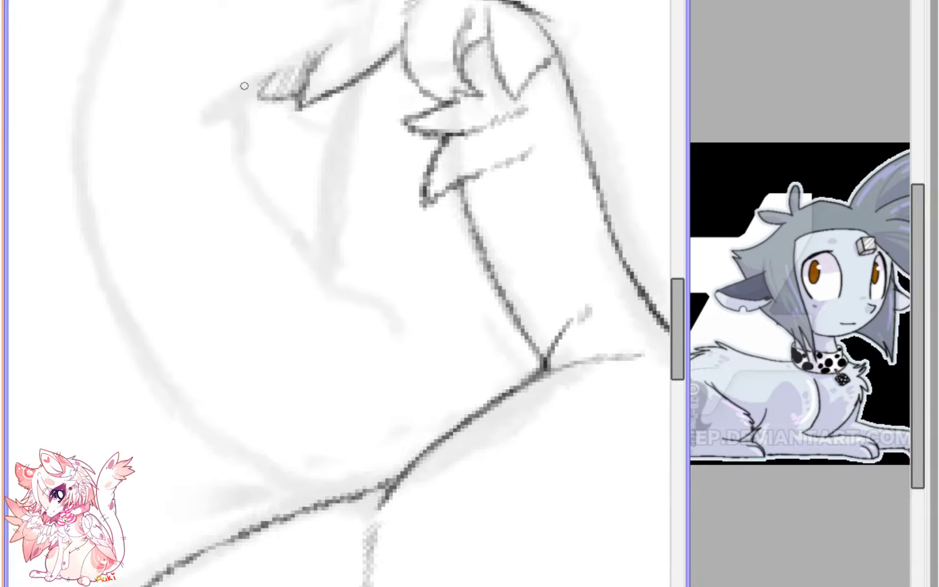
# - Trace the inner edge of the bent arm and the torso line beneath its raised paw over the faint sketch
pyautogui.moveTo(245, 86)
pyautogui.mouseDown()
pyautogui.moveTo(236, 105)
pyautogui.moveTo(254, 195)
pyautogui.moveTo(333, 291)
pyautogui.moveTo(397, 320)
pyautogui.mouseUp()
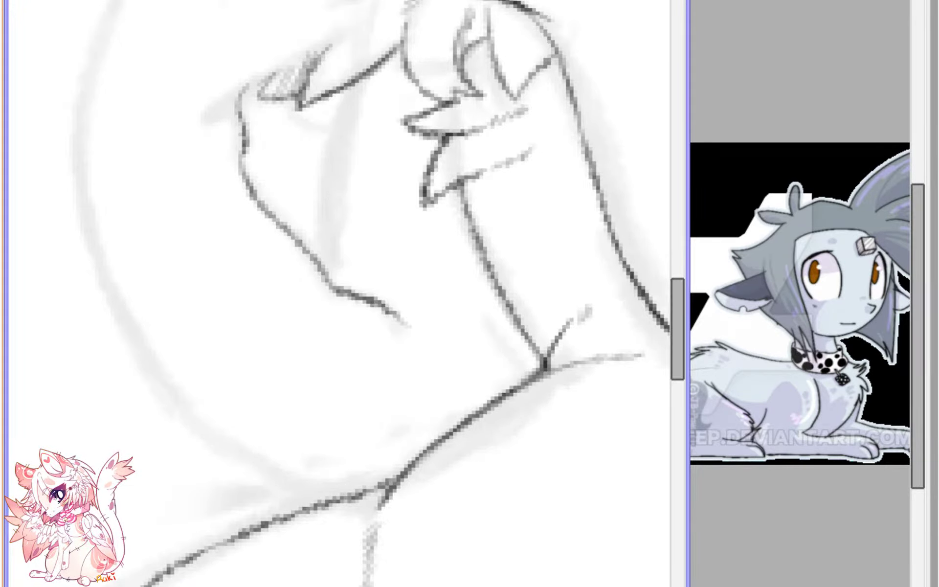
pyautogui.moveTo(352, 79)
pyautogui.mouseDown()
pyautogui.moveTo(319, 161)
pyautogui.moveTo(297, 306)
pyautogui.mouseUp()
pyautogui.hotkey('ctrl', 'z')
pyautogui.moveTo(321, 162)
pyautogui.mouseDown()
pyautogui.moveTo(312, 193)
pyautogui.moveTo(313, 359)
pyautogui.mouseUp()
pyautogui.hotkey('ctrl', 'z')
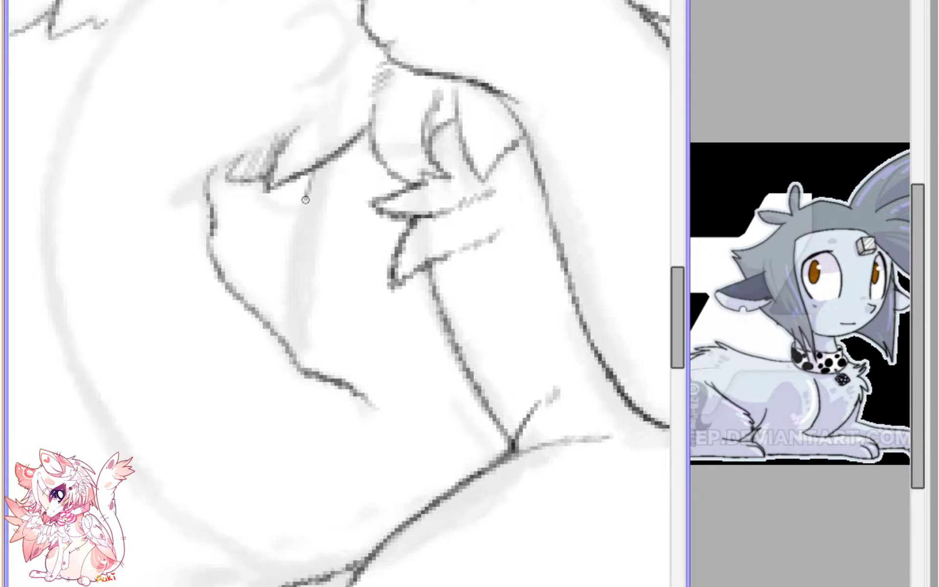
pyautogui.moveTo(314, 168); pyautogui.dragTo(300, 342)
pyautogui.moveTo(297, 296)
pyautogui.mouseDown()
pyautogui.moveTo(301, 366)
pyautogui.moveTo(299, 357)
pyautogui.mouseUp()
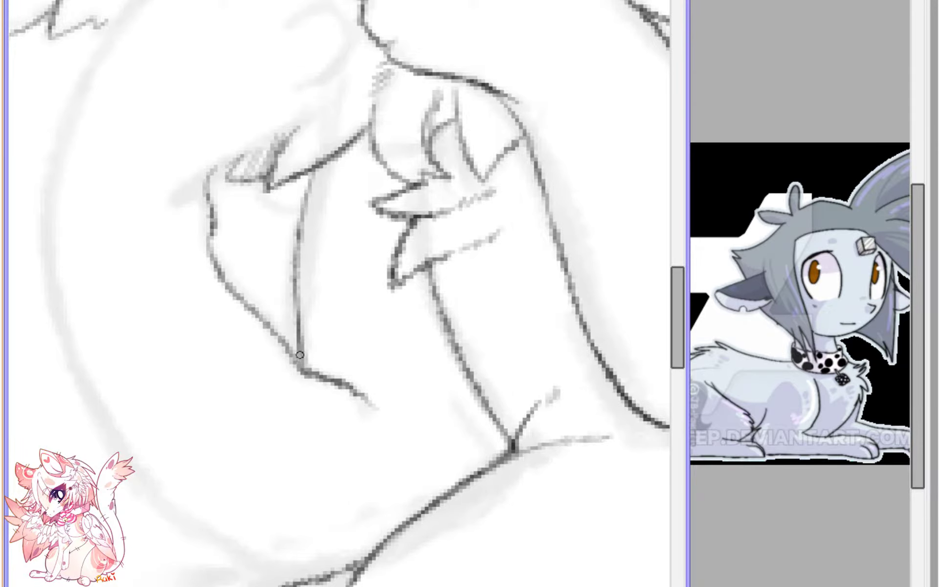
# - Trace the long outer curve of the bent arm from the shoulder around the elbow to the thigh line
pyautogui.moveTo(100, 256); pyautogui.dragTo(189, 206)
pyautogui.moveTo(138, 121); pyautogui.dragTo(186, 385)
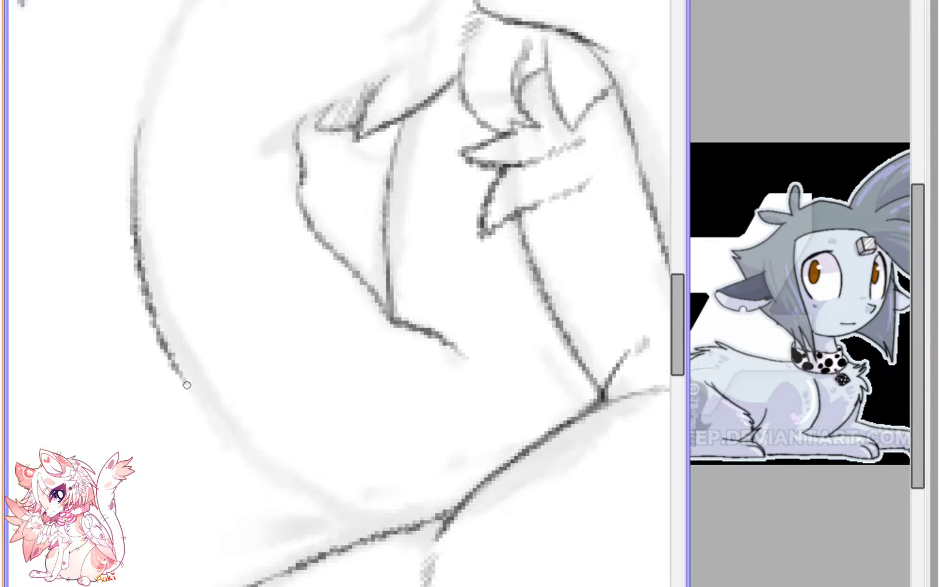
pyautogui.hotkey('ctrl', 'z')
pyautogui.moveTo(155, 77)
pyautogui.mouseDown()
pyautogui.moveTo(165, 335)
pyautogui.moveTo(190, 391)
pyautogui.mouseUp()
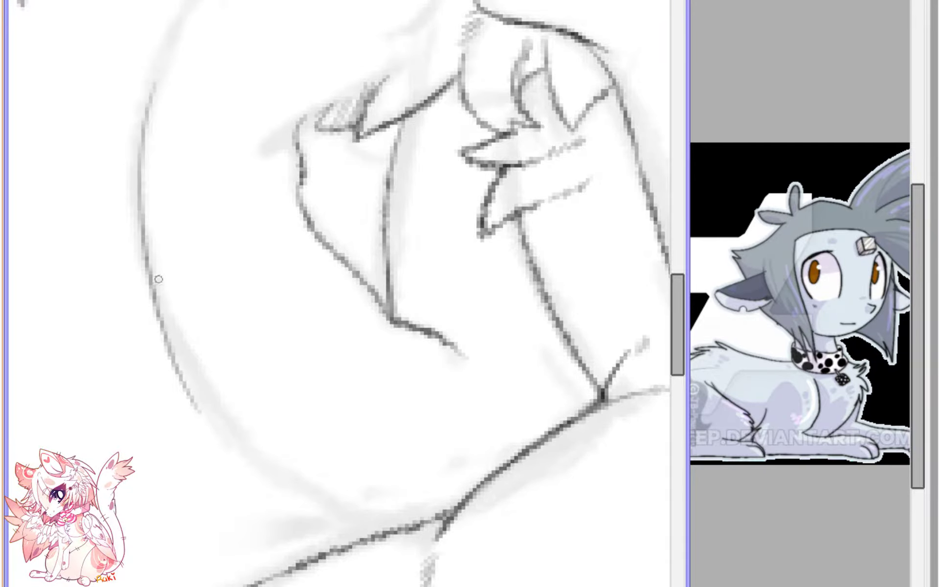
pyautogui.moveTo(151, 272)
pyautogui.mouseDown()
pyautogui.moveTo(181, 362)
pyautogui.moveTo(244, 453)
pyautogui.moveTo(368, 526)
pyautogui.moveTo(409, 525)
pyautogui.moveTo(423, 511)
pyautogui.mouseUp()
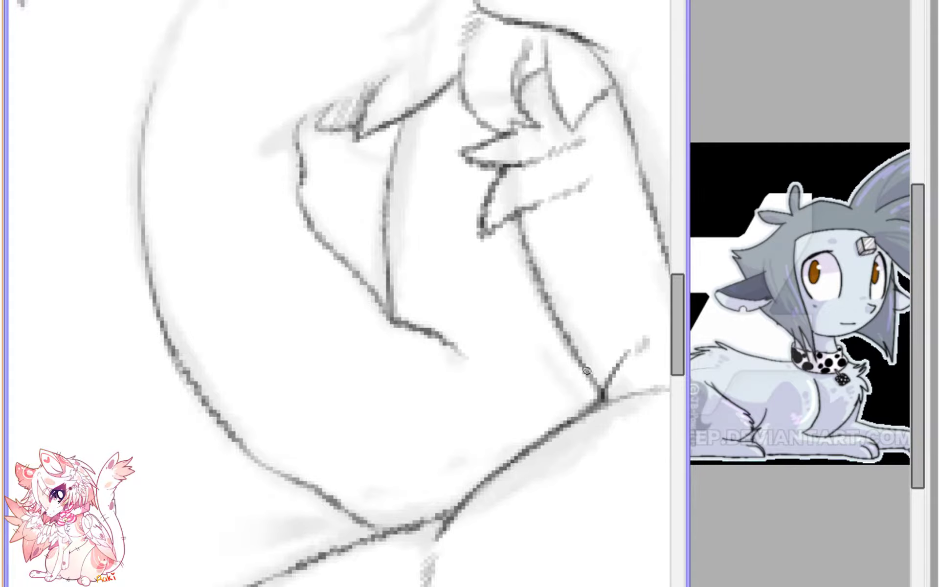
# - Add short finger crease lines to the raised paw of the bent arm
pyautogui.moveTo(586, 371); pyautogui.dragTo(587, 415)
pyautogui.scroll(8, 124, 378)
pyautogui.moveTo(124, 378)
pyautogui.mouseDown()
pyautogui.moveTo(153, 305)
pyautogui.moveTo(215, 210)
pyautogui.moveTo(269, 169)
pyautogui.moveTo(324, 156)
pyautogui.moveTo(382, 183)
pyautogui.moveTo(400, 220)
pyautogui.moveTo(396, 232)
pyautogui.moveTo(411, 250)
pyautogui.moveTo(394, 328)
pyautogui.moveTo(247, 421)
pyautogui.moveTo(372, 348)
pyautogui.moveTo(395, 315)
pyautogui.mouseUp()
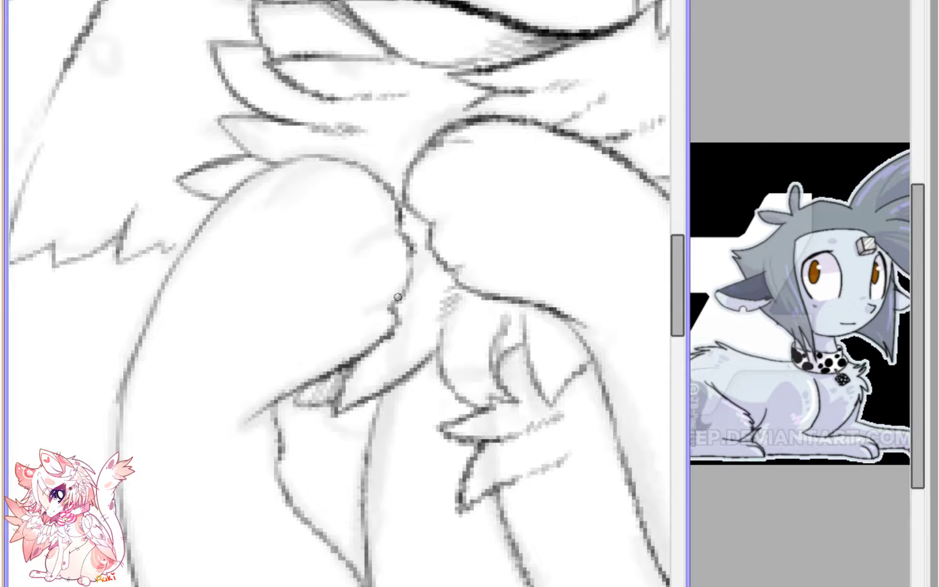
pyautogui.moveTo(398, 229); pyautogui.dragTo(357, 252)
pyautogui.scroll(-4, 316, 162)
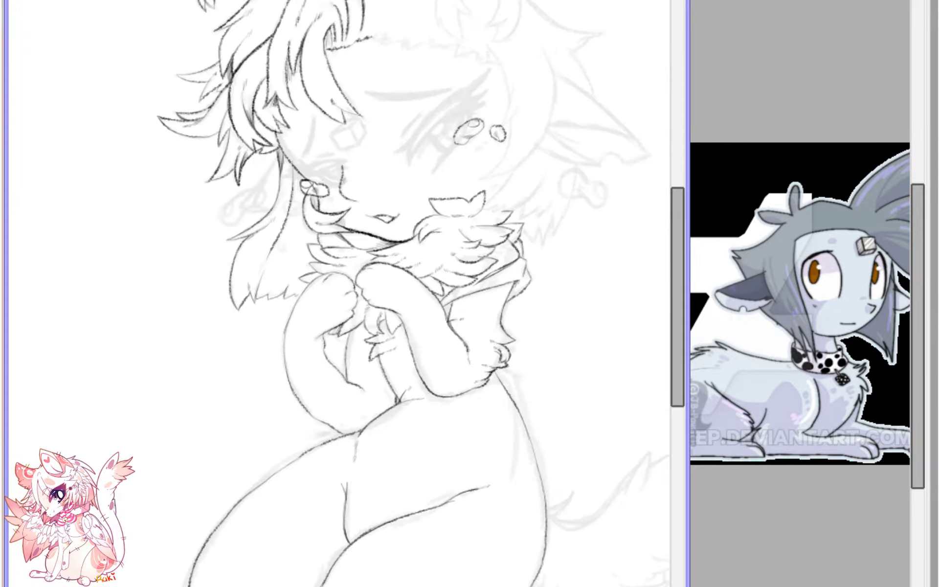
pyautogui.press('h')
pyautogui.scroll(4, 409, 354)
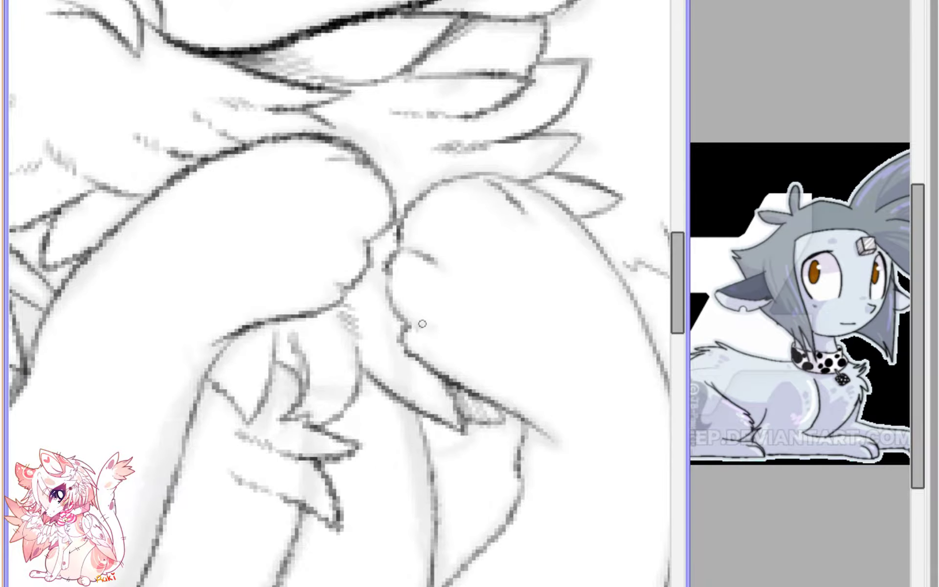
pyautogui.moveTo(444, 261); pyautogui.dragTo(450, 265)
pyautogui.scroll(-3, 529, 272)
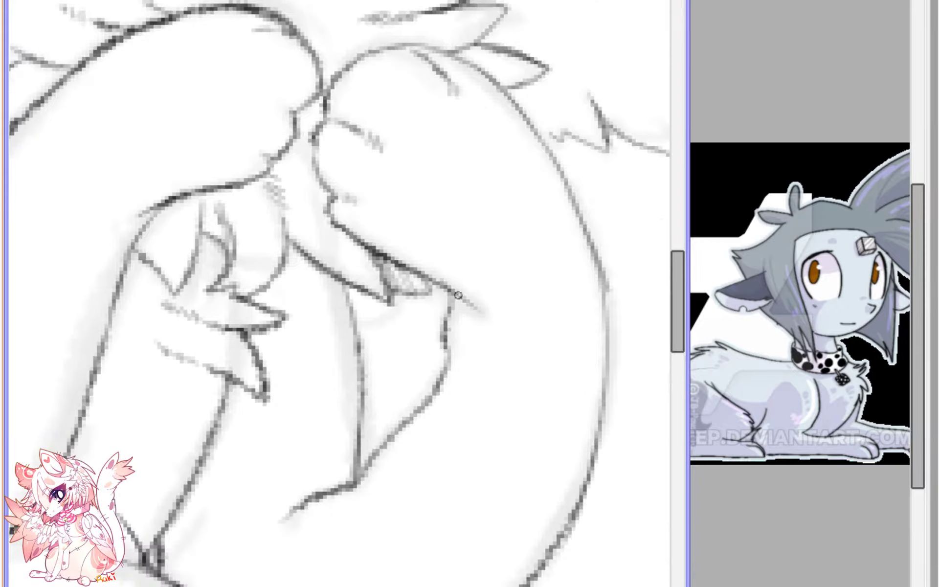
# - Darken the line where the paw meets the arm and the torso line running down to the inner arm
pyautogui.moveTo(457, 295)
pyautogui.mouseDown()
pyautogui.moveTo(447, 327)
pyautogui.moveTo(471, 319)
pyautogui.moveTo(457, 294)
pyautogui.moveTo(484, 318)
pyautogui.moveTo(452, 292)
pyautogui.moveTo(448, 336)
pyautogui.moveTo(455, 291)
pyautogui.moveTo(486, 324)
pyautogui.moveTo(455, 298)
pyautogui.moveTo(447, 368)
pyautogui.moveTo(422, 397)
pyautogui.mouseUp()
pyautogui.scroll(-5, 423, 397)
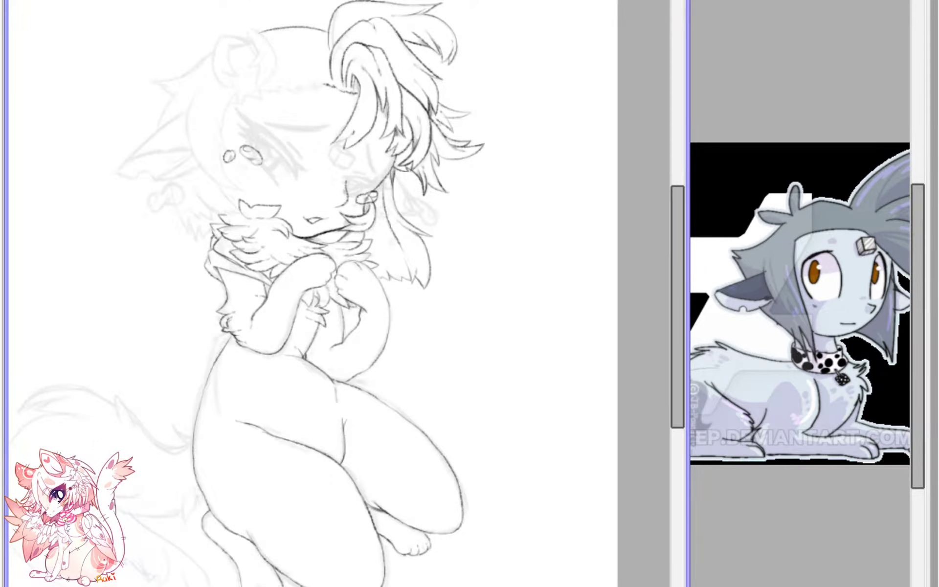
pyautogui.scroll(5, 386, 307)
pyautogui.moveTo(336, 282); pyautogui.dragTo(318, 393)
pyautogui.moveTo(321, 350); pyautogui.dragTo(322, 460)
pyautogui.moveTo(321, 403); pyautogui.dragTo(327, 476)
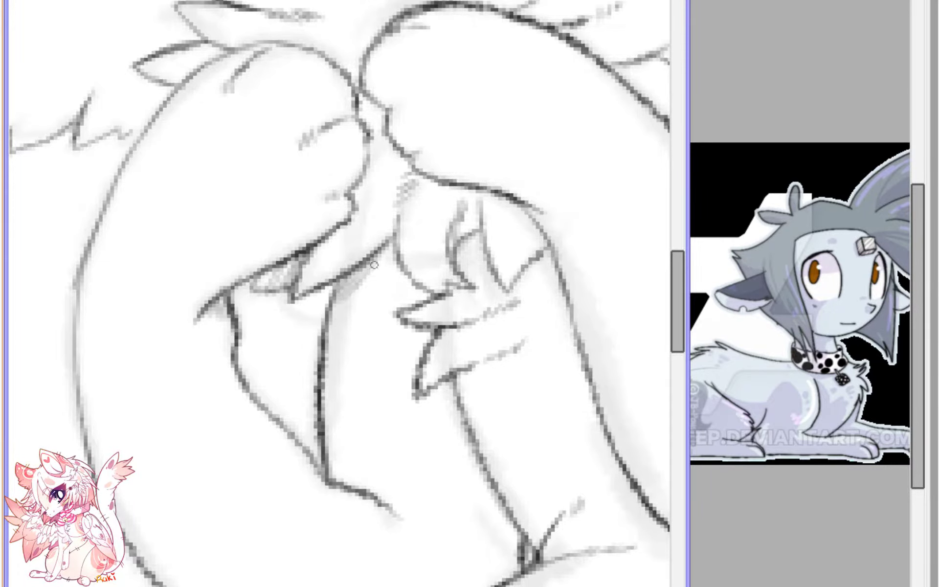
# - Draw the cheek line below the small teardrop down to the neck fluff, with jagged fur tips beside its lower end
pyautogui.scroll(-3, 387, 255)
pyautogui.scroll(-4, 386, 255)
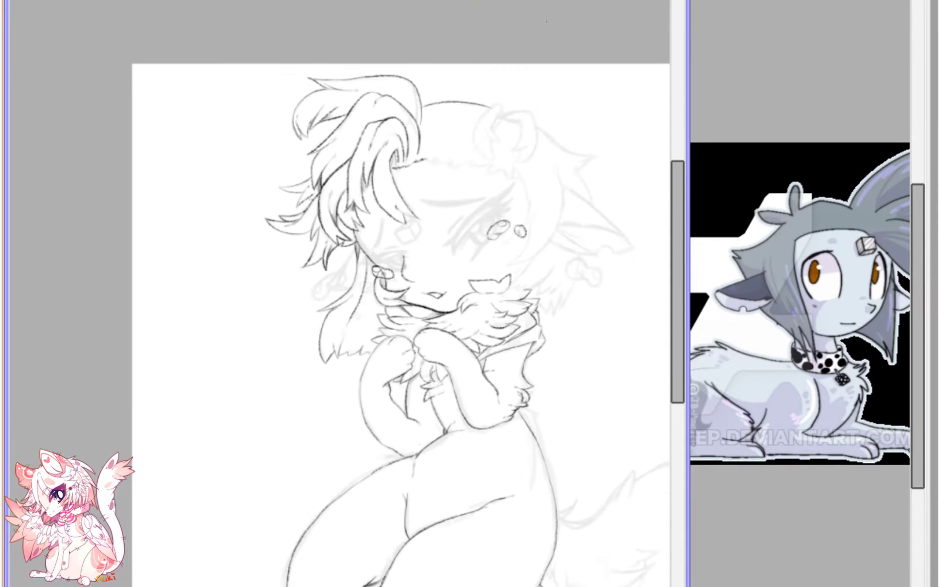
pyautogui.press('h')
pyautogui.moveTo(254, 303)
pyautogui.mouseDown()
pyautogui.moveTo(396, 282)
pyautogui.moveTo(487, 197)
pyautogui.mouseUp()
pyautogui.scroll(4, 440, 220)
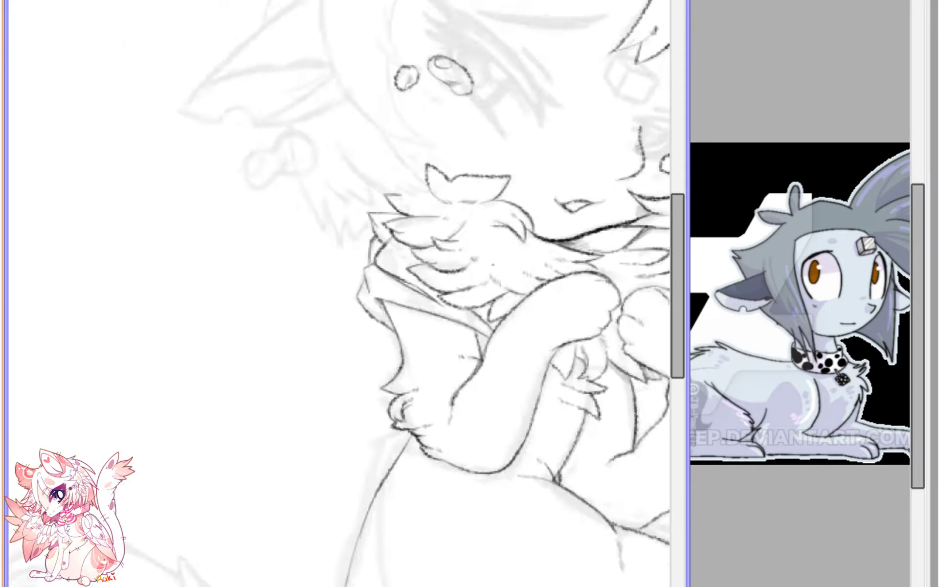
pyautogui.moveTo(394, 61)
pyautogui.mouseDown()
pyautogui.moveTo(337, 271)
pyautogui.moveTo(454, 393)
pyautogui.mouseUp()
pyautogui.scroll(2, 337, 271)
pyautogui.hotkey('ctrl', 'z')
pyautogui.moveTo(330, 238); pyautogui.dragTo(455, 391)
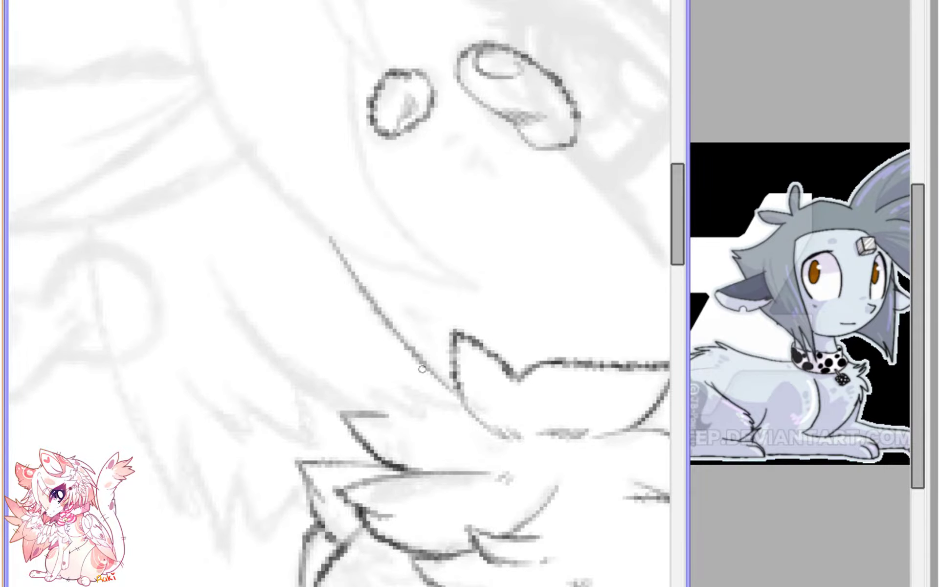
pyautogui.moveTo(397, 381); pyautogui.dragTo(458, 401)
pyautogui.hotkey('ctrl', 'z')
pyautogui.moveTo(398, 379)
pyautogui.mouseDown()
pyautogui.moveTo(459, 403)
pyautogui.moveTo(427, 421)
pyautogui.moveTo(361, 390)
pyautogui.mouseUp()
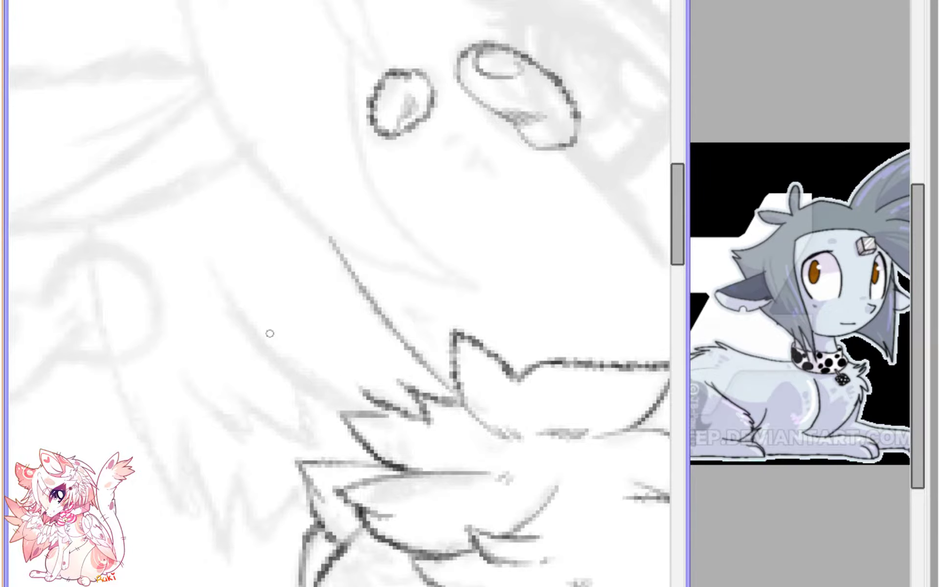
# - Draw a curved hair strand beside the cheek that sweeps down to the neck fluff, redoing the stroke for a smoother curve
pyautogui.moveTo(228, 283)
pyautogui.mouseDown()
pyautogui.moveTo(252, 333)
pyautogui.moveTo(379, 407)
pyautogui.mouseUp()
pyautogui.hotkey('ctrl', 'z')
pyautogui.moveTo(221, 263)
pyautogui.mouseDown()
pyautogui.moveTo(235, 300)
pyautogui.moveTo(366, 406)
pyautogui.mouseUp()
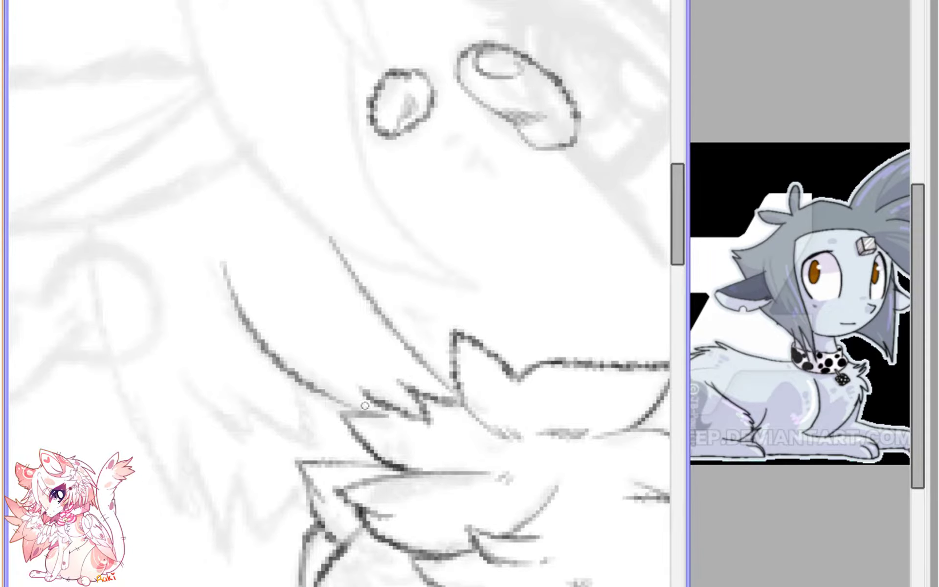
pyautogui.hotkey('ctrl', 'z')
pyautogui.moveTo(217, 264)
pyautogui.mouseDown()
pyautogui.moveTo(248, 332)
pyautogui.moveTo(374, 418)
pyautogui.mouseUp()
pyautogui.hotkey('ctrl', 'z')
pyautogui.moveTo(210, 260); pyautogui.dragTo(379, 407)
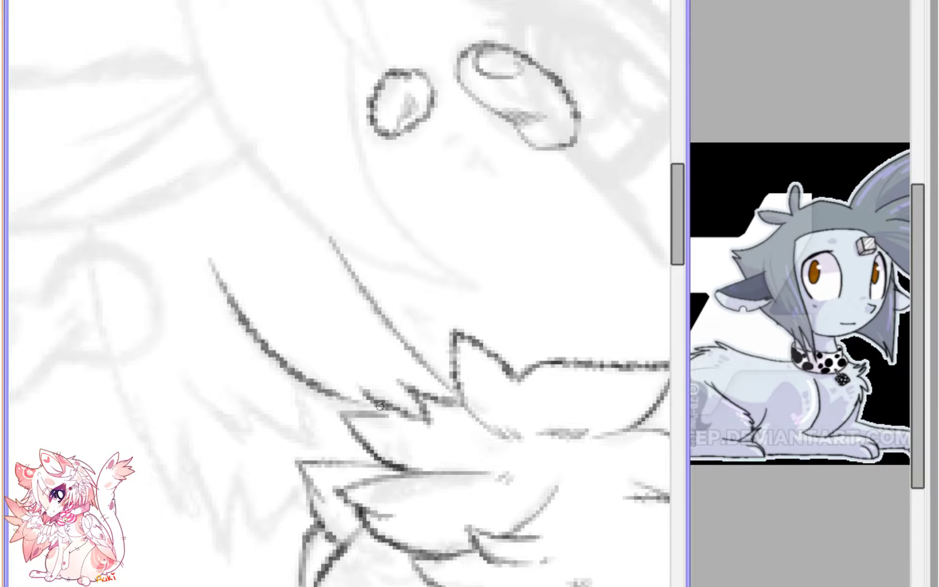
pyautogui.hotkey('ctrl', 'z')
pyautogui.moveTo(215, 263); pyautogui.dragTo(366, 410)
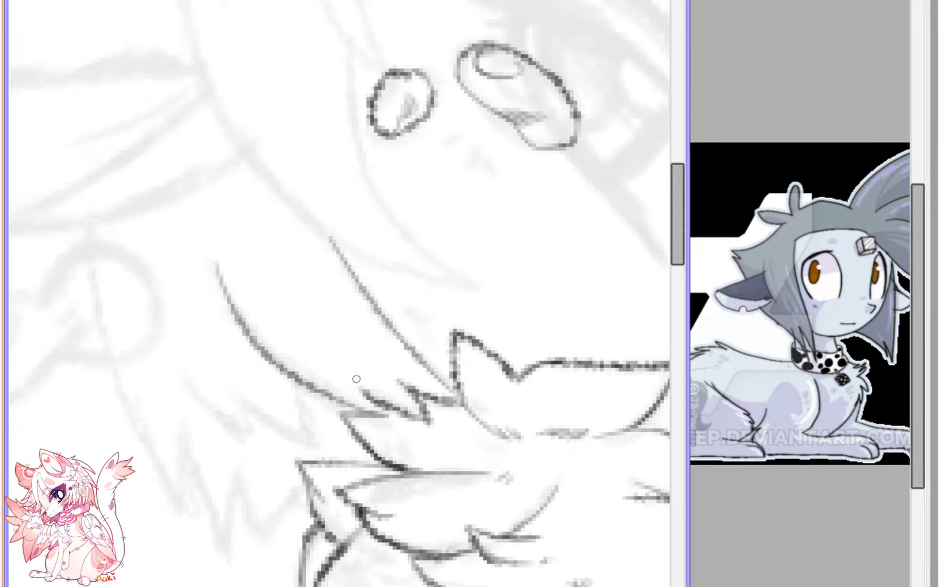
# - Draw a short strand near the cheek fur and the jagged hair tips below the curved strand
pyautogui.moveTo(341, 362); pyautogui.dragTo(346, 383)
pyautogui.moveTo(314, 431); pyautogui.dragTo(338, 336)
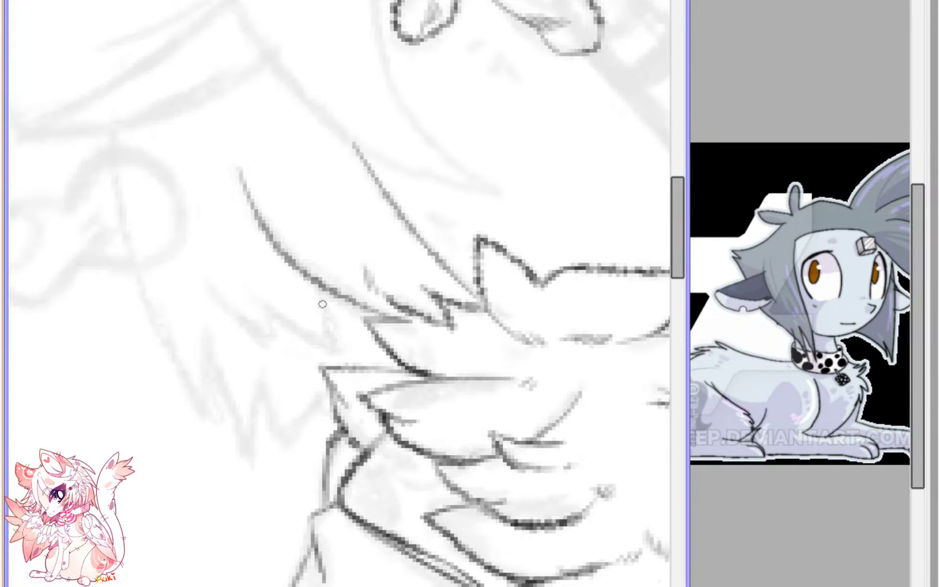
pyautogui.moveTo(319, 288); pyautogui.dragTo(327, 359)
pyautogui.moveTo(255, 300); pyautogui.dragTo(334, 362)
pyautogui.moveTo(260, 306); pyautogui.dragTo(266, 343)
pyautogui.moveTo(211, 277); pyautogui.dragTo(267, 341)
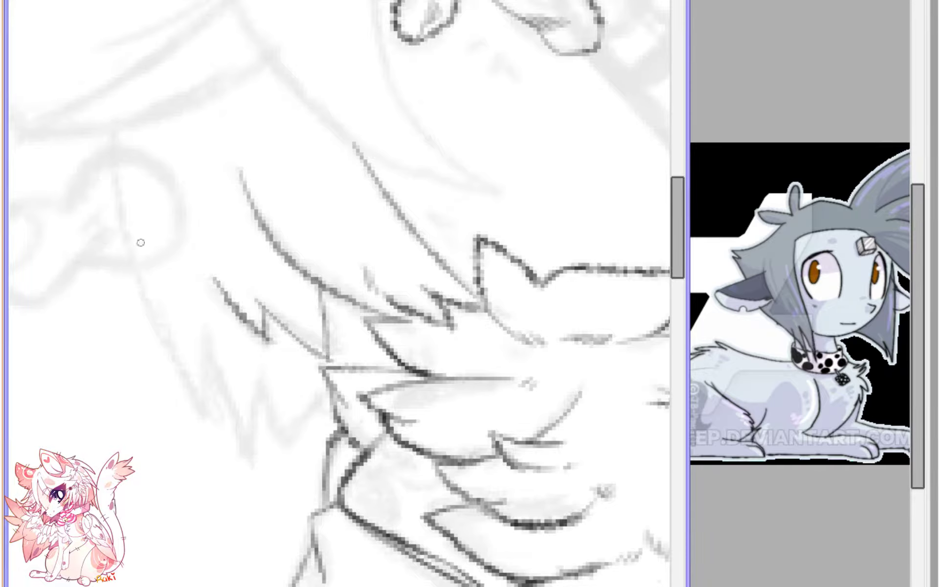
# - Draw the outer edge of the side hair below the ear, ending in pointed tips at the neck fluff
pyautogui.moveTo(114, 129)
pyautogui.mouseDown()
pyautogui.moveTo(128, 222)
pyautogui.moveTo(198, 402)
pyautogui.moveTo(206, 346)
pyautogui.moveTo(258, 467)
pyautogui.mouseUp()
pyautogui.moveTo(262, 390); pyautogui.dragTo(260, 446)
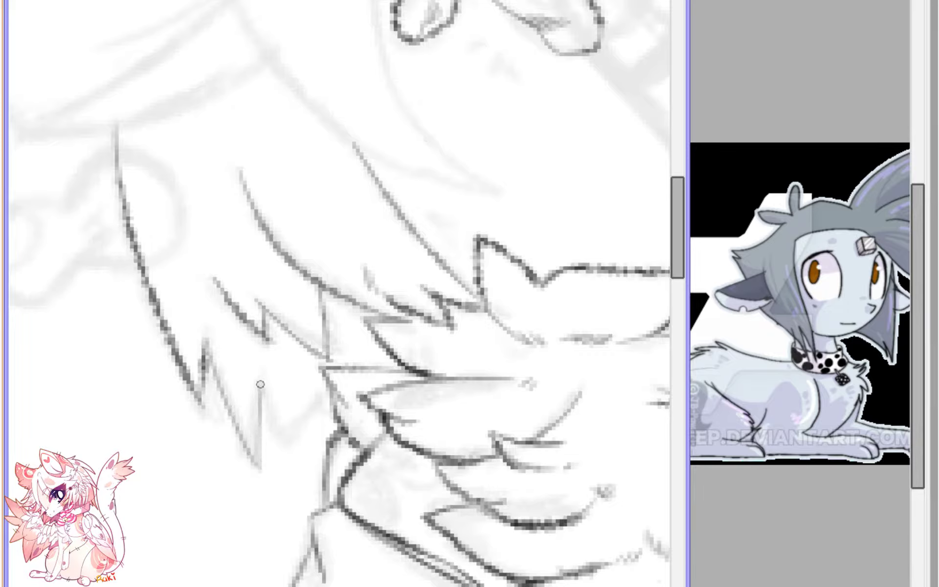
pyautogui.moveTo(260, 385)
pyautogui.mouseDown()
pyautogui.moveTo(292, 442)
pyautogui.moveTo(327, 391)
pyautogui.mouseUp()
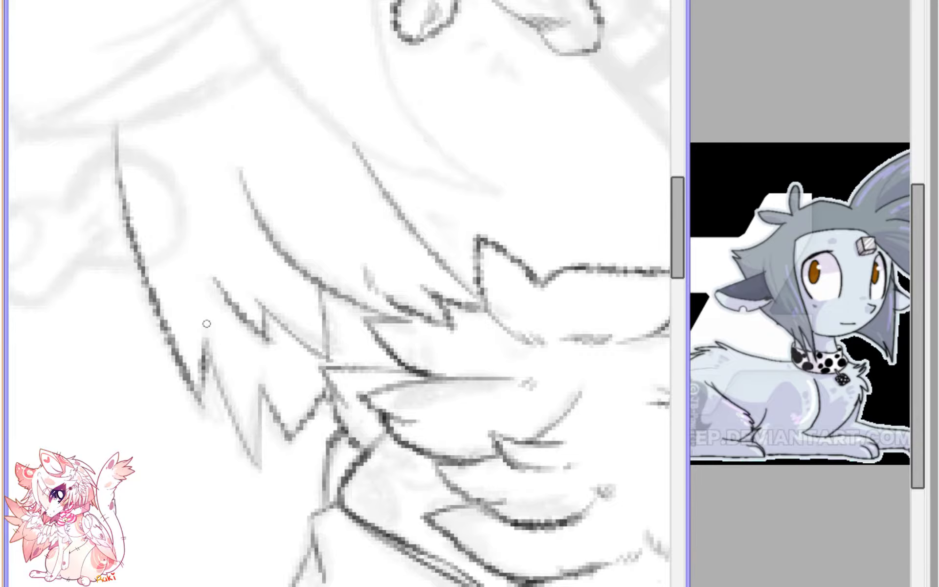
pyautogui.moveTo(207, 327)
pyautogui.mouseDown()
pyautogui.moveTo(208, 307)
pyautogui.moveTo(213, 327)
pyautogui.moveTo(200, 397)
pyautogui.mouseUp()
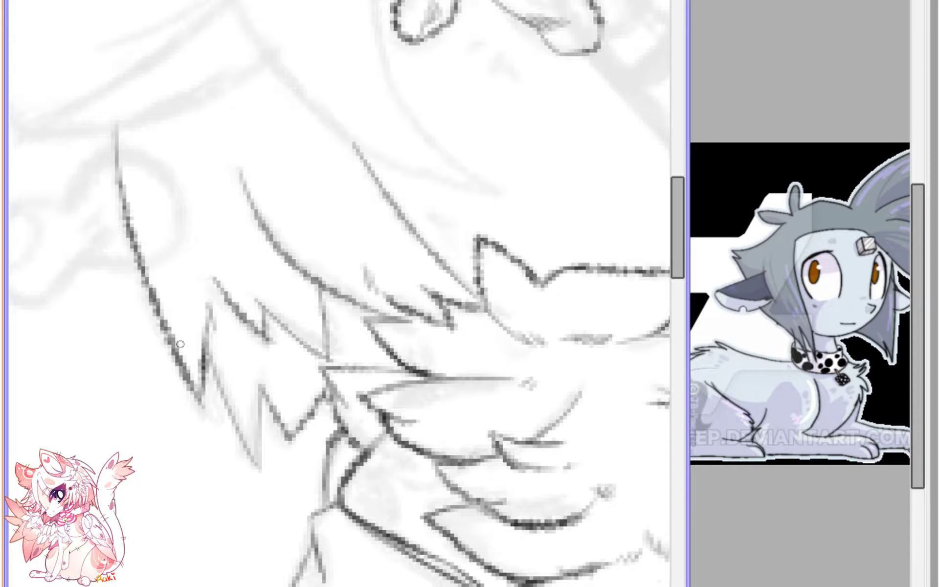
pyautogui.moveTo(177, 343); pyautogui.dragTo(199, 395)
pyautogui.scroll(-5, 162, 280)
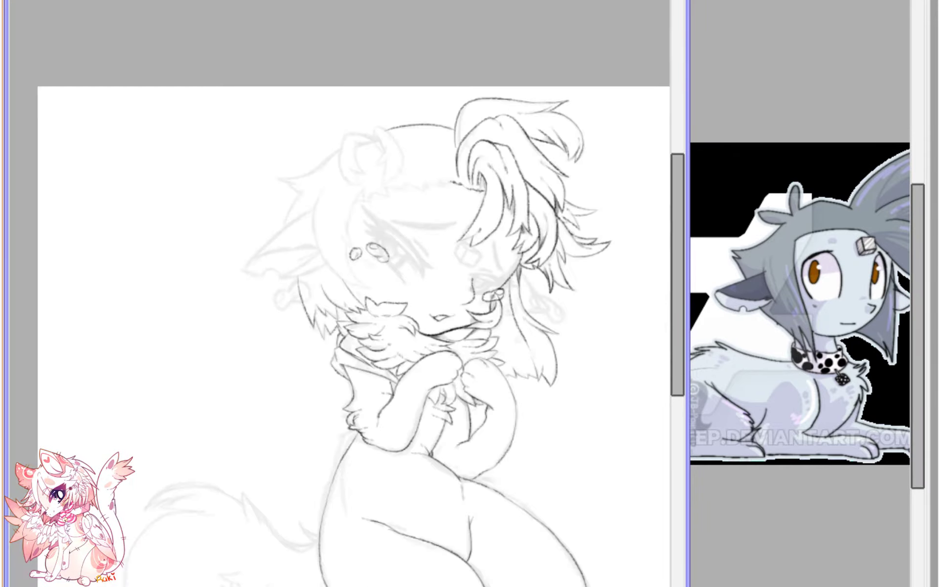
pyautogui.press('h')
pyautogui.scroll(8, 240, 346)
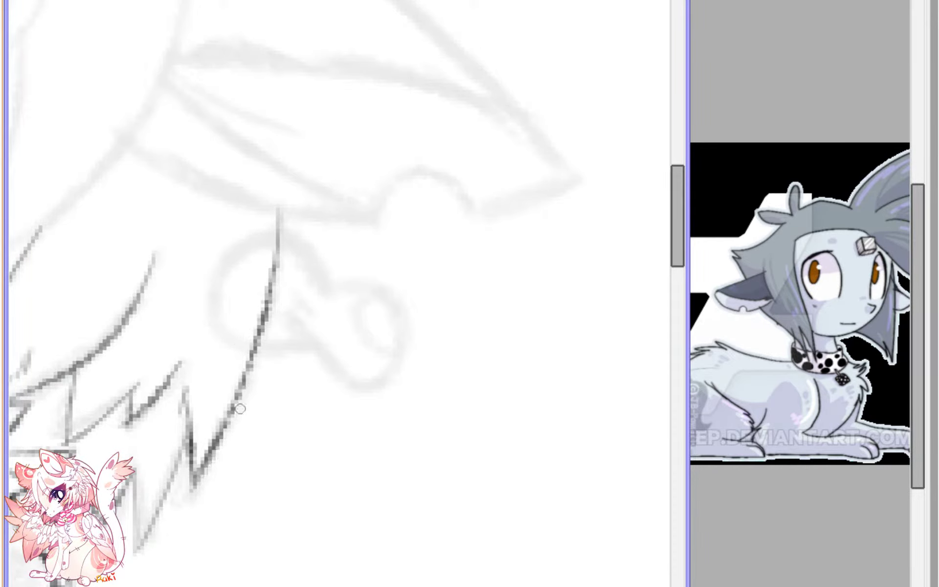
pyautogui.scroll(-1, 272, 399)
pyautogui.scroll(-3, 272, 400)
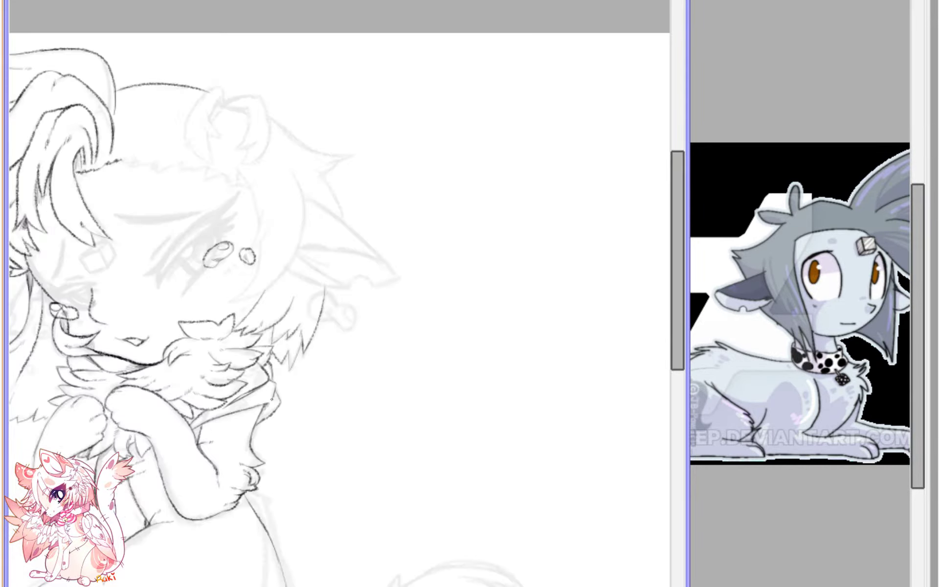
# - Outline the outer curled lock of the tuft on top of the head, including its inner edge and pointed tips
pyautogui.press('h')
pyautogui.moveTo(507, 93)
pyautogui.mouseDown()
pyautogui.moveTo(473, 231)
pyautogui.moveTo(336, 275)
pyautogui.mouseUp()
pyautogui.scroll(2, 472, 232)
pyautogui.scroll(2, 384, 167)
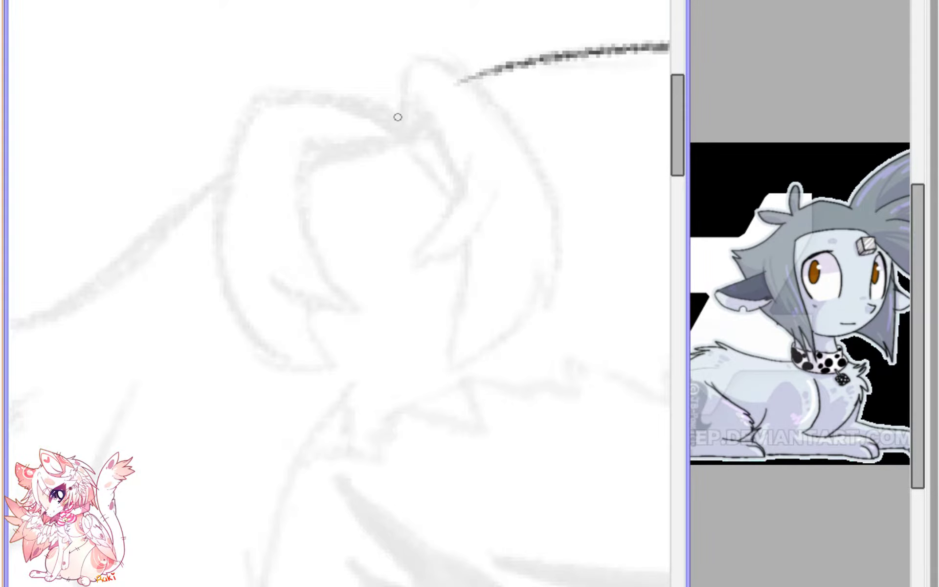
pyautogui.moveTo(400, 127)
pyautogui.mouseDown()
pyautogui.moveTo(303, 75)
pyautogui.moveTo(275, 79)
pyautogui.moveTo(247, 131)
pyautogui.moveTo(231, 104)
pyautogui.moveTo(206, 161)
pyautogui.moveTo(205, 221)
pyautogui.moveTo(282, 364)
pyautogui.moveTo(339, 364)
pyautogui.mouseUp()
pyautogui.moveTo(306, 292); pyautogui.dragTo(337, 364)
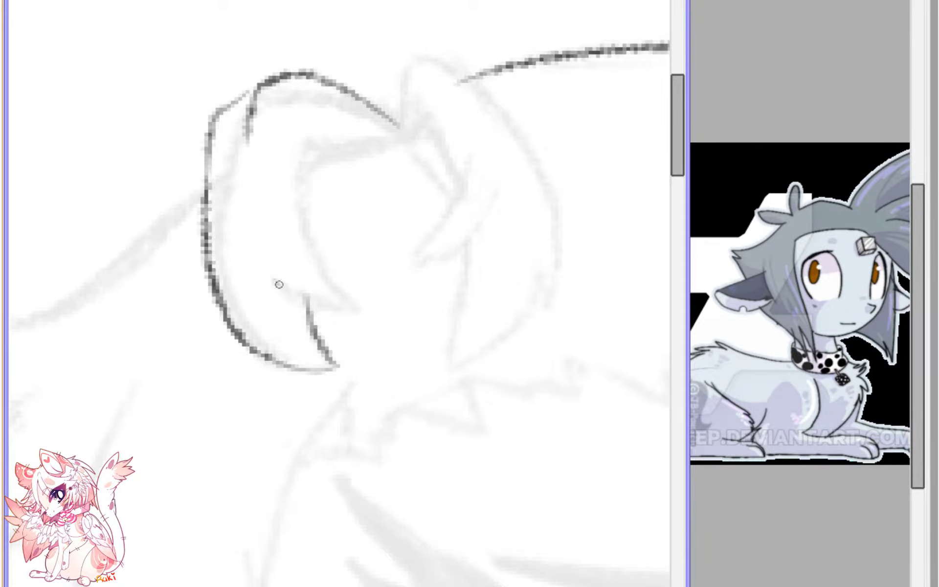
pyautogui.moveTo(279, 284); pyautogui.dragTo(351, 304)
pyautogui.moveTo(295, 243)
pyautogui.mouseDown()
pyautogui.moveTo(353, 302)
pyautogui.moveTo(306, 155)
pyautogui.moveTo(336, 138)
pyautogui.mouseUp()
pyautogui.moveTo(264, 80)
pyautogui.mouseDown()
pyautogui.moveTo(207, 130)
pyautogui.moveTo(213, 289)
pyautogui.mouseUp()
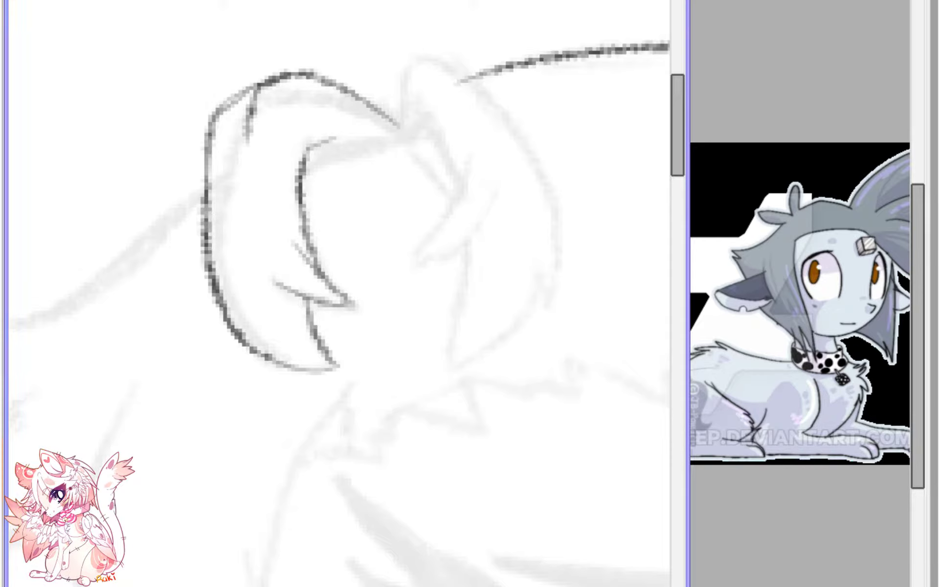
# - Outline the second lock of the head tuft beside the first, with its rounded top, pointed tips and inner edge
pyautogui.press('h')
pyautogui.moveTo(294, 235); pyautogui.dragTo(401, 310)
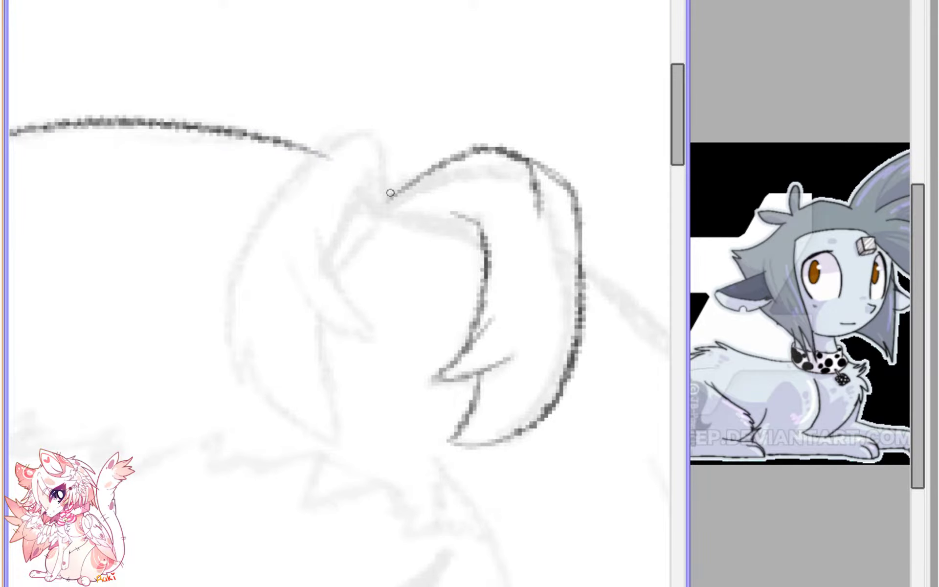
pyautogui.moveTo(390, 192)
pyautogui.mouseDown()
pyautogui.moveTo(310, 120)
pyautogui.moveTo(233, 261)
pyautogui.moveTo(241, 373)
pyautogui.moveTo(246, 364)
pyautogui.moveTo(336, 431)
pyautogui.moveTo(327, 310)
pyautogui.moveTo(334, 434)
pyautogui.mouseUp()
pyautogui.hotkey('ctrl', 'z')
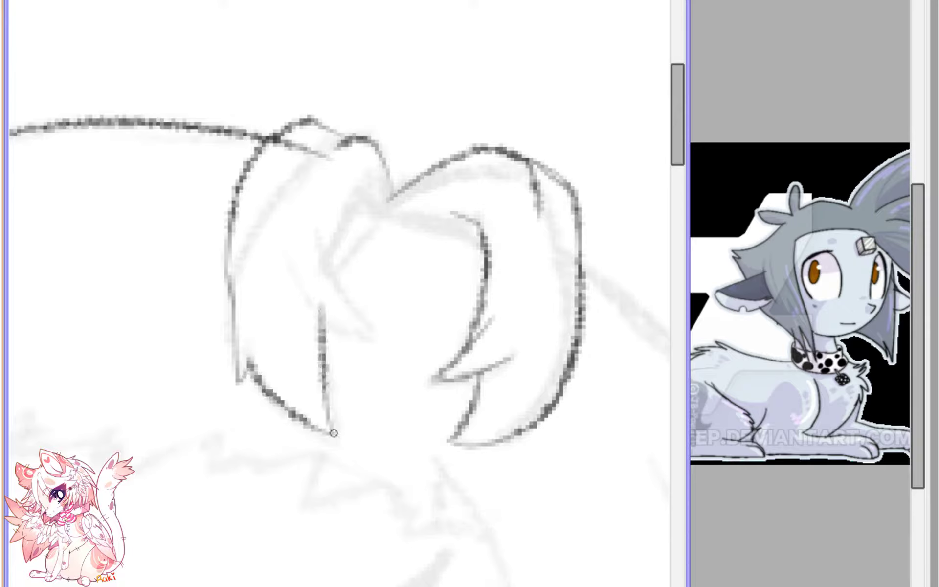
pyautogui.moveTo(307, 297); pyautogui.dragTo(368, 334)
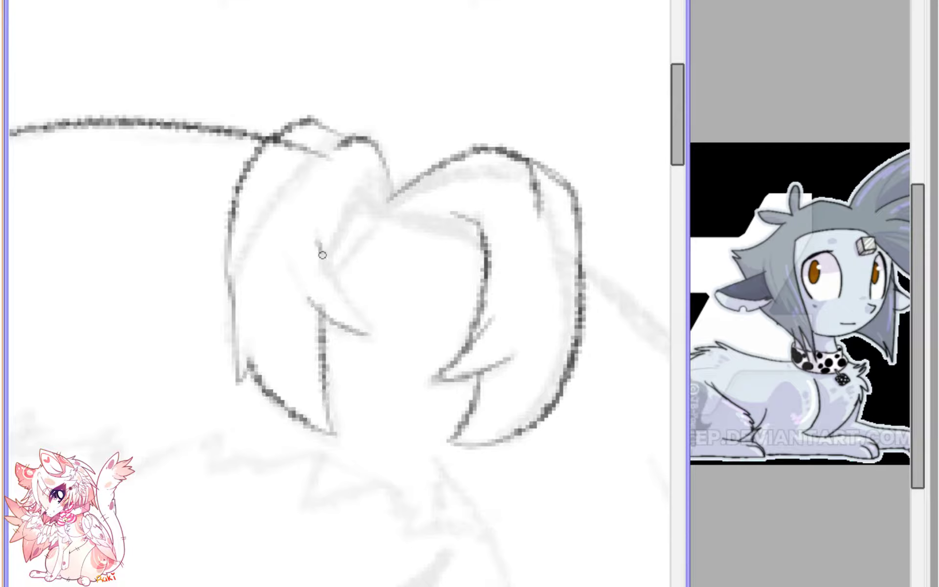
pyautogui.moveTo(322, 254)
pyautogui.mouseDown()
pyautogui.moveTo(368, 332)
pyautogui.moveTo(347, 219)
pyautogui.moveTo(364, 194)
pyautogui.mouseUp()
# - Erase the head line that overlaps the second lock and add fine strands along the lock's outer edge
pyautogui.moveTo(329, 149); pyautogui.dragTo(291, 141)
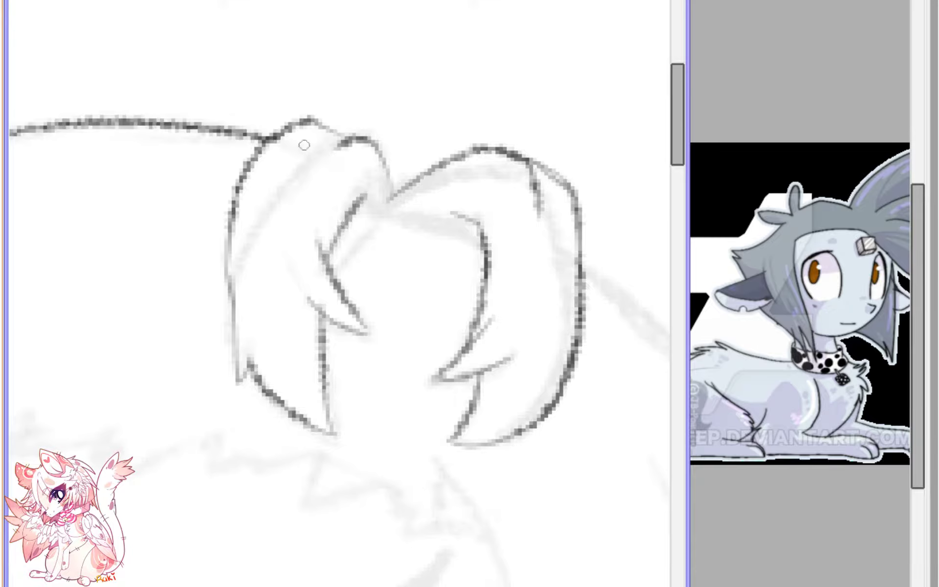
pyautogui.moveTo(229, 251); pyautogui.dragTo(235, 308)
pyautogui.moveTo(236, 291)
pyautogui.mouseDown()
pyautogui.moveTo(244, 233)
pyautogui.moveTo(236, 374)
pyautogui.mouseUp()
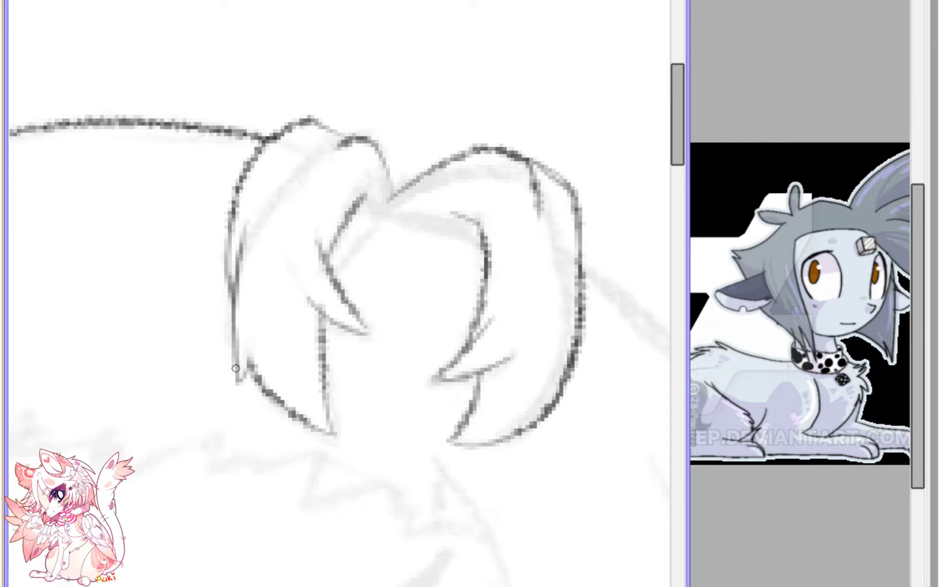
# - Darken the second head lock's outer side and redraw its lower edge down to the pointed tip
pyautogui.moveTo(236, 326)
pyautogui.mouseDown()
pyautogui.moveTo(238, 386)
pyautogui.moveTo(250, 363)
pyautogui.moveTo(322, 427)
pyautogui.mouseUp()
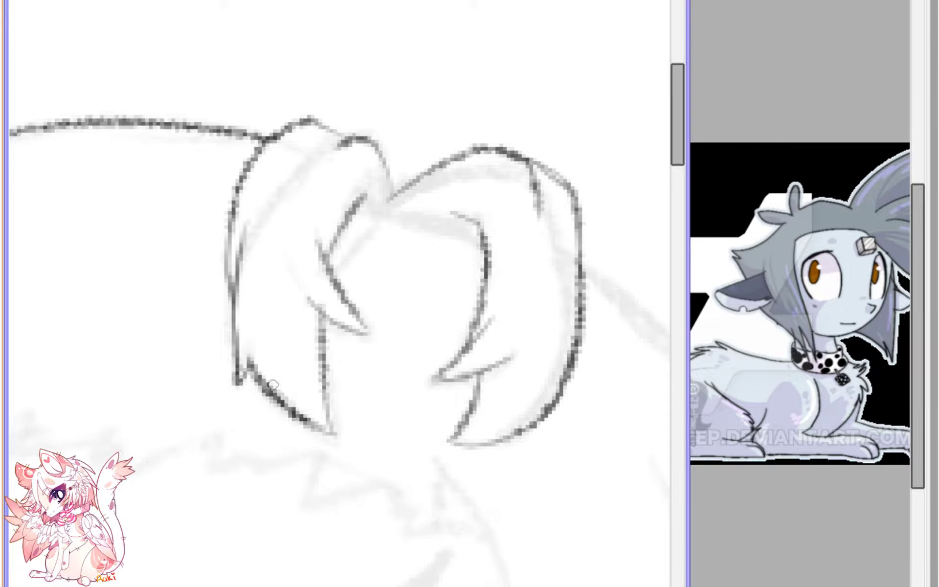
pyautogui.moveTo(252, 356)
pyautogui.mouseDown()
pyautogui.moveTo(291, 404)
pyautogui.moveTo(303, 402)
pyautogui.moveTo(328, 429)
pyautogui.mouseUp()
pyautogui.scroll(-4, 333, 403)
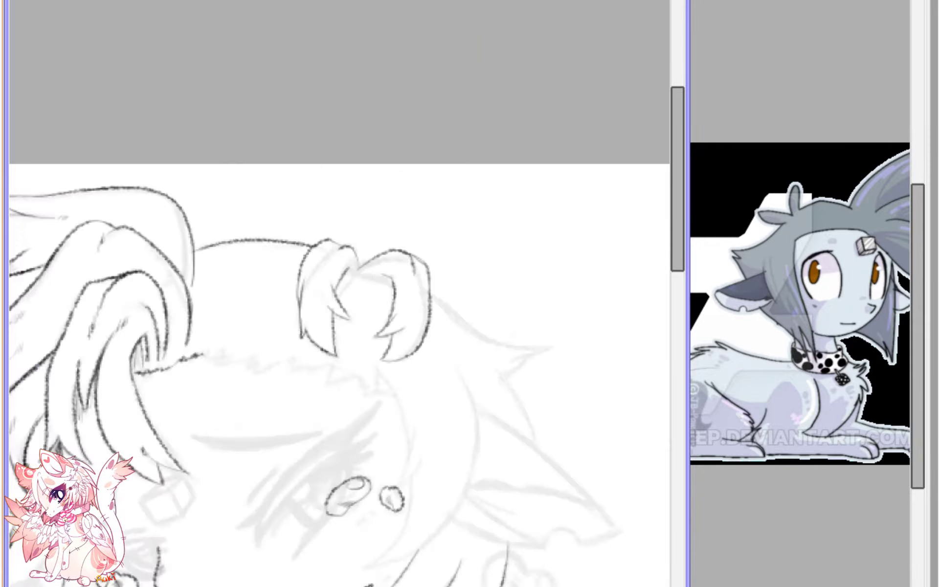
# - Draw an arched fold from the outer lock's inner edge towards the gap between both locks, and thin it with the eraser
pyautogui.press('h')
pyautogui.scroll(6, 268, 191)
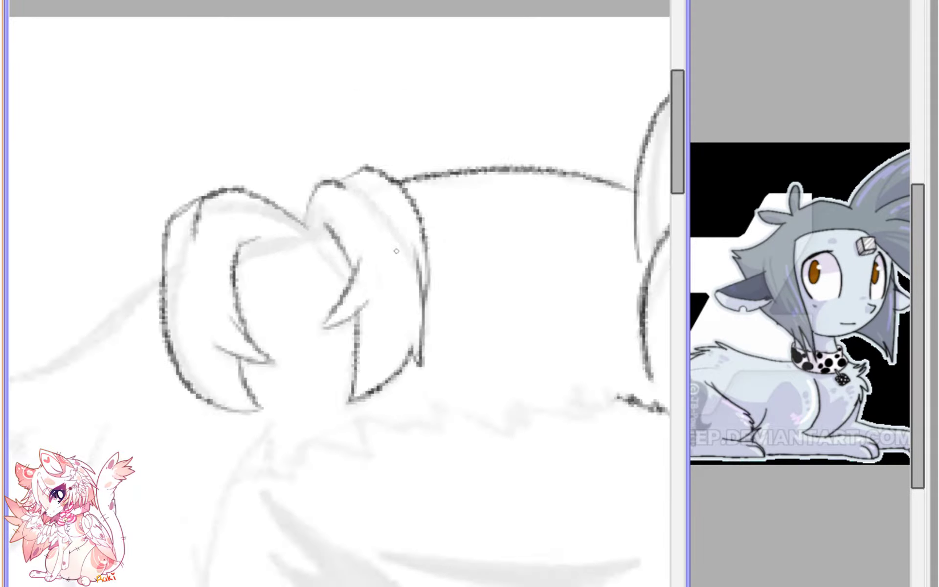
pyautogui.moveTo(166, 218)
pyautogui.mouseDown()
pyautogui.moveTo(186, 155)
pyautogui.moveTo(198, 158)
pyautogui.mouseUp()
pyautogui.moveTo(170, 197)
pyautogui.mouseDown()
pyautogui.moveTo(218, 189)
pyautogui.moveTo(267, 196)
pyautogui.mouseUp()
pyautogui.moveTo(315, 170)
pyautogui.mouseDown()
pyautogui.moveTo(282, 206)
pyautogui.moveTo(171, 221)
pyautogui.moveTo(279, 191)
pyautogui.mouseUp()
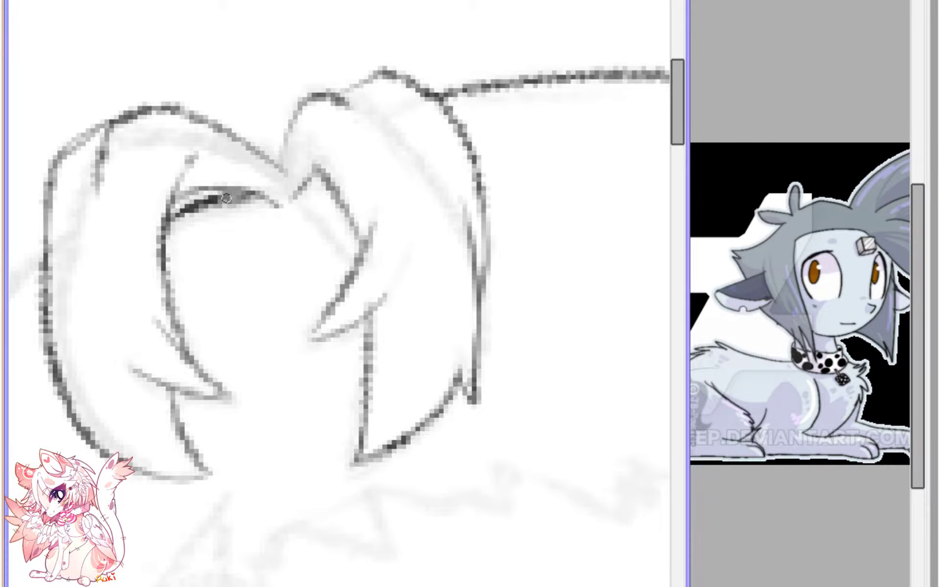
pyautogui.press('e')
pyautogui.moveTo(183, 225)
pyautogui.mouseDown()
pyautogui.moveTo(204, 210)
pyautogui.moveTo(254, 208)
pyautogui.mouseUp()
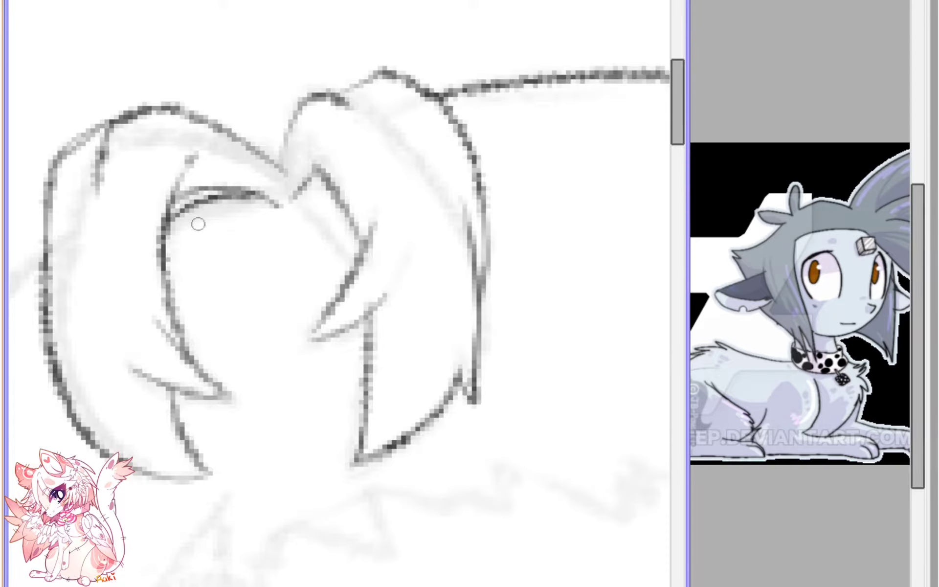
# - Extend the fold lines near the tops of both head locks and close the notch where the locks meet
pyautogui.scroll(-5, 198, 224)
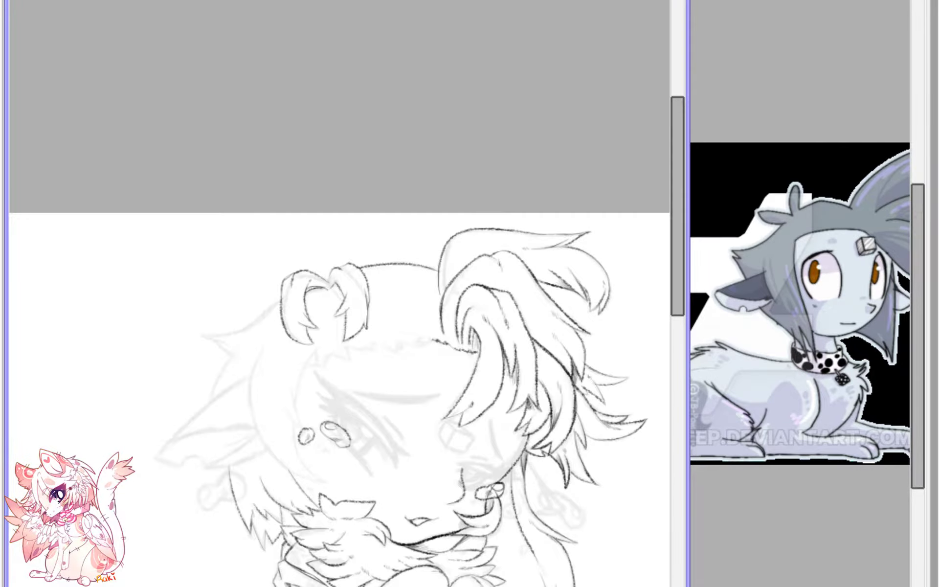
pyautogui.press('h')
pyautogui.scroll(4, 400, 134)
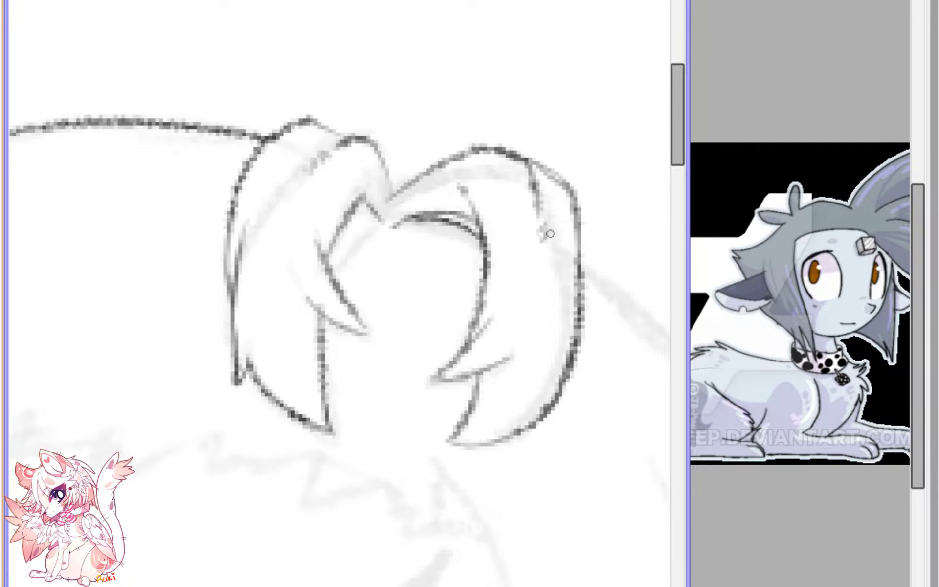
pyautogui.scroll(-5, 553, 269)
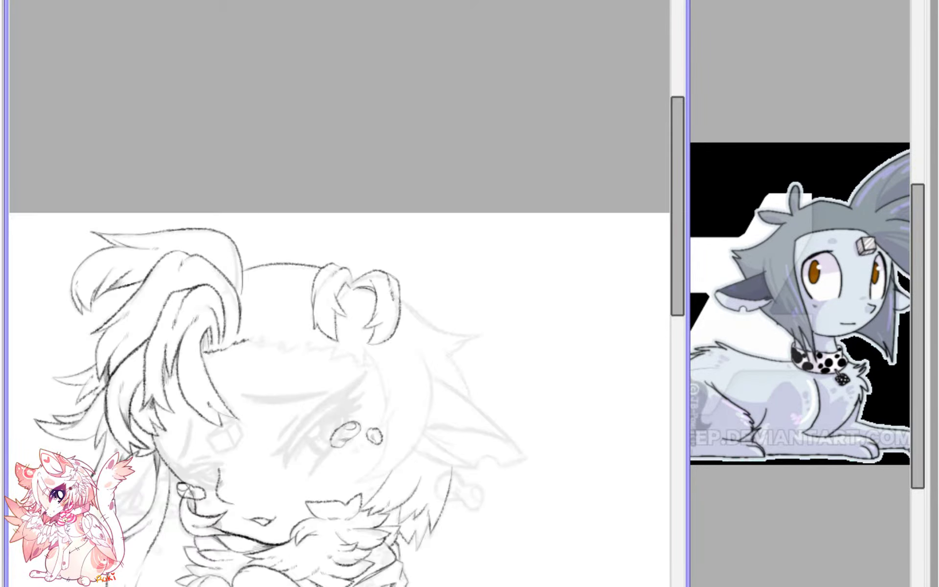
pyautogui.scroll(6, 308, 206)
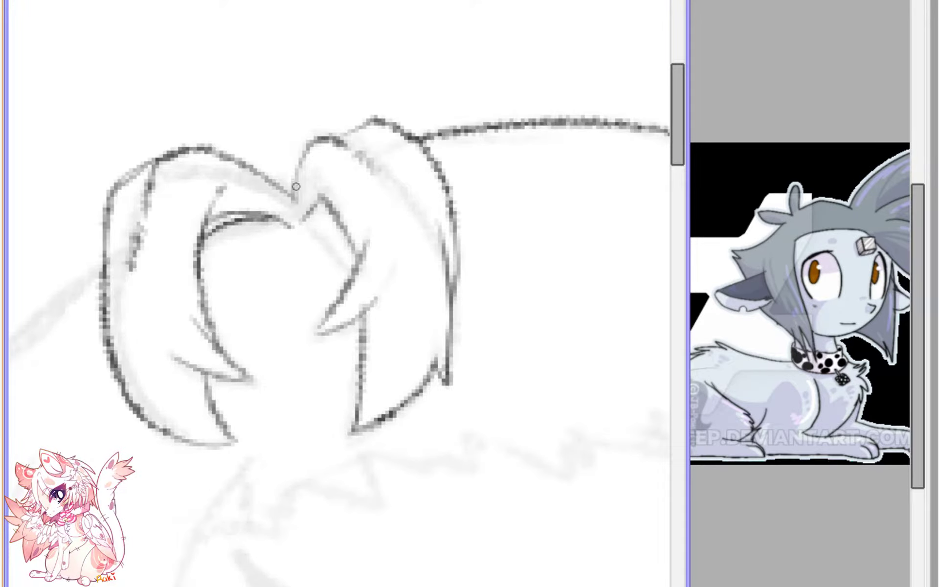
pyautogui.moveTo(296, 186); pyautogui.dragTo(294, 210)
pyautogui.scroll(-6, 297, 224)
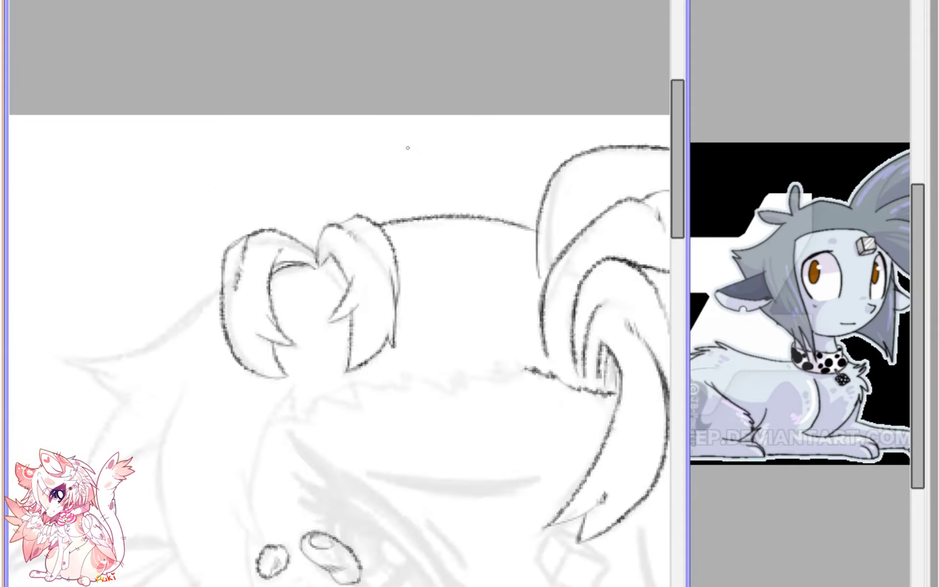
# - Add short strand strokes inside the second lock, above its inner point and near its outer edge
pyautogui.scroll(5, 383, 228)
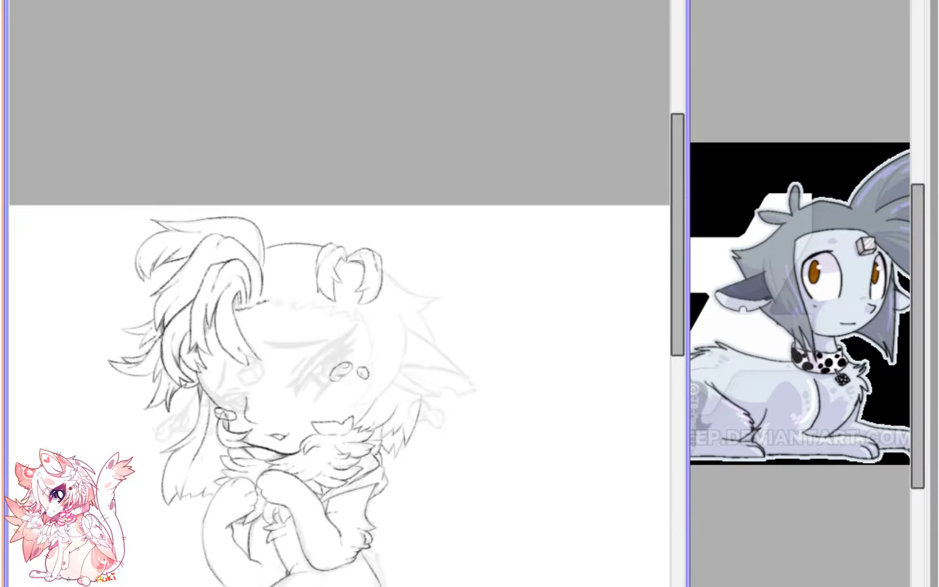
pyautogui.scroll(3, 383, 229)
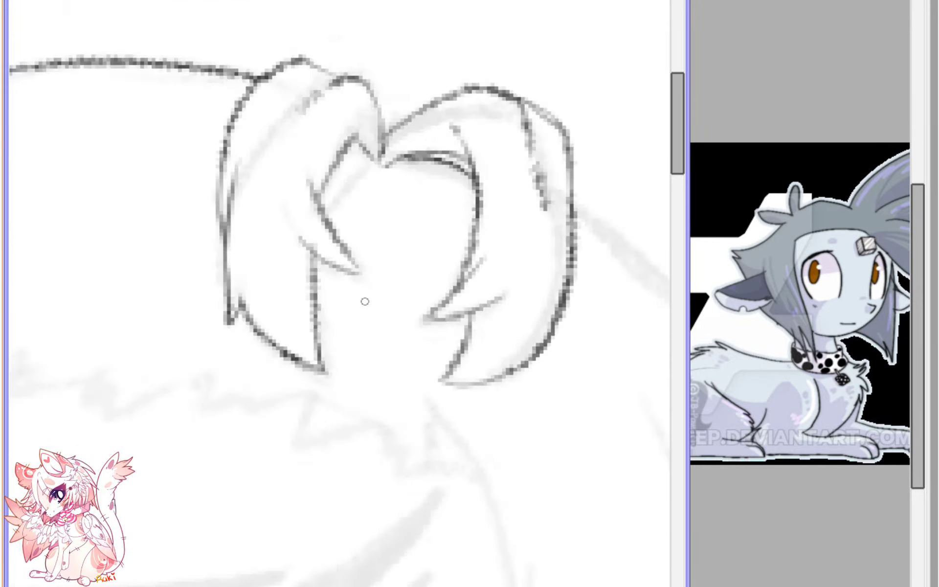
pyautogui.moveTo(291, 107); pyautogui.dragTo(289, 130)
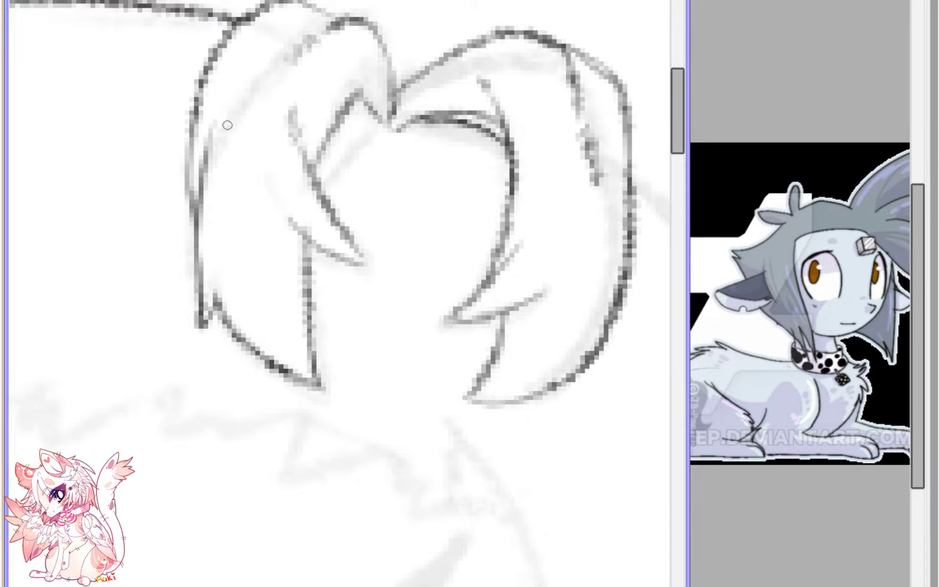
pyautogui.moveTo(216, 114)
pyautogui.mouseDown()
pyautogui.moveTo(219, 127)
pyautogui.moveTo(229, 118)
pyautogui.mouseUp()
pyautogui.moveTo(237, 88); pyautogui.dragTo(238, 112)
pyautogui.scroll(-3, 240, 82)
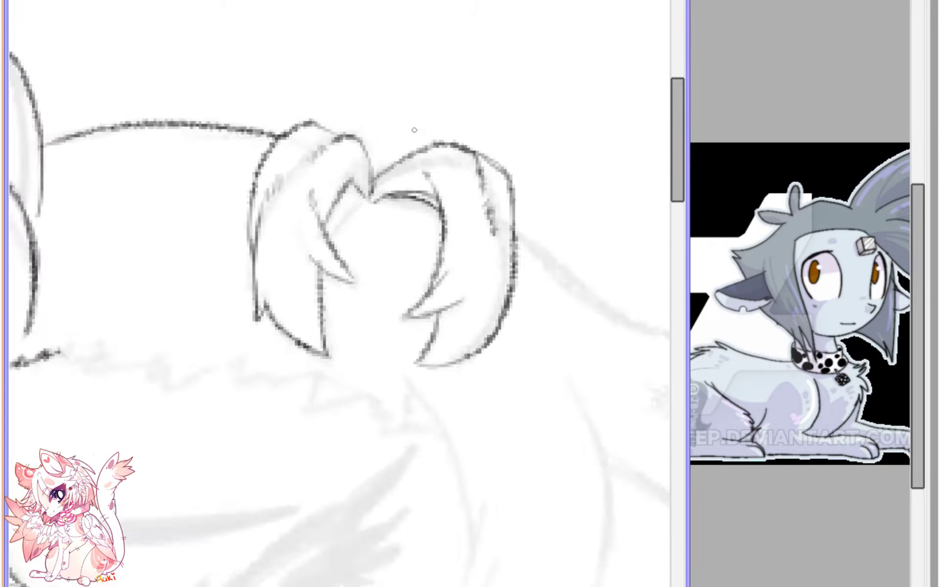
# - Reshape the outer lock's lower strands, extending the inner strand's curve and redrawing the bottom as a longer pointed tip
pyautogui.scroll(2, 525, 300)
pyautogui.hotkey('ctrl', 'z')
pyautogui.moveTo(430, 317)
pyautogui.mouseDown()
pyautogui.moveTo(484, 305)
pyautogui.moveTo(518, 275)
pyautogui.mouseUp()
pyautogui.moveTo(472, 307); pyautogui.dragTo(445, 374)
pyautogui.moveTo(513, 355); pyautogui.dragTo(472, 405)
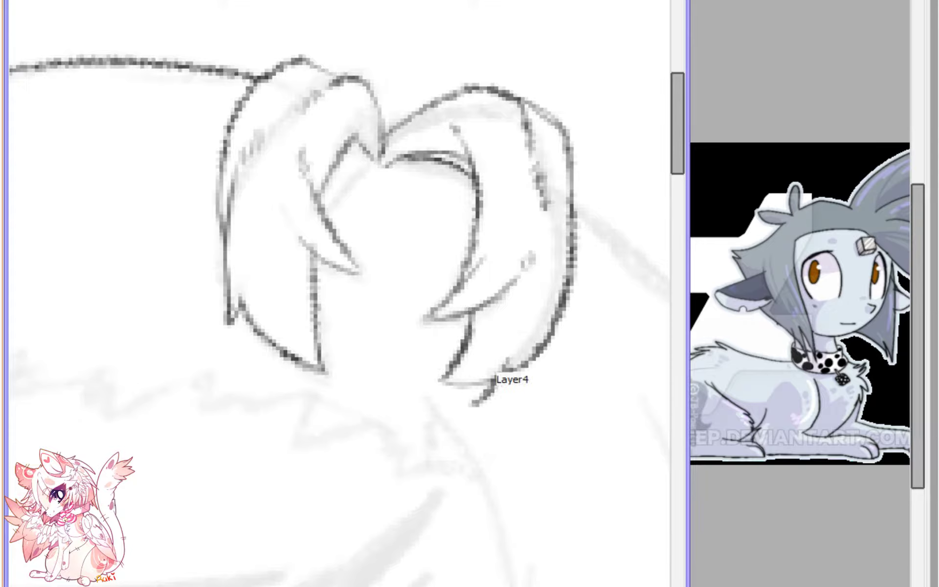
pyautogui.hotkey('ctrl', 'z')
pyautogui.moveTo(523, 342); pyautogui.dragTo(443, 391)
pyautogui.hotkey('ctrl', 'z')
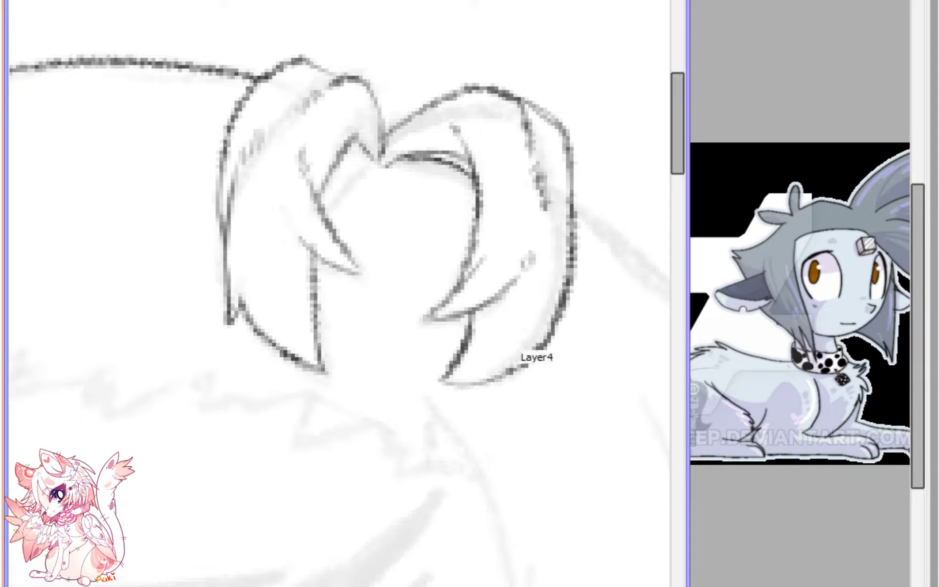
pyautogui.moveTo(512, 356)
pyautogui.mouseDown()
pyautogui.moveTo(458, 391)
pyautogui.moveTo(425, 392)
pyautogui.moveTo(444, 395)
pyautogui.moveTo(448, 381)
pyautogui.mouseUp()
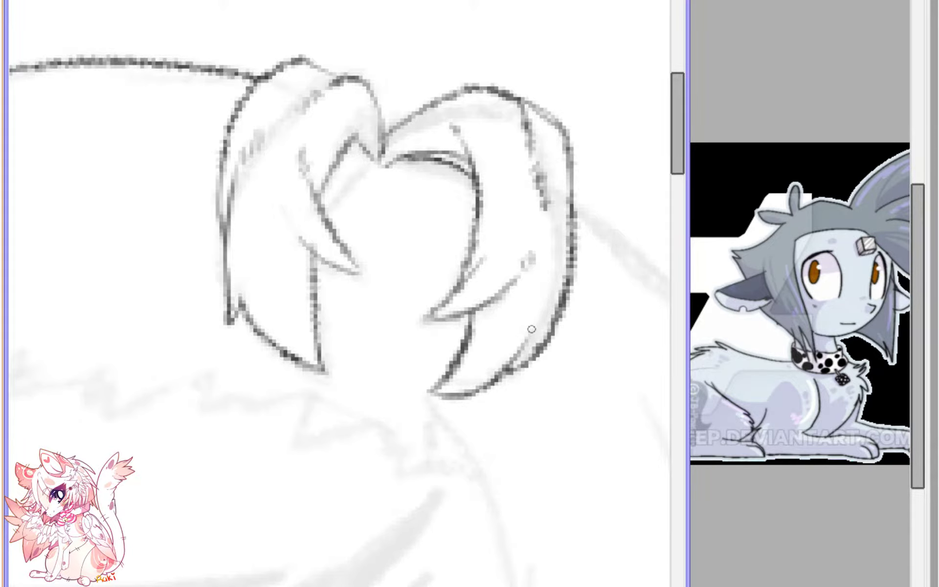
# - Outline the hair spike on the side of the head, from the outer lock to its pointed tip and back underneath
pyautogui.scroll(-5, 520, 351)
pyautogui.press('h')
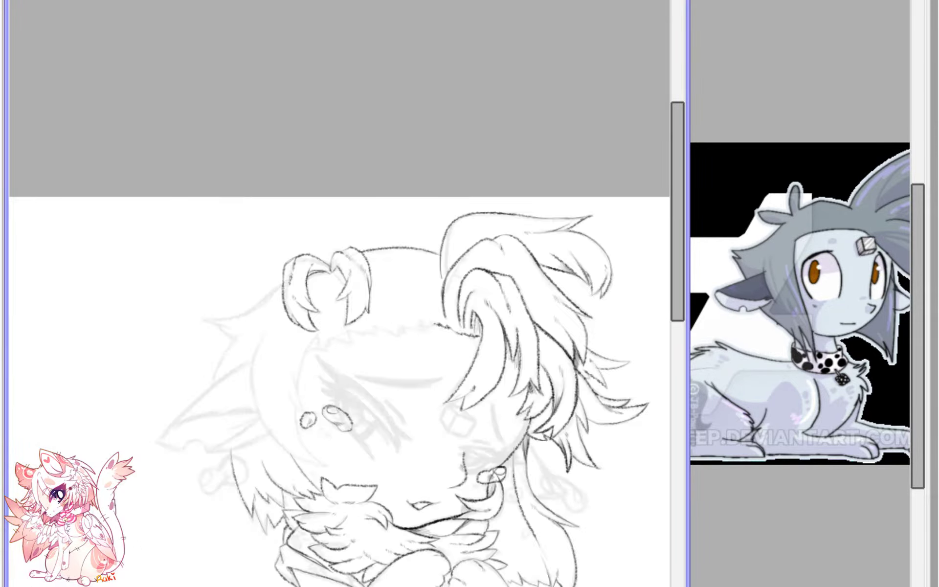
pyautogui.moveTo(391, 391); pyautogui.dragTo(343, 252)
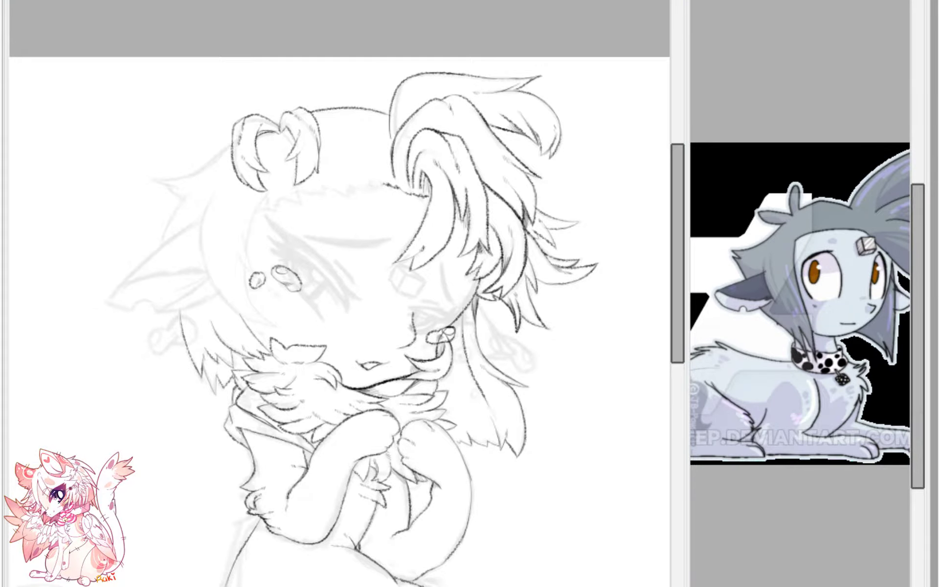
pyautogui.click(380, 92)
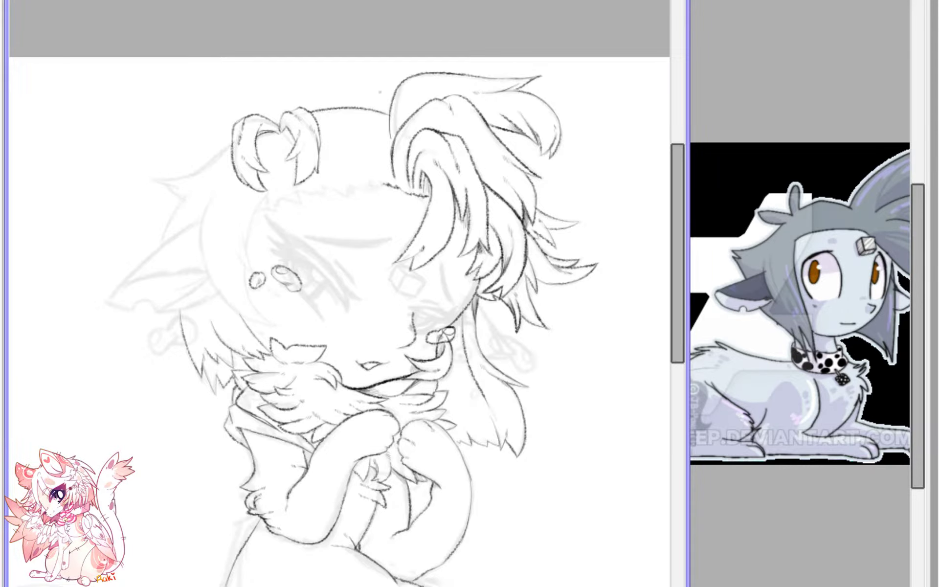
pyautogui.press('h')
pyautogui.scroll(2, 337, 294)
pyautogui.moveTo(440, 274); pyautogui.dragTo(286, 352)
pyautogui.press('h')
pyautogui.moveTo(271, 118); pyautogui.dragTo(413, 166)
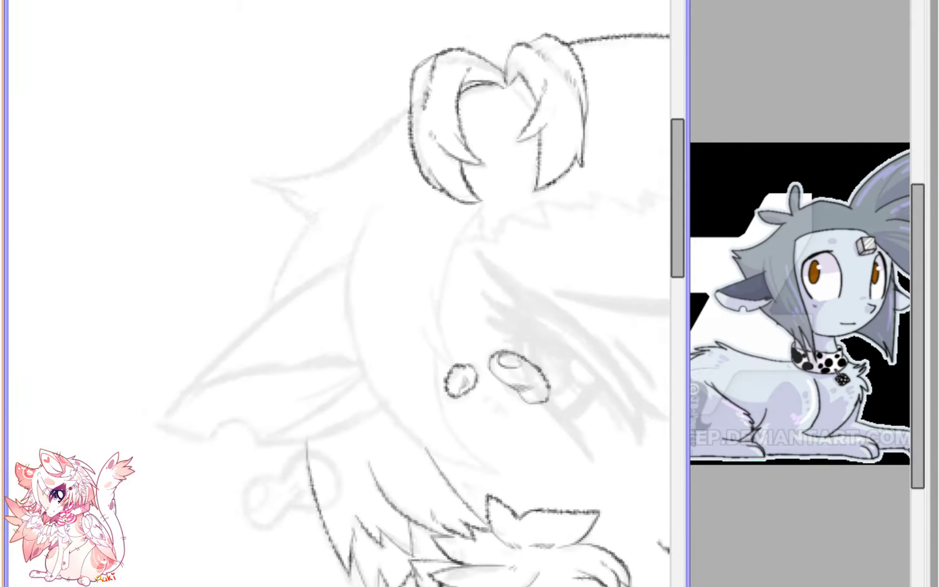
pyautogui.scroll(1, 413, 96)
pyautogui.moveTo(445, 13)
pyautogui.mouseDown()
pyautogui.moveTo(392, 48)
pyautogui.moveTo(201, 101)
pyautogui.mouseUp()
pyautogui.hotkey('ctrl', 'z')
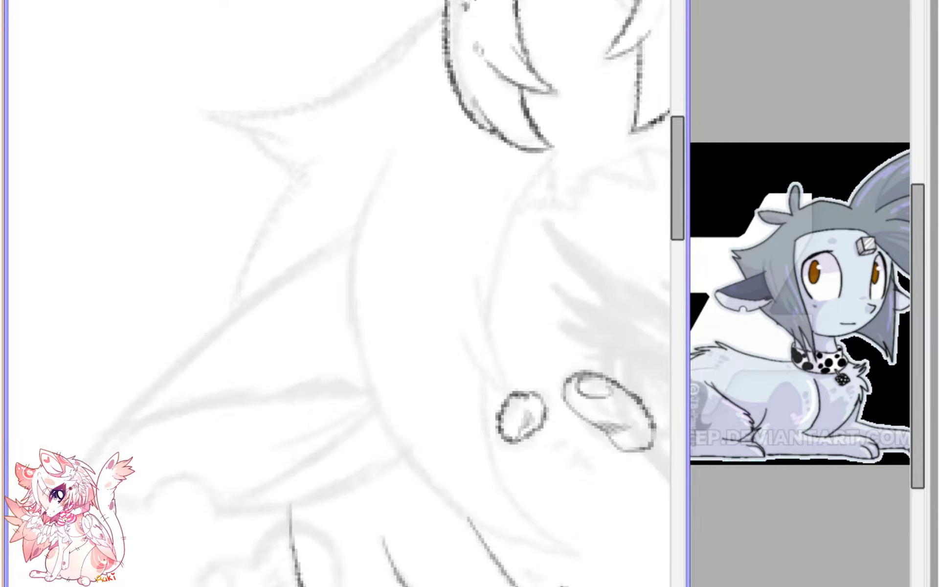
pyautogui.moveTo(444, 4)
pyautogui.mouseDown()
pyautogui.moveTo(368, 70)
pyautogui.moveTo(197, 108)
pyautogui.moveTo(308, 145)
pyautogui.mouseUp()
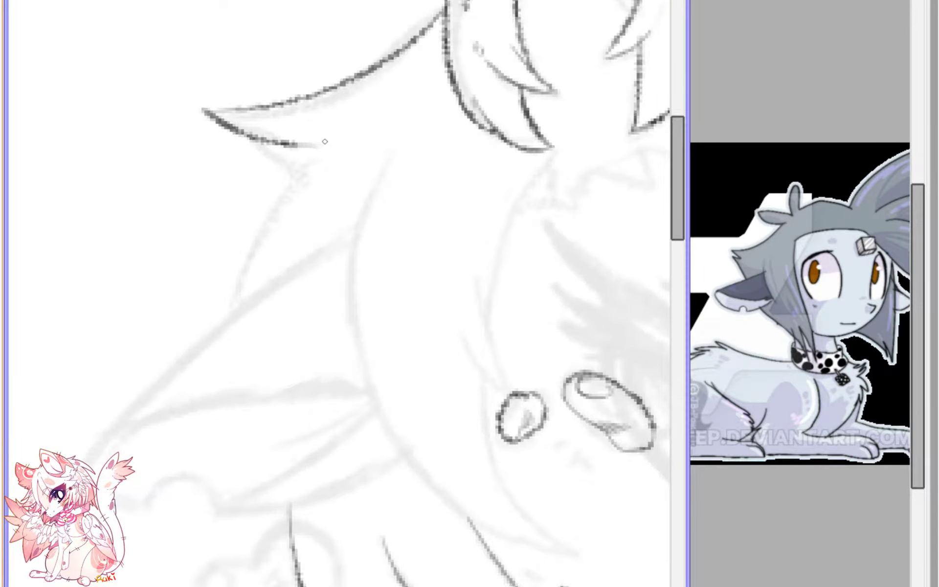
# - Add a second strand under the hair spike and draw the outer hair line from it down to the ear
pyautogui.moveTo(252, 136)
pyautogui.mouseDown()
pyautogui.moveTo(326, 173)
pyautogui.moveTo(239, 296)
pyautogui.mouseUp()
pyautogui.hotkey('ctrl', 'z')
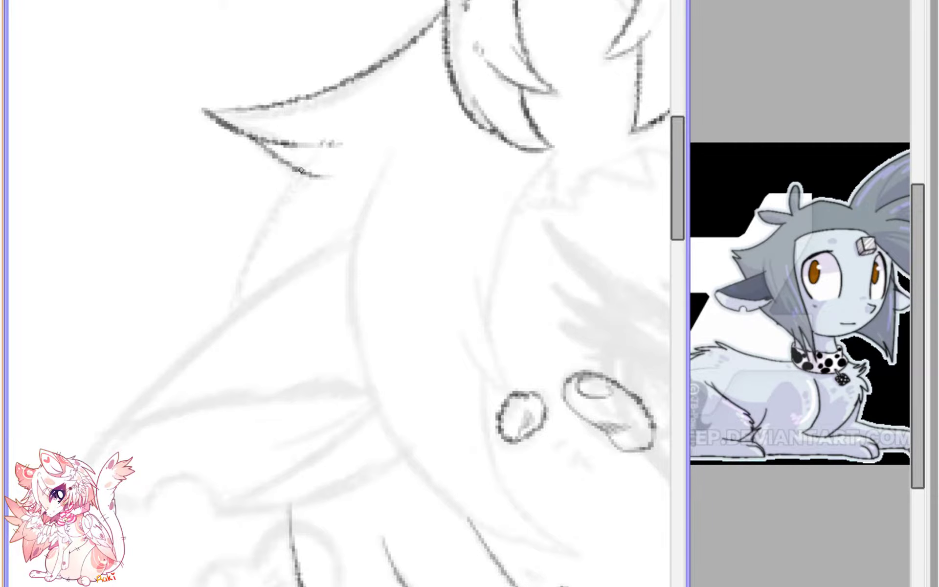
pyautogui.moveTo(304, 169); pyautogui.dragTo(244, 313)
pyautogui.hotkey('ctrl', 'z')
pyautogui.moveTo(304, 170)
pyautogui.mouseDown()
pyautogui.moveTo(265, 225)
pyautogui.moveTo(243, 315)
pyautogui.mouseUp()
pyautogui.hotkey('ctrl', 'z')
pyautogui.moveTo(299, 168); pyautogui.dragTo(226, 334)
# - Refine the end of the hair spike's upper edge so that it meets the tip
pyautogui.press('pagedown')
pyautogui.press('pagedown')
pyautogui.press('pagedown')
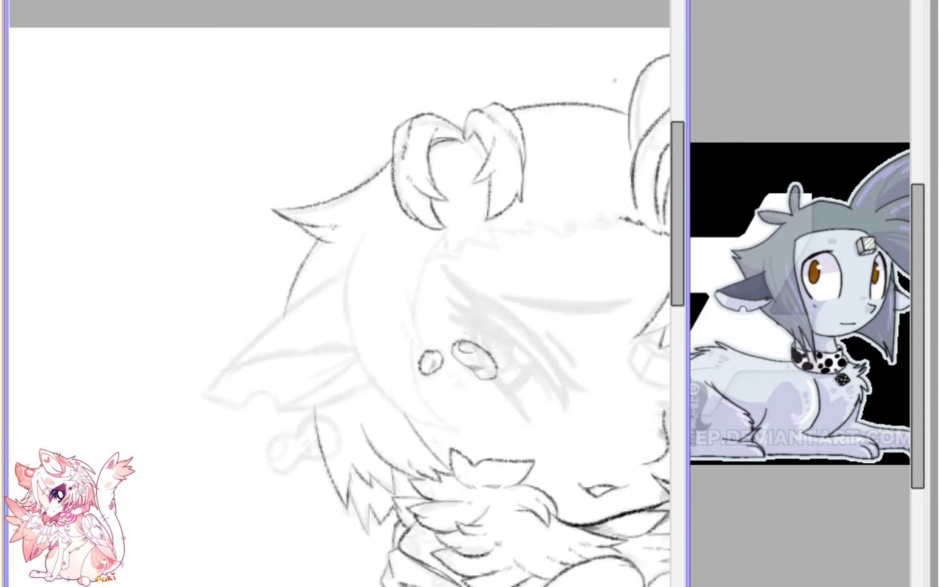
pyautogui.press('h')
pyautogui.scroll(4, 301, 72)
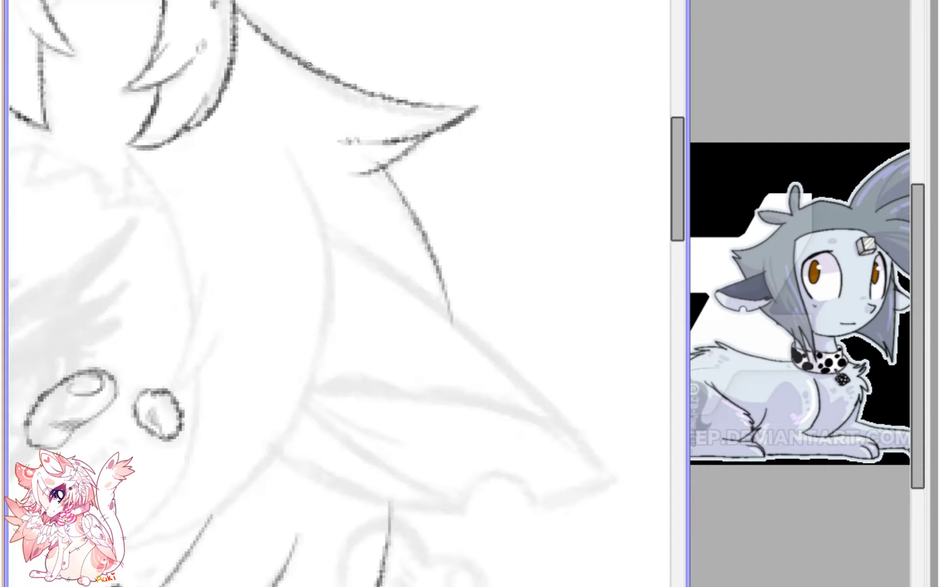
pyautogui.moveTo(340, 80)
pyautogui.mouseDown()
pyautogui.moveTo(410, 106)
pyautogui.moveTo(367, 91)
pyautogui.moveTo(472, 107)
pyautogui.mouseUp()
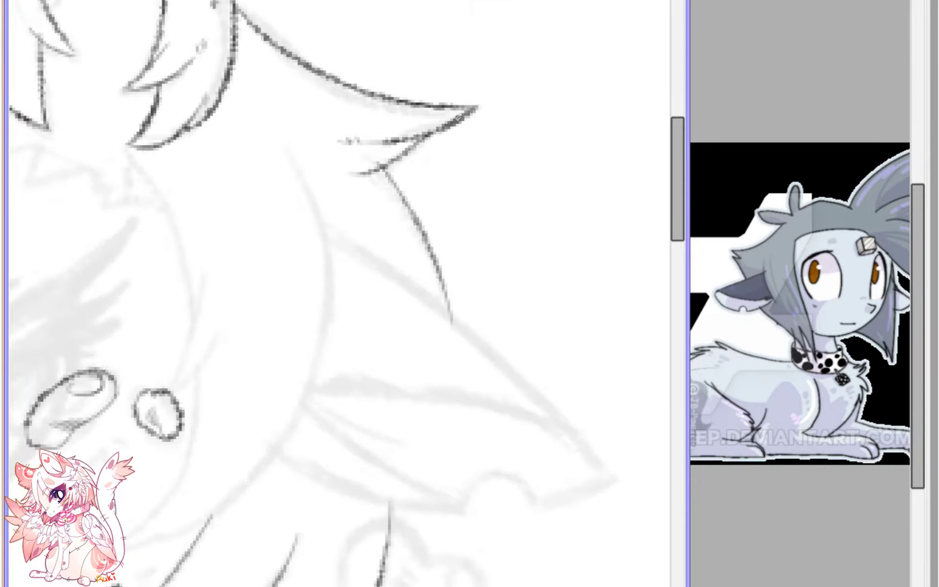
pyautogui.press('pagedown')
pyautogui.scroll(-2, 428, 102)
pyautogui.press('h')
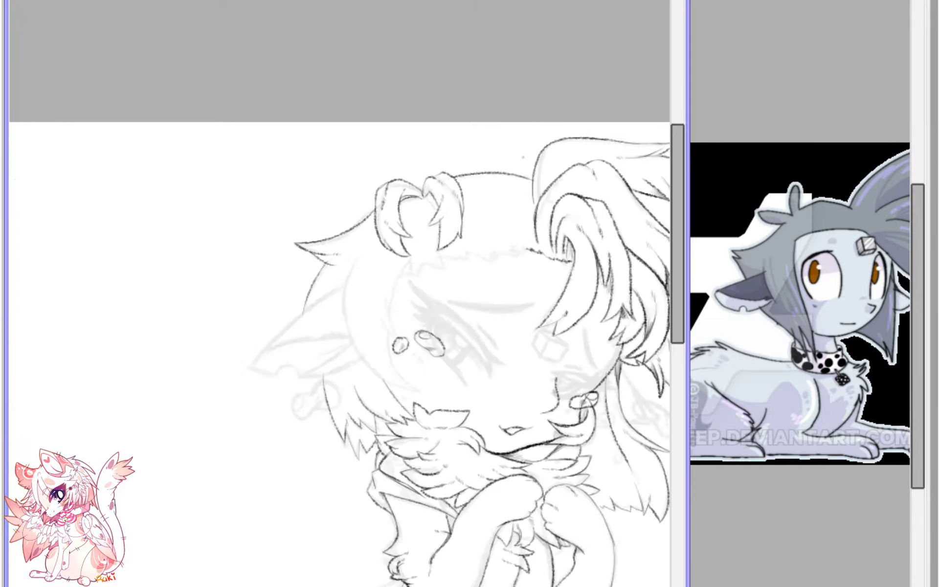
# - Thicken the hair spike's upper edge with overlapping strokes and strengthen its underside
pyautogui.press('pageup')
pyautogui.press('pageup')
pyautogui.press('pageup')
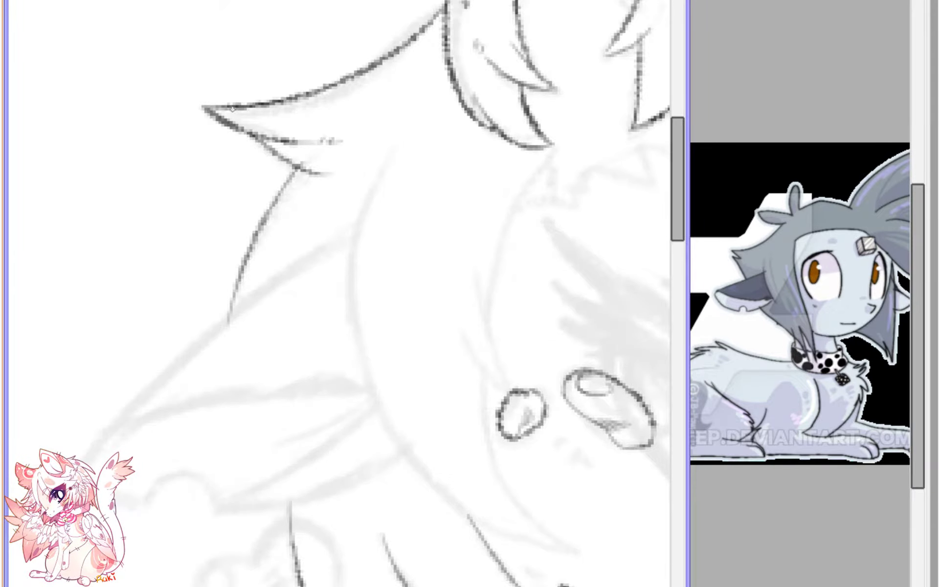
pyautogui.moveTo(205, 109); pyautogui.dragTo(320, 98)
pyautogui.moveTo(237, 106); pyautogui.dragTo(363, 72)
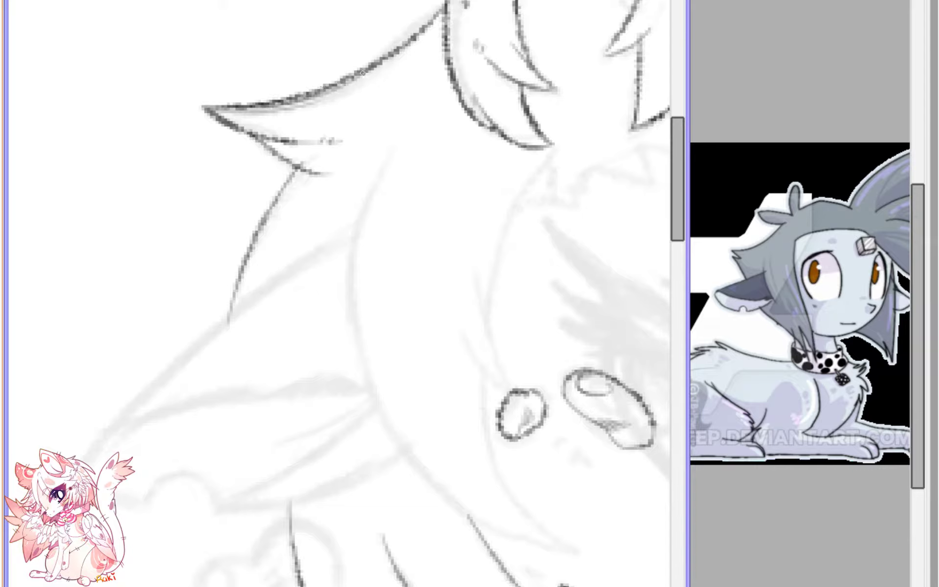
pyautogui.moveTo(276, 103); pyautogui.dragTo(384, 61)
pyautogui.moveTo(313, 99); pyautogui.dragTo(408, 42)
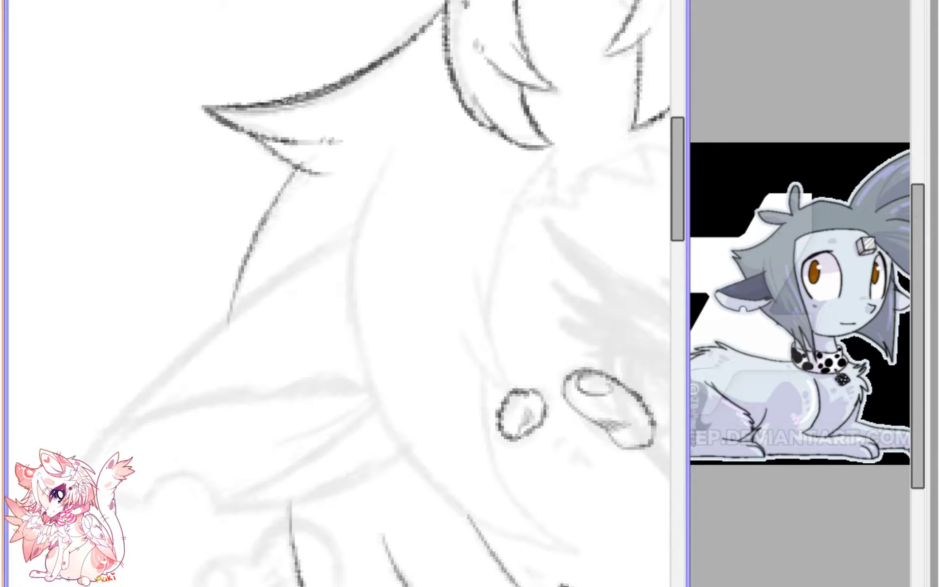
pyautogui.moveTo(203, 106)
pyautogui.mouseDown()
pyautogui.moveTo(292, 166)
pyautogui.moveTo(328, 174)
pyautogui.moveTo(365, 170)
pyautogui.moveTo(441, 133)
pyautogui.mouseUp()
# - Draw the curved inner hair edge from the outer lock's base down along the side of the face
pyautogui.scroll(-4, 374, 170)
pyautogui.press('h')
pyautogui.scroll(5, 216, 117)
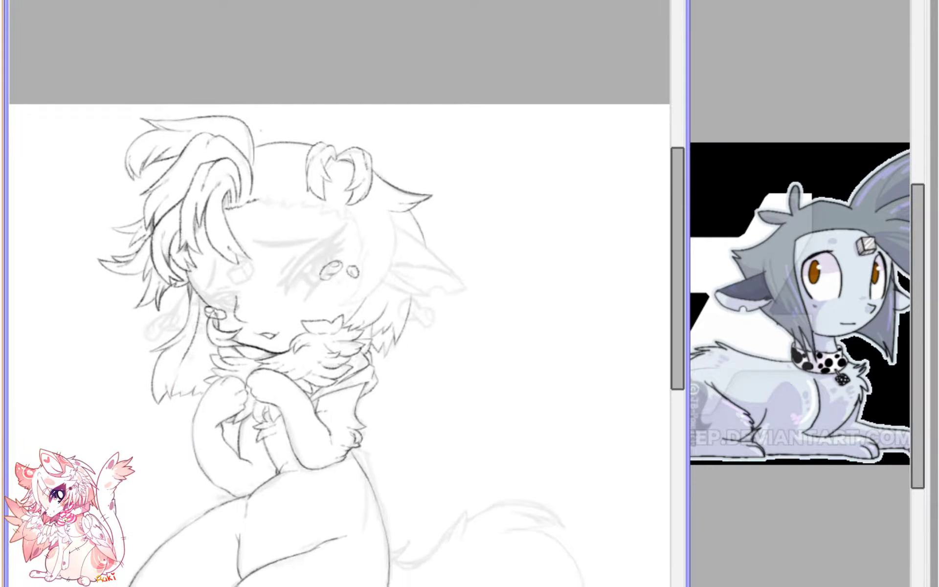
pyautogui.moveTo(197, 63)
pyautogui.mouseDown()
pyautogui.moveTo(248, 249)
pyautogui.moveTo(230, 342)
pyautogui.mouseUp()
pyautogui.hotkey('ctrl', 'z')
pyautogui.moveTo(184, 48); pyautogui.dragTo(265, 244)
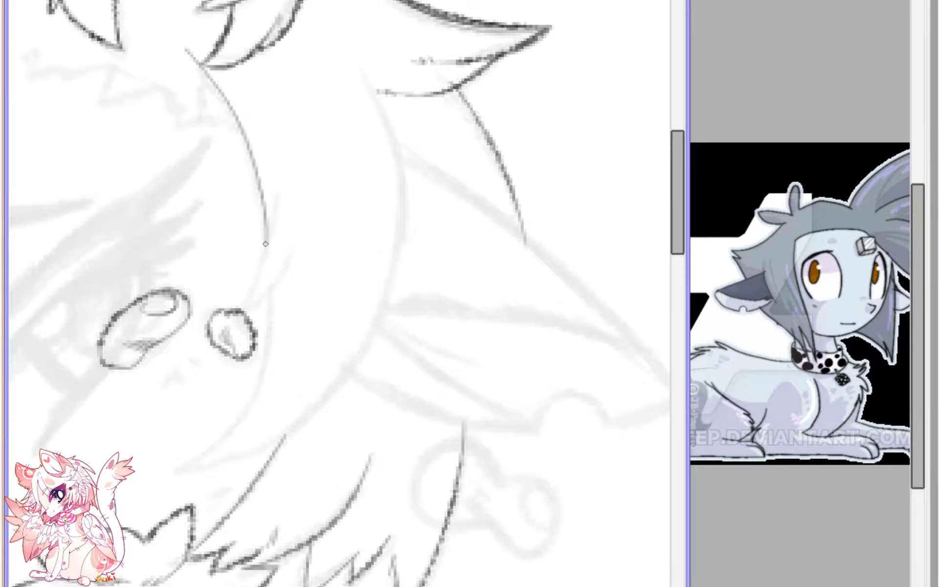
# - Draw two thin curved strands sweeping down across the small oval beside the eye and erase the excess ends below it
pyautogui.moveTo(285, 172); pyautogui.dragTo(183, 363)
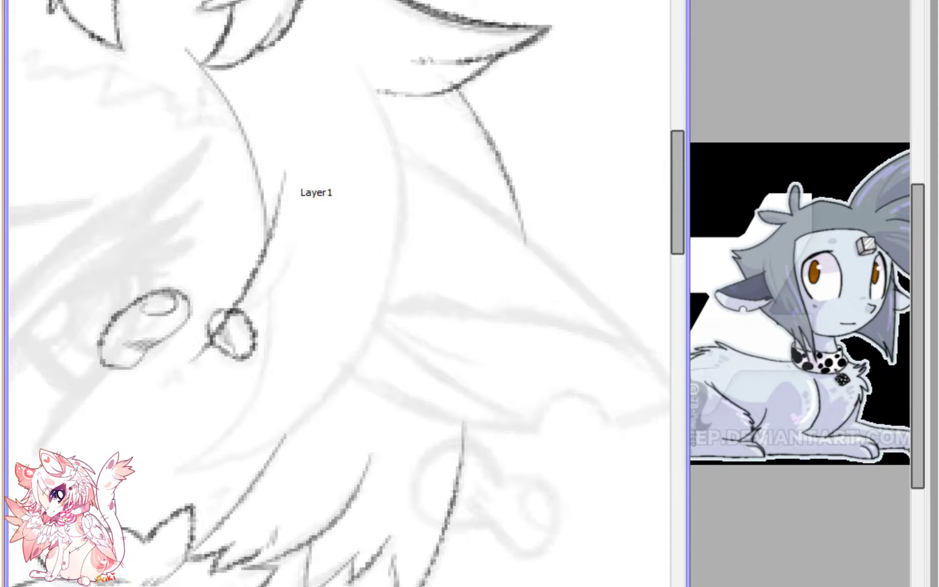
pyautogui.hotkey('ctrl', 'z')
pyautogui.moveTo(281, 181); pyautogui.dragTo(199, 365)
pyautogui.moveTo(305, 224); pyautogui.dragTo(182, 368)
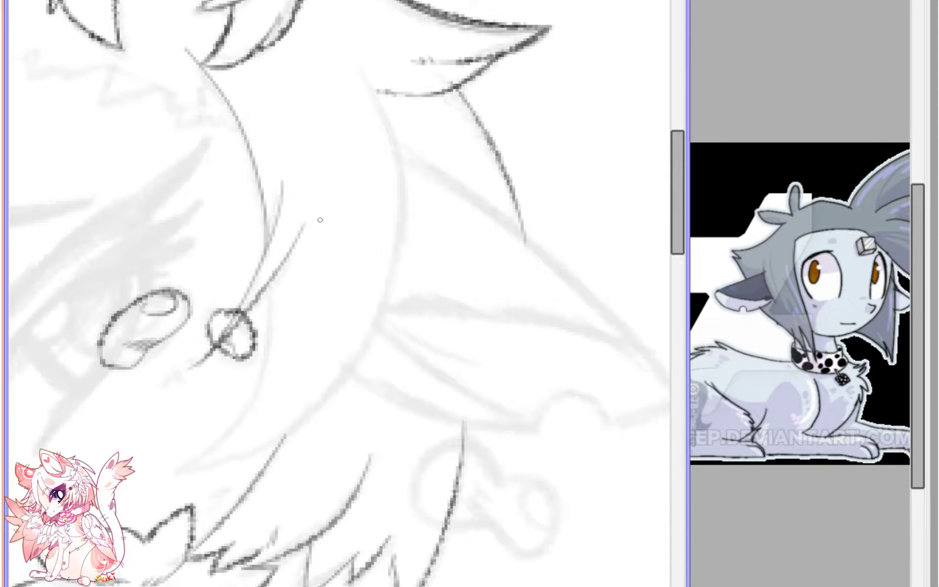
pyautogui.hotkey('ctrl', 'z')
pyautogui.moveTo(308, 212); pyautogui.dragTo(191, 364)
pyautogui.moveTo(309, 399); pyautogui.dragTo(361, 347)
pyautogui.press('e')
pyautogui.moveTo(248, 294)
pyautogui.mouseDown()
pyautogui.moveTo(255, 313)
pyautogui.moveTo(256, 293)
pyautogui.mouseUp()
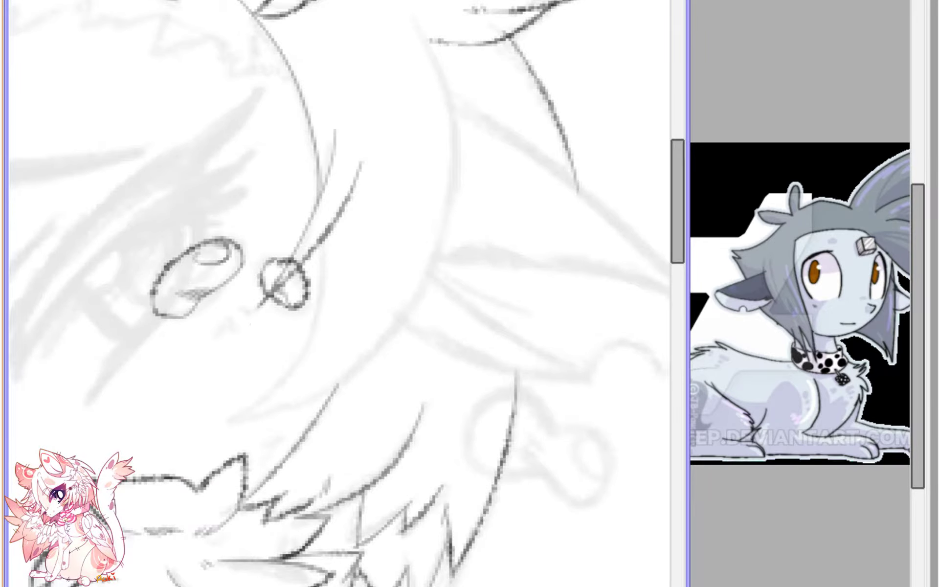
# - Continue the inner hair edge down along the cheek to a point and draw the lock's lower edge from there
pyautogui.moveTo(248, 338); pyautogui.dragTo(292, 244)
pyautogui.moveTo(364, 172); pyautogui.dragTo(299, 323)
pyautogui.hotkey('ctrl', 'z')
pyautogui.moveTo(364, 156); pyautogui.dragTo(280, 338)
pyautogui.hotkey('ctrl', 'z')
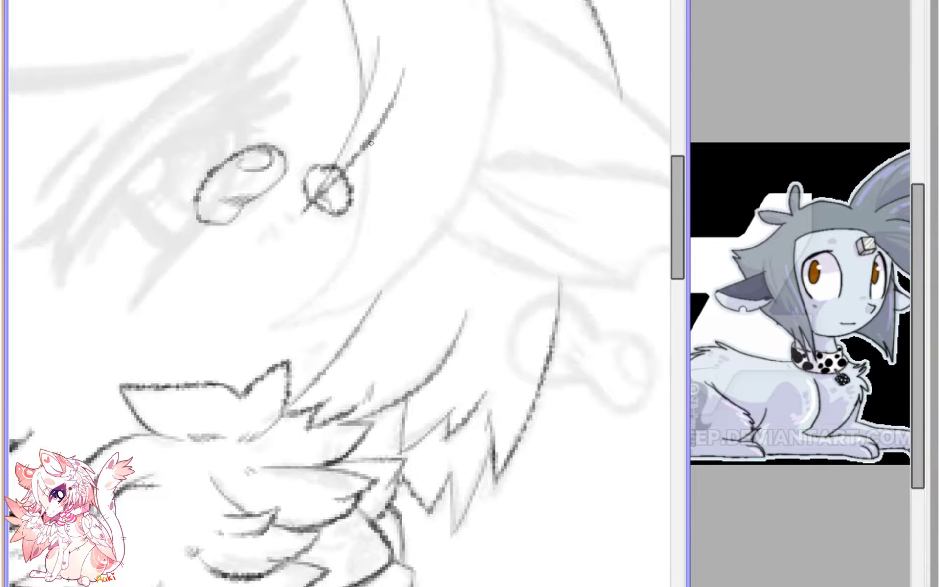
pyautogui.moveTo(365, 142)
pyautogui.mouseDown()
pyautogui.moveTo(333, 284)
pyautogui.moveTo(270, 339)
pyautogui.moveTo(362, 147)
pyautogui.moveTo(270, 333)
pyautogui.moveTo(448, 230)
pyautogui.moveTo(391, 336)
pyautogui.moveTo(304, 380)
pyautogui.moveTo(391, 81)
pyautogui.moveTo(310, 354)
pyautogui.mouseUp()
pyautogui.hotkey('ctrl', 'z')
pyautogui.hotkey('ctrl', 'z')
pyautogui.hotkey('ctrl', 'z')
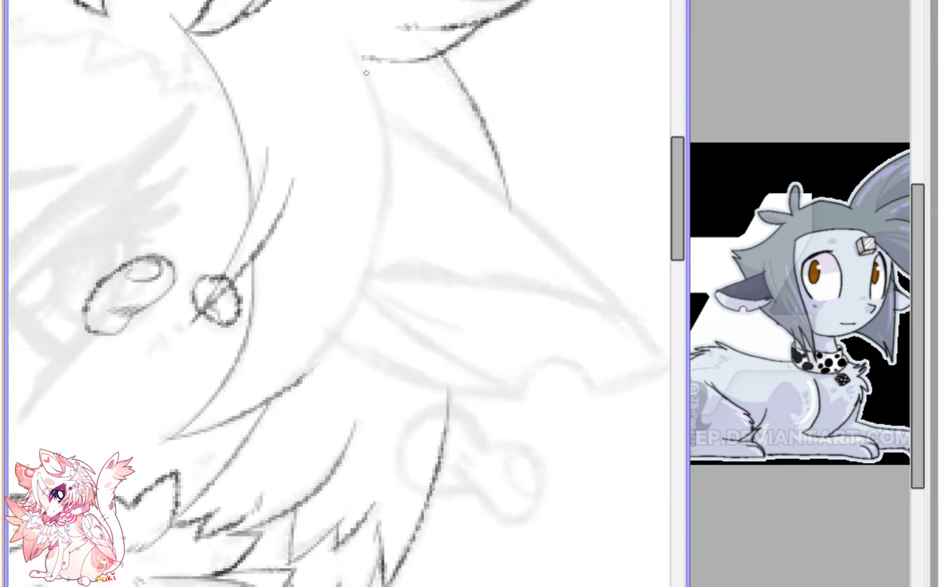
# - Draw the long outer curve of the face-framing hair from the spike's underside down to the lock's lower edge
pyautogui.moveTo(364, 61); pyautogui.dragTo(311, 354)
pyautogui.hotkey('ctrl', 'z')
pyautogui.moveTo(355, 53)
pyautogui.mouseDown()
pyautogui.moveTo(360, 298)
pyautogui.moveTo(297, 394)
pyautogui.mouseUp()
pyautogui.hotkey('ctrl', 'z')
pyautogui.moveTo(353, 53)
pyautogui.mouseDown()
pyautogui.moveTo(387, 196)
pyautogui.moveTo(278, 402)
pyautogui.mouseUp()
pyautogui.hotkey('ctrl', 'z')
pyautogui.moveTo(359, 56)
pyautogui.mouseDown()
pyautogui.moveTo(340, 317)
pyautogui.moveTo(290, 363)
pyautogui.mouseUp()
pyautogui.hotkey('ctrl', 'z')
pyautogui.moveTo(359, 52)
pyautogui.mouseDown()
pyautogui.moveTo(388, 193)
pyautogui.moveTo(269, 392)
pyautogui.mouseUp()
pyautogui.scroll(-2, 427, 54)
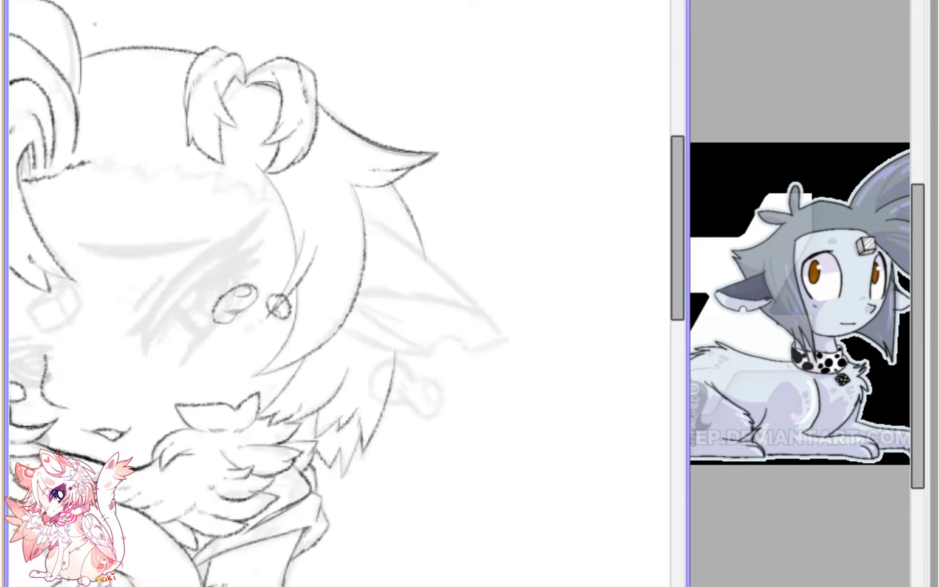
# - Add short strands above the outer hair curve and thicken the line junctions under the hair spike
pyautogui.press('h')
pyautogui.moveTo(344, 157); pyautogui.dragTo(375, 224)
pyautogui.scroll(3, 375, 224)
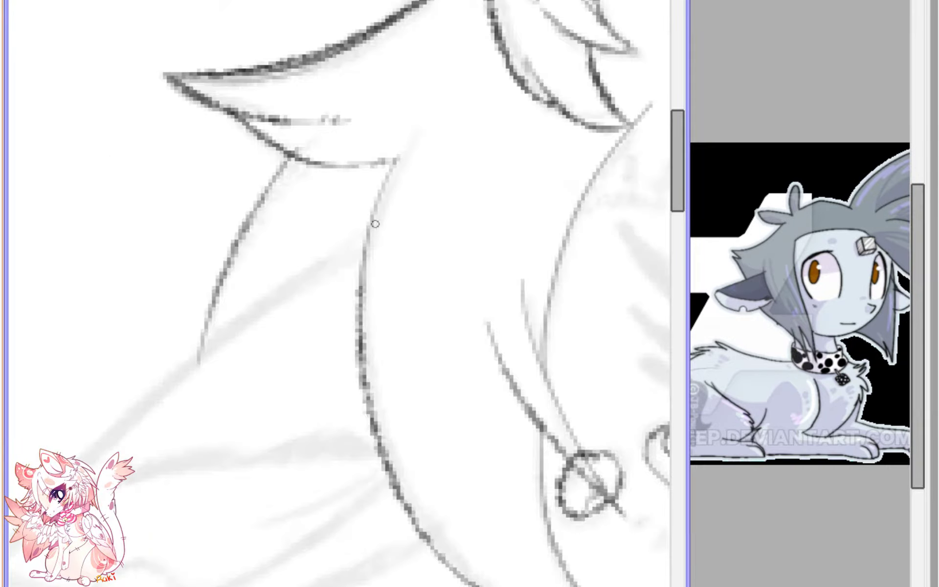
pyautogui.moveTo(397, 155)
pyautogui.mouseDown()
pyautogui.moveTo(418, 144)
pyautogui.moveTo(403, 150)
pyautogui.moveTo(426, 120)
pyautogui.mouseUp()
pyautogui.moveTo(355, 167); pyautogui.dragTo(375, 165)
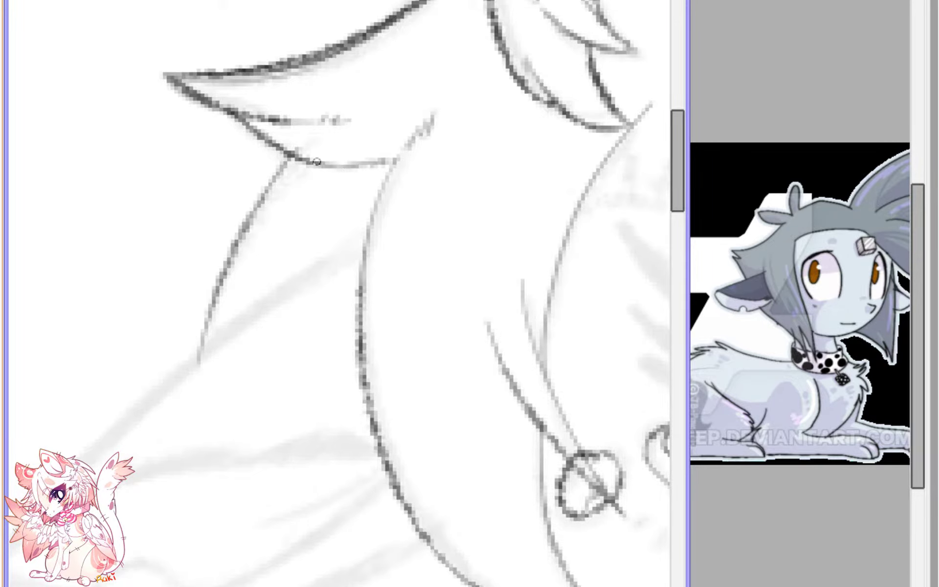
pyautogui.moveTo(317, 162)
pyautogui.mouseDown()
pyautogui.moveTo(390, 160)
pyautogui.moveTo(374, 184)
pyautogui.mouseUp()
pyautogui.moveTo(393, 161)
pyautogui.mouseDown()
pyautogui.moveTo(366, 250)
pyautogui.moveTo(364, 242)
pyautogui.mouseUp()
pyautogui.moveTo(377, 177); pyautogui.dragTo(362, 292)
pyautogui.moveTo(391, 158)
pyautogui.mouseDown()
pyautogui.moveTo(372, 191)
pyautogui.moveTo(373, 169)
pyautogui.mouseUp()
pyautogui.moveTo(296, 158)
pyautogui.mouseDown()
pyautogui.moveTo(274, 171)
pyautogui.moveTo(248, 224)
pyautogui.mouseUp()
pyautogui.moveTo(296, 159); pyautogui.dragTo(332, 166)
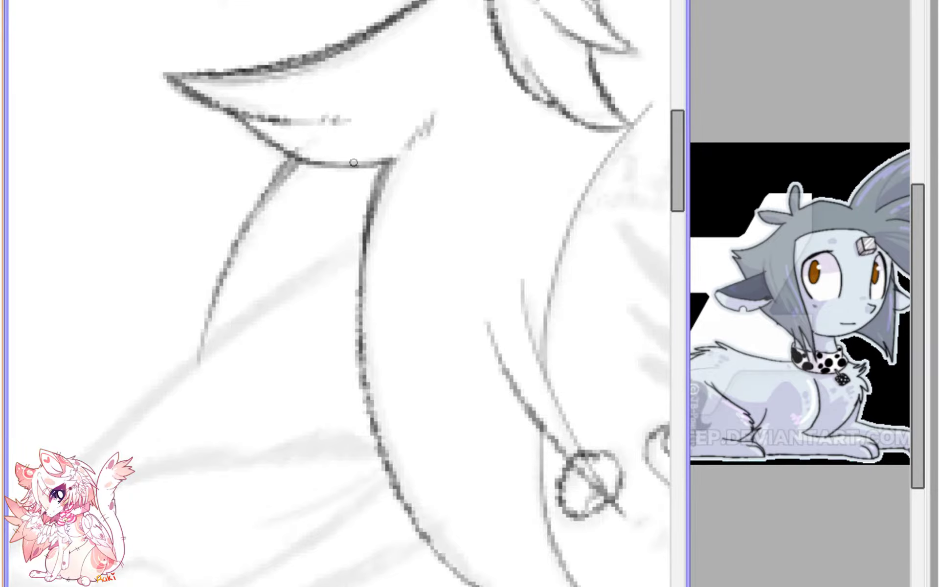
# - Draw the pointed ear's outline with a rounded notch in its lower edge, joining both sides to the hair curve
pyautogui.scroll(-4, 372, 127)
pyautogui.press('h')
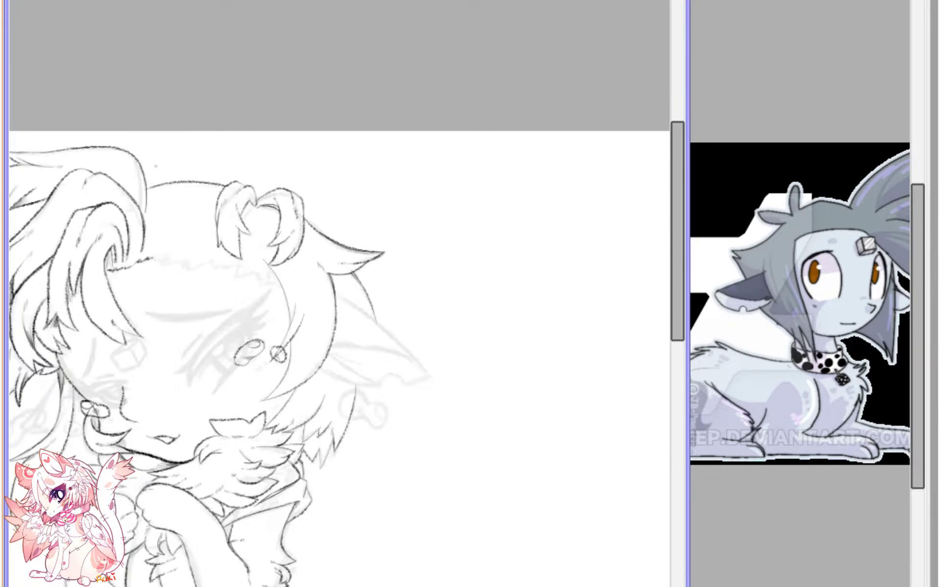
pyautogui.moveTo(326, 176); pyautogui.dragTo(454, 60)
pyautogui.press('h')
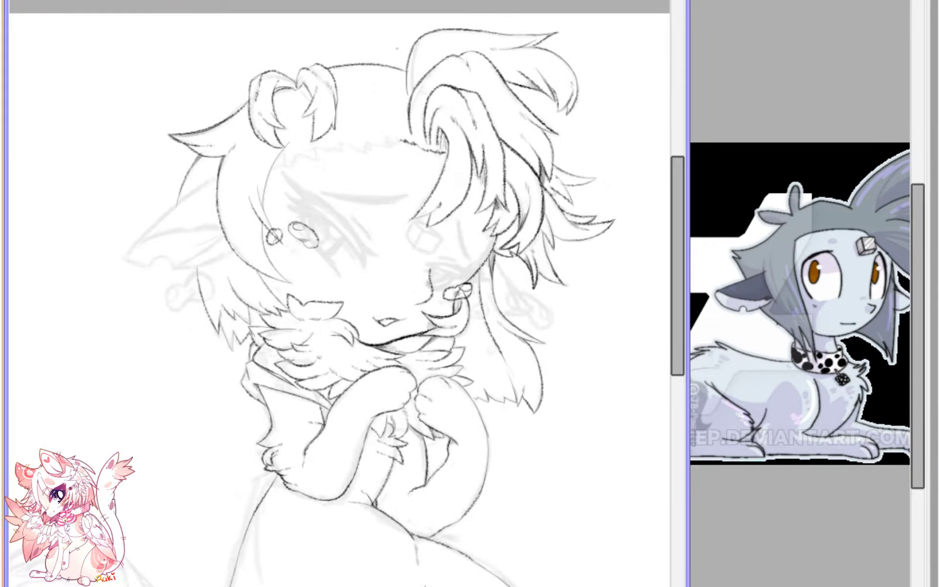
pyautogui.moveTo(200, 215); pyautogui.dragTo(342, 293)
pyautogui.scroll(2, 342, 292)
pyautogui.scroll(2, 343, 291)
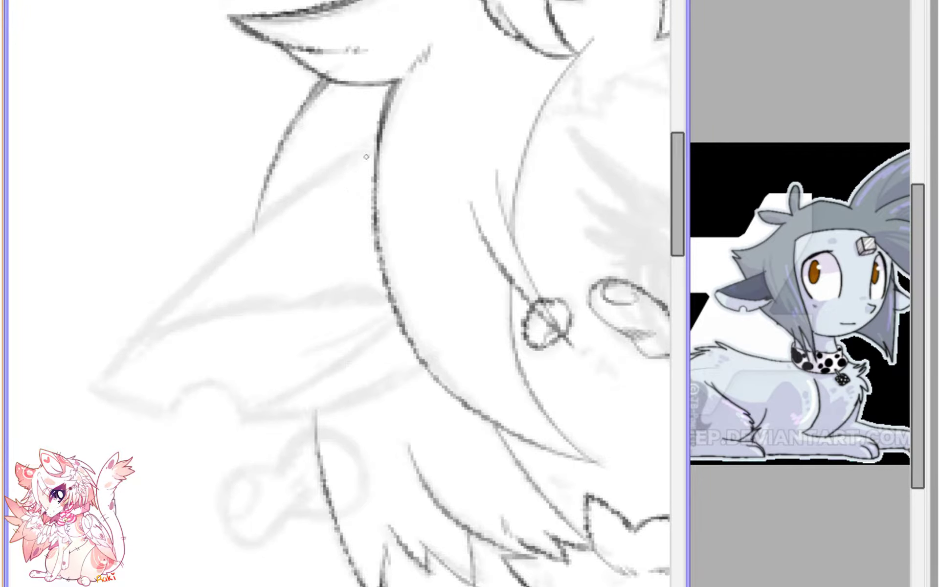
pyautogui.moveTo(376, 142)
pyautogui.mouseDown()
pyautogui.moveTo(187, 297)
pyautogui.moveTo(109, 388)
pyautogui.moveTo(169, 414)
pyautogui.moveTo(215, 389)
pyautogui.moveTo(238, 423)
pyautogui.moveTo(285, 420)
pyautogui.moveTo(412, 370)
pyautogui.mouseUp()
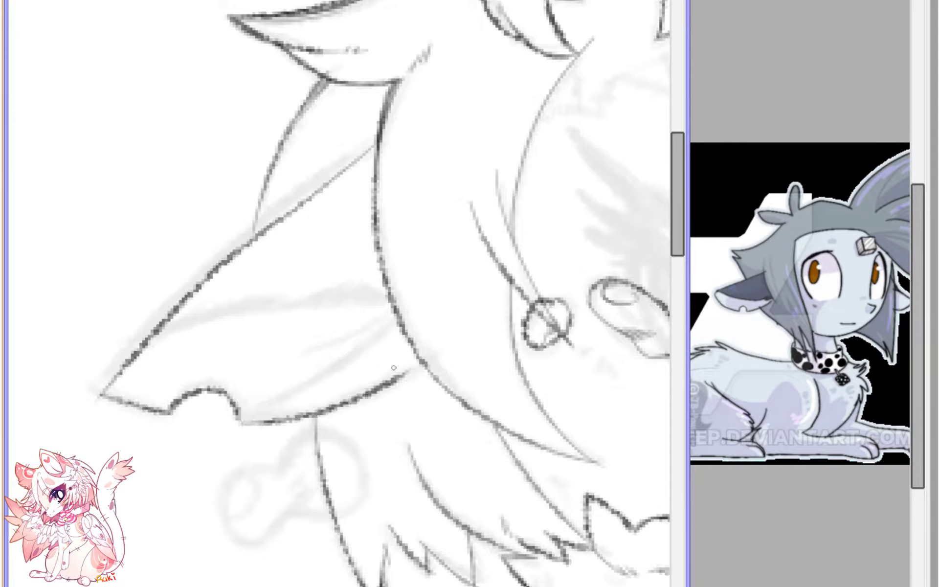
pyautogui.hotkey('ctrl', 'z')
pyautogui.moveTo(237, 415)
pyautogui.mouseDown()
pyautogui.moveTo(321, 410)
pyautogui.moveTo(422, 361)
pyautogui.mouseUp()
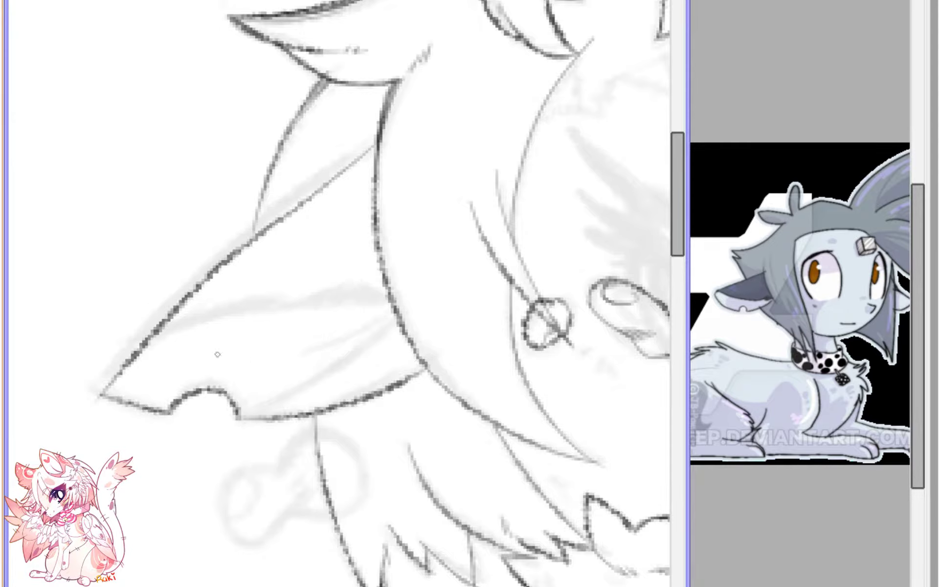
# - Draw a curved inner fold line from the ear's tip to the hair edge
pyautogui.moveTo(101, 391)
pyautogui.mouseDown()
pyautogui.moveTo(168, 377)
pyautogui.moveTo(360, 270)
pyautogui.moveTo(374, 242)
pyautogui.mouseUp()
pyautogui.hotkey('ctrl', 'z')
pyautogui.moveTo(101, 391); pyautogui.dragTo(385, 278)
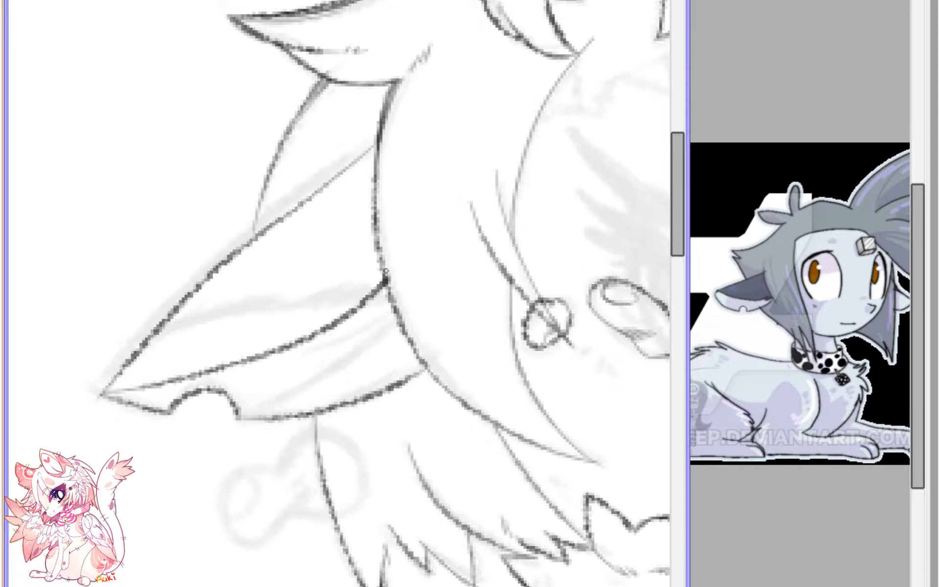
# - Thicken the ear's upper edge up to the hair, strengthen the inner fold line and round off the ear tip
pyautogui.moveTo(194, 287); pyautogui.dragTo(297, 202)
pyautogui.moveTo(239, 248); pyautogui.dragTo(334, 169)
pyautogui.moveTo(292, 206); pyautogui.dragTo(371, 144)
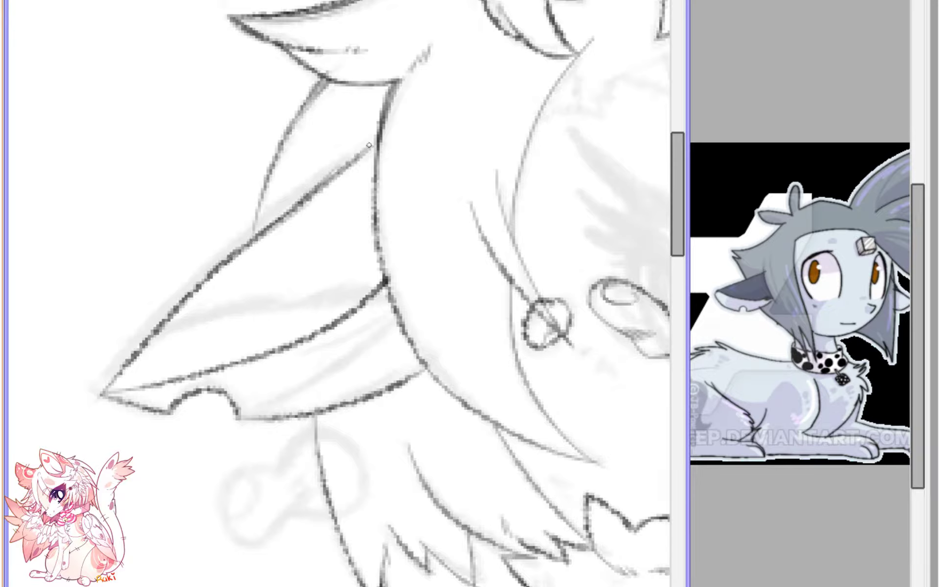
pyautogui.moveTo(314, 189); pyautogui.dragTo(390, 124)
pyautogui.moveTo(356, 155); pyautogui.dragTo(261, 232)
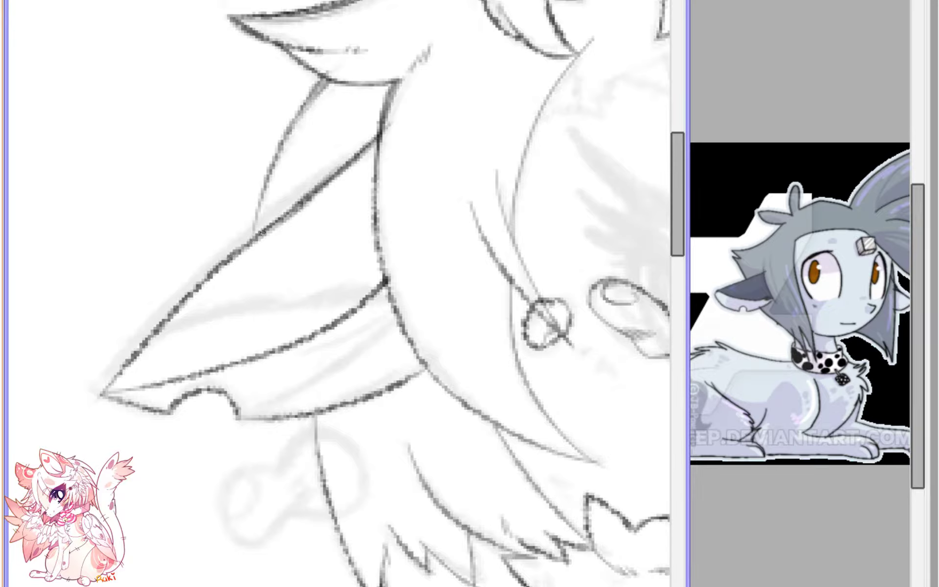
pyautogui.moveTo(390, 124); pyautogui.dragTo(385, 143)
pyautogui.moveTo(97, 393); pyautogui.dragTo(303, 335)
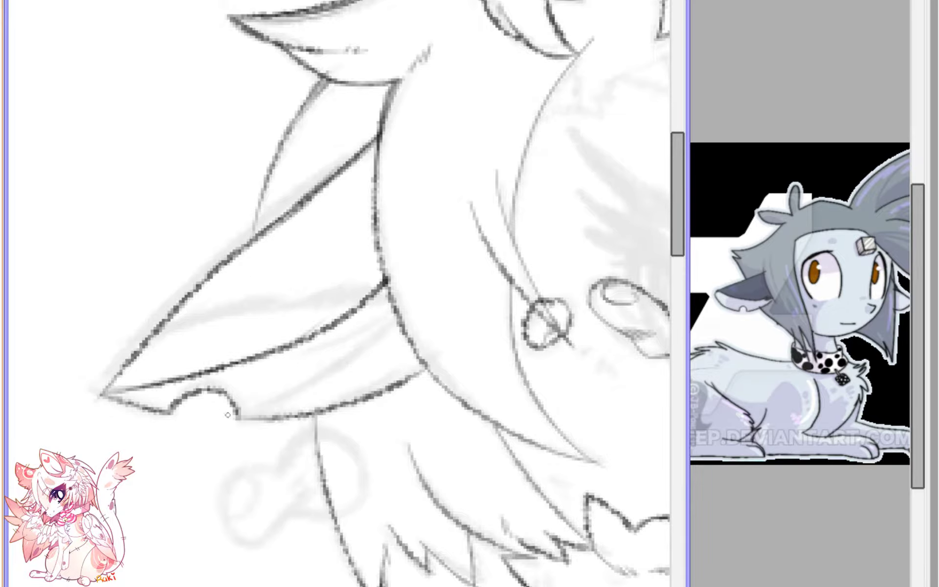
pyautogui.moveTo(139, 391)
pyautogui.mouseDown()
pyautogui.moveTo(98, 394)
pyautogui.moveTo(144, 406)
pyautogui.moveTo(116, 400)
pyautogui.moveTo(137, 406)
pyautogui.moveTo(147, 381)
pyautogui.moveTo(208, 367)
pyautogui.mouseUp()
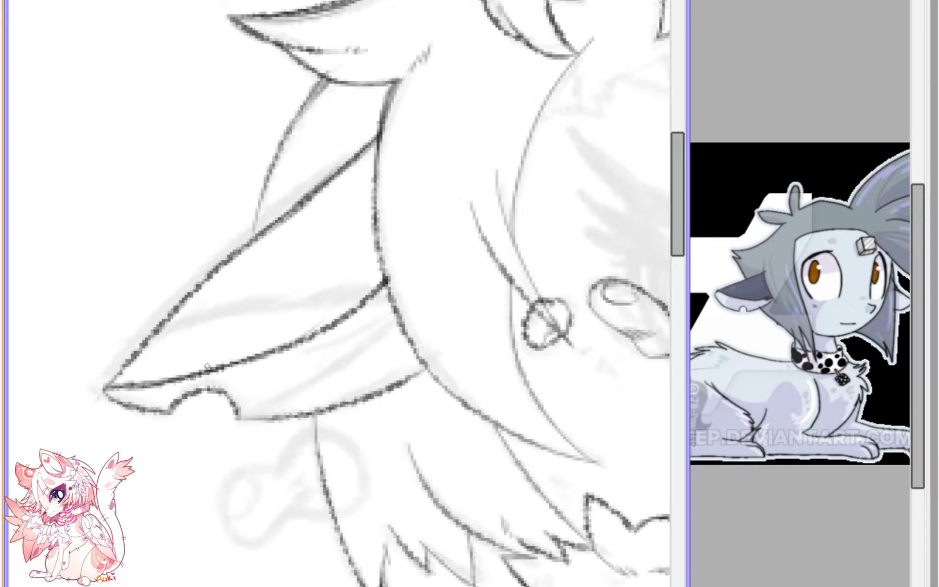
# - Add a short second fold line inside the ear, starting at the hair edge below the main fold
pyautogui.scroll(-4, 415, 373)
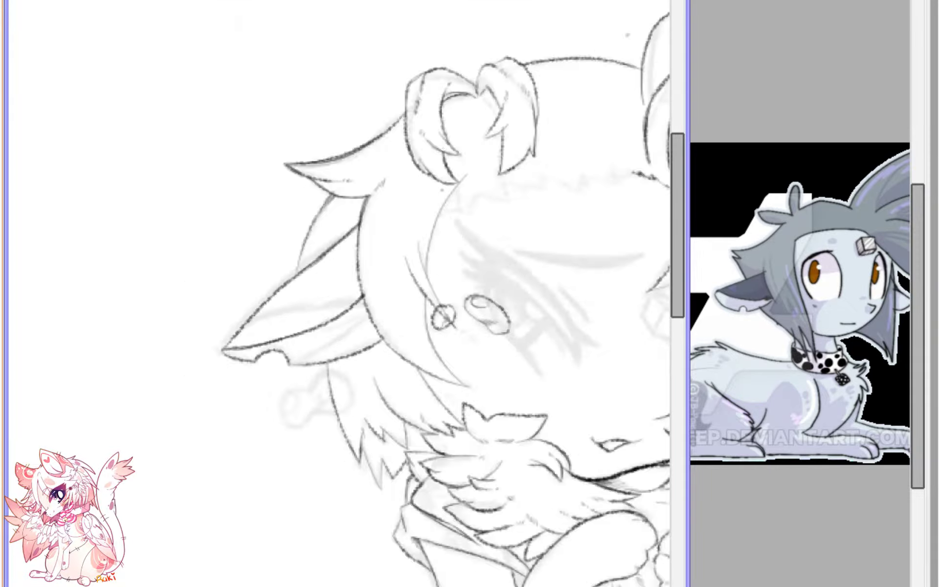
pyautogui.scroll(5, 290, 240)
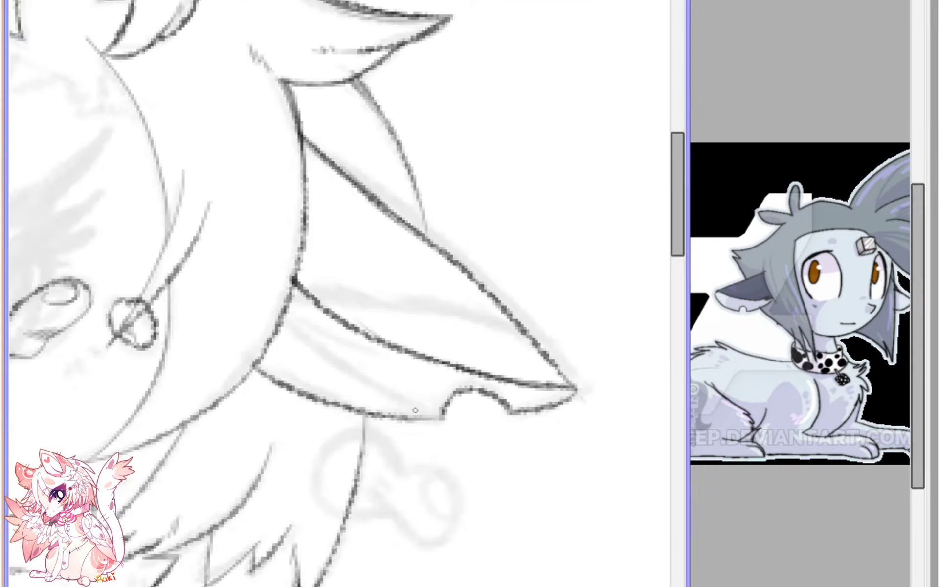
pyautogui.scroll(-5, 373, 265)
pyautogui.scroll(-1, 427, 269)
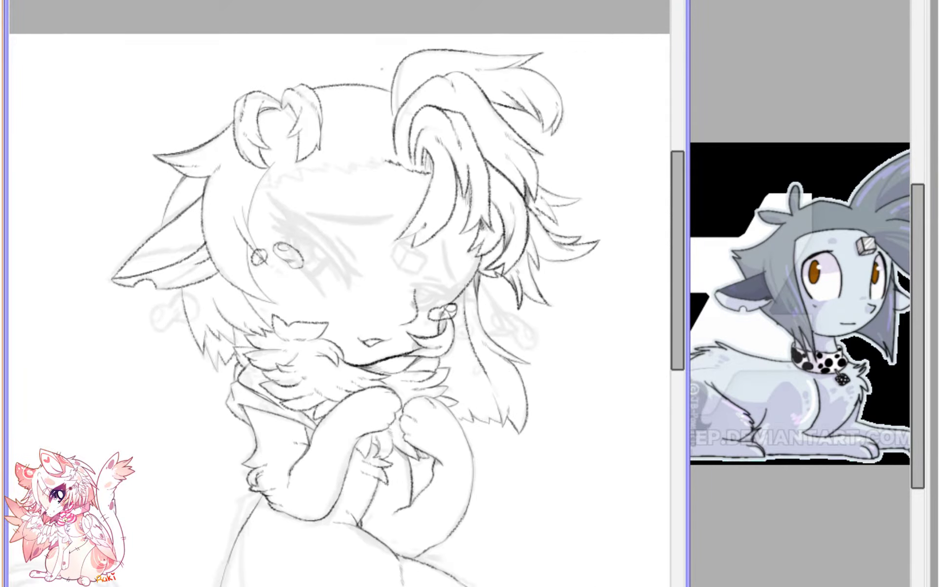
# - Draw the visible outline of the opposite ear between the side hair strands, with a short fold line inside
pyautogui.scroll(5, 427, 269)
pyautogui.moveTo(404, 198); pyautogui.dragTo(495, 364)
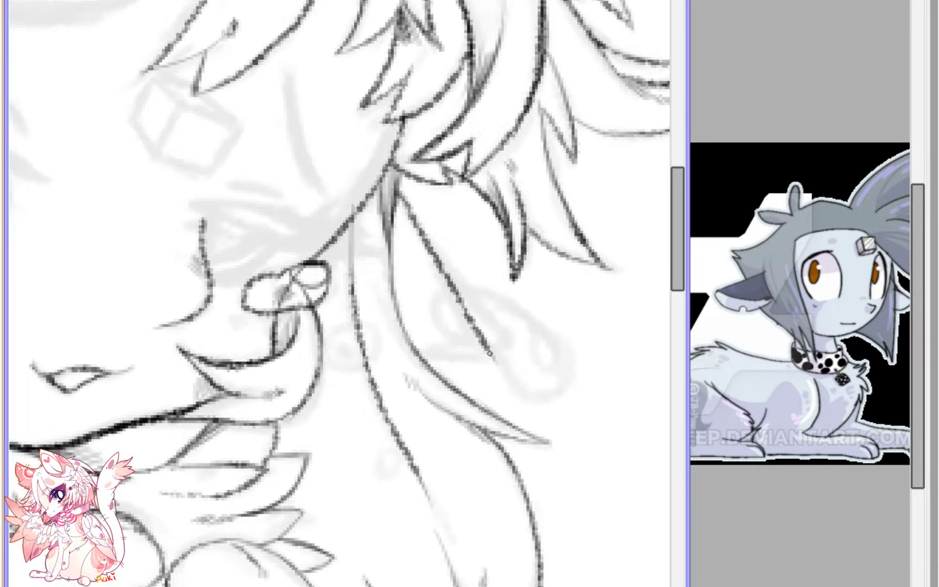
pyautogui.moveTo(489, 353); pyautogui.dragTo(414, 350)
pyautogui.moveTo(446, 277)
pyautogui.mouseDown()
pyautogui.moveTo(397, 236)
pyautogui.moveTo(445, 276)
pyautogui.mouseUp()
pyautogui.scroll(-2, 445, 276)
pyautogui.scroll(-2, 332, 294)
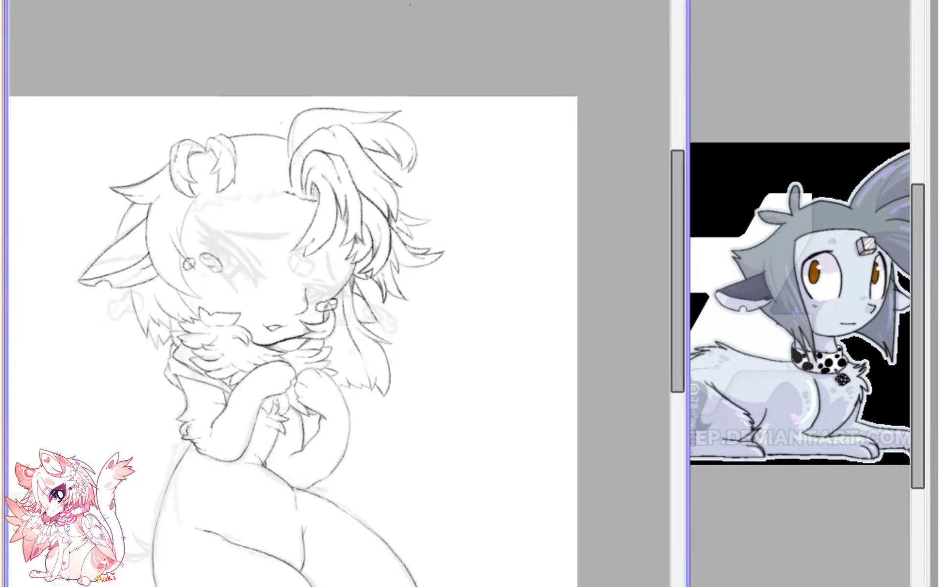
# - Outline the dumbbell-shaped earring below the notched ear and clear and shade the hair line crossing it
pyautogui.press('h')
pyautogui.scroll(2, 360, 253)
pyautogui.moveTo(612, 254); pyautogui.dragTo(191, 254)
pyautogui.scroll(2, 359, 253)
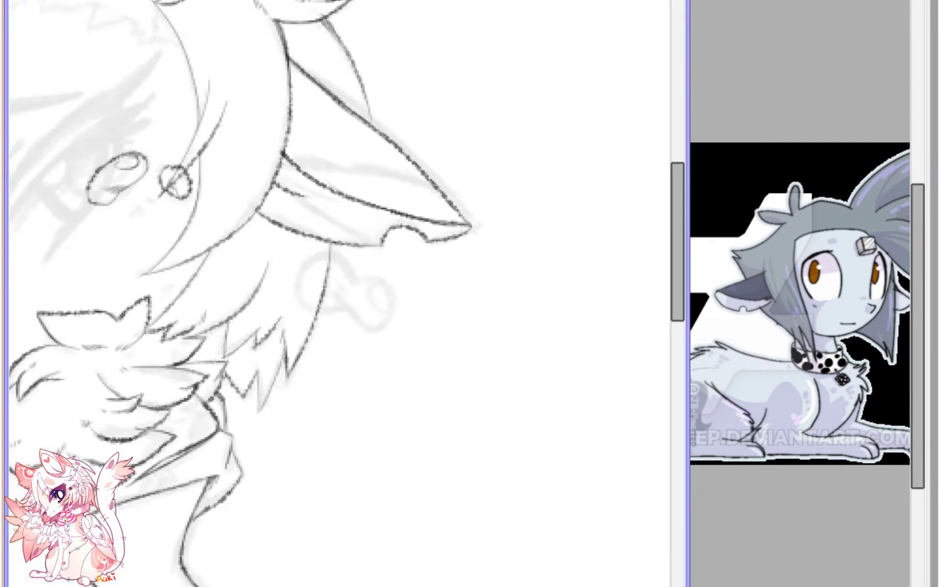
pyautogui.moveTo(312, 230)
pyautogui.mouseDown()
pyautogui.moveTo(287, 301)
pyautogui.moveTo(413, 333)
pyautogui.moveTo(408, 266)
pyautogui.moveTo(313, 229)
pyautogui.mouseUp()
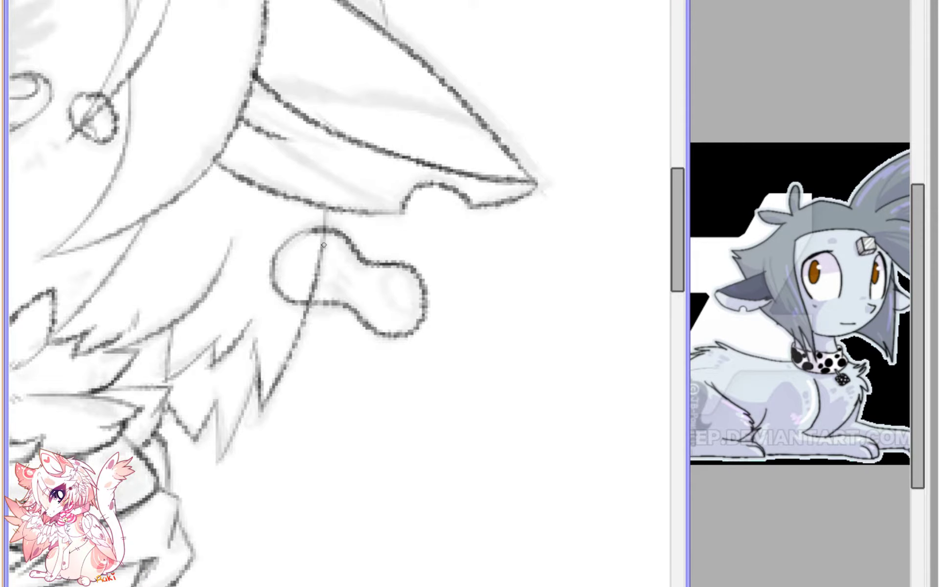
pyautogui.scroll(1, 349, 309)
pyautogui.moveTo(345, 298)
pyautogui.mouseDown()
pyautogui.moveTo(294, 249)
pyautogui.moveTo(377, 330)
pyautogui.moveTo(422, 342)
pyautogui.moveTo(453, 308)
pyautogui.moveTo(401, 246)
pyautogui.moveTo(336, 209)
pyautogui.moveTo(299, 202)
pyautogui.moveTo(248, 254)
pyautogui.moveTo(267, 294)
pyautogui.moveTo(350, 303)
pyautogui.moveTo(418, 346)
pyautogui.mouseUp()
pyautogui.scroll(-5, 453, 306)
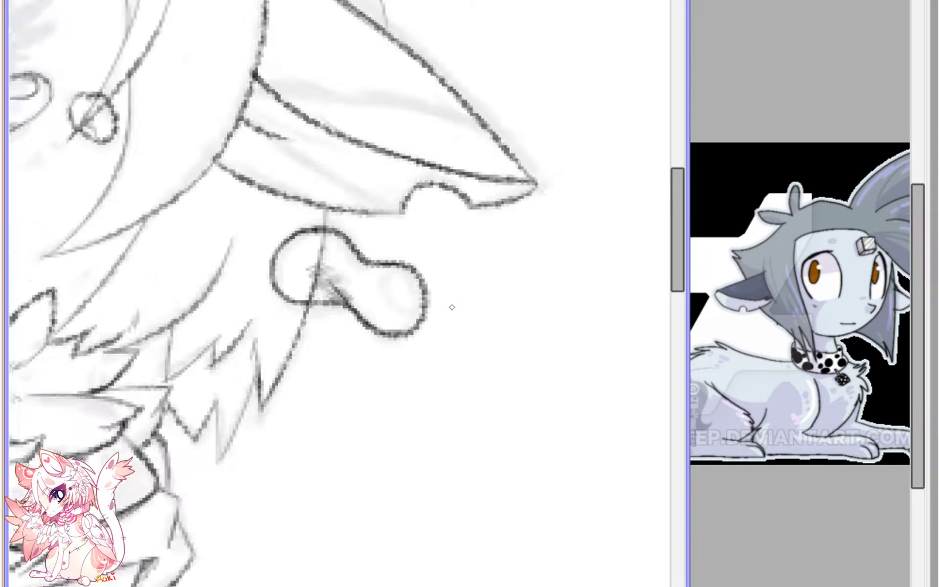
# - Add a small oval detail inside the outer end of the earring below the notched ear
pyautogui.press('h')
pyautogui.scroll(6, 281, 270)
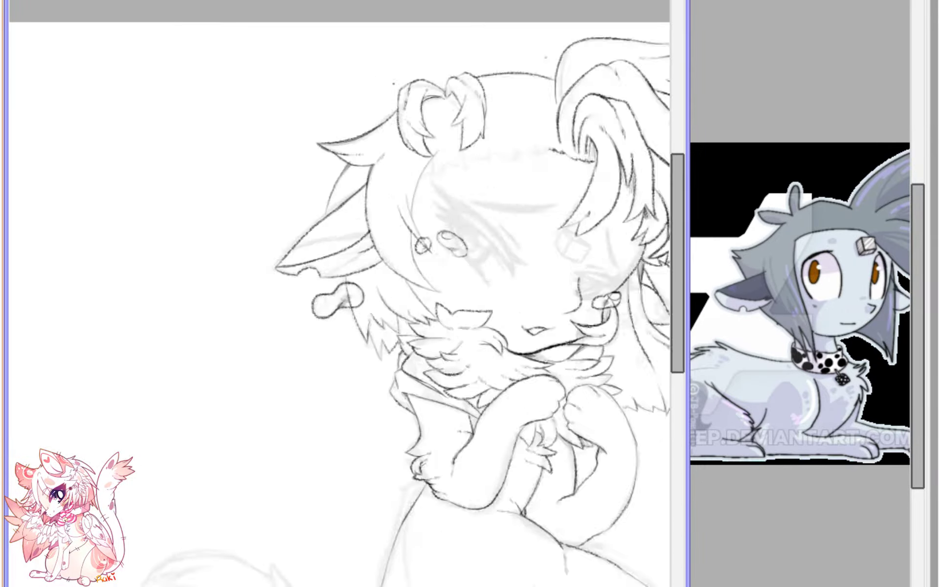
pyautogui.moveTo(246, 268)
pyautogui.mouseDown()
pyautogui.moveTo(218, 267)
pyautogui.moveTo(251, 296)
pyautogui.moveTo(262, 257)
pyautogui.moveTo(245, 243)
pyautogui.moveTo(219, 257)
pyautogui.moveTo(247, 244)
pyautogui.moveTo(267, 269)
pyautogui.moveTo(255, 294)
pyautogui.moveTo(383, 276)
pyautogui.mouseUp()
pyautogui.scroll(-1, 244, 291)
pyautogui.scroll(-4, 244, 291)
# - Draw the matching dumbbell-shaped earring over the hair below the opposite ear, with an oval detail at its end
pyautogui.press('h')
pyautogui.scroll(5, 158, 159)
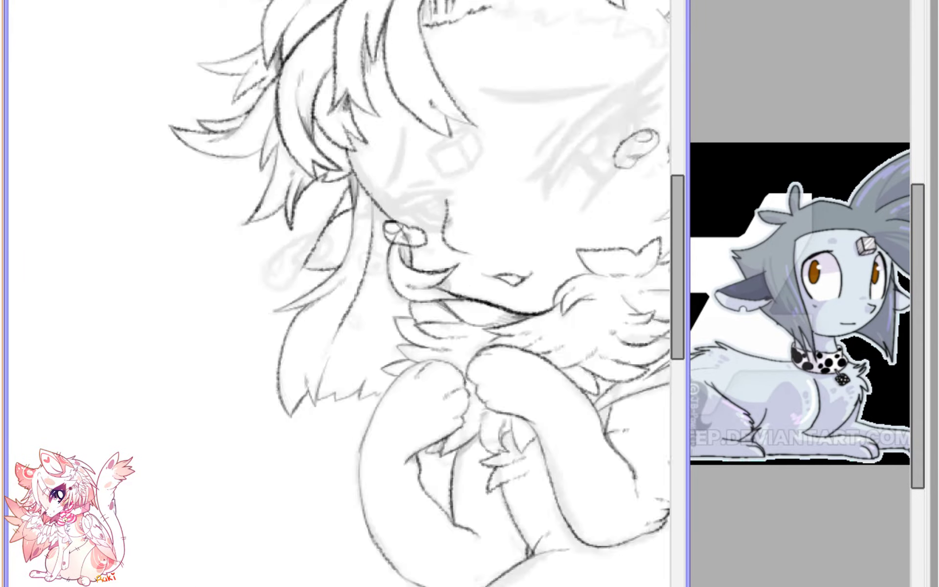
pyautogui.moveTo(152, 174)
pyautogui.mouseDown()
pyautogui.moveTo(164, 249)
pyautogui.moveTo(308, 142)
pyautogui.moveTo(233, 121)
pyautogui.moveTo(157, 171)
pyautogui.moveTo(182, 194)
pyautogui.moveTo(173, 172)
pyautogui.mouseUp()
pyautogui.moveTo(238, 179)
pyautogui.mouseDown()
pyautogui.moveTo(223, 157)
pyautogui.moveTo(333, 203)
pyautogui.mouseUp()
pyautogui.scroll(-5, 223, 157)
pyautogui.press('h')
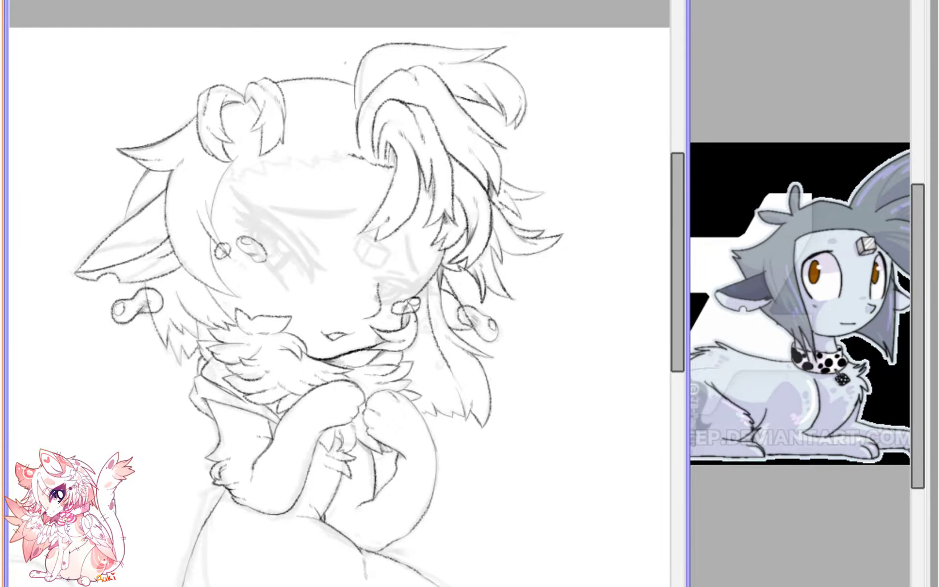
# - Draw a small round bead with a highlight mark on the long hair line beside the muzzle and clear the line inside it
pyautogui.press('h')
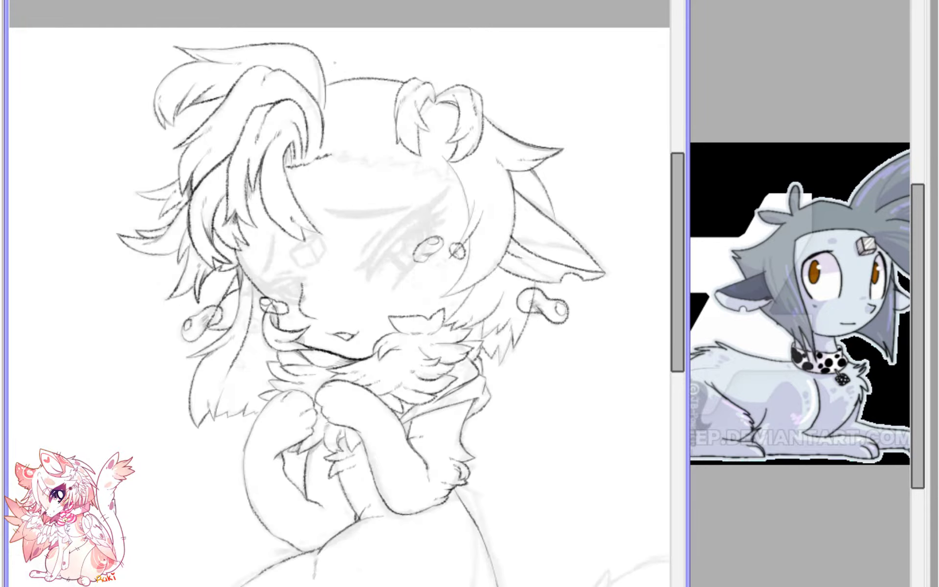
pyautogui.scroll(-1, 338, 306)
pyautogui.scroll(5, 197, 318)
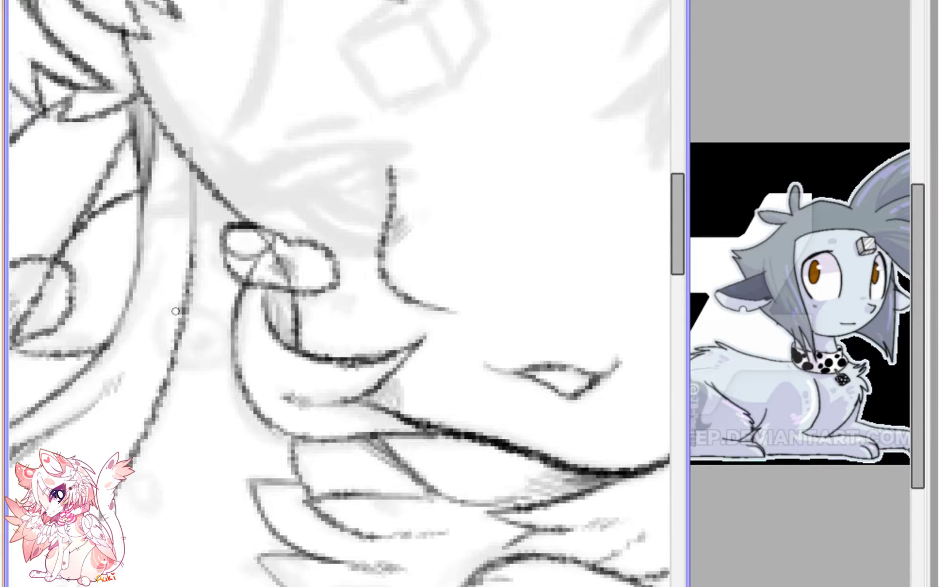
pyautogui.moveTo(175, 311)
pyautogui.mouseDown()
pyautogui.moveTo(160, 331)
pyautogui.moveTo(176, 370)
pyautogui.moveTo(217, 359)
pyautogui.moveTo(212, 317)
pyautogui.moveTo(172, 328)
pyautogui.moveTo(192, 311)
pyautogui.moveTo(181, 337)
pyautogui.moveTo(172, 335)
pyautogui.moveTo(188, 325)
pyautogui.moveTo(169, 334)
pyautogui.moveTo(190, 320)
pyautogui.moveTo(162, 339)
pyautogui.mouseUp()
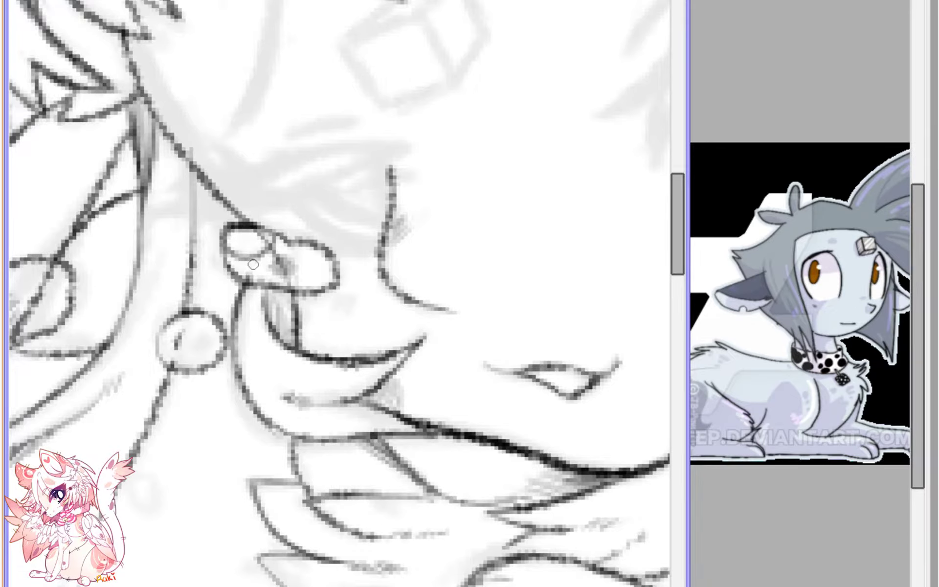
pyautogui.scroll(-2, 269, 262)
pyautogui.scroll(3, 192, 343)
pyautogui.moveTo(118, 333)
pyautogui.mouseDown()
pyautogui.moveTo(192, 343)
pyautogui.moveTo(131, 338)
pyautogui.moveTo(144, 315)
pyautogui.moveTo(132, 325)
pyautogui.moveTo(134, 346)
pyautogui.mouseUp()
pyautogui.scroll(-5, 134, 346)
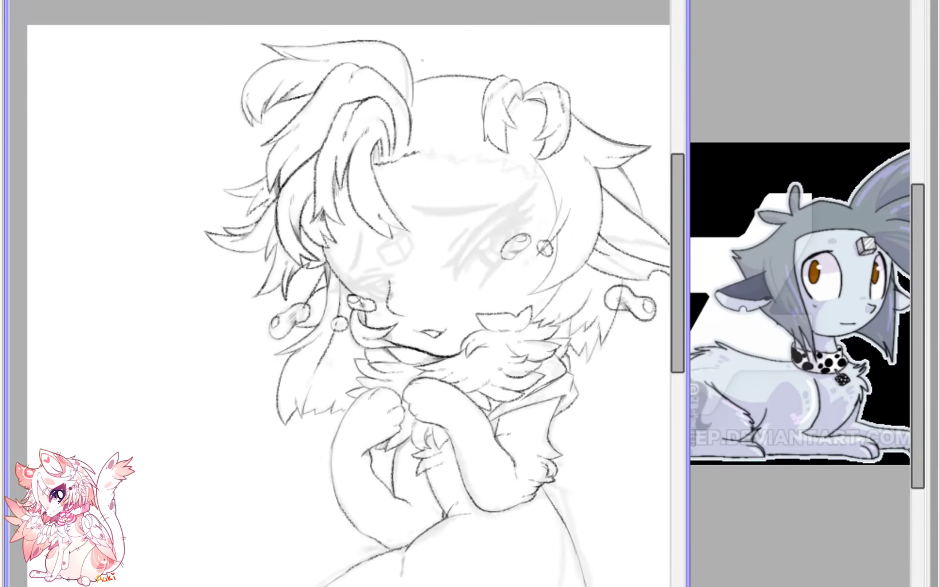
pyautogui.press('h')
pyautogui.scroll(5, 350, 356)
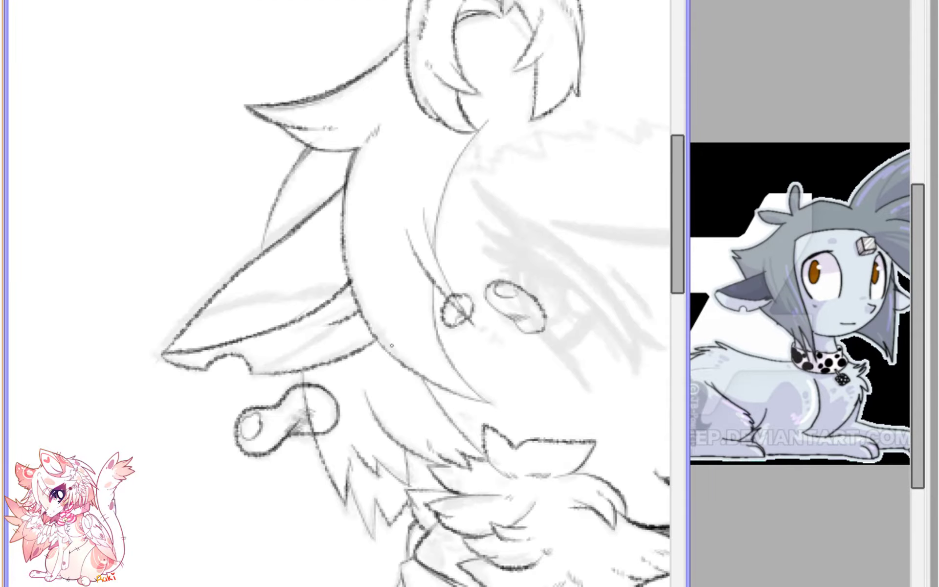
# - Examine the earrings, cheek bead and eye area up close in normal and mirrored views
pyautogui.scroll(2, 351, 356)
pyautogui.moveTo(271, 287)
pyautogui.mouseDown()
pyautogui.moveTo(291, 279)
pyautogui.moveTo(284, 291)
pyautogui.mouseUp()
pyautogui.scroll(-6, 284, 292)
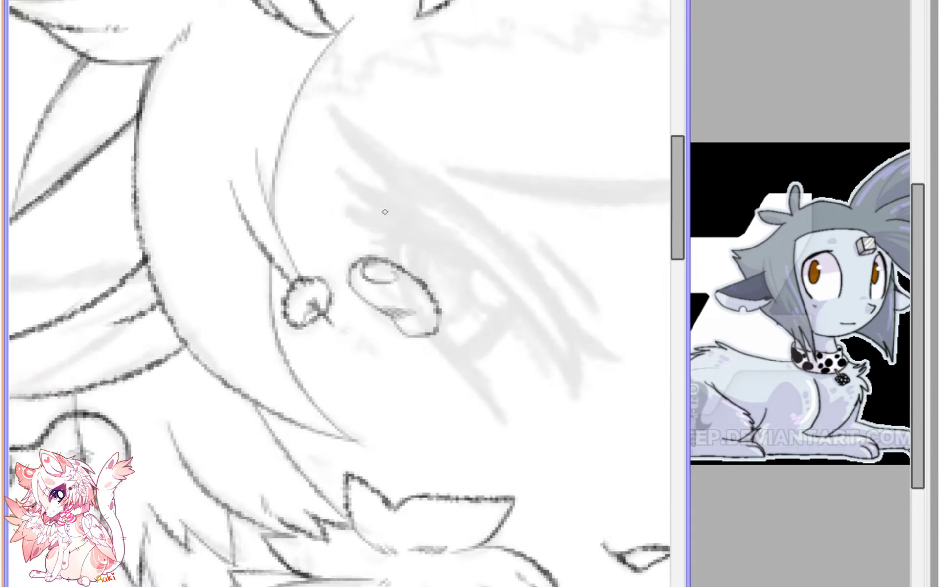
pyautogui.press('h')
pyautogui.scroll(3, 337, 298)
pyautogui.moveTo(528, 415)
pyautogui.mouseDown()
pyautogui.moveTo(331, 302)
pyautogui.moveTo(289, 313)
pyautogui.moveTo(292, 322)
pyautogui.moveTo(301, 308)
pyautogui.moveTo(299, 317)
pyautogui.mouseUp()
pyautogui.scroll(3, 331, 302)
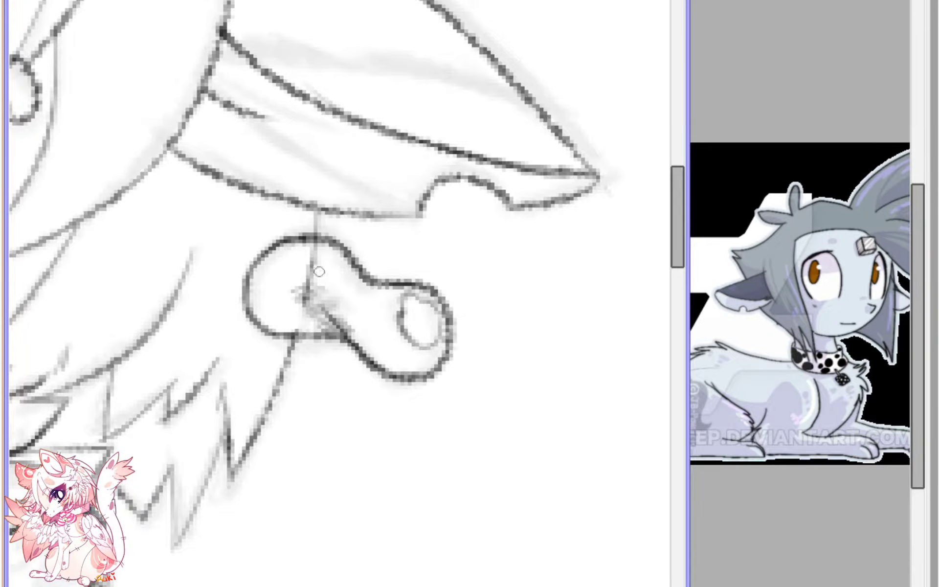
pyautogui.scroll(-3, 384, 306)
pyautogui.scroll(-2, 339, 299)
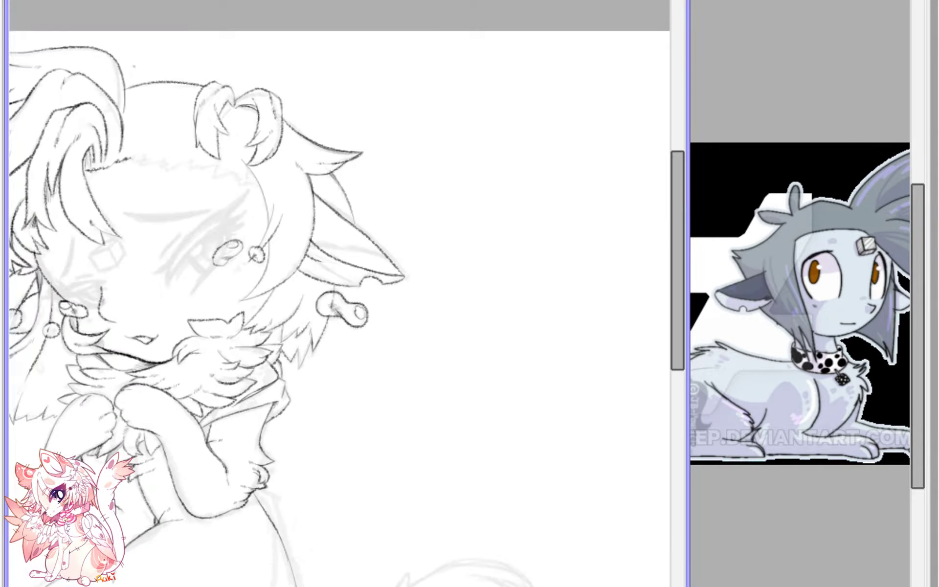
# - Trace the jagged hairline across the forehead from the fringe to beneath the heart-shaped tuft
pyautogui.press('h')
pyautogui.moveTo(421, 318)
pyautogui.mouseDown()
pyautogui.moveTo(301, 254)
pyautogui.moveTo(254, 281)
pyautogui.moveTo(271, 333)
pyautogui.moveTo(263, 377)
pyautogui.mouseUp()
pyautogui.press('h')
pyautogui.scroll(4, 340, 299)
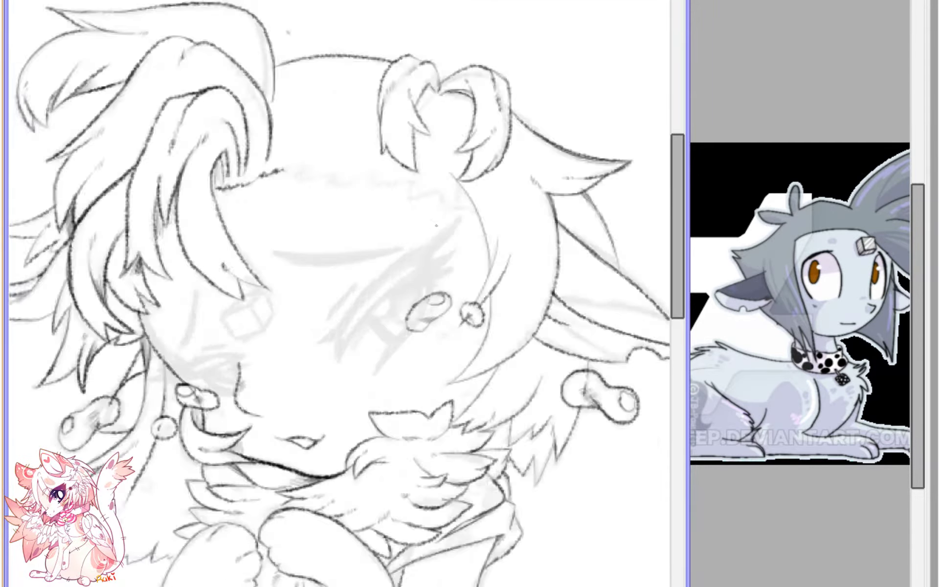
pyautogui.moveTo(240, 4); pyautogui.dragTo(255, 188)
pyautogui.moveTo(209, 116)
pyautogui.mouseDown()
pyautogui.moveTo(253, 124)
pyautogui.moveTo(248, 139)
pyautogui.moveTo(331, 134)
pyautogui.moveTo(327, 156)
pyautogui.moveTo(344, 144)
pyautogui.moveTo(350, 160)
pyautogui.moveTo(409, 140)
pyautogui.moveTo(426, 148)
pyautogui.moveTo(446, 135)
pyautogui.moveTo(438, 158)
pyautogui.moveTo(555, 148)
pyautogui.moveTo(538, 187)
pyautogui.moveTo(546, 192)
pyautogui.moveTo(594, 175)
pyautogui.mouseUp()
pyautogui.moveTo(602, 185)
pyautogui.mouseDown()
pyautogui.moveTo(424, 210)
pyautogui.moveTo(452, 222)
pyautogui.mouseUp()
pyautogui.moveTo(533, 206)
pyautogui.mouseDown()
pyautogui.moveTo(430, 144)
pyautogui.moveTo(415, 192)
pyautogui.mouseUp()
# - Shade the narrow gap between the heart-shaped tuft and the end of the hairline with short vertical strokes
pyautogui.moveTo(362, 149); pyautogui.dragTo(373, 232)
pyautogui.hotkey('ctrl', 'z')
pyautogui.moveTo(374, 156)
pyautogui.mouseDown()
pyautogui.moveTo(376, 230)
pyautogui.moveTo(360, 216)
pyautogui.moveTo(353, 229)
pyautogui.moveTo(379, 238)
pyautogui.moveTo(396, 222)
pyautogui.moveTo(419, 230)
pyautogui.mouseUp()
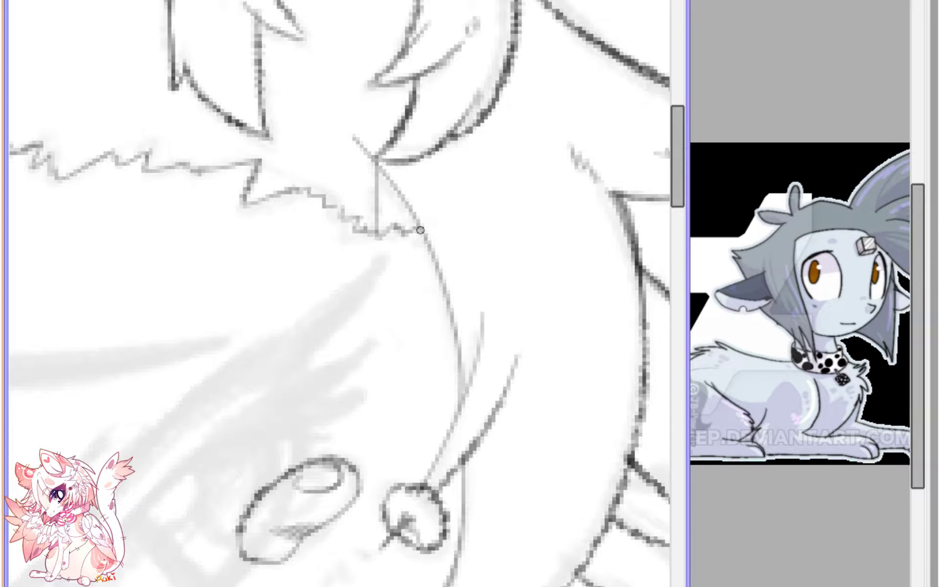
pyautogui.moveTo(386, 175)
pyautogui.mouseDown()
pyautogui.moveTo(386, 234)
pyautogui.moveTo(394, 232)
pyautogui.mouseUp()
pyautogui.moveTo(403, 197); pyautogui.dragTo(398, 233)
pyautogui.moveTo(386, 176); pyautogui.dragTo(386, 225)
pyautogui.moveTo(357, 139)
pyautogui.mouseDown()
pyautogui.moveTo(378, 182)
pyautogui.moveTo(357, 142)
pyautogui.moveTo(371, 161)
pyautogui.mouseUp()
pyautogui.scroll(-4, 350, 132)
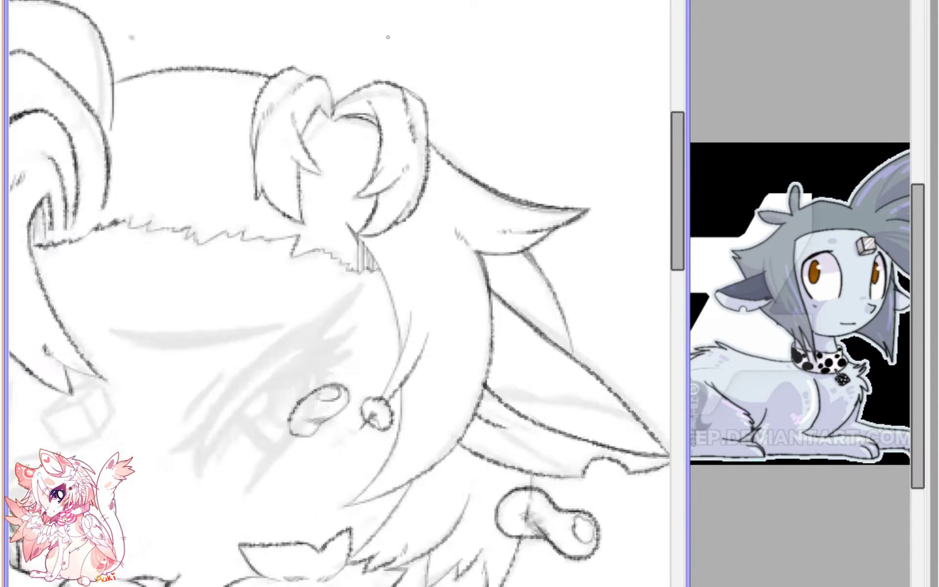
# - Darken the shading beneath the heart-shaped tuft and thicken the beginning of the curved face-framing hair edge
pyautogui.press('h')
pyautogui.scroll(4, 340, 313)
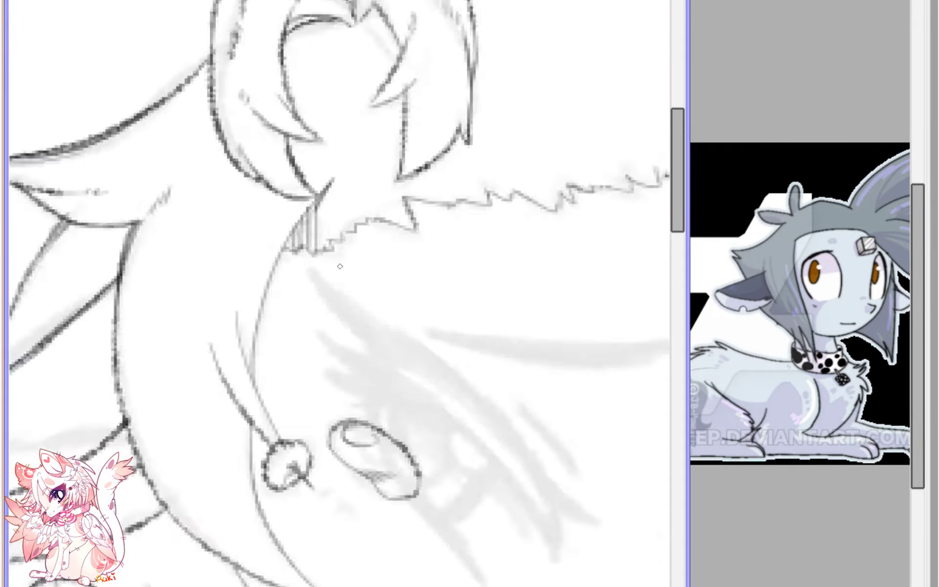
pyautogui.moveTo(312, 159); pyautogui.dragTo(308, 198)
pyautogui.moveTo(311, 163)
pyautogui.mouseDown()
pyautogui.moveTo(310, 233)
pyautogui.moveTo(316, 171)
pyautogui.moveTo(312, 227)
pyautogui.moveTo(307, 194)
pyautogui.moveTo(292, 195)
pyautogui.moveTo(310, 166)
pyautogui.moveTo(266, 217)
pyautogui.moveTo(315, 157)
pyautogui.moveTo(260, 233)
pyautogui.mouseUp()
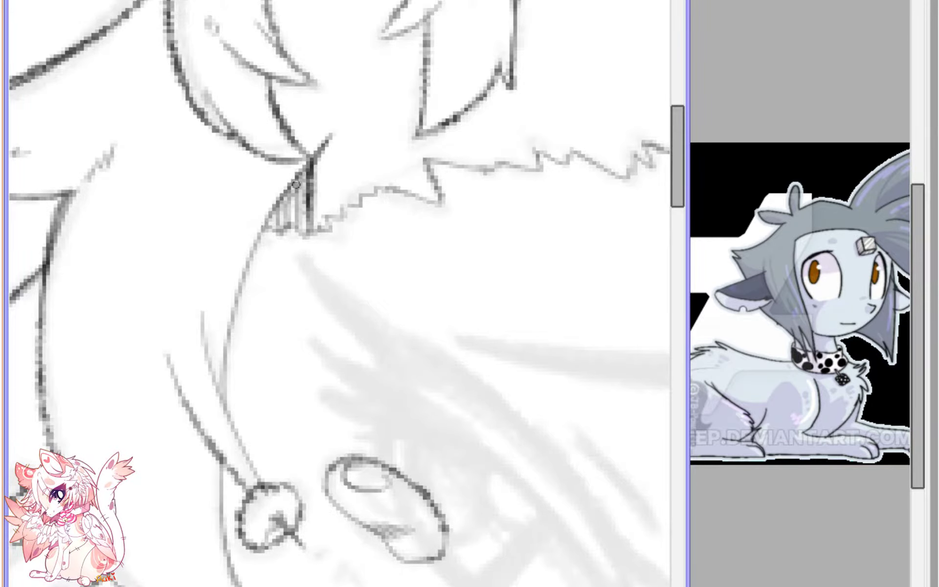
pyautogui.moveTo(299, 182)
pyautogui.mouseDown()
pyautogui.moveTo(250, 260)
pyautogui.moveTo(295, 176)
pyautogui.moveTo(249, 264)
pyautogui.moveTo(271, 211)
pyautogui.moveTo(233, 302)
pyautogui.mouseUp()
pyautogui.moveTo(297, 185)
pyautogui.mouseDown()
pyautogui.moveTo(247, 263)
pyautogui.moveTo(260, 228)
pyautogui.mouseUp()
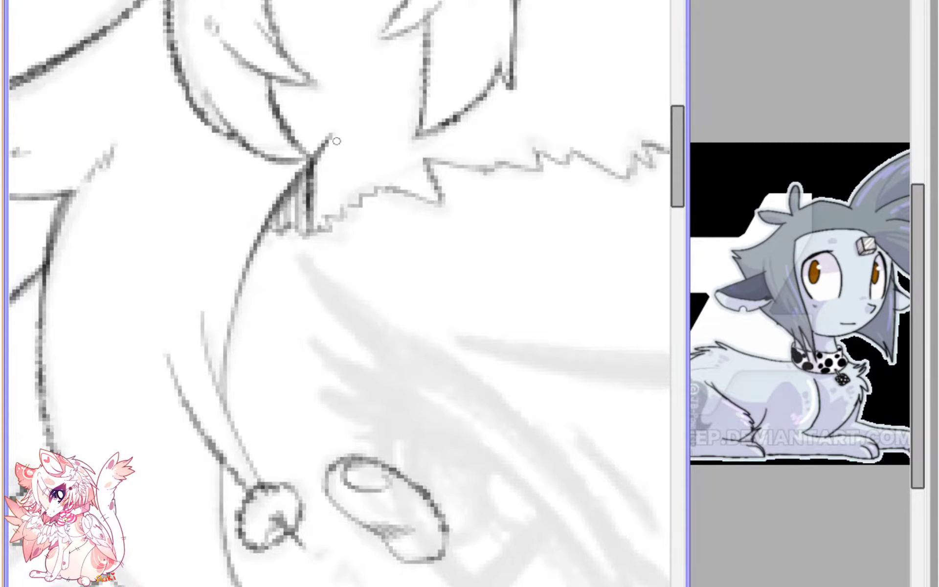
# - Examine the head and body line art as a whole in normal and mirrored views
pyautogui.scroll(-5, 337, 142)
pyautogui.press('h')
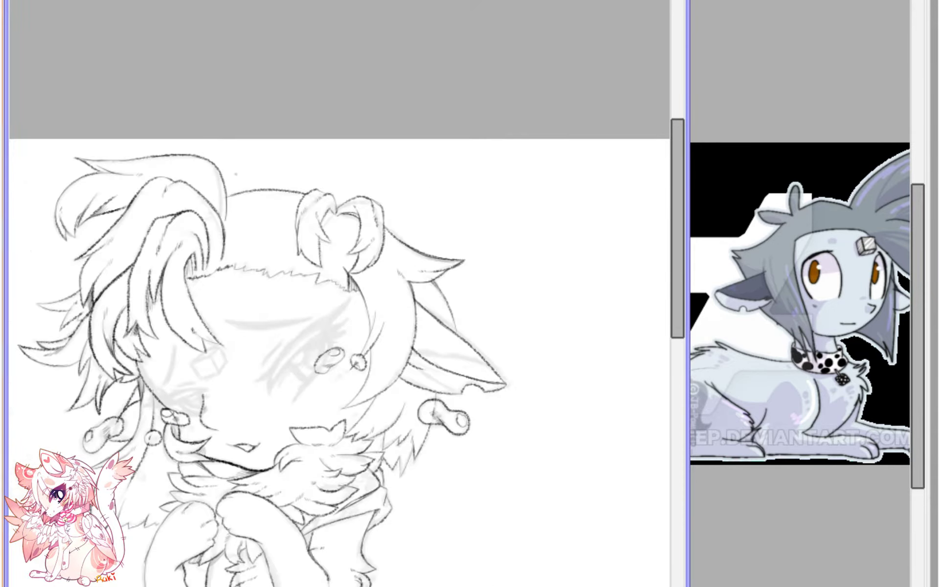
pyautogui.scroll(4, 325, 199)
pyautogui.scroll(-5, 354, 176)
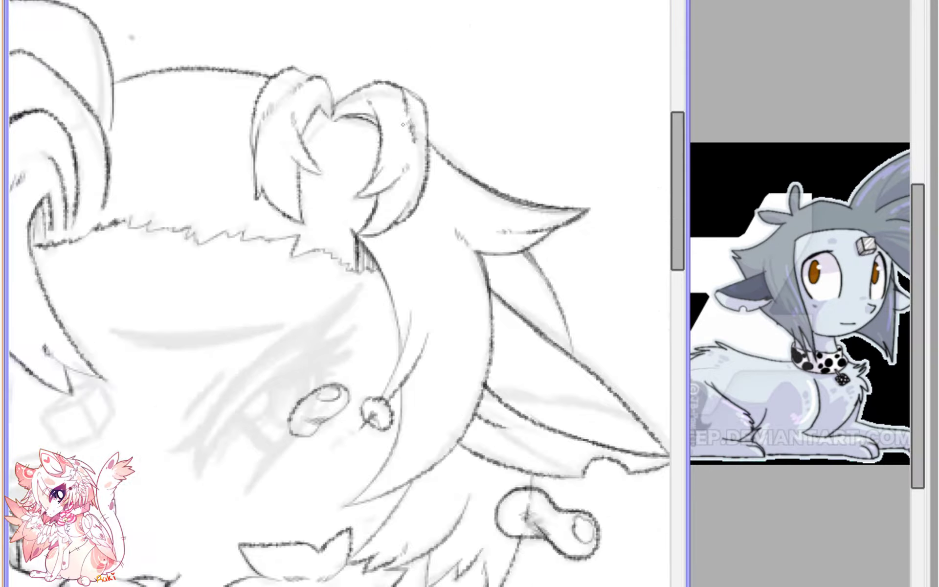
pyautogui.moveTo(352, 391)
pyautogui.mouseDown()
pyautogui.moveTo(361, 272)
pyautogui.moveTo(322, 125)
pyautogui.mouseUp()
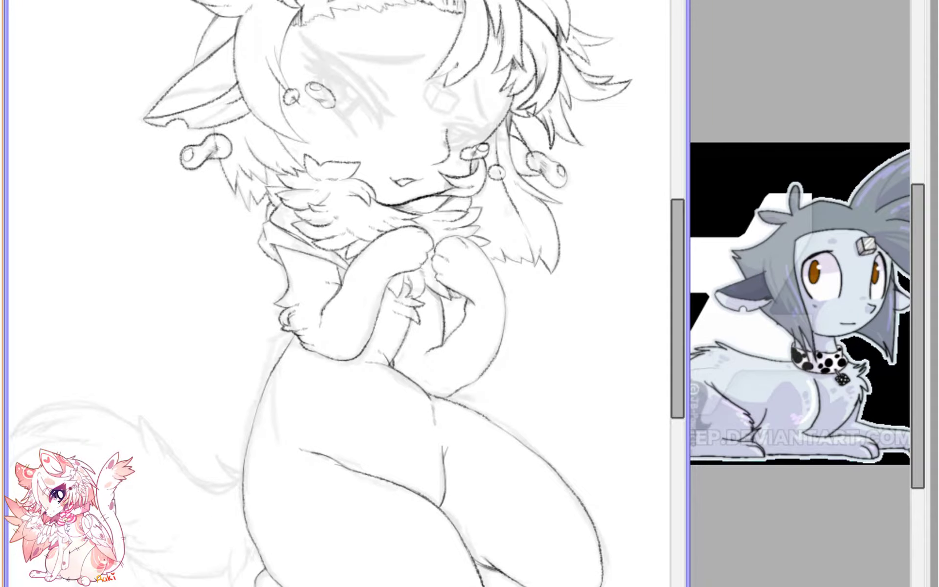
pyautogui.press('h')
pyautogui.moveTo(318, 244)
pyautogui.mouseDown()
pyautogui.moveTo(376, 344)
pyautogui.moveTo(436, 258)
pyautogui.moveTo(449, 216)
pyautogui.mouseUp()
pyautogui.hscroll(3, 339, 293)
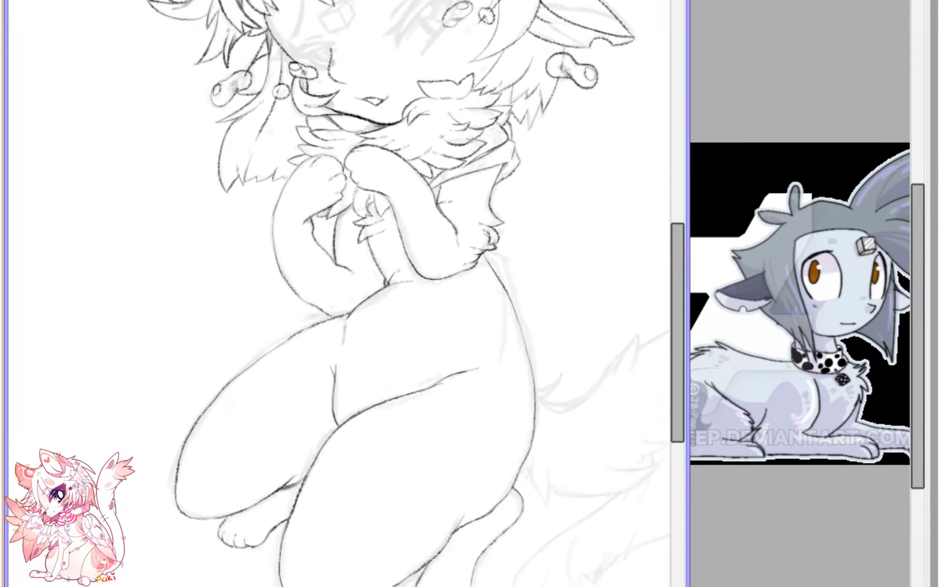
# - Outline the two side faces of the small cube ornament beneath the fringe tip
pyautogui.scroll(5, 340, 293)
pyautogui.scroll(5, 193, 184)
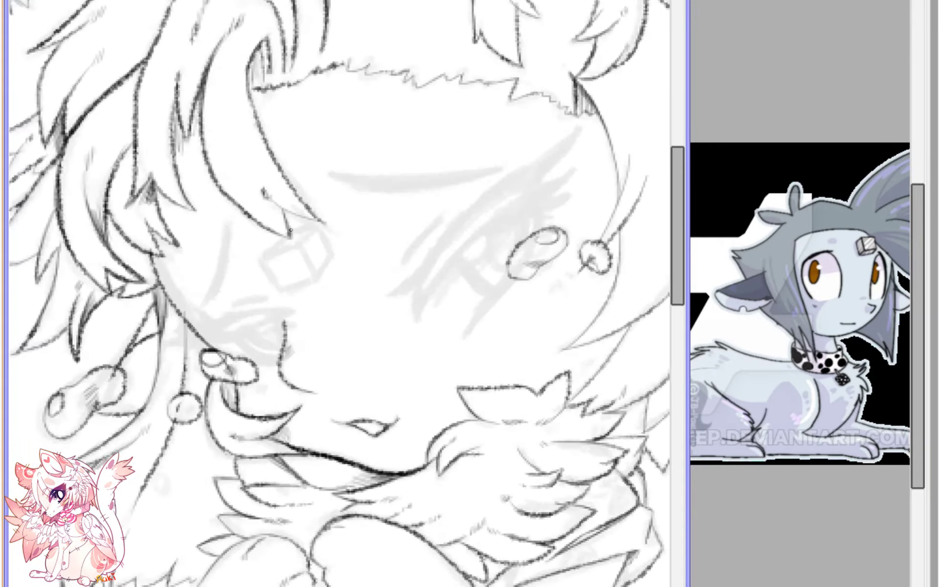
pyautogui.moveTo(179, 213)
pyautogui.mouseDown()
pyautogui.moveTo(256, 180)
pyautogui.moveTo(284, 243)
pyautogui.mouseUp()
pyautogui.hotkey('ctrl', 'z')
pyautogui.moveTo(257, 181); pyautogui.dragTo(291, 241)
pyautogui.moveTo(181, 213)
pyautogui.mouseDown()
pyautogui.moveTo(218, 270)
pyautogui.moveTo(282, 247)
pyautogui.mouseUp()
pyautogui.moveTo(257, 179); pyautogui.dragTo(296, 147)
pyautogui.hotkey('ctrl', 'z')
pyautogui.moveTo(255, 181)
pyautogui.mouseDown()
pyautogui.moveTo(286, 148)
pyautogui.moveTo(323, 201)
pyautogui.moveTo(301, 232)
pyautogui.mouseUp()
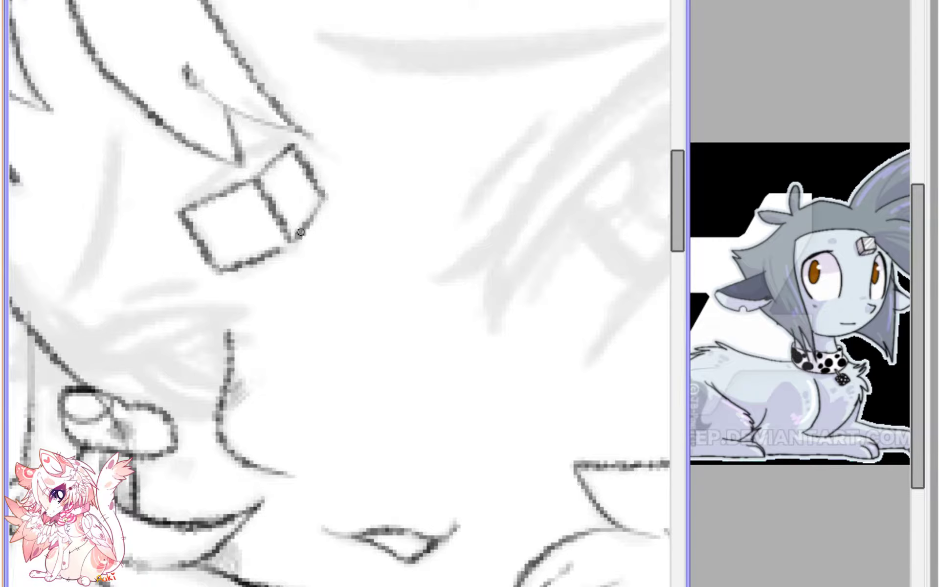
# - Draw the upper edges of the small cube beneath the fringe tip to form its top face
pyautogui.moveTo(181, 207); pyautogui.dragTo(229, 161)
pyautogui.hotkey('ctrl', 'z')
pyautogui.moveTo(181, 207); pyautogui.dragTo(228, 163)
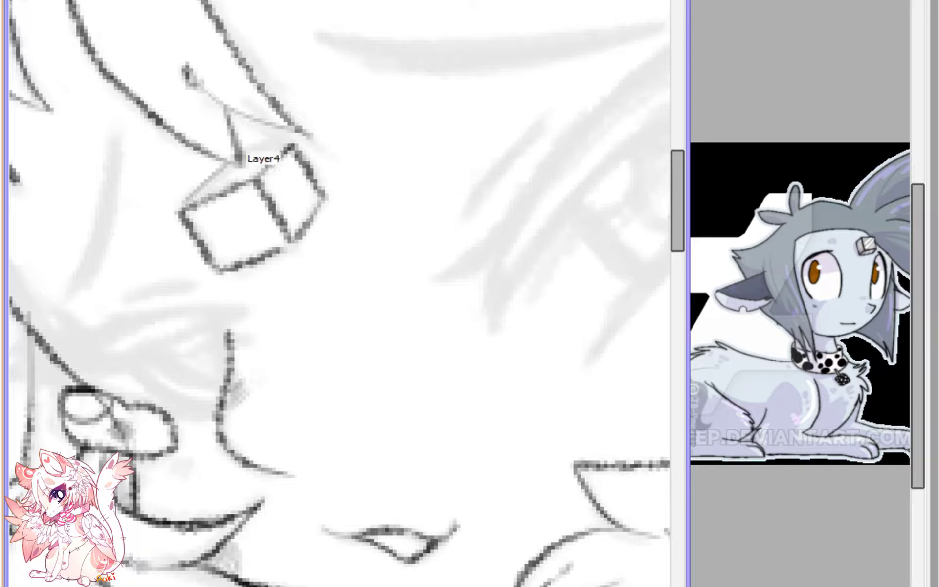
pyautogui.hotkey('ctrl', 'z')
pyautogui.moveTo(181, 208)
pyautogui.mouseDown()
pyautogui.moveTo(236, 161)
pyautogui.moveTo(288, 142)
pyautogui.mouseUp()
pyautogui.hotkey('ctrl', 'z')
pyautogui.hotkey('ctrl', 'z')
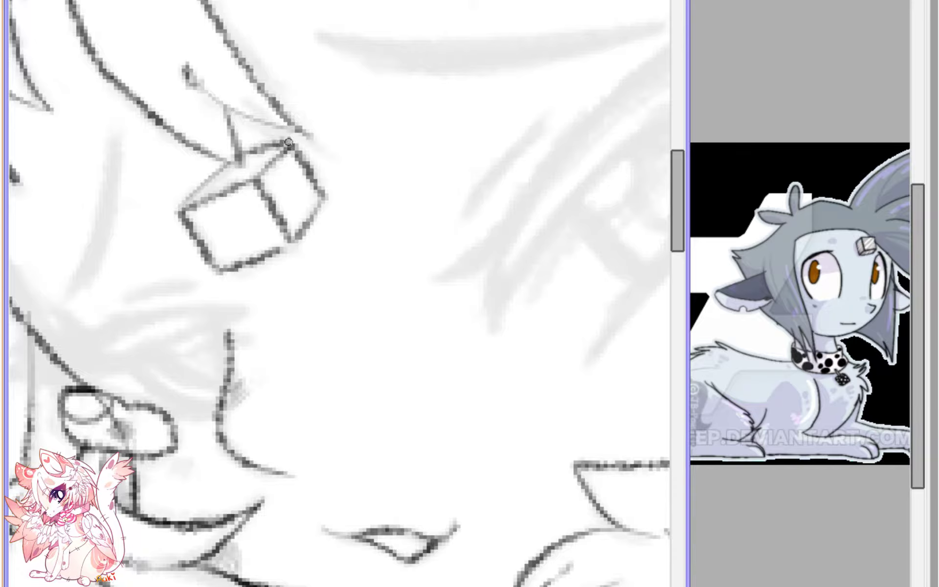
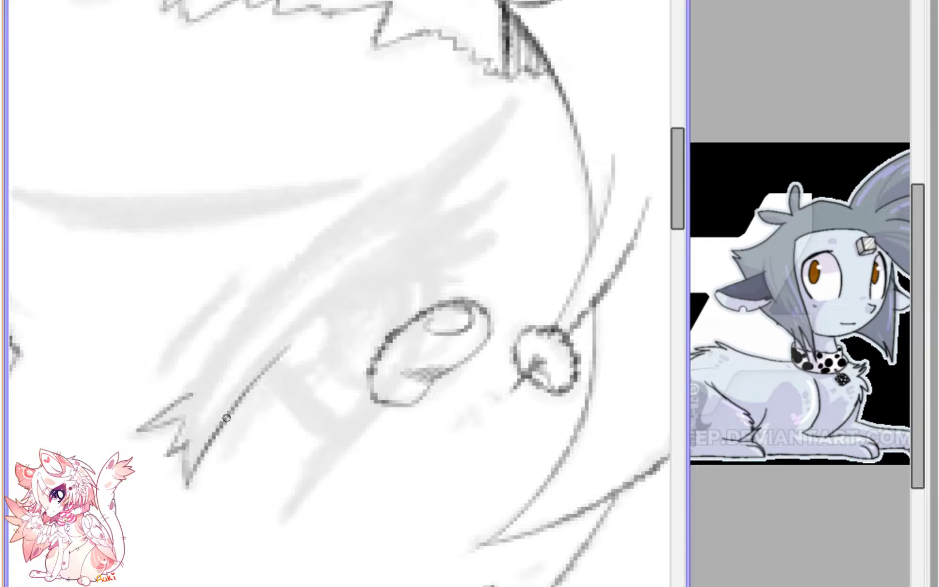
# - Outline the long upper lash band over the sketched eye, with a jagged lower edge and a pointed outer wing
pyautogui.moveTo(226, 418); pyautogui.dragTo(320, 311)
pyautogui.moveTo(178, 399)
pyautogui.mouseDown()
pyautogui.moveTo(303, 257)
pyautogui.moveTo(262, 296)
pyautogui.moveTo(368, 201)
pyautogui.mouseUp()
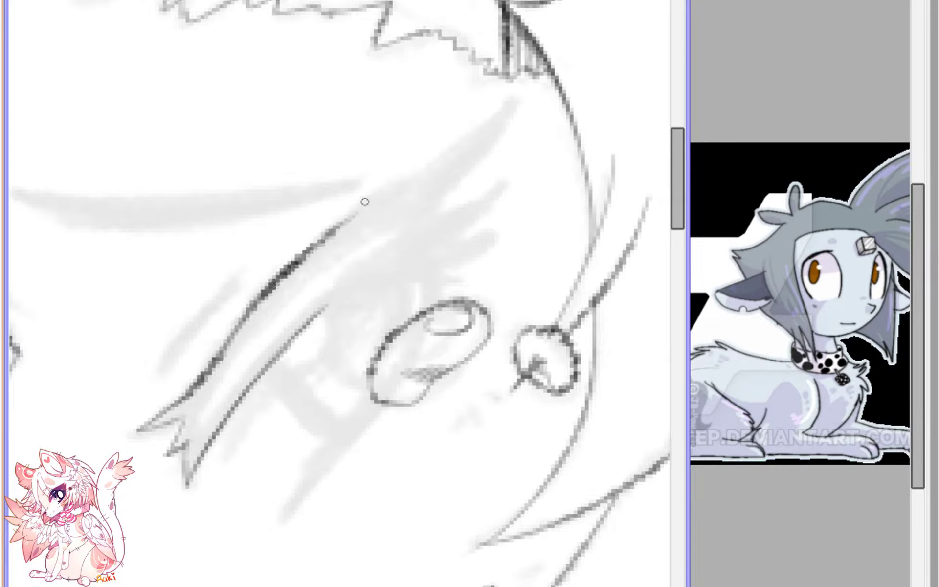
pyautogui.moveTo(329, 246)
pyautogui.mouseDown()
pyautogui.moveTo(369, 210)
pyautogui.moveTo(318, 242)
pyautogui.moveTo(515, 101)
pyautogui.moveTo(413, 223)
pyautogui.moveTo(471, 210)
pyautogui.moveTo(408, 251)
pyautogui.moveTo(415, 264)
pyautogui.moveTo(379, 277)
pyautogui.moveTo(399, 287)
pyautogui.moveTo(333, 320)
pyautogui.moveTo(354, 320)
pyautogui.moveTo(253, 387)
pyautogui.moveTo(271, 379)
pyautogui.moveTo(191, 462)
pyautogui.moveTo(229, 402)
pyautogui.moveTo(210, 428)
pyautogui.moveTo(325, 299)
pyautogui.moveTo(202, 435)
pyautogui.moveTo(223, 416)
pyautogui.moveTo(206, 441)
pyautogui.moveTo(228, 408)
pyautogui.moveTo(220, 421)
pyautogui.moveTo(246, 411)
pyautogui.moveTo(202, 453)
pyautogui.moveTo(450, 211)
pyautogui.mouseUp()
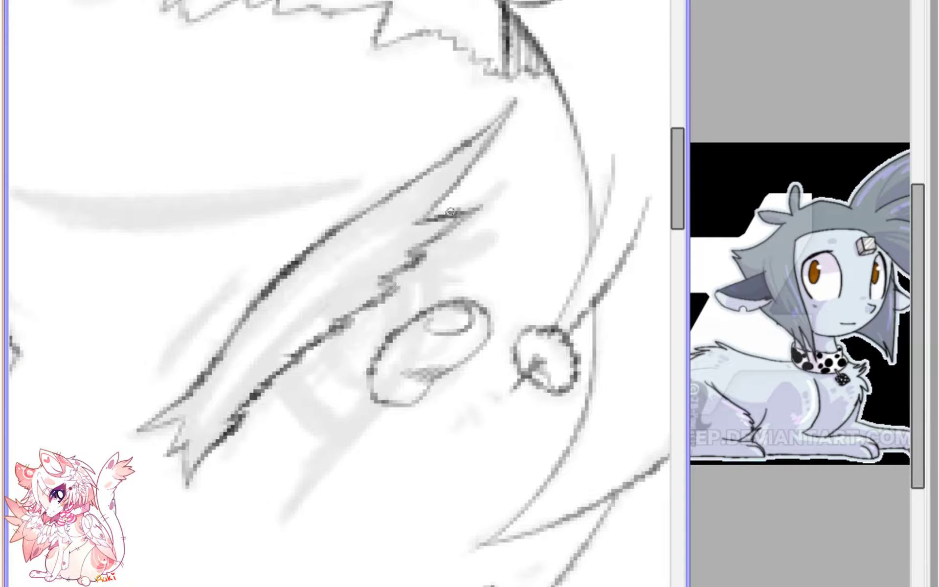
pyautogui.moveTo(204, 377)
pyautogui.mouseDown()
pyautogui.moveTo(138, 432)
pyautogui.moveTo(198, 408)
pyautogui.moveTo(168, 454)
pyautogui.moveTo(187, 477)
pyautogui.moveTo(185, 447)
pyautogui.mouseUp()
# - Add small pointed lash tufts below the wing at the eye's outer corner
pyautogui.press('pagedown')
pyautogui.press('pagedown')
pyautogui.press('pagedown')
pyautogui.press('pagedown')
pyautogui.scroll(6, 304, 198)
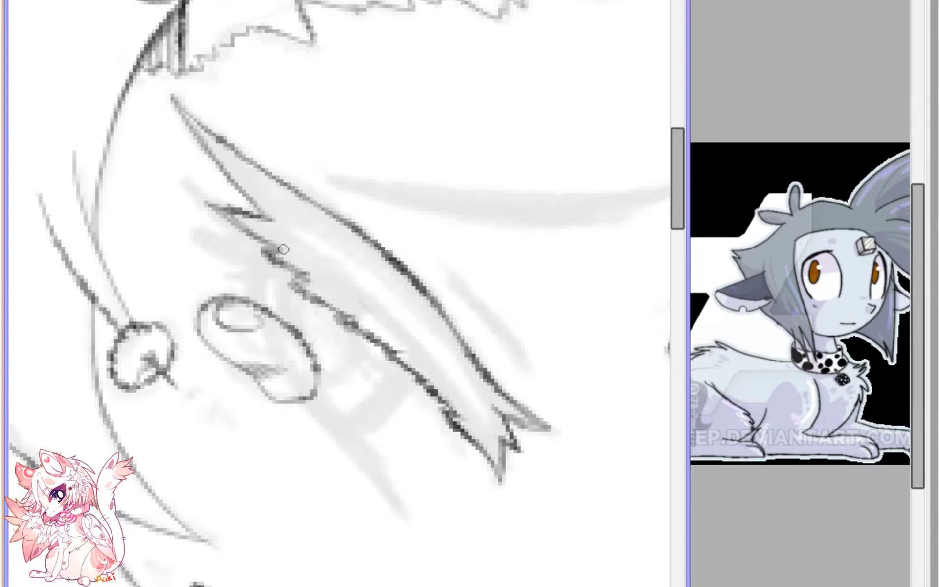
pyautogui.moveTo(283, 249)
pyautogui.mouseDown()
pyautogui.moveTo(240, 239)
pyautogui.moveTo(210, 247)
pyautogui.moveTo(255, 268)
pyautogui.mouseUp()
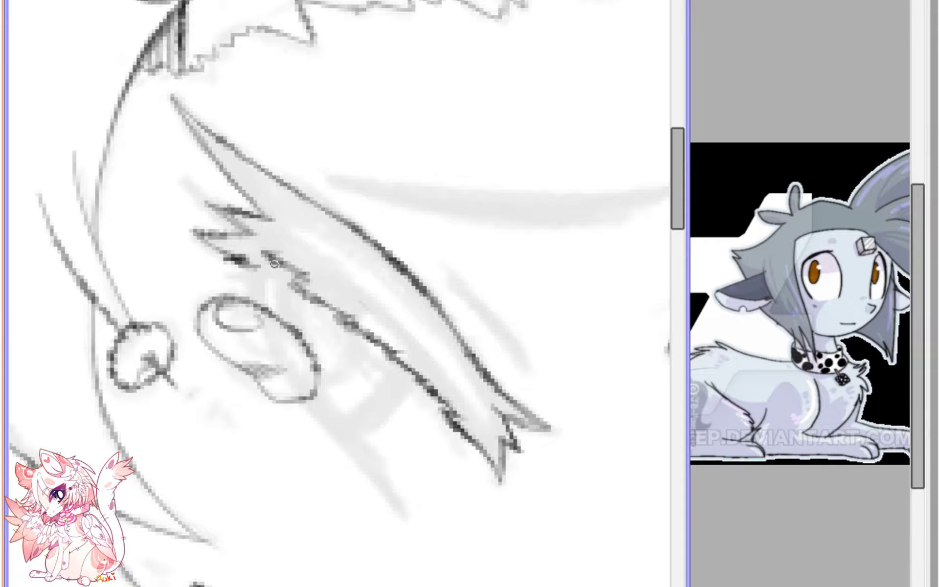
pyautogui.hotkey('ctrl', 'z')
pyautogui.press('h')
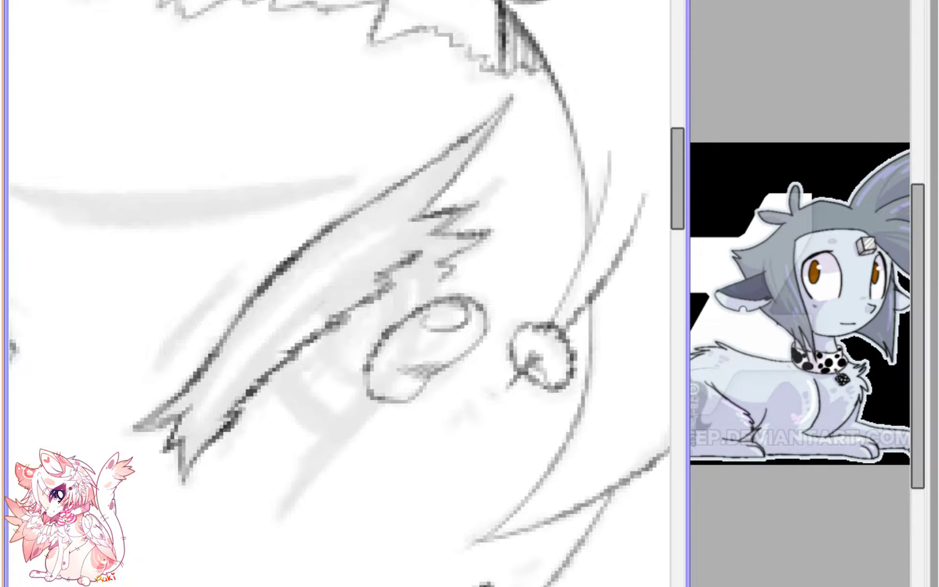
# - Draw the diagonal lower lid line and a thick black arc joining it to the upper lash band near the inner corner
pyautogui.moveTo(376, 397)
pyautogui.mouseDown()
pyautogui.moveTo(283, 506)
pyautogui.moveTo(338, 430)
pyautogui.moveTo(376, 398)
pyautogui.moveTo(290, 496)
pyautogui.mouseUp()
pyautogui.press('pageup')
pyautogui.moveTo(257, 390)
pyautogui.mouseDown()
pyautogui.moveTo(277, 423)
pyautogui.moveTo(267, 416)
pyautogui.moveTo(303, 444)
pyautogui.mouseUp()
pyautogui.moveTo(260, 405); pyautogui.dragTo(322, 464)
pyautogui.moveTo(279, 429); pyautogui.dragTo(327, 460)
pyautogui.moveTo(265, 400); pyautogui.dragTo(334, 462)
pyautogui.moveTo(288, 430)
pyautogui.mouseDown()
pyautogui.moveTo(333, 462)
pyautogui.moveTo(279, 420)
pyautogui.moveTo(337, 461)
pyautogui.moveTo(279, 422)
pyautogui.moveTo(334, 458)
pyautogui.moveTo(286, 435)
pyautogui.moveTo(344, 464)
pyautogui.moveTo(283, 432)
pyautogui.moveTo(290, 436)
pyautogui.moveTo(259, 396)
pyautogui.moveTo(300, 444)
pyautogui.moveTo(251, 390)
pyautogui.moveTo(306, 458)
pyautogui.moveTo(270, 406)
pyautogui.moveTo(321, 465)
pyautogui.mouseUp()
pyautogui.moveTo(270, 407); pyautogui.dragTo(332, 457)
pyautogui.moveTo(285, 426)
pyautogui.mouseDown()
pyautogui.moveTo(334, 455)
pyautogui.moveTo(263, 388)
pyautogui.mouseUp()
pyautogui.moveTo(264, 389); pyautogui.dragTo(275, 413)
pyautogui.moveTo(319, 452)
pyautogui.mouseDown()
pyautogui.moveTo(351, 447)
pyautogui.moveTo(333, 459)
pyautogui.moveTo(363, 441)
pyautogui.moveTo(321, 459)
pyautogui.moveTo(371, 433)
pyautogui.moveTo(287, 434)
pyautogui.moveTo(267, 404)
pyautogui.mouseUp()
# - Draw the eye's outer curve from the lash tufts down across the oval bead to the lower lid line, heavier near the lashes
pyautogui.scroll(-7, 273, 379)
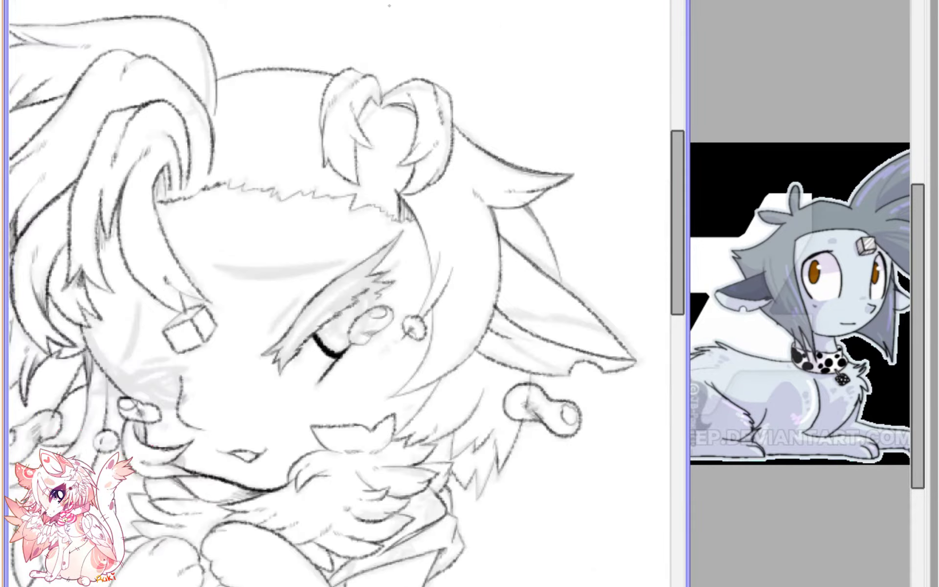
pyautogui.press('h')
pyautogui.press('h')
pyautogui.scroll(4, 296, 287)
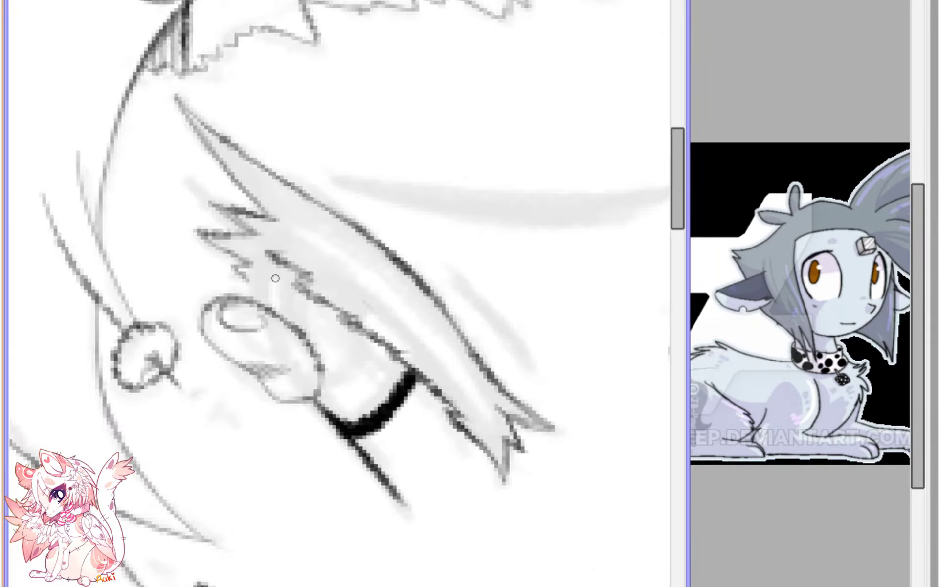
pyautogui.moveTo(270, 265)
pyautogui.mouseDown()
pyautogui.moveTo(262, 305)
pyautogui.moveTo(278, 356)
pyautogui.mouseUp()
pyautogui.moveTo(265, 313); pyautogui.dragTo(309, 394)
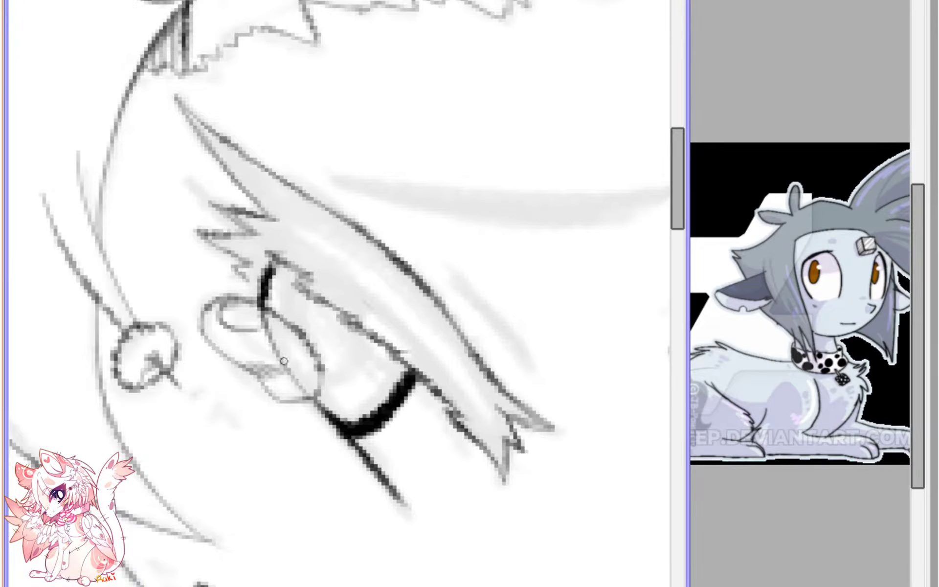
pyautogui.moveTo(277, 349); pyautogui.dragTo(321, 412)
pyautogui.moveTo(298, 379); pyautogui.dragTo(318, 401)
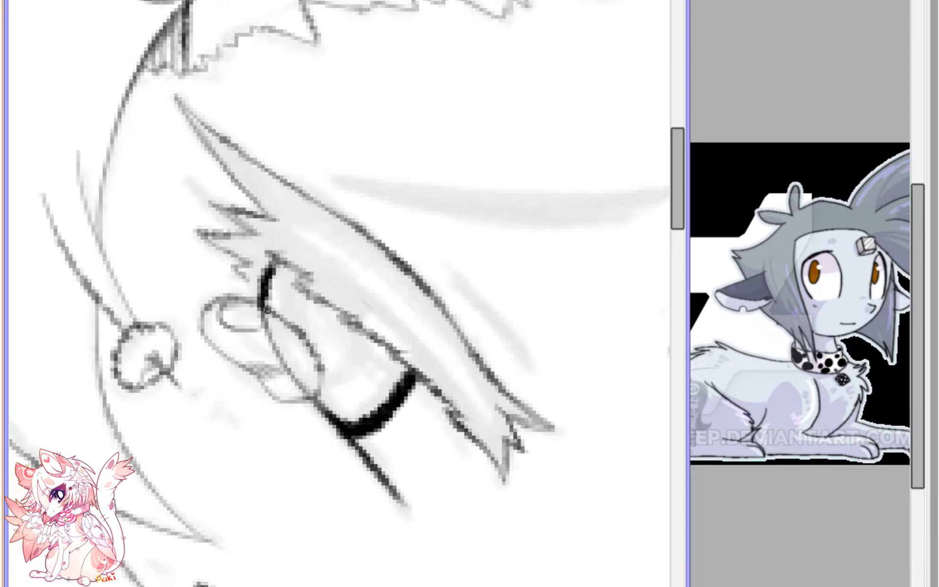
pyautogui.moveTo(267, 310)
pyautogui.mouseDown()
pyautogui.moveTo(266, 282)
pyautogui.moveTo(267, 331)
pyautogui.moveTo(274, 262)
pyautogui.moveTo(274, 342)
pyautogui.mouseUp()
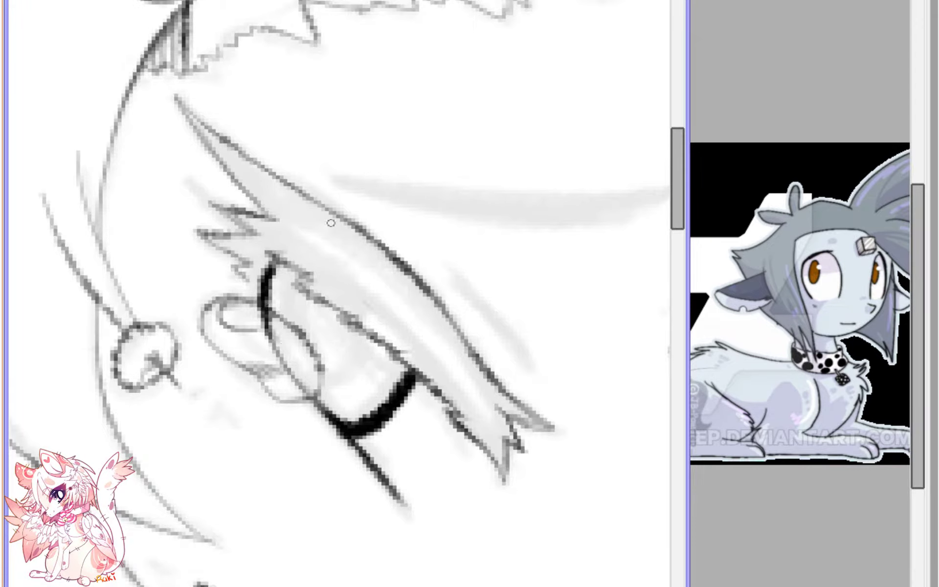
# - Fill the spiky lash tufts at the eye's outer corner with dark shading down to the eye's edge
pyautogui.press('h')
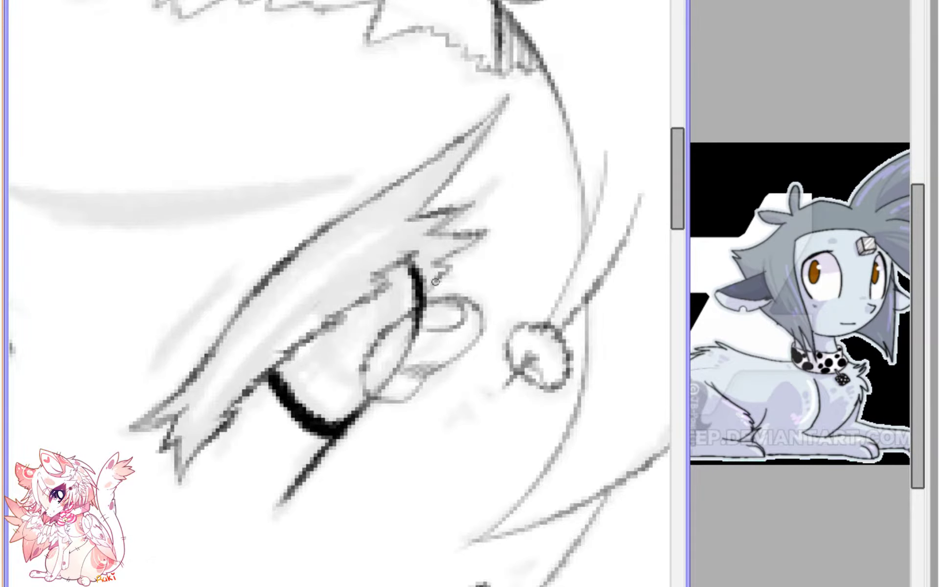
pyautogui.moveTo(439, 272)
pyautogui.mouseDown()
pyautogui.moveTo(462, 240)
pyautogui.moveTo(441, 255)
pyautogui.moveTo(446, 244)
pyautogui.moveTo(420, 251)
pyautogui.moveTo(431, 236)
pyautogui.moveTo(404, 257)
pyautogui.moveTo(402, 248)
pyautogui.moveTo(411, 228)
pyautogui.moveTo(439, 226)
pyautogui.moveTo(457, 210)
pyautogui.moveTo(457, 237)
pyautogui.moveTo(478, 235)
pyautogui.moveTo(425, 271)
pyautogui.moveTo(442, 240)
pyautogui.moveTo(428, 242)
pyautogui.moveTo(415, 263)
pyautogui.moveTo(420, 278)
pyautogui.moveTo(444, 280)
pyautogui.moveTo(422, 291)
pyautogui.moveTo(428, 277)
pyautogui.moveTo(419, 316)
pyautogui.moveTo(438, 282)
pyautogui.moveTo(404, 357)
pyautogui.mouseUp()
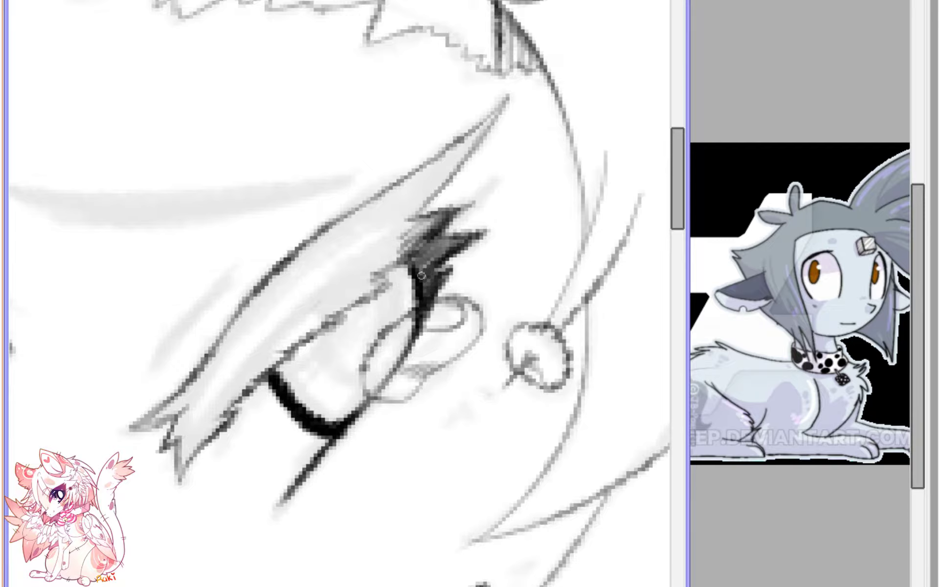
pyautogui.moveTo(421, 275)
pyautogui.mouseDown()
pyautogui.moveTo(425, 255)
pyautogui.moveTo(407, 250)
pyautogui.moveTo(420, 238)
pyautogui.moveTo(410, 244)
pyautogui.moveTo(402, 223)
pyautogui.mouseUp()
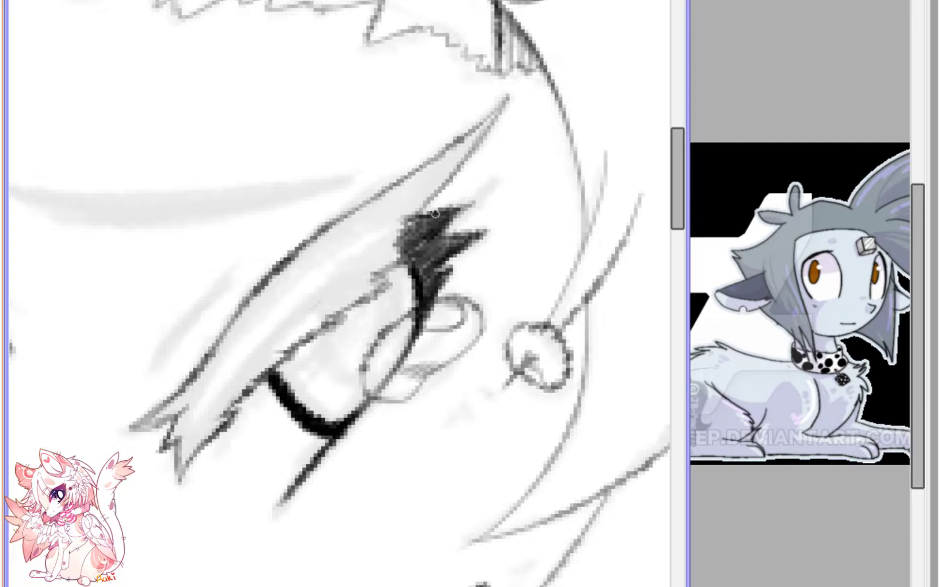
pyautogui.moveTo(461, 208)
pyautogui.mouseDown()
pyautogui.moveTo(430, 241)
pyautogui.moveTo(486, 229)
pyautogui.moveTo(450, 252)
pyautogui.mouseUp()
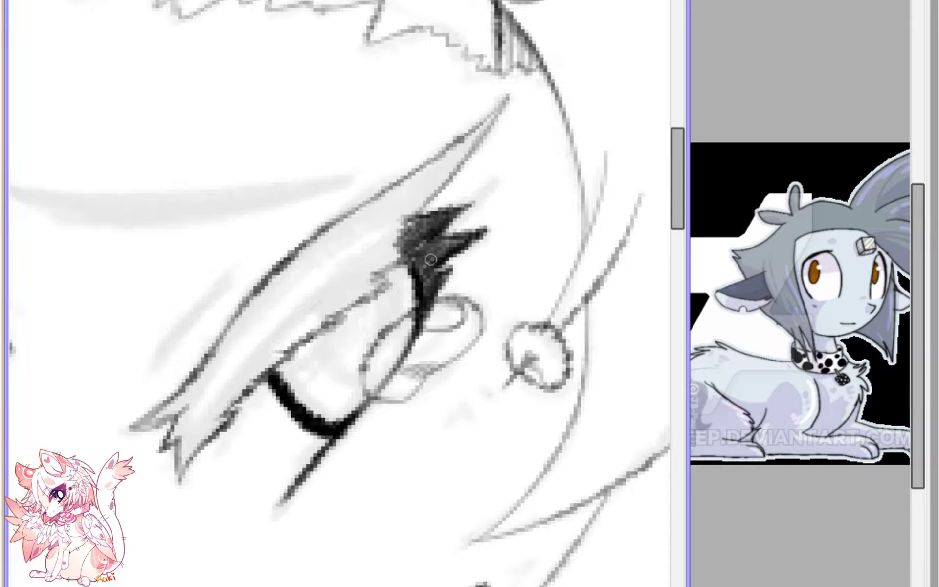
# - Blacken the upper lash wing, top edge and inner-corner lashes, and blend the dark fills softly into the lash band
pyautogui.moveTo(430, 259)
pyautogui.mouseDown()
pyautogui.moveTo(380, 251)
pyautogui.moveTo(428, 193)
pyautogui.moveTo(383, 236)
pyautogui.moveTo(481, 128)
pyautogui.moveTo(374, 235)
pyautogui.moveTo(455, 161)
pyautogui.moveTo(367, 236)
pyautogui.moveTo(459, 150)
pyautogui.moveTo(365, 234)
pyautogui.moveTo(459, 148)
pyautogui.moveTo(323, 235)
pyautogui.moveTo(443, 160)
pyautogui.moveTo(404, 190)
pyautogui.moveTo(507, 104)
pyautogui.moveTo(421, 198)
pyautogui.moveTo(519, 89)
pyautogui.moveTo(428, 193)
pyautogui.moveTo(484, 133)
pyautogui.moveTo(429, 190)
pyautogui.moveTo(355, 240)
pyautogui.moveTo(343, 235)
pyautogui.moveTo(395, 198)
pyautogui.moveTo(280, 271)
pyautogui.moveTo(242, 303)
pyautogui.moveTo(397, 204)
pyautogui.moveTo(228, 328)
pyautogui.mouseUp()
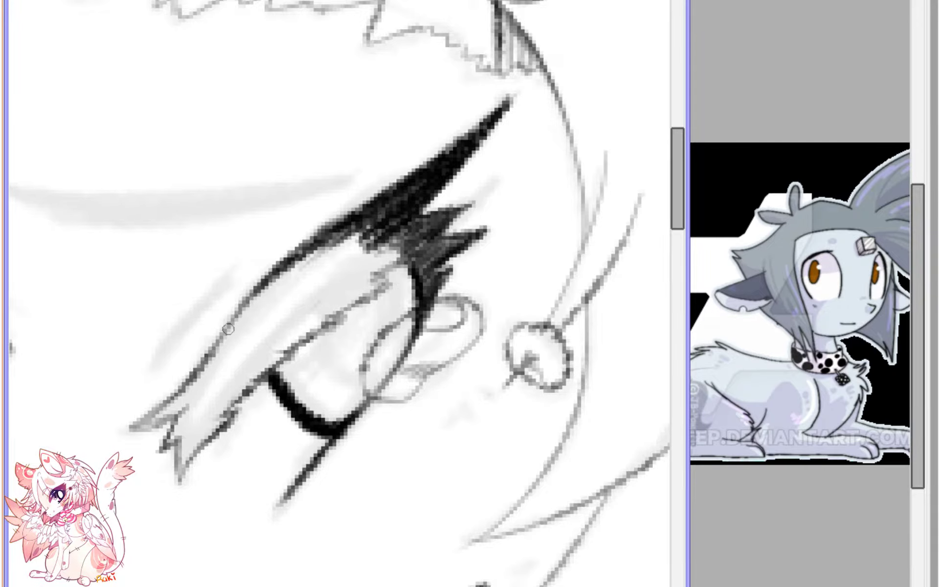
pyautogui.moveTo(176, 397)
pyautogui.mouseDown()
pyautogui.moveTo(139, 429)
pyautogui.moveTo(175, 416)
pyautogui.moveTo(164, 448)
pyautogui.moveTo(176, 459)
pyautogui.moveTo(203, 425)
pyautogui.moveTo(224, 419)
pyautogui.moveTo(189, 447)
pyautogui.moveTo(176, 444)
pyautogui.moveTo(192, 415)
pyautogui.moveTo(161, 450)
pyautogui.moveTo(194, 397)
pyautogui.moveTo(155, 429)
pyautogui.moveTo(182, 404)
pyautogui.moveTo(138, 428)
pyautogui.moveTo(178, 389)
pyautogui.moveTo(134, 428)
pyautogui.moveTo(166, 410)
pyautogui.moveTo(189, 439)
pyautogui.moveTo(254, 387)
pyautogui.moveTo(202, 421)
pyautogui.moveTo(188, 415)
pyautogui.moveTo(223, 354)
pyautogui.moveTo(186, 392)
pyautogui.moveTo(262, 286)
pyautogui.moveTo(217, 344)
pyautogui.moveTo(256, 293)
pyautogui.moveTo(196, 421)
pyautogui.moveTo(269, 366)
pyautogui.moveTo(235, 385)
pyautogui.moveTo(241, 376)
pyautogui.moveTo(157, 451)
pyautogui.mouseUp()
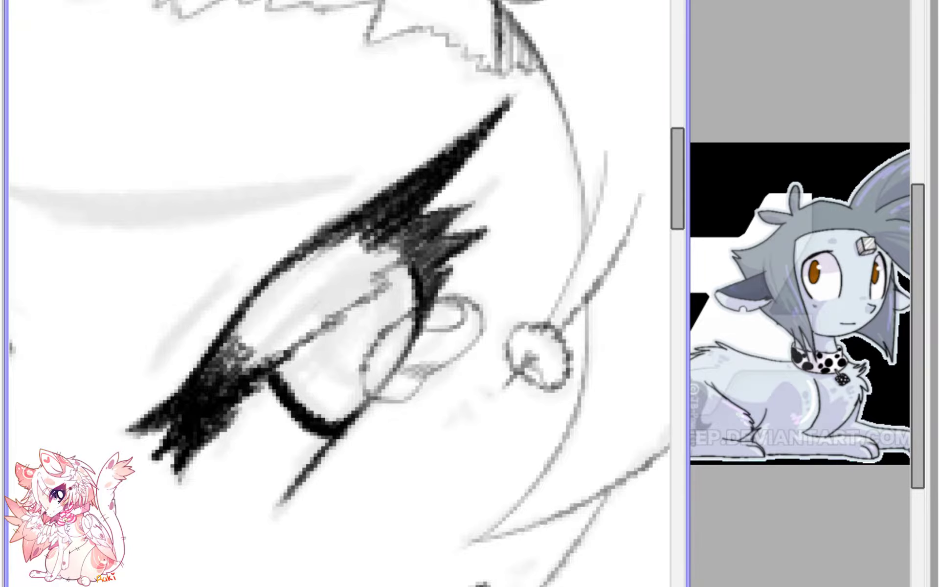
pyautogui.moveTo(230, 366)
pyautogui.mouseDown()
pyautogui.moveTo(251, 351)
pyautogui.moveTo(217, 372)
pyautogui.moveTo(216, 364)
pyautogui.moveTo(243, 371)
pyautogui.mouseUp()
pyautogui.moveTo(303, 265)
pyautogui.mouseDown()
pyautogui.moveTo(345, 242)
pyautogui.moveTo(396, 254)
pyautogui.mouseUp()
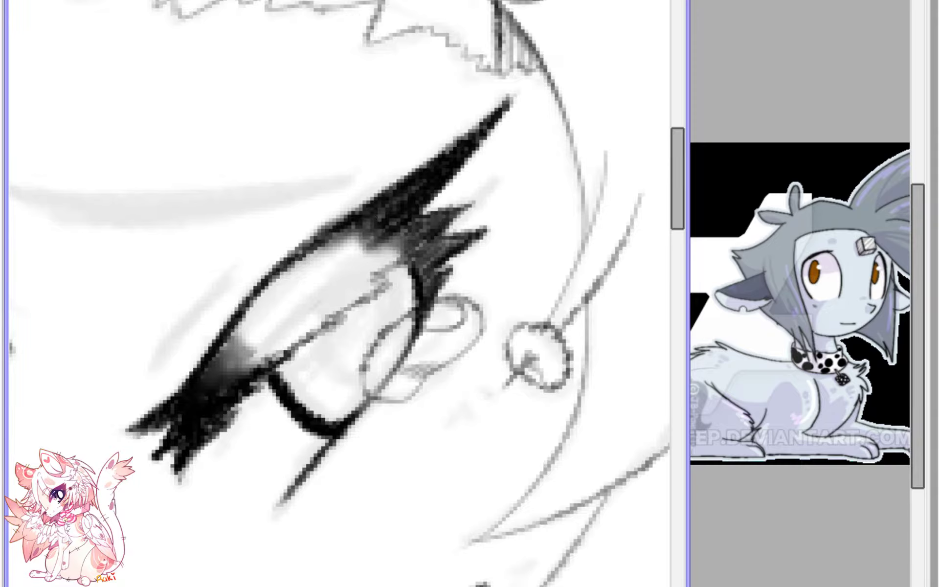
# - Thicken the eye's upper edge with black and darken the ragged lower edge of the lash band down to the inner-corner lashes
pyautogui.moveTo(231, 343)
pyautogui.mouseDown()
pyautogui.moveTo(274, 281)
pyautogui.moveTo(349, 236)
pyautogui.moveTo(300, 276)
pyautogui.mouseUp()
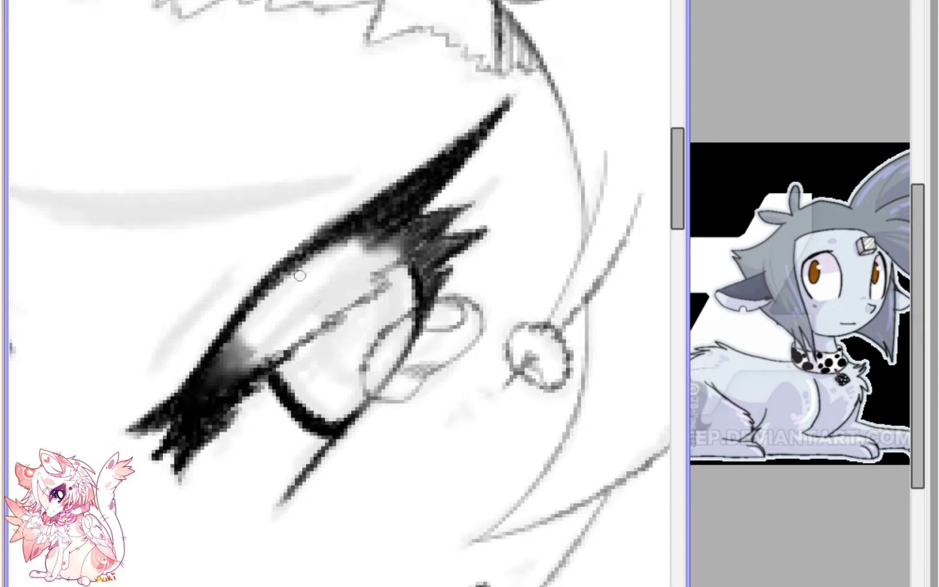
pyautogui.moveTo(393, 267)
pyautogui.mouseDown()
pyautogui.moveTo(382, 264)
pyautogui.moveTo(392, 266)
pyautogui.moveTo(326, 331)
pyautogui.moveTo(289, 351)
pyautogui.moveTo(334, 341)
pyautogui.moveTo(273, 366)
pyautogui.moveTo(223, 405)
pyautogui.moveTo(235, 413)
pyautogui.moveTo(267, 401)
pyautogui.moveTo(215, 430)
pyautogui.moveTo(259, 394)
pyautogui.moveTo(203, 436)
pyautogui.moveTo(198, 484)
pyautogui.moveTo(202, 474)
pyautogui.mouseUp()
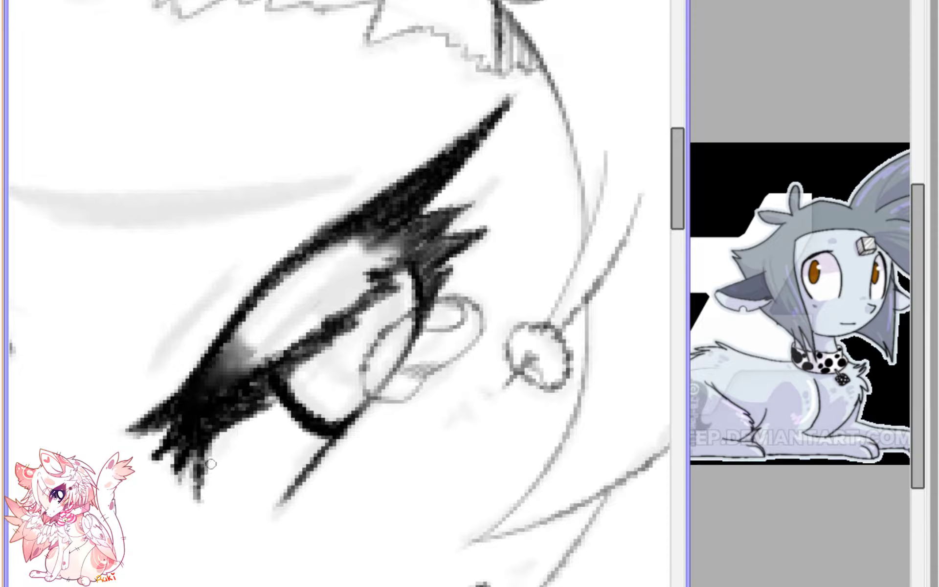
pyautogui.moveTo(220, 415); pyautogui.dragTo(207, 474)
pyautogui.moveTo(216, 432); pyautogui.dragTo(207, 465)
pyautogui.scroll(-1, 268, 339)
pyautogui.scroll(-3, 267, 339)
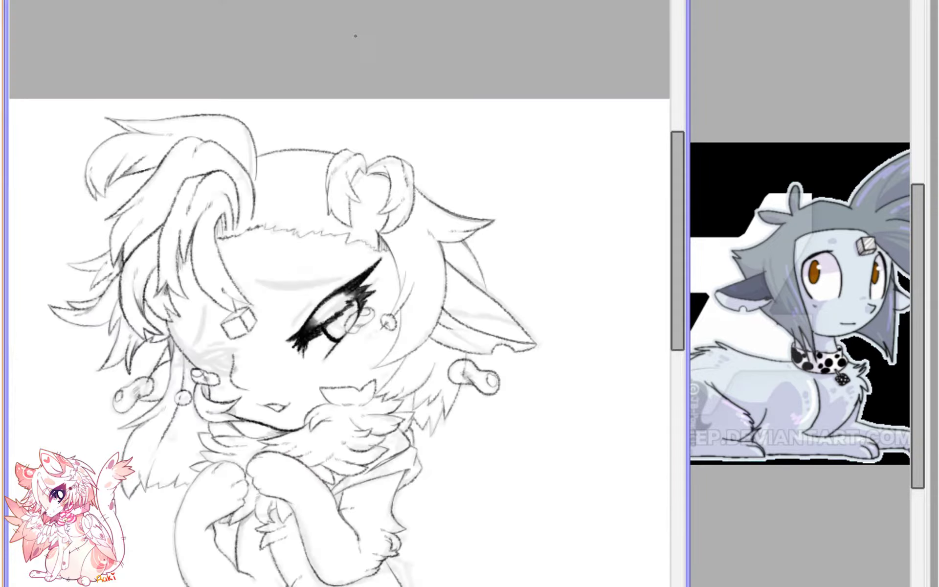
# - Blend the black upper and lower edges of the lash band softly inward toward its light centre
pyautogui.press('h')
pyautogui.scroll(3, 373, 274)
pyautogui.moveTo(351, 257)
pyautogui.mouseDown()
pyautogui.moveTo(395, 294)
pyautogui.moveTo(441, 360)
pyautogui.mouseUp()
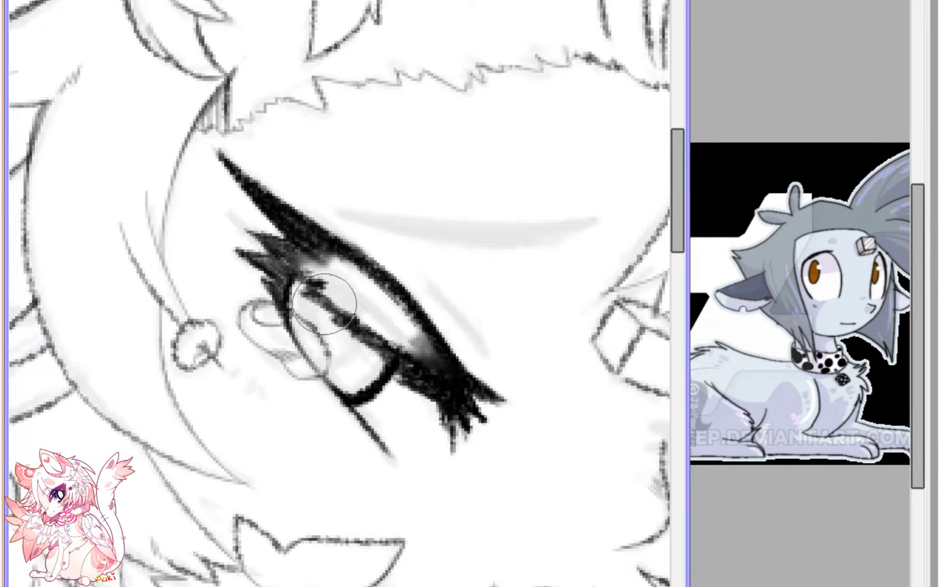
pyautogui.moveTo(355, 283)
pyautogui.mouseDown()
pyautogui.moveTo(419, 346)
pyautogui.moveTo(323, 254)
pyautogui.moveTo(337, 281)
pyautogui.moveTo(294, 240)
pyautogui.moveTo(346, 275)
pyautogui.moveTo(401, 382)
pyautogui.mouseUp()
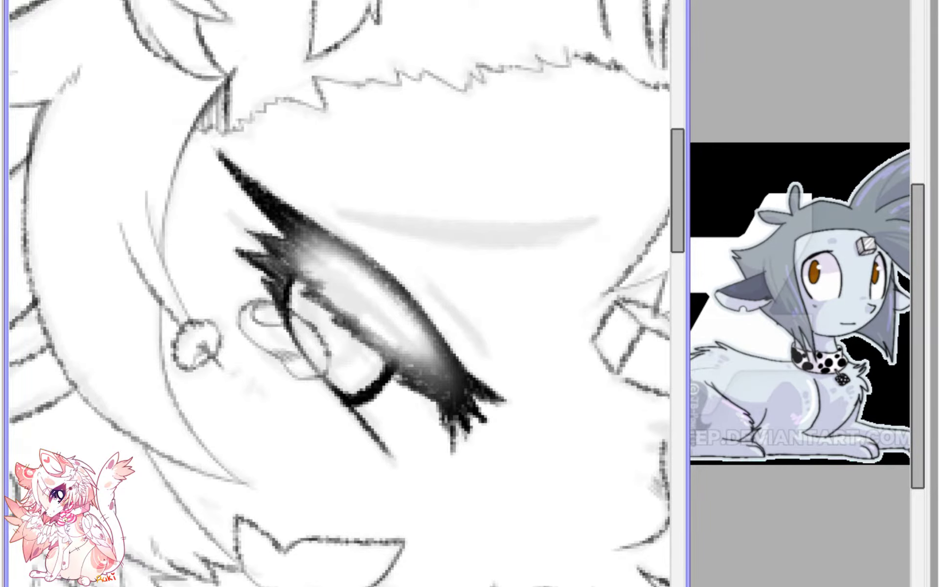
# - Draw a thin curved eyelid crease parallel to the upper lash line, from above the inner corner toward the middle of the lid
pyautogui.press('h')
pyautogui.press('pageup')
pyautogui.moveTo(191, 384); pyautogui.dragTo(285, 267)
pyautogui.moveTo(190, 376); pyautogui.dragTo(332, 239)
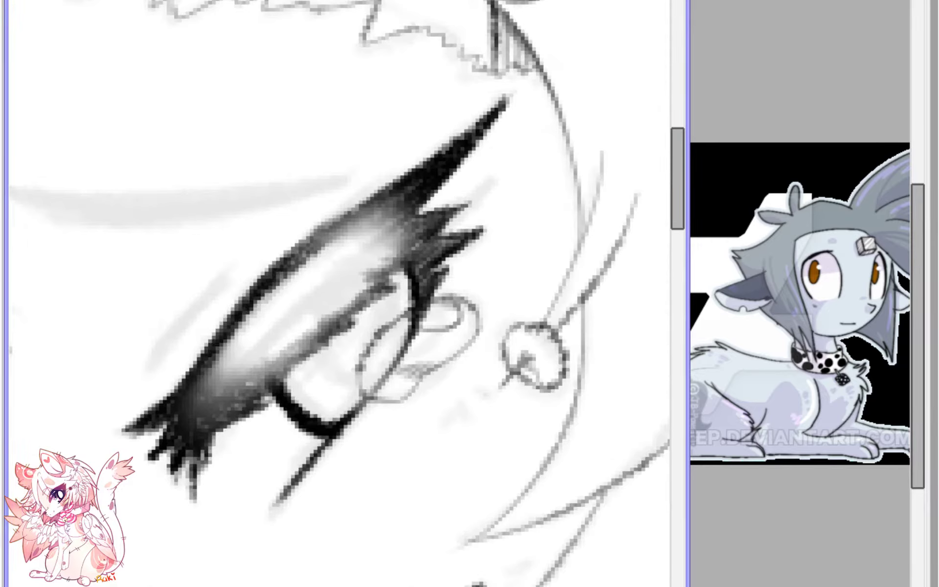
pyautogui.moveTo(144, 384); pyautogui.dragTo(229, 281)
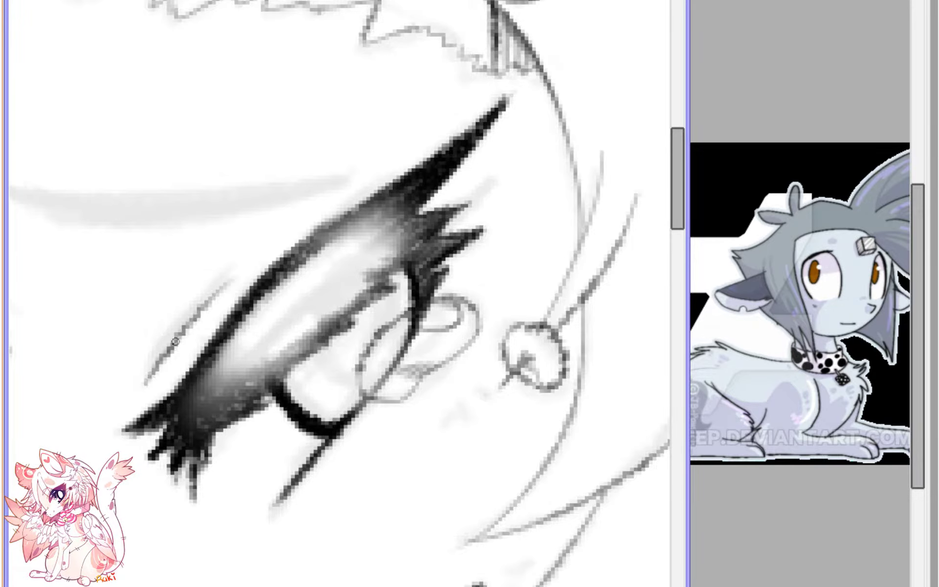
pyautogui.moveTo(175, 342); pyautogui.dragTo(262, 255)
pyautogui.moveTo(215, 294); pyautogui.dragTo(279, 245)
pyautogui.moveTo(236, 275); pyautogui.dragTo(286, 239)
pyautogui.scroll(-1, 186, 331)
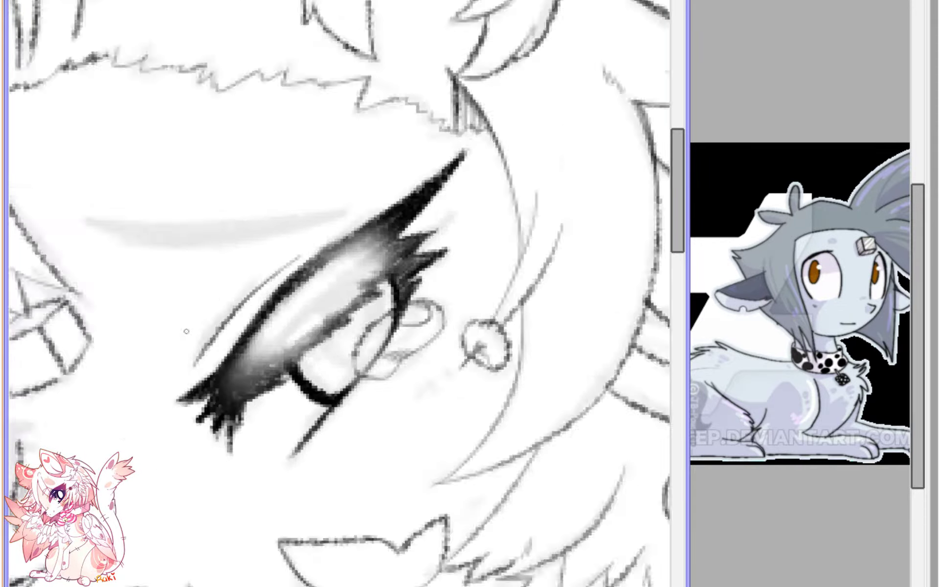
# - Paint the light centre of the lash band deep blue, extending the color over the lid and into the outer lashes
pyautogui.scroll(-3, 186, 331)
pyautogui.press('h')
pyautogui.scroll(1, 433, 90)
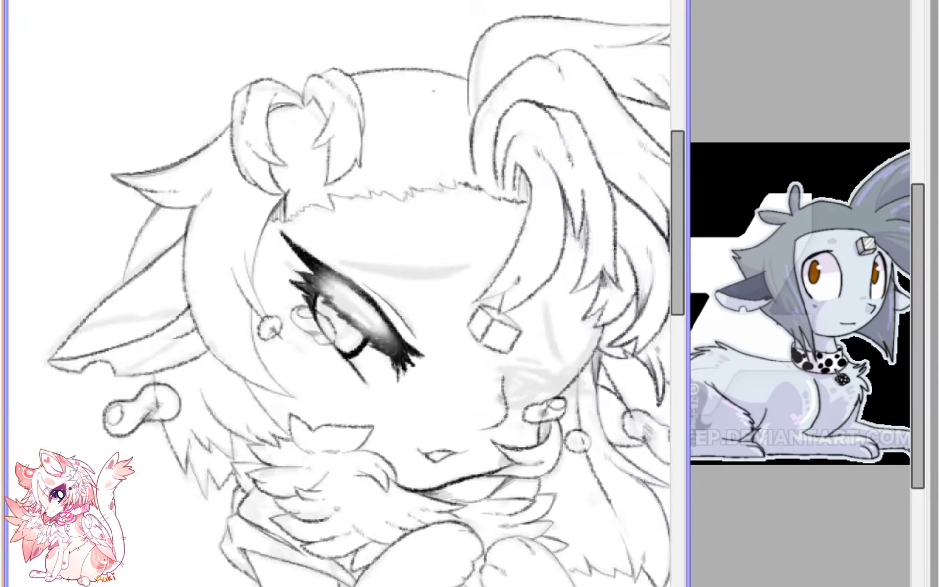
pyautogui.hotkey('ctrl', '+')
pyautogui.hotkey('ctrl', '+')
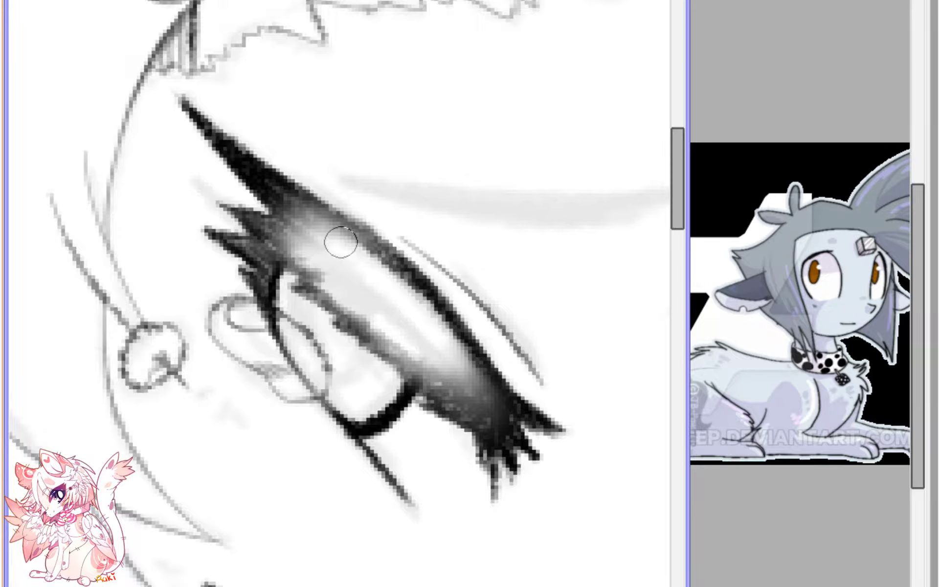
pyautogui.moveTo(294, 211); pyautogui.dragTo(433, 365)
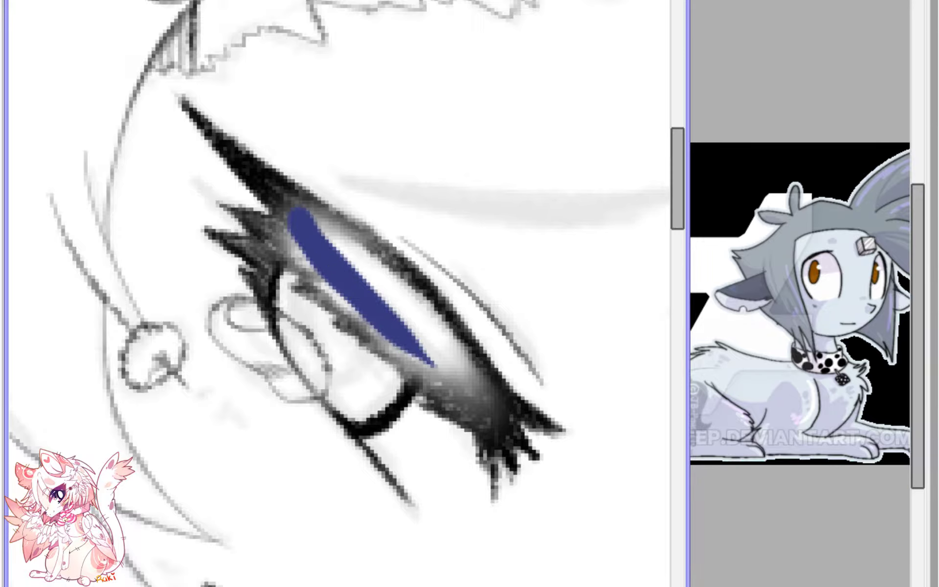
pyautogui.moveTo(298, 218); pyautogui.dragTo(431, 362)
pyautogui.moveTo(305, 260)
pyautogui.mouseDown()
pyautogui.moveTo(296, 229)
pyautogui.moveTo(310, 244)
pyautogui.moveTo(302, 244)
pyautogui.moveTo(313, 232)
pyautogui.moveTo(283, 225)
pyautogui.moveTo(361, 277)
pyautogui.moveTo(325, 223)
pyautogui.moveTo(301, 215)
pyautogui.moveTo(392, 282)
pyautogui.moveTo(321, 238)
pyautogui.moveTo(429, 333)
pyautogui.moveTo(334, 228)
pyautogui.moveTo(386, 280)
pyautogui.moveTo(389, 269)
pyautogui.moveTo(394, 303)
pyautogui.moveTo(464, 366)
pyautogui.moveTo(419, 310)
pyautogui.moveTo(506, 419)
pyautogui.moveTo(437, 326)
pyautogui.moveTo(492, 419)
pyautogui.moveTo(493, 445)
pyautogui.moveTo(456, 395)
pyautogui.moveTo(367, 328)
pyautogui.moveTo(399, 352)
pyautogui.moveTo(356, 332)
pyautogui.moveTo(394, 338)
pyautogui.moveTo(326, 286)
pyautogui.moveTo(304, 284)
pyautogui.moveTo(355, 311)
pyautogui.moveTo(286, 245)
pyautogui.moveTo(266, 246)
pyautogui.moveTo(261, 229)
pyautogui.moveTo(271, 224)
pyautogui.moveTo(424, 351)
pyautogui.moveTo(385, 302)
pyautogui.moveTo(369, 293)
pyautogui.moveTo(482, 411)
pyautogui.moveTo(321, 255)
pyautogui.moveTo(246, 158)
pyautogui.moveTo(397, 285)
pyautogui.moveTo(270, 257)
pyautogui.moveTo(258, 249)
pyautogui.moveTo(269, 229)
pyautogui.moveTo(266, 281)
pyautogui.moveTo(271, 253)
pyautogui.moveTo(222, 238)
pyautogui.moveTo(247, 248)
pyautogui.moveTo(257, 293)
pyautogui.moveTo(254, 273)
pyautogui.moveTo(375, 316)
pyautogui.moveTo(332, 325)
pyautogui.moveTo(335, 318)
pyautogui.moveTo(461, 398)
pyautogui.moveTo(434, 403)
pyautogui.moveTo(446, 396)
pyautogui.moveTo(497, 445)
pyautogui.mouseUp()
pyautogui.hotkey('ctrl', 'z')
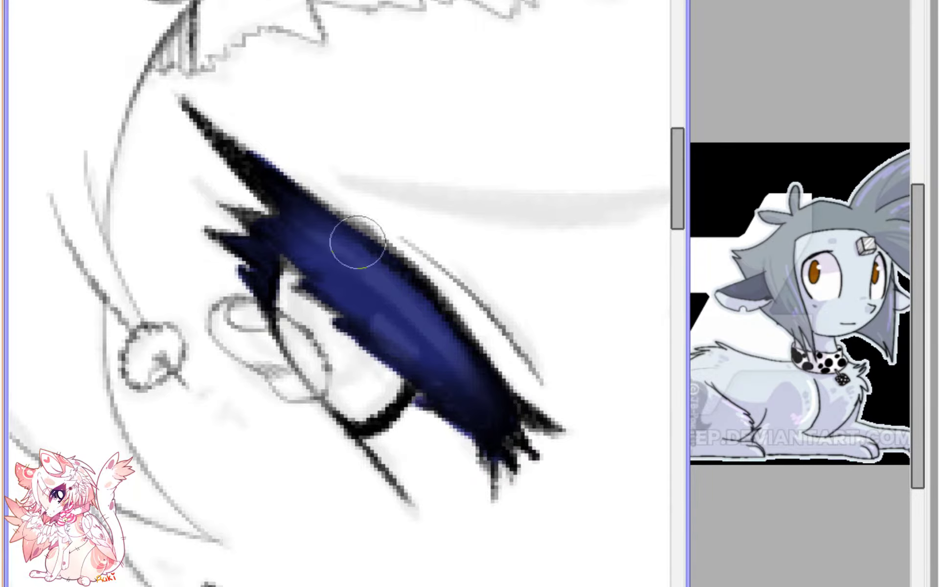
# - Mute the blue of the eyelid to a darker, greyish navy
pyautogui.scroll(-3, 438, 366)
pyautogui.scroll(-1, 340, 310)
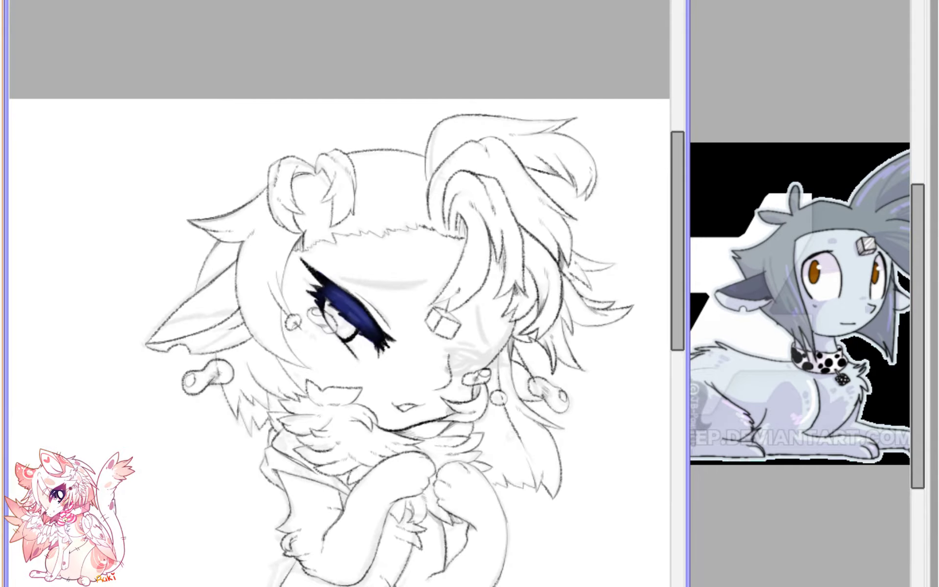
pyautogui.press('h')
pyautogui.hotkey('ctrl', '+')
pyautogui.hotkey('ctrl', '+')
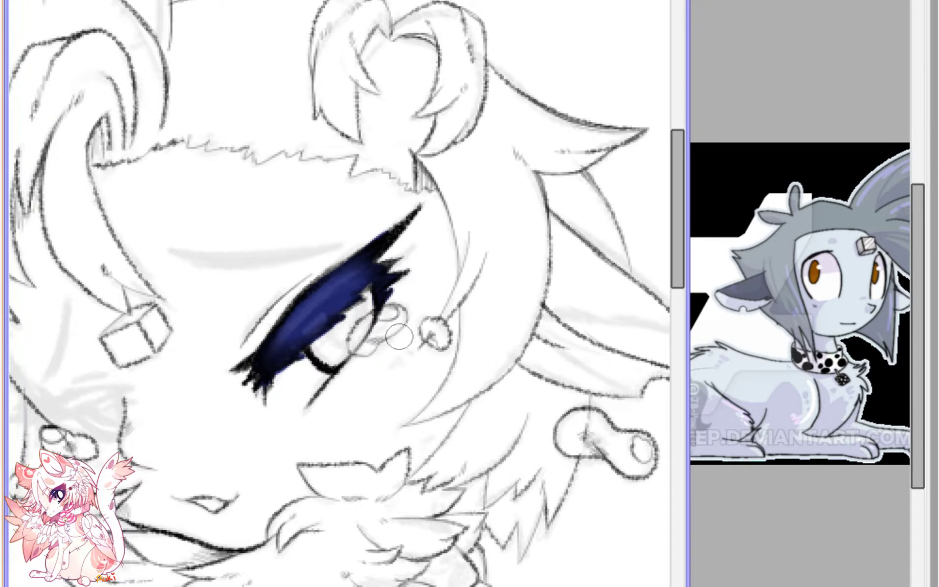
pyautogui.moveTo(399, 336)
pyautogui.mouseDown()
pyautogui.moveTo(325, 280)
pyautogui.moveTo(400, 254)
pyautogui.moveTo(270, 360)
pyautogui.moveTo(373, 259)
pyautogui.moveTo(301, 324)
pyautogui.mouseUp()
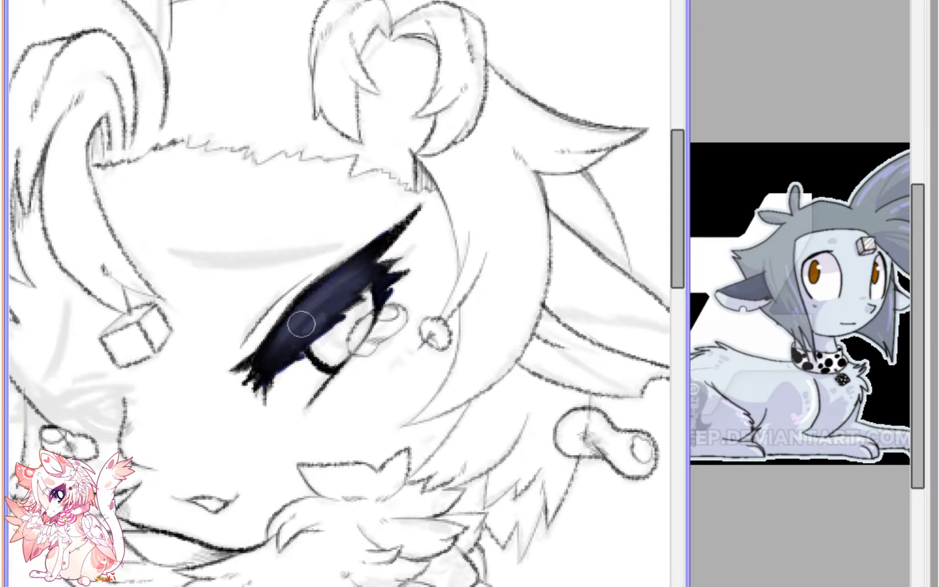
pyautogui.hotkey('ctrl', '-')
pyautogui.hotkey('ctrl', '-')
pyautogui.press('h')
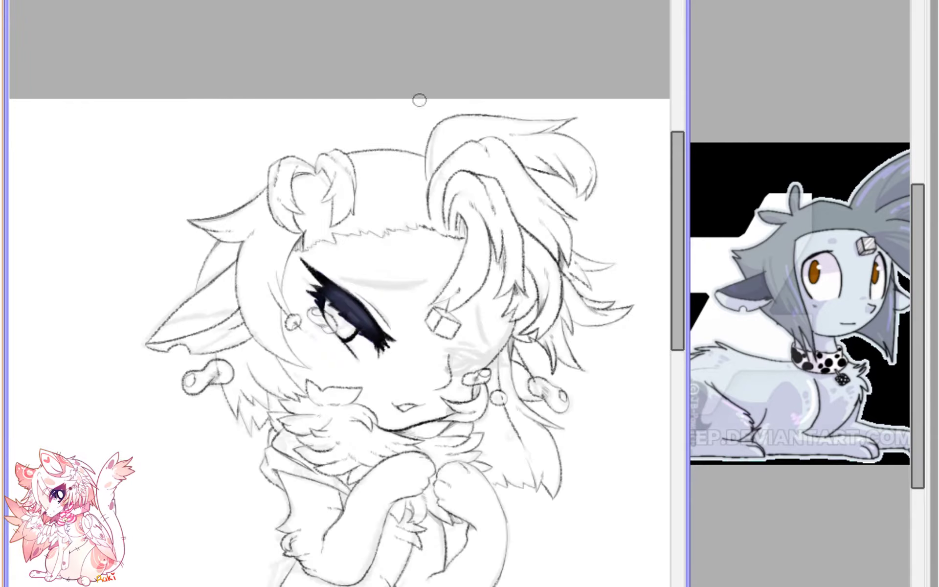
# - Thicken the black upper lash line with feathered strokes running from the inner corner toward the middle of the lid
pyautogui.hotkey('ctrl', '+')
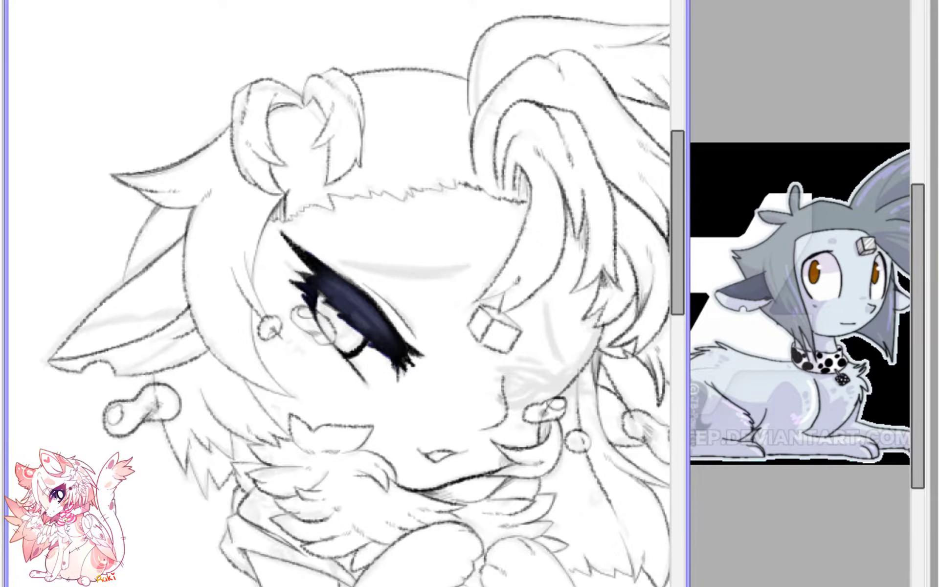
pyautogui.press('h')
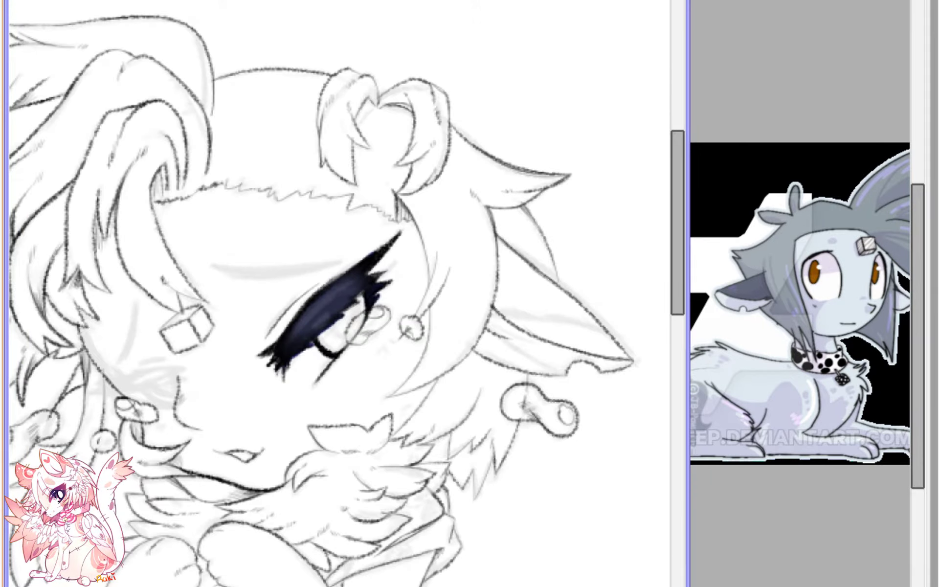
pyautogui.scroll(3, 366, 365)
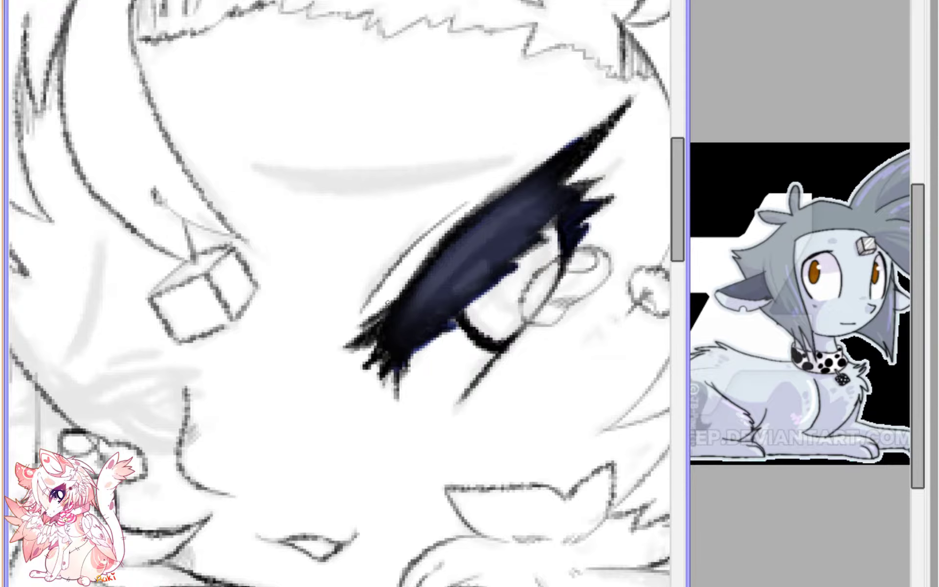
pyautogui.moveTo(372, 314); pyautogui.dragTo(412, 275)
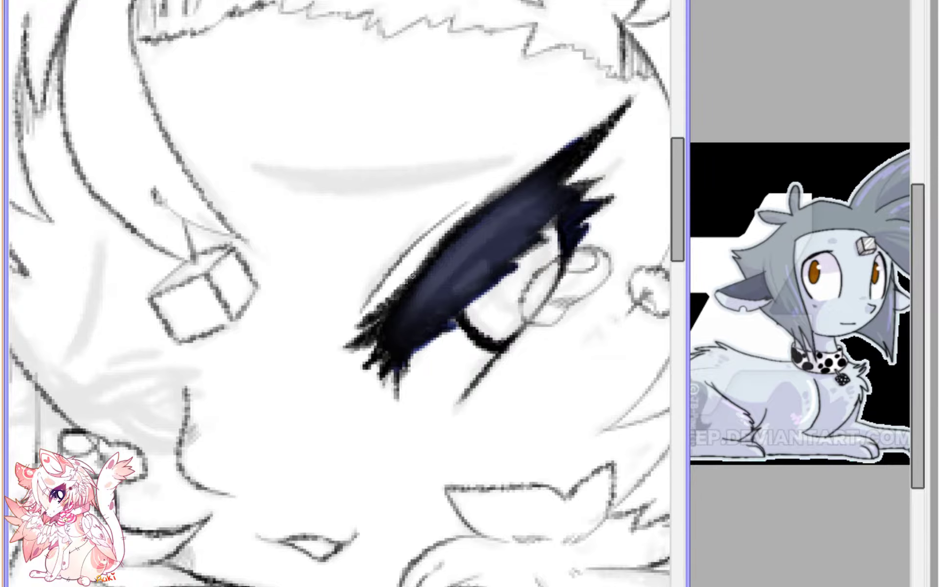
pyautogui.moveTo(380, 311); pyautogui.dragTo(439, 242)
pyautogui.moveTo(400, 290); pyautogui.dragTo(462, 219)
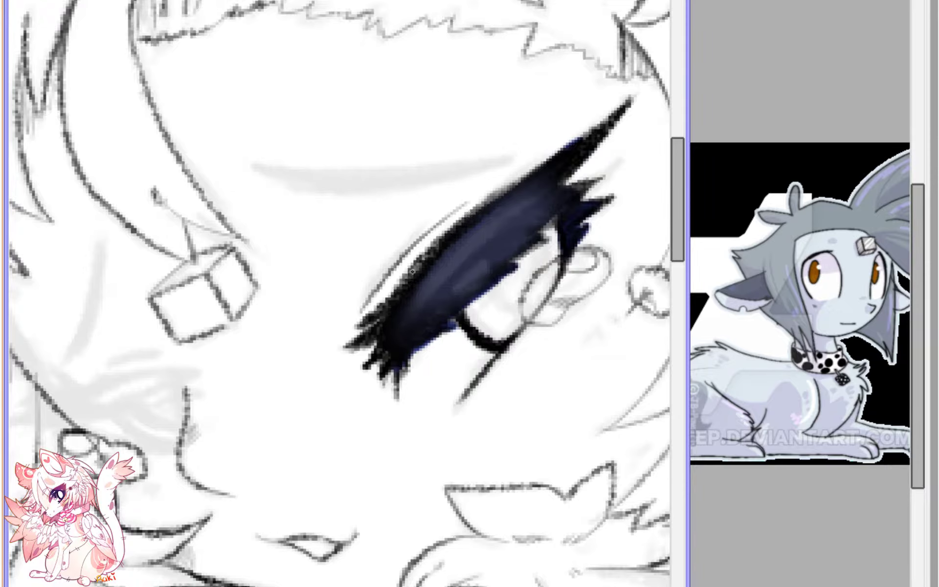
# - Erase the thin lashes hanging below the eye's inner corner
pyautogui.moveTo(351, 389); pyautogui.dragTo(507, 317)
pyautogui.press('e')
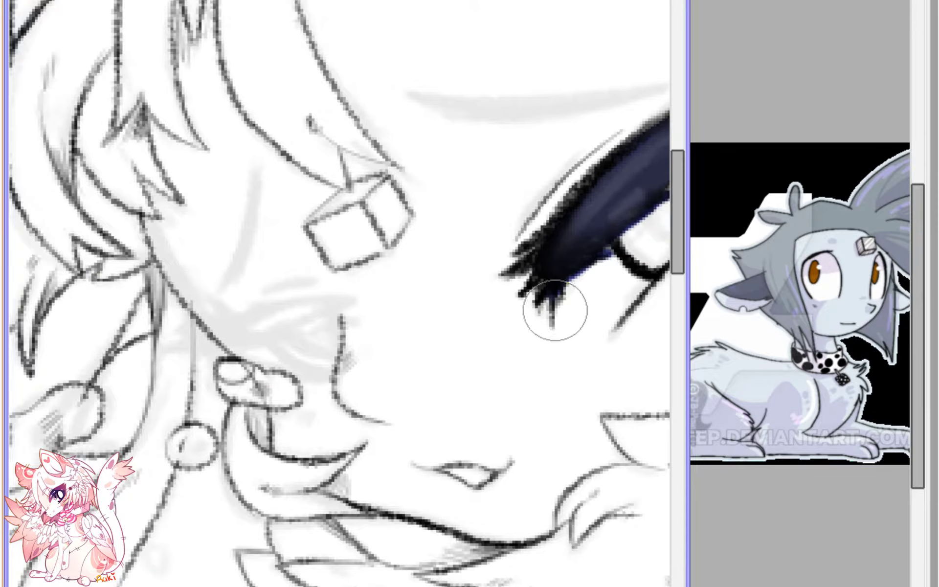
pyautogui.moveTo(571, 316); pyautogui.dragTo(532, 338)
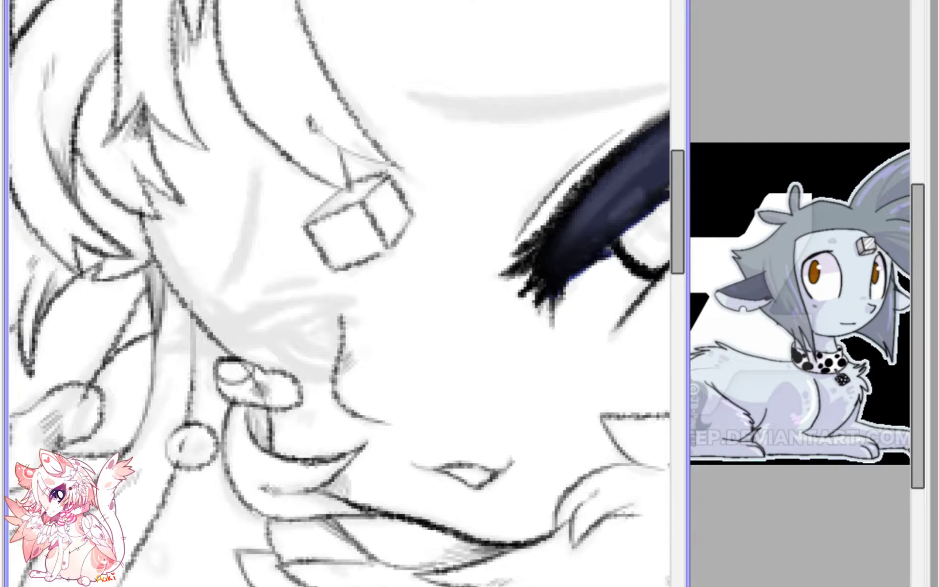
pyautogui.moveTo(596, 309); pyautogui.dragTo(535, 340)
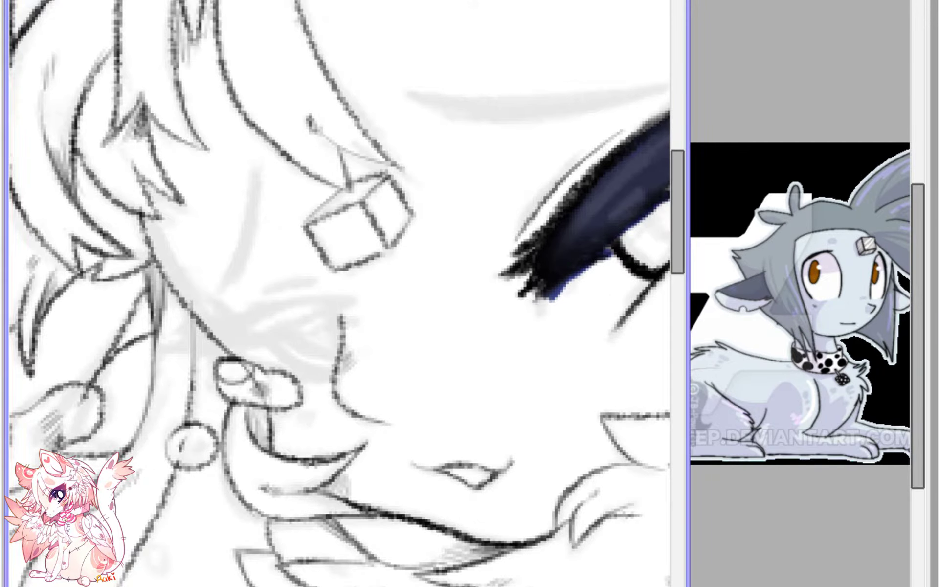
# - Redraw one thin lash pointing down from the inner corner and add a small ring inside the eye beside the thick arc
pyautogui.moveTo(577, 252); pyautogui.dragTo(377, 365)
pyautogui.scroll(1, 377, 364)
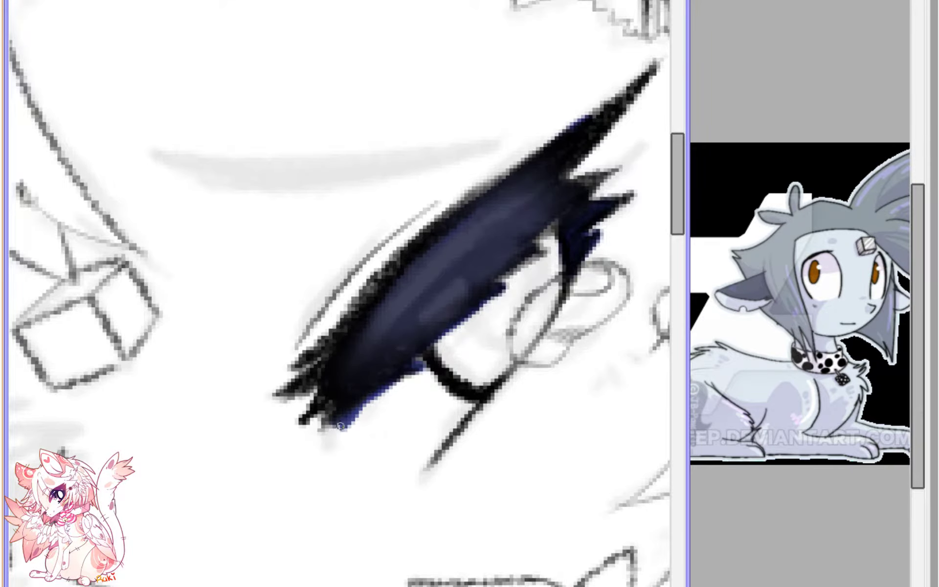
pyautogui.moveTo(357, 401); pyautogui.dragTo(344, 468)
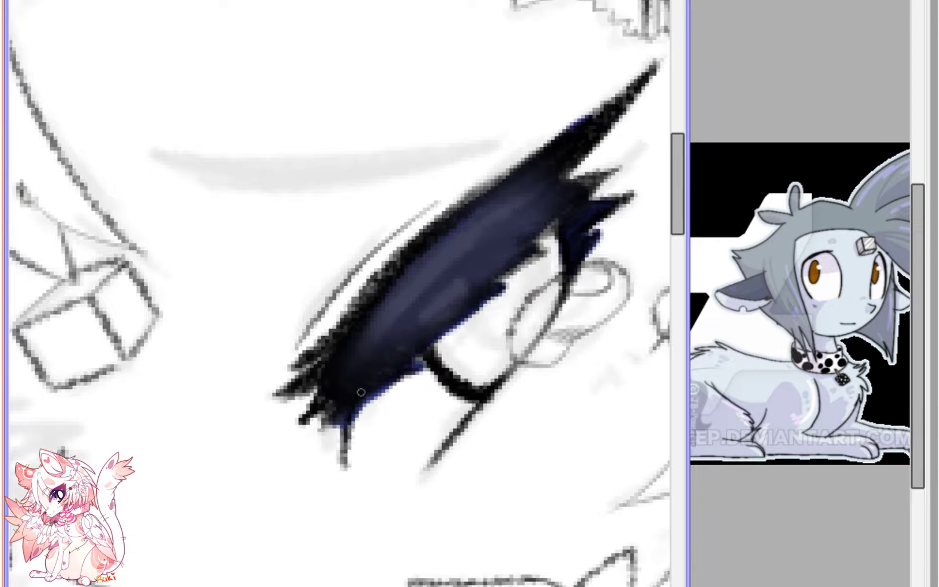
pyautogui.moveTo(385, 388); pyautogui.dragTo(355, 418)
pyautogui.moveTo(438, 350)
pyautogui.mouseDown()
pyautogui.moveTo(475, 328)
pyautogui.moveTo(447, 352)
pyautogui.moveTo(455, 338)
pyautogui.mouseUp()
pyautogui.scroll(-4, 455, 337)
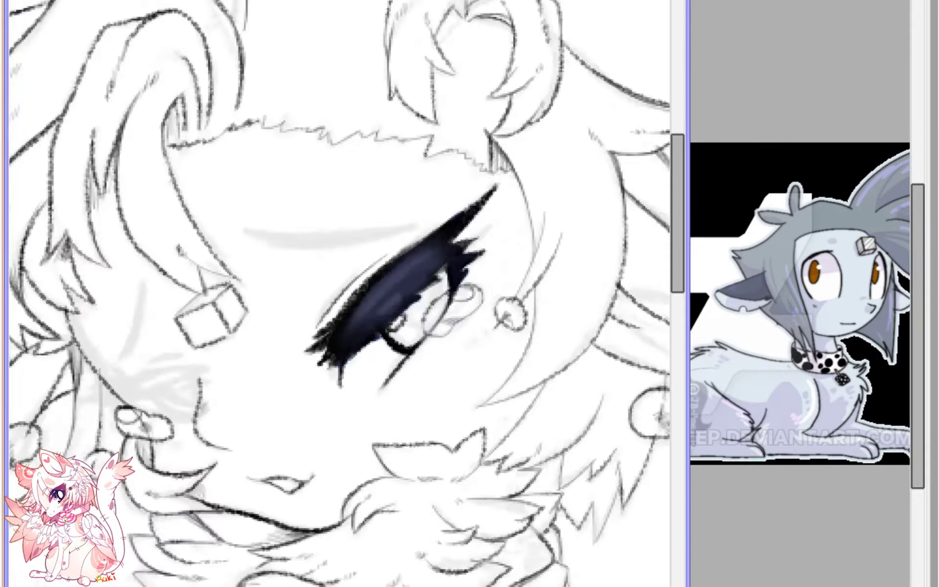
pyautogui.press('h')
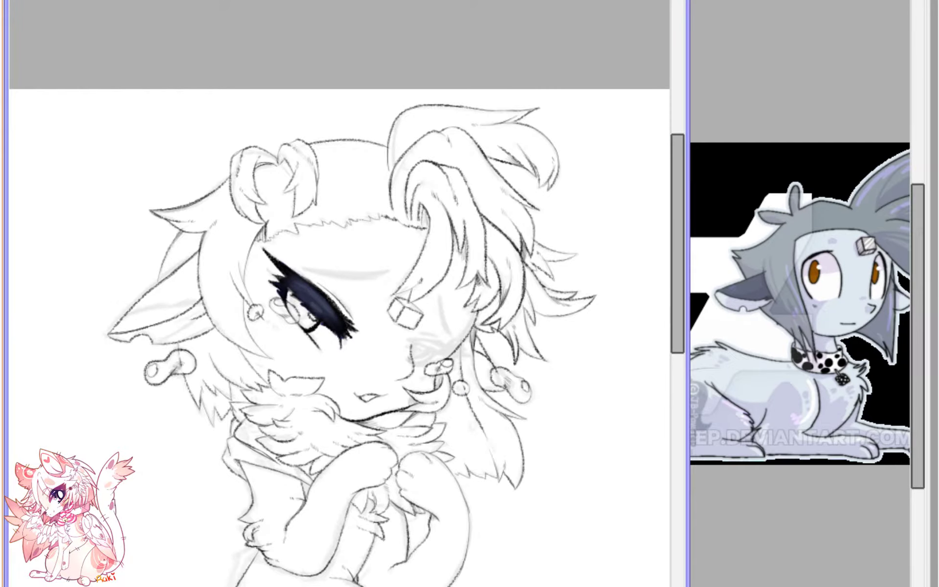
# - Draw the curved inner contour inside the eye, from beside the outer lash tuft down across the white area
pyautogui.scroll(5, 402, 438)
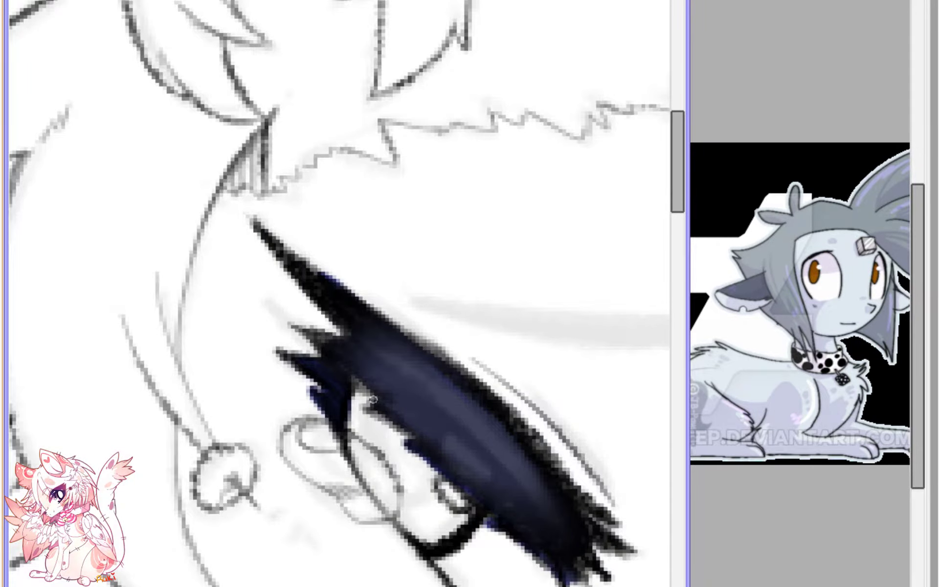
pyautogui.moveTo(370, 399)
pyautogui.mouseDown()
pyautogui.moveTo(362, 463)
pyautogui.moveTo(427, 489)
pyautogui.moveTo(361, 434)
pyautogui.mouseUp()
pyautogui.moveTo(366, 481)
pyautogui.mouseDown()
pyautogui.moveTo(363, 412)
pyautogui.moveTo(369, 476)
pyautogui.moveTo(361, 470)
pyautogui.moveTo(387, 488)
pyautogui.mouseUp()
pyautogui.scroll(-4, 423, 488)
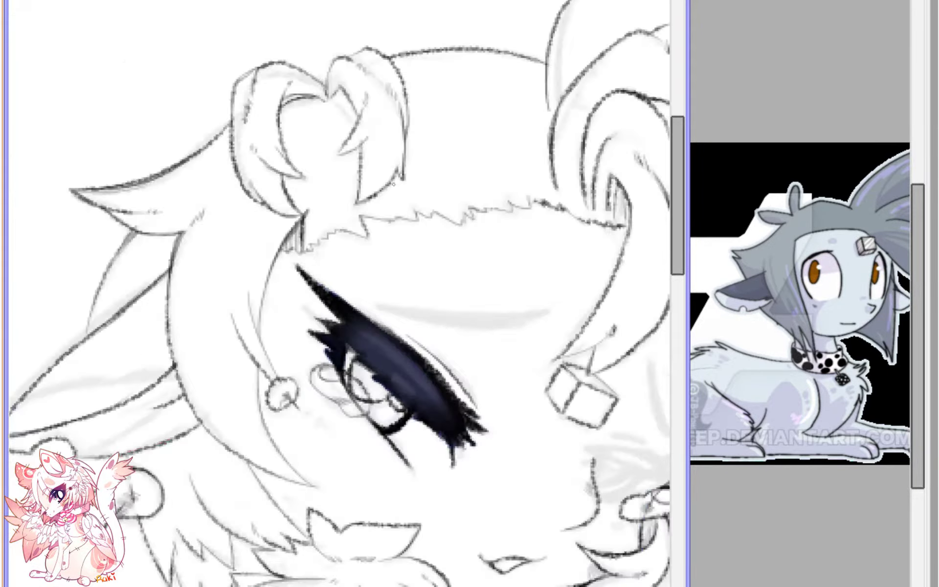
pyautogui.press('h')
pyautogui.scroll(2, 284, 380)
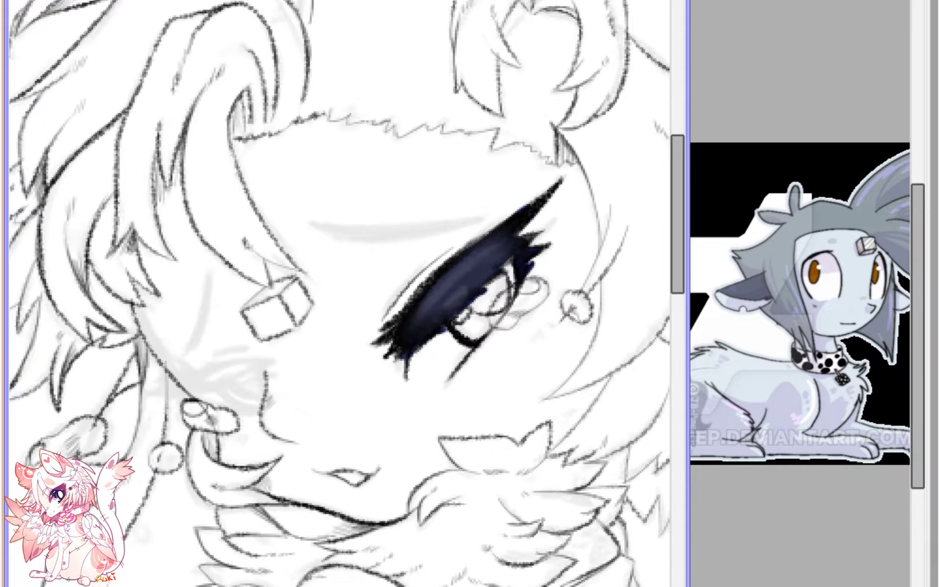
pyautogui.scroll(2, 545, 346)
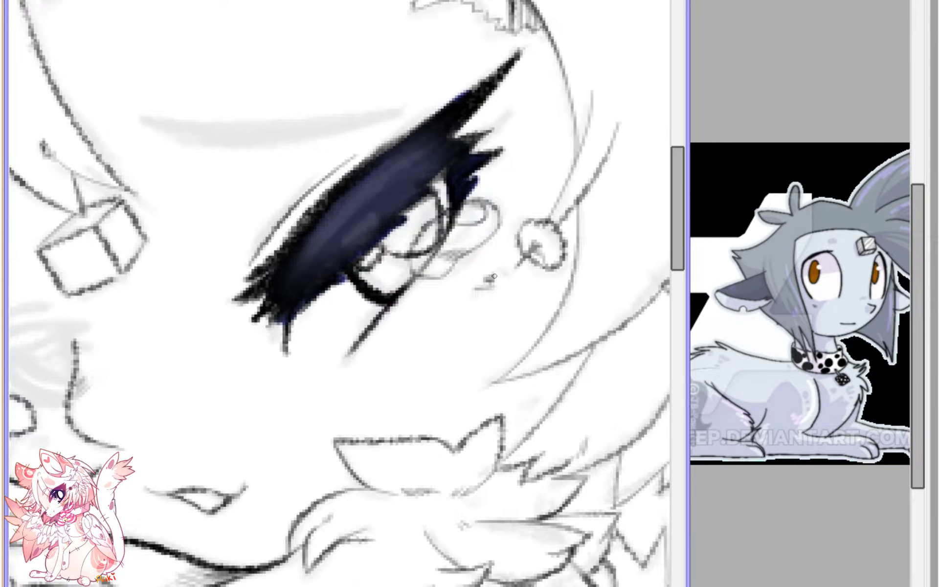
# - Outline the far eye's upper lid with a tapering curve and rework its lower edge out to the outer corner
pyautogui.scroll(-3, 277, 378)
pyautogui.scroll(3, 276, 378)
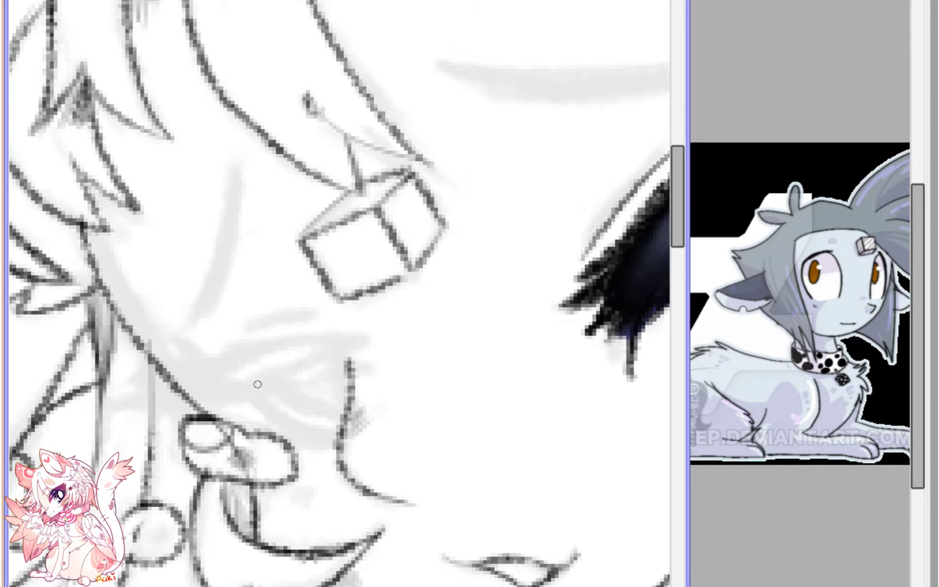
pyautogui.moveTo(182, 385)
pyautogui.mouseDown()
pyautogui.moveTo(274, 349)
pyautogui.moveTo(342, 345)
pyautogui.moveTo(324, 355)
pyautogui.moveTo(361, 361)
pyautogui.moveTo(118, 401)
pyautogui.moveTo(186, 401)
pyautogui.moveTo(167, 402)
pyautogui.moveTo(267, 429)
pyautogui.mouseUp()
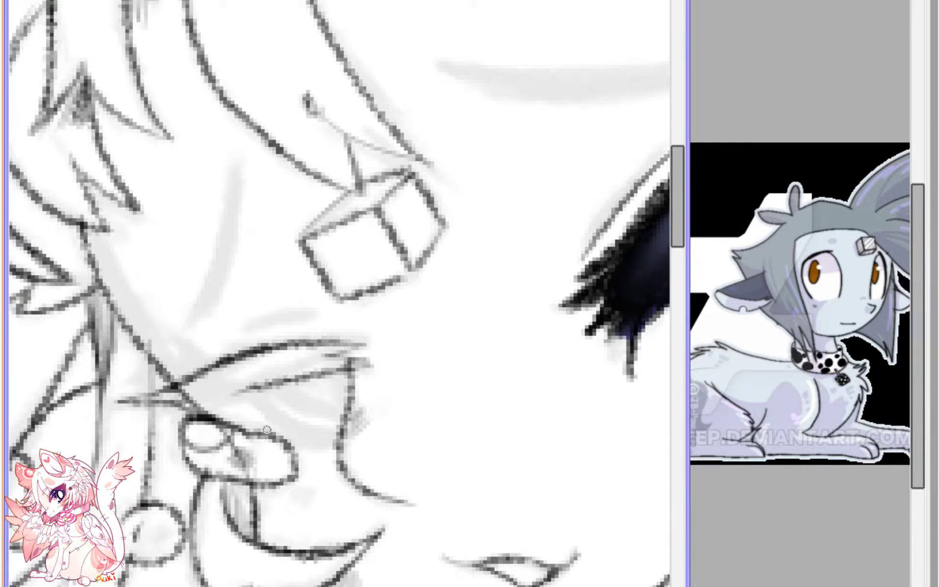
pyautogui.press('e')
pyautogui.moveTo(287, 386)
pyautogui.mouseDown()
pyautogui.moveTo(218, 393)
pyautogui.moveTo(272, 380)
pyautogui.mouseUp()
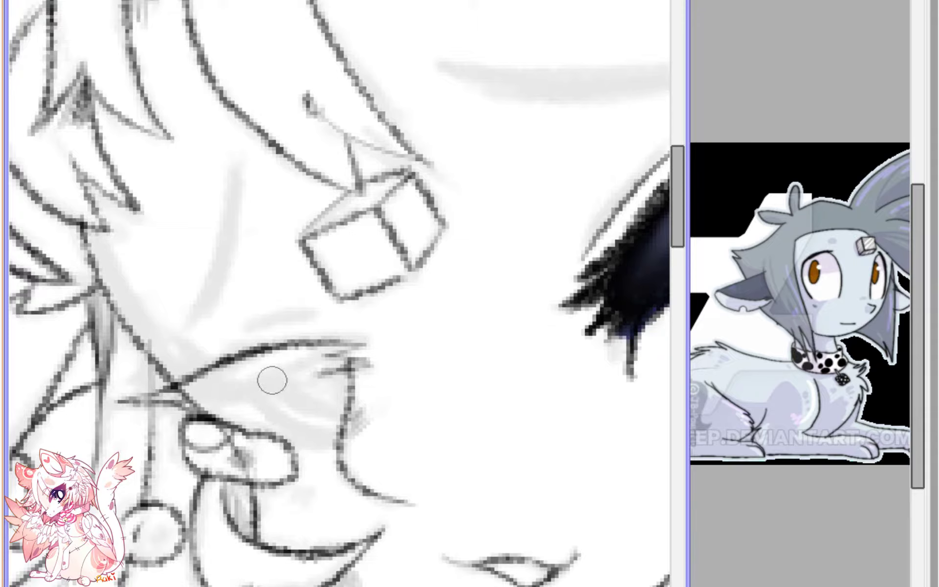
pyautogui.moveTo(328, 379); pyautogui.dragTo(288, 378)
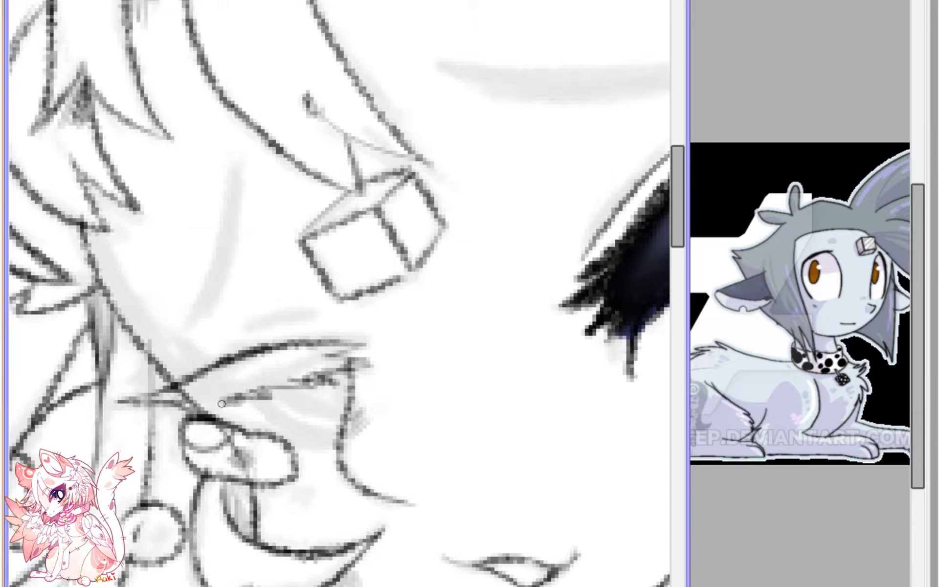
pyautogui.moveTo(221, 406); pyautogui.dragTo(244, 430)
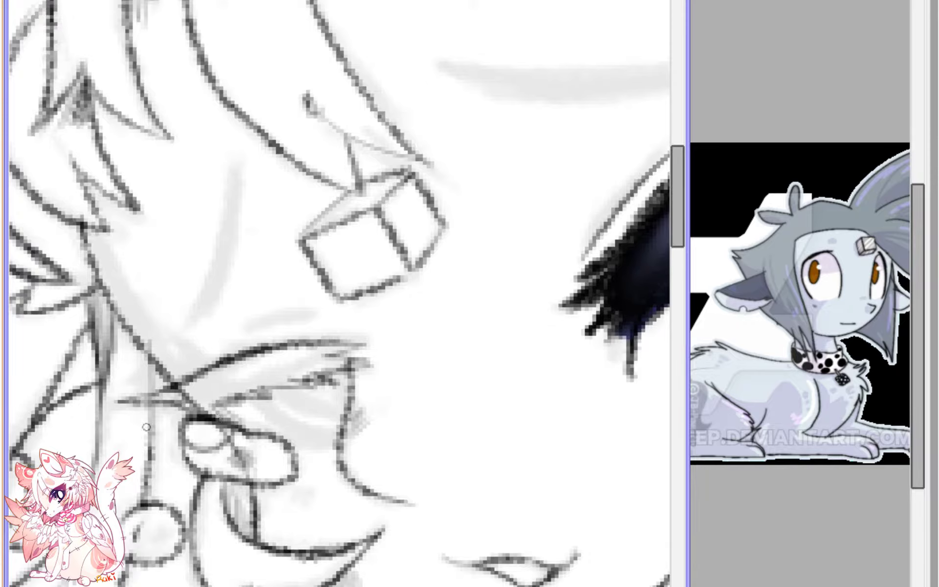
# - Fill the far eye's upper lid solid black and extend it to a pointed outer corner
pyautogui.moveTo(200, 403)
pyautogui.mouseDown()
pyautogui.moveTo(221, 415)
pyautogui.moveTo(188, 406)
pyautogui.moveTo(202, 392)
pyautogui.moveTo(150, 401)
pyautogui.moveTo(280, 363)
pyautogui.moveTo(198, 394)
pyautogui.moveTo(285, 397)
pyautogui.moveTo(245, 387)
pyautogui.moveTo(317, 385)
pyautogui.moveTo(305, 378)
pyautogui.moveTo(345, 369)
pyautogui.moveTo(307, 369)
pyautogui.moveTo(361, 367)
pyautogui.moveTo(304, 358)
pyautogui.moveTo(349, 350)
pyautogui.moveTo(299, 349)
pyautogui.moveTo(324, 351)
pyautogui.moveTo(199, 379)
pyautogui.moveTo(296, 366)
pyautogui.moveTo(256, 380)
pyautogui.moveTo(284, 380)
pyautogui.moveTo(236, 386)
pyautogui.moveTo(316, 357)
pyautogui.moveTo(291, 367)
pyautogui.moveTo(375, 364)
pyautogui.moveTo(268, 366)
pyautogui.mouseUp()
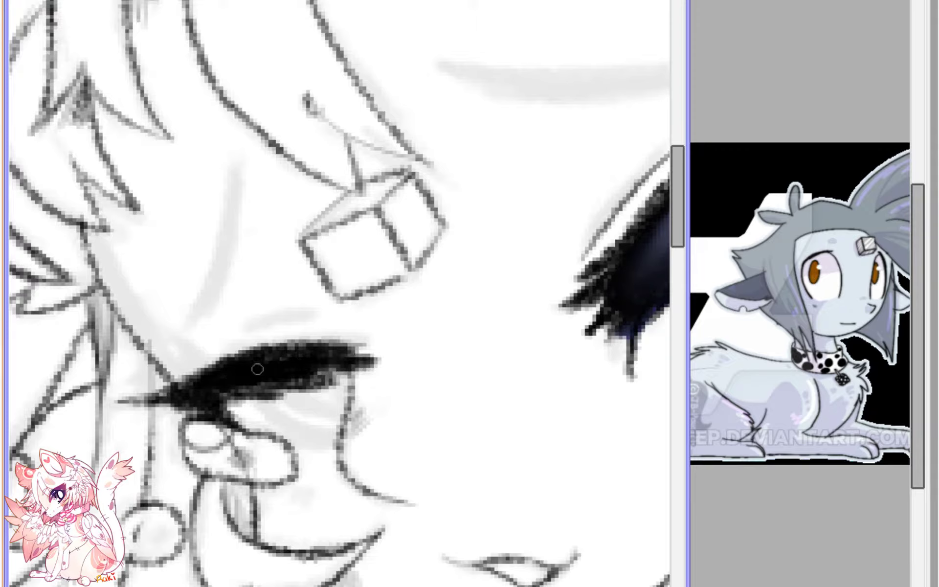
pyautogui.moveTo(200, 394)
pyautogui.mouseDown()
pyautogui.moveTo(346, 384)
pyautogui.moveTo(315, 369)
pyautogui.moveTo(369, 369)
pyautogui.mouseUp()
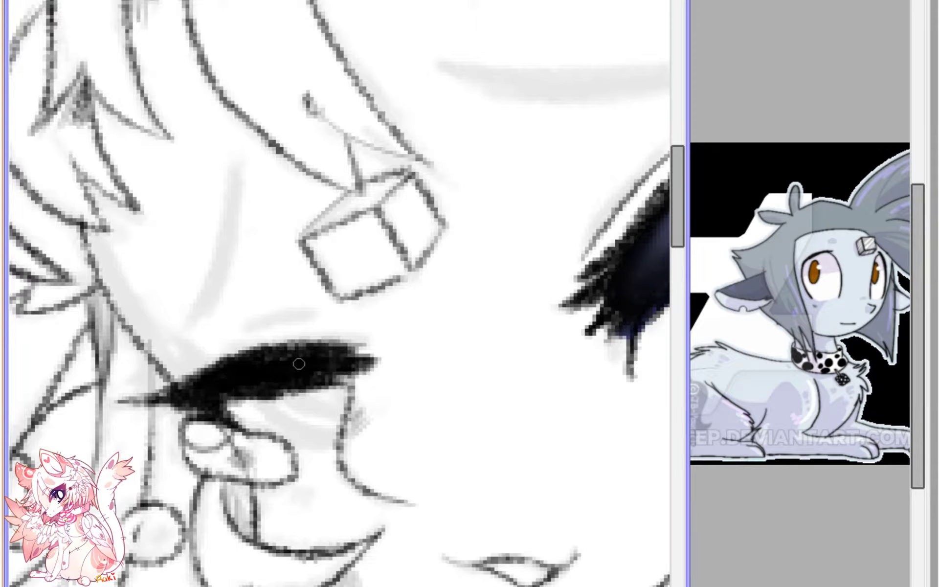
pyautogui.moveTo(178, 392)
pyautogui.mouseDown()
pyautogui.moveTo(146, 399)
pyautogui.moveTo(218, 412)
pyautogui.moveTo(201, 406)
pyautogui.moveTo(250, 437)
pyautogui.moveTo(238, 427)
pyautogui.moveTo(319, 453)
pyautogui.mouseUp()
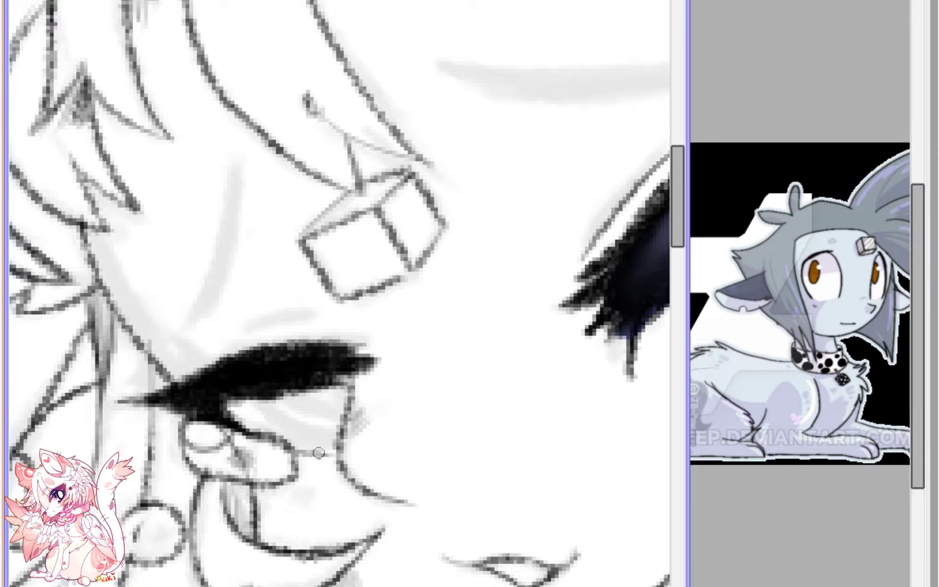
# - Lighten the middle of the black far eyelid and colour it navy, keeping dark edges around it
pyautogui.press('e')
pyautogui.moveTo(218, 381)
pyautogui.mouseDown()
pyautogui.moveTo(317, 365)
pyautogui.moveTo(214, 385)
pyautogui.moveTo(249, 368)
pyautogui.moveTo(290, 365)
pyautogui.moveTo(231, 378)
pyautogui.moveTo(306, 370)
pyautogui.moveTo(226, 387)
pyautogui.moveTo(318, 364)
pyautogui.moveTo(261, 367)
pyautogui.moveTo(336, 362)
pyautogui.moveTo(262, 367)
pyautogui.moveTo(199, 388)
pyautogui.moveTo(346, 341)
pyautogui.mouseUp()
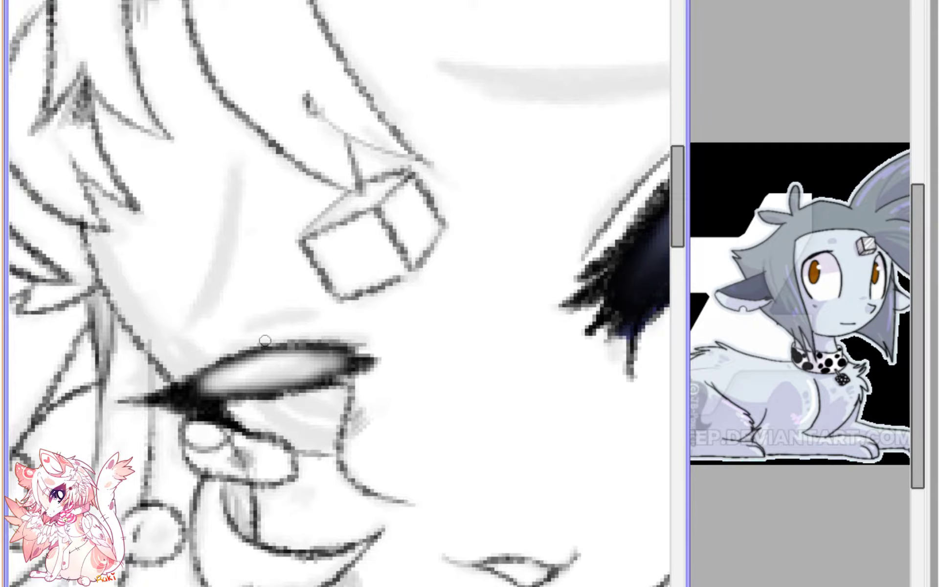
pyautogui.moveTo(207, 366)
pyautogui.mouseDown()
pyautogui.moveTo(247, 363)
pyautogui.moveTo(189, 392)
pyautogui.moveTo(243, 367)
pyautogui.moveTo(195, 379)
pyautogui.moveTo(264, 365)
pyautogui.moveTo(257, 359)
pyautogui.moveTo(346, 352)
pyautogui.moveTo(239, 363)
pyautogui.moveTo(215, 402)
pyautogui.moveTo(363, 371)
pyautogui.mouseUp()
pyautogui.moveTo(221, 386); pyautogui.dragTo(345, 374)
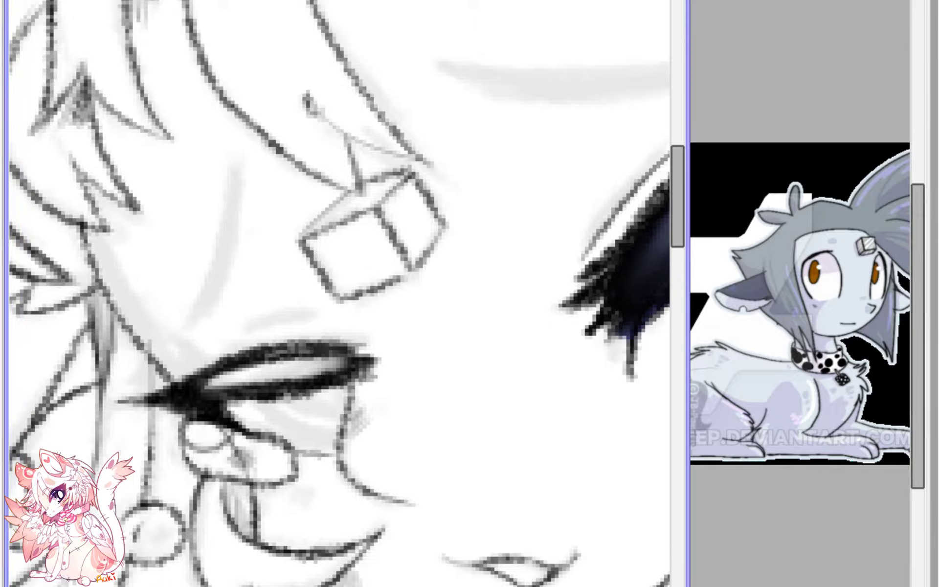
pyautogui.moveTo(210, 384)
pyautogui.mouseDown()
pyautogui.moveTo(272, 369)
pyautogui.moveTo(223, 384)
pyautogui.moveTo(301, 375)
pyautogui.moveTo(331, 356)
pyautogui.moveTo(245, 363)
pyautogui.moveTo(345, 354)
pyautogui.moveTo(194, 393)
pyautogui.moveTo(217, 426)
pyautogui.moveTo(199, 399)
pyautogui.moveTo(254, 377)
pyautogui.mouseUp()
pyautogui.hotkey('ctrl', 'z')
pyautogui.hotkey('ctrl', 'z')
pyautogui.moveTo(184, 399); pyautogui.dragTo(266, 429)
pyautogui.scroll(-8, 336, 357)
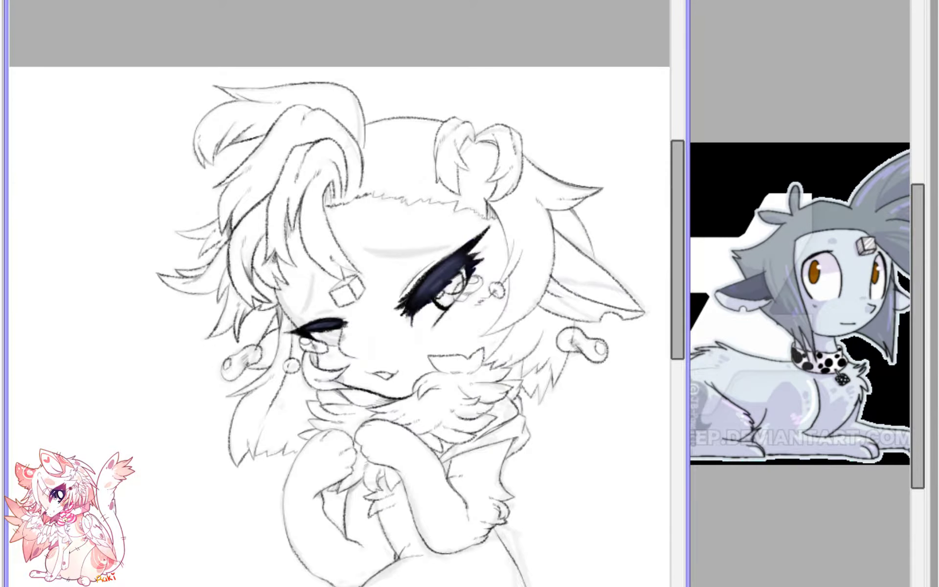
# - Draw the curved iris and pupil lines under the far eye's lid and add a small highlight ring beside them
pyautogui.press('h')
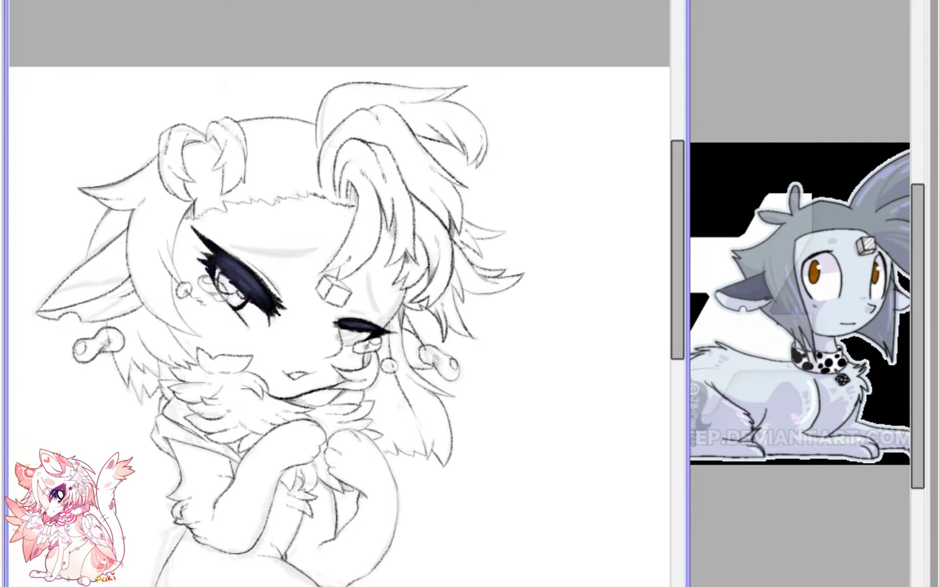
pyautogui.scroll(4, 341, 311)
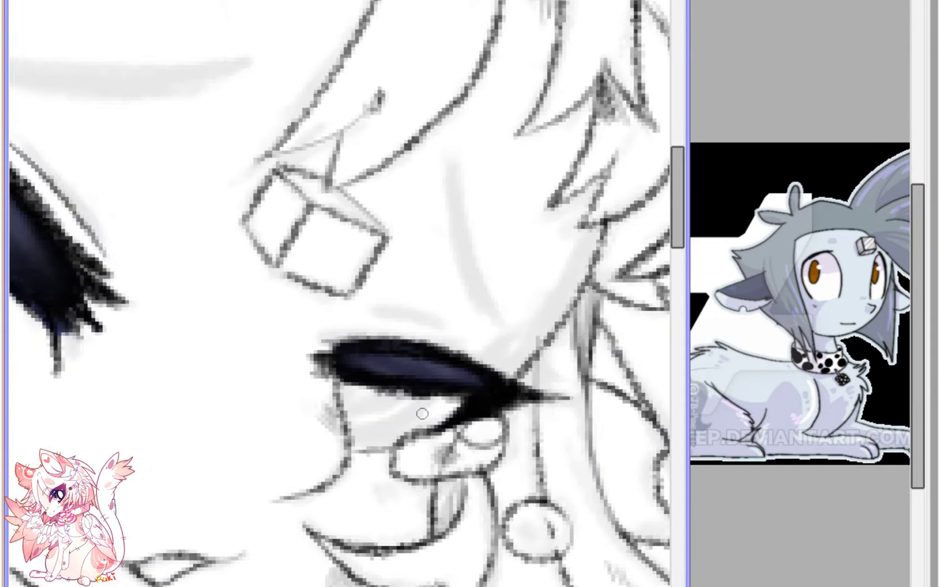
pyautogui.moveTo(430, 393)
pyautogui.mouseDown()
pyautogui.moveTo(378, 434)
pyautogui.moveTo(343, 443)
pyautogui.moveTo(390, 426)
pyautogui.moveTo(346, 444)
pyautogui.moveTo(400, 406)
pyautogui.moveTo(381, 402)
pyautogui.moveTo(357, 424)
pyautogui.moveTo(394, 424)
pyautogui.mouseUp()
pyautogui.moveTo(426, 397)
pyautogui.mouseDown()
pyautogui.moveTo(366, 441)
pyautogui.moveTo(398, 425)
pyautogui.moveTo(354, 442)
pyautogui.mouseUp()
pyautogui.moveTo(380, 402)
pyautogui.mouseDown()
pyautogui.moveTo(350, 428)
pyautogui.moveTo(372, 412)
pyautogui.mouseUp()
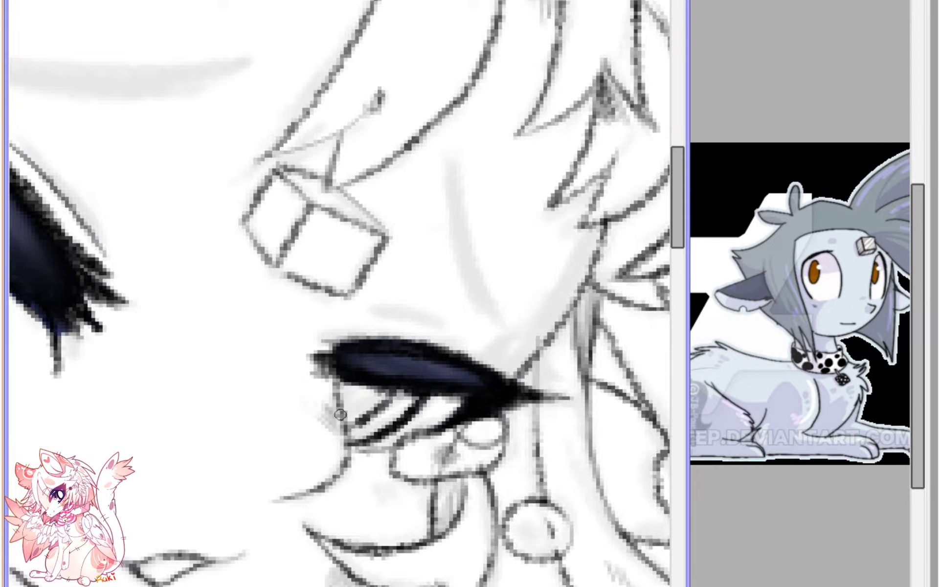
pyautogui.scroll(-7, 340, 414)
pyautogui.press('h')
pyautogui.scroll(2, 503, 232)
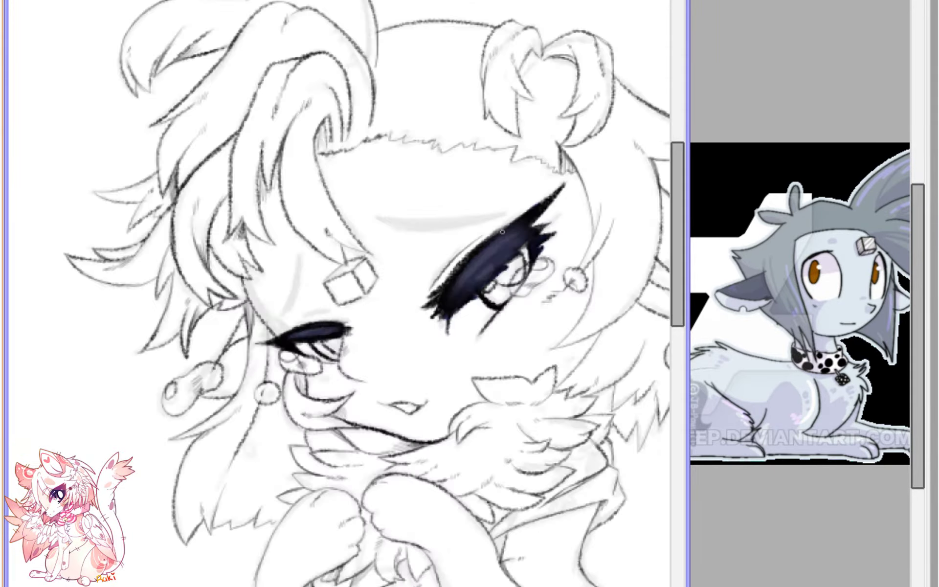
pyautogui.scroll(5, 502, 231)
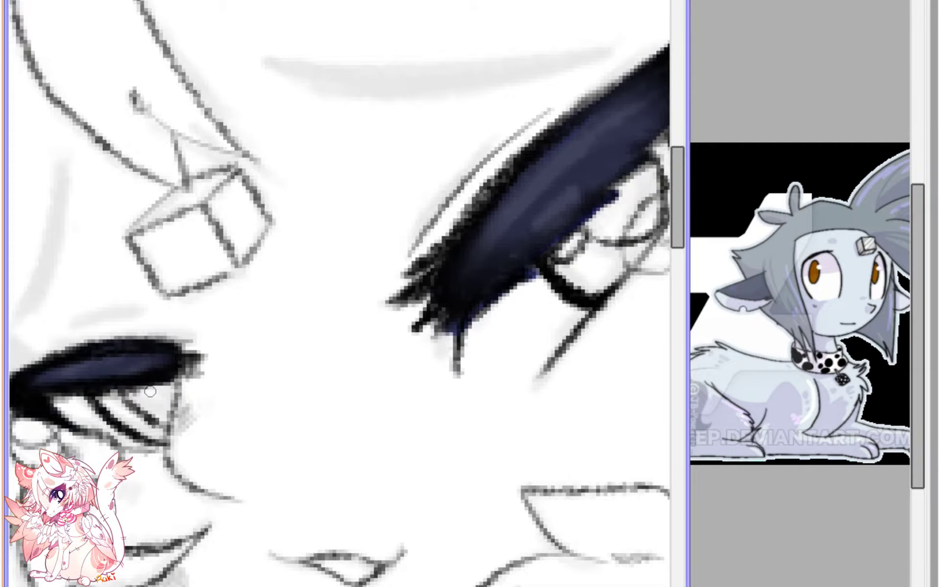
pyautogui.moveTo(113, 393)
pyautogui.mouseDown()
pyautogui.moveTo(104, 401)
pyautogui.moveTo(124, 398)
pyautogui.moveTo(112, 405)
pyautogui.mouseUp()
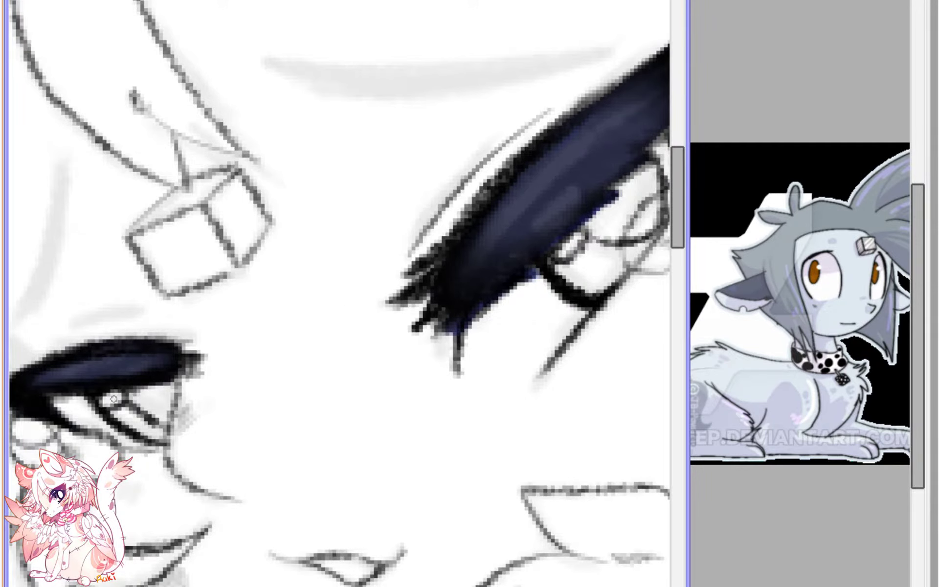
# - Shade the upper part of the near eye's iris with dark hatching just below the lid
pyautogui.moveTo(658, 297); pyautogui.dragTo(323, 385)
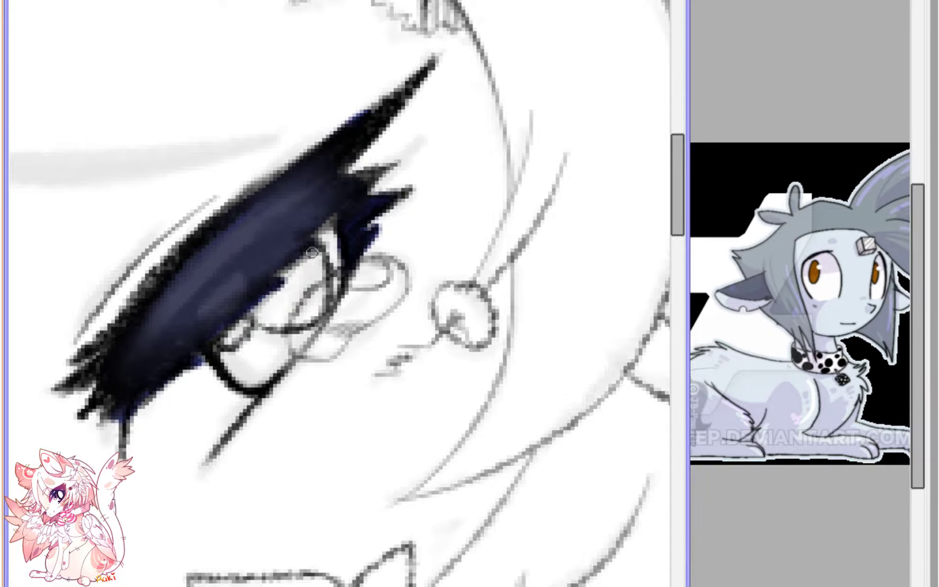
pyautogui.hotkey('ctrl', 'z')
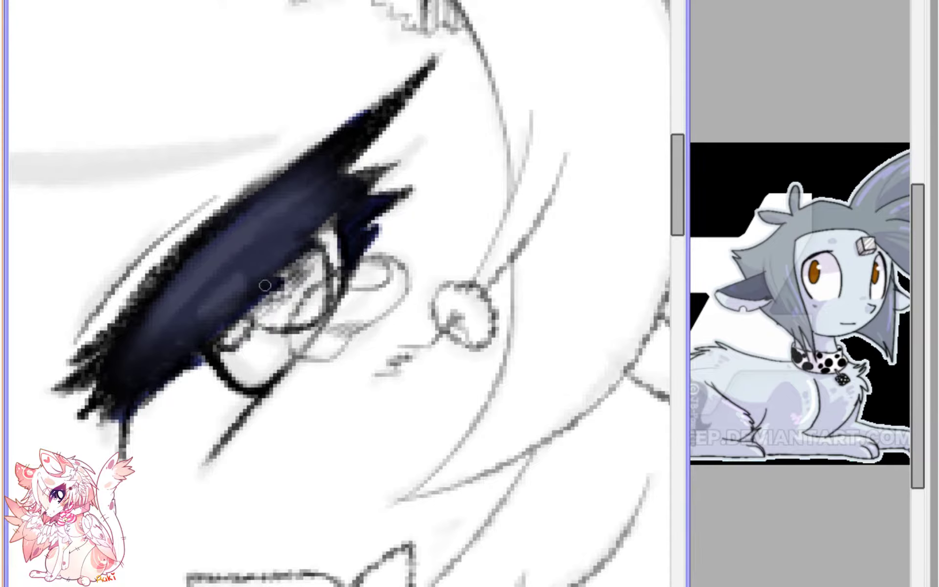
pyautogui.hotkey('ctrl', 'z')
pyautogui.moveTo(326, 233)
pyautogui.mouseDown()
pyautogui.moveTo(295, 273)
pyautogui.moveTo(293, 293)
pyautogui.moveTo(283, 285)
pyautogui.moveTo(267, 302)
pyautogui.mouseUp()
# - Shade the upper part of the far eye's iris with matching dark hatching below the lid
pyautogui.scroll(-4, 293, 274)
pyautogui.press('h')
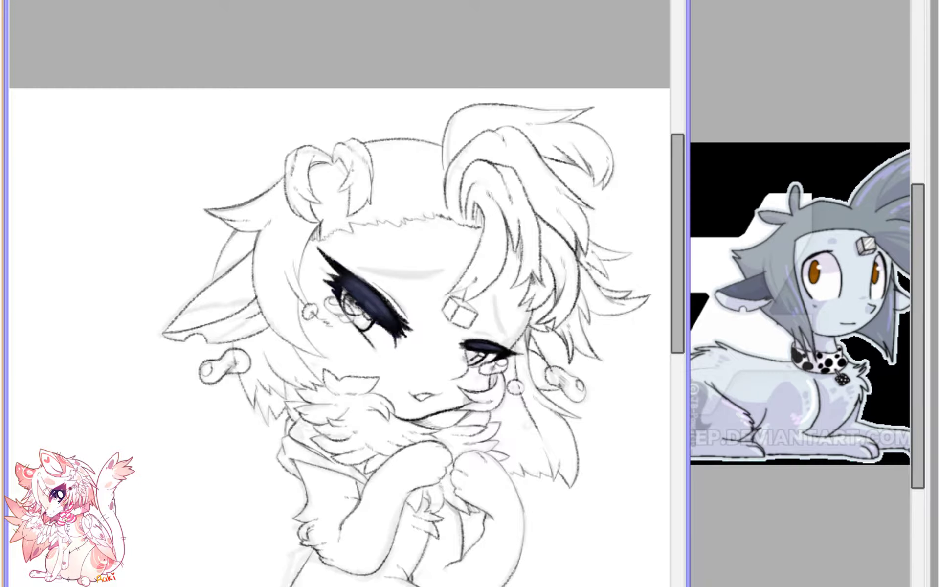
pyautogui.scroll(5, 515, 384)
pyautogui.moveTo(503, 390)
pyautogui.mouseDown()
pyautogui.moveTo(493, 400)
pyautogui.moveTo(522, 418)
pyautogui.moveTo(499, 350)
pyautogui.mouseUp()
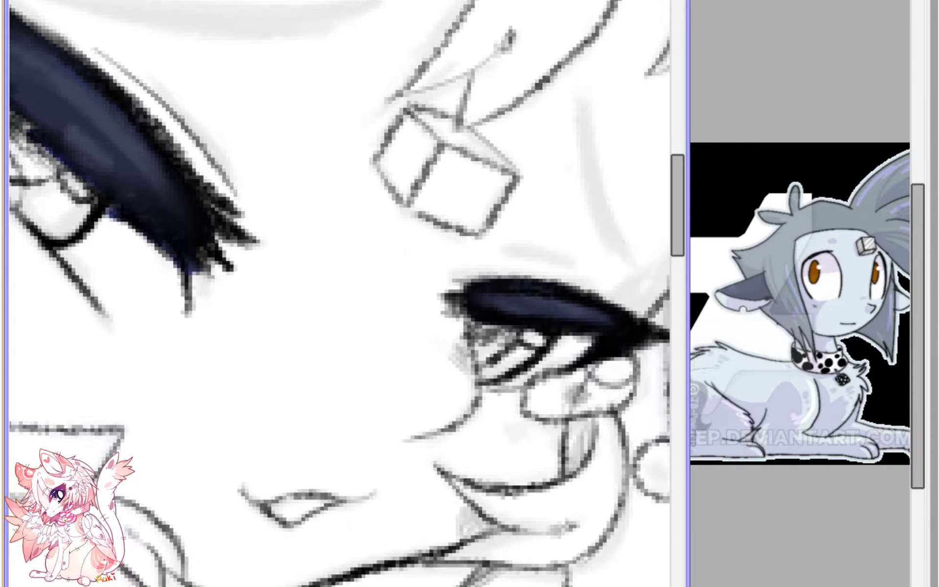
# - Add a cluster of tiny marks on the cheek just below the far eye
pyautogui.click(509, 430)
pyautogui.click(518, 433)
pyautogui.click(492, 439)
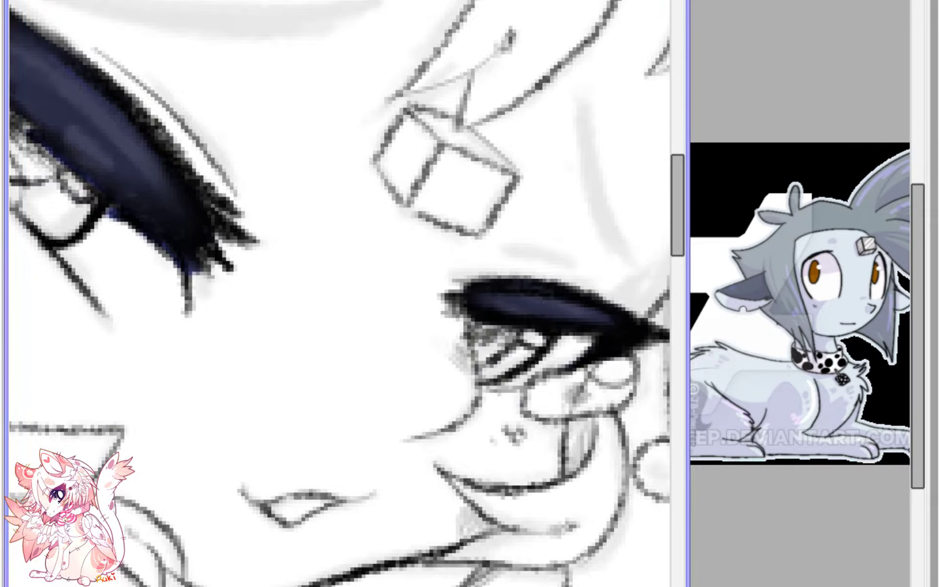
pyautogui.scroll(-5, 340, 305)
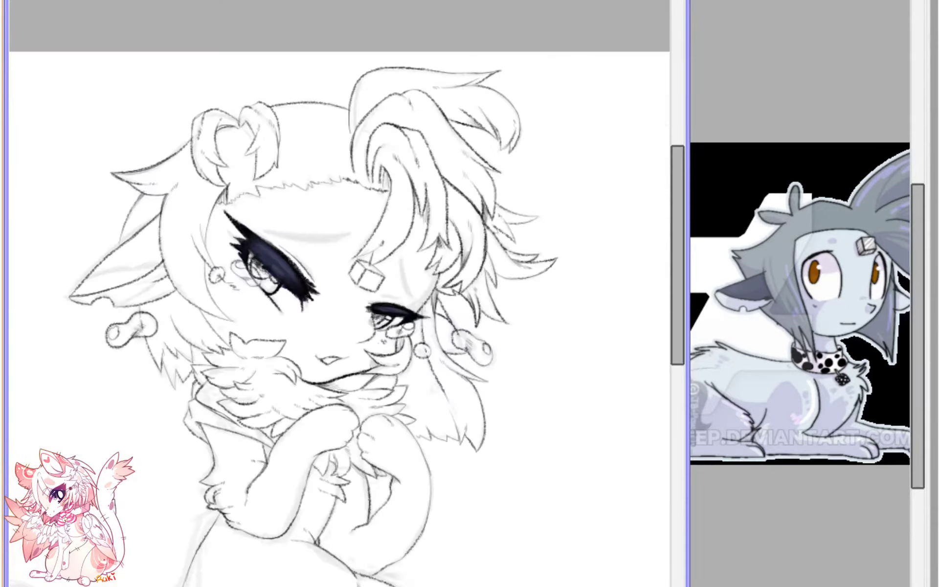
# - Outline the long, slim near eyebrow over its grey sketch mark, tapering both ends to points
pyautogui.press('h')
pyautogui.moveTo(445, 103); pyautogui.dragTo(419, 160)
pyautogui.scroll(4, 419, 160)
pyautogui.scroll(2, 419, 159)
pyautogui.moveTo(236, 252); pyautogui.dragTo(435, 254)
pyautogui.moveTo(378, 259); pyautogui.dragTo(478, 246)
pyautogui.moveTo(238, 252)
pyautogui.mouseDown()
pyautogui.moveTo(293, 275)
pyautogui.moveTo(338, 273)
pyautogui.moveTo(325, 276)
pyautogui.moveTo(465, 253)
pyautogui.mouseUp()
pyautogui.moveTo(391, 271); pyautogui.dragTo(488, 240)
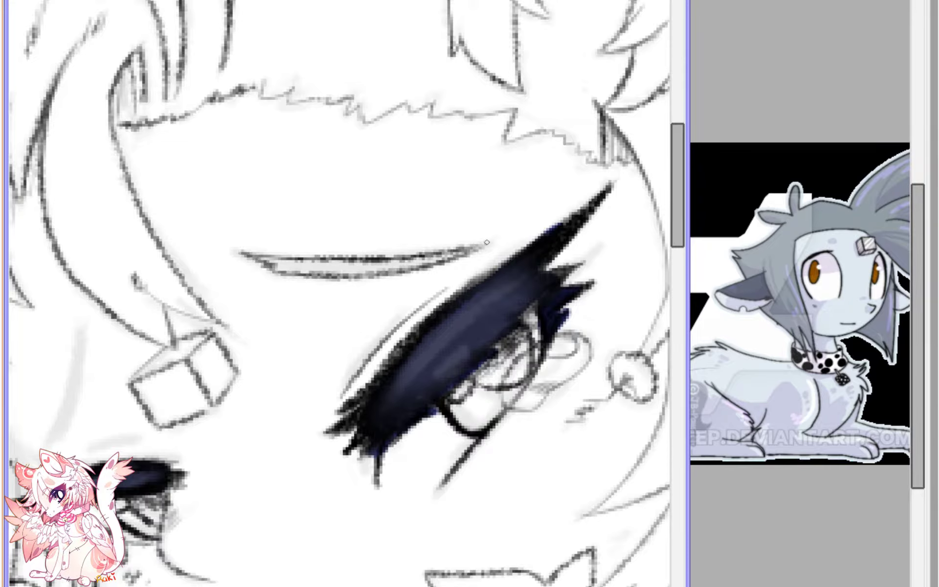
pyautogui.moveTo(414, 256)
pyautogui.mouseDown()
pyautogui.moveTo(496, 238)
pyautogui.moveTo(430, 263)
pyautogui.moveTo(337, 276)
pyautogui.moveTo(452, 230)
pyautogui.mouseUp()
# - Outline the narrow slanted far eyebrow and draw a short crease line above the far eyelid
pyautogui.moveTo(176, 330); pyautogui.dragTo(304, 319)
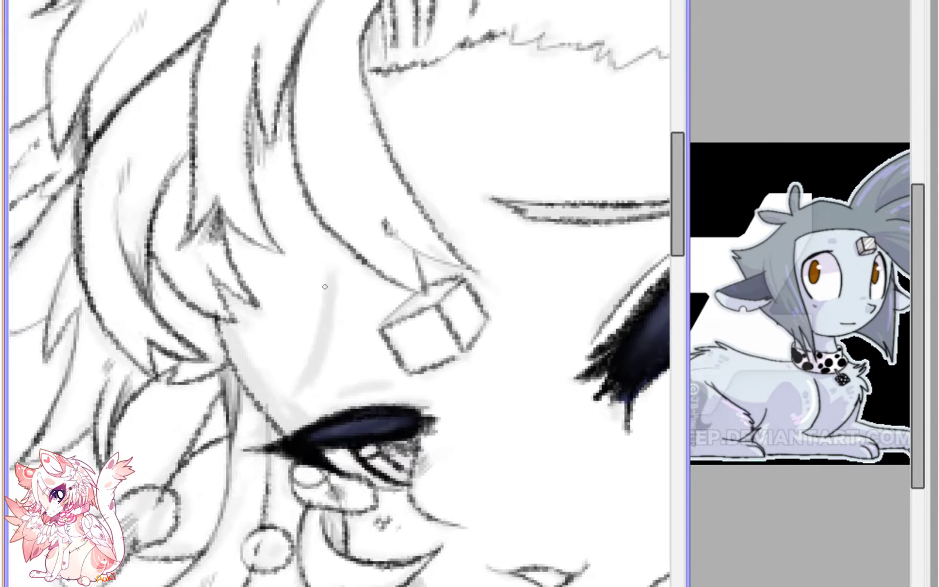
pyautogui.moveTo(330, 287)
pyautogui.mouseDown()
pyautogui.moveTo(328, 342)
pyautogui.moveTo(317, 371)
pyautogui.moveTo(311, 364)
pyautogui.mouseUp()
pyautogui.moveTo(325, 275); pyautogui.dragTo(282, 404)
pyautogui.moveTo(320, 281)
pyautogui.mouseDown()
pyautogui.moveTo(284, 399)
pyautogui.moveTo(405, 385)
pyautogui.mouseUp()
# - Draw a small circle below the hanging bead beside the far cheek
pyautogui.scroll(-7, 405, 385)
pyautogui.press('h')
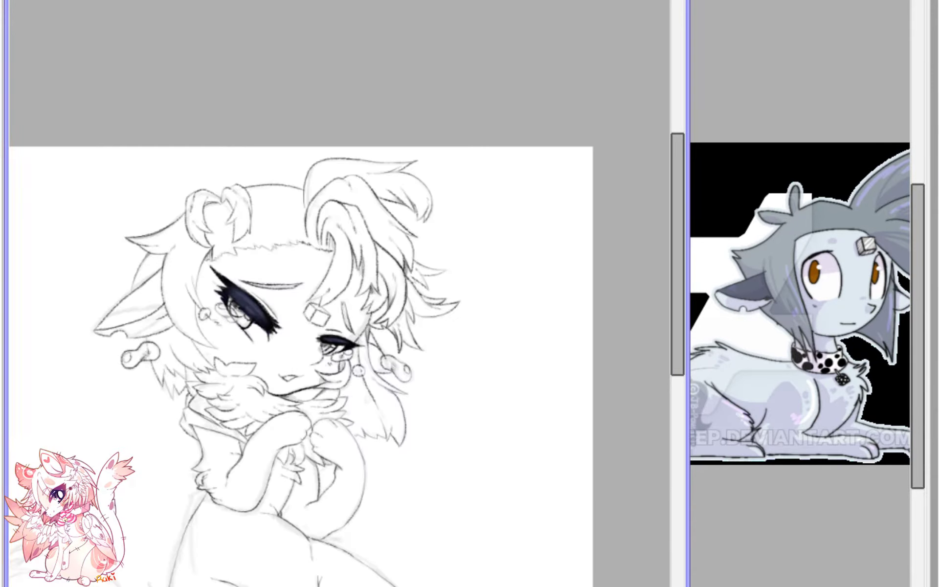
pyautogui.moveTo(293, 367)
pyautogui.mouseDown()
pyautogui.moveTo(382, 324)
pyautogui.moveTo(410, 348)
pyautogui.moveTo(441, 309)
pyautogui.moveTo(453, 178)
pyautogui.mouseUp()
pyautogui.press('h')
pyautogui.moveTo(313, 220)
pyautogui.mouseDown()
pyautogui.moveTo(455, 341)
pyautogui.moveTo(507, 358)
pyautogui.mouseUp()
pyautogui.scroll(5, 418, 429)
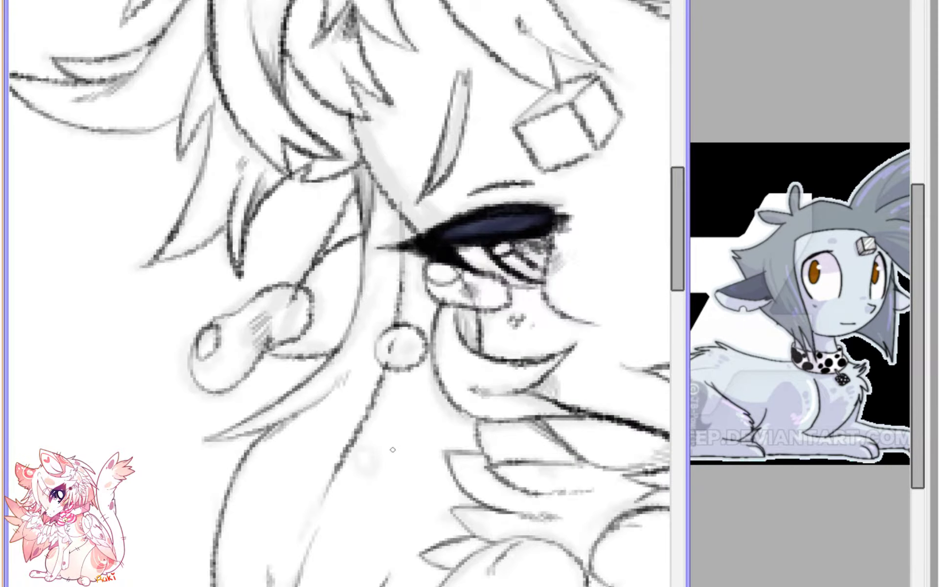
pyautogui.moveTo(392, 448)
pyautogui.mouseDown()
pyautogui.moveTo(407, 458)
pyautogui.moveTo(390, 460)
pyautogui.mouseUp()
# - Draw a small ring with an inner highlight curve between the near ear's bone-shaped earring and the cheek hair
pyautogui.scroll(-5, 394, 331)
pyautogui.press('h')
pyautogui.moveTo(127, 293); pyautogui.dragTo(398, 304)
pyautogui.scroll(5, 398, 304)
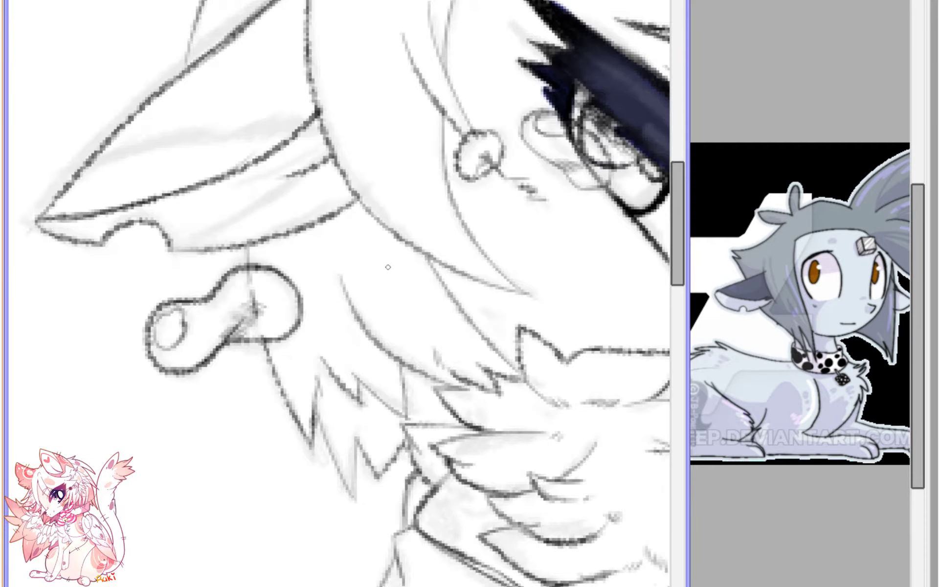
pyautogui.moveTo(371, 262)
pyautogui.mouseDown()
pyautogui.moveTo(395, 283)
pyautogui.moveTo(390, 251)
pyautogui.moveTo(374, 260)
pyautogui.moveTo(378, 252)
pyautogui.moveTo(373, 270)
pyautogui.moveTo(388, 251)
pyautogui.mouseUp()
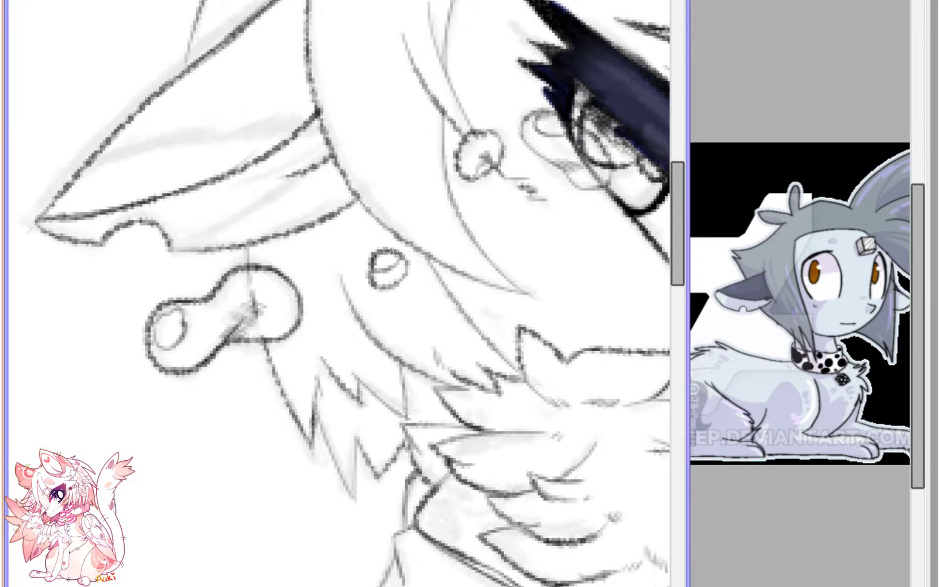
# - Draw three small scattered circles on the near cheek below the eye
pyautogui.scroll(-4, 387, 277)
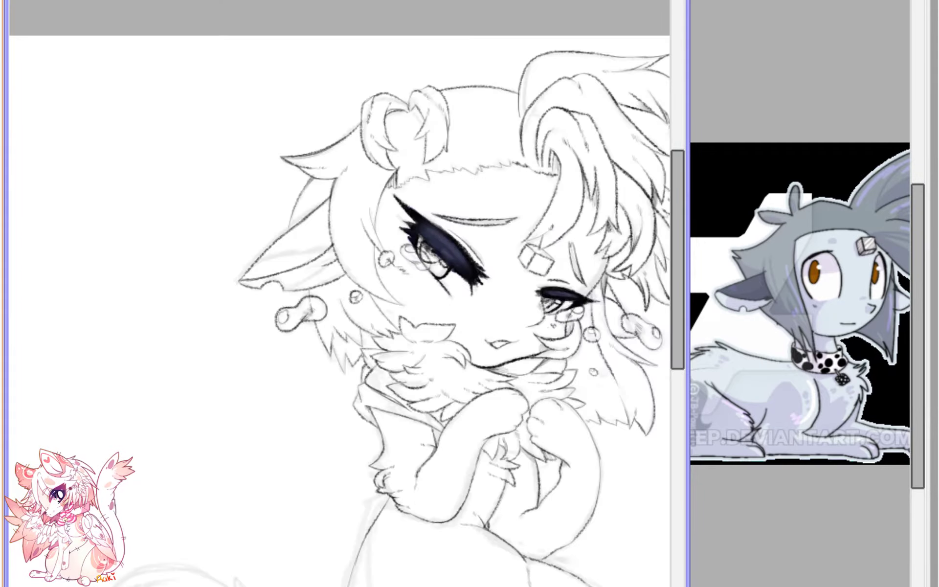
pyautogui.press('h')
pyautogui.scroll(5, 502, 346)
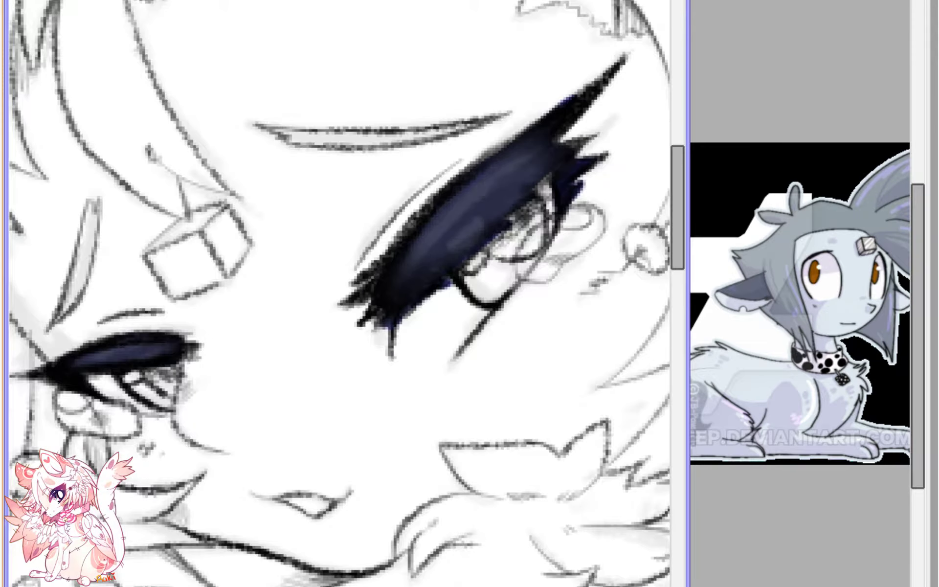
pyautogui.moveTo(541, 357)
pyautogui.mouseDown()
pyautogui.moveTo(509, 351)
pyautogui.moveTo(495, 364)
pyautogui.moveTo(512, 355)
pyautogui.mouseUp()
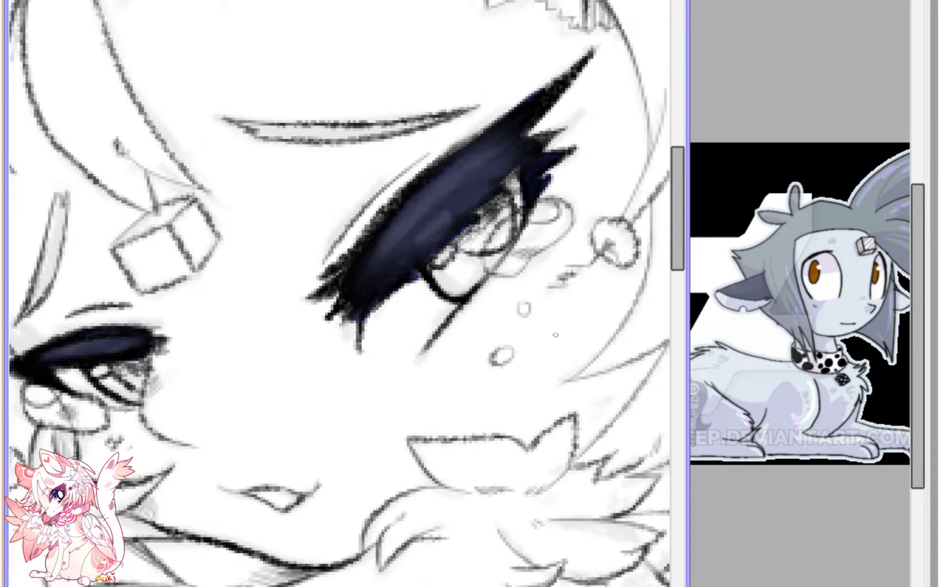
pyautogui.moveTo(550, 381); pyautogui.dragTo(551, 375)
# - Draw a second small circle between the hanging bead and the existing circle beside the far cheek
pyautogui.scroll(-5, 550, 375)
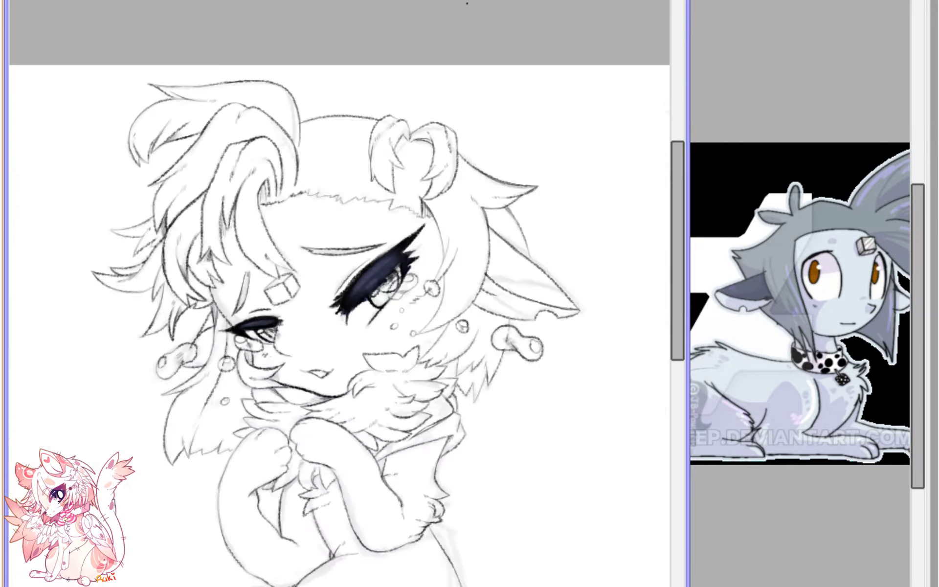
pyautogui.press('h')
pyautogui.moveTo(522, 444); pyautogui.dragTo(464, 345)
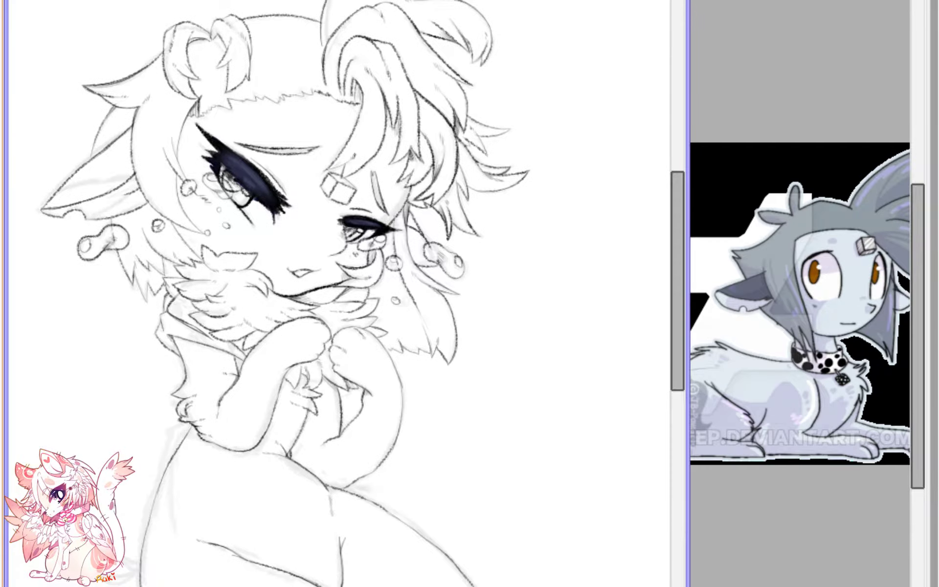
pyautogui.scroll(2, 465, 345)
pyautogui.scroll(2, 464, 346)
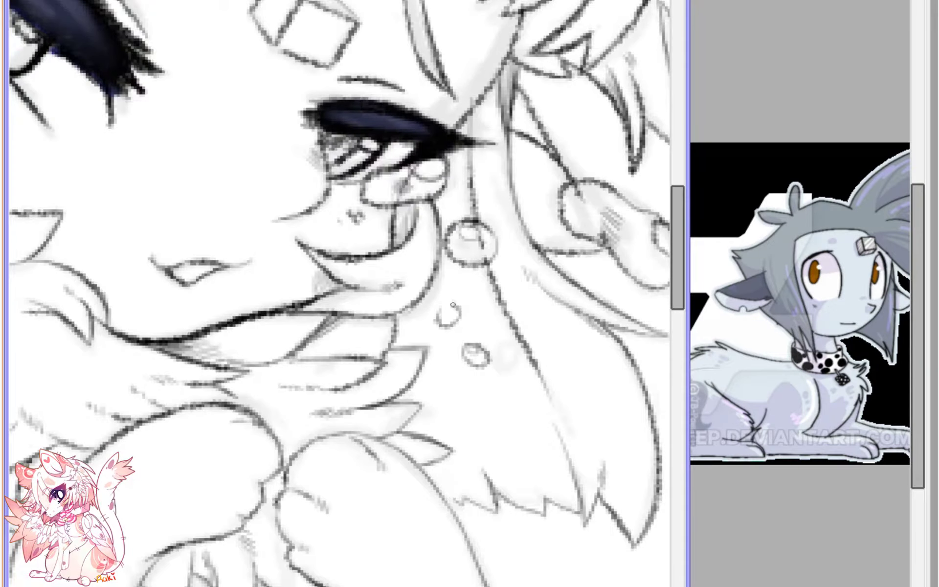
pyautogui.scroll(-5, 443, 308)
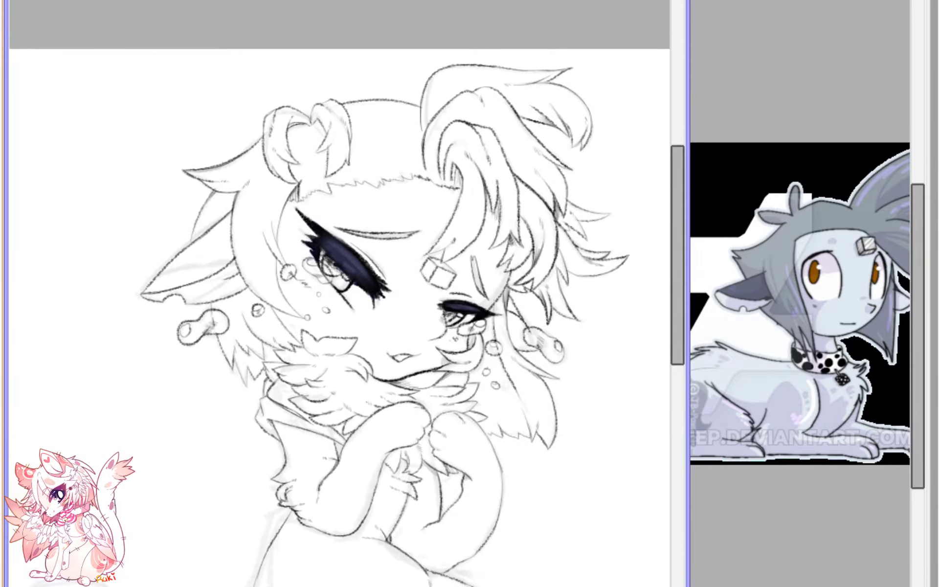
# - Draw a pointed fur tuft where the tail's upper edge meets the hip, with a doubled curved line beneath it
pyautogui.press('h')
pyautogui.moveTo(343, 317)
pyautogui.mouseDown()
pyautogui.moveTo(473, 214)
pyautogui.moveTo(571, 19)
pyautogui.moveTo(390, 1)
pyautogui.moveTo(321, 120)
pyautogui.mouseUp()
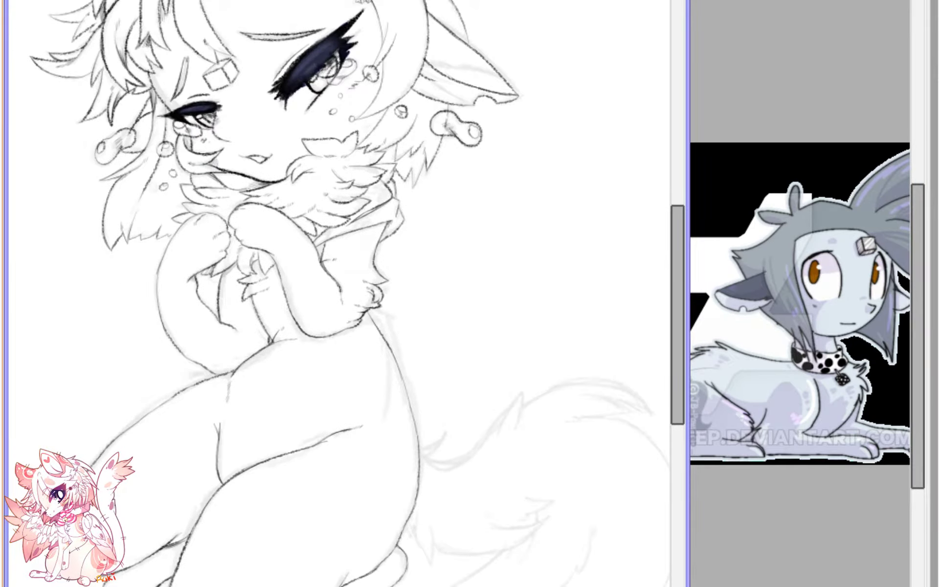
pyautogui.press('h')
pyautogui.moveTo(156, 379); pyautogui.dragTo(348, 320)
pyautogui.scroll(4, 348, 320)
pyautogui.scroll(1, 360, 324)
pyautogui.moveTo(589, 467)
pyautogui.mouseDown()
pyautogui.moveTo(361, 324)
pyautogui.moveTo(496, 469)
pyautogui.mouseUp()
pyautogui.scroll(1, 360, 323)
pyautogui.moveTo(393, 360); pyautogui.dragTo(508, 410)
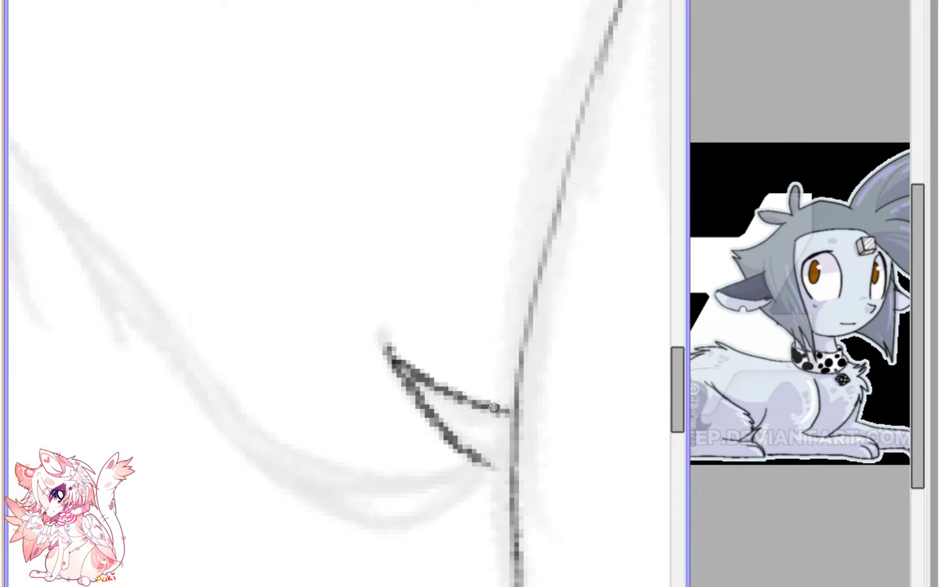
pyautogui.moveTo(479, 468)
pyautogui.mouseDown()
pyautogui.moveTo(474, 478)
pyautogui.moveTo(344, 480)
pyautogui.moveTo(324, 493)
pyautogui.moveTo(419, 495)
pyautogui.moveTo(484, 464)
pyautogui.moveTo(342, 505)
pyautogui.moveTo(289, 474)
pyautogui.moveTo(370, 520)
pyautogui.mouseUp()
pyautogui.scroll(-8, 453, 461)
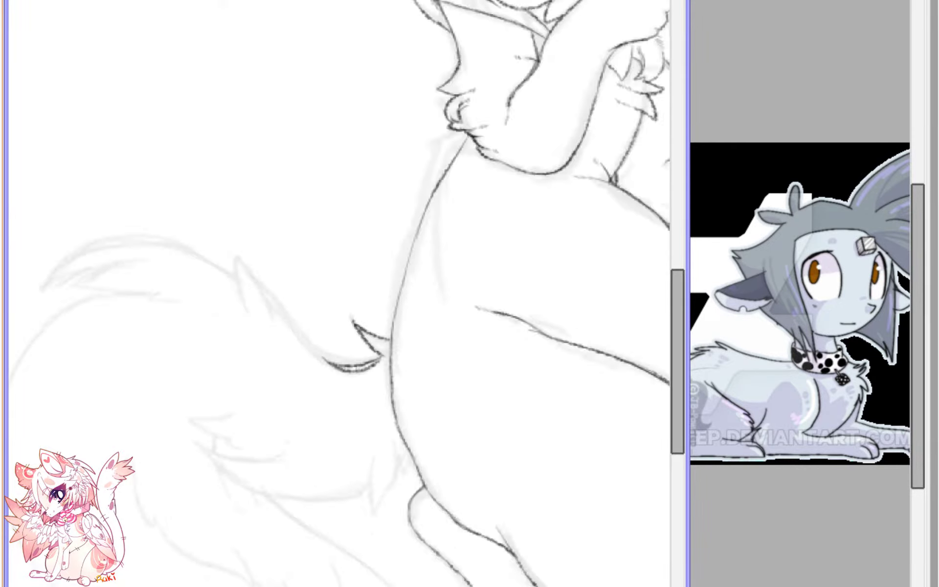
pyautogui.scroll(5, 294, 425)
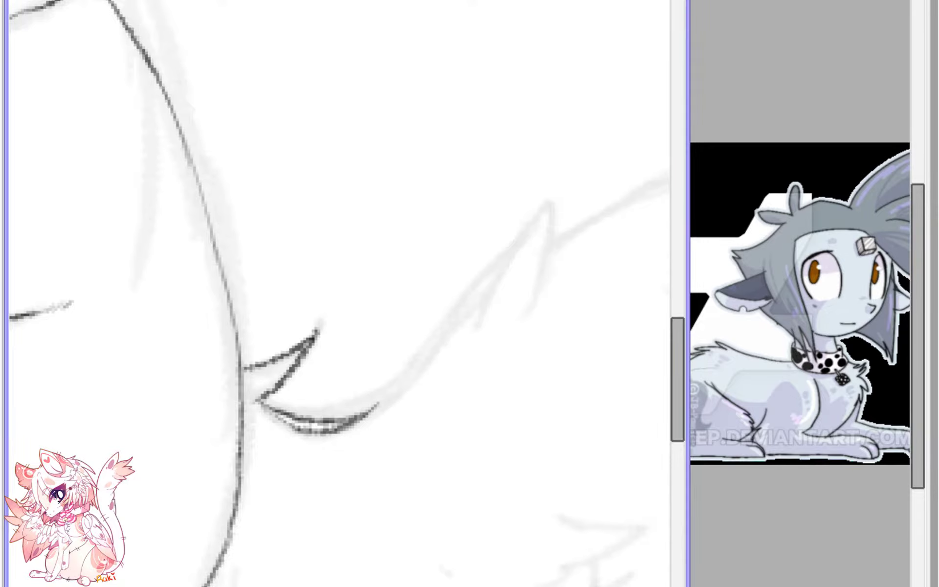
# - Draw one long and one short fur spike on the tail's underside next to the hip and hind leg
pyautogui.scroll(-3, 340, 313)
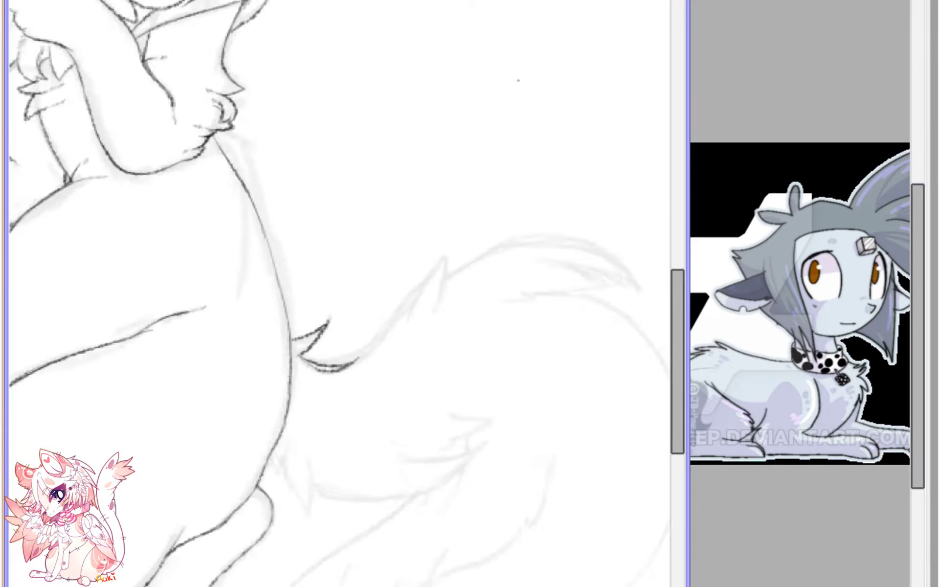
pyautogui.moveTo(279, 208); pyautogui.dragTo(401, 378)
pyautogui.press('h')
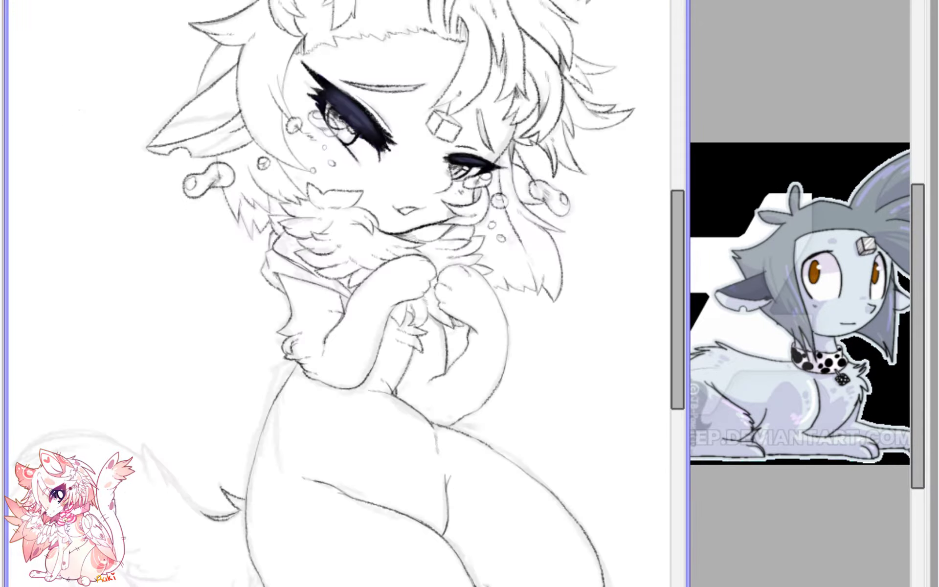
pyautogui.moveTo(229, 375); pyautogui.dragTo(449, 213)
pyautogui.scroll(5, 361, 245)
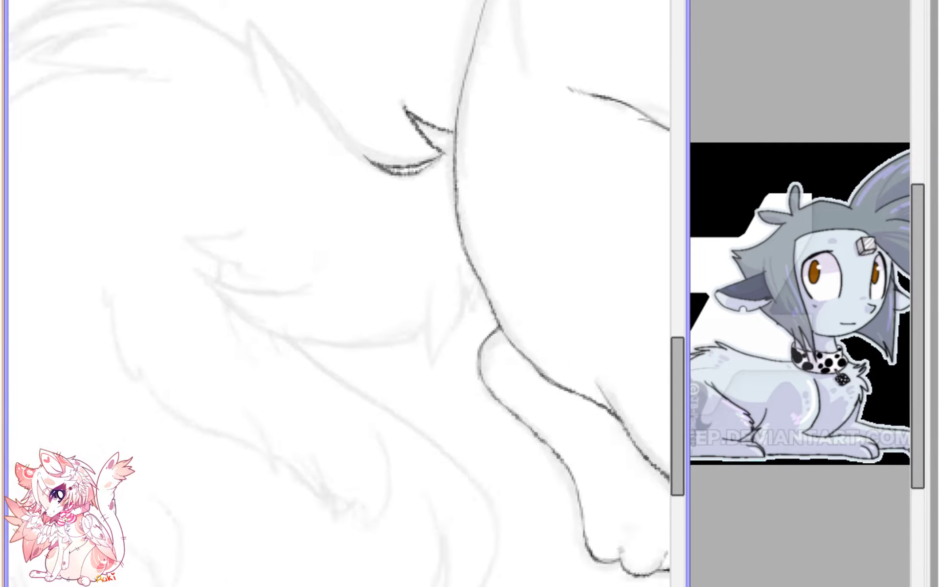
pyautogui.moveTo(370, 125); pyautogui.dragTo(345, 357)
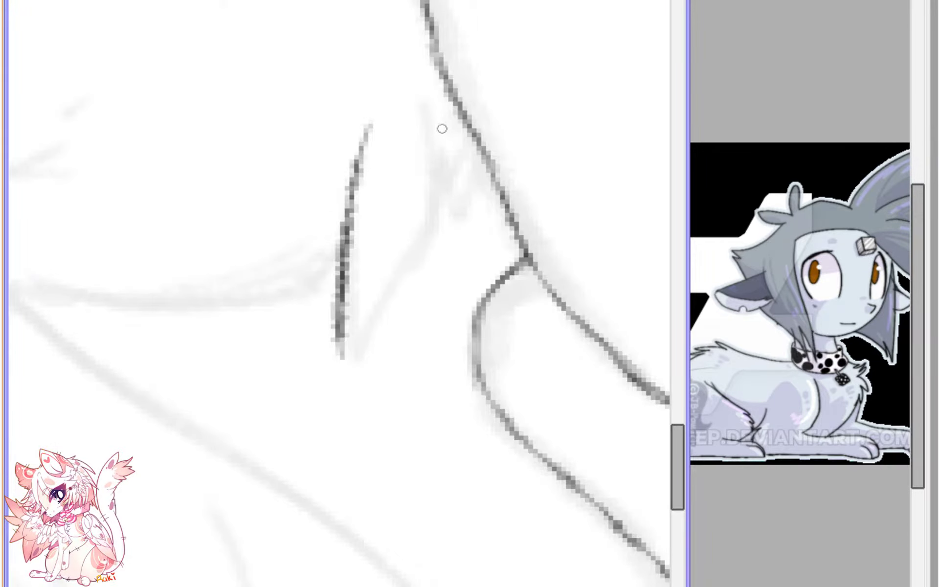
pyautogui.moveTo(435, 108)
pyautogui.mouseDown()
pyautogui.moveTo(343, 354)
pyautogui.moveTo(313, 374)
pyautogui.mouseUp()
pyautogui.moveTo(438, 148)
pyautogui.mouseDown()
pyautogui.moveTo(458, 214)
pyautogui.moveTo(479, 147)
pyautogui.mouseUp()
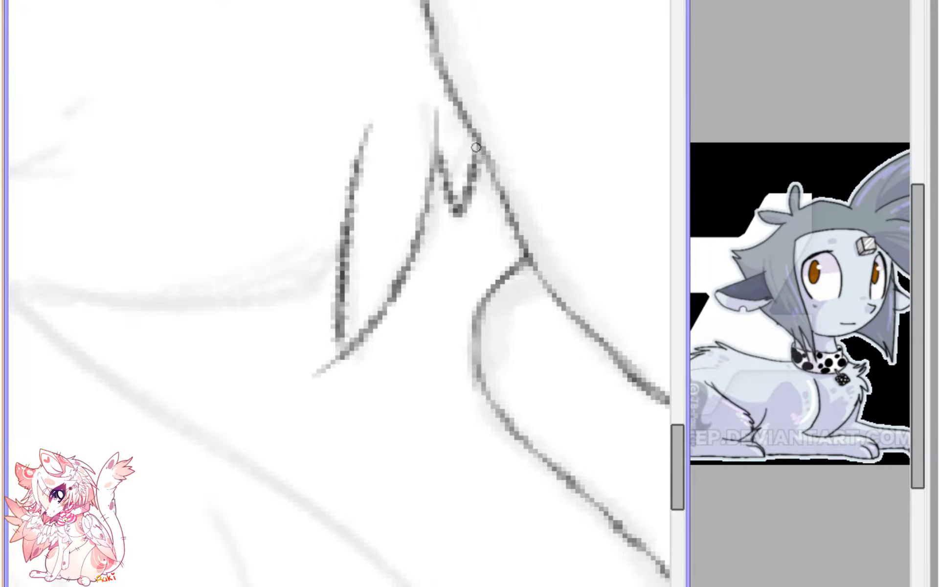
pyautogui.moveTo(352, 350); pyautogui.dragTo(326, 363)
pyautogui.moveTo(338, 320); pyautogui.dragTo(346, 347)
pyautogui.scroll(-3, 328, 347)
# - Trace the upper pointed fur tip in the middle of the tail, with a short curved strand beneath it
pyautogui.scroll(2, 293, 321)
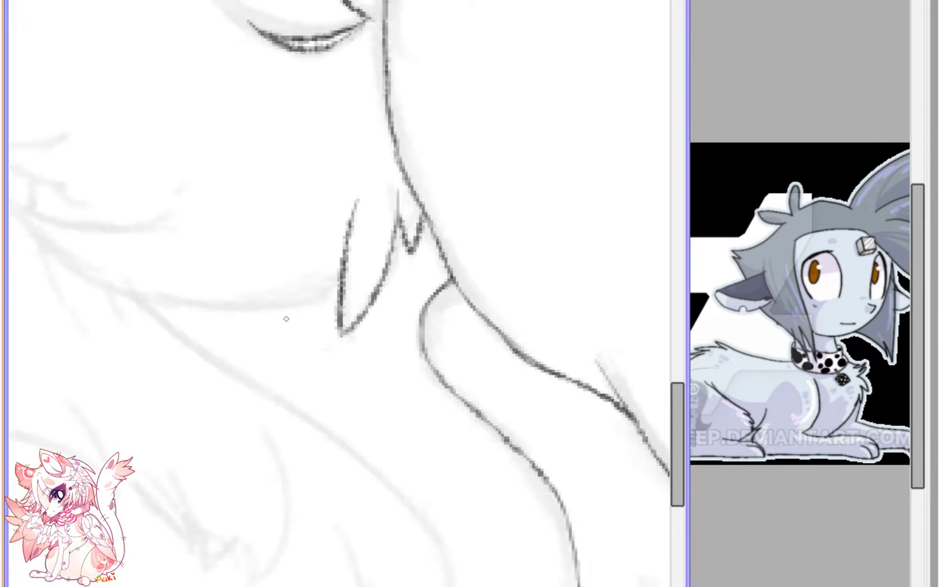
pyautogui.moveTo(102, 282); pyautogui.dragTo(397, 400)
pyautogui.moveTo(273, 193)
pyautogui.mouseDown()
pyautogui.moveTo(156, 201)
pyautogui.moveTo(340, 258)
pyautogui.mouseUp()
pyautogui.hotkey('ctrl', 'z')
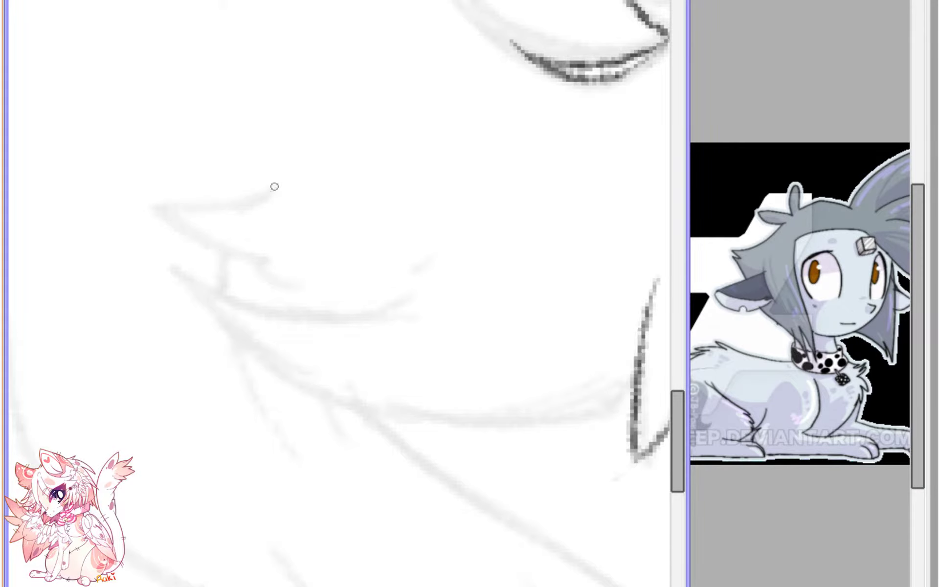
pyautogui.moveTo(272, 186)
pyautogui.mouseDown()
pyautogui.moveTo(186, 231)
pyautogui.moveTo(333, 240)
pyautogui.mouseUp()
pyautogui.moveTo(249, 259)
pyautogui.mouseDown()
pyautogui.moveTo(262, 272)
pyautogui.moveTo(363, 283)
pyautogui.moveTo(325, 251)
pyautogui.moveTo(226, 250)
pyautogui.moveTo(154, 208)
pyautogui.moveTo(257, 195)
pyautogui.mouseUp()
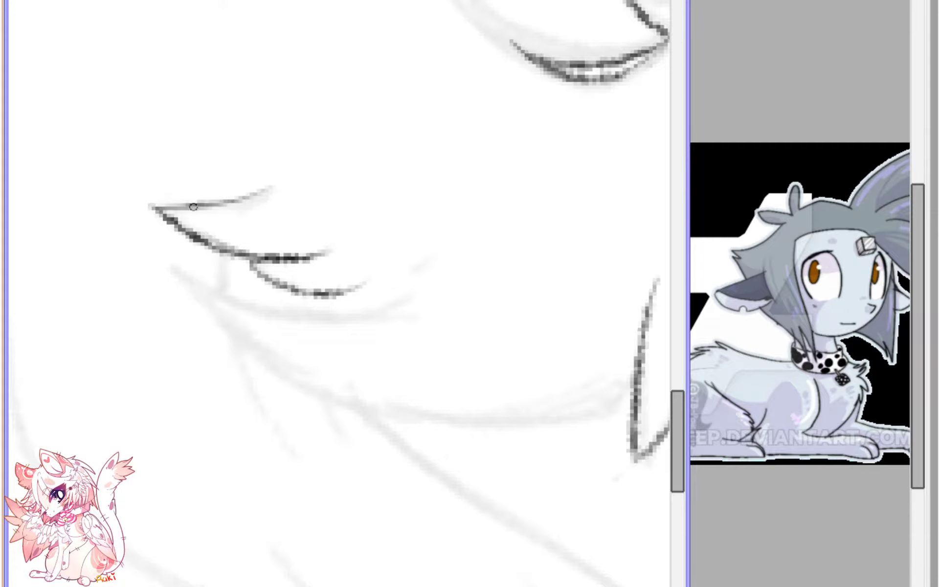
pyautogui.moveTo(194, 207); pyautogui.dragTo(289, 187)
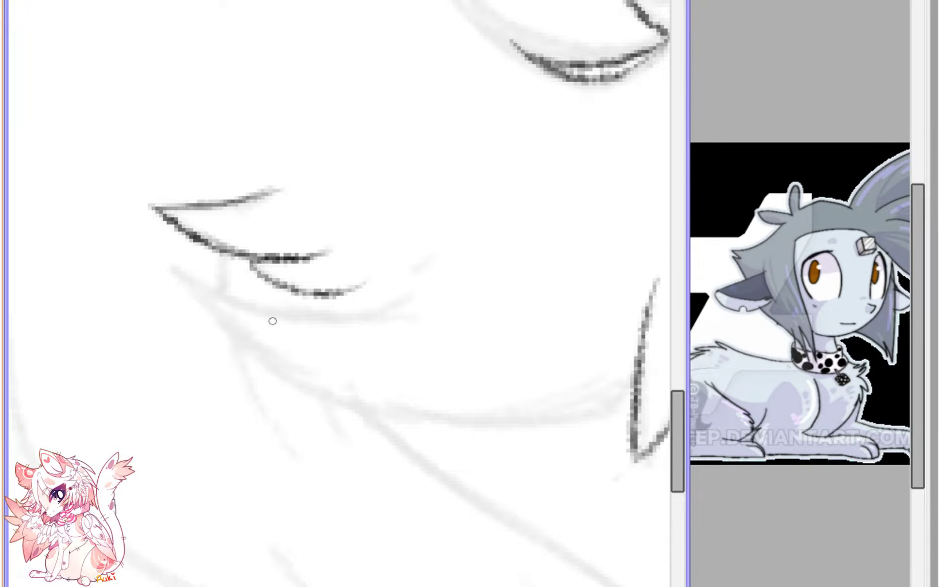
# - Trace the second pointed fur tip and extend its lower edge along the tail's underside toward the long spike
pyautogui.moveTo(174, 277); pyautogui.dragTo(443, 291)
pyautogui.moveTo(173, 285)
pyautogui.mouseDown()
pyautogui.moveTo(329, 366)
pyautogui.moveTo(174, 286)
pyautogui.mouseUp()
pyautogui.moveTo(136, 257)
pyautogui.mouseDown()
pyautogui.moveTo(355, 338)
pyautogui.moveTo(442, 337)
pyautogui.moveTo(507, 312)
pyautogui.mouseUp()
pyautogui.moveTo(381, 188)
pyautogui.mouseDown()
pyautogui.moveTo(431, 220)
pyautogui.moveTo(409, 297)
pyautogui.mouseUp()
pyautogui.hotkey('ctrl', 'z')
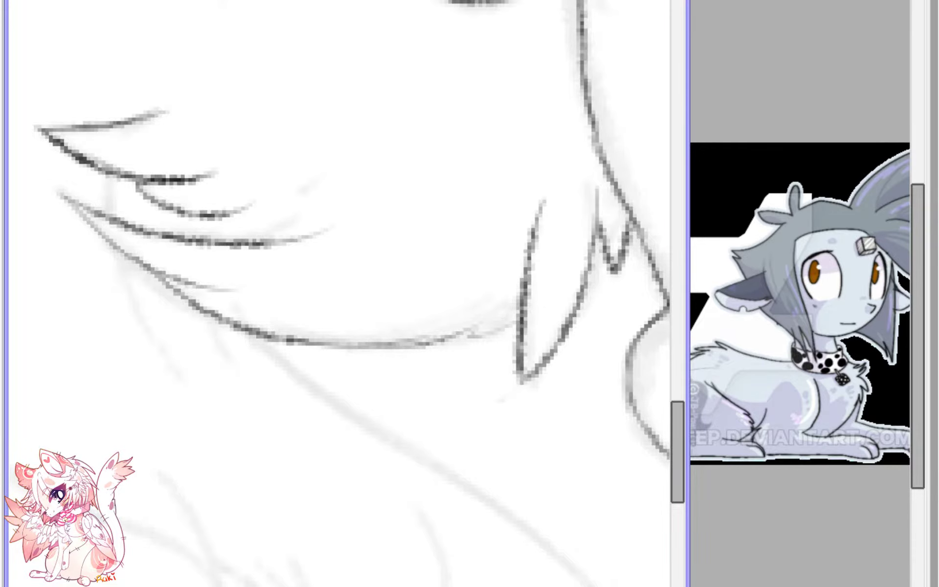
pyautogui.moveTo(319, 98)
pyautogui.mouseDown()
pyautogui.moveTo(388, 249)
pyautogui.moveTo(448, 245)
pyautogui.mouseUp()
pyautogui.hotkey('ctrl', 'z')
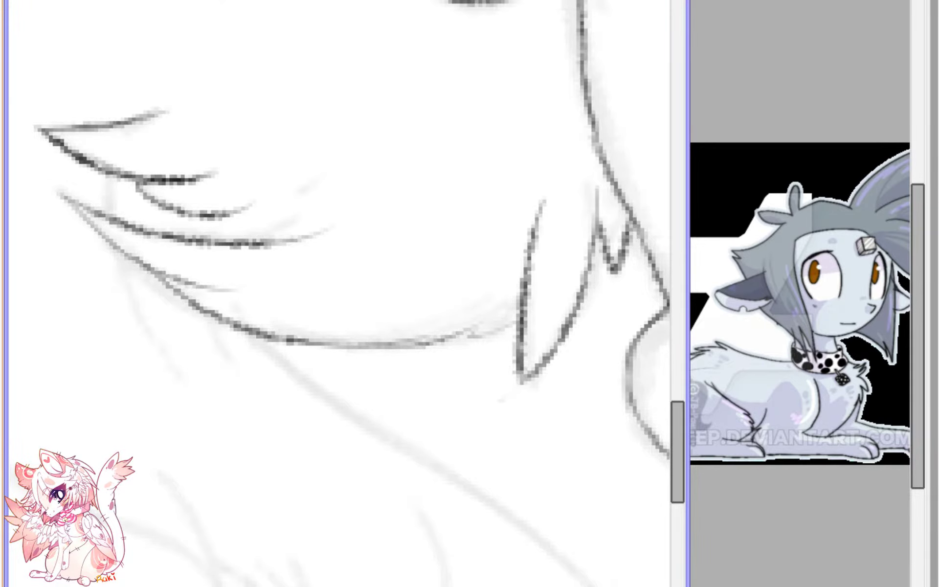
# - Trace the tail's upper edge from the base tuft up to the pointed fur tip over the sketch
pyautogui.moveTo(293, 98)
pyautogui.mouseDown()
pyautogui.moveTo(467, 288)
pyautogui.moveTo(565, 471)
pyautogui.moveTo(516, 530)
pyautogui.mouseUp()
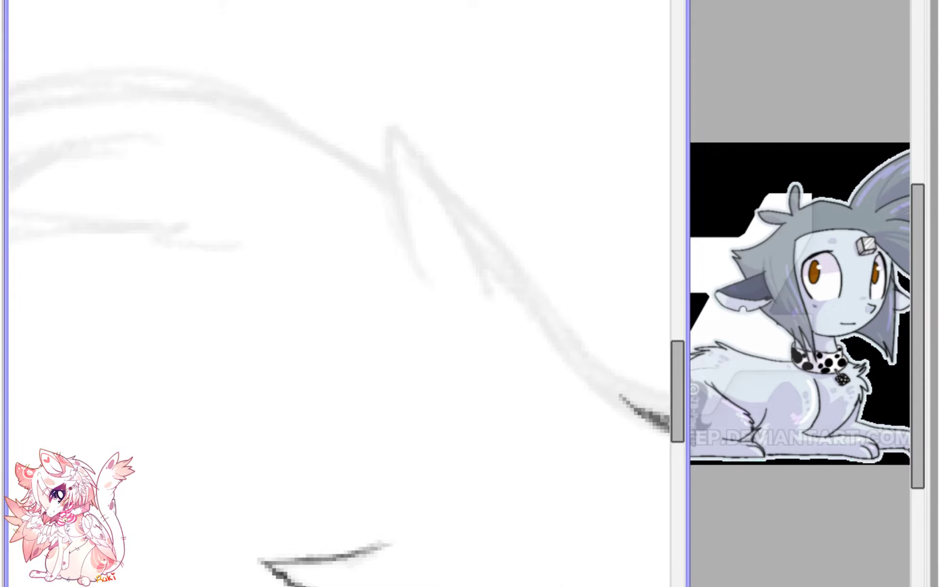
pyautogui.press('h')
pyautogui.scroll(-2, 375, 63)
pyautogui.scroll(1, 254, 313)
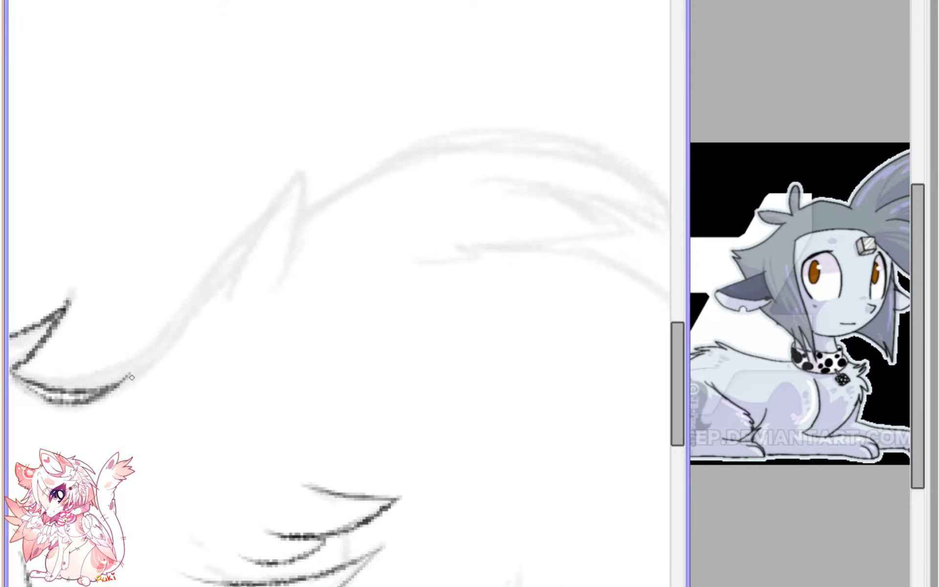
pyautogui.moveTo(118, 385)
pyautogui.mouseDown()
pyautogui.moveTo(183, 324)
pyautogui.moveTo(308, 168)
pyautogui.moveTo(284, 287)
pyautogui.mouseUp()
pyautogui.moveTo(278, 199)
pyautogui.mouseDown()
pyautogui.moveTo(238, 272)
pyautogui.moveTo(234, 302)
pyautogui.mouseUp()
# - Add a short inner strand beside the upper fur tip and strengthen the tail contour leading to it
pyautogui.scroll(1, 267, 228)
pyautogui.moveTo(217, 208)
pyautogui.mouseDown()
pyautogui.moveTo(196, 235)
pyautogui.moveTo(215, 208)
pyautogui.moveTo(198, 233)
pyautogui.moveTo(187, 228)
pyautogui.moveTo(168, 282)
pyautogui.moveTo(134, 327)
pyautogui.moveTo(146, 311)
pyautogui.mouseUp()
pyautogui.press('[')
pyautogui.press('[')
pyautogui.press('[')
pyautogui.press('[')
pyautogui.press('n')
pyautogui.moveTo(116, 346); pyautogui.dragTo(184, 268)
pyautogui.moveTo(129, 326)
pyautogui.mouseDown()
pyautogui.moveTo(214, 235)
pyautogui.moveTo(179, 276)
pyautogui.mouseUp()
pyautogui.scroll(-3, 150, 307)
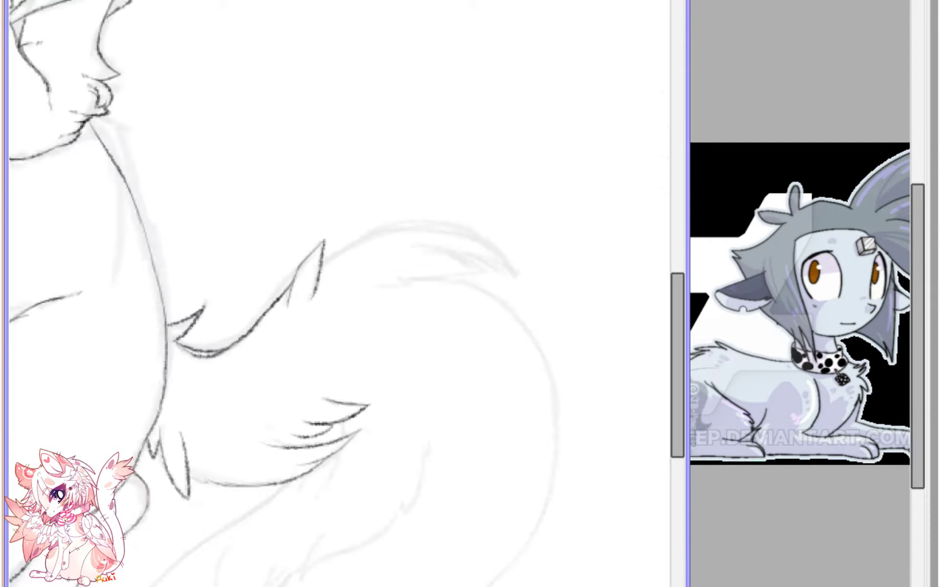
# - Connect the two middle fur tips with a short line and draw a short curved strand below the lower one
pyautogui.scroll(-1, 340, 293)
pyautogui.press('h')
pyautogui.moveTo(395, 429); pyautogui.dragTo(464, 389)
pyautogui.scroll(2, 327, 228)
pyautogui.scroll(1, 326, 228)
pyautogui.moveTo(176, 254); pyautogui.dragTo(241, 216)
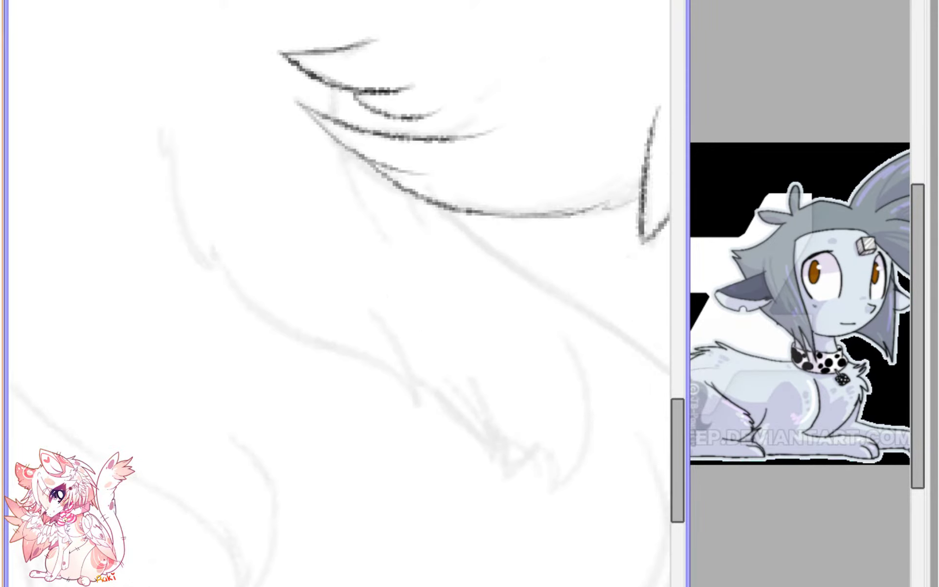
pyautogui.scroll(1, 339, 87)
pyautogui.moveTo(335, 11)
pyautogui.mouseDown()
pyautogui.moveTo(334, 57)
pyautogui.moveTo(391, 184)
pyautogui.mouseUp()
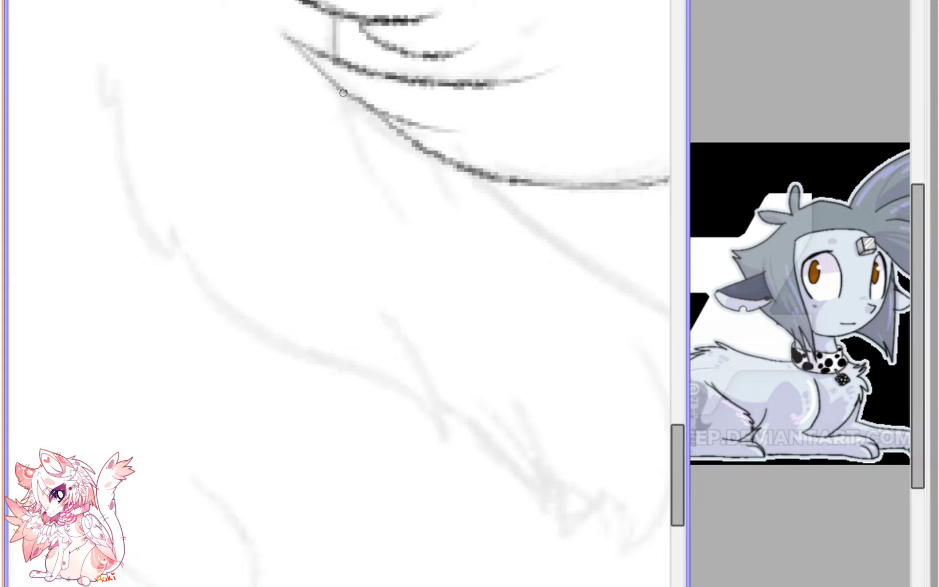
pyautogui.moveTo(344, 94); pyautogui.dragTo(378, 166)
pyautogui.scroll(-4, 375, 151)
# - Trace the tail's long outer curve from its underside around the bend to the bottom point
pyautogui.press('h')
pyautogui.moveTo(380, 268); pyautogui.dragTo(431, 255)
pyautogui.scroll(2, 442, 218)
pyautogui.scroll(1, 388, 204)
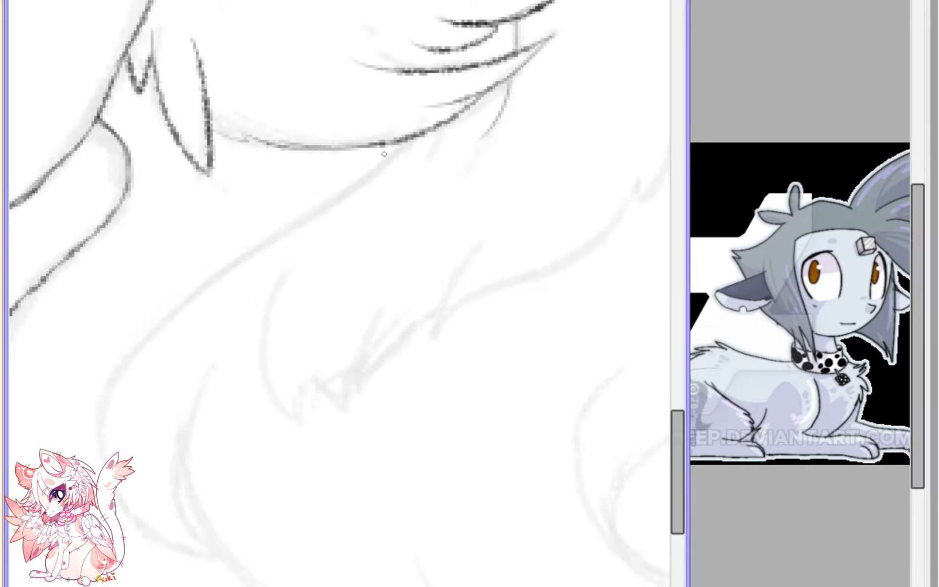
pyautogui.moveTo(407, 139)
pyautogui.mouseDown()
pyautogui.moveTo(196, 277)
pyautogui.moveTo(132, 517)
pyautogui.moveTo(183, 552)
pyautogui.moveTo(201, 389)
pyautogui.moveTo(192, 531)
pyautogui.moveTo(204, 559)
pyautogui.mouseUp()
pyautogui.hotkey('ctrl', 'z')
pyautogui.hotkey('ctrl', 'z')
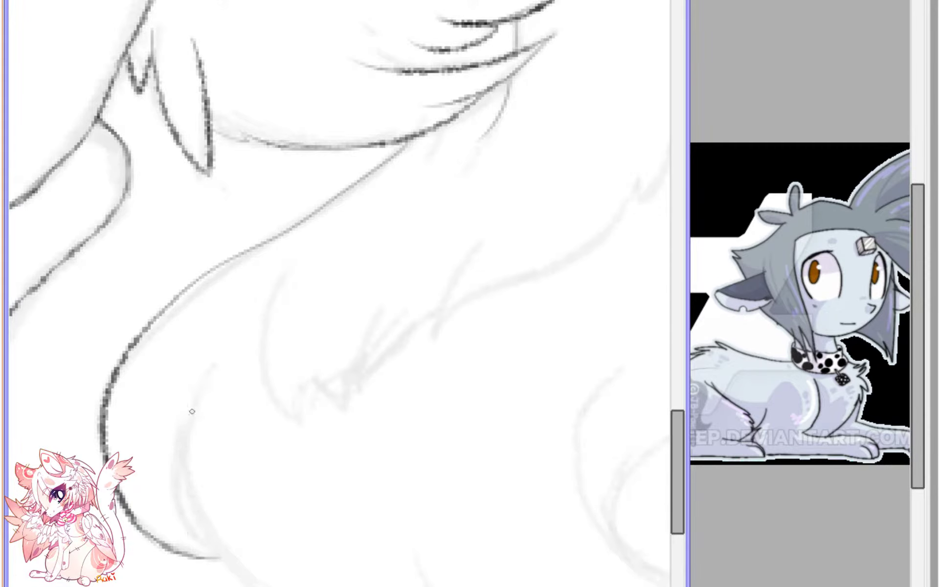
# - Draw the inner curve rising from the tail's bottom point, with small jagged fur strokes at its upper end
pyautogui.moveTo(200, 388); pyautogui.dragTo(206, 540)
pyautogui.moveTo(189, 495)
pyautogui.mouseDown()
pyautogui.moveTo(206, 546)
pyautogui.moveTo(196, 519)
pyautogui.moveTo(223, 559)
pyautogui.mouseUp()
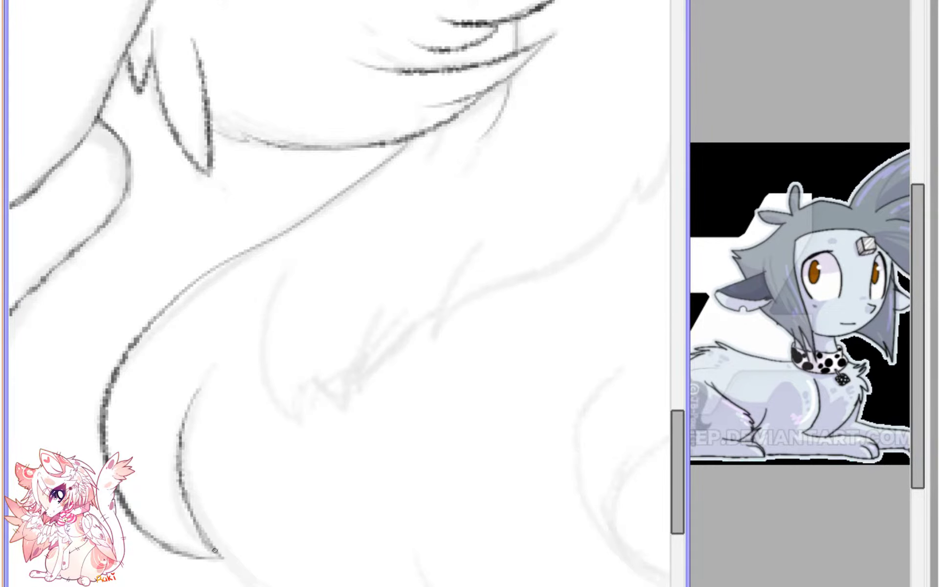
pyautogui.scroll(-3, 297, 353)
pyautogui.scroll(1, 298, 354)
pyautogui.scroll(3, 297, 354)
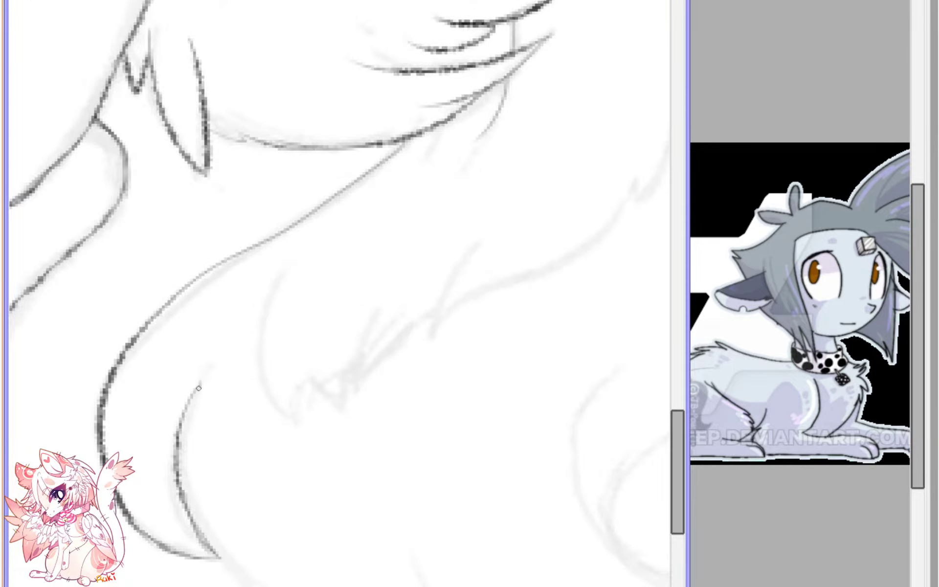
# - Draw a pair of pointed fur spikes inside the tail's lower bend and start the edge leading away from them
pyautogui.moveTo(287, 269)
pyautogui.mouseDown()
pyautogui.moveTo(261, 350)
pyautogui.moveTo(287, 411)
pyautogui.mouseUp()
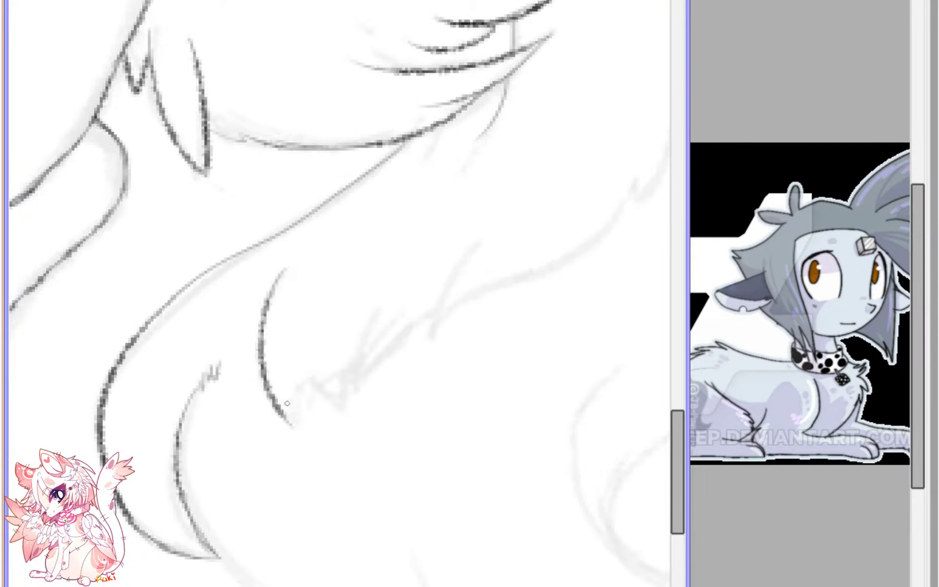
pyautogui.moveTo(305, 367)
pyautogui.mouseDown()
pyautogui.moveTo(290, 421)
pyautogui.moveTo(230, 444)
pyautogui.moveTo(267, 480)
pyautogui.mouseUp()
pyautogui.hotkey('ctrl', 'z')
pyautogui.moveTo(295, 371); pyautogui.dragTo(256, 485)
pyautogui.hotkey('ctrl', 'z')
pyautogui.moveTo(293, 363)
pyautogui.mouseDown()
pyautogui.moveTo(265, 472)
pyautogui.moveTo(275, 446)
pyautogui.moveTo(269, 451)
pyautogui.moveTo(337, 385)
pyautogui.mouseUp()
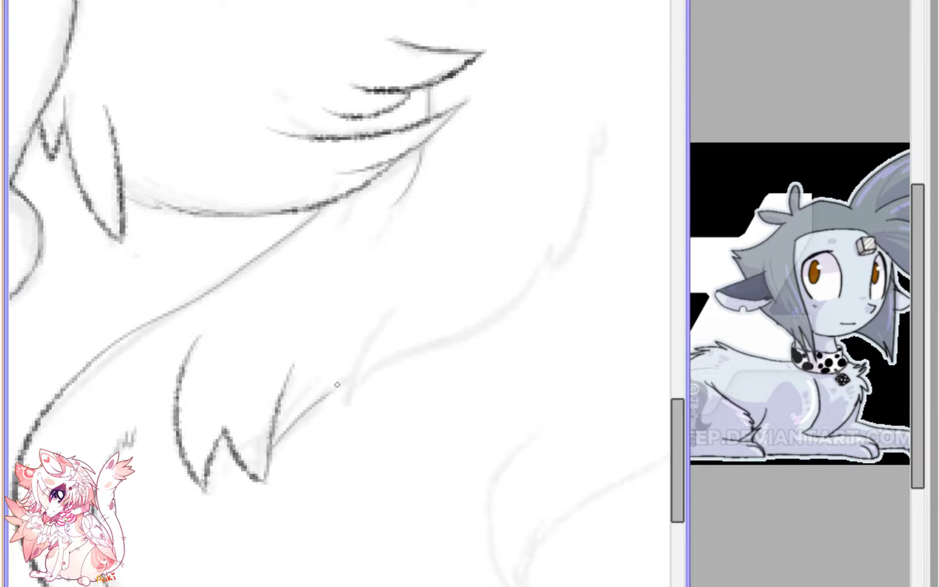
pyautogui.moveTo(267, 458)
pyautogui.mouseDown()
pyautogui.moveTo(346, 381)
pyautogui.moveTo(296, 368)
pyautogui.mouseUp()
# - Draw a short pointed strand beyond the fur spikes and trace the long sweeping edge continuing from it
pyautogui.scroll(1, 296, 367)
pyautogui.moveTo(320, 318)
pyautogui.mouseDown()
pyautogui.moveTo(407, 344)
pyautogui.moveTo(483, 289)
pyautogui.moveTo(521, 238)
pyautogui.mouseUp()
pyautogui.hotkey('ctrl', 'z')
pyautogui.moveTo(253, 436); pyautogui.dragTo(536, 248)
pyautogui.hotkey('ctrl', 'z')
pyautogui.moveTo(253, 441); pyautogui.dragTo(522, 256)
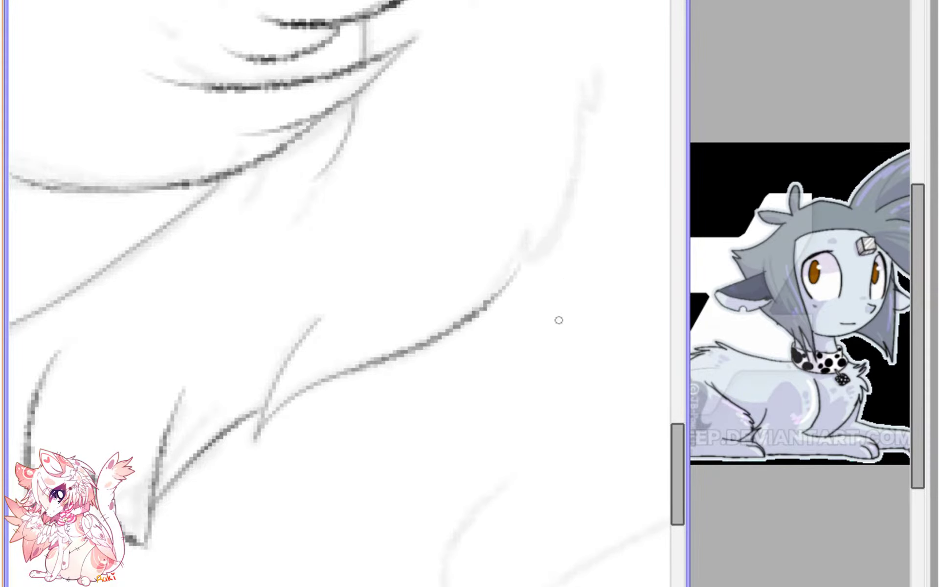
# - Add a small fur notch at the end of the sweeping tail edge and continue the contour with an upward curve
pyautogui.moveTo(561, 310); pyautogui.dragTo(302, 493)
pyautogui.scroll(1, 303, 494)
pyautogui.moveTo(265, 393)
pyautogui.mouseDown()
pyautogui.moveTo(242, 483)
pyautogui.moveTo(289, 436)
pyautogui.moveTo(328, 254)
pyautogui.moveTo(330, 299)
pyautogui.moveTo(245, 488)
pyautogui.mouseUp()
pyautogui.hotkey('ctrl', 'z')
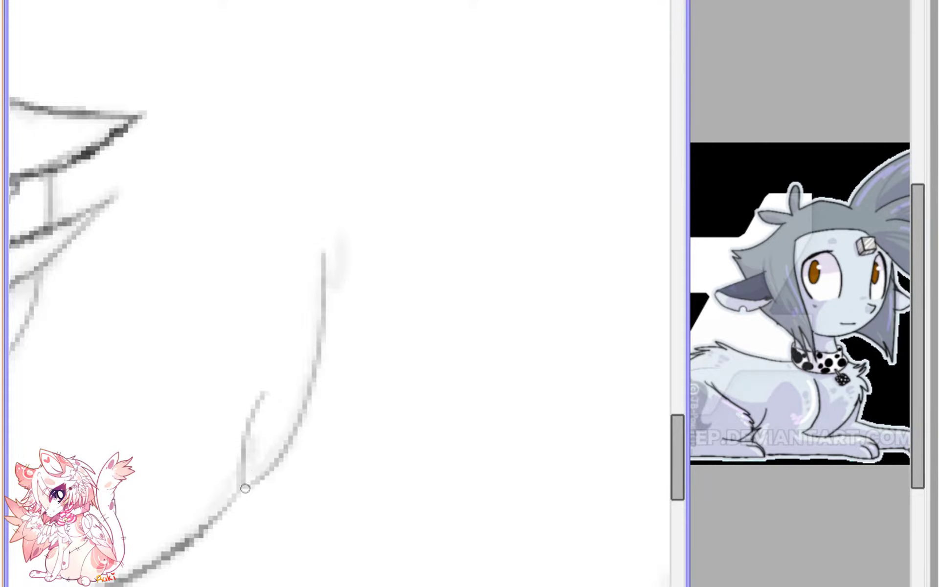
pyautogui.moveTo(331, 274)
pyautogui.mouseDown()
pyautogui.moveTo(353, 246)
pyautogui.moveTo(327, 159)
pyautogui.mouseUp()
pyautogui.scroll(-5, 345, 84)
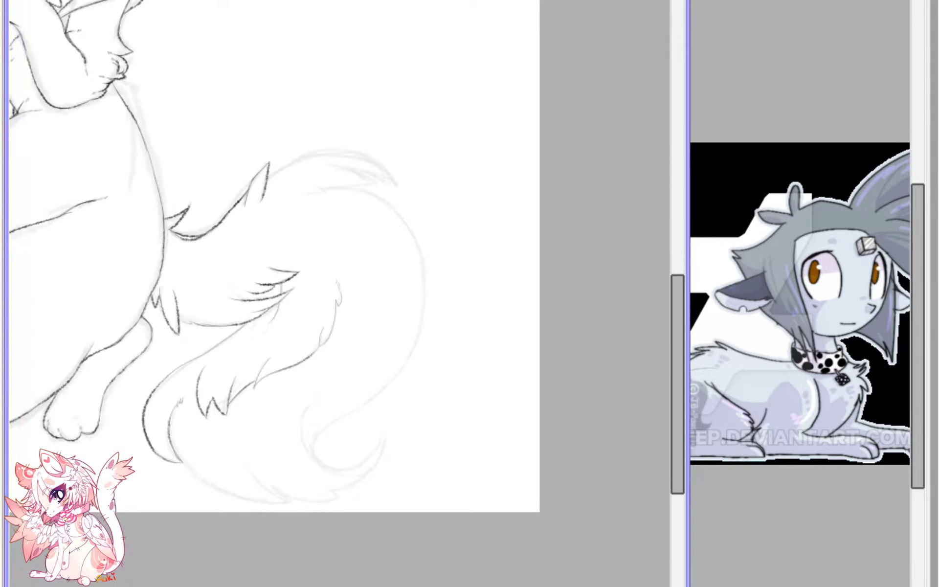
# - Thin the outer line of the pointed fur spike in the tail's lower bend with the eraser and add short strokes at its upper end
pyautogui.press('h')
pyautogui.scroll(3, 488, 409)
pyautogui.moveTo(621, 464); pyautogui.dragTo(274, 286)
pyautogui.scroll(2, 345, 316)
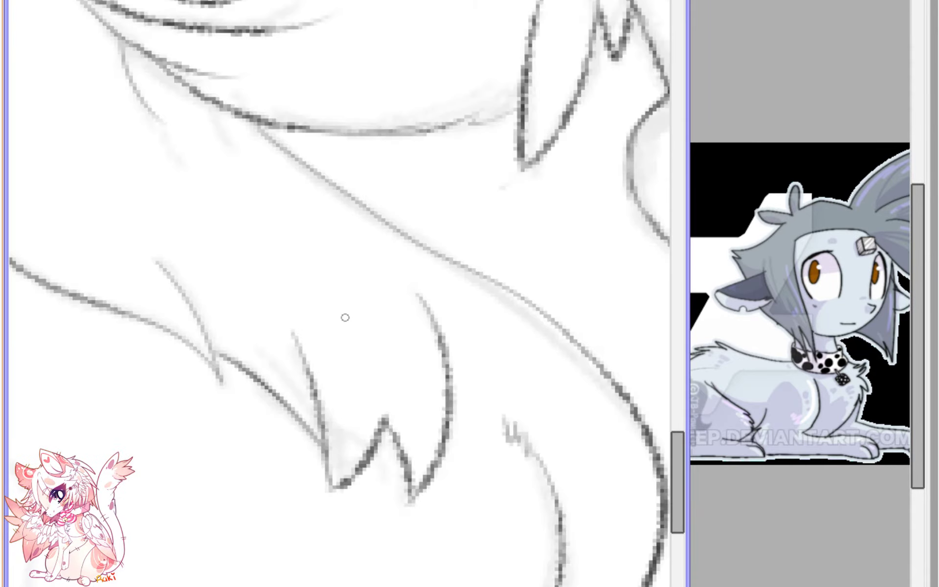
pyautogui.press('e')
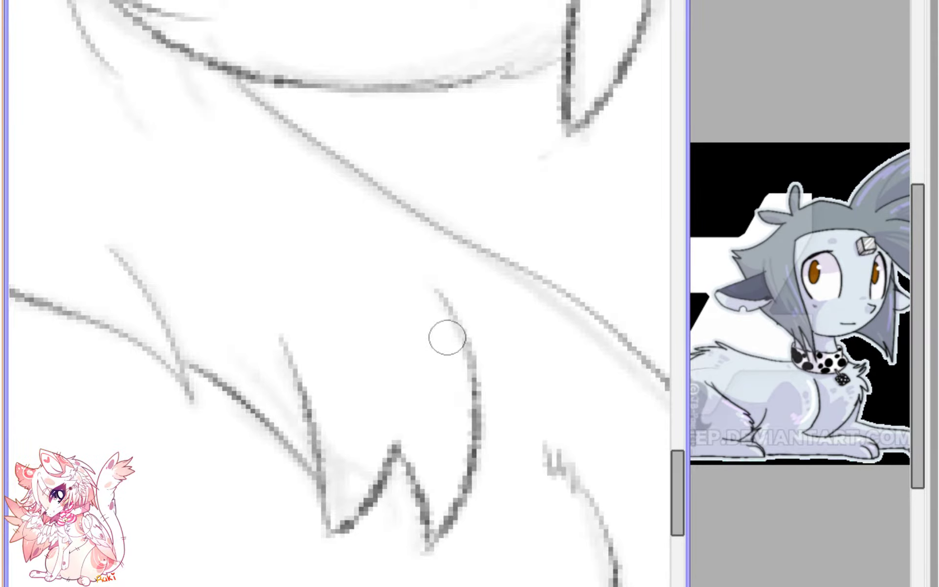
pyautogui.moveTo(463, 395); pyautogui.dragTo(435, 505)
pyautogui.moveTo(509, 399); pyautogui.dragTo(448, 530)
pyautogui.moveTo(491, 455)
pyautogui.mouseDown()
pyautogui.moveTo(440, 548)
pyautogui.moveTo(479, 419)
pyautogui.mouseUp()
pyautogui.moveTo(432, 291); pyautogui.dragTo(424, 278)
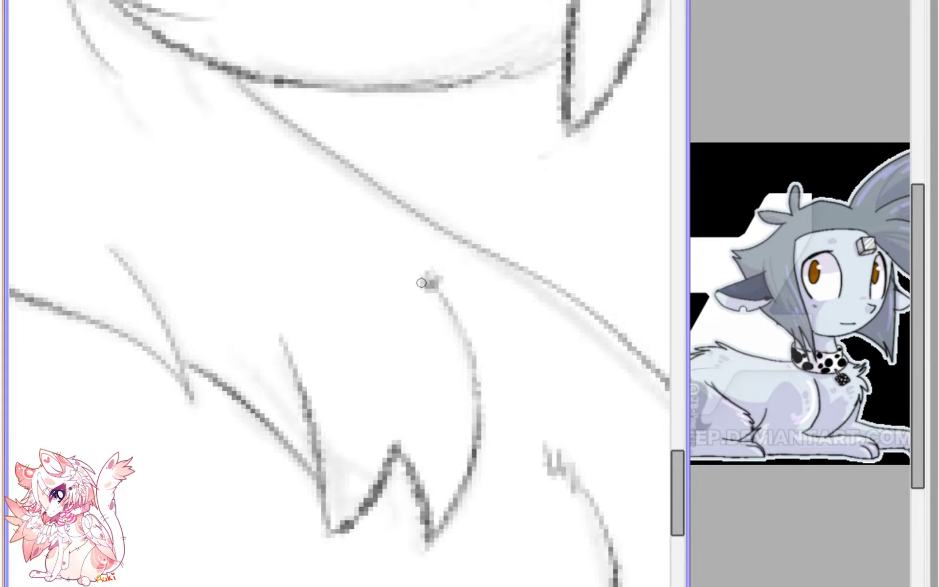
pyautogui.scroll(-4, 402, 269)
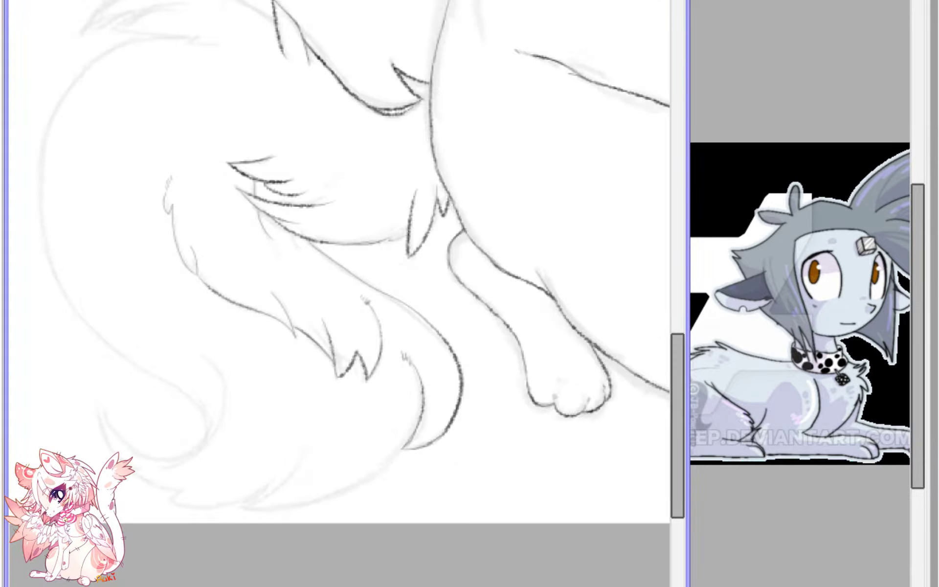
# - Hatch the gaps between the pointed fur strands at the tail's inner bend and the small fold beneath them
pyautogui.press('h')
pyautogui.scroll(3, 339, 294)
pyautogui.moveTo(526, 158); pyautogui.dragTo(360, 295)
pyautogui.scroll(2, 361, 296)
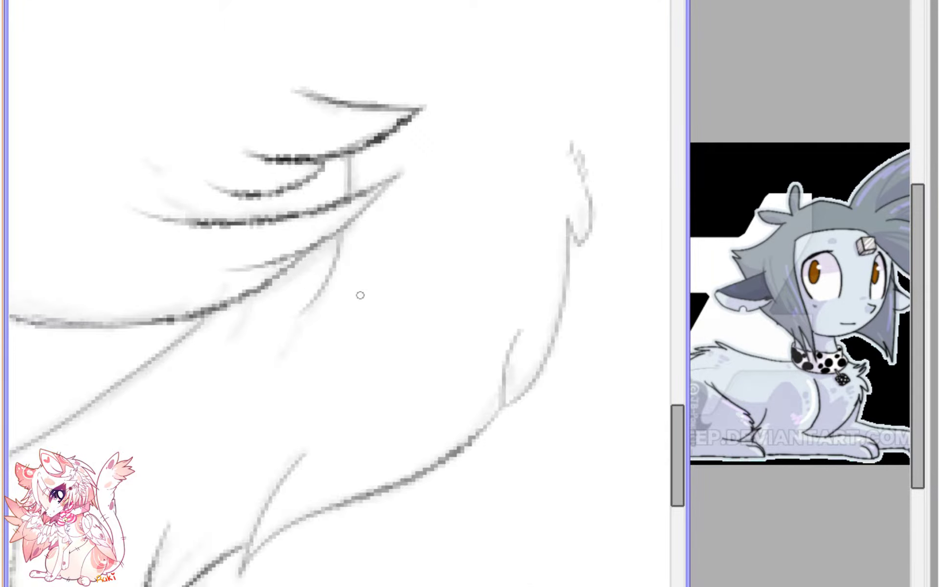
pyautogui.moveTo(232, 190)
pyautogui.mouseDown()
pyautogui.moveTo(341, 118)
pyautogui.moveTo(283, 178)
pyautogui.moveTo(301, 170)
pyautogui.mouseUp()
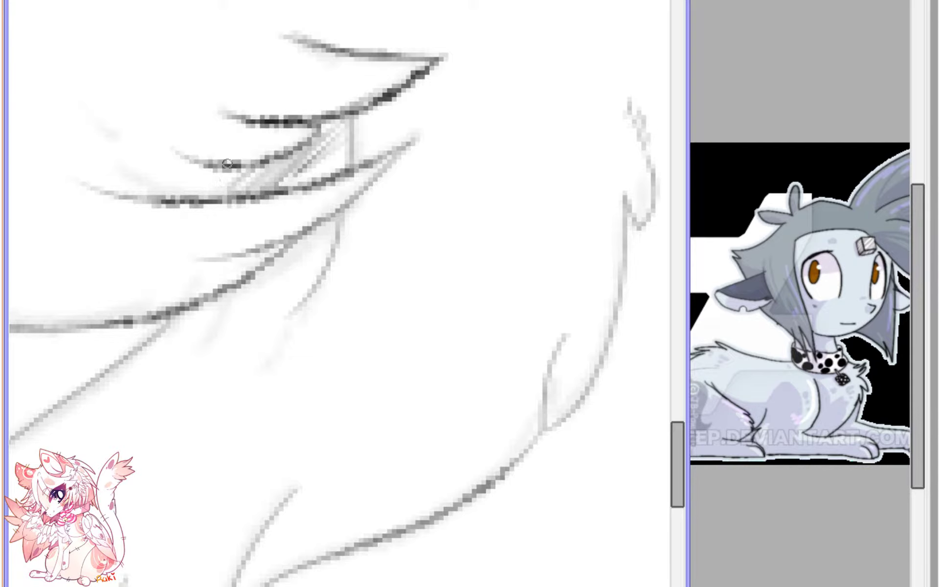
pyautogui.moveTo(227, 163)
pyautogui.mouseDown()
pyautogui.moveTo(251, 177)
pyautogui.moveTo(210, 193)
pyautogui.mouseUp()
pyautogui.moveTo(302, 240)
pyautogui.mouseDown()
pyautogui.moveTo(338, 224)
pyautogui.moveTo(328, 266)
pyautogui.mouseUp()
pyautogui.moveTo(344, 212); pyautogui.dragTo(294, 315)
pyautogui.moveTo(354, 118); pyautogui.dragTo(352, 166)
pyautogui.scroll(-1, 362, 121)
pyautogui.scroll(-5, 362, 121)
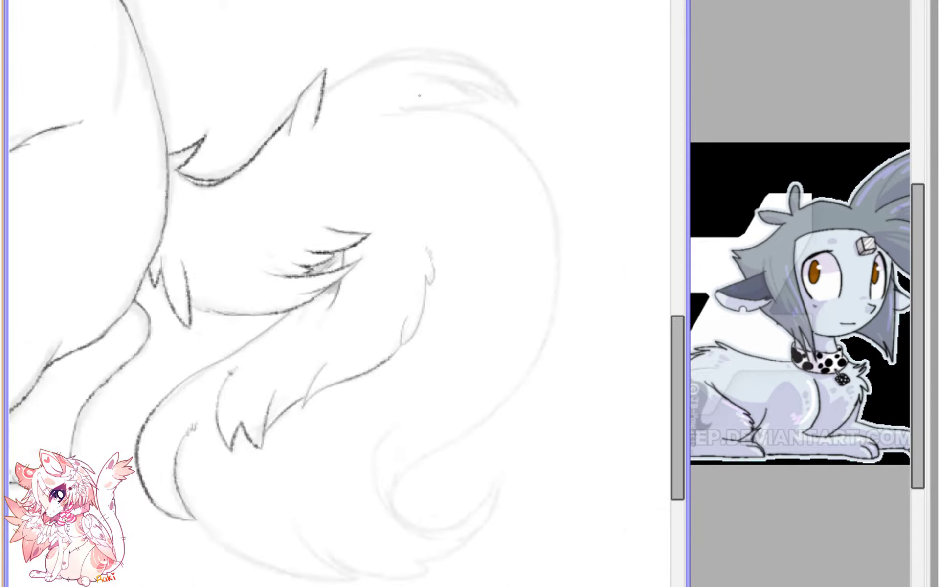
# - Draw the two edges of the long pointed fur tip at the far end of the tail's upper curve
pyautogui.press('h')
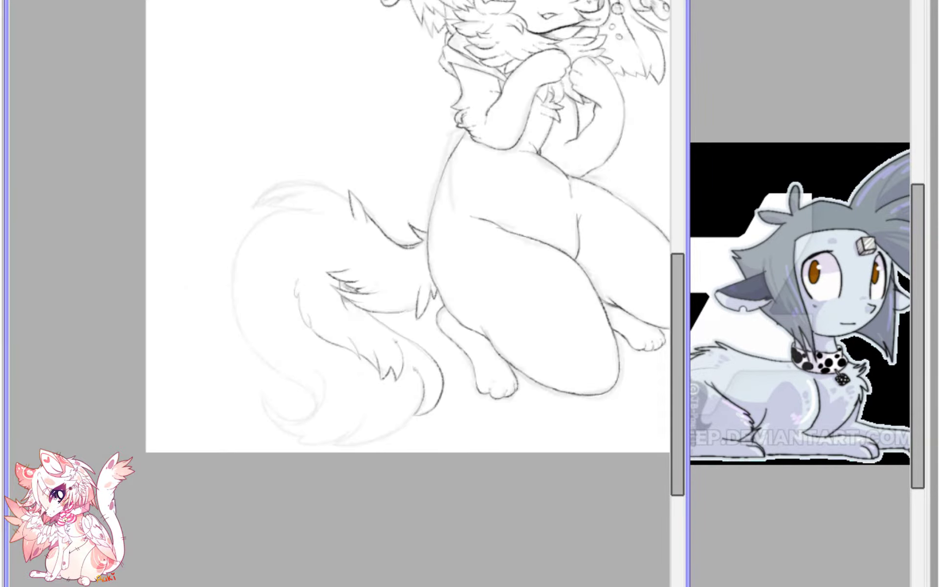
pyautogui.moveTo(362, 220); pyautogui.dragTo(395, 285)
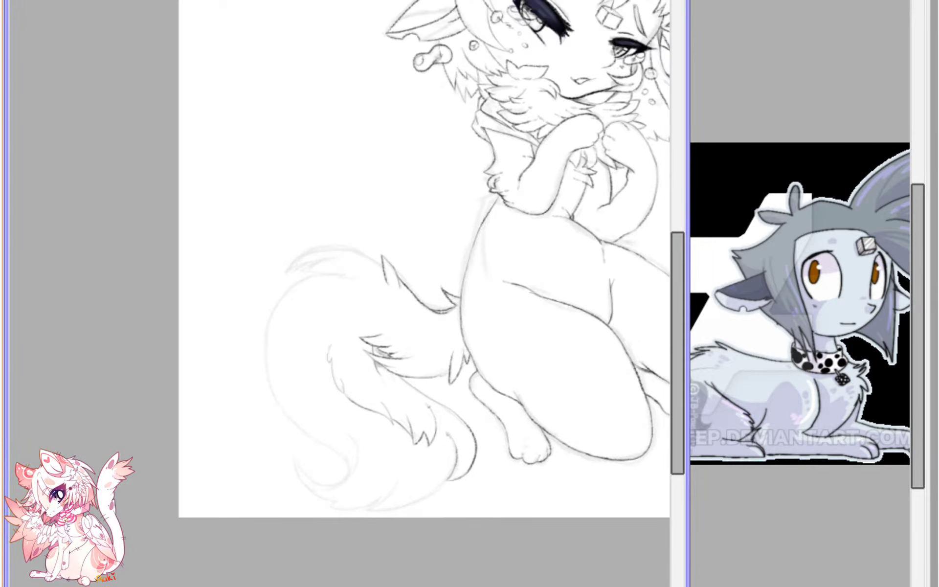
pyautogui.scroll(6, 212, 292)
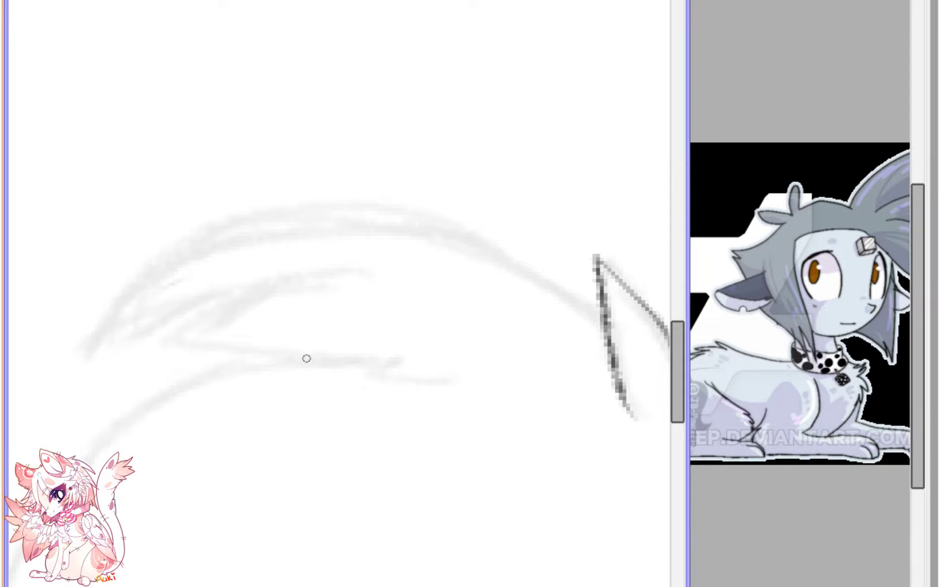
pyautogui.moveTo(449, 346); pyautogui.dragTo(640, 260)
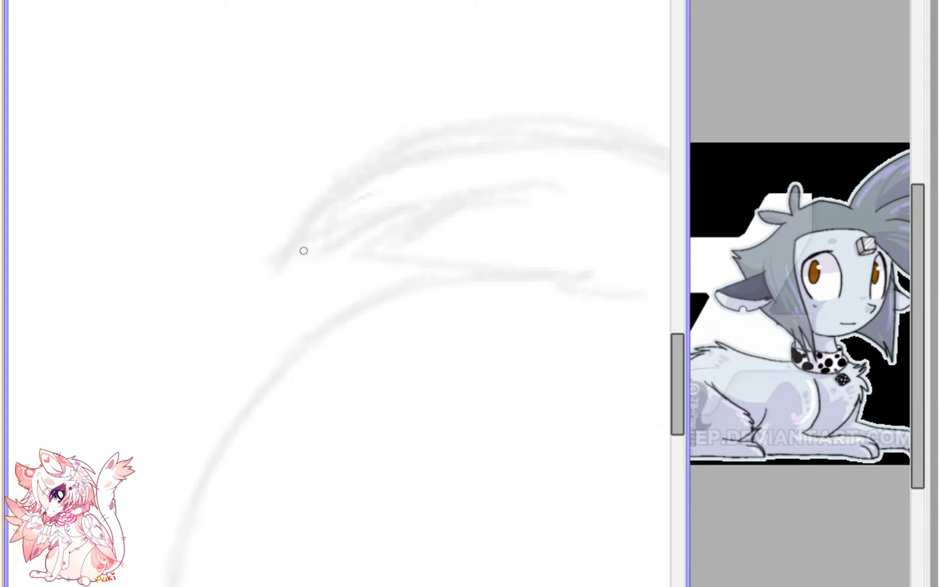
pyautogui.moveTo(270, 273); pyautogui.dragTo(498, 193)
pyautogui.moveTo(269, 273); pyautogui.dragTo(443, 147)
# - Draw a second pointed strand beneath the fur tip and add a row of short fur ticks at its inner end
pyautogui.moveTo(465, 203)
pyautogui.mouseDown()
pyautogui.moveTo(361, 257)
pyautogui.moveTo(557, 243)
pyautogui.mouseUp()
pyautogui.hotkey('ctrl', 'z')
pyautogui.moveTo(464, 196)
pyautogui.mouseDown()
pyautogui.moveTo(561, 272)
pyautogui.moveTo(626, 266)
pyautogui.mouseUp()
pyautogui.moveTo(506, 194); pyautogui.dragTo(536, 176)
pyautogui.moveTo(525, 193); pyautogui.dragTo(566, 176)
pyautogui.moveTo(559, 189); pyautogui.dragTo(582, 176)
pyautogui.moveTo(509, 192); pyautogui.dragTo(529, 177)
pyautogui.moveTo(489, 195)
pyautogui.mouseDown()
pyautogui.moveTo(519, 179)
pyautogui.moveTo(496, 188)
pyautogui.mouseUp()
pyautogui.scroll(-5, 472, 161)
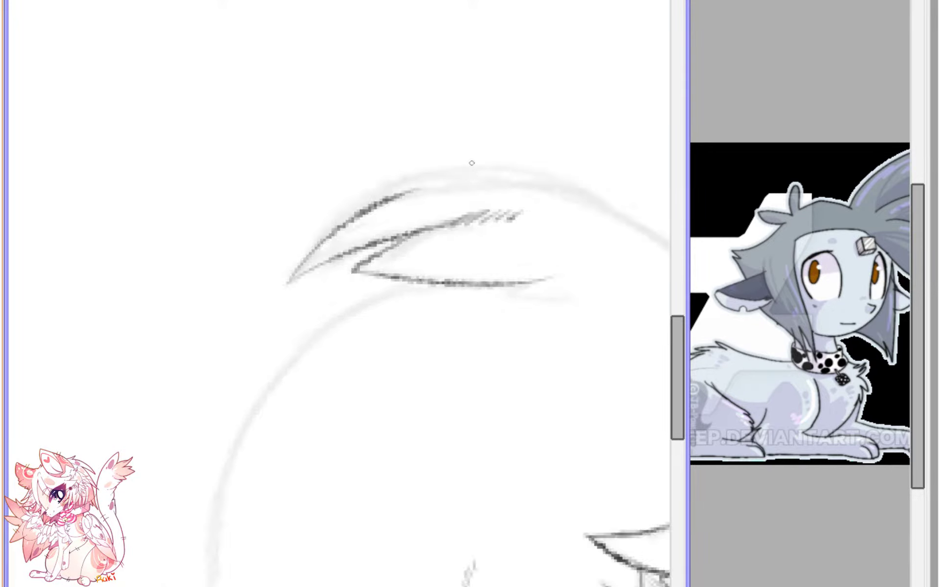
# - Try an arched upper tail contour connecting the upright fur spike to the long fur tip
pyautogui.press('h')
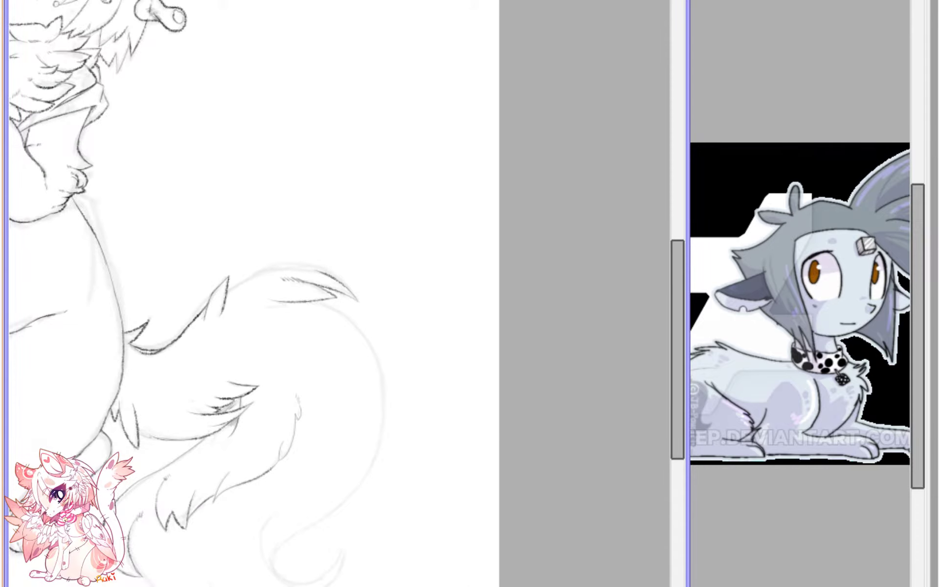
pyautogui.scroll(5, 319, 229)
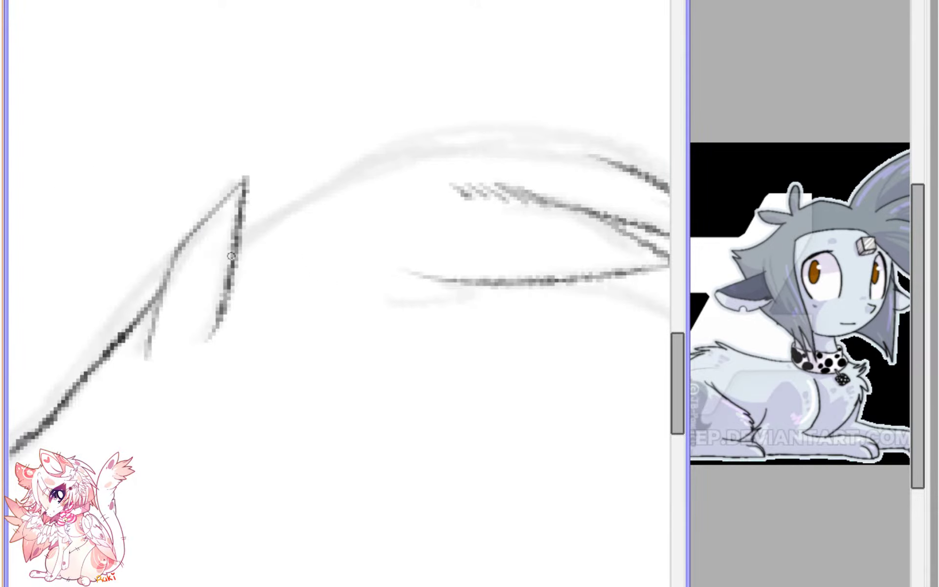
pyautogui.moveTo(231, 256)
pyautogui.mouseDown()
pyautogui.moveTo(350, 168)
pyautogui.moveTo(512, 146)
pyautogui.mouseUp()
pyautogui.hotkey('ctrl', 'z')
pyautogui.moveTo(611, 155)
pyautogui.mouseDown()
pyautogui.moveTo(494, 157)
pyautogui.moveTo(235, 293)
pyautogui.mouseUp()
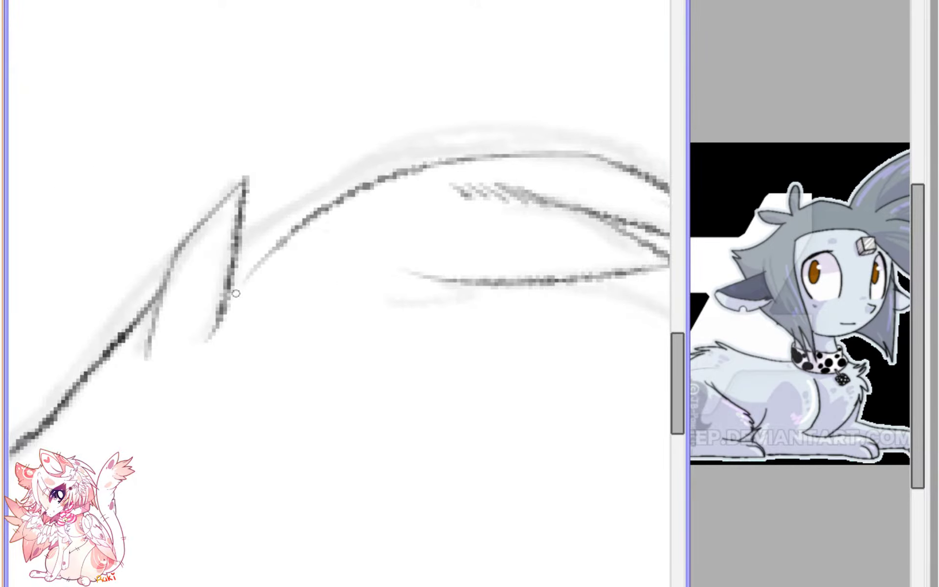
pyautogui.hotkey('ctrl', 'z')
pyautogui.moveTo(593, 157)
pyautogui.mouseDown()
pyautogui.moveTo(398, 164)
pyautogui.moveTo(230, 268)
pyautogui.mouseUp()
pyautogui.hotkey('ctrl', 'z')
pyautogui.moveTo(605, 158)
pyautogui.mouseDown()
pyautogui.moveTo(530, 147)
pyautogui.moveTo(237, 247)
pyautogui.mouseUp()
pyautogui.press('pagedown')
pyautogui.press('pagedown')
pyautogui.press('pagedown')
pyautogui.press('pagedown')
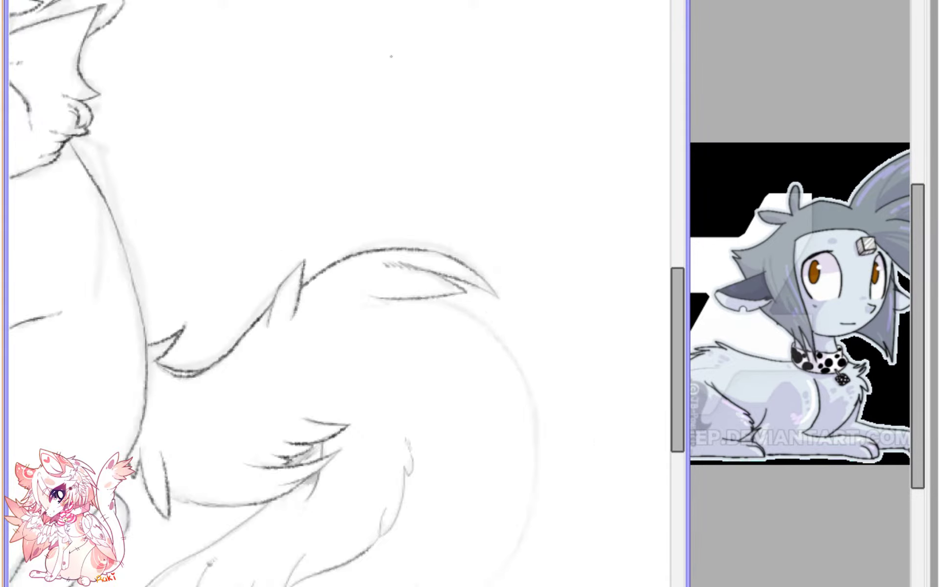
# - Trace the tail's long outer sweep from beneath the upper fur tip down to the lower curl
pyautogui.press('h')
pyautogui.press('pageup')
pyautogui.press('pageup')
pyautogui.moveTo(222, 338)
pyautogui.mouseDown()
pyautogui.moveTo(346, 39)
pyautogui.moveTo(327, 1)
pyautogui.moveTo(395, 100)
pyautogui.mouseUp()
pyautogui.moveTo(392, 55)
pyautogui.mouseDown()
pyautogui.moveTo(249, 245)
pyautogui.moveTo(489, 582)
pyautogui.mouseUp()
pyautogui.hotkey('ctrl', 'z')
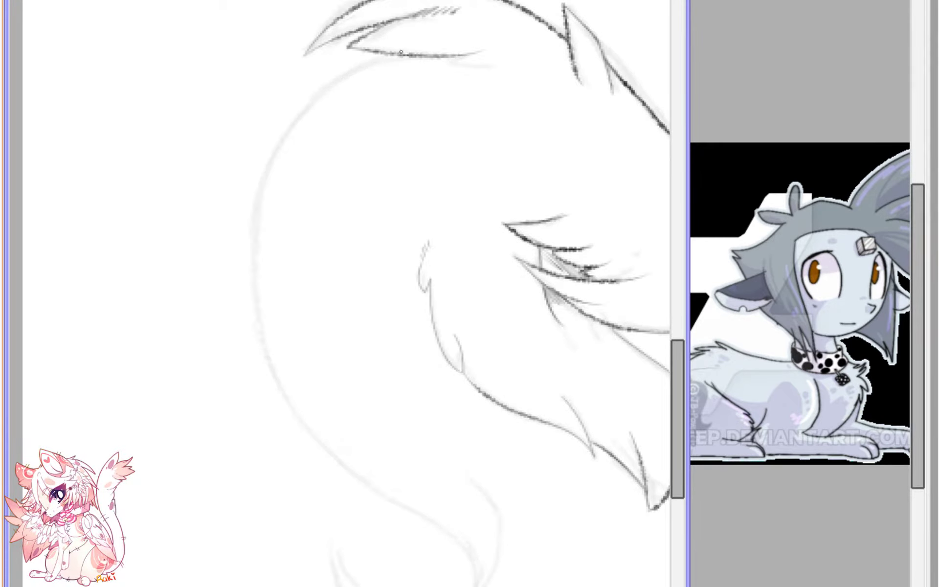
pyautogui.moveTo(397, 51)
pyautogui.mouseDown()
pyautogui.moveTo(306, 100)
pyautogui.moveTo(290, 413)
pyautogui.moveTo(486, 557)
pyautogui.moveTo(493, 583)
pyautogui.mouseUp()
pyautogui.hotkey('ctrl', 'z')
pyautogui.moveTo(386, 56)
pyautogui.mouseDown()
pyautogui.moveTo(242, 323)
pyautogui.moveTo(472, 584)
pyautogui.mouseUp()
pyautogui.hotkey('ctrl', 'z')
pyautogui.moveTo(401, 55)
pyautogui.mouseDown()
pyautogui.moveTo(426, 484)
pyautogui.moveTo(491, 585)
pyautogui.mouseUp()
pyautogui.hotkey('ctrl', 'z')
pyautogui.moveTo(399, 53)
pyautogui.mouseDown()
pyautogui.moveTo(250, 321)
pyautogui.moveTo(477, 585)
pyautogui.moveTo(448, 289)
pyautogui.mouseUp()
# - Carry the outer sweep around the lower curl and draw its pointed crescent tip, ending the underside in short fur ticks
pyautogui.scroll(2, 448, 289)
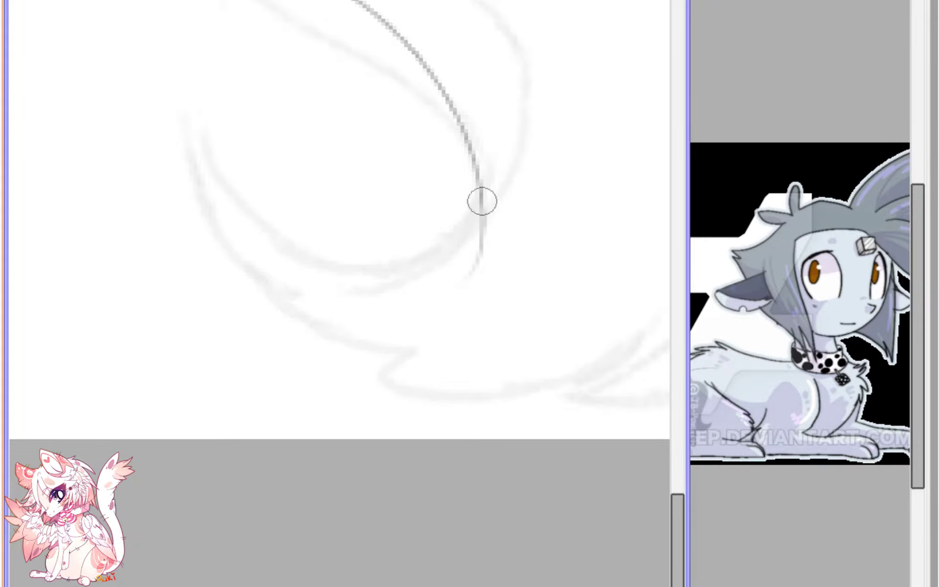
pyautogui.moveTo(495, 267); pyautogui.dragTo(495, 340)
pyautogui.moveTo(486, 273)
pyautogui.mouseDown()
pyautogui.moveTo(241, 262)
pyautogui.moveTo(231, 239)
pyautogui.mouseUp()
pyautogui.hotkey('ctrl', 'z')
pyautogui.moveTo(486, 248); pyautogui.dragTo(395, 387)
pyautogui.hotkey('ctrl', 'z')
pyautogui.moveTo(485, 245)
pyautogui.mouseDown()
pyautogui.moveTo(410, 334)
pyautogui.moveTo(495, 421)
pyautogui.mouseUp()
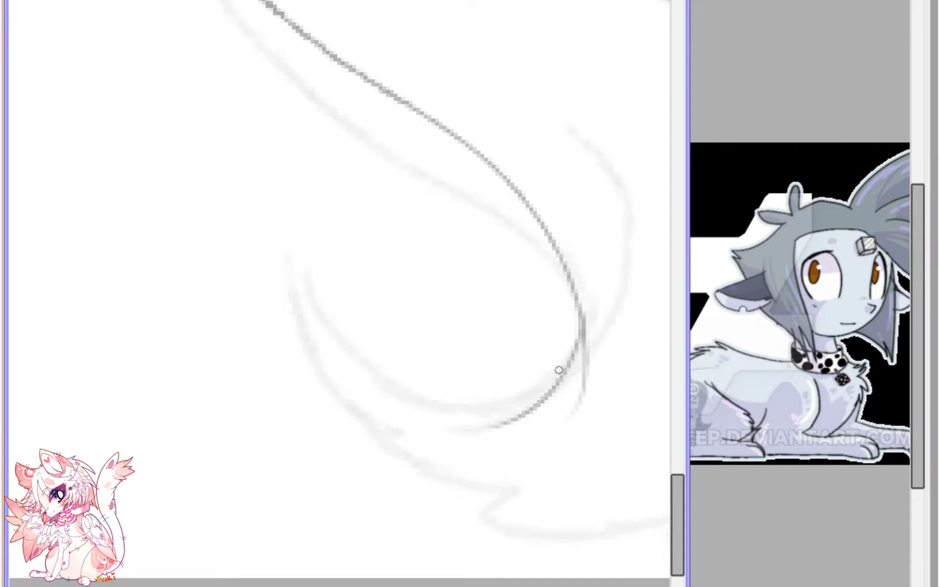
pyautogui.moveTo(559, 370)
pyautogui.mouseDown()
pyautogui.moveTo(295, 284)
pyautogui.moveTo(418, 468)
pyautogui.moveTo(457, 483)
pyautogui.moveTo(510, 484)
pyautogui.mouseUp()
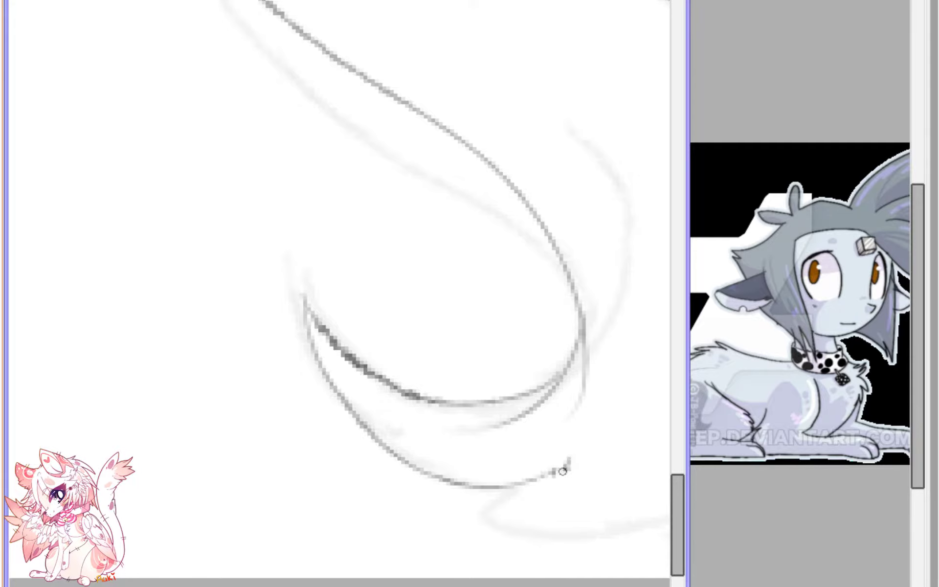
# - Draw a pointed strand below the crescent curl and trace its curved lower edge along the tail's bottom
pyautogui.moveTo(563, 471)
pyautogui.mouseDown()
pyautogui.moveTo(589, 454)
pyautogui.moveTo(377, 367)
pyautogui.moveTo(432, 346)
pyautogui.mouseUp()
pyautogui.moveTo(379, 372)
pyautogui.mouseDown()
pyautogui.moveTo(349, 386)
pyautogui.moveTo(570, 391)
pyautogui.moveTo(607, 360)
pyautogui.mouseUp()
pyautogui.hotkey('ctrl', 'z')
pyautogui.moveTo(376, 371)
pyautogui.mouseDown()
pyautogui.moveTo(550, 393)
pyautogui.moveTo(588, 363)
pyautogui.mouseUp()
pyautogui.hotkey('ctrl', 'z')
pyautogui.moveTo(367, 377)
pyautogui.mouseDown()
pyautogui.moveTo(413, 432)
pyautogui.moveTo(617, 330)
pyautogui.mouseUp()
pyautogui.hotkey('ctrl', 'z')
pyautogui.moveTo(358, 379)
pyautogui.mouseDown()
pyautogui.moveTo(404, 427)
pyautogui.moveTo(617, 358)
pyautogui.mouseUp()
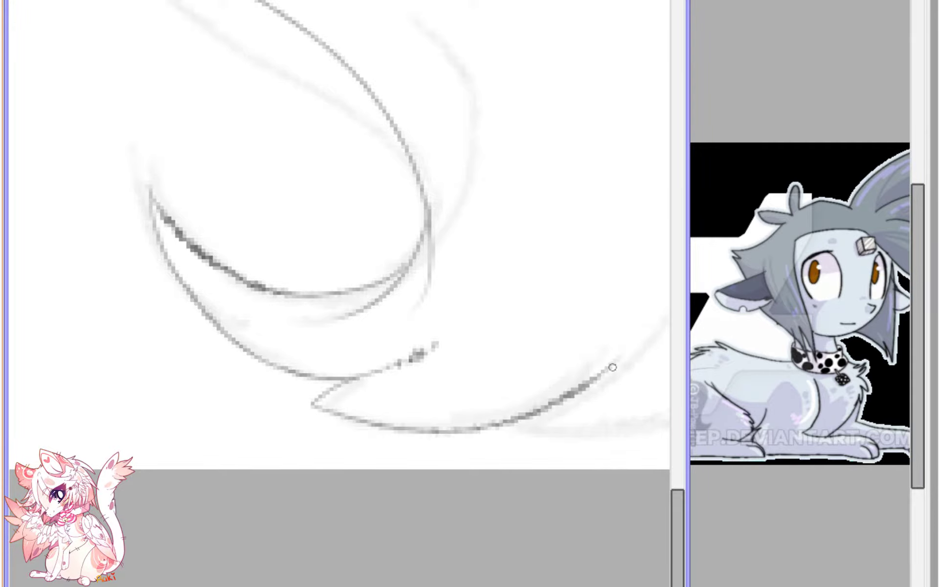
# - Draw another fur strand along the tail's bottom and join its lower edge to the opposite curl with a long contour
pyautogui.moveTo(598, 403); pyautogui.dragTo(362, 422)
pyautogui.moveTo(264, 445); pyautogui.dragTo(380, 385)
pyautogui.moveTo(297, 437); pyautogui.dragTo(405, 357)
pyautogui.moveTo(333, 415)
pyautogui.mouseDown()
pyautogui.moveTo(436, 327)
pyautogui.moveTo(320, 429)
pyautogui.mouseUp()
pyautogui.moveTo(370, 393)
pyautogui.mouseDown()
pyautogui.moveTo(277, 443)
pyautogui.moveTo(287, 453)
pyautogui.moveTo(481, 418)
pyautogui.moveTo(266, 457)
pyautogui.mouseUp()
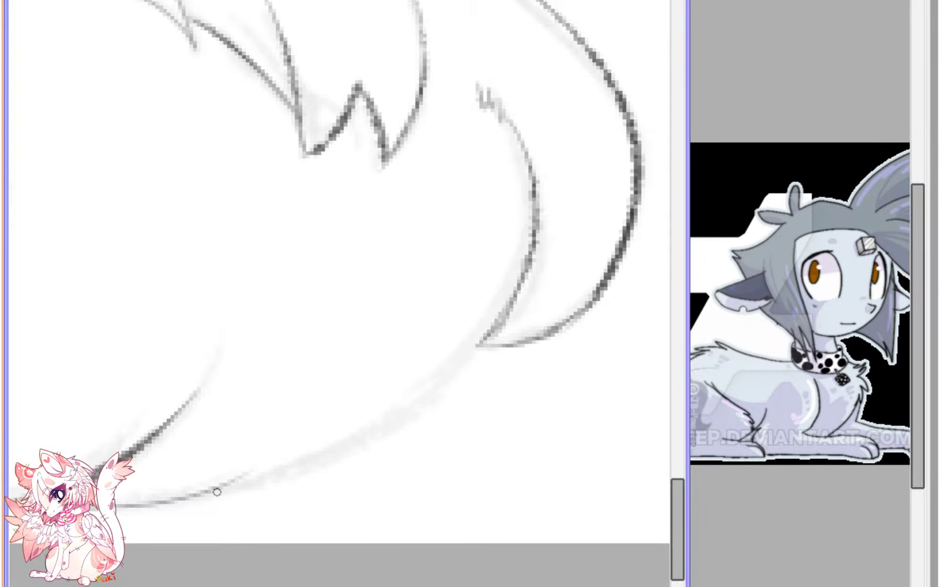
pyautogui.moveTo(197, 496); pyautogui.dragTo(482, 333)
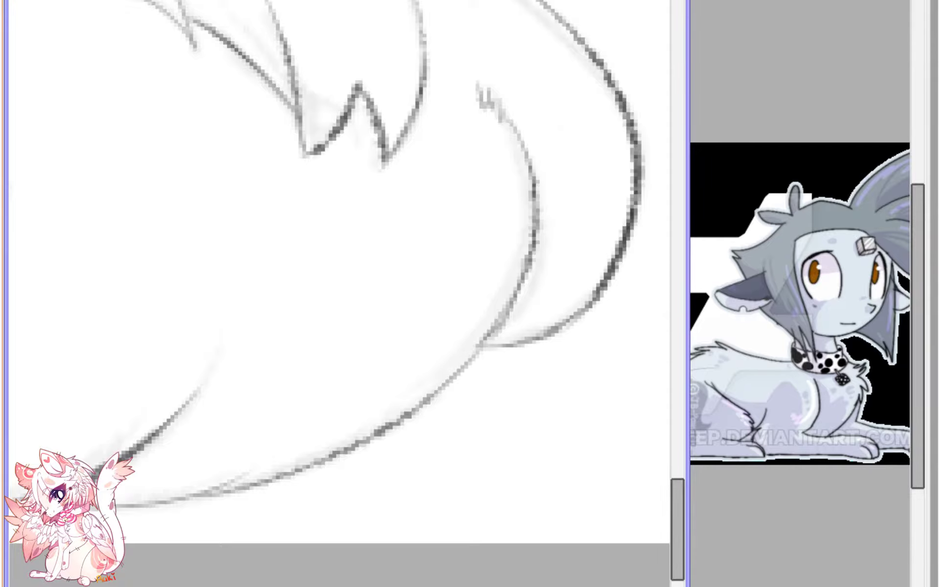
# - Thin the outer line of the tail's lower curl nearest the foot with the eraser
pyautogui.moveTo(587, 127); pyautogui.dragTo(409, 289)
pyautogui.moveTo(444, 339); pyautogui.dragTo(407, 446)
pyautogui.moveTo(435, 382); pyautogui.dragTo(389, 459)
pyautogui.moveTo(461, 250); pyautogui.dragTo(477, 367)
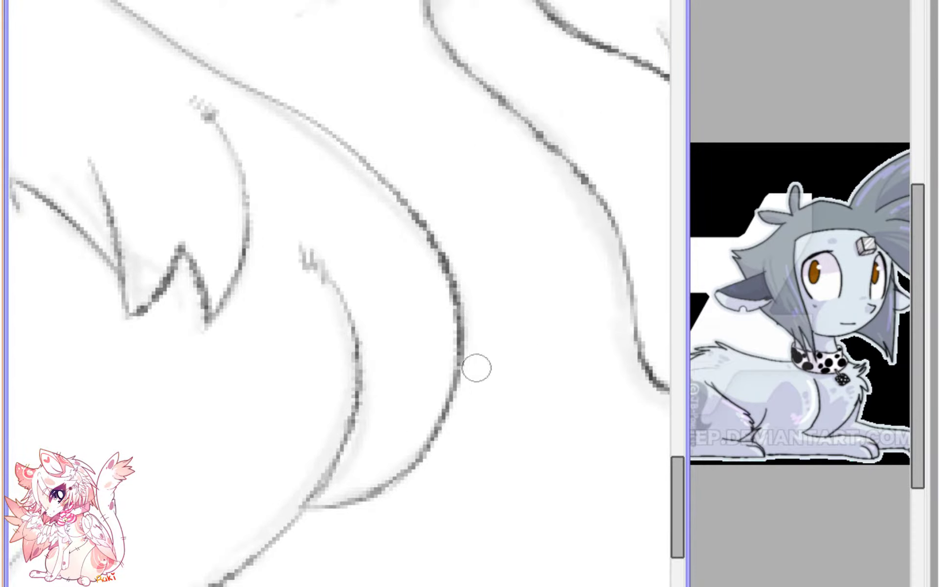
pyautogui.moveTo(467, 273); pyautogui.dragTo(470, 406)
pyautogui.scroll(-4, 419, 342)
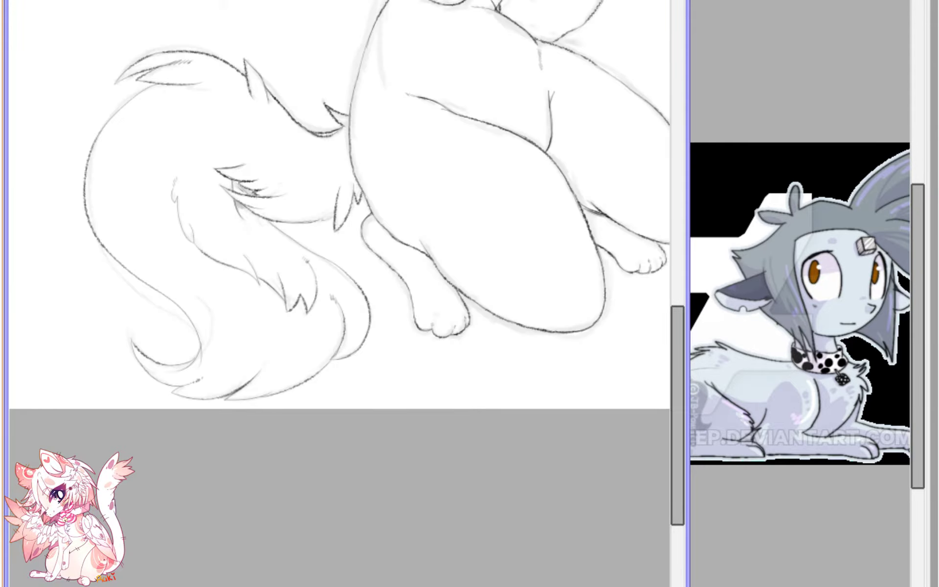
# - Erase the heavy upper fur strands and their hatching at the tail's inner bend
pyautogui.moveTo(342, 196); pyautogui.dragTo(443, 395)
pyautogui.press('h')
pyautogui.moveTo(425, 345)
pyautogui.mouseDown()
pyautogui.moveTo(414, 329)
pyautogui.moveTo(443, 308)
pyautogui.moveTo(398, 352)
pyautogui.moveTo(352, 377)
pyautogui.moveTo(379, 359)
pyautogui.moveTo(372, 383)
pyautogui.moveTo(337, 392)
pyautogui.moveTo(353, 391)
pyautogui.mouseUp()
pyautogui.scroll(2, 443, 308)
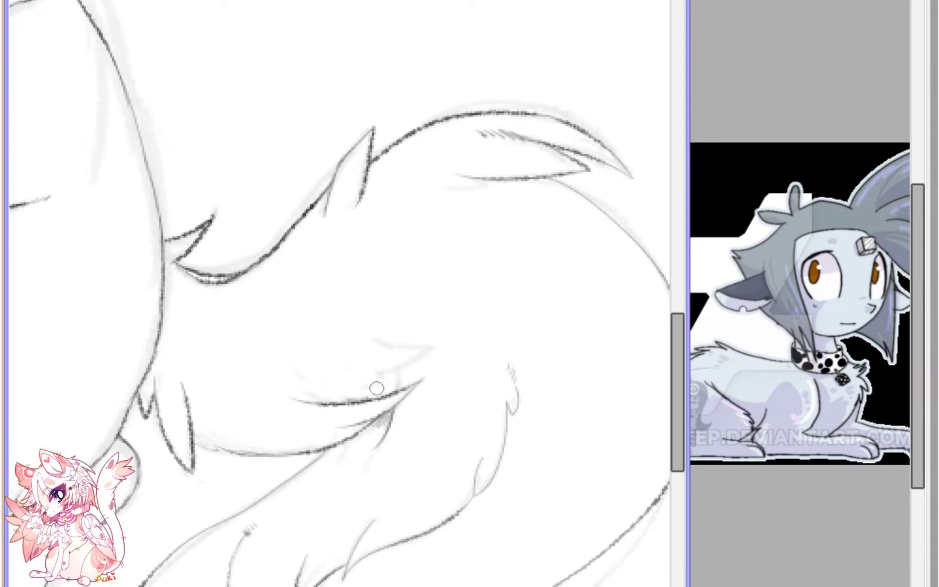
# - Redraw the upper fur at the tail's inner bend as a light pointed strand with a curved strand beneath it
pyautogui.scroll(4, 377, 388)
pyautogui.moveTo(389, 376); pyautogui.dragTo(526, 356)
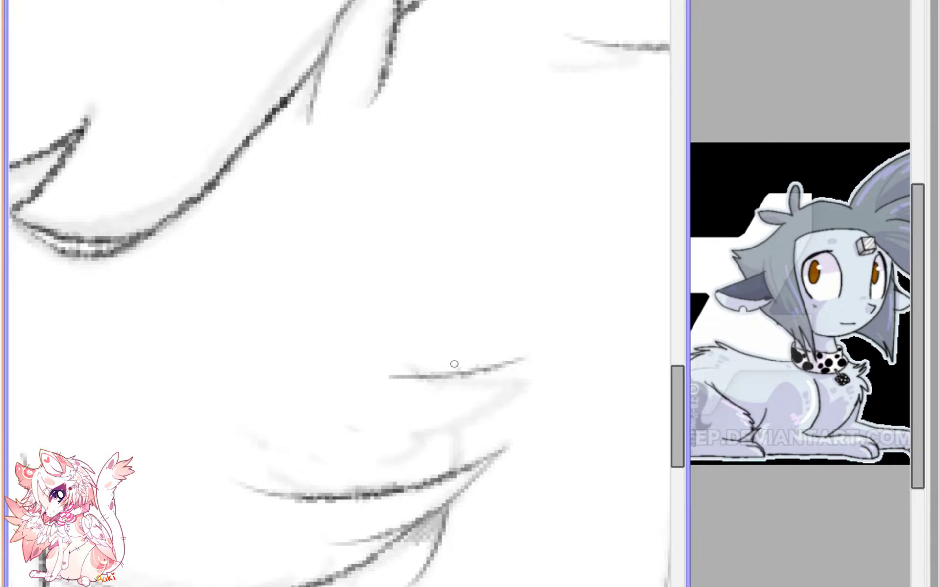
pyautogui.hotkey('ctrl', 'z')
pyautogui.moveTo(402, 362)
pyautogui.mouseDown()
pyautogui.moveTo(541, 377)
pyautogui.moveTo(397, 431)
pyautogui.moveTo(291, 491)
pyautogui.moveTo(238, 478)
pyautogui.mouseUp()
pyautogui.press('pagedown')
pyautogui.press('pagedown')
pyautogui.press('pagedown')
pyautogui.press('pagedown')
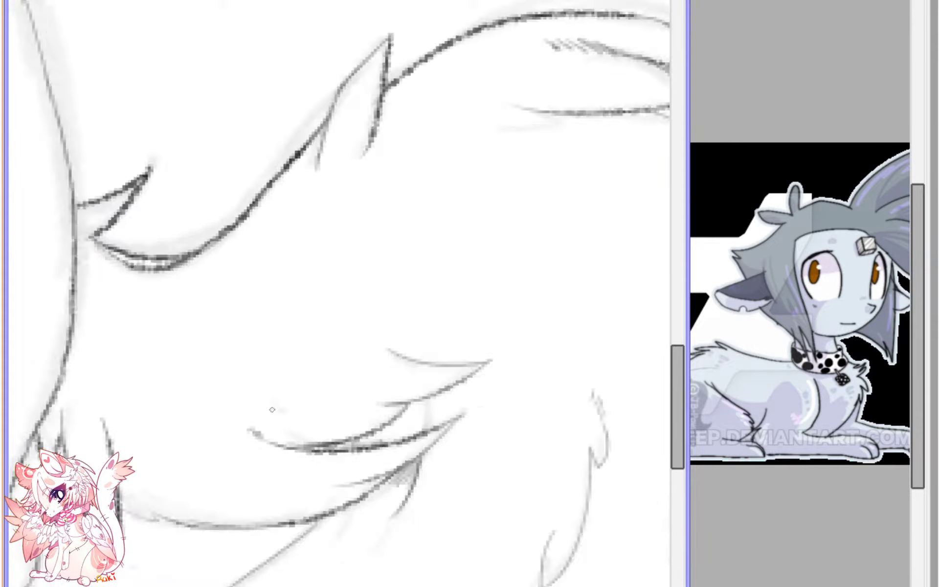
# - Erase the dark upper contour and small spike at the tail's base, between the body and the upright fur spike
pyautogui.press('h')
pyautogui.moveTo(419, 267); pyautogui.dragTo(397, 296)
pyautogui.press('pageup')
pyautogui.press('pageup')
pyautogui.press('pageup')
pyautogui.press('e')
pyautogui.moveTo(324, 266)
pyautogui.mouseDown()
pyautogui.moveTo(304, 248)
pyautogui.moveTo(433, 363)
pyautogui.moveTo(465, 358)
pyautogui.moveTo(490, 310)
pyautogui.moveTo(484, 281)
pyautogui.moveTo(507, 313)
pyautogui.moveTo(520, 287)
pyautogui.moveTo(526, 298)
pyautogui.moveTo(503, 318)
pyautogui.moveTo(483, 303)
pyautogui.mouseUp()
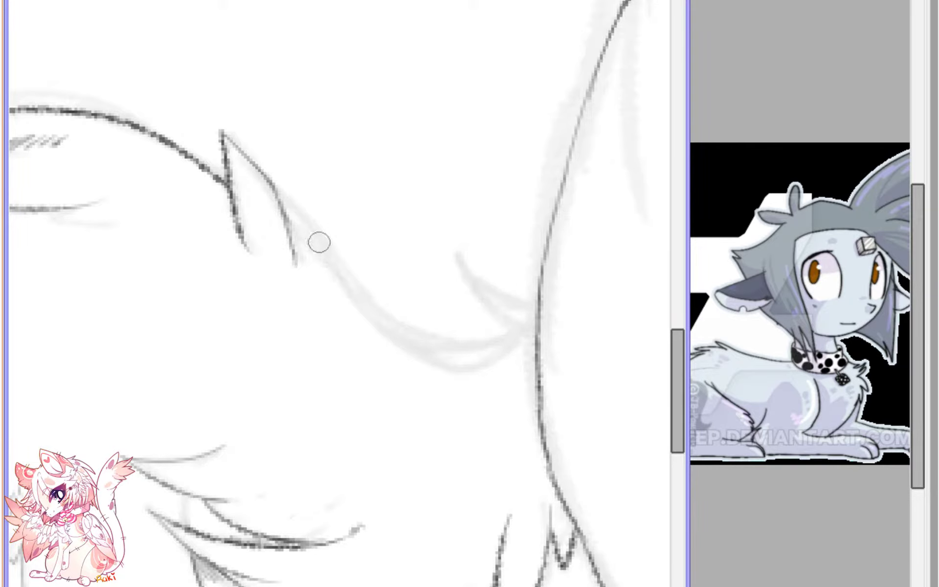
# - Redraw the small fur spike at the tail's base with thinner lines and start the dipping contour beside it
pyautogui.press('h')
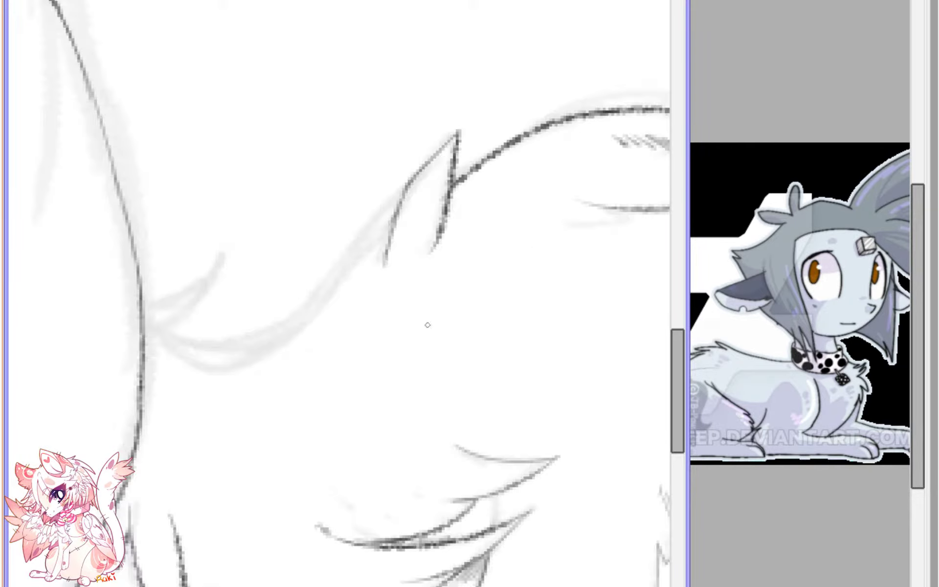
pyautogui.moveTo(148, 303)
pyautogui.mouseDown()
pyautogui.moveTo(229, 256)
pyautogui.moveTo(157, 331)
pyautogui.mouseUp()
pyautogui.hotkey('ctrl', 'z')
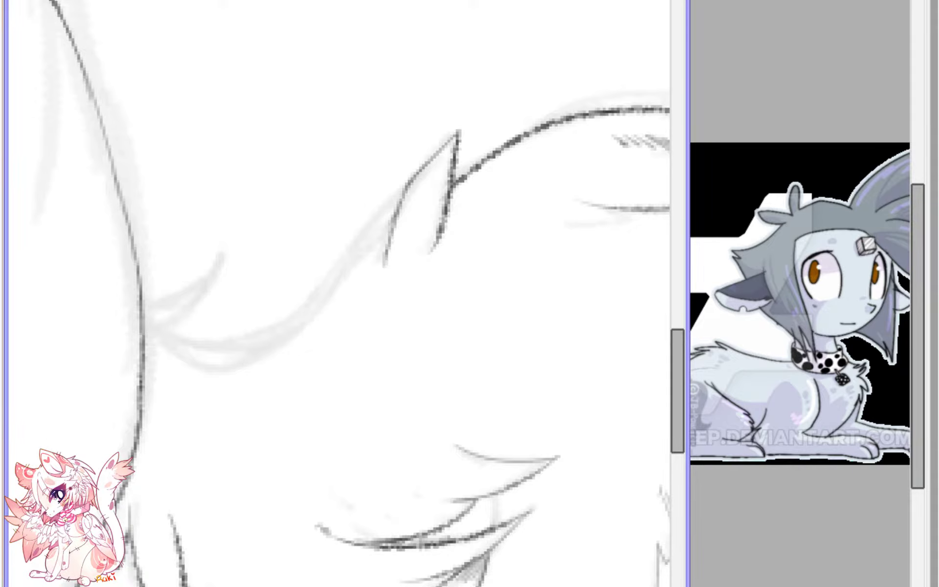
pyautogui.moveTo(143, 310)
pyautogui.mouseDown()
pyautogui.moveTo(225, 253)
pyautogui.moveTo(155, 340)
pyautogui.mouseUp()
pyautogui.hotkey('ctrl', 'z')
pyautogui.moveTo(225, 253)
pyautogui.mouseDown()
pyautogui.moveTo(215, 279)
pyautogui.moveTo(161, 338)
pyautogui.mouseUp()
pyautogui.hotkey('ctrl', 'z')
pyautogui.moveTo(225, 250)
pyautogui.mouseDown()
pyautogui.moveTo(148, 348)
pyautogui.moveTo(228, 358)
pyautogui.moveTo(347, 249)
pyautogui.mouseUp()
pyautogui.moveTo(327, 292); pyautogui.dragTo(364, 238)
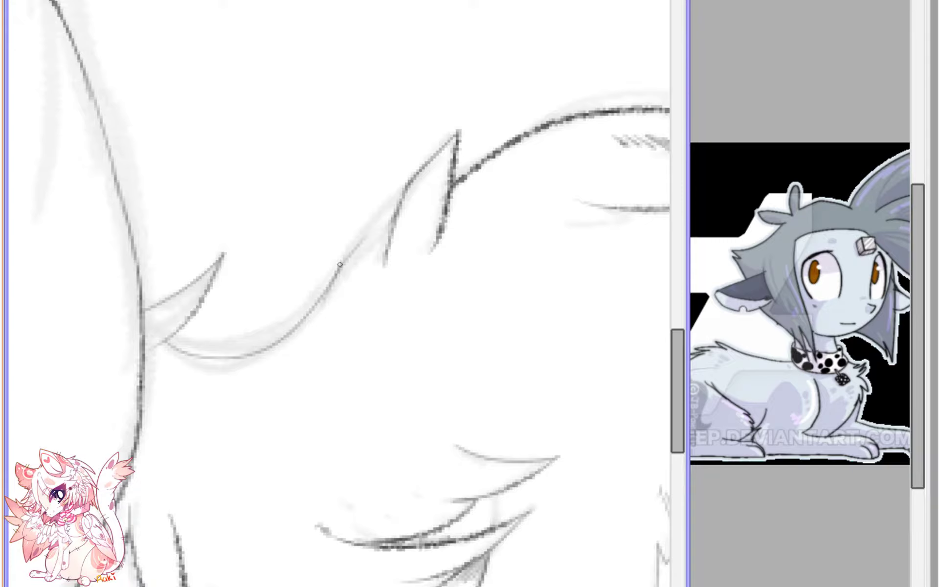
# - Extend the dipping contour up to the upright fur spike and thicken its rising section with overlapping strokes
pyautogui.moveTo(339, 270); pyautogui.dragTo(416, 184)
pyautogui.moveTo(407, 192); pyautogui.dragTo(351, 254)
pyautogui.moveTo(387, 208); pyautogui.dragTo(323, 296)
pyautogui.moveTo(359, 236); pyautogui.dragTo(299, 337)
pyautogui.moveTo(325, 294); pyautogui.dragTo(286, 349)
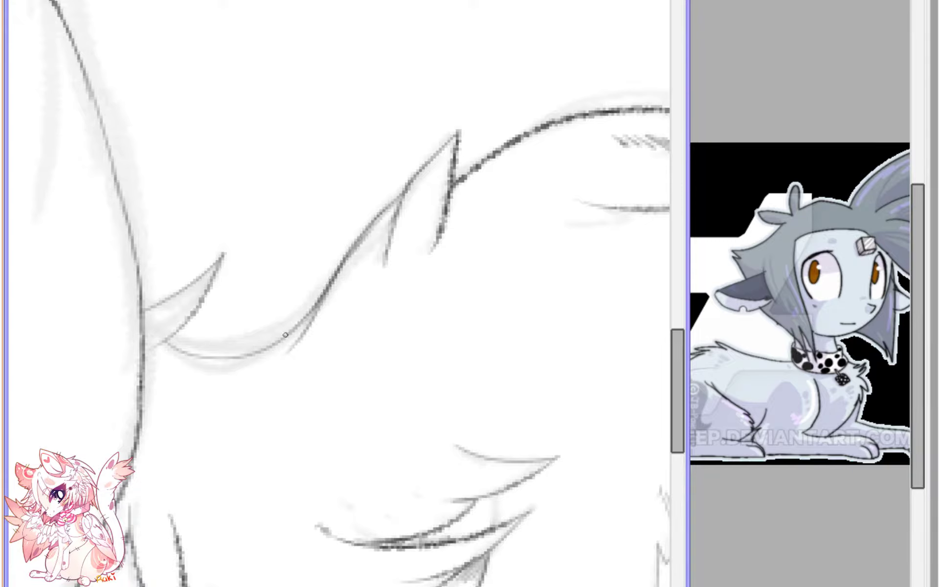
pyautogui.moveTo(367, 230); pyautogui.dragTo(392, 209)
pyautogui.moveTo(401, 197); pyautogui.dragTo(356, 245)
pyautogui.scroll(-7, 340, 293)
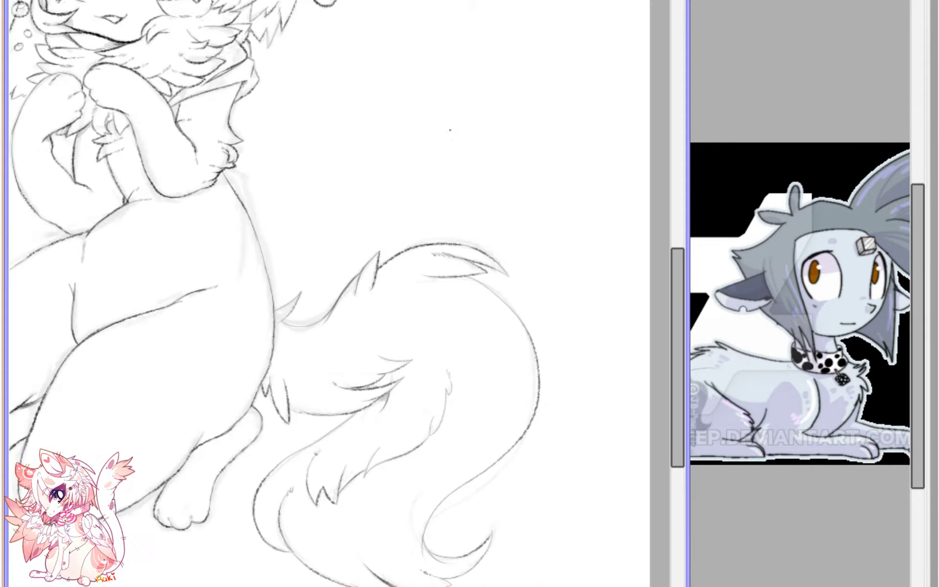
# - Erase the arched upper contour between the upright fur spike and the long fur tip
pyautogui.press('h')
pyautogui.moveTo(293, 274); pyautogui.dragTo(333, 337)
pyautogui.scroll(3, 339, 313)
pyautogui.moveTo(207, 342); pyautogui.dragTo(158, 363)
pyautogui.moveTo(205, 340)
pyautogui.mouseDown()
pyautogui.moveTo(269, 337)
pyautogui.moveTo(359, 379)
pyautogui.mouseUp()
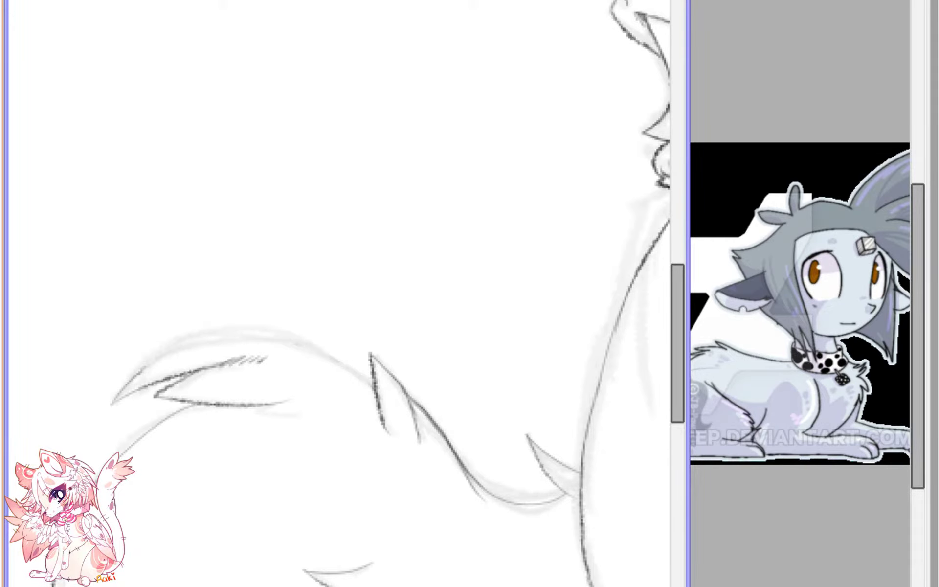
# - Redraw the arched upper contour of the tail between the upright fur spike and the long fur tip
pyautogui.press('h')
pyautogui.scroll(1, 327, 309)
pyautogui.moveTo(295, 420)
pyautogui.mouseDown()
pyautogui.moveTo(450, 359)
pyautogui.moveTo(513, 356)
pyautogui.moveTo(575, 374)
pyautogui.moveTo(439, 359)
pyautogui.mouseUp()
pyautogui.scroll(-4, 417, 381)
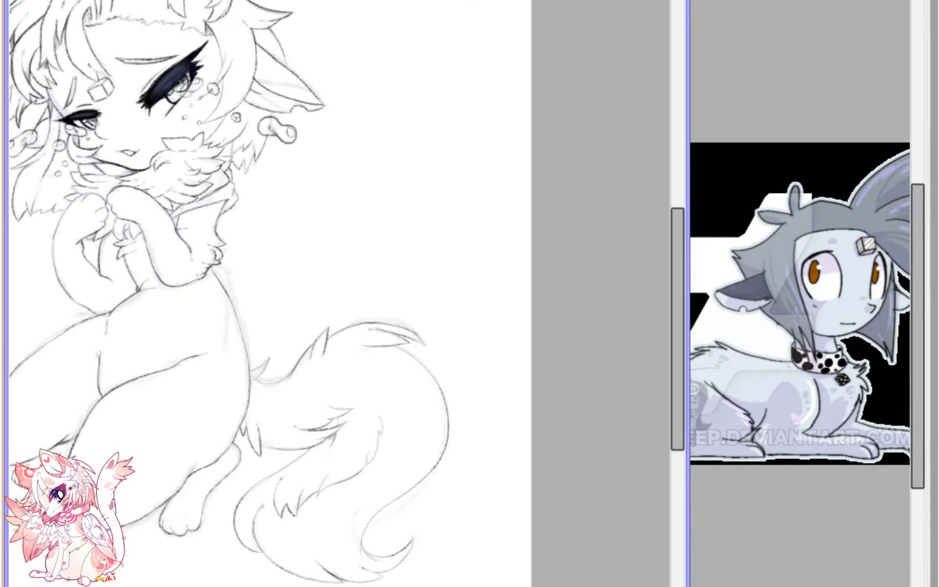
# - Clean up the overlapping lines where the inner strand branches off the curved strand in the swept-up hair
pyautogui.moveTo(276, 168); pyautogui.dragTo(487, 344)
pyautogui.press('h')
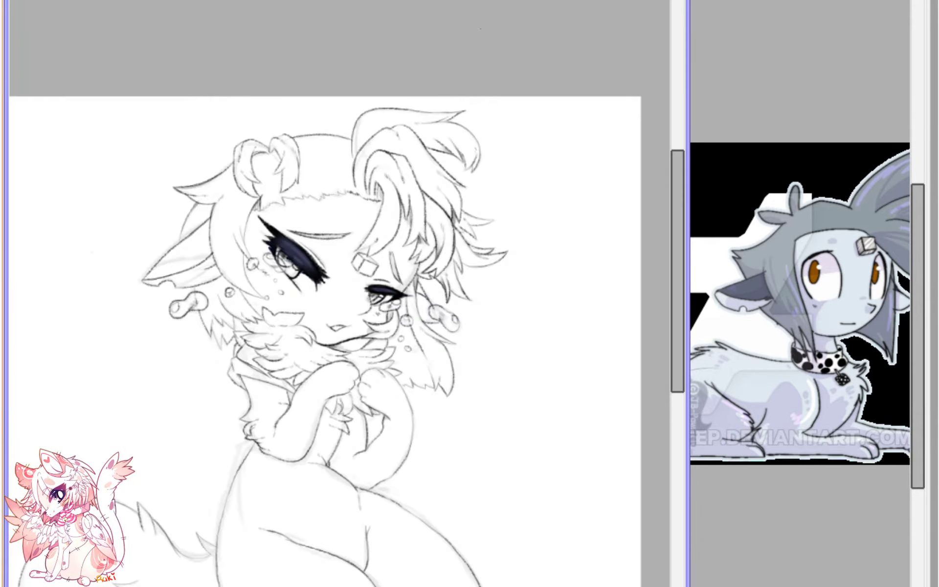
pyautogui.scroll(2, 339, 294)
pyautogui.moveTo(456, 58); pyautogui.dragTo(273, 325)
pyautogui.scroll(2, 273, 325)
pyautogui.moveTo(217, 347); pyautogui.dragTo(417, 445)
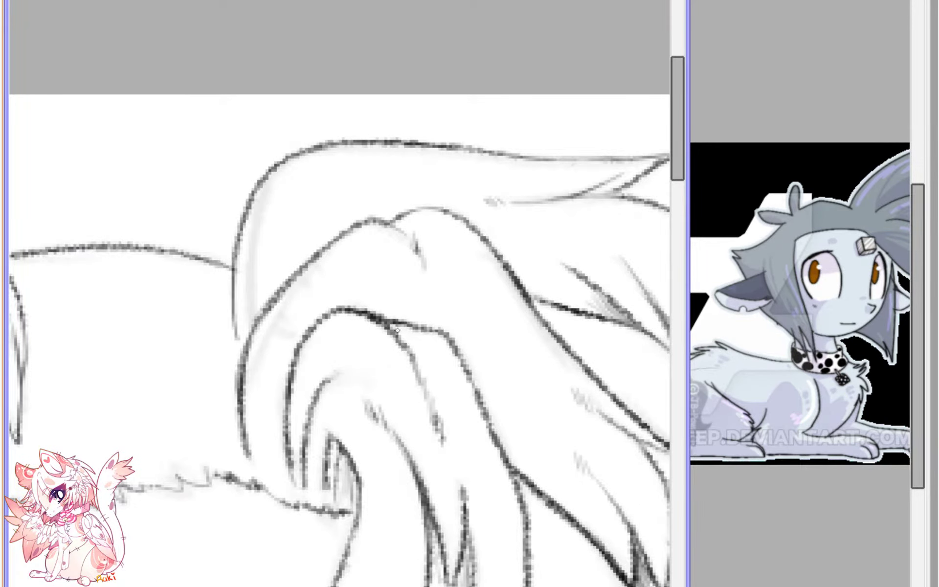
pyautogui.scroll(2, 398, 331)
pyautogui.moveTo(389, 331)
pyautogui.mouseDown()
pyautogui.moveTo(370, 326)
pyautogui.moveTo(422, 347)
pyautogui.moveTo(367, 320)
pyautogui.mouseUp()
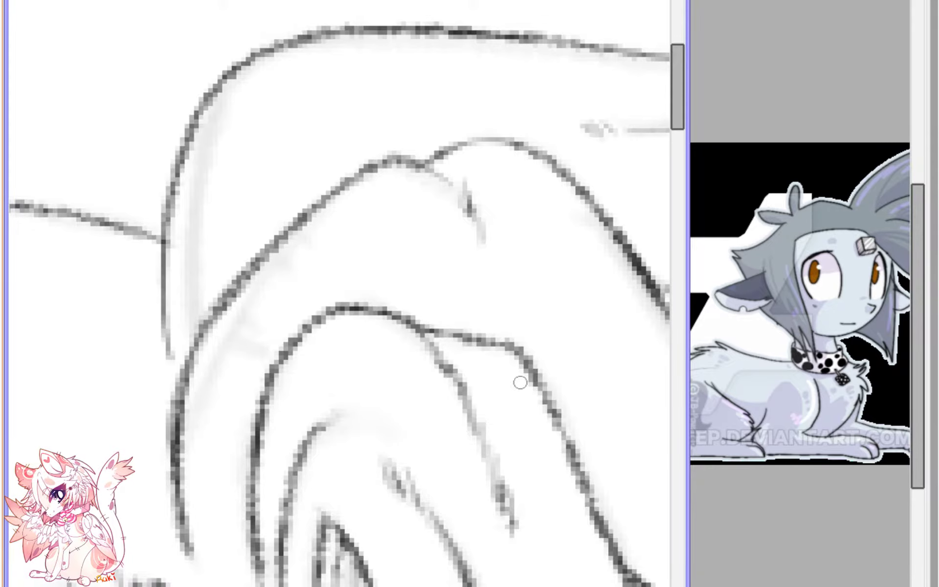
pyautogui.moveTo(520, 383)
pyautogui.mouseDown()
pyautogui.moveTo(590, 518)
pyautogui.moveTo(441, 333)
pyautogui.mouseUp()
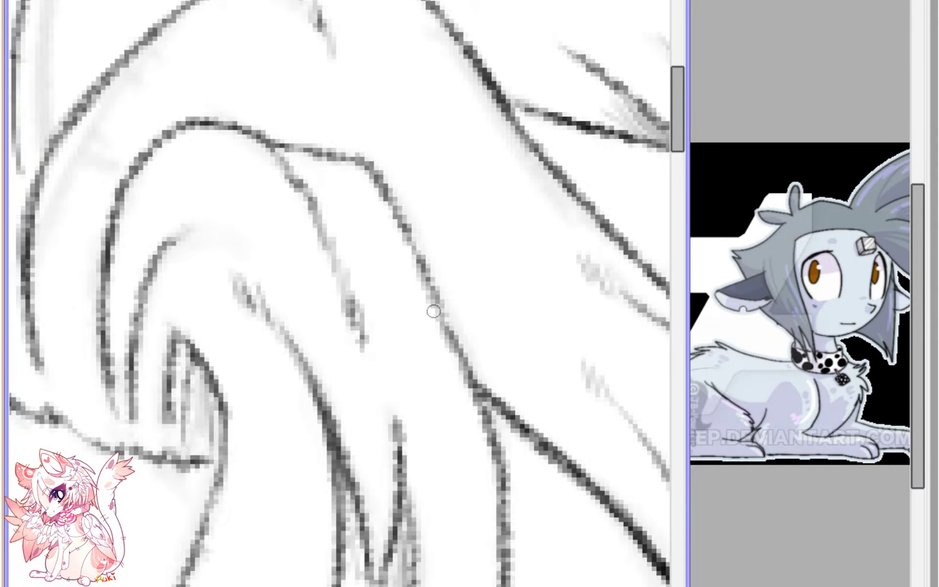
# - Thin the thick diagonal hair strand line and shade the narrow gap where it meets the vertical strand
pyautogui.scroll(-3, 487, 489)
pyautogui.moveTo(446, 366); pyautogui.dragTo(420, 339)
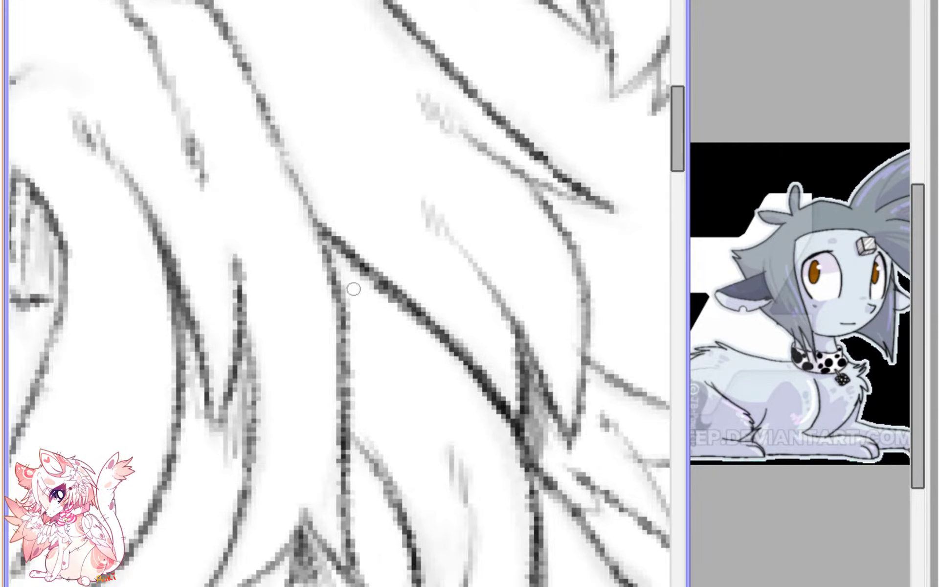
pyautogui.moveTo(354, 264)
pyautogui.mouseDown()
pyautogui.moveTo(423, 319)
pyautogui.moveTo(490, 404)
pyautogui.mouseUp()
pyautogui.moveTo(435, 343)
pyautogui.mouseDown()
pyautogui.moveTo(505, 419)
pyautogui.moveTo(363, 273)
pyautogui.moveTo(386, 292)
pyautogui.mouseUp()
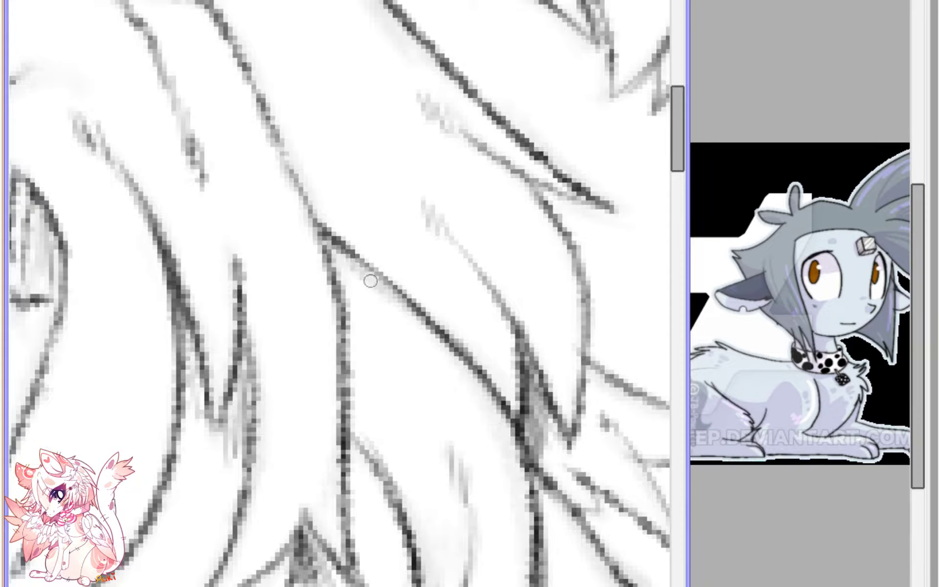
pyautogui.moveTo(337, 250)
pyautogui.mouseDown()
pyautogui.moveTo(345, 317)
pyautogui.moveTo(346, 252)
pyautogui.moveTo(351, 335)
pyautogui.moveTo(356, 256)
pyautogui.moveTo(353, 357)
pyautogui.moveTo(346, 255)
pyautogui.mouseUp()
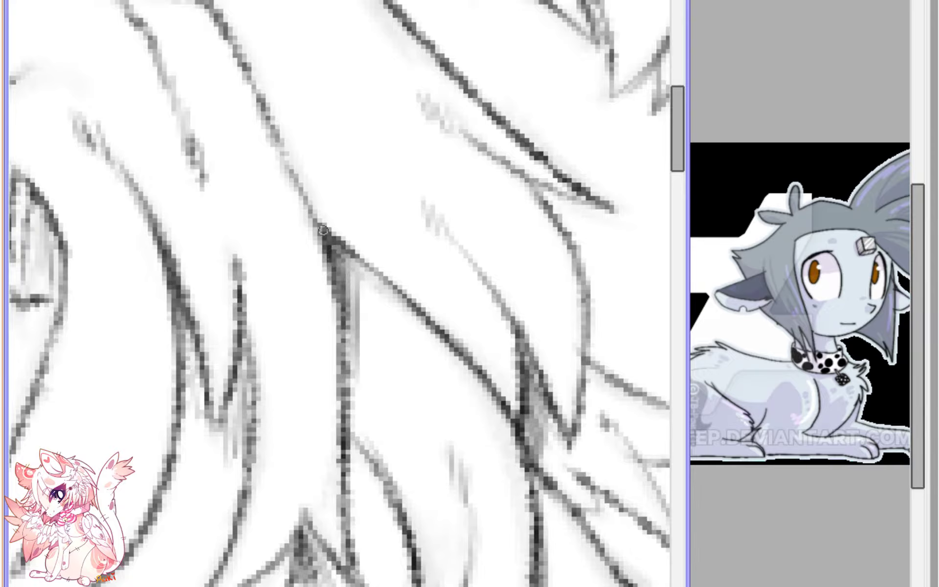
# - Thin the dark overlapping edge of the neighbouring curved strand above its pointed tip
pyautogui.moveTo(135, 192); pyautogui.dragTo(192, 297)
pyautogui.moveTo(160, 215); pyautogui.dragTo(199, 321)
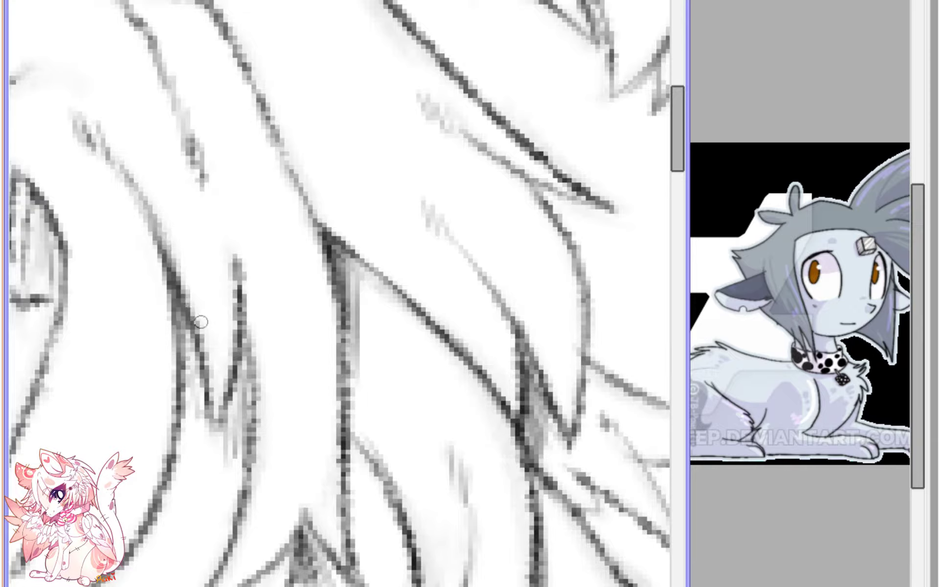
pyautogui.moveTo(164, 234); pyautogui.dragTo(197, 315)
pyautogui.scroll(-5, 150, 159)
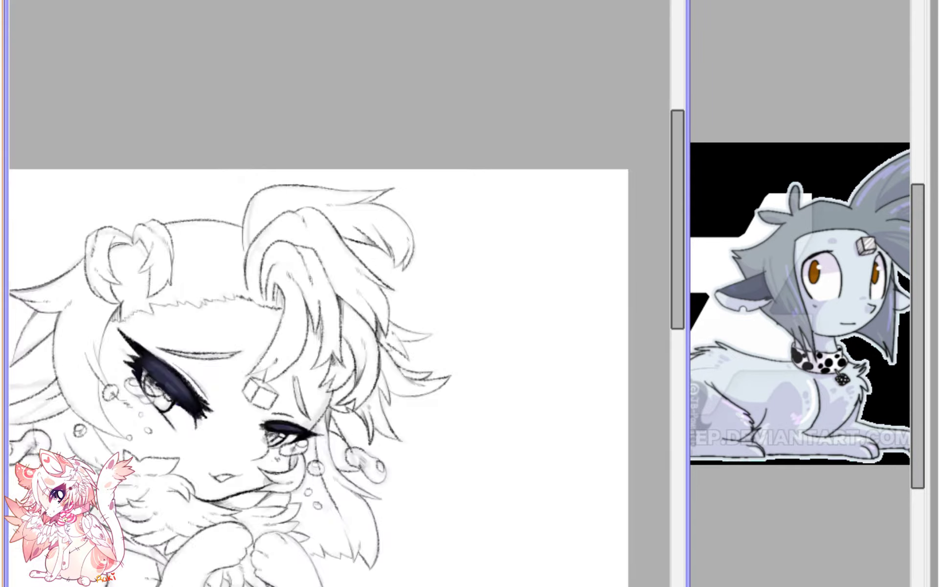
# - Shade the small gap between the raised arm and the garment, and the fold just below it
pyautogui.press('h')
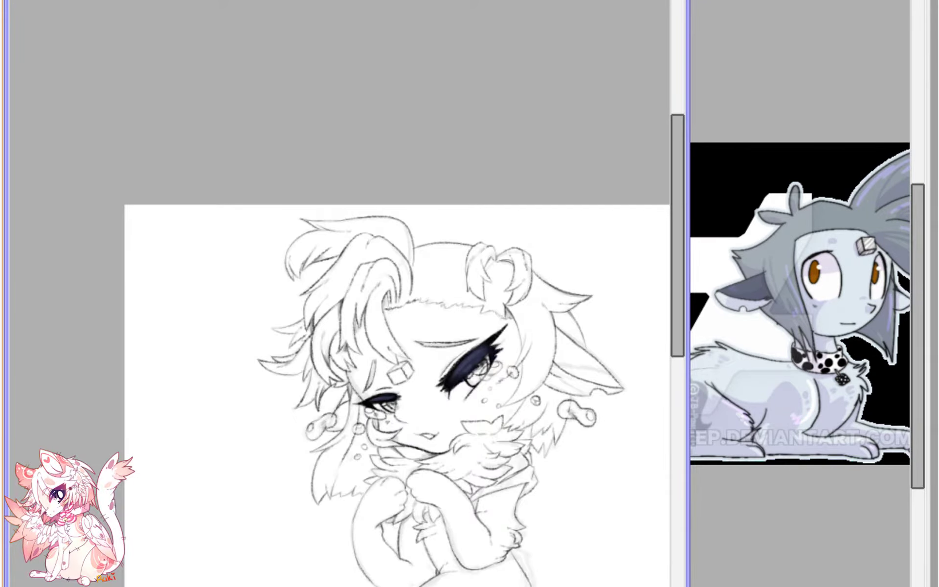
pyautogui.moveTo(391, 352)
pyautogui.mouseDown()
pyautogui.moveTo(356, 338)
pyautogui.moveTo(333, 303)
pyautogui.moveTo(306, 196)
pyautogui.mouseUp()
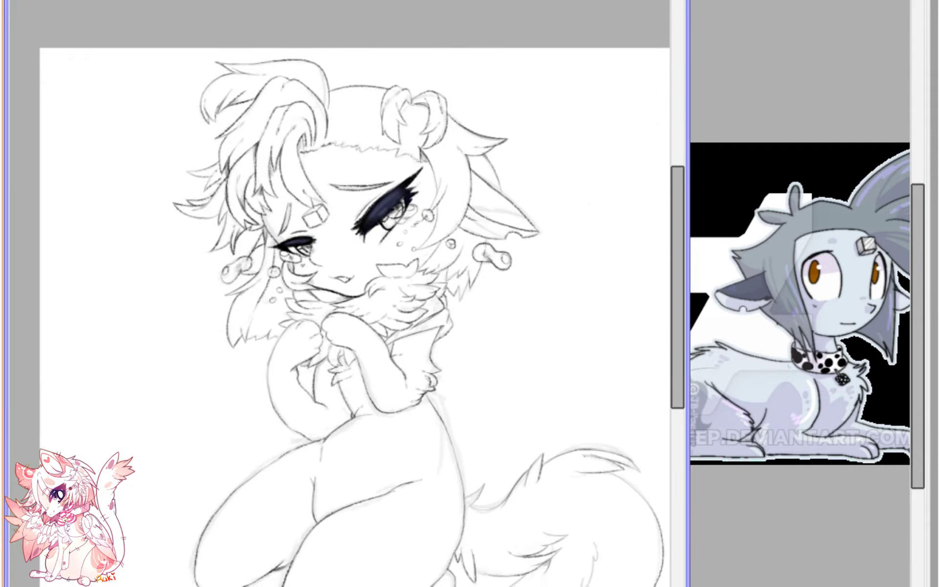
pyautogui.scroll(5, 377, 366)
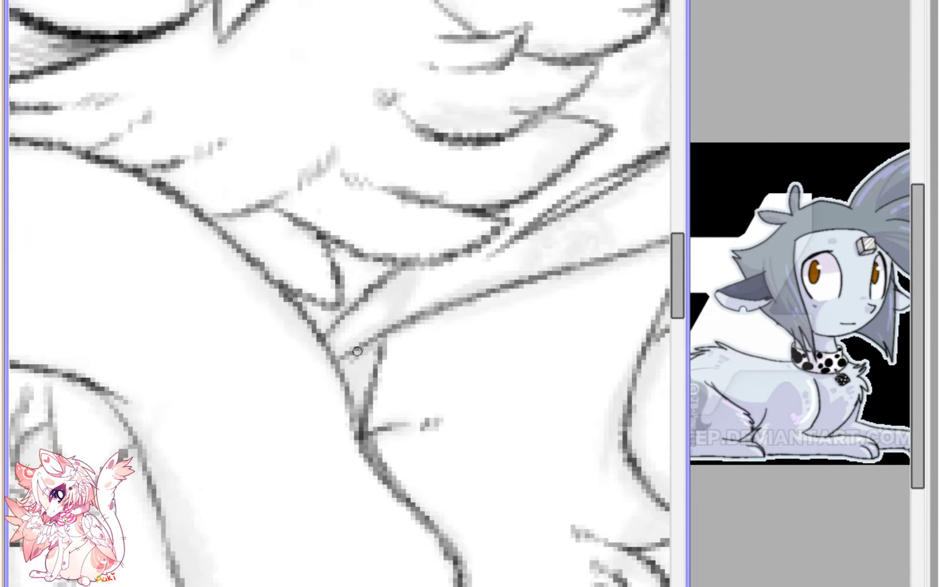
pyautogui.moveTo(359, 375)
pyautogui.mouseDown()
pyautogui.moveTo(361, 436)
pyautogui.moveTo(387, 440)
pyautogui.moveTo(363, 450)
pyautogui.moveTo(404, 429)
pyautogui.moveTo(406, 455)
pyautogui.mouseUp()
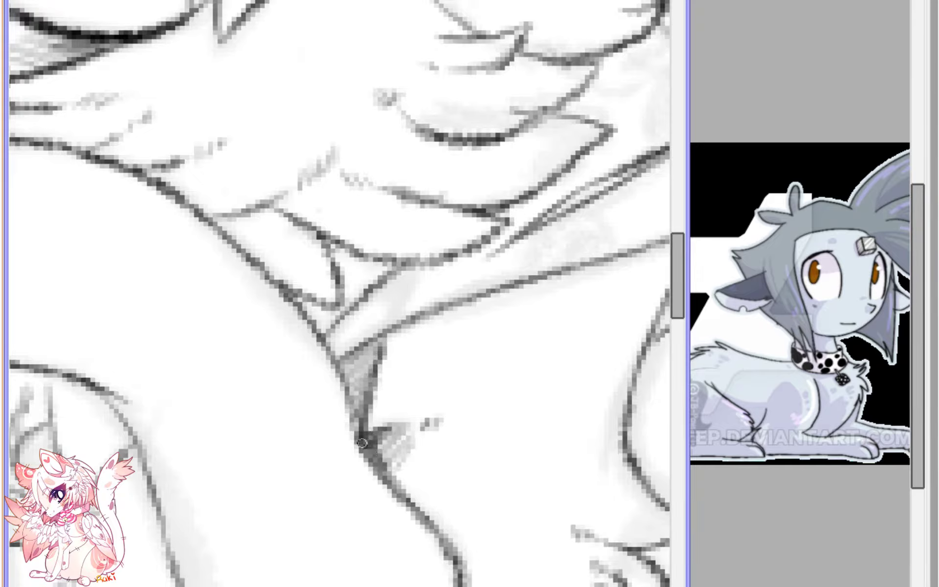
pyautogui.scroll(-5, 404, 443)
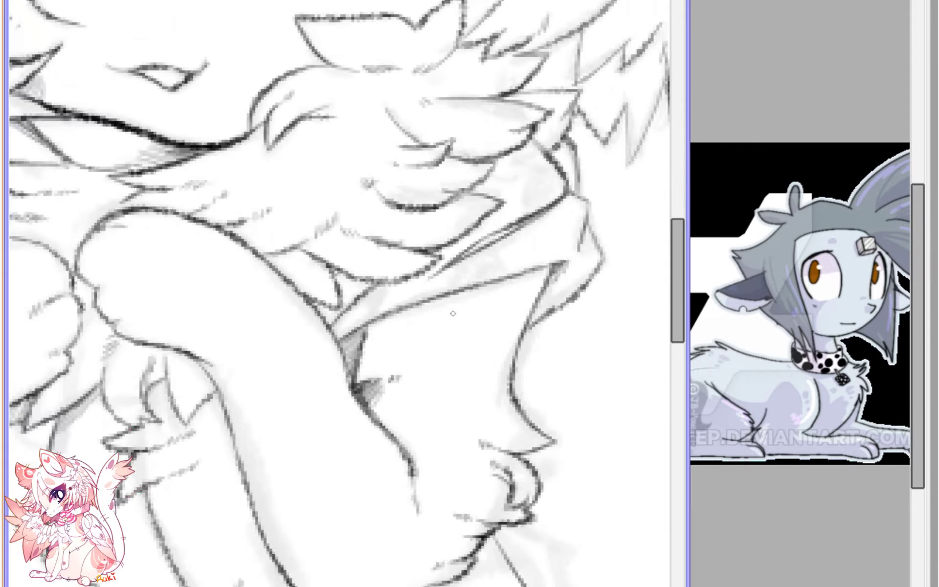
pyautogui.moveTo(476, 474); pyautogui.dragTo(466, 268)
pyautogui.scroll(3, 466, 268)
pyautogui.moveTo(552, 147); pyautogui.dragTo(439, 356)
pyautogui.scroll(1, 439, 357)
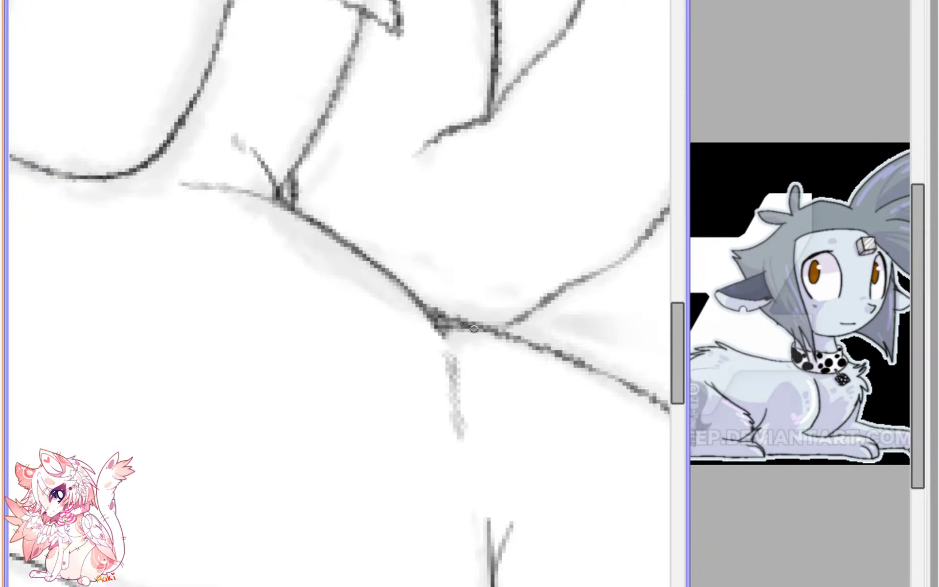
pyautogui.scroll(-5, 428, 289)
pyautogui.scroll(2, 428, 289)
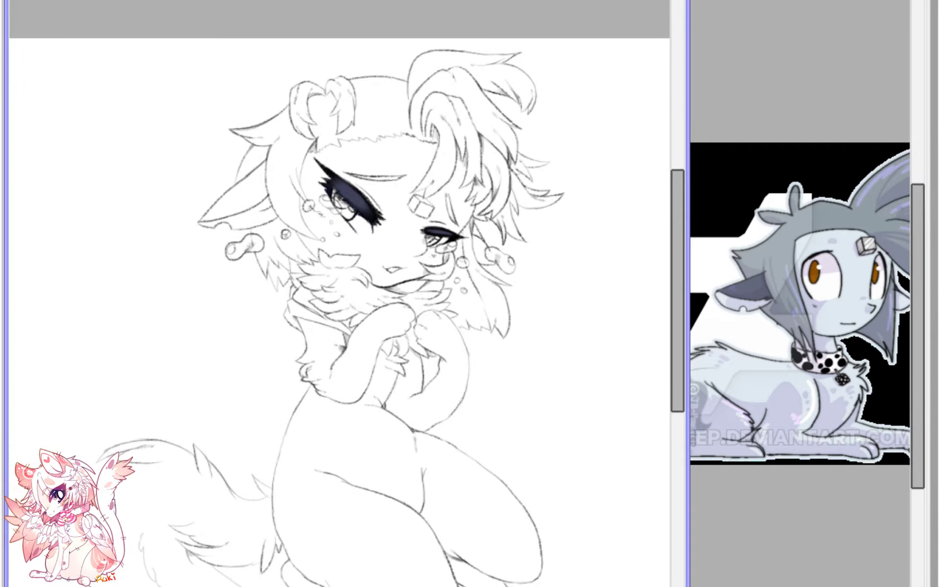
# - Darken the faint upper edges of the cube ornament on the forehead and close its open lower corner
pyautogui.press('h')
pyautogui.moveTo(371, 254); pyautogui.dragTo(447, 316)
pyautogui.scroll(8, 441, 298)
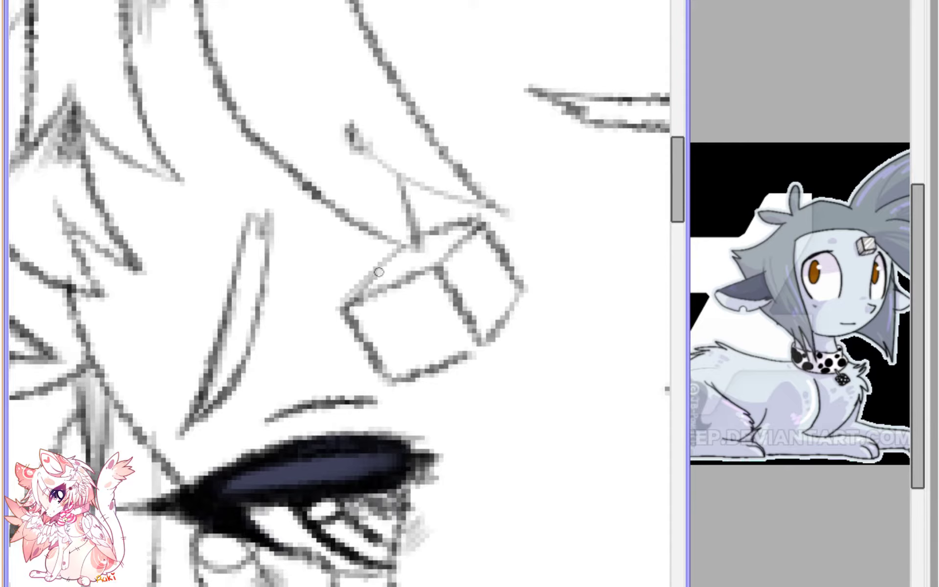
pyautogui.moveTo(379, 272)
pyautogui.mouseDown()
pyautogui.moveTo(352, 290)
pyautogui.moveTo(410, 242)
pyautogui.mouseUp()
pyautogui.moveTo(343, 306)
pyautogui.mouseDown()
pyautogui.moveTo(434, 271)
pyautogui.moveTo(482, 347)
pyautogui.moveTo(471, 352)
pyautogui.moveTo(521, 281)
pyautogui.mouseUp()
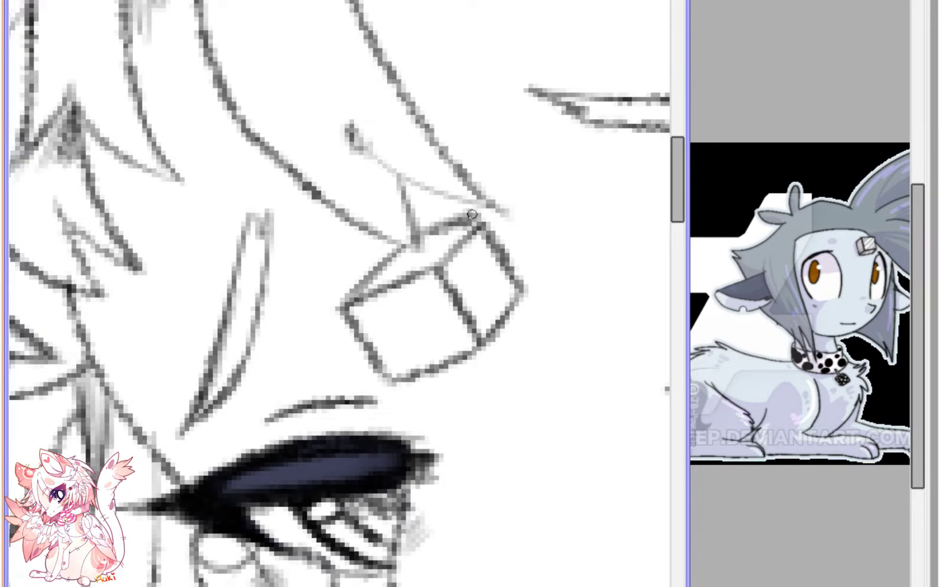
pyautogui.scroll(-6, 474, 233)
# - Check the outline for gaps by selecting the white background around the character, and clear the selection
pyautogui.press('h')
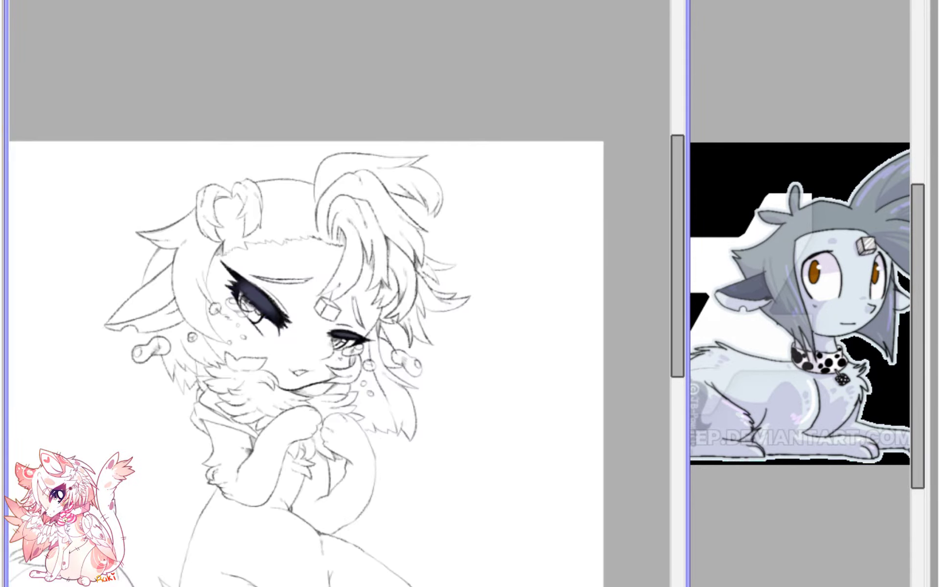
pyautogui.scroll(8, 420, 233)
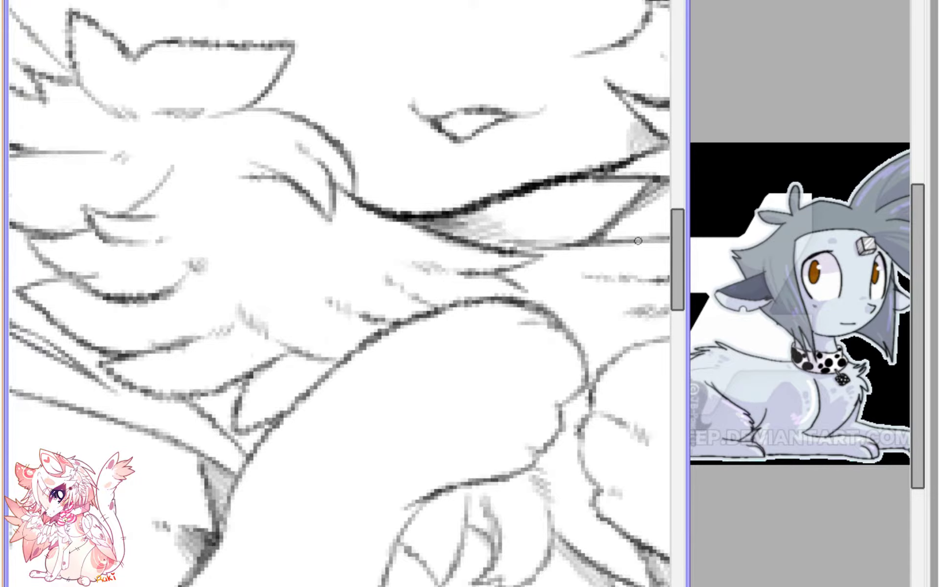
pyautogui.scroll(-8, 638, 241)
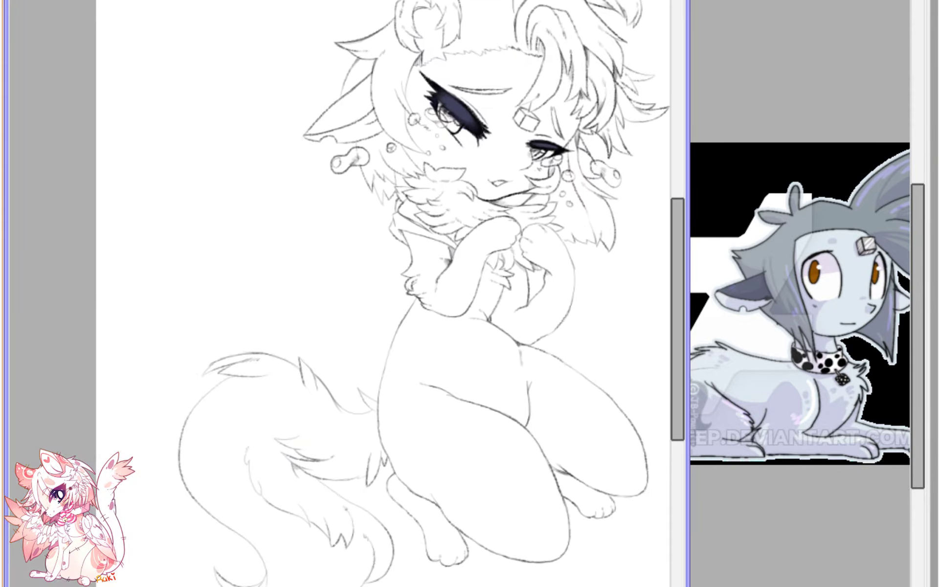
pyautogui.moveTo(477, 307); pyautogui.dragTo(486, 346)
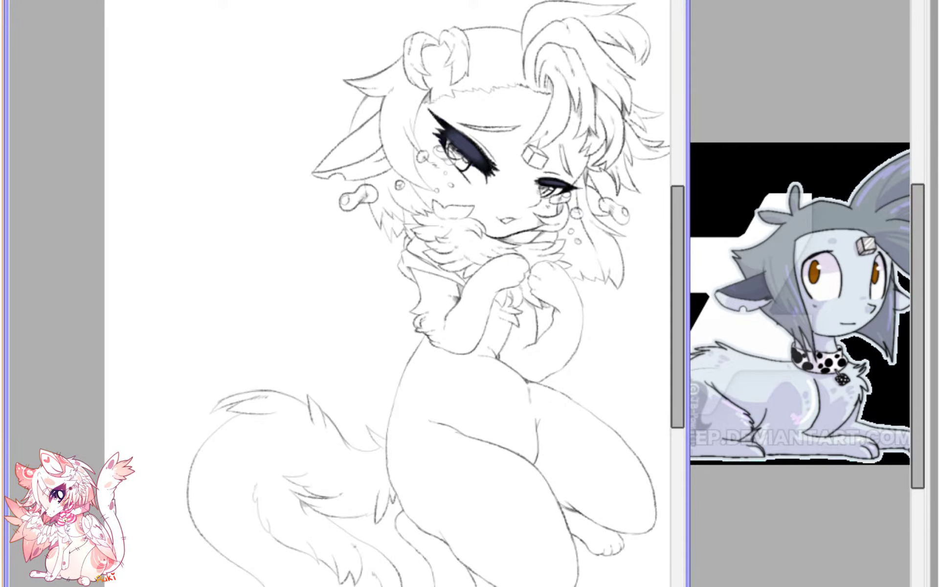
pyautogui.click(293, 274)
pyautogui.hotkey('ctrl', 'd')
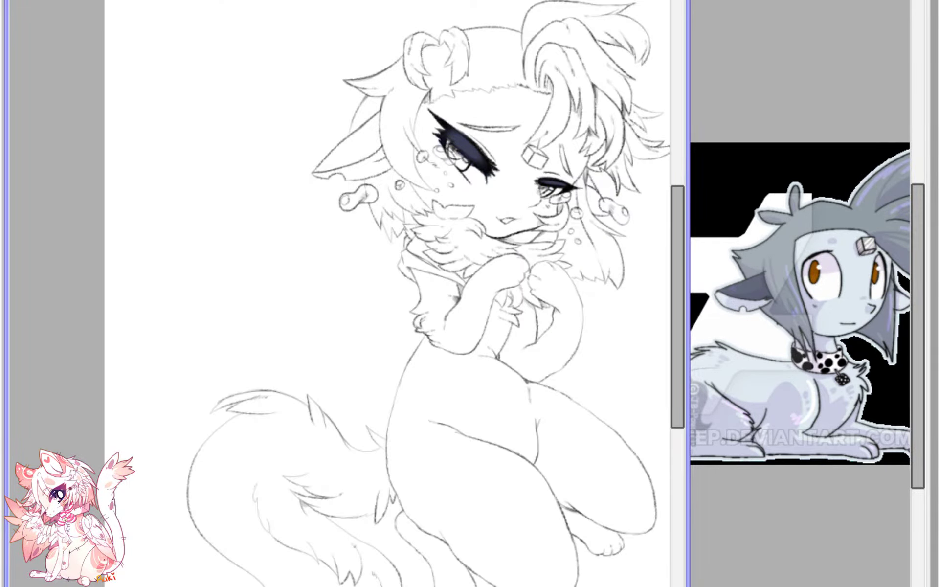
pyautogui.click(294, 274)
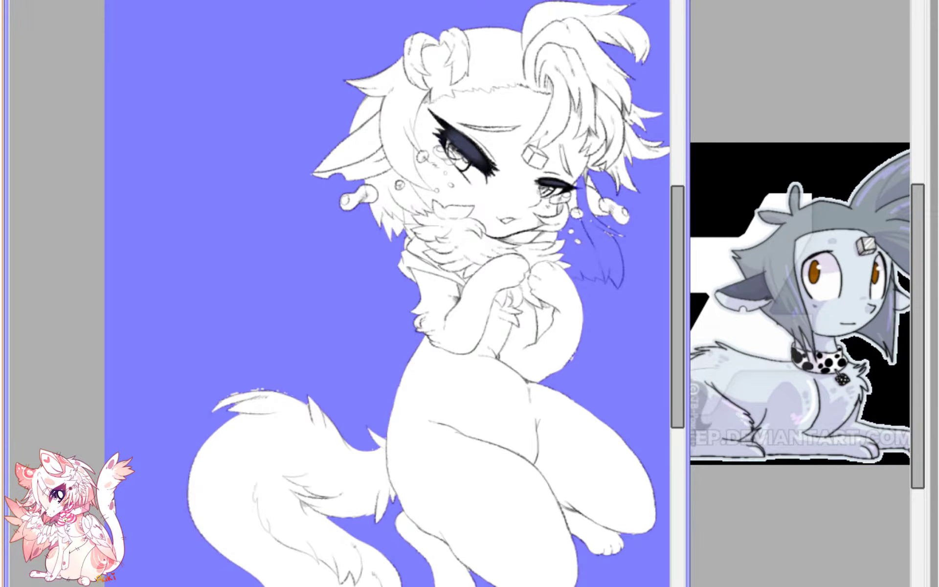
pyautogui.hotkey('ctrl', 'd')
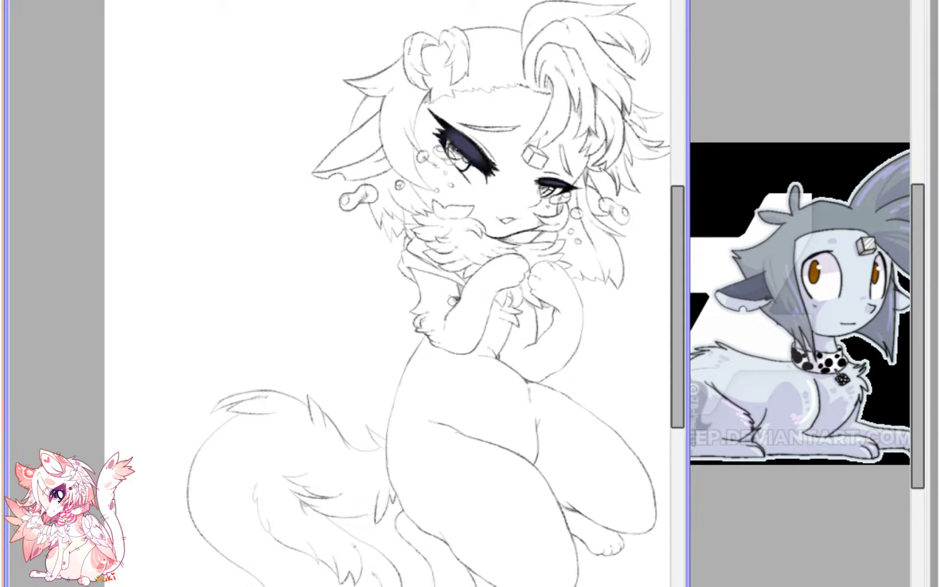
# - Paint a flat grey base beneath the line art over the face, the forehead and the raised paw
pyautogui.hotkey('ctrl', 'z')
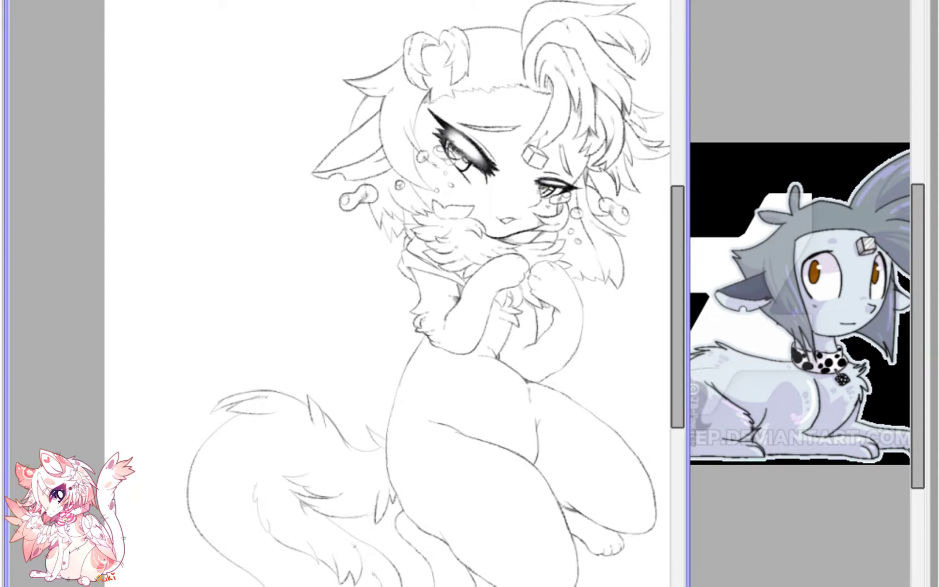
pyautogui.scroll(1, 466, 494)
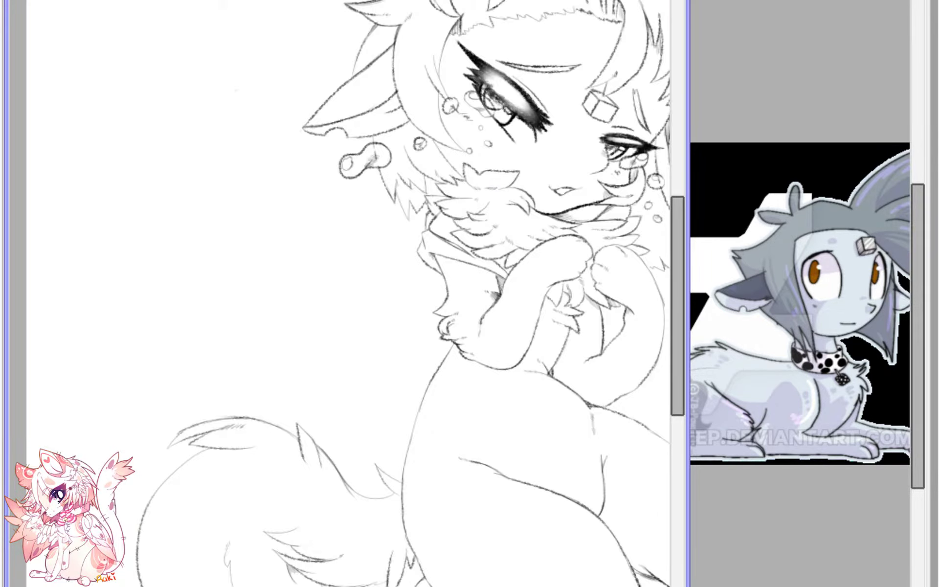
pyautogui.scroll(2, 340, 294)
pyautogui.moveTo(636, 293)
pyautogui.mouseDown()
pyautogui.moveTo(333, 337)
pyautogui.moveTo(346, 283)
pyautogui.moveTo(309, 292)
pyautogui.moveTo(386, 282)
pyautogui.moveTo(362, 176)
pyautogui.moveTo(325, 185)
pyautogui.moveTo(396, 382)
pyautogui.moveTo(342, 413)
pyautogui.moveTo(321, 259)
pyautogui.moveTo(220, 196)
pyautogui.moveTo(171, 215)
pyautogui.moveTo(244, 450)
pyautogui.moveTo(364, 530)
pyautogui.moveTo(430, 338)
pyautogui.moveTo(484, 386)
pyautogui.moveTo(514, 376)
pyautogui.moveTo(556, 450)
pyautogui.moveTo(567, 372)
pyautogui.moveTo(567, 467)
pyautogui.moveTo(522, 293)
pyautogui.moveTo(446, 297)
pyautogui.moveTo(504, 186)
pyautogui.moveTo(413, 130)
pyautogui.moveTo(323, 54)
pyautogui.moveTo(230, 131)
pyautogui.moveTo(296, 290)
pyautogui.mouseUp()
pyautogui.scroll(5, 386, 367)
pyautogui.moveTo(339, 193)
pyautogui.mouseDown()
pyautogui.moveTo(350, 171)
pyautogui.moveTo(334, 147)
pyautogui.moveTo(259, 160)
pyautogui.moveTo(280, 149)
pyautogui.mouseUp()
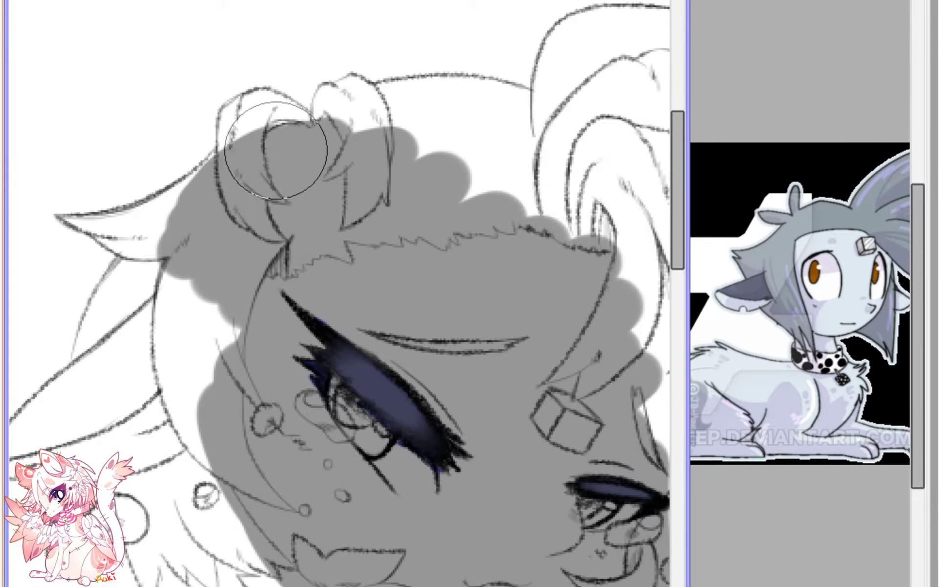
# - Extend the grey base over the looped hair tufts, the crown and the roots of the swept-up hair
pyautogui.scroll(1, 334, 196)
pyautogui.moveTo(337, 231); pyautogui.dragTo(467, 463)
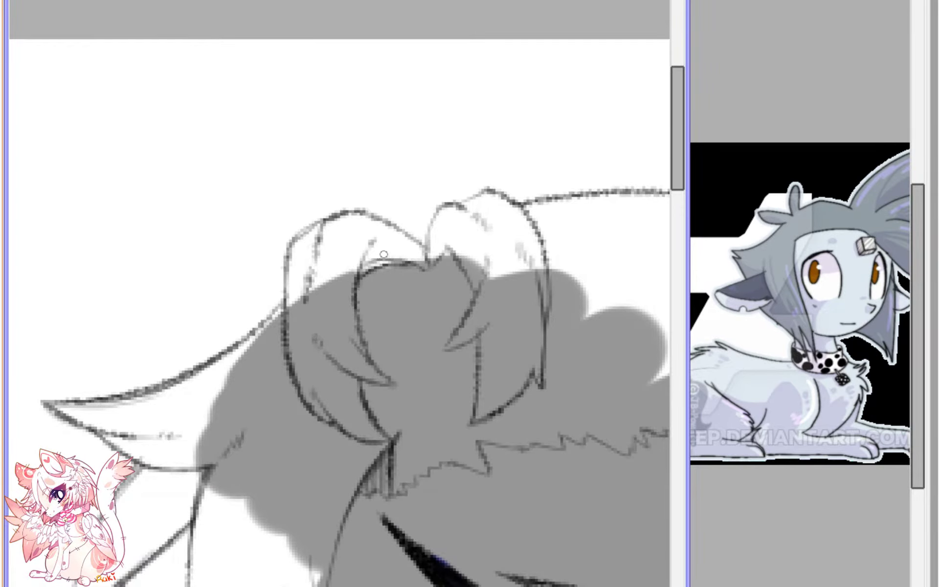
pyautogui.moveTo(472, 268); pyautogui.dragTo(543, 287)
pyautogui.scroll(-1, 537, 299)
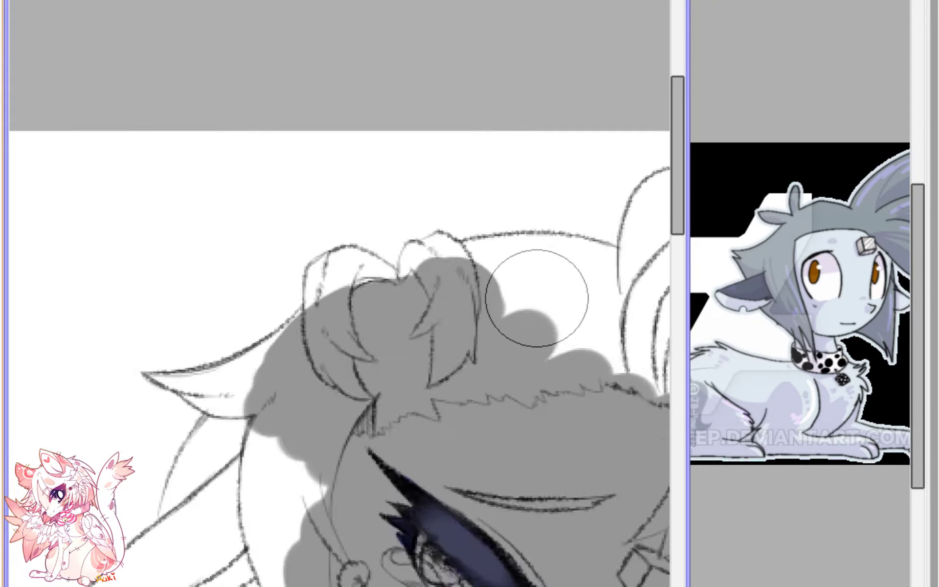
pyautogui.scroll(-2, 537, 298)
pyautogui.moveTo(467, 330)
pyautogui.mouseDown()
pyautogui.moveTo(421, 305)
pyautogui.moveTo(476, 306)
pyautogui.moveTo(453, 310)
pyautogui.mouseUp()
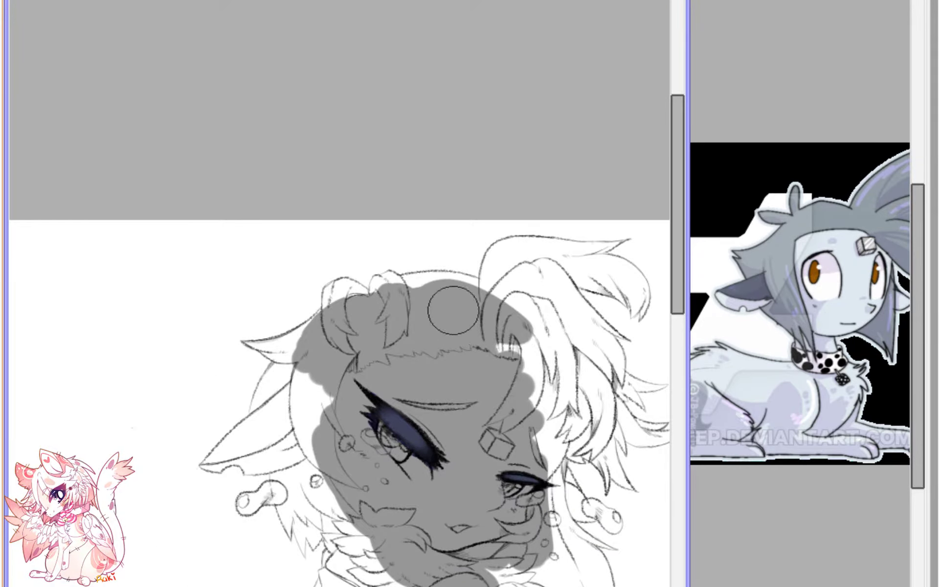
pyautogui.moveTo(503, 343)
pyautogui.mouseDown()
pyautogui.moveTo(538, 371)
pyautogui.moveTo(547, 342)
pyautogui.moveTo(533, 421)
pyautogui.moveTo(544, 452)
pyautogui.mouseUp()
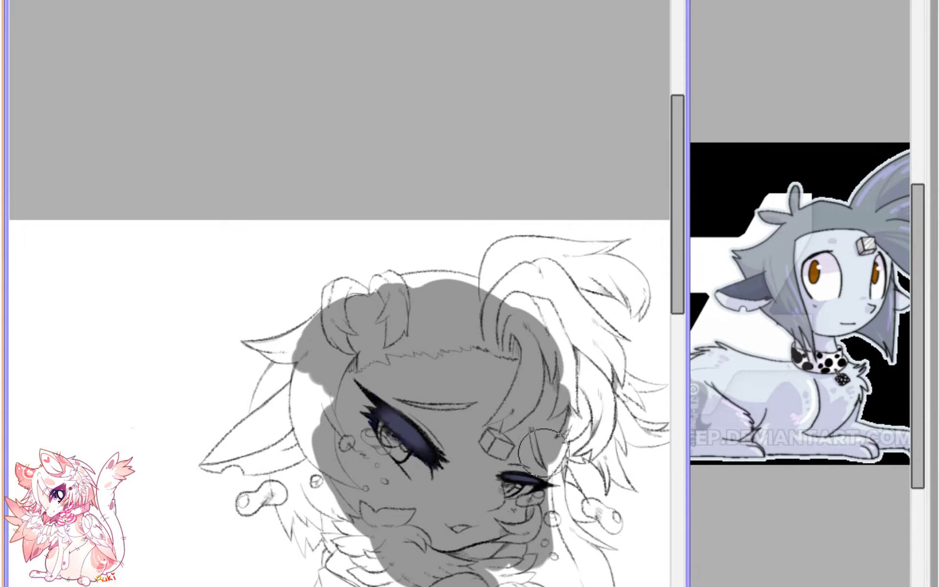
pyautogui.moveTo(565, 398)
pyautogui.mouseDown()
pyautogui.moveTo(535, 459)
pyautogui.moveTo(549, 299)
pyautogui.mouseUp()
# - Trace a grey base edge along the inside of the bent outer arm's outline, from below the paw to the thigh
pyautogui.press('h')
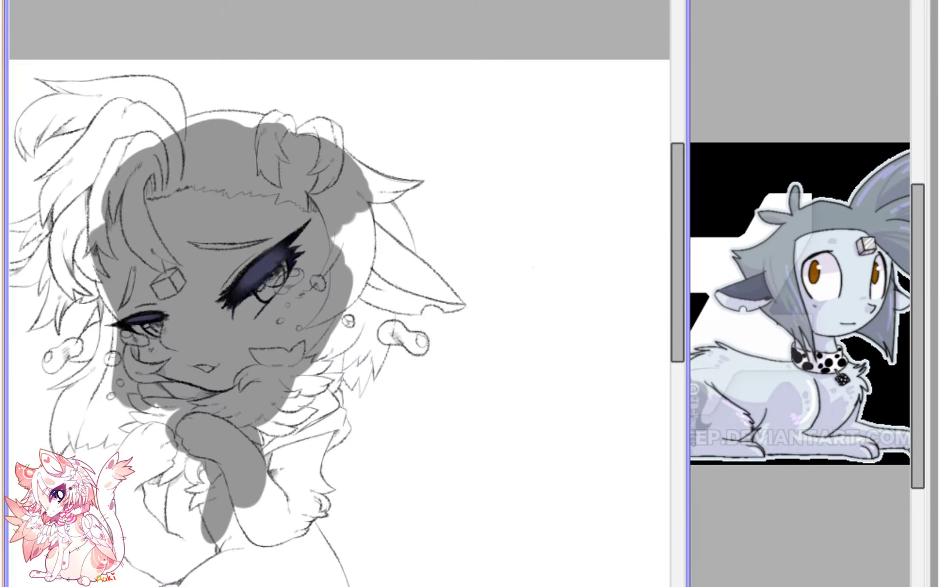
pyautogui.moveTo(270, 498); pyautogui.dragTo(462, 342)
pyautogui.moveTo(430, 307)
pyautogui.mouseDown()
pyautogui.moveTo(450, 400)
pyautogui.moveTo(480, 390)
pyautogui.moveTo(469, 224)
pyautogui.mouseUp()
pyautogui.press('pageup')
pyautogui.press('pageup')
pyautogui.moveTo(463, 259)
pyautogui.mouseDown()
pyautogui.moveTo(435, 390)
pyautogui.moveTo(430, 272)
pyautogui.mouseUp()
pyautogui.press('pageup')
pyautogui.press('pageup')
pyautogui.hotkey('ctrl', '-')
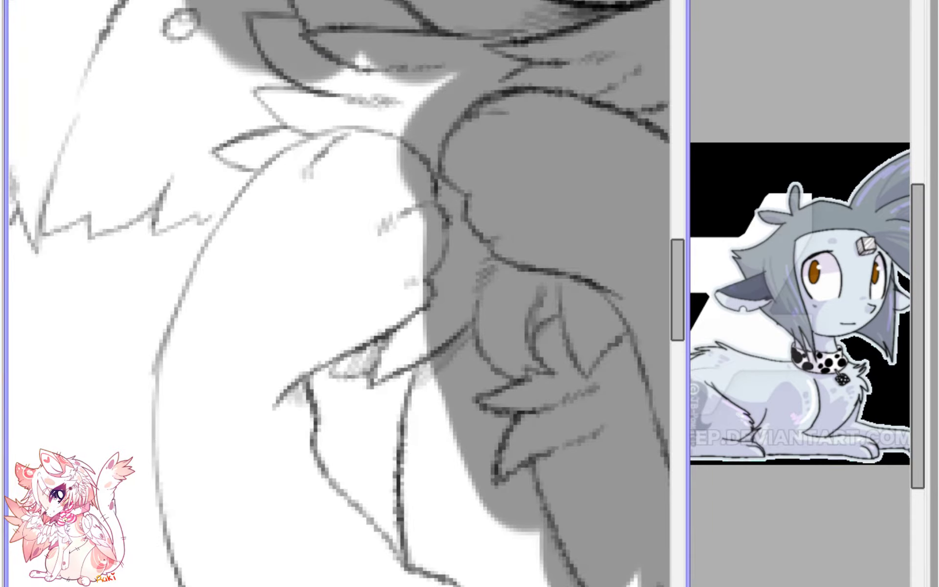
pyautogui.hotkey('ctrl', '+')
pyautogui.hotkey('ctrl', '-')
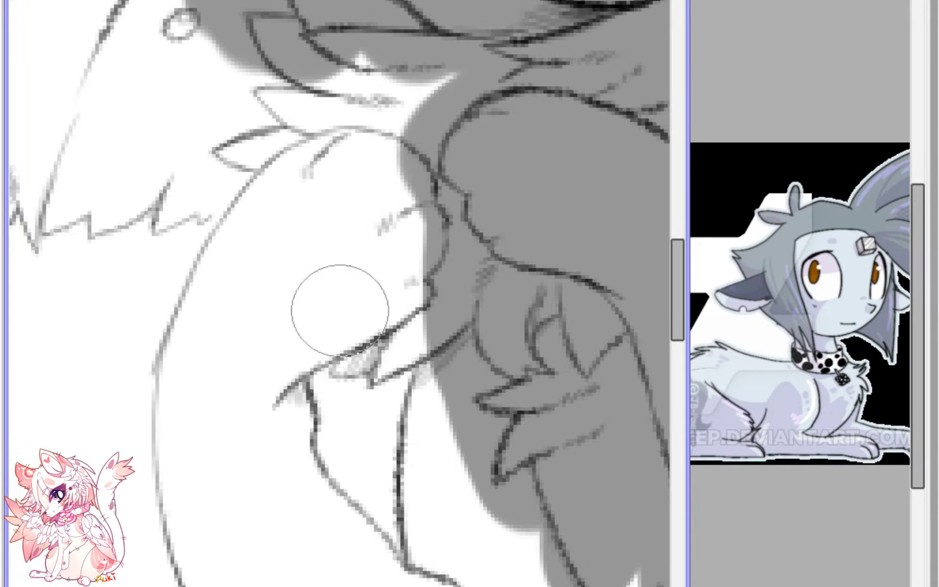
pyautogui.hotkey('ctrl', '+')
pyautogui.moveTo(309, 106); pyautogui.dragTo(270, 95)
pyautogui.moveTo(178, 177)
pyautogui.mouseDown()
pyautogui.moveTo(154, 225)
pyautogui.moveTo(192, 207)
pyautogui.moveTo(150, 237)
pyautogui.moveTo(196, 208)
pyautogui.moveTo(226, 210)
pyautogui.moveTo(218, 233)
pyautogui.moveTo(230, 219)
pyautogui.moveTo(173, 335)
pyautogui.moveTo(161, 410)
pyautogui.moveTo(156, 494)
pyautogui.mouseUp()
pyautogui.scroll(-5, 172, 320)
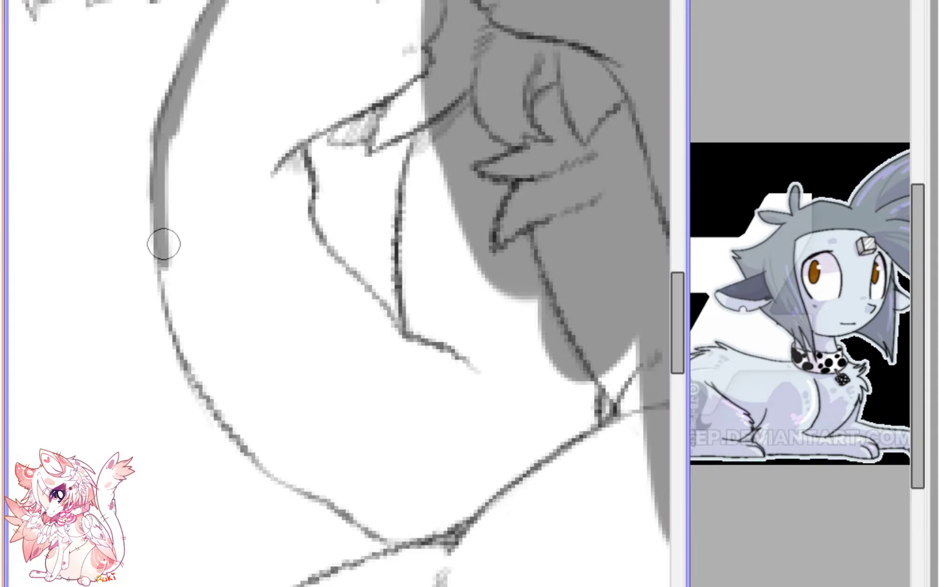
pyautogui.moveTo(163, 242); pyautogui.dragTo(173, 323)
pyautogui.moveTo(165, 261); pyautogui.dragTo(200, 370)
pyautogui.moveTo(177, 309)
pyautogui.mouseDown()
pyautogui.moveTo(228, 426)
pyautogui.moveTo(181, 337)
pyautogui.moveTo(219, 414)
pyautogui.moveTo(204, 378)
pyautogui.moveTo(257, 456)
pyautogui.moveTo(249, 451)
pyautogui.moveTo(399, 546)
pyautogui.mouseUp()
pyautogui.scroll(-3, 420, 561)
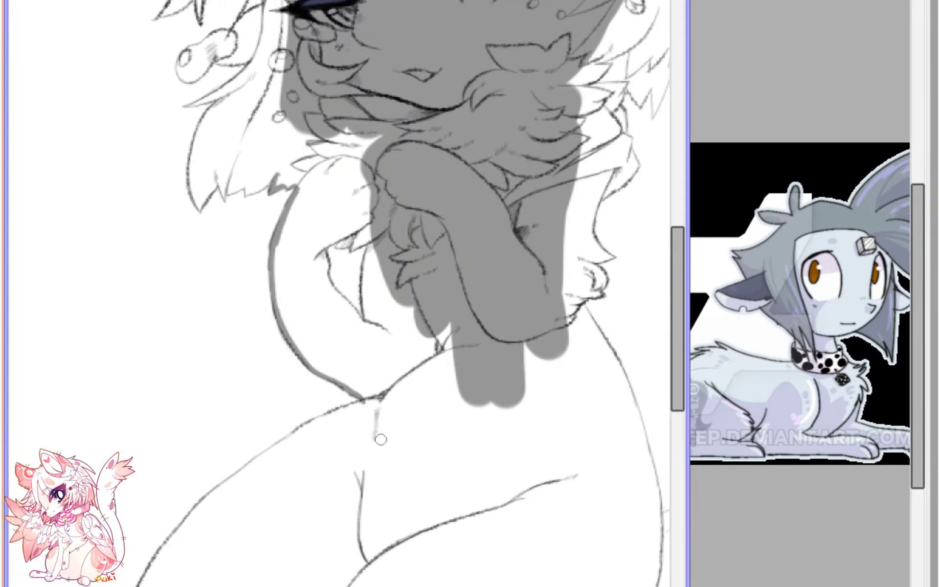
# - Trace grey edges around the narrow opening between the bent arm and the chest
pyautogui.scroll(3, 396, 403)
pyautogui.moveTo(301, 186)
pyautogui.mouseDown()
pyautogui.moveTo(293, 147)
pyautogui.moveTo(305, 230)
pyautogui.moveTo(301, 213)
pyautogui.moveTo(354, 292)
pyautogui.moveTo(325, 265)
pyautogui.moveTo(414, 345)
pyautogui.moveTo(401, 238)
pyautogui.moveTo(413, 152)
pyautogui.moveTo(416, 122)
pyautogui.mouseUp()
pyautogui.moveTo(371, 208); pyautogui.dragTo(246, 142)
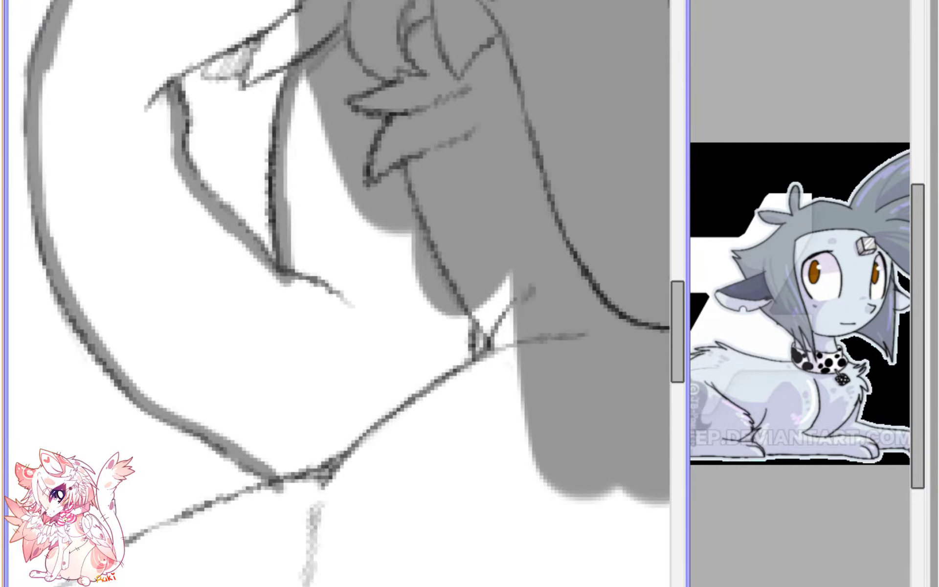
# - Trace the upper contour of the far thigh in grey, from the elbow bend toward the knee
pyautogui.moveTo(282, 509); pyautogui.dragTo(484, 304)
pyautogui.scroll(-2, 484, 304)
pyautogui.moveTo(414, 298)
pyautogui.mouseDown()
pyautogui.moveTo(381, 315)
pyautogui.moveTo(408, 296)
pyautogui.mouseUp()
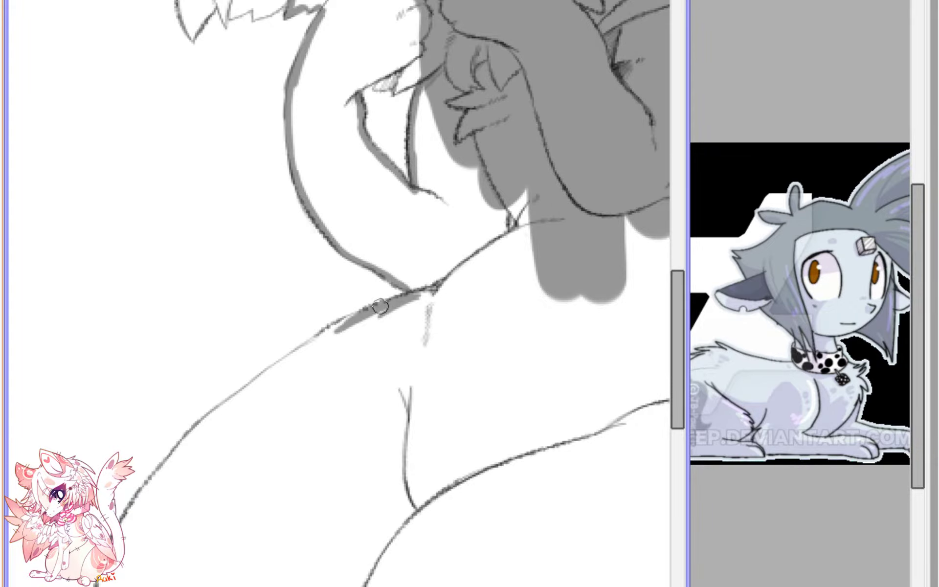
pyautogui.scroll(3, 354, 316)
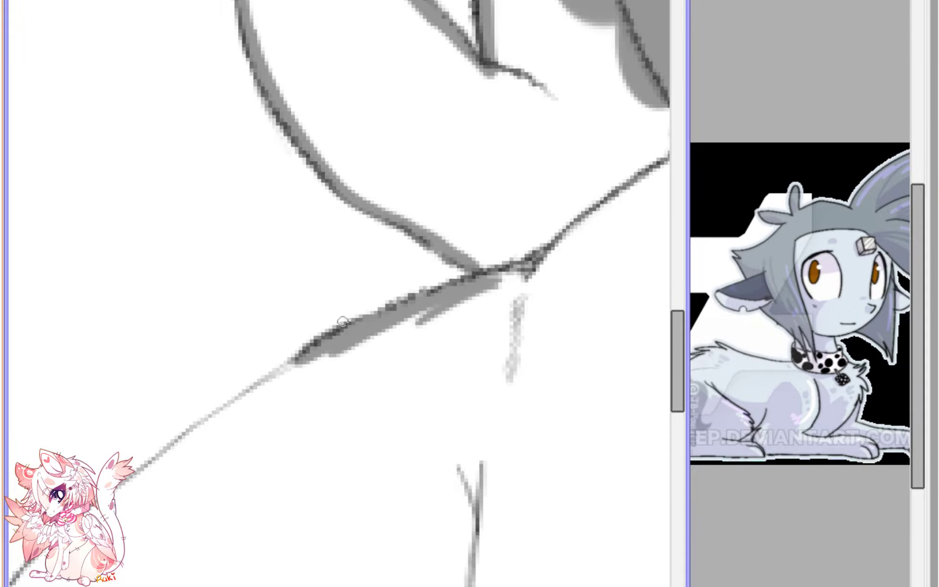
pyautogui.moveTo(285, 391); pyautogui.dragTo(446, 211)
pyautogui.moveTo(483, 162); pyautogui.dragTo(394, 233)
pyautogui.moveTo(459, 183); pyautogui.dragTo(335, 265)
pyautogui.moveTo(416, 219); pyautogui.dragTo(297, 304)
pyautogui.moveTo(352, 261); pyautogui.dragTo(258, 336)
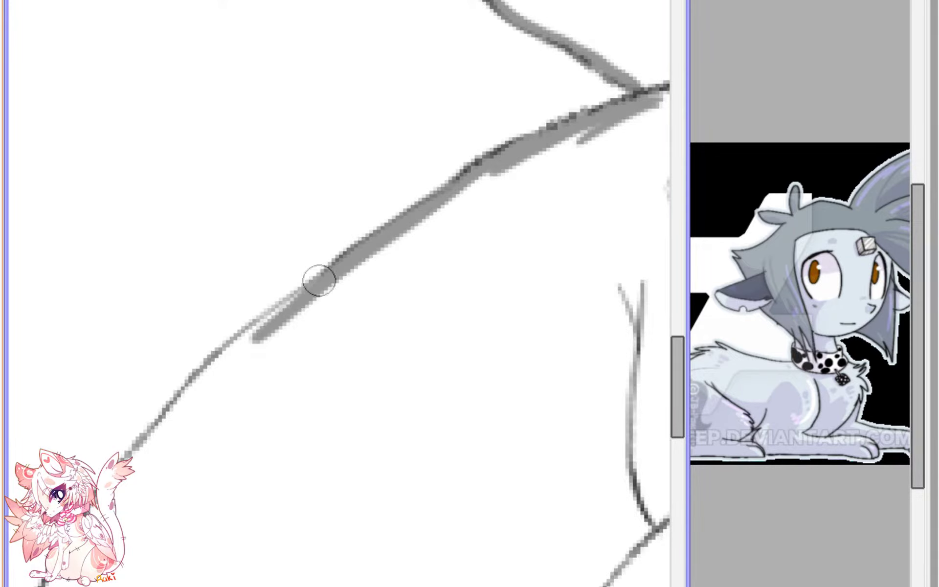
pyautogui.moveTo(318, 282); pyautogui.dragTo(203, 376)
pyautogui.moveTo(239, 343); pyautogui.dragTo(230, 352)
# - Continue the grey edge around the far knee, along the lower leg and around the foot
pyautogui.moveTo(287, 306)
pyautogui.mouseDown()
pyautogui.moveTo(245, 337)
pyautogui.moveTo(321, 204)
pyautogui.mouseUp()
pyautogui.moveTo(344, 147)
pyautogui.mouseDown()
pyautogui.moveTo(303, 208)
pyautogui.moveTo(258, 249)
pyautogui.mouseUp()
pyautogui.moveTo(312, 184); pyautogui.dragTo(263, 243)
pyautogui.moveTo(239, 263)
pyautogui.mouseDown()
pyautogui.moveTo(169, 391)
pyautogui.moveTo(194, 341)
pyautogui.moveTo(150, 452)
pyautogui.moveTo(171, 383)
pyautogui.moveTo(145, 531)
pyautogui.mouseUp()
pyautogui.moveTo(149, 458)
pyautogui.mouseDown()
pyautogui.moveTo(143, 564)
pyautogui.moveTo(146, 387)
pyautogui.moveTo(155, 371)
pyautogui.moveTo(144, 384)
pyautogui.moveTo(142, 375)
pyautogui.moveTo(167, 436)
pyautogui.moveTo(146, 398)
pyautogui.moveTo(173, 450)
pyautogui.moveTo(166, 443)
pyautogui.moveTo(235, 466)
pyautogui.moveTo(189, 460)
pyautogui.moveTo(264, 469)
pyautogui.moveTo(247, 467)
pyautogui.moveTo(350, 453)
pyautogui.moveTo(353, 464)
pyautogui.moveTo(320, 508)
pyautogui.moveTo(339, 491)
pyautogui.moveTo(323, 540)
pyautogui.moveTo(322, 525)
pyautogui.moveTo(317, 541)
pyautogui.moveTo(314, 531)
pyautogui.moveTo(330, 565)
pyautogui.moveTo(321, 511)
pyautogui.moveTo(326, 549)
pyautogui.moveTo(340, 566)
pyautogui.moveTo(330, 562)
pyautogui.moveTo(399, 580)
pyautogui.moveTo(418, 576)
pyautogui.moveTo(389, 579)
pyautogui.moveTo(472, 570)
pyautogui.moveTo(461, 574)
pyautogui.moveTo(544, 494)
pyautogui.mouseUp()
pyautogui.scroll(-4, 501, 539)
pyautogui.moveTo(459, 315); pyautogui.dragTo(272, 546)
pyautogui.scroll(1, 271, 546)
pyautogui.moveTo(303, 440); pyautogui.dragTo(402, 292)
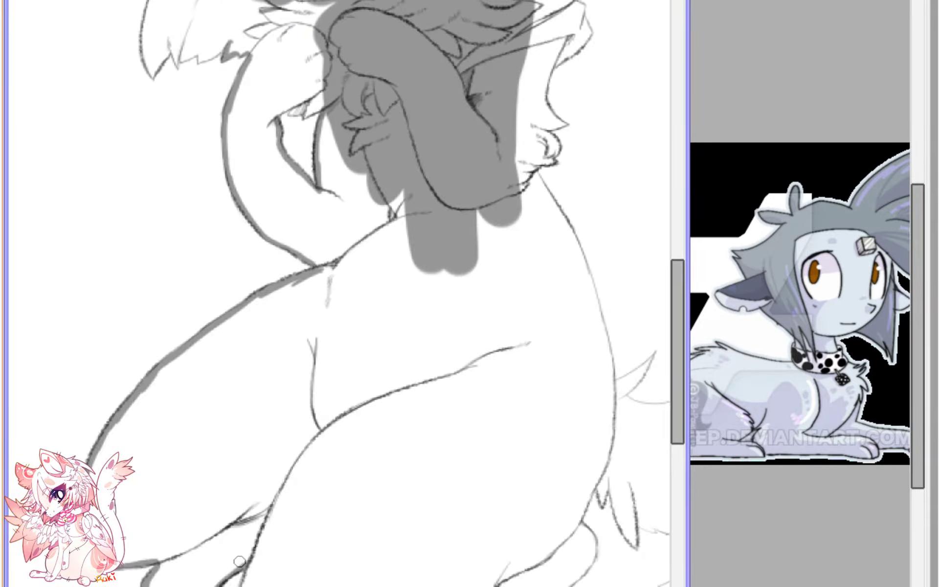
# - Close the grey boundary with a curve across the hips and a stroke over the top of the outer raised paw
pyautogui.moveTo(244, 566)
pyautogui.mouseDown()
pyautogui.moveTo(314, 513)
pyautogui.moveTo(463, 293)
pyautogui.mouseUp()
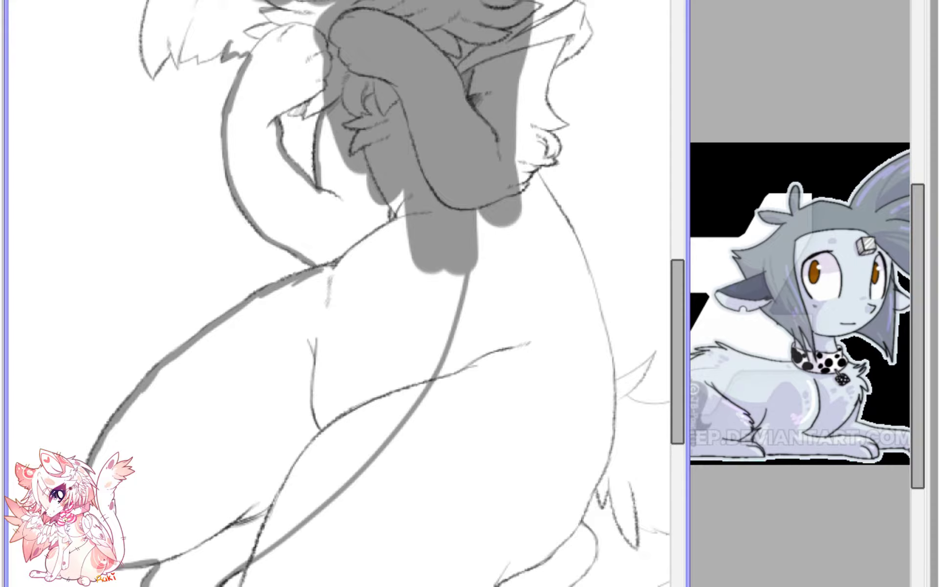
pyautogui.click(352, 318)
pyautogui.hotkey('ctrl', 'z')
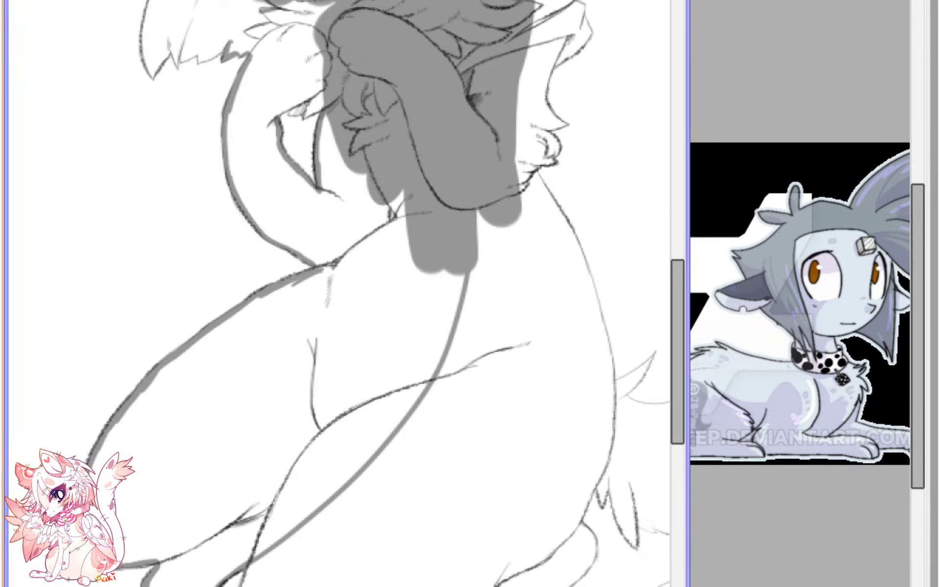
pyautogui.moveTo(405, 184); pyautogui.dragTo(385, 307)
pyautogui.scroll(1, 313, 245)
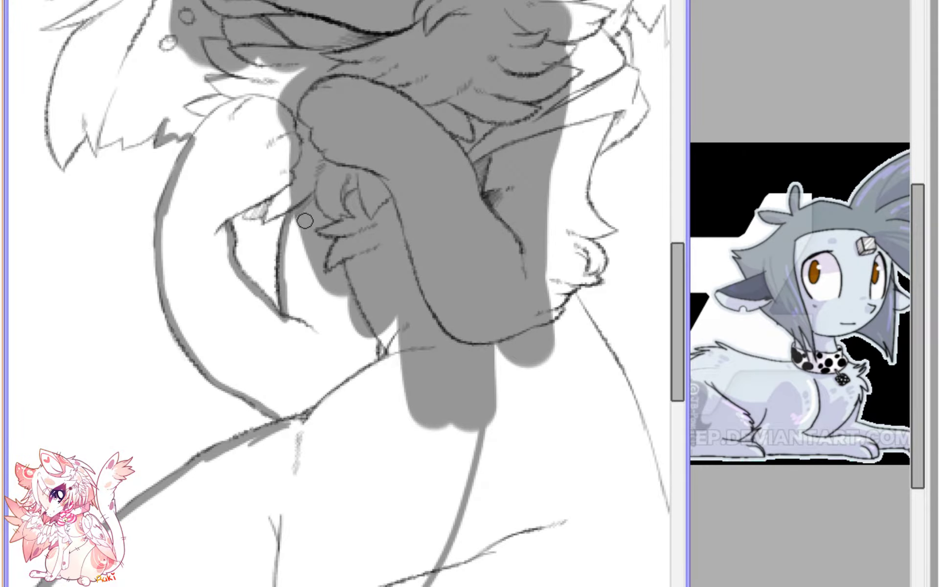
pyautogui.scroll(3, 323, 362)
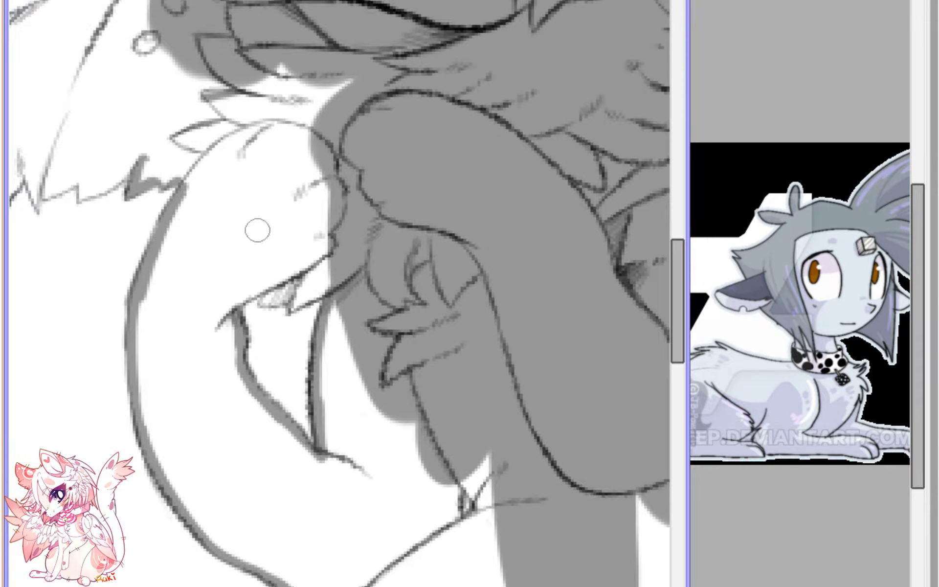
pyautogui.moveTo(188, 188)
pyautogui.mouseDown()
pyautogui.moveTo(227, 139)
pyautogui.moveTo(263, 121)
pyautogui.moveTo(314, 126)
pyautogui.mouseUp()
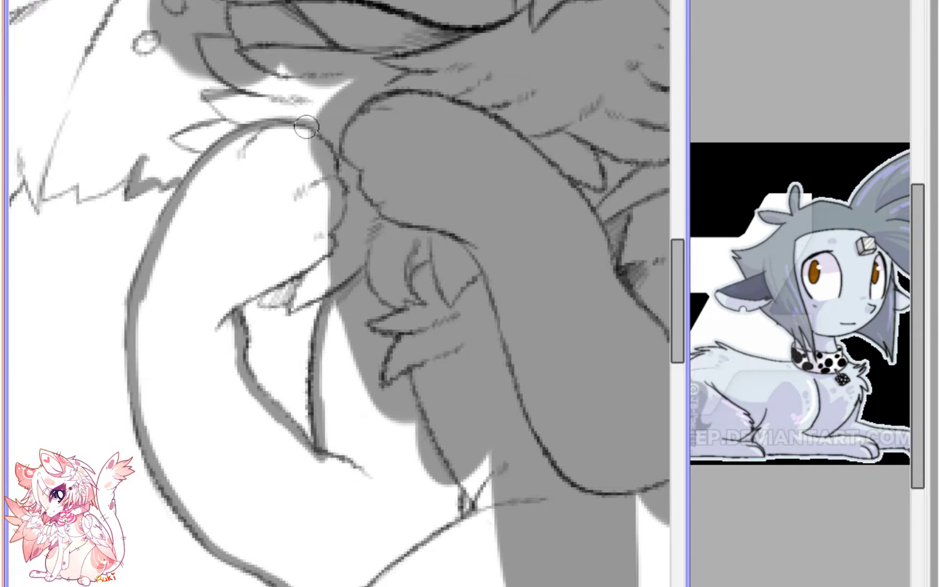
pyautogui.click(332, 474)
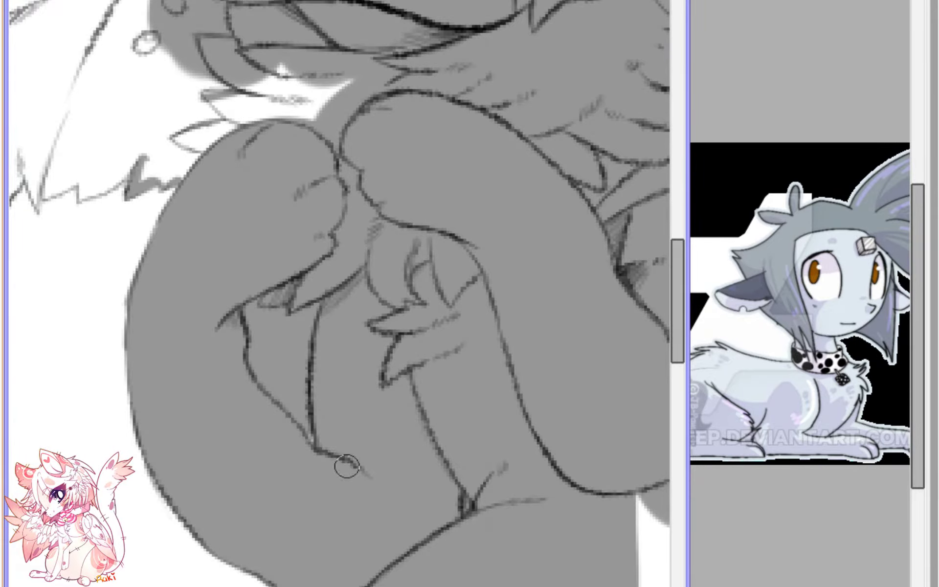
pyautogui.moveTo(346, 466); pyautogui.dragTo(415, 206)
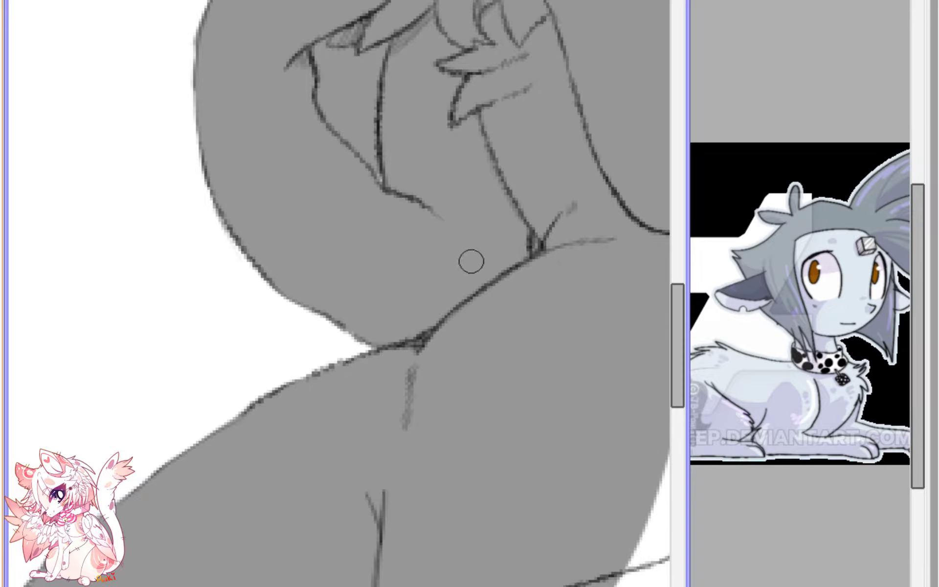
pyautogui.hotkey('ctrl', 'z')
pyautogui.hotkey('ctrl', 'z')
# - Seal the upper edge of the arm opening along the fur tuft and fill the outer arm and far leg with grey
pyautogui.moveTo(308, 100); pyautogui.dragTo(294, 368)
pyautogui.scroll(2, 294, 368)
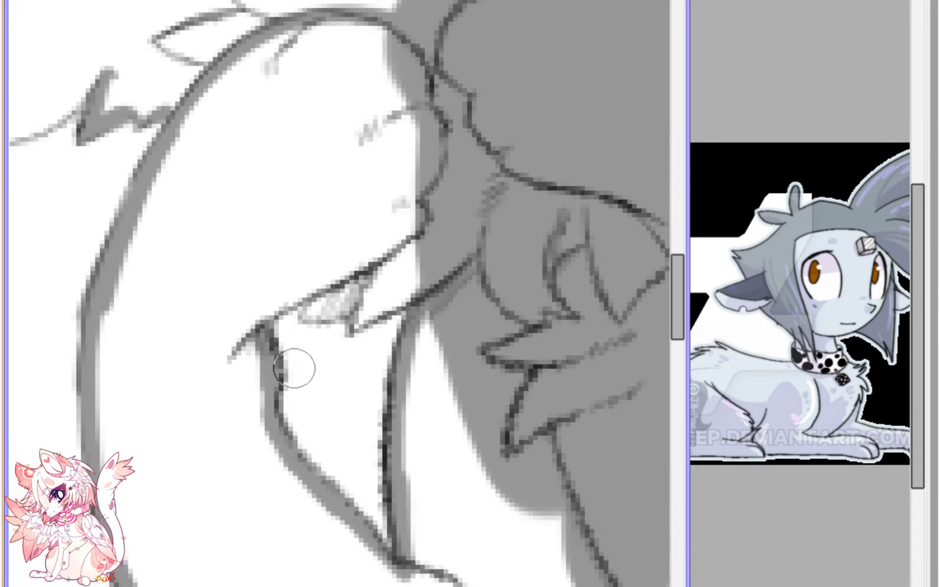
pyautogui.moveTo(250, 325)
pyautogui.mouseDown()
pyautogui.moveTo(298, 285)
pyautogui.moveTo(266, 311)
pyautogui.moveTo(323, 281)
pyautogui.moveTo(307, 316)
pyautogui.moveTo(309, 303)
pyautogui.moveTo(317, 312)
pyautogui.moveTo(354, 306)
pyautogui.moveTo(363, 318)
pyautogui.moveTo(410, 296)
pyautogui.mouseUp()
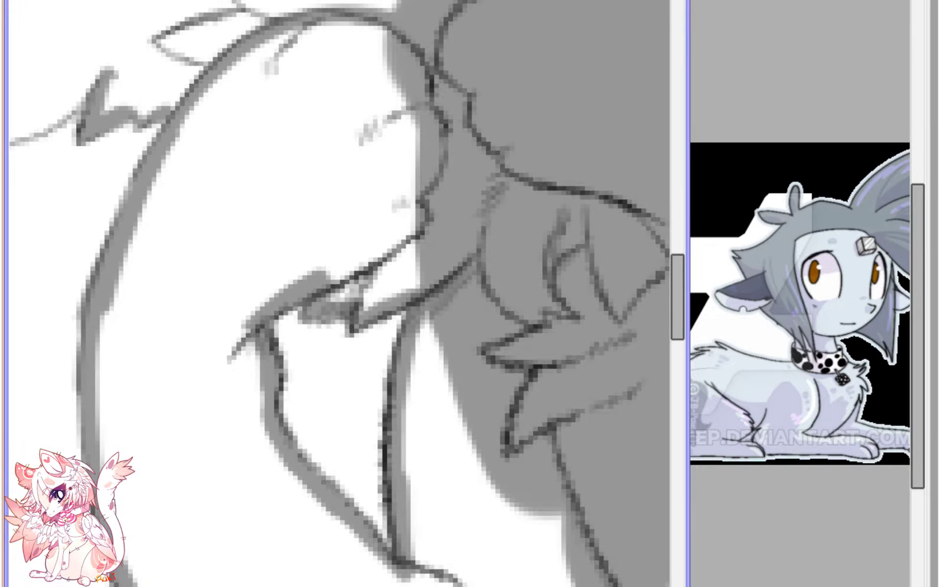
pyautogui.click(235, 254)
pyautogui.scroll(-5, 339, 299)
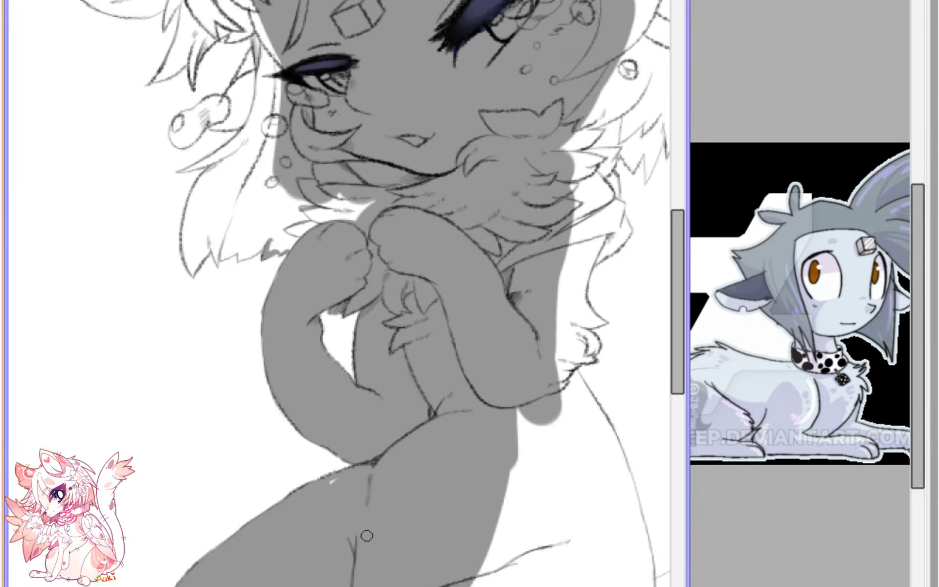
pyautogui.scroll(-4, 332, 479)
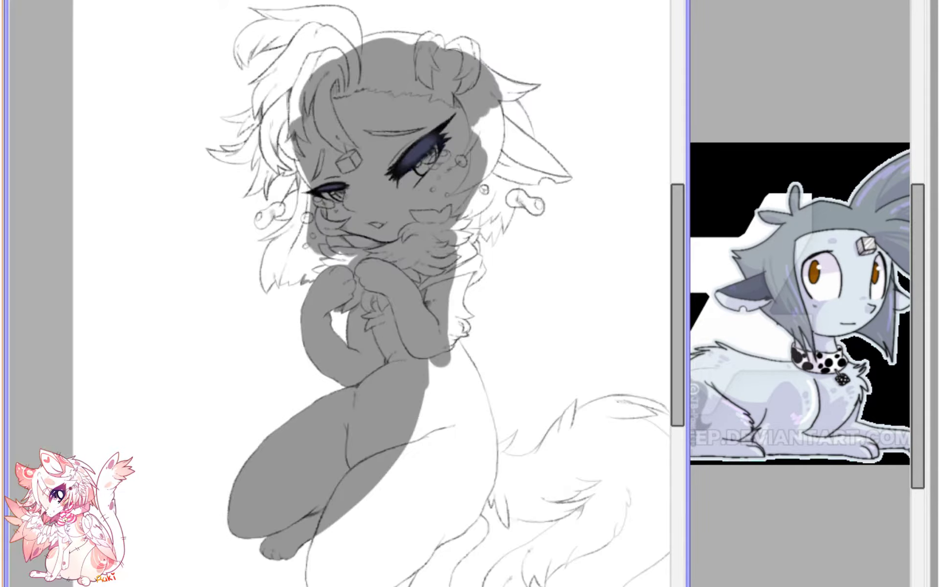
# - Trace a grey edge inside the curved back, from the elbow down to the rump and the start of the hind leg
pyautogui.press('h')
pyautogui.moveTo(313, 323); pyautogui.dragTo(412, 297)
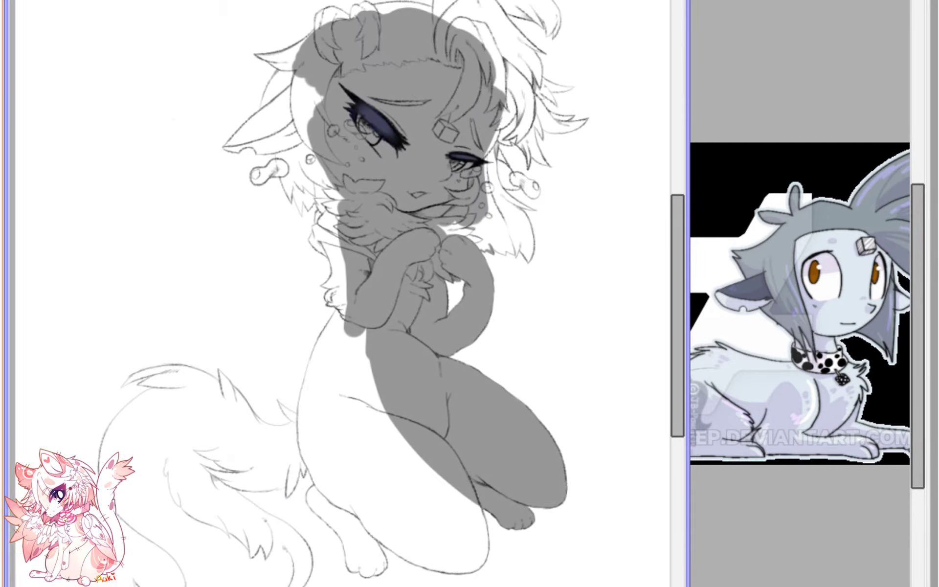
pyautogui.scroll(5, 461, 400)
pyautogui.scroll(2, 397, 222)
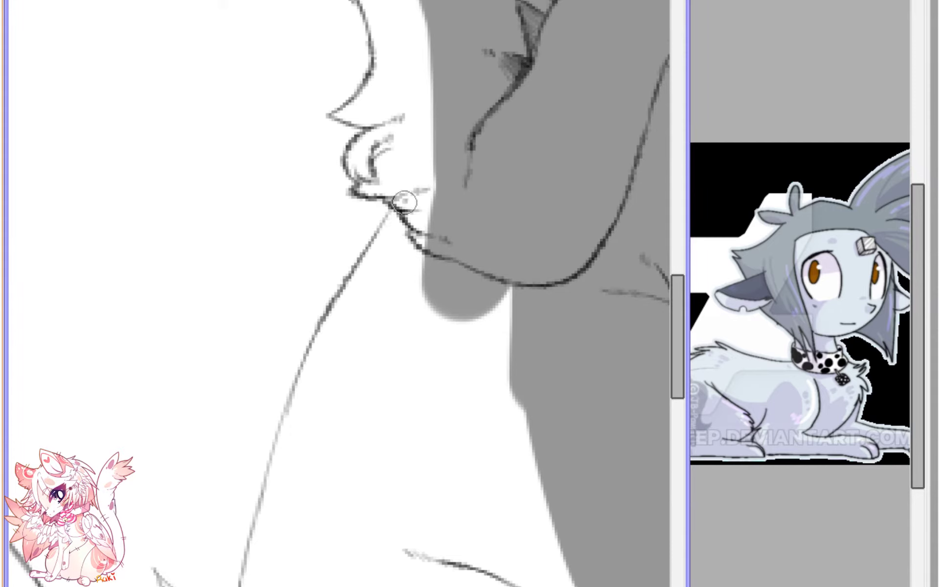
pyautogui.moveTo(404, 200)
pyautogui.mouseDown()
pyautogui.moveTo(302, 374)
pyautogui.moveTo(339, 304)
pyautogui.moveTo(300, 401)
pyautogui.moveTo(306, 367)
pyautogui.moveTo(293, 413)
pyautogui.mouseUp()
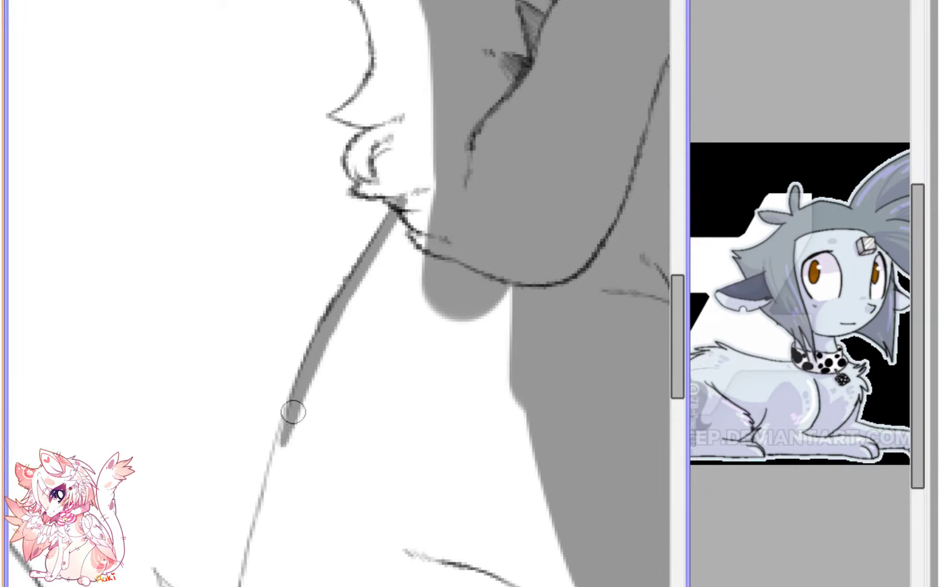
pyautogui.scroll(-5, 292, 413)
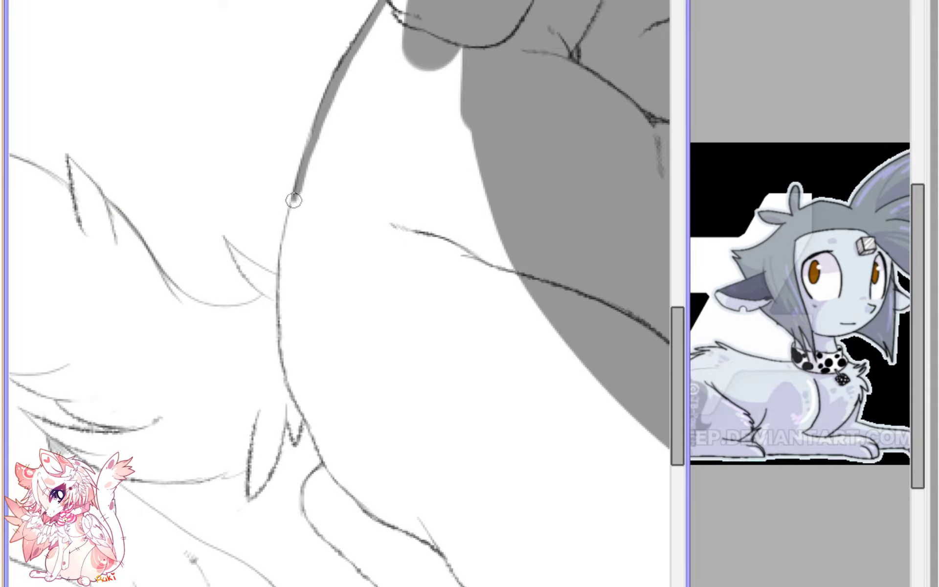
pyautogui.moveTo(294, 225)
pyautogui.mouseDown()
pyautogui.moveTo(284, 255)
pyautogui.moveTo(295, 199)
pyautogui.moveTo(277, 293)
pyautogui.moveTo(283, 256)
pyautogui.moveTo(286, 342)
pyautogui.mouseUp()
pyautogui.scroll(-3, 286, 342)
pyautogui.moveTo(260, 149); pyautogui.dragTo(268, 222)
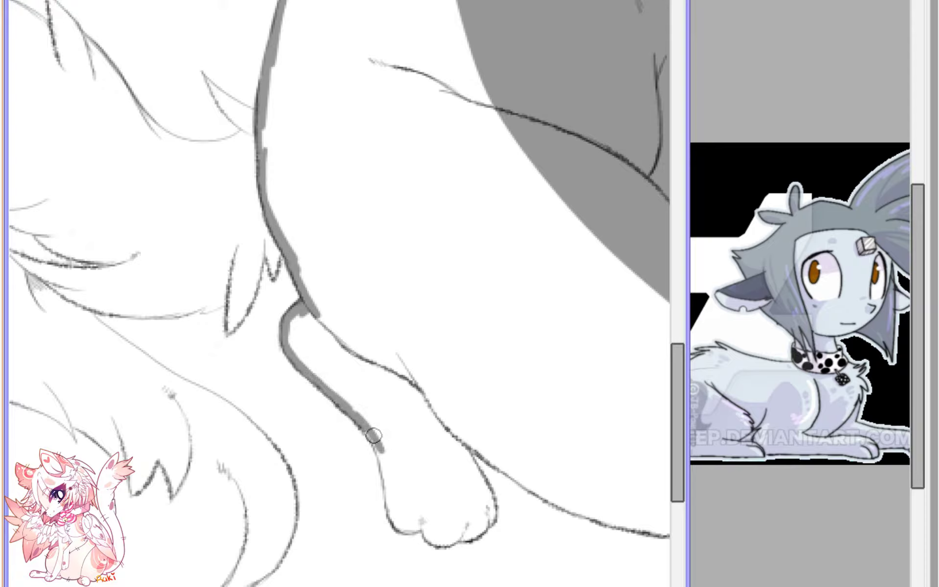
# - Trace the near hind leg in grey and continue around the toes to close the foot against the thigh
pyautogui.moveTo(427, 543); pyautogui.dragTo(330, 407)
pyautogui.scroll(1, 320, 400)
pyautogui.moveTo(373, 434); pyautogui.dragTo(243, 224)
pyautogui.hotkey('ctrl', 'z')
pyautogui.moveTo(279, 361)
pyautogui.mouseDown()
pyautogui.moveTo(274, 326)
pyautogui.moveTo(285, 387)
pyautogui.mouseUp()
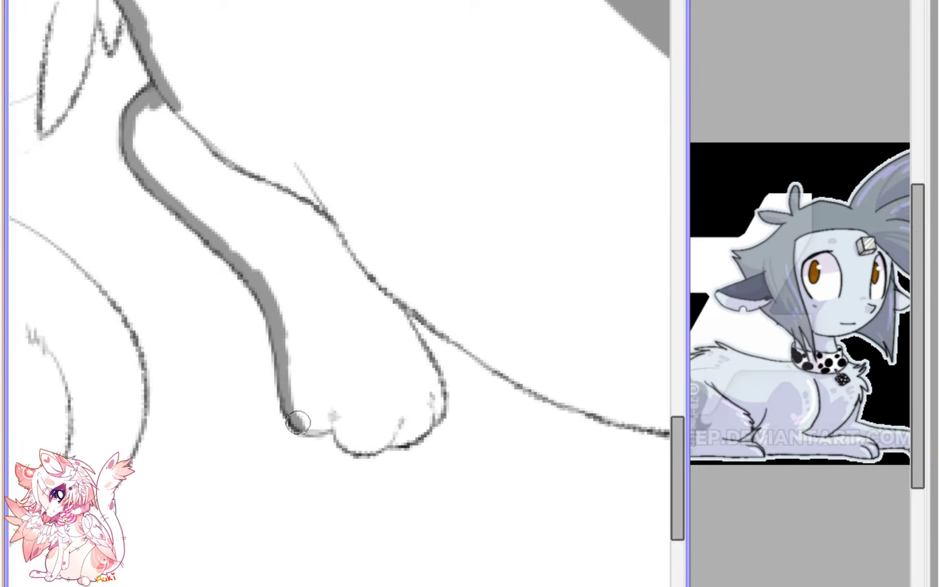
pyautogui.moveTo(337, 433)
pyautogui.mouseDown()
pyautogui.moveTo(355, 449)
pyautogui.moveTo(348, 444)
pyautogui.moveTo(377, 448)
pyautogui.mouseUp()
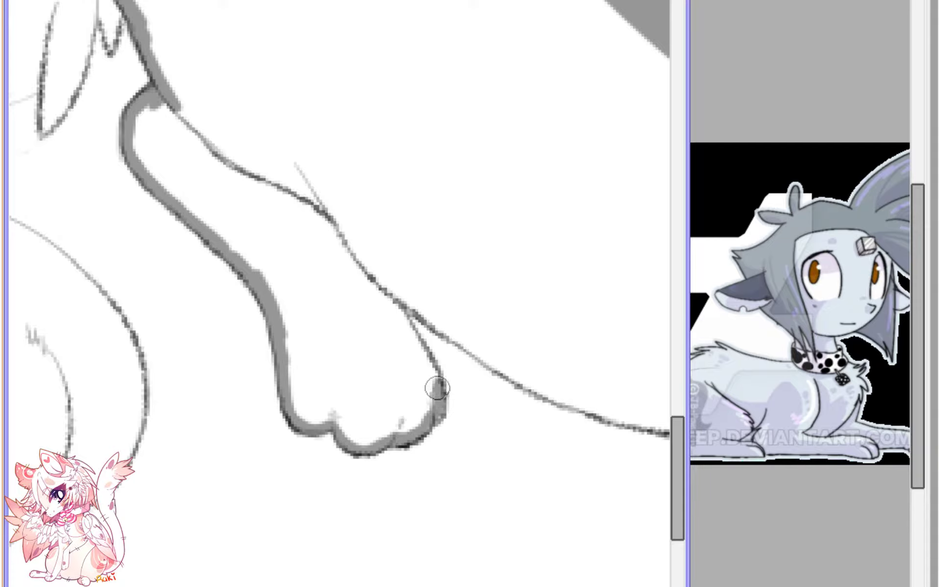
pyautogui.moveTo(437, 387); pyautogui.dragTo(410, 326)
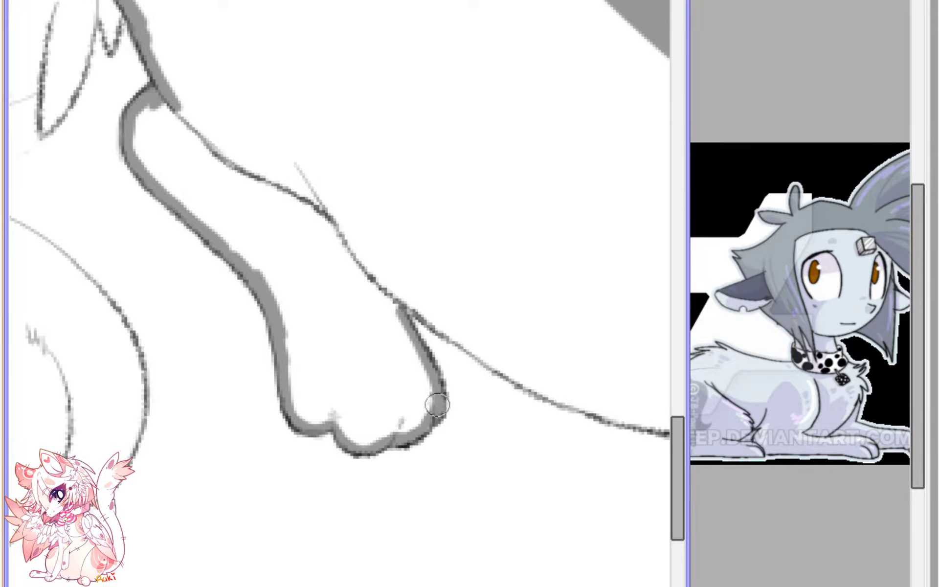
pyautogui.scroll(-3, 437, 405)
# - Trace the near knee and thigh underside in grey and fill the remaining body and hind foot
pyautogui.press('h')
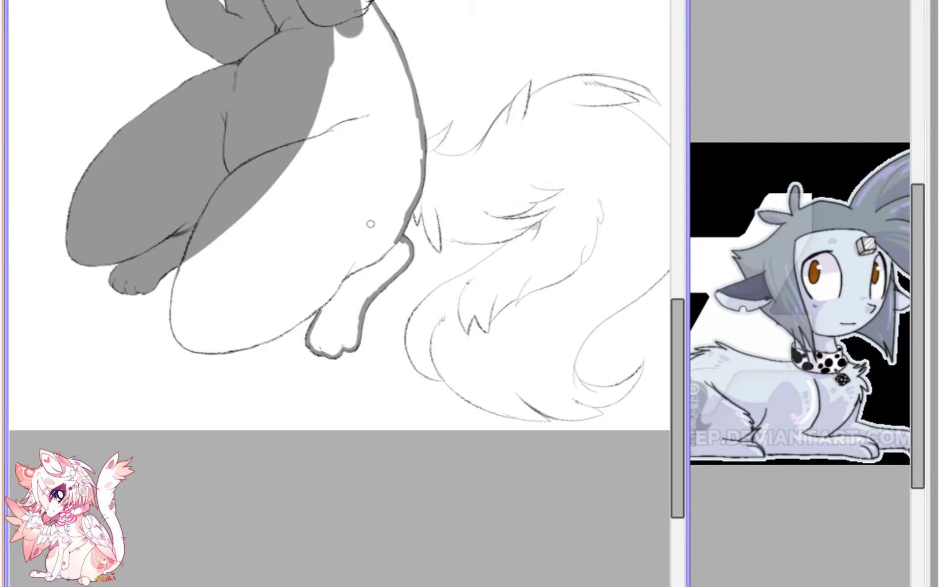
pyautogui.scroll(2, 370, 224)
pyautogui.moveTo(344, 436); pyautogui.dragTo(574, 436)
pyautogui.scroll(1, 573, 436)
pyautogui.moveTo(209, 172)
pyautogui.mouseDown()
pyautogui.moveTo(193, 235)
pyautogui.moveTo(208, 162)
pyautogui.moveTo(182, 275)
pyautogui.moveTo(194, 208)
pyautogui.moveTo(185, 355)
pyautogui.moveTo(180, 277)
pyautogui.moveTo(180, 352)
pyautogui.moveTo(177, 309)
pyautogui.moveTo(196, 392)
pyautogui.moveTo(182, 350)
pyautogui.moveTo(213, 411)
pyautogui.moveTo(198, 389)
pyautogui.moveTo(238, 423)
pyautogui.moveTo(228, 417)
pyautogui.moveTo(284, 430)
pyautogui.moveTo(247, 423)
pyautogui.moveTo(359, 417)
pyautogui.moveTo(308, 427)
pyautogui.moveTo(383, 414)
pyautogui.moveTo(333, 419)
pyautogui.moveTo(340, 424)
pyautogui.moveTo(451, 392)
pyautogui.moveTo(413, 407)
pyautogui.moveTo(516, 365)
pyautogui.moveTo(500, 377)
pyautogui.moveTo(608, 308)
pyautogui.mouseUp()
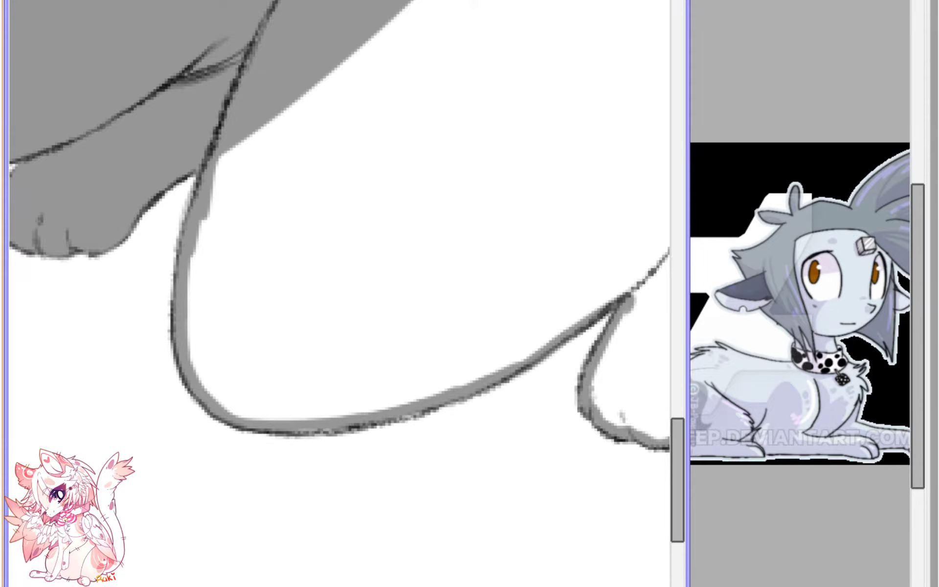
pyautogui.scroll(-4, 352, 412)
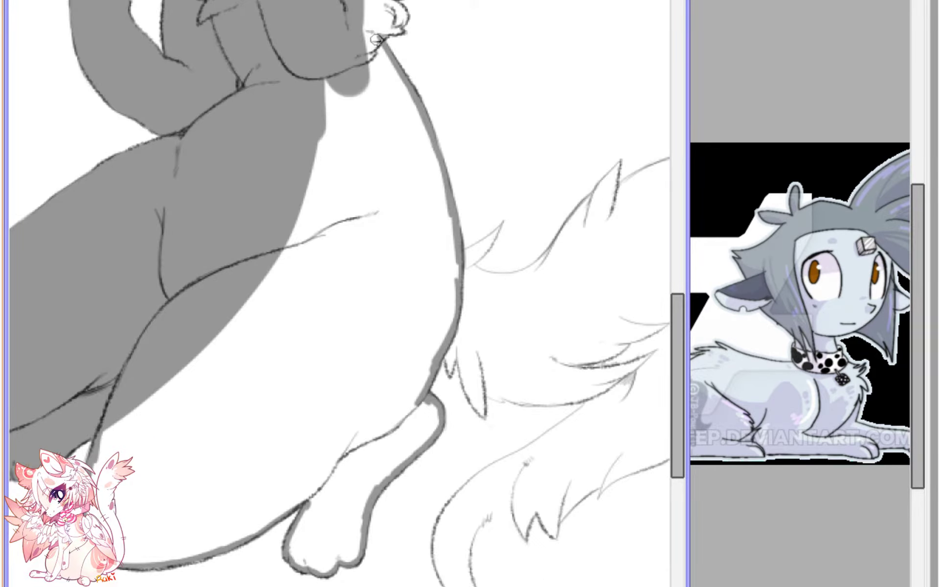
pyautogui.click(323, 362)
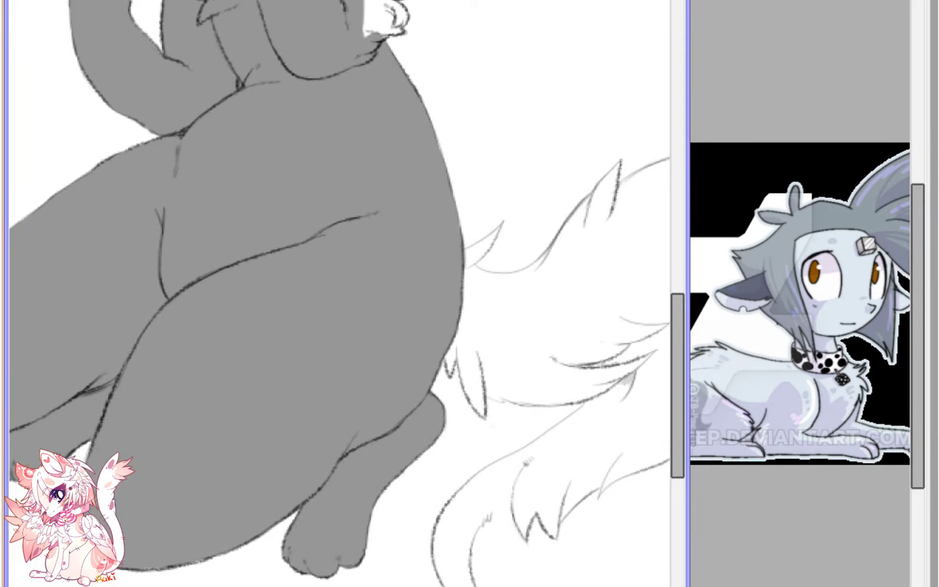
# - Trace a grey edge inside the sleeve and elbow fur, up past the collar to the jagged hair tips below the near ear
pyautogui.scroll(6, 340, 294)
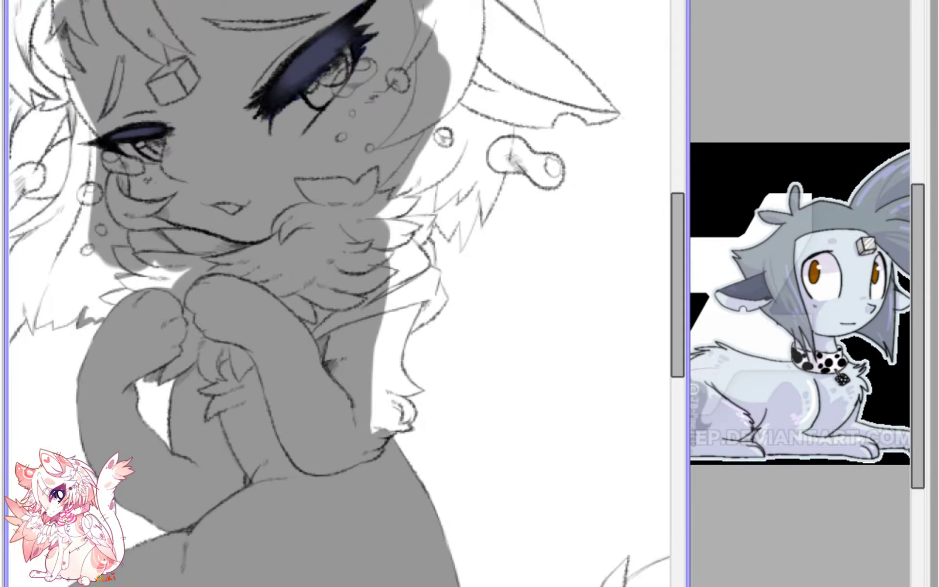
pyautogui.press('h')
pyautogui.scroll(3, 415, 423)
pyautogui.moveTo(416, 423); pyautogui.dragTo(451, 342)
pyautogui.scroll(2, 406, 543)
pyautogui.moveTo(347, 572)
pyautogui.mouseDown()
pyautogui.moveTo(316, 567)
pyautogui.moveTo(318, 559)
pyautogui.moveTo(365, 495)
pyautogui.moveTo(319, 546)
pyautogui.moveTo(348, 490)
pyautogui.moveTo(313, 546)
pyautogui.moveTo(299, 508)
pyautogui.moveTo(312, 494)
pyautogui.moveTo(296, 505)
pyautogui.moveTo(338, 466)
pyautogui.moveTo(268, 443)
pyautogui.moveTo(320, 401)
pyautogui.moveTo(344, 311)
pyautogui.moveTo(346, 347)
pyautogui.moveTo(317, 234)
pyautogui.moveTo(337, 311)
pyautogui.mouseUp()
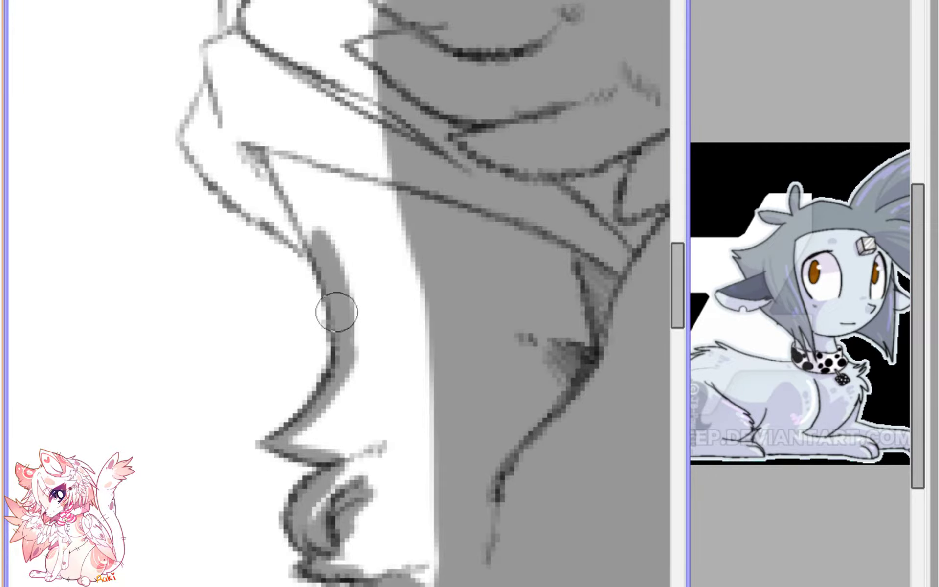
pyautogui.moveTo(304, 230)
pyautogui.mouseDown()
pyautogui.moveTo(398, 430)
pyautogui.moveTo(394, 446)
pyautogui.moveTo(293, 351)
pyautogui.moveTo(312, 253)
pyautogui.moveTo(333, 226)
pyautogui.moveTo(328, 157)
pyautogui.moveTo(336, 348)
pyautogui.moveTo(305, 279)
pyautogui.moveTo(256, 339)
pyautogui.moveTo(235, 284)
pyautogui.moveTo(215, 290)
pyautogui.moveTo(211, 389)
pyautogui.moveTo(262, 507)
pyautogui.moveTo(219, 360)
pyautogui.moveTo(293, 468)
pyautogui.mouseUp()
pyautogui.scroll(-2, 293, 468)
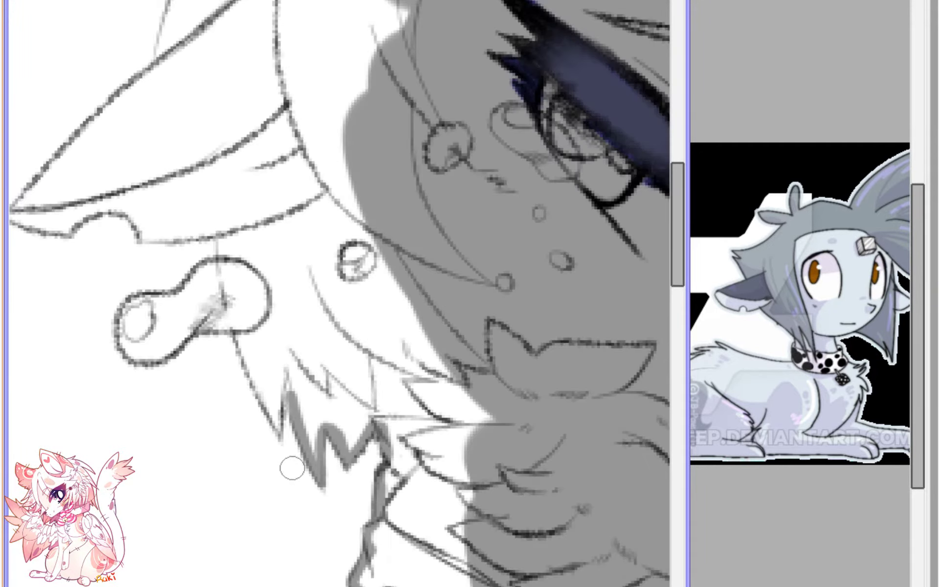
# - Trace the near earring and the notched ear outline in grey, continuing up the hair edge behind the ear
pyautogui.scroll(3, 292, 468)
pyautogui.moveTo(370, 427)
pyautogui.mouseDown()
pyautogui.moveTo(367, 397)
pyautogui.moveTo(355, 491)
pyautogui.moveTo(313, 384)
pyautogui.moveTo(324, 421)
pyautogui.moveTo(282, 322)
pyautogui.moveTo(267, 312)
pyautogui.moveTo(189, 336)
pyautogui.moveTo(149, 375)
pyautogui.moveTo(171, 357)
pyautogui.moveTo(108, 368)
pyautogui.moveTo(96, 346)
pyautogui.moveTo(99, 307)
pyautogui.moveTo(113, 282)
pyautogui.moveTo(193, 262)
pyautogui.moveTo(235, 221)
pyautogui.moveTo(263, 210)
pyautogui.moveTo(256, 170)
pyautogui.mouseUp()
pyautogui.moveTo(289, 201)
pyautogui.mouseDown()
pyautogui.moveTo(435, 436)
pyautogui.moveTo(423, 404)
pyautogui.moveTo(372, 413)
pyautogui.moveTo(426, 416)
pyautogui.moveTo(293, 426)
pyautogui.moveTo(354, 422)
pyautogui.moveTo(307, 416)
pyautogui.moveTo(288, 396)
pyautogui.moveTo(290, 416)
pyautogui.moveTo(259, 375)
pyautogui.moveTo(209, 378)
pyautogui.moveTo(233, 379)
pyautogui.mouseUp()
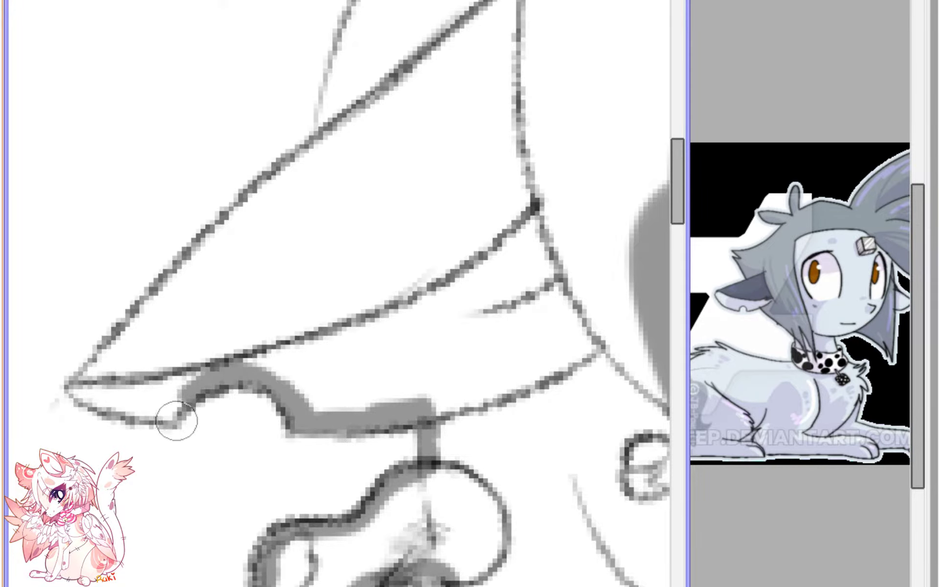
pyautogui.moveTo(178, 406)
pyautogui.mouseDown()
pyautogui.moveTo(134, 406)
pyautogui.moveTo(72, 385)
pyautogui.moveTo(286, 165)
pyautogui.mouseUp()
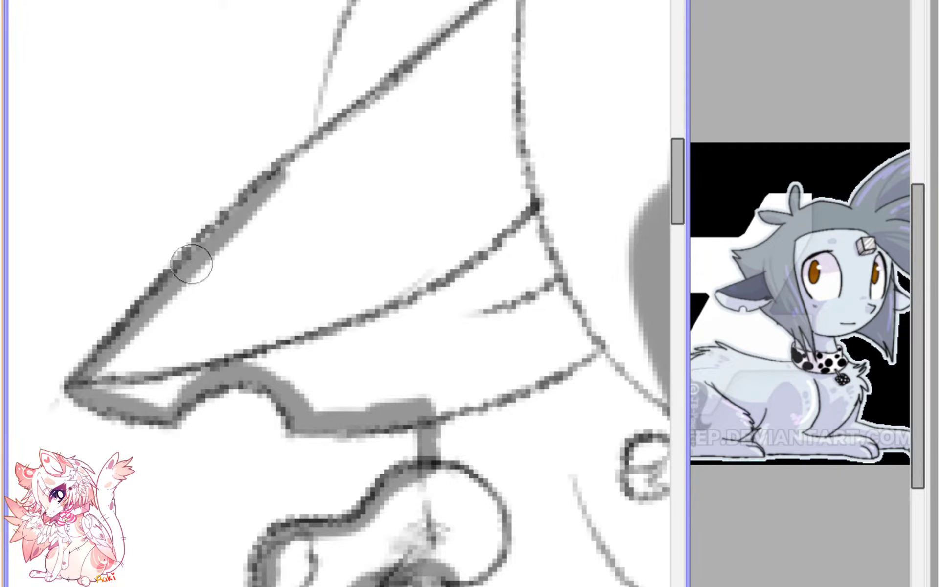
pyautogui.moveTo(440, 147); pyautogui.dragTo(222, 457)
pyautogui.moveTo(91, 457)
pyautogui.mouseDown()
pyautogui.moveTo(110, 445)
pyautogui.moveTo(91, 464)
pyautogui.moveTo(145, 323)
pyautogui.moveTo(120, 397)
pyautogui.moveTo(210, 203)
pyautogui.moveTo(151, 319)
pyautogui.mouseUp()
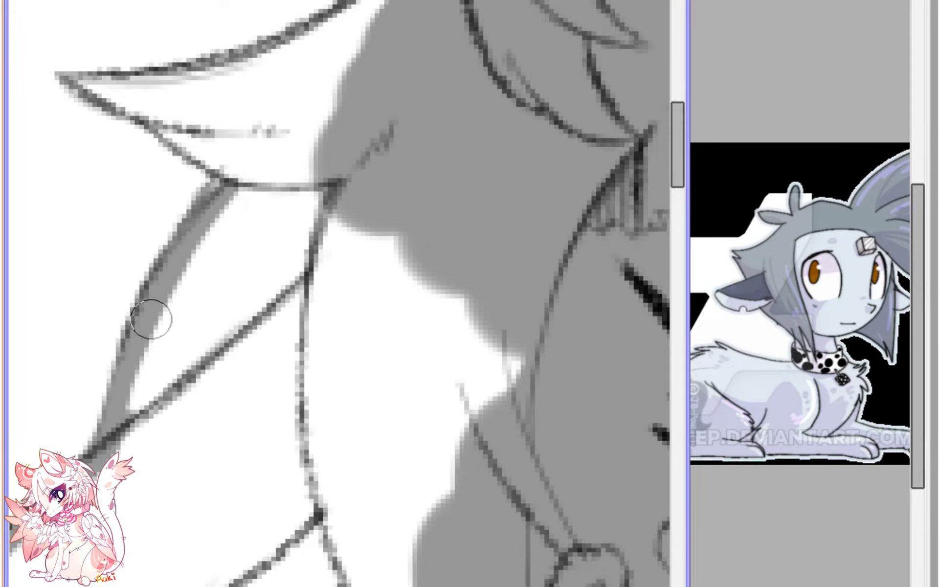
# - Trace the pointed hair tuft above the near ear in grey and fill the enclosed ear, hair and shoulder areas
pyautogui.scroll(5, 151, 319)
pyautogui.moveTo(282, 411)
pyautogui.mouseDown()
pyautogui.moveTo(244, 352)
pyautogui.moveTo(255, 356)
pyautogui.moveTo(174, 314)
pyautogui.moveTo(203, 308)
pyautogui.moveTo(142, 306)
pyautogui.moveTo(263, 306)
pyautogui.moveTo(465, 193)
pyautogui.moveTo(529, 139)
pyautogui.moveTo(518, 120)
pyautogui.mouseUp()
pyautogui.click(433, 240)
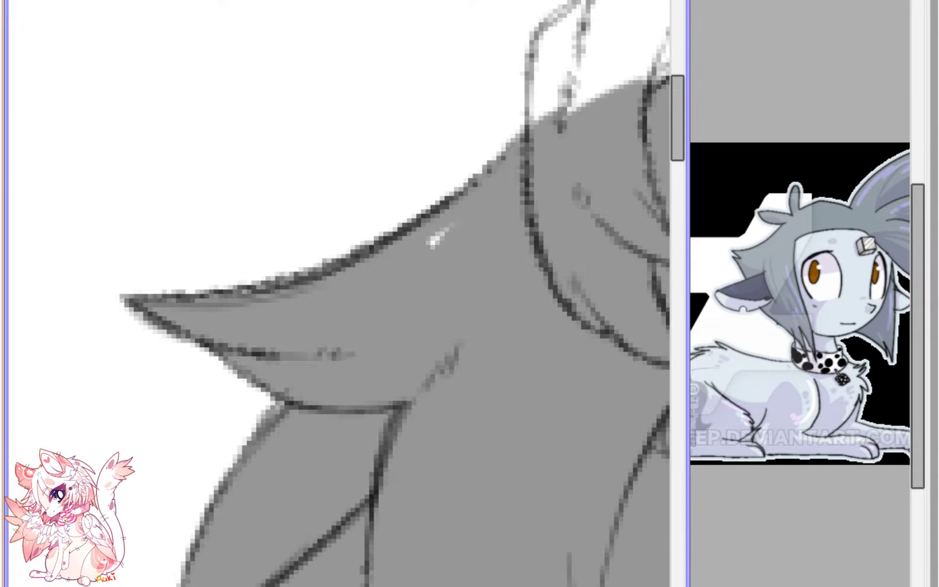
pyautogui.moveTo(435, 239)
pyautogui.mouseDown()
pyautogui.moveTo(460, 226)
pyautogui.moveTo(405, 211)
pyautogui.mouseUp()
# - Trace and fill the outer loop of the heart-shaped hair bun on top of the head with grey
pyautogui.scroll(-3, 460, 227)
pyautogui.press('h')
pyautogui.moveTo(286, 295)
pyautogui.mouseDown()
pyautogui.moveTo(514, 327)
pyautogui.moveTo(512, 380)
pyautogui.moveTo(91, 504)
pyautogui.mouseUp()
pyautogui.scroll(4, 511, 379)
pyautogui.scroll(1, 511, 379)
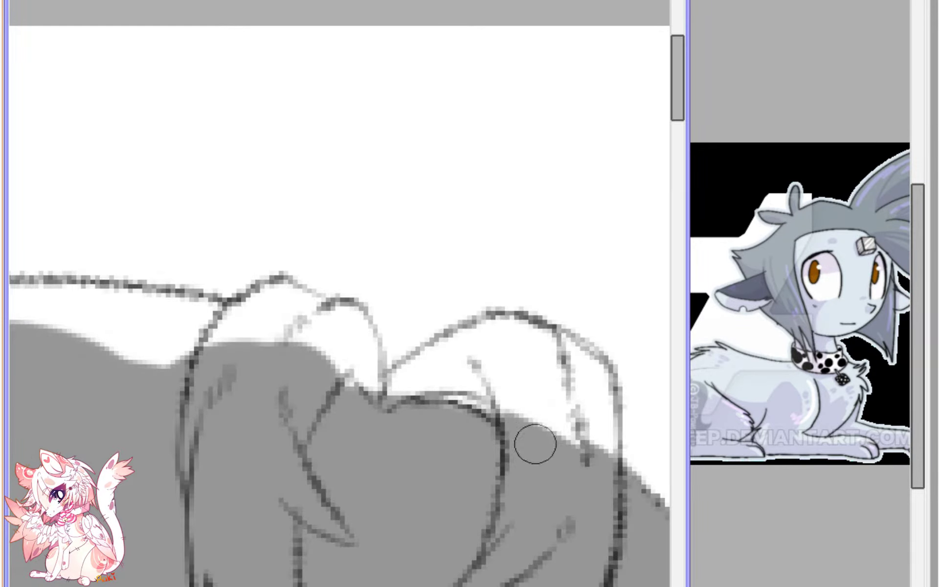
pyautogui.moveTo(602, 421)
pyautogui.mouseDown()
pyautogui.moveTo(610, 424)
pyautogui.moveTo(609, 403)
pyautogui.moveTo(593, 367)
pyautogui.moveTo(549, 335)
pyautogui.moveTo(489, 322)
pyautogui.moveTo(403, 370)
pyautogui.moveTo(494, 321)
pyautogui.moveTo(509, 338)
pyautogui.moveTo(478, 361)
pyautogui.moveTo(503, 420)
pyautogui.mouseUp()
pyautogui.moveTo(414, 395)
pyautogui.mouseDown()
pyautogui.moveTo(477, 386)
pyautogui.moveTo(497, 398)
pyautogui.moveTo(415, 379)
pyautogui.moveTo(439, 368)
pyautogui.moveTo(589, 421)
pyautogui.mouseUp()
pyautogui.moveTo(416, 393)
pyautogui.mouseDown()
pyautogui.moveTo(486, 356)
pyautogui.moveTo(406, 386)
pyautogui.mouseUp()
pyautogui.moveTo(590, 444); pyautogui.dragTo(600, 461)
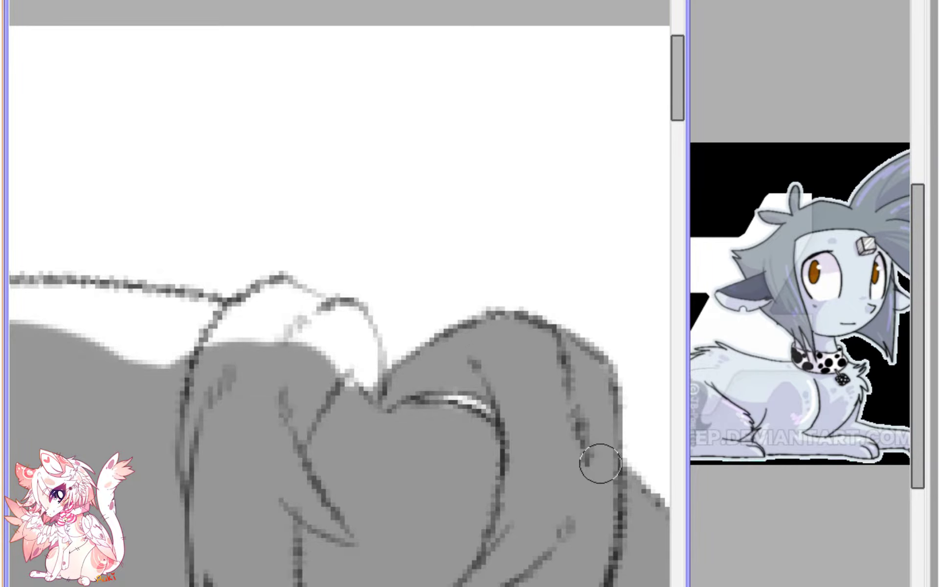
pyautogui.scroll(-6, 600, 461)
# - Trace the bun's other loop and the crown up to the ponytail in grey, and fill the white gaps beneath
pyautogui.press('h')
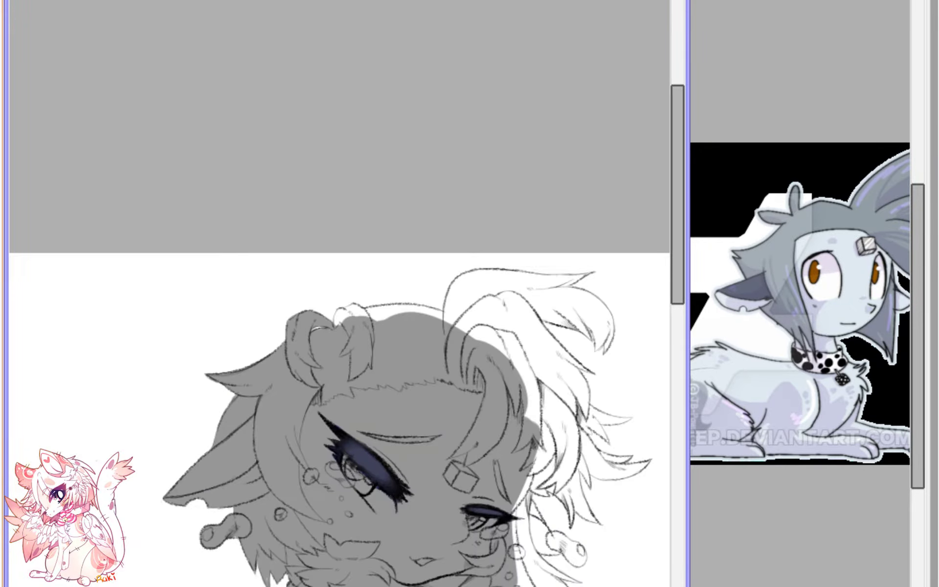
pyautogui.scroll(5, 436, 279)
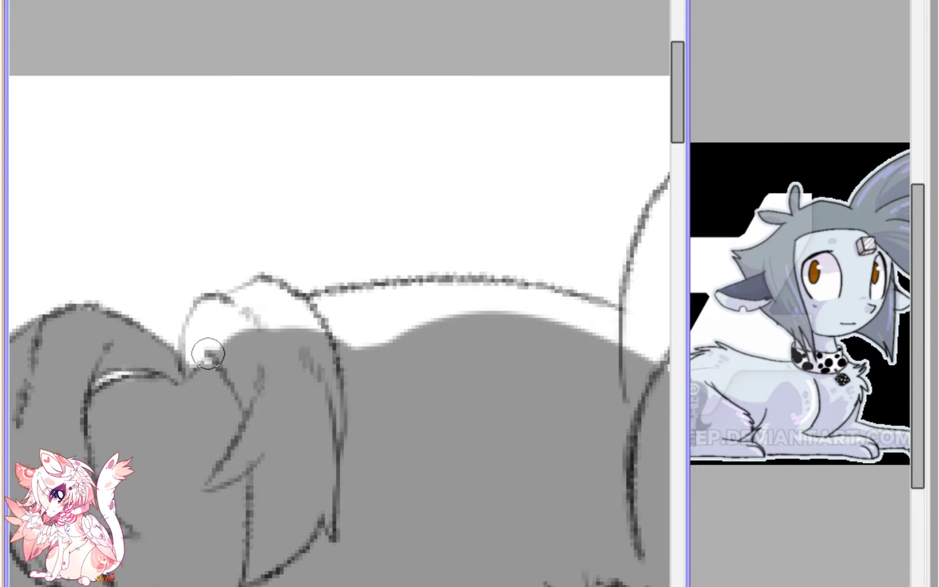
pyautogui.moveTo(207, 353)
pyautogui.mouseDown()
pyautogui.moveTo(186, 368)
pyautogui.moveTo(197, 332)
pyautogui.moveTo(185, 367)
pyautogui.moveTo(188, 350)
pyautogui.moveTo(214, 356)
pyautogui.moveTo(213, 334)
pyautogui.moveTo(185, 366)
pyautogui.moveTo(215, 313)
pyautogui.moveTo(186, 358)
pyautogui.moveTo(215, 306)
pyautogui.moveTo(186, 351)
pyautogui.moveTo(207, 308)
pyautogui.moveTo(195, 311)
pyautogui.moveTo(258, 280)
pyautogui.moveTo(322, 337)
pyautogui.mouseUp()
pyautogui.moveTo(286, 304)
pyautogui.mouseDown()
pyautogui.moveTo(339, 289)
pyautogui.moveTo(309, 300)
pyautogui.moveTo(486, 291)
pyautogui.moveTo(294, 305)
pyautogui.moveTo(306, 296)
pyautogui.moveTo(368, 304)
pyautogui.moveTo(454, 335)
pyautogui.mouseUp()
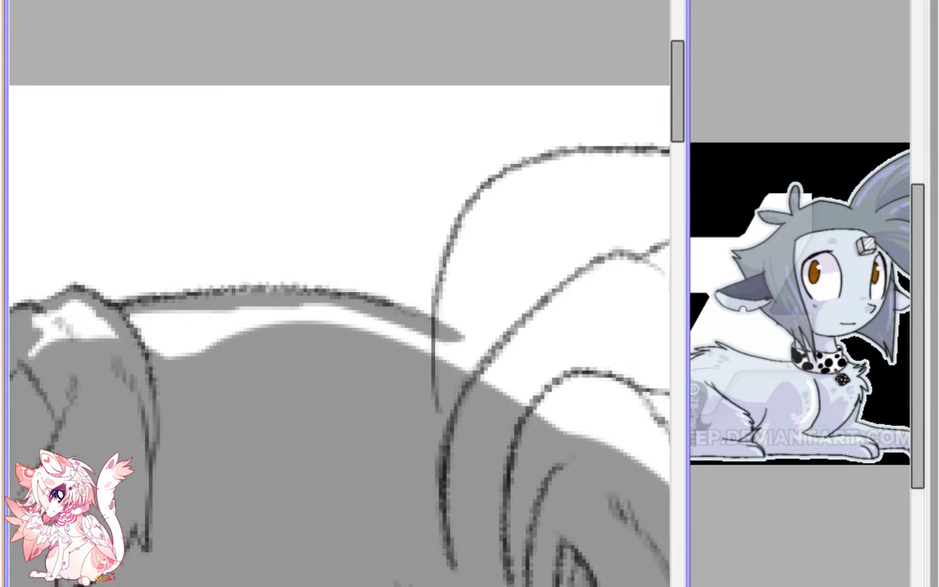
pyautogui.moveTo(464, 370); pyautogui.dragTo(438, 399)
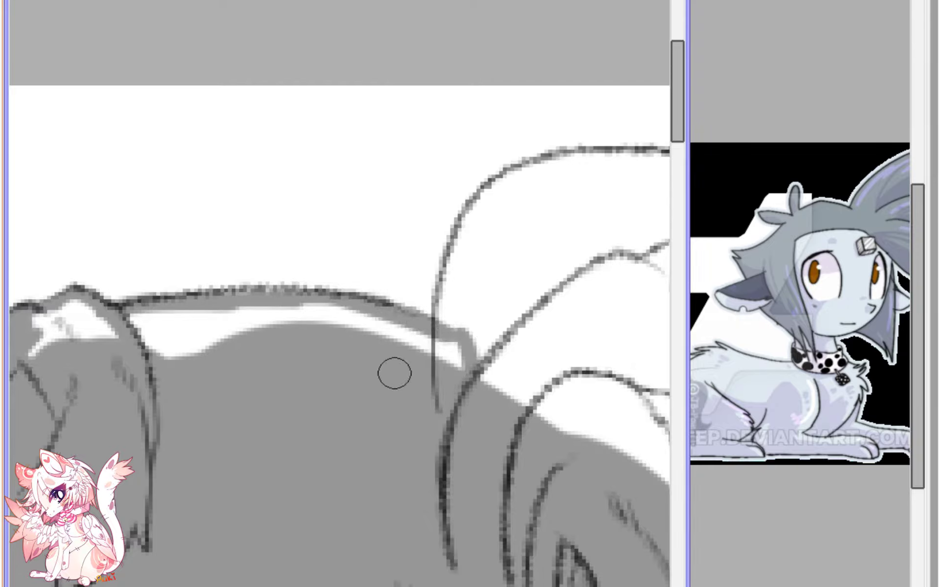
pyautogui.click(176, 335)
pyautogui.click(81, 323)
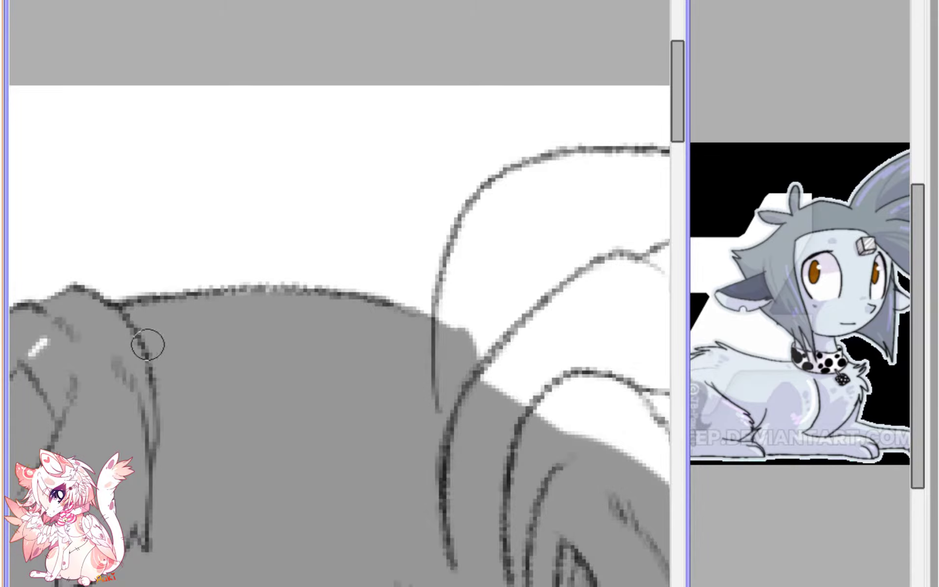
pyautogui.moveTo(49, 353)
pyautogui.mouseDown()
pyautogui.moveTo(42, 367)
pyautogui.moveTo(28, 356)
pyautogui.mouseUp()
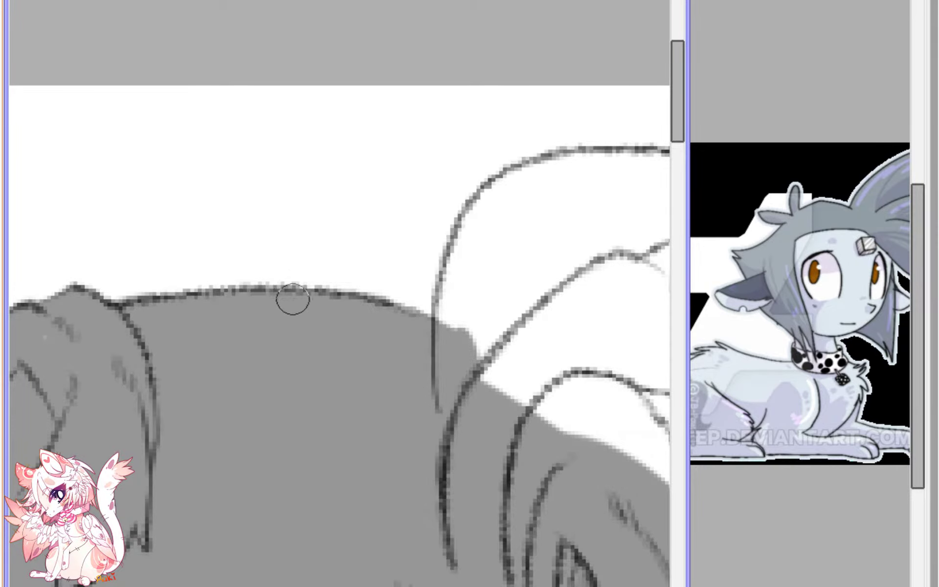
pyautogui.scroll(-5, 49, 330)
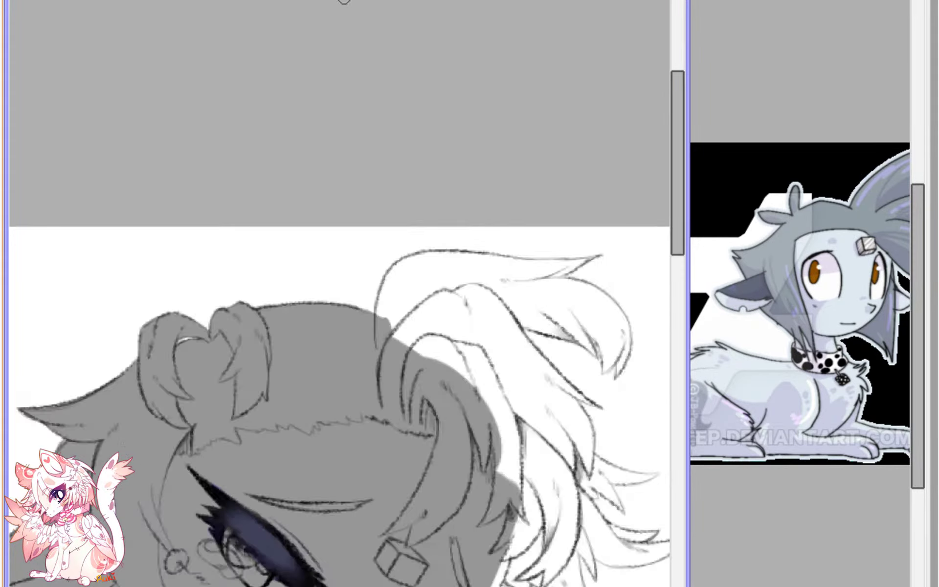
# - Trace the long hair lock and earring on the far side of the face in grey and fill the enclosed area
pyautogui.press('h')
pyautogui.moveTo(342, 333); pyautogui.dragTo(439, 273)
pyautogui.moveTo(463, 356); pyautogui.dragTo(467, 322)
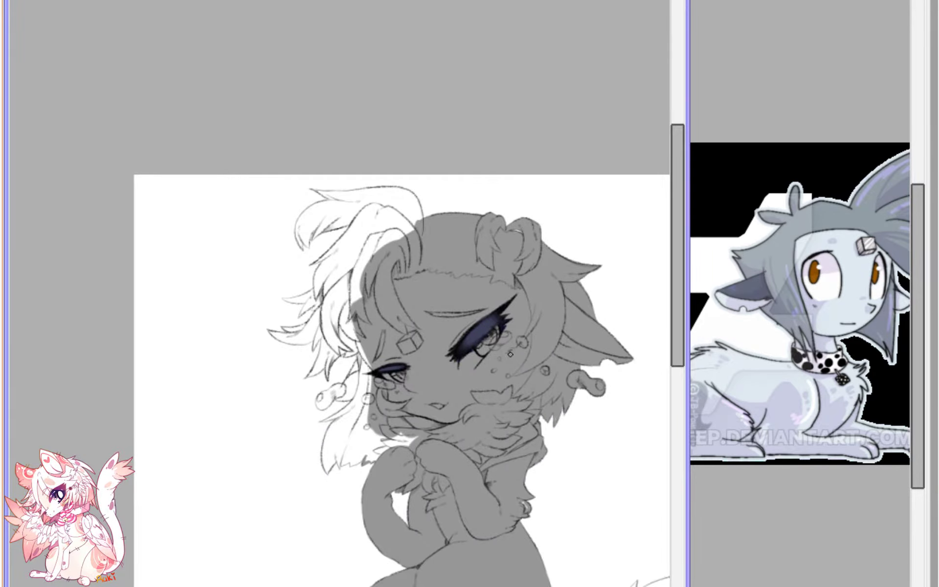
pyautogui.scroll(6, 510, 354)
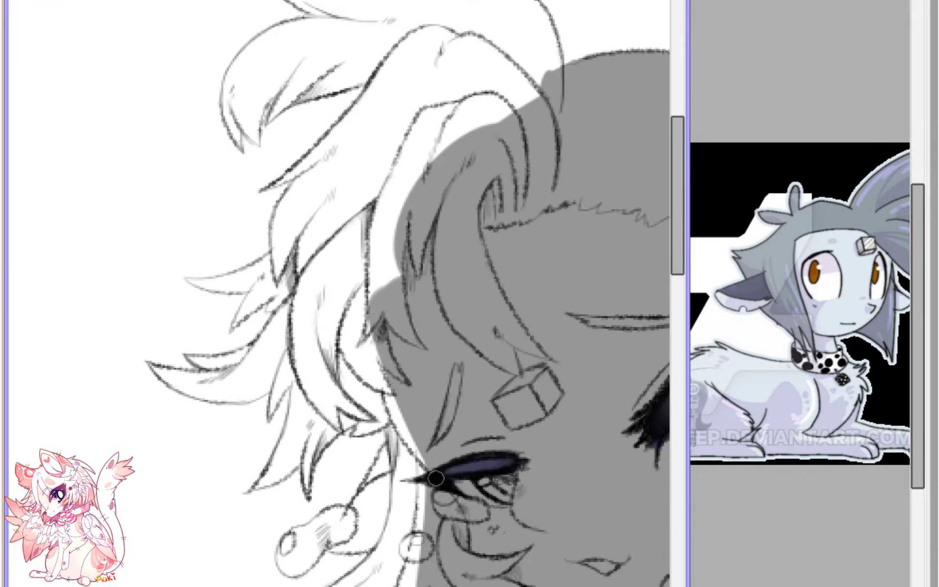
pyautogui.scroll(2, 370, 362)
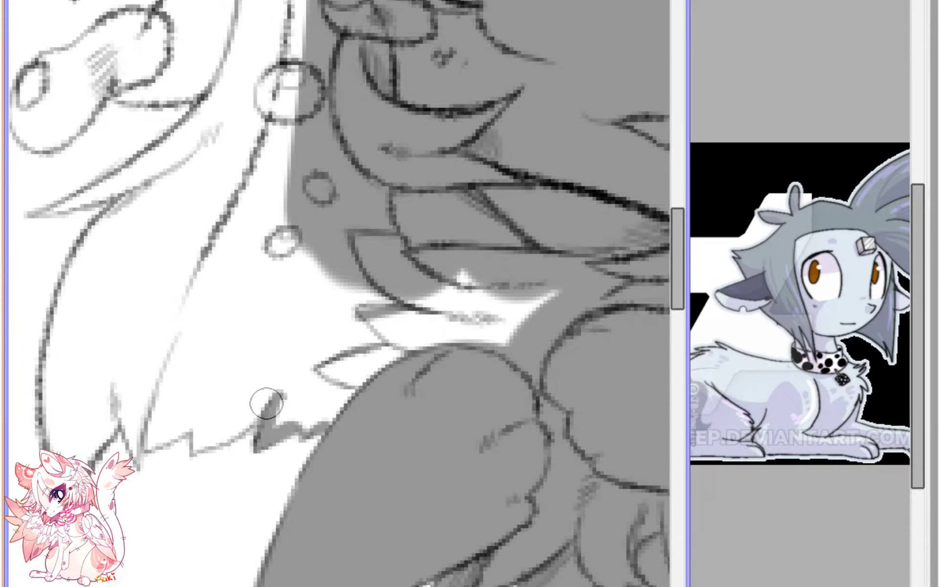
pyautogui.moveTo(266, 403)
pyautogui.mouseDown()
pyautogui.moveTo(247, 425)
pyautogui.moveTo(195, 450)
pyautogui.moveTo(191, 426)
pyautogui.moveTo(141, 447)
pyautogui.moveTo(136, 431)
pyautogui.moveTo(135, 455)
pyautogui.moveTo(119, 413)
pyautogui.moveTo(95, 446)
pyautogui.moveTo(60, 448)
pyautogui.moveTo(51, 375)
pyautogui.moveTo(53, 443)
pyautogui.moveTo(47, 335)
pyautogui.moveTo(49, 429)
pyautogui.moveTo(78, 279)
pyautogui.moveTo(44, 368)
pyautogui.moveTo(93, 243)
pyautogui.moveTo(57, 298)
pyautogui.moveTo(111, 215)
pyautogui.moveTo(200, 336)
pyautogui.moveTo(170, 363)
pyautogui.moveTo(280, 326)
pyautogui.moveTo(189, 360)
pyautogui.moveTo(242, 331)
pyautogui.moveTo(341, 239)
pyautogui.moveTo(331, 247)
pyautogui.moveTo(326, 233)
pyautogui.moveTo(274, 239)
pyautogui.moveTo(314, 241)
pyautogui.moveTo(295, 245)
pyautogui.moveTo(242, 238)
pyautogui.moveTo(190, 290)
pyautogui.moveTo(222, 258)
pyautogui.moveTo(171, 288)
pyautogui.moveTo(187, 287)
pyautogui.moveTo(153, 265)
pyautogui.moveTo(155, 277)
pyautogui.moveTo(173, 229)
pyautogui.moveTo(152, 242)
pyautogui.moveTo(164, 227)
pyautogui.moveTo(252, 162)
pyautogui.moveTo(296, 163)
pyautogui.moveTo(214, 324)
pyautogui.moveTo(266, 205)
pyautogui.moveTo(286, 377)
pyautogui.moveTo(303, 268)
pyautogui.mouseUp()
pyautogui.scroll(-3, 313, 297)
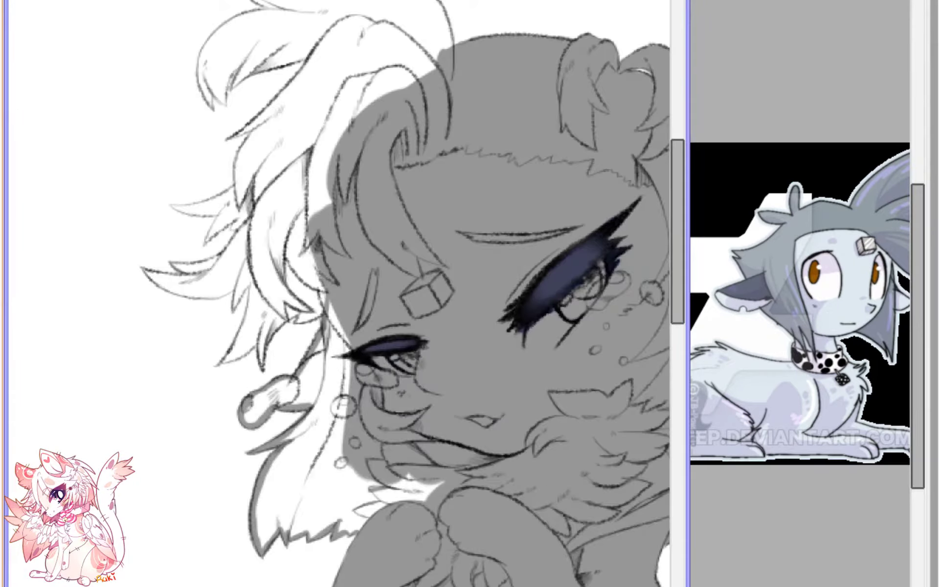
pyautogui.click(308, 459)
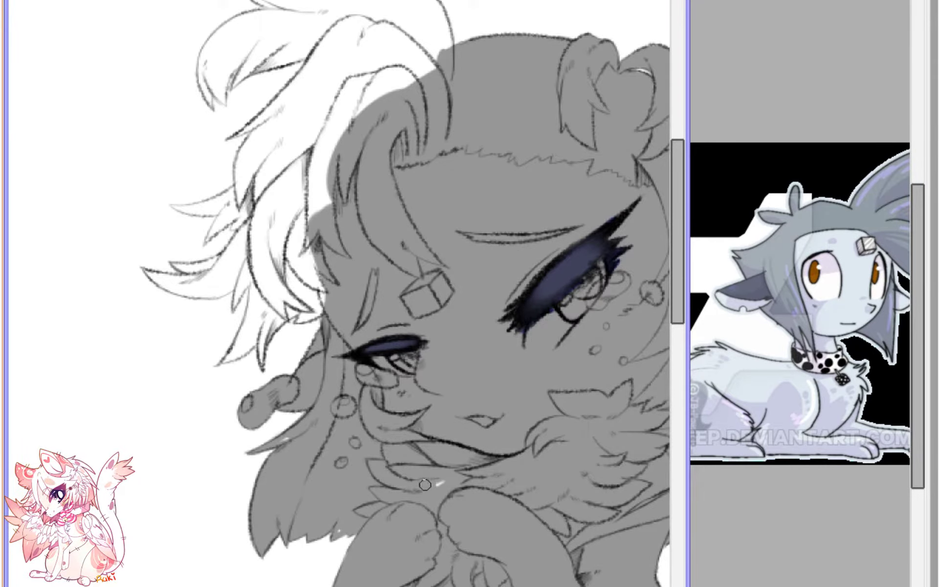
# - Trace a grey edge inside the lower hair spikes on the far side of the head
pyautogui.scroll(2, 343, 495)
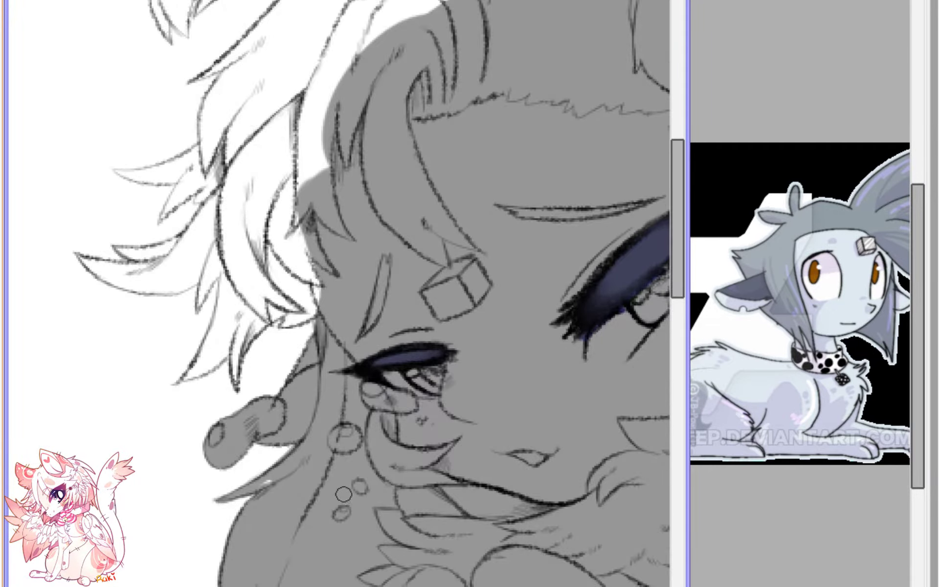
pyautogui.moveTo(297, 458); pyautogui.dragTo(345, 575)
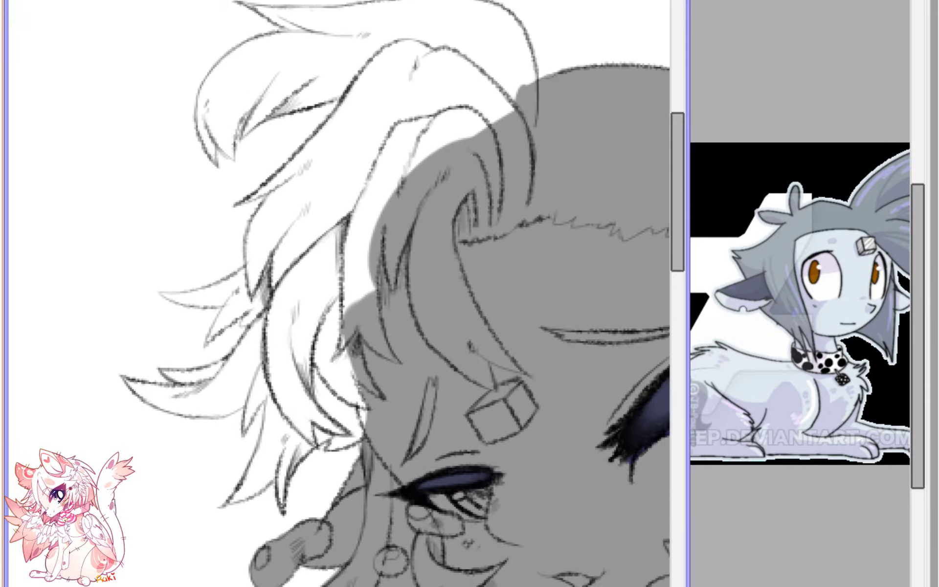
pyautogui.scroll(1, 296, 431)
pyautogui.moveTo(296, 432); pyautogui.dragTo(387, 302)
pyautogui.scroll(1, 486, 376)
pyautogui.moveTo(506, 401)
pyautogui.mouseDown()
pyautogui.moveTo(444, 418)
pyautogui.moveTo(453, 389)
pyautogui.moveTo(414, 407)
pyautogui.moveTo(423, 401)
pyautogui.moveTo(369, 449)
pyautogui.moveTo(349, 524)
pyautogui.moveTo(342, 464)
pyautogui.moveTo(342, 482)
pyautogui.moveTo(314, 487)
pyautogui.moveTo(328, 473)
pyautogui.moveTo(240, 524)
pyautogui.moveTo(289, 452)
pyautogui.moveTo(276, 475)
pyautogui.moveTo(312, 380)
pyautogui.moveTo(305, 409)
pyautogui.moveTo(325, 323)
pyautogui.moveTo(323, 334)
pyautogui.moveTo(320, 303)
pyautogui.mouseUp()
pyautogui.moveTo(320, 303)
pyautogui.mouseDown()
pyautogui.moveTo(364, 401)
pyautogui.moveTo(321, 456)
pyautogui.moveTo(303, 430)
pyautogui.moveTo(237, 453)
pyautogui.moveTo(193, 441)
pyautogui.moveTo(105, 405)
pyautogui.moveTo(78, 380)
pyautogui.moveTo(132, 391)
pyautogui.moveTo(112, 386)
pyautogui.moveTo(199, 387)
pyautogui.moveTo(151, 359)
pyautogui.moveTo(234, 359)
pyautogui.moveTo(268, 342)
pyautogui.moveTo(166, 357)
pyautogui.moveTo(241, 348)
pyautogui.moveTo(303, 311)
pyautogui.mouseUp()
pyautogui.moveTo(315, 291)
pyautogui.mouseDown()
pyautogui.moveTo(346, 419)
pyautogui.moveTo(377, 383)
pyautogui.moveTo(343, 406)
pyautogui.moveTo(360, 369)
pyautogui.moveTo(317, 383)
pyautogui.moveTo(272, 430)
pyautogui.moveTo(318, 345)
pyautogui.mouseUp()
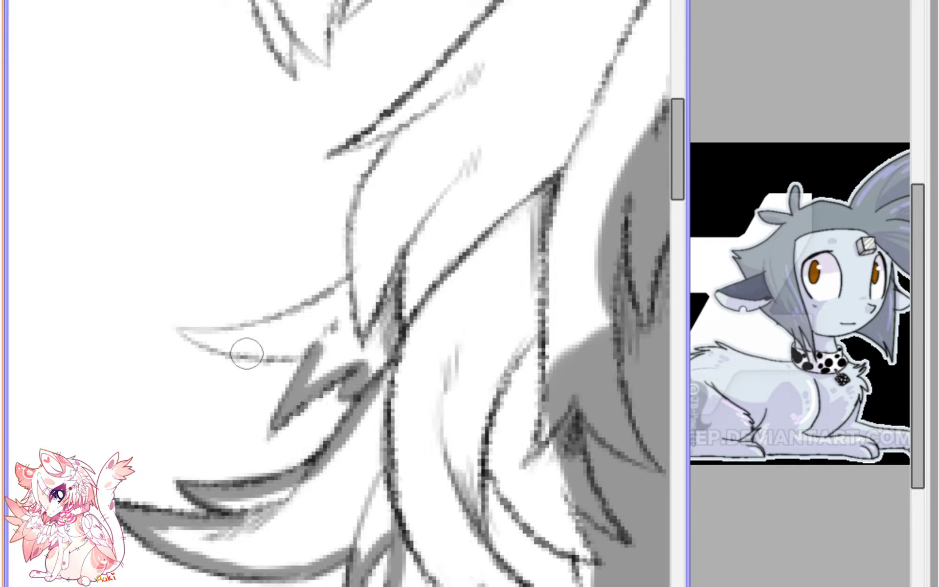
# - Trace the thin upper hair spike in grey and continue along the outer hair edge above it
pyautogui.moveTo(185, 333)
pyautogui.mouseDown()
pyautogui.moveTo(256, 352)
pyautogui.moveTo(301, 349)
pyautogui.mouseUp()
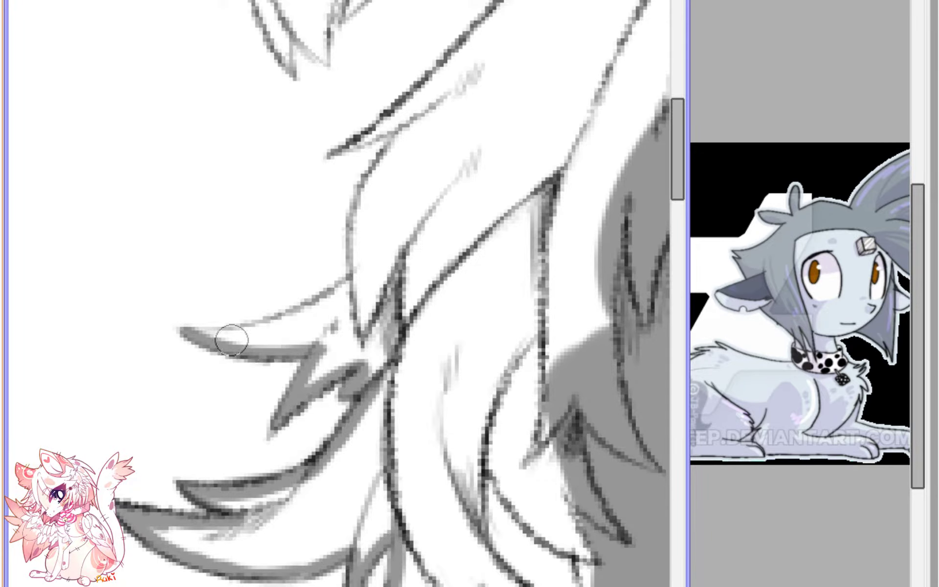
pyautogui.moveTo(198, 332)
pyautogui.mouseDown()
pyautogui.moveTo(248, 331)
pyautogui.moveTo(304, 309)
pyautogui.mouseUp()
pyautogui.moveTo(255, 328); pyautogui.dragTo(352, 283)
pyautogui.moveTo(352, 282); pyautogui.dragTo(242, 464)
# - Trace the ponytail's curled lower lock and the underside of its pointed upper tip in grey
pyautogui.moveTo(310, 311); pyautogui.dragTo(286, 365)
pyautogui.moveTo(221, 503)
pyautogui.mouseDown()
pyautogui.moveTo(250, 396)
pyautogui.moveTo(224, 468)
pyautogui.moveTo(268, 361)
pyautogui.mouseUp()
pyautogui.moveTo(216, 381)
pyautogui.mouseDown()
pyautogui.moveTo(294, 338)
pyautogui.moveTo(230, 372)
pyautogui.moveTo(323, 295)
pyautogui.moveTo(381, 223)
pyautogui.moveTo(402, 163)
pyautogui.moveTo(367, 189)
pyautogui.moveTo(232, 229)
pyautogui.moveTo(237, 185)
pyautogui.moveTo(189, 247)
pyautogui.moveTo(191, 292)
pyautogui.moveTo(160, 262)
pyautogui.moveTo(142, 269)
pyautogui.moveTo(146, 298)
pyautogui.moveTo(127, 212)
pyautogui.moveTo(204, 399)
pyautogui.mouseUp()
pyautogui.moveTo(201, 442)
pyautogui.mouseDown()
pyautogui.moveTo(215, 380)
pyautogui.moveTo(204, 417)
pyautogui.moveTo(211, 375)
pyautogui.moveTo(203, 368)
pyautogui.moveTo(226, 316)
pyautogui.moveTo(298, 257)
pyautogui.moveTo(276, 270)
pyautogui.moveTo(380, 232)
pyautogui.moveTo(328, 239)
pyautogui.moveTo(431, 231)
pyautogui.moveTo(421, 232)
pyautogui.moveTo(536, 241)
pyautogui.mouseUp()
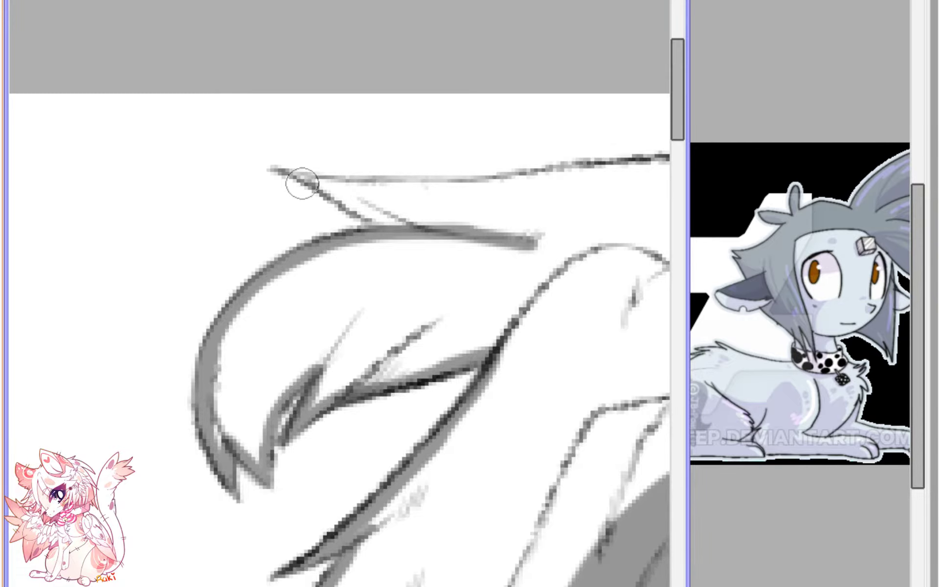
pyautogui.moveTo(289, 172)
pyautogui.mouseDown()
pyautogui.moveTo(384, 233)
pyautogui.moveTo(409, 236)
pyautogui.mouseUp()
pyautogui.scroll(-4, 323, 84)
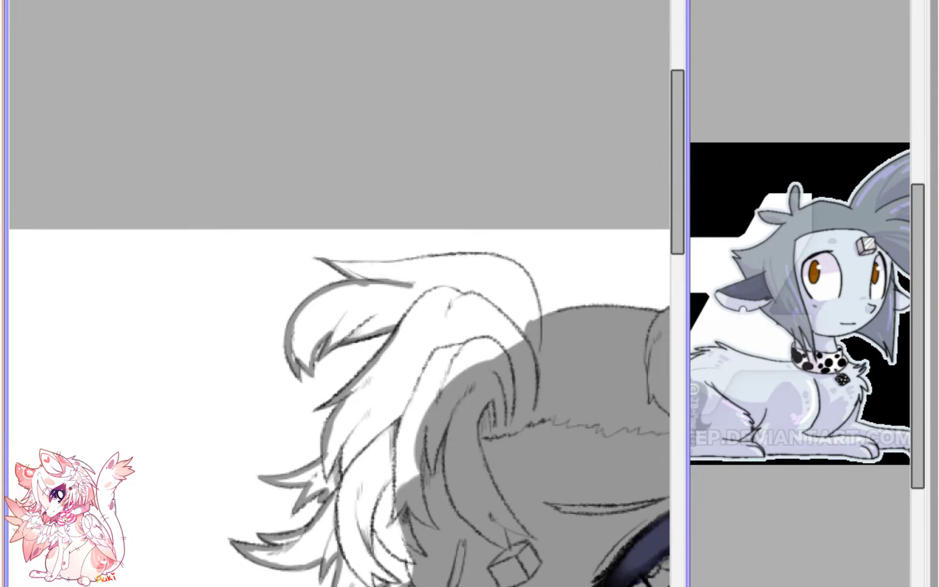
# - Trace the ponytail's top contour from the crown to its pointed tip in grey and fill the remaining hair
pyautogui.press('h')
pyautogui.scroll(3, 318, 264)
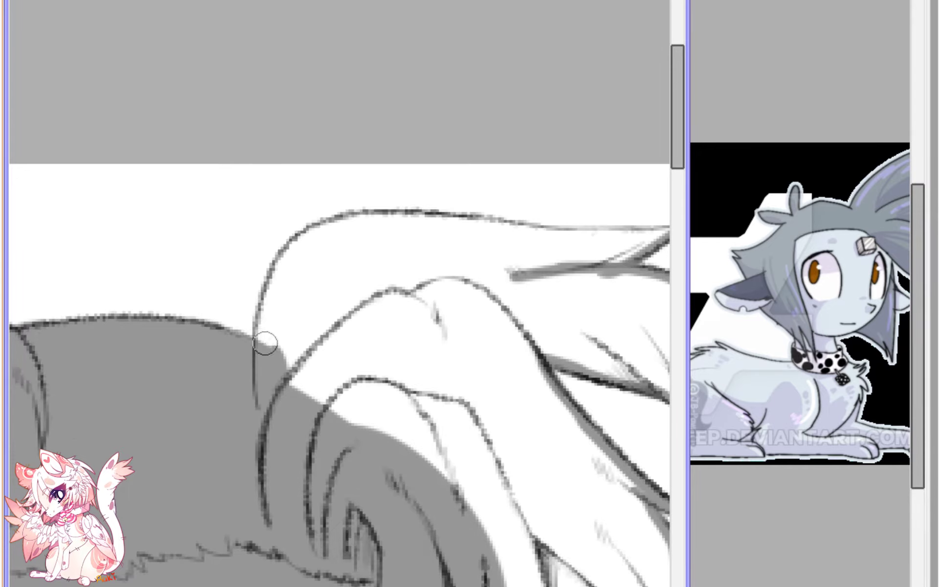
pyautogui.moveTo(265, 343)
pyautogui.mouseDown()
pyautogui.moveTo(266, 303)
pyautogui.moveTo(267, 317)
pyautogui.moveTo(308, 241)
pyautogui.mouseUp()
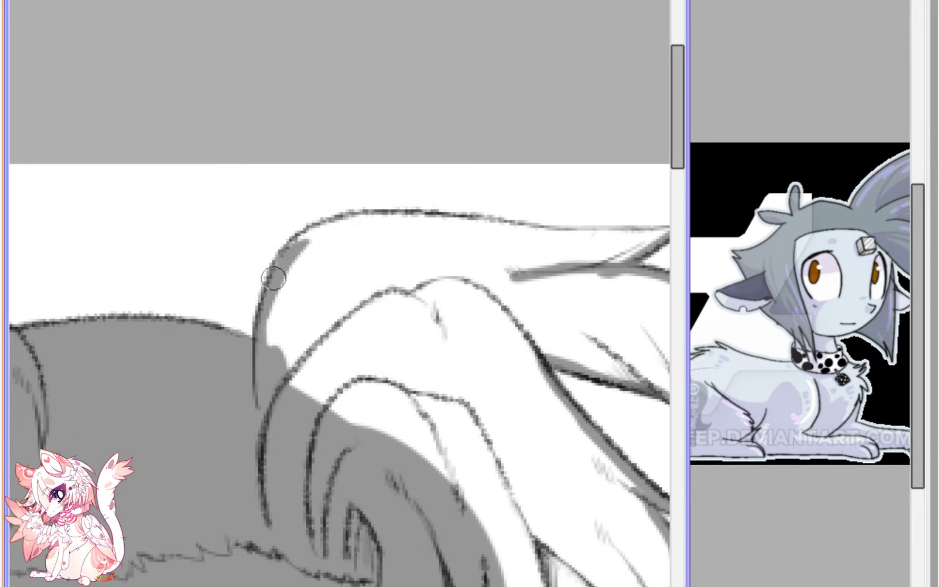
pyautogui.moveTo(273, 277)
pyautogui.mouseDown()
pyautogui.moveTo(323, 228)
pyautogui.moveTo(351, 219)
pyautogui.moveTo(404, 213)
pyautogui.moveTo(516, 232)
pyautogui.moveTo(393, 252)
pyautogui.mouseUp()
pyautogui.hscroll(2, 525, 226)
pyautogui.moveTo(314, 249)
pyautogui.mouseDown()
pyautogui.moveTo(399, 264)
pyautogui.moveTo(330, 250)
pyautogui.moveTo(532, 257)
pyautogui.mouseUp()
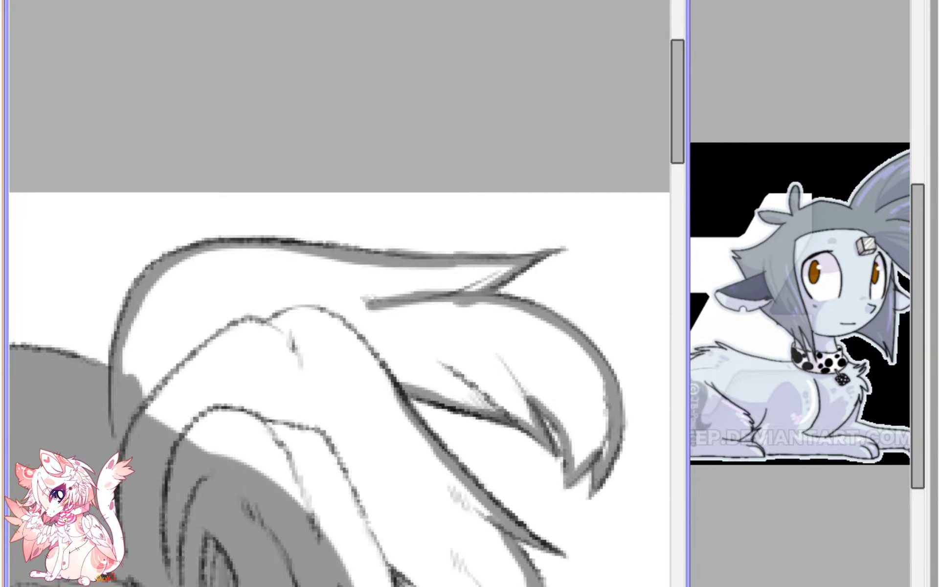
pyautogui.click(341, 343)
# - Patch the missed white specks in the hair spikes, ponytail tip and elbow fur with grey
pyautogui.scroll(-3, 341, 312)
pyautogui.press('h')
pyautogui.moveTo(320, 550); pyautogui.dragTo(386, 420)
pyautogui.scroll(3, 386, 421)
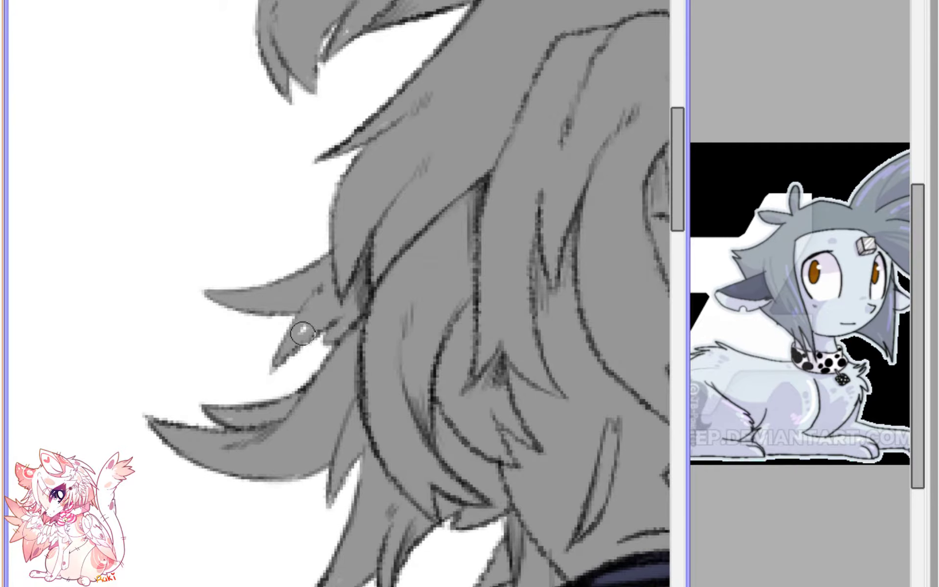
pyautogui.scroll(3, 260, 174)
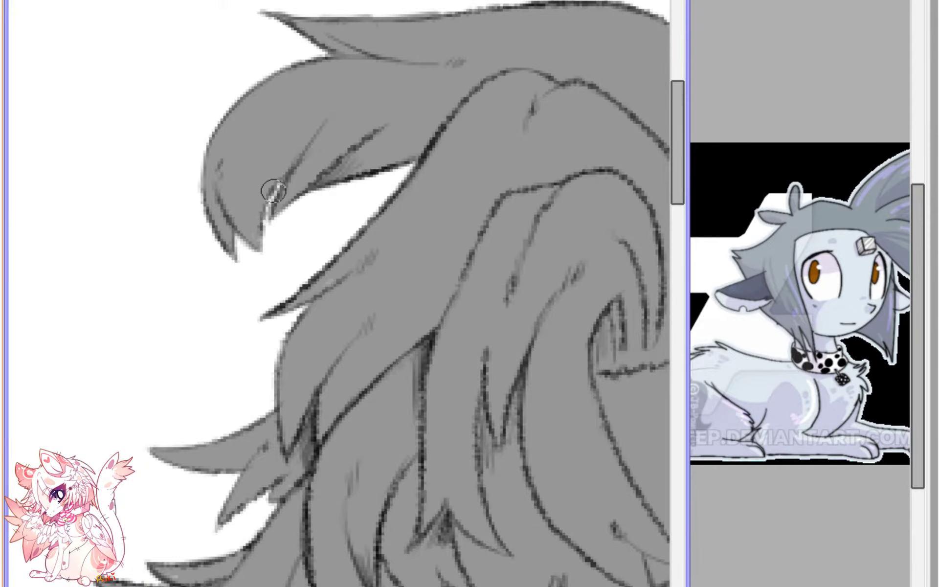
pyautogui.scroll(-3, 320, 115)
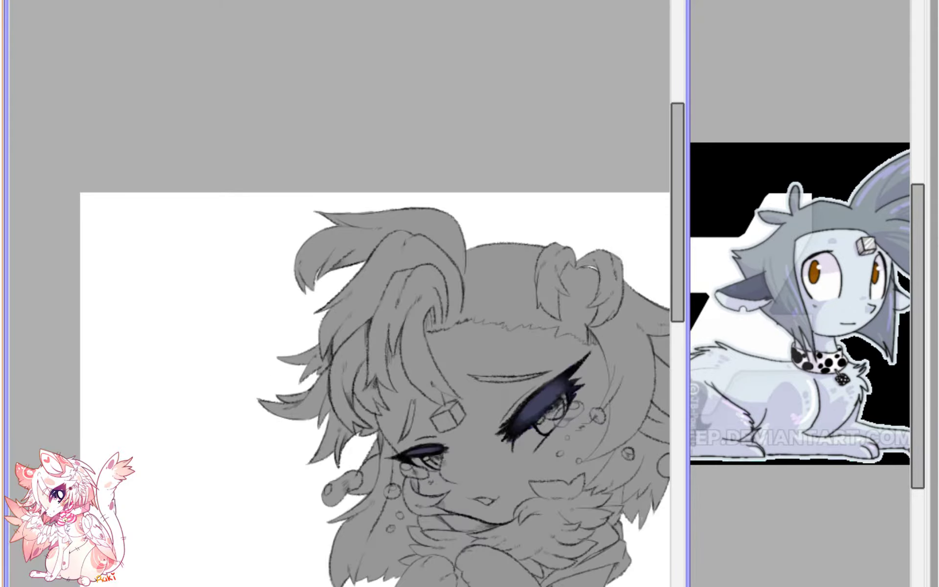
pyautogui.press('h')
pyautogui.moveTo(220, 518); pyautogui.dragTo(465, 266)
pyautogui.scroll(2, 342, 470)
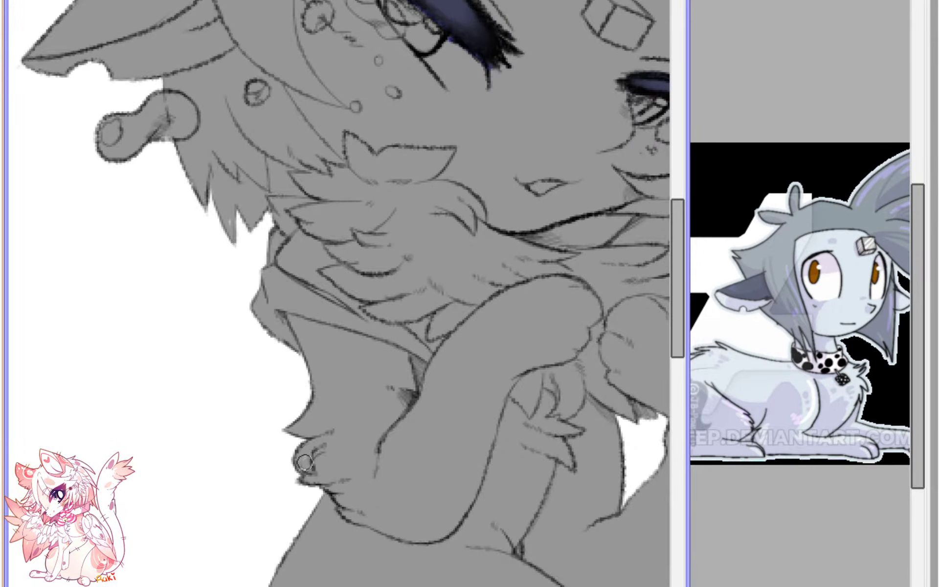
pyautogui.scroll(-4, 305, 458)
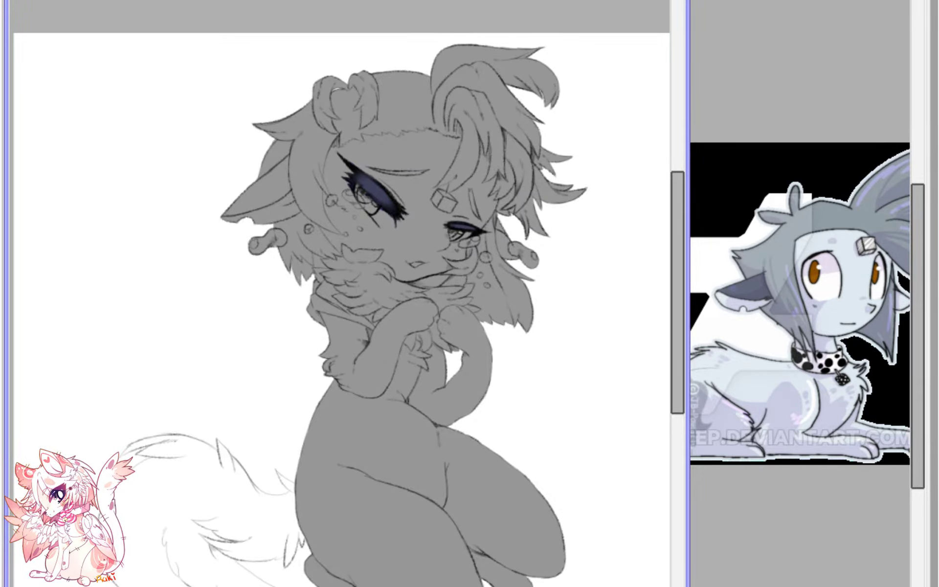
# - Trace the fur spike beside the hip and the start of the tail's upper contour in grey
pyautogui.press('h')
pyautogui.moveTo(553, 391); pyautogui.dragTo(496, 194)
pyautogui.scroll(4, 484, 350)
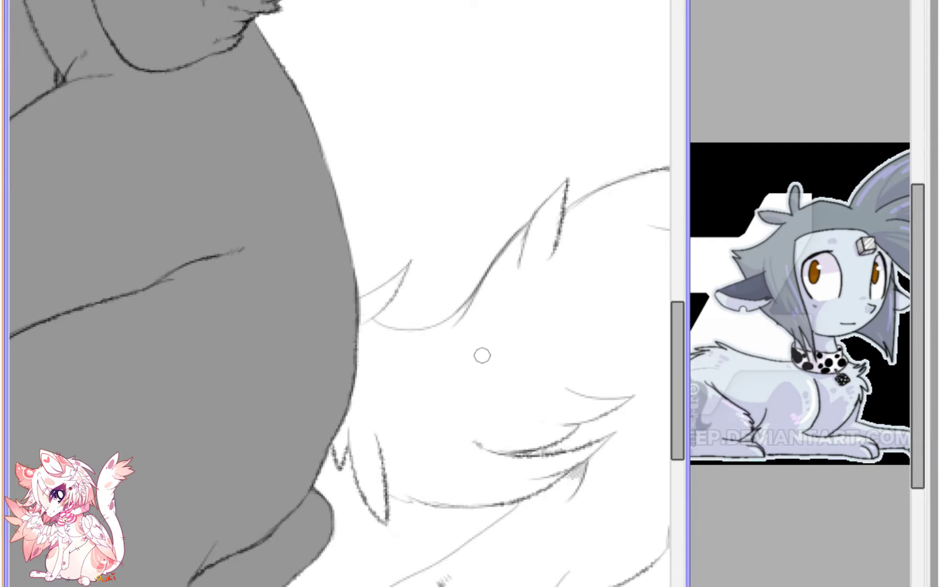
pyautogui.moveTo(484, 350); pyautogui.dragTo(433, 355)
pyautogui.scroll(2, 384, 309)
pyautogui.moveTo(237, 296)
pyautogui.mouseDown()
pyautogui.moveTo(326, 232)
pyautogui.moveTo(279, 317)
pyautogui.moveTo(238, 351)
pyautogui.moveTo(246, 341)
pyautogui.moveTo(310, 368)
pyautogui.moveTo(290, 365)
pyautogui.moveTo(355, 371)
pyautogui.moveTo(337, 369)
pyautogui.moveTo(407, 349)
pyautogui.moveTo(460, 300)
pyautogui.moveTo(429, 337)
pyautogui.moveTo(571, 156)
pyautogui.moveTo(549, 180)
pyautogui.moveTo(589, 142)
pyautogui.mouseUp()
pyautogui.moveTo(391, 342); pyautogui.dragTo(351, 201)
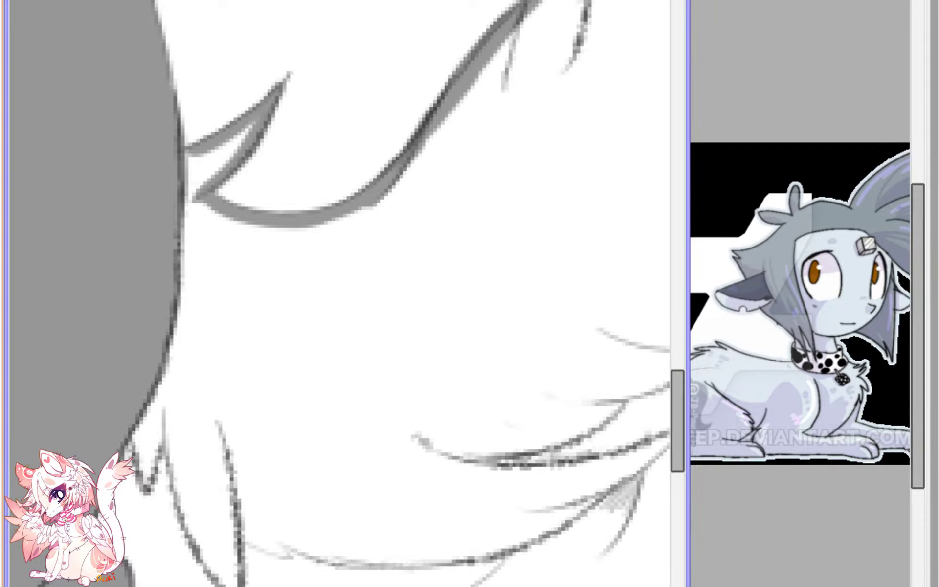
# - Trace the tufts under the tail base, the tail's inner curve and its bottom edge in grey
pyautogui.moveTo(131, 433)
pyautogui.mouseDown()
pyautogui.moveTo(147, 464)
pyautogui.moveTo(168, 450)
pyautogui.moveTo(184, 503)
pyautogui.moveTo(228, 577)
pyautogui.moveTo(249, 539)
pyautogui.moveTo(287, 556)
pyautogui.moveTo(489, 550)
pyautogui.moveTo(456, 522)
pyautogui.moveTo(243, 435)
pyautogui.moveTo(233, 468)
pyautogui.moveTo(485, 191)
pyautogui.moveTo(312, 313)
pyautogui.moveTo(510, 151)
pyautogui.moveTo(480, 141)
pyautogui.moveTo(345, 218)
pyautogui.moveTo(352, 211)
pyautogui.moveTo(293, 271)
pyautogui.moveTo(245, 361)
pyautogui.moveTo(239, 421)
pyautogui.moveTo(260, 479)
pyautogui.moveTo(322, 550)
pyautogui.moveTo(360, 582)
pyautogui.moveTo(377, 578)
pyautogui.moveTo(144, 369)
pyautogui.moveTo(186, 373)
pyautogui.moveTo(166, 363)
pyautogui.moveTo(262, 444)
pyautogui.moveTo(331, 477)
pyautogui.moveTo(479, 504)
pyautogui.mouseUp()
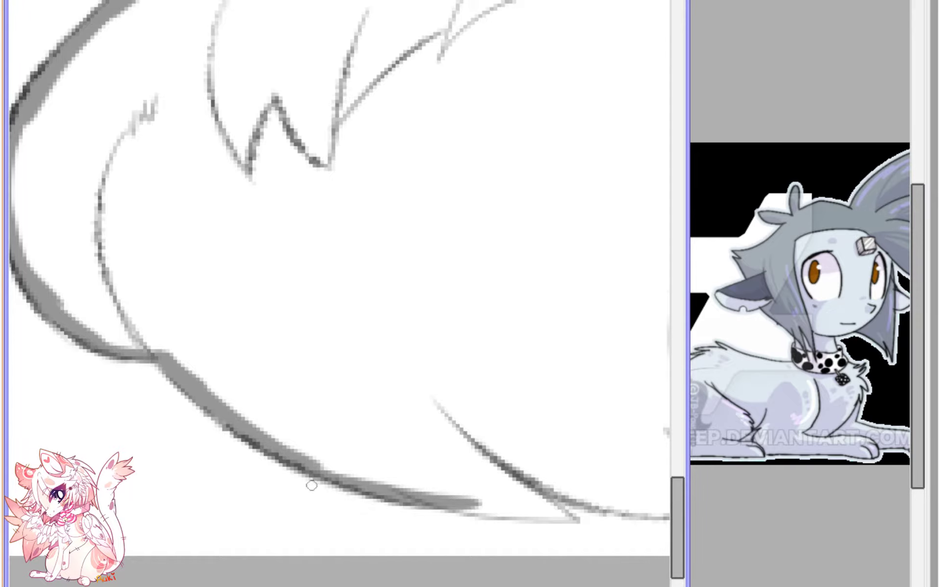
pyautogui.moveTo(427, 517)
pyautogui.mouseDown()
pyautogui.moveTo(276, 439)
pyautogui.moveTo(419, 434)
pyautogui.moveTo(394, 428)
pyautogui.moveTo(359, 395)
pyautogui.moveTo(465, 421)
pyautogui.moveTo(430, 417)
pyautogui.moveTo(438, 426)
pyautogui.moveTo(481, 429)
pyautogui.mouseUp()
pyautogui.moveTo(539, 430); pyautogui.dragTo(629, 413)
# - Trace the next fur spike on the tail's upper edge and the arched top to its pointed tuft in grey
pyautogui.scroll(-4, 595, 371)
pyautogui.moveTo(450, 156); pyautogui.dragTo(490, 391)
pyautogui.press('h')
pyautogui.scroll(2, 376, 314)
pyautogui.scroll(5, 376, 313)
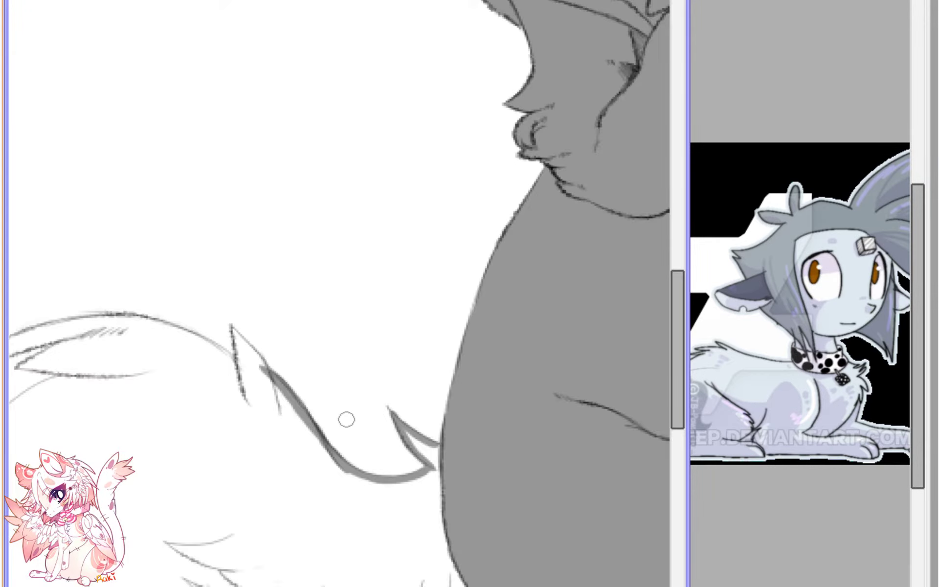
pyautogui.moveTo(330, 336)
pyautogui.mouseDown()
pyautogui.moveTo(349, 421)
pyautogui.moveTo(335, 350)
pyautogui.moveTo(373, 390)
pyautogui.mouseUp()
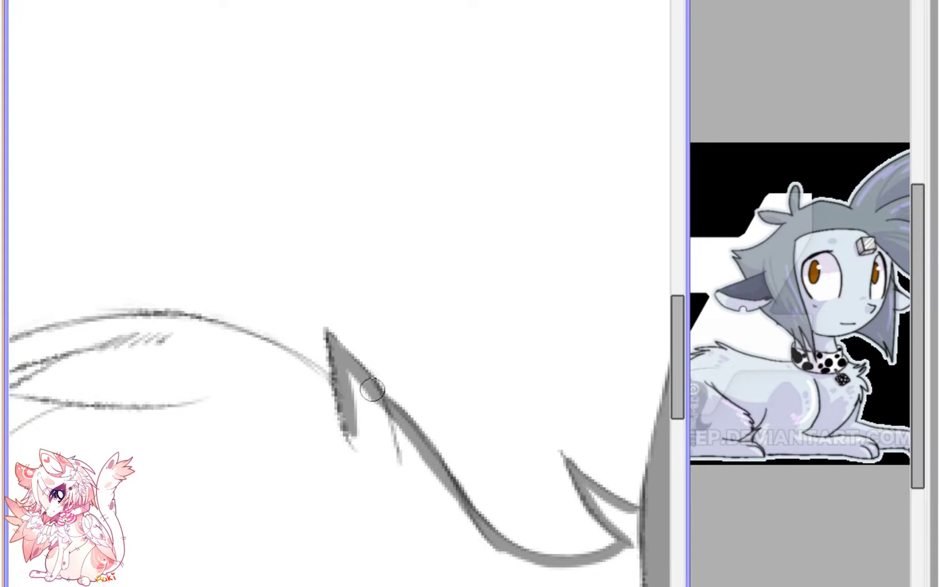
pyautogui.moveTo(283, 347)
pyautogui.mouseDown()
pyautogui.moveTo(334, 389)
pyautogui.moveTo(505, 354)
pyautogui.mouseUp()
pyautogui.moveTo(118, 352)
pyautogui.mouseDown()
pyautogui.moveTo(110, 366)
pyautogui.moveTo(172, 310)
pyautogui.moveTo(310, 278)
pyautogui.moveTo(467, 328)
pyautogui.mouseUp()
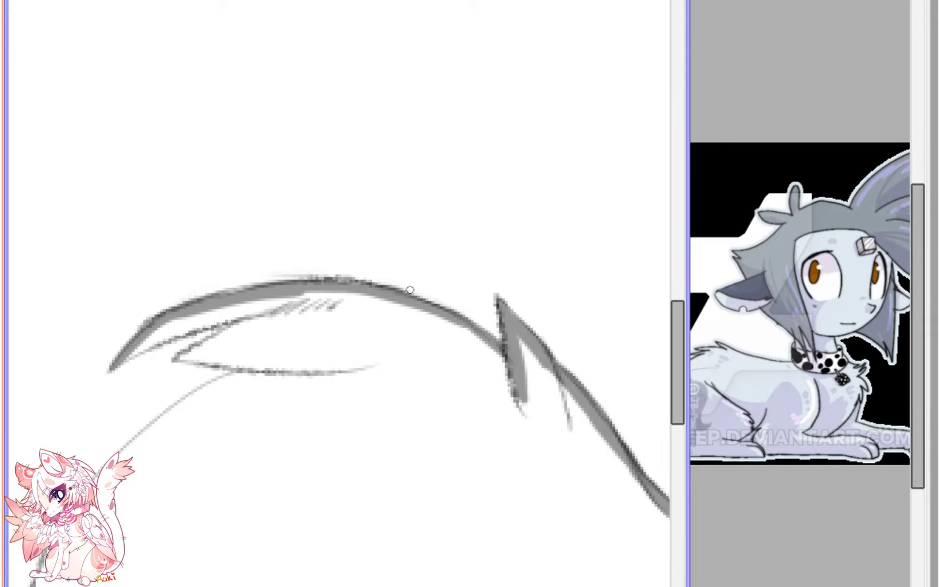
# - Trace the notched tuft below the arch and the tail's long outer S-curve down to the curled tip in grey
pyautogui.moveTo(148, 341); pyautogui.dragTo(353, 269)
pyautogui.moveTo(301, 288)
pyautogui.mouseDown()
pyautogui.moveTo(398, 265)
pyautogui.moveTo(339, 273)
pyautogui.moveTo(397, 271)
pyautogui.mouseUp()
pyautogui.moveTo(392, 290)
pyautogui.mouseDown()
pyautogui.moveTo(421, 228)
pyautogui.moveTo(398, 215)
pyautogui.moveTo(367, 240)
pyautogui.moveTo(435, 253)
pyautogui.mouseUp()
pyautogui.moveTo(430, 271)
pyautogui.mouseDown()
pyautogui.moveTo(360, 103)
pyautogui.moveTo(348, 106)
pyautogui.moveTo(257, 174)
pyautogui.moveTo(188, 251)
pyautogui.moveTo(218, 211)
pyautogui.moveTo(171, 289)
pyautogui.moveTo(191, 253)
pyautogui.moveTo(161, 344)
pyautogui.moveTo(173, 297)
pyautogui.moveTo(161, 399)
pyautogui.moveTo(126, 235)
pyautogui.moveTo(135, 308)
pyautogui.moveTo(158, 342)
pyautogui.moveTo(131, 295)
pyautogui.moveTo(165, 352)
pyautogui.moveTo(156, 349)
pyautogui.moveTo(223, 424)
pyautogui.moveTo(198, 411)
pyautogui.moveTo(300, 484)
pyautogui.moveTo(265, 468)
pyautogui.moveTo(388, 546)
pyautogui.moveTo(270, 303)
pyautogui.moveTo(244, 283)
pyautogui.moveTo(291, 318)
pyautogui.moveTo(259, 297)
pyautogui.moveTo(340, 384)
pyautogui.moveTo(333, 375)
pyautogui.moveTo(367, 453)
pyautogui.moveTo(352, 494)
pyautogui.moveTo(310, 512)
pyautogui.mouseUp()
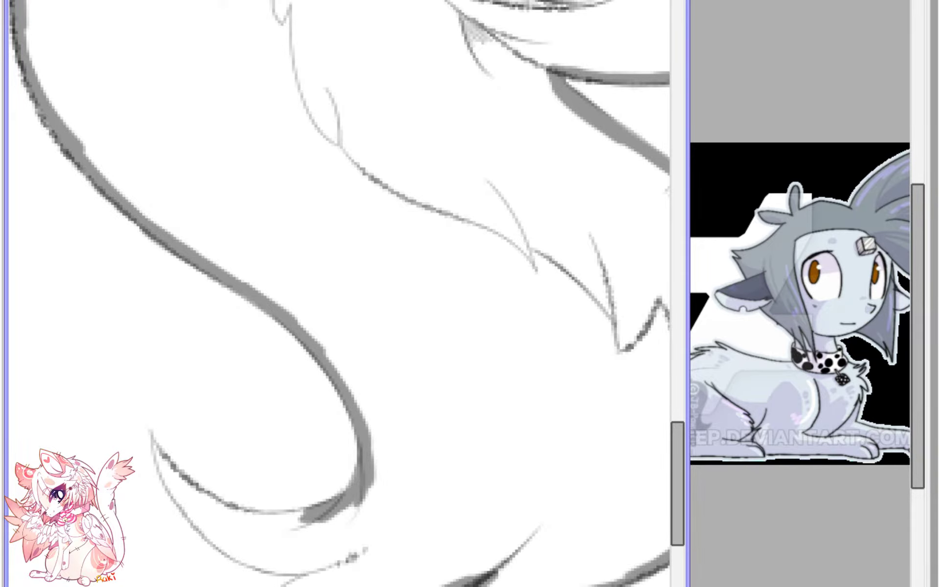
# - Close the grey outline around the tail's curled end and fill the enclosed tail with grey
pyautogui.press('h')
pyautogui.moveTo(404, 552); pyautogui.dragTo(352, 393)
pyautogui.scroll(1, 352, 398)
pyautogui.moveTo(302, 365)
pyautogui.mouseDown()
pyautogui.moveTo(359, 372)
pyautogui.moveTo(305, 358)
pyautogui.moveTo(359, 370)
pyautogui.moveTo(330, 366)
pyautogui.moveTo(403, 360)
pyautogui.moveTo(368, 367)
pyautogui.moveTo(469, 336)
pyautogui.moveTo(434, 357)
pyautogui.moveTo(512, 297)
pyautogui.moveTo(526, 266)
pyautogui.moveTo(486, 345)
pyautogui.moveTo(511, 296)
pyautogui.moveTo(454, 376)
pyautogui.moveTo(474, 365)
pyautogui.moveTo(453, 375)
pyautogui.moveTo(426, 416)
pyautogui.moveTo(445, 395)
pyautogui.moveTo(374, 440)
pyautogui.moveTo(397, 432)
pyautogui.moveTo(302, 443)
pyautogui.moveTo(357, 472)
pyautogui.mouseUp()
pyautogui.scroll(-4, 290, 452)
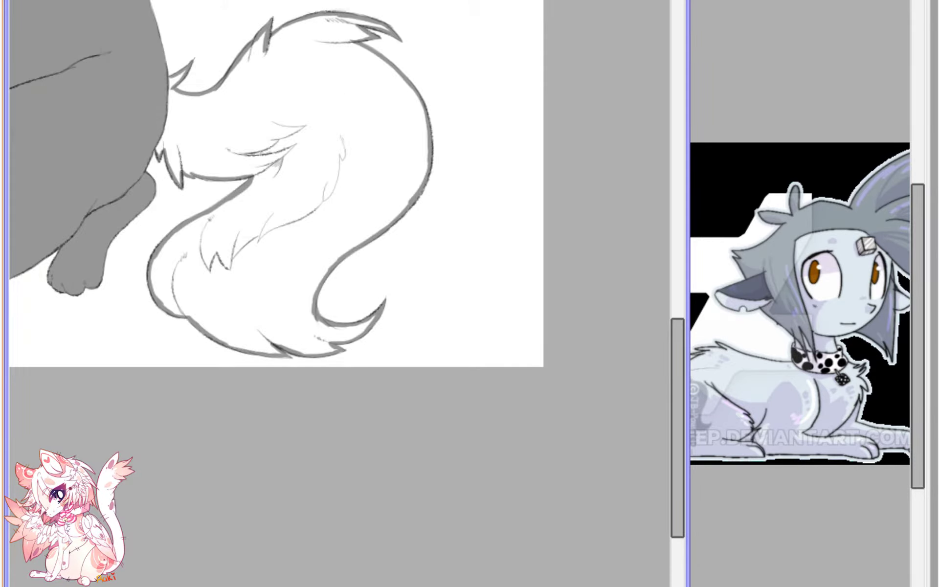
pyautogui.click(294, 205)
# - Patch the unfilled white gaps in the tail's curled tip, the spike beside the hip and the upper tufts with grey
pyautogui.scroll(2, 373, 320)
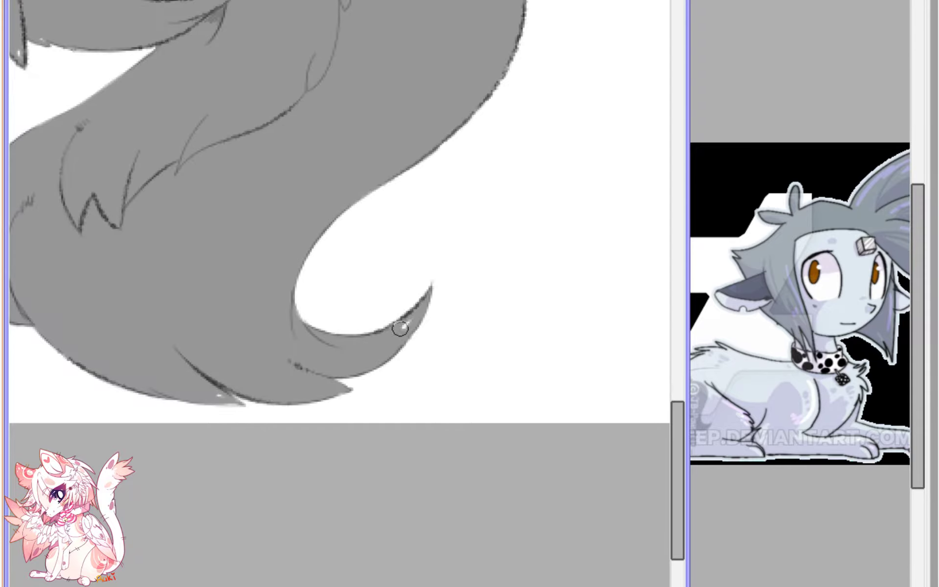
pyautogui.scroll(2, 239, 402)
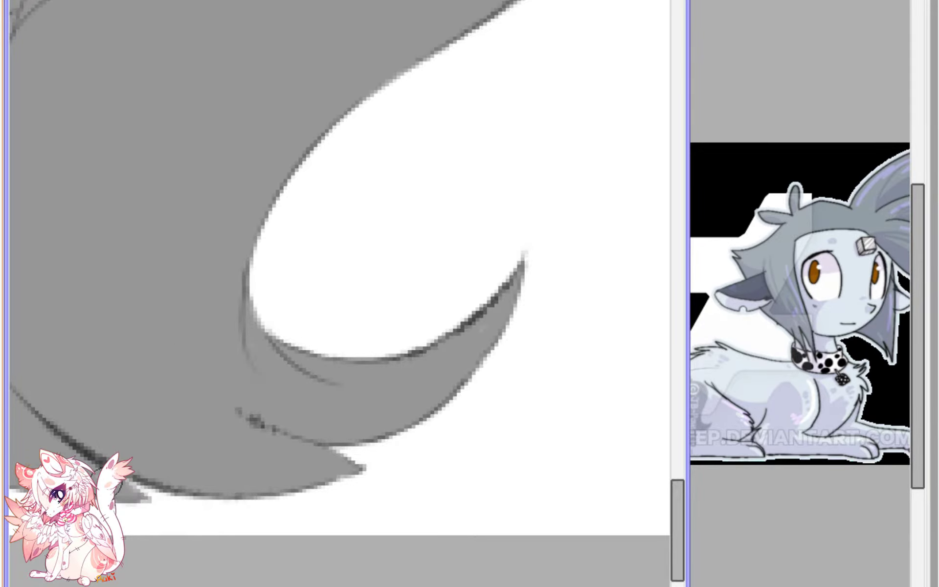
pyautogui.scroll(-3, 203, 327)
pyautogui.scroll(3, 425, 472)
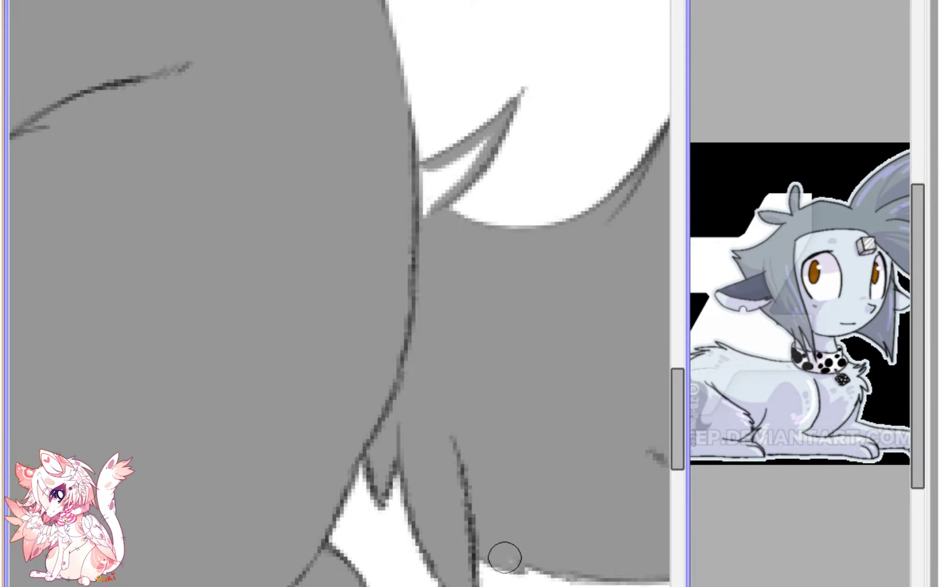
pyautogui.moveTo(436, 191)
pyautogui.mouseDown()
pyautogui.moveTo(467, 160)
pyautogui.moveTo(429, 210)
pyautogui.moveTo(407, 187)
pyautogui.mouseUp()
pyautogui.scroll(-3, 501, 160)
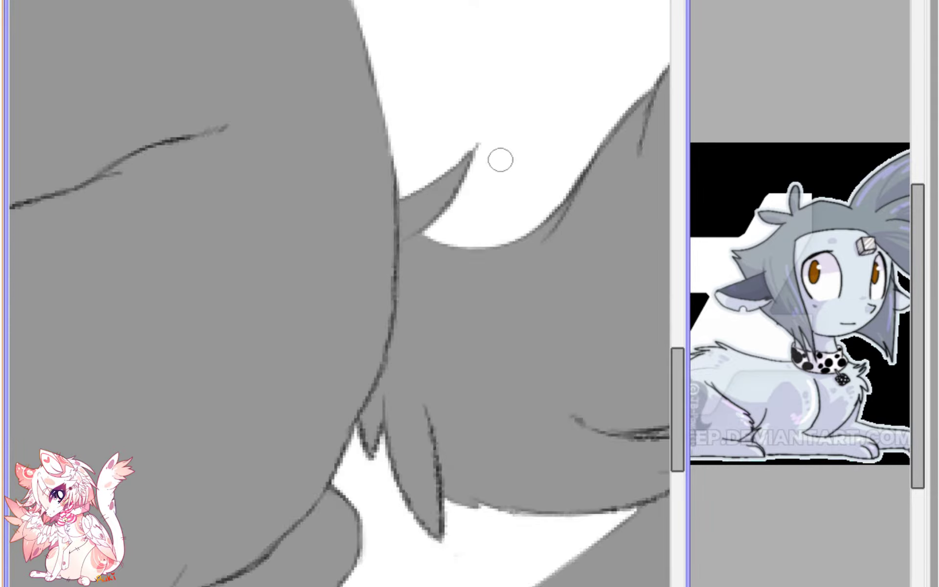
pyautogui.moveTo(524, 217); pyautogui.dragTo(302, 333)
pyautogui.scroll(2, 315, 315)
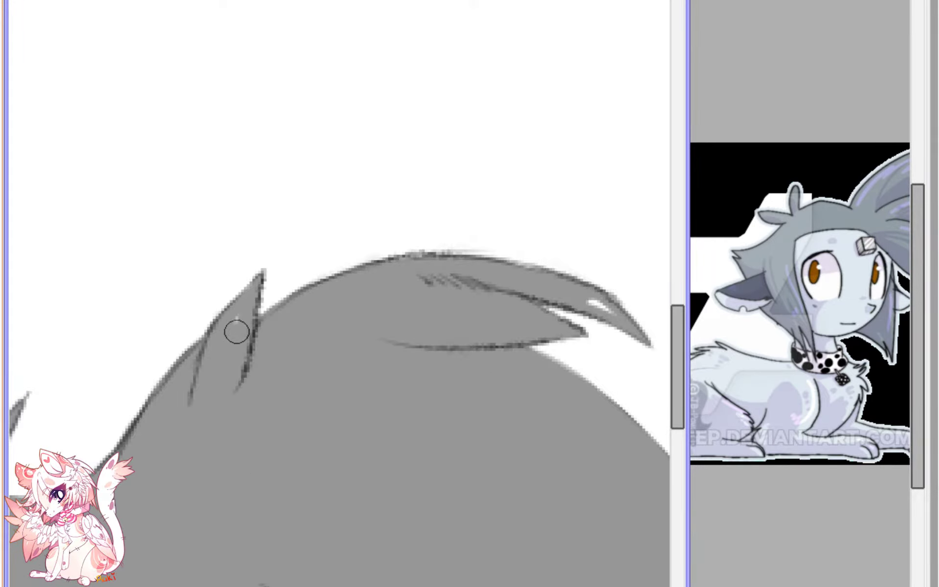
pyautogui.moveTo(585, 306); pyautogui.dragTo(612, 316)
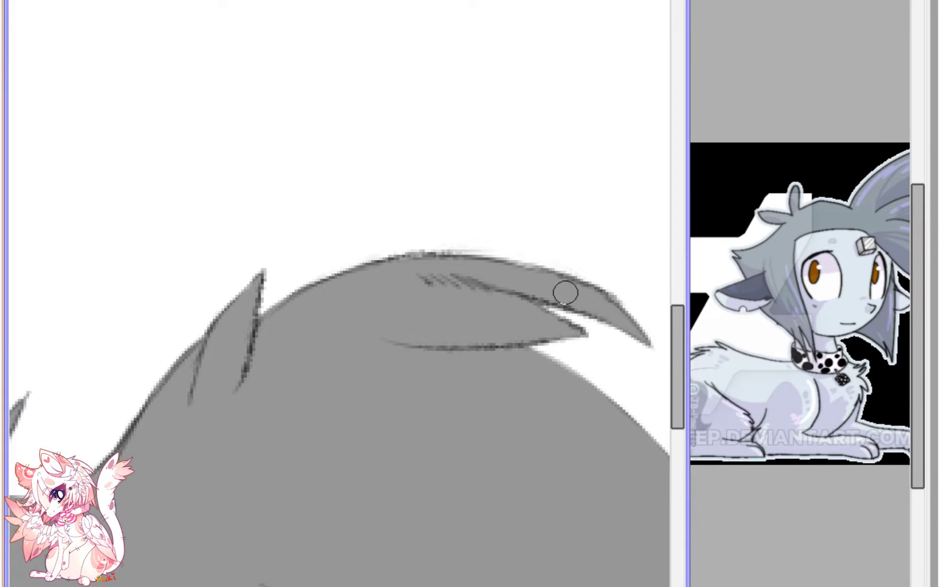
pyautogui.scroll(-4, 565, 292)
pyautogui.moveTo(281, 368); pyautogui.dragTo(495, 560)
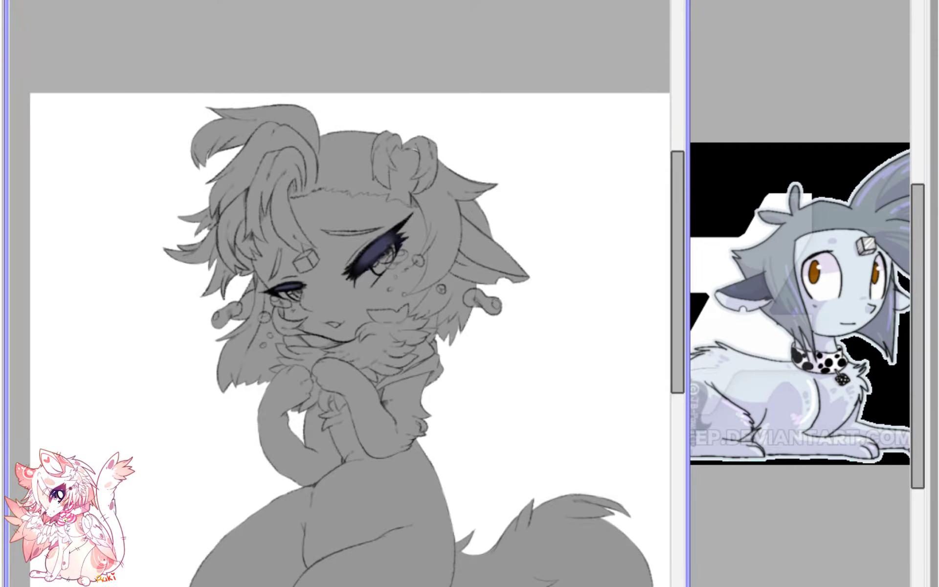
pyautogui.press('h')
pyautogui.moveTo(480, 501); pyautogui.dragTo(520, 381)
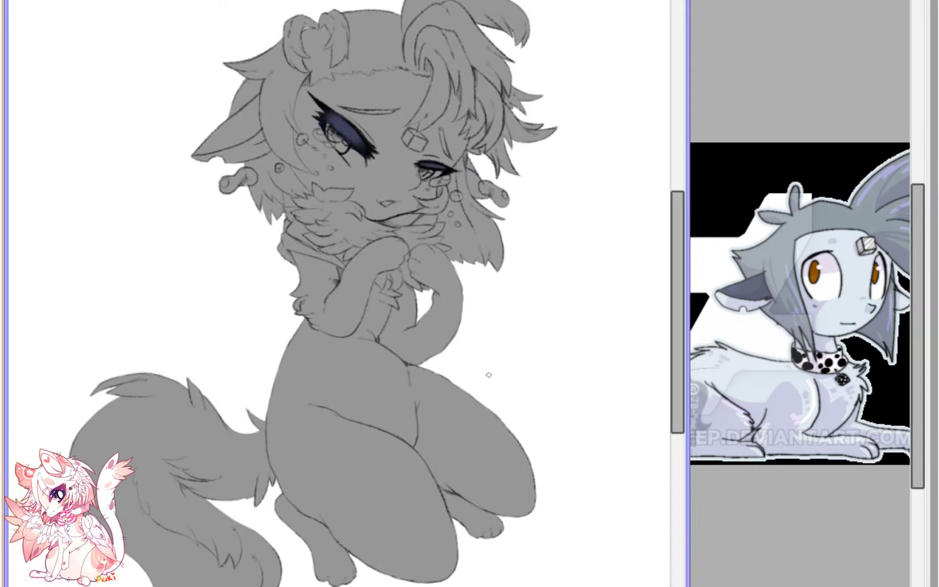
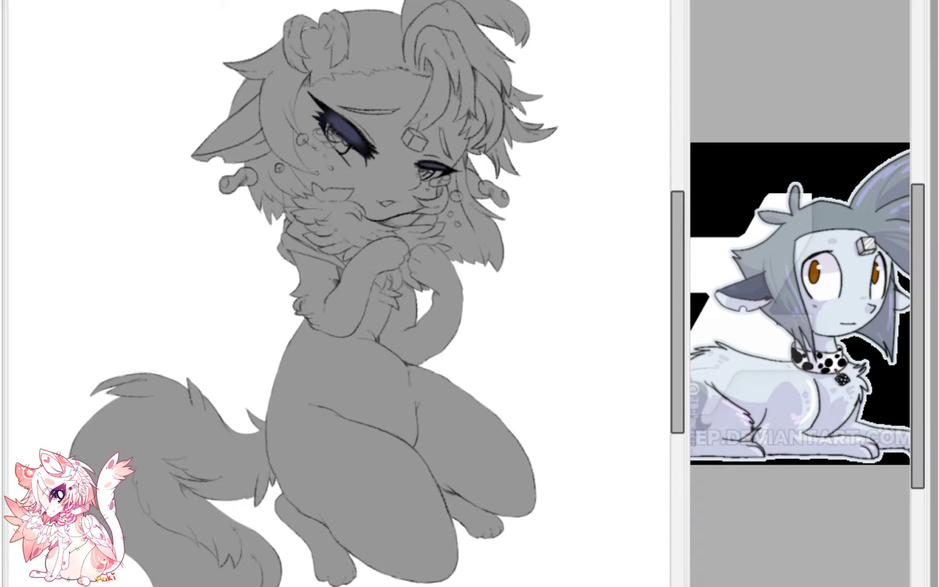
pyautogui.click(363, 337)
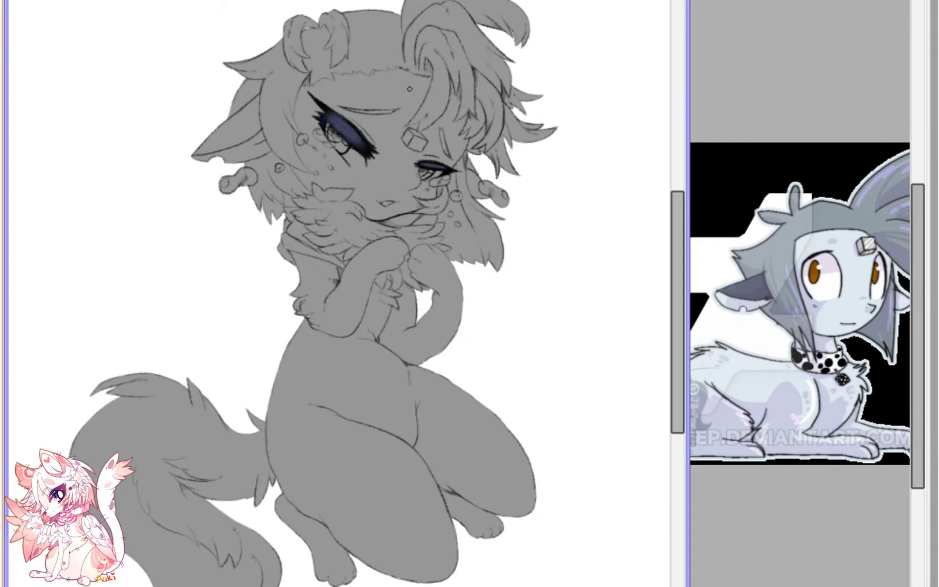
# - Paint the white of the character's larger eye over the grey base, below the iris
pyautogui.press('h')
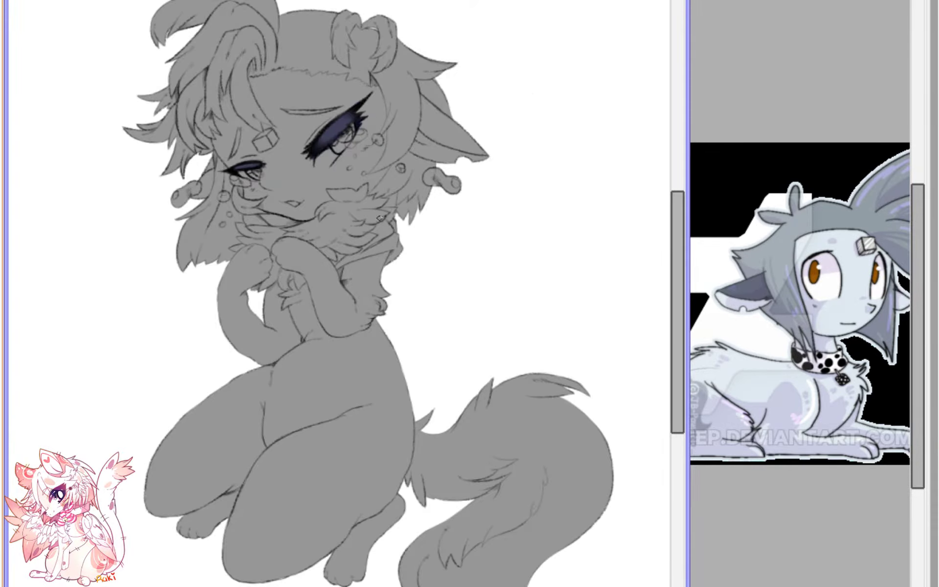
pyautogui.moveTo(337, 234); pyautogui.dragTo(400, 358)
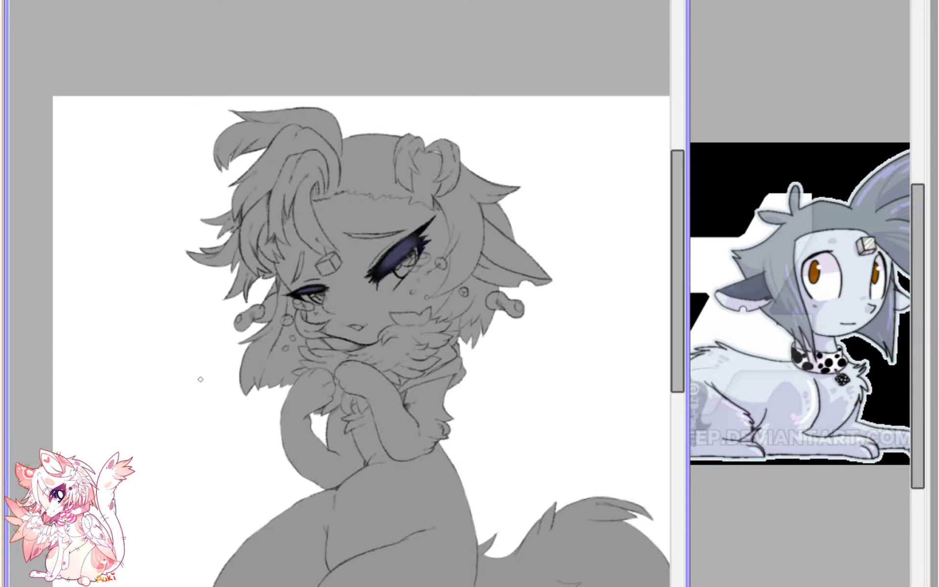
pyautogui.scroll(10, 353, 258)
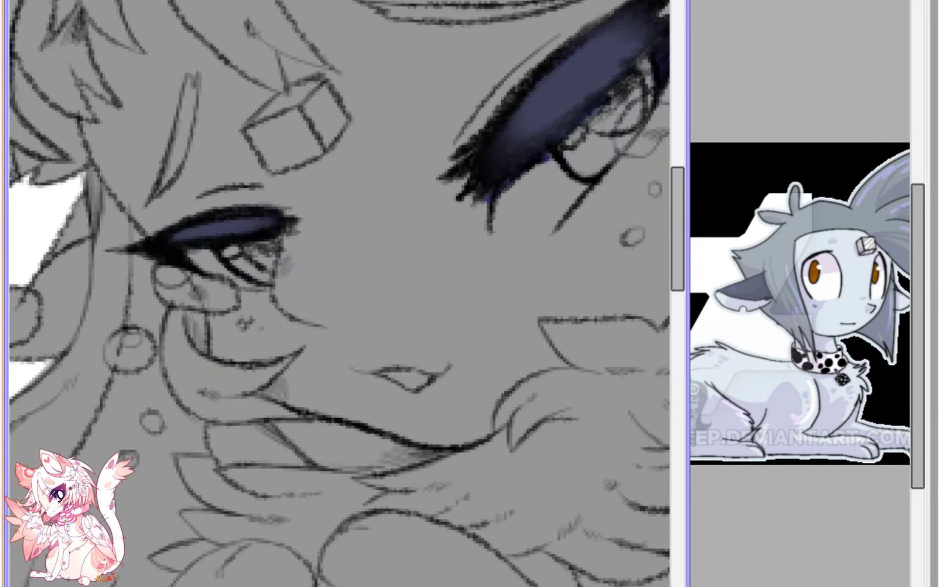
pyautogui.moveTo(215, 384)
pyautogui.mouseDown()
pyautogui.moveTo(208, 446)
pyautogui.moveTo(209, 432)
pyautogui.moveTo(226, 458)
pyautogui.moveTo(210, 452)
pyautogui.moveTo(285, 453)
pyautogui.moveTo(267, 458)
pyautogui.moveTo(316, 429)
pyautogui.moveTo(298, 443)
pyautogui.moveTo(357, 379)
pyautogui.moveTo(309, 336)
pyautogui.moveTo(248, 368)
pyautogui.moveTo(218, 404)
pyautogui.moveTo(219, 453)
pyautogui.moveTo(246, 385)
pyautogui.moveTo(230, 447)
pyautogui.moveTo(251, 449)
pyautogui.moveTo(314, 376)
pyautogui.moveTo(274, 373)
pyautogui.moveTo(297, 359)
pyautogui.moveTo(288, 345)
pyautogui.moveTo(323, 382)
pyautogui.moveTo(293, 416)
pyautogui.moveTo(303, 334)
pyautogui.moveTo(345, 286)
pyautogui.mouseUp()
pyautogui.scroll(-5, 327, 316)
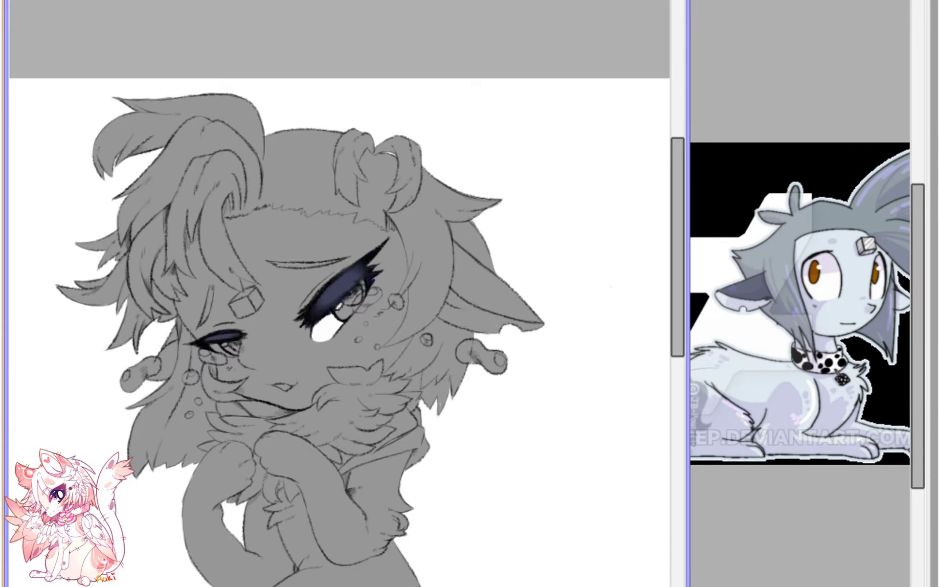
# - Paint the white of the smaller eye and its small highlight over the grey base
pyautogui.moveTo(246, 473); pyautogui.dragTo(393, 454)
pyautogui.scroll(1, 396, 419)
pyautogui.scroll(4, 397, 418)
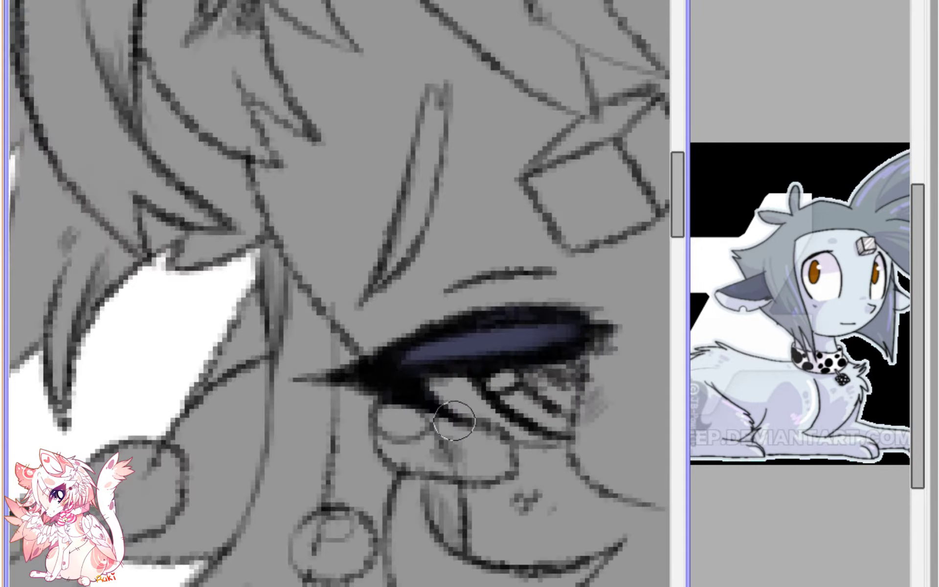
pyautogui.moveTo(282, 340)
pyautogui.mouseDown()
pyautogui.moveTo(275, 316)
pyautogui.moveTo(315, 326)
pyautogui.moveTo(301, 333)
pyautogui.moveTo(360, 373)
pyautogui.moveTo(336, 365)
pyautogui.moveTo(423, 384)
pyautogui.mouseUp()
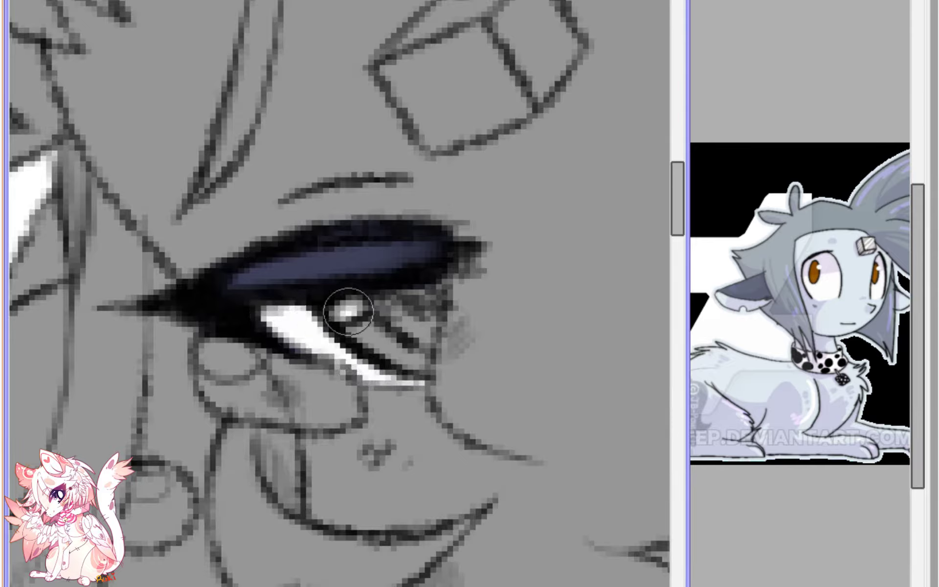
pyautogui.scroll(-6, 333, 319)
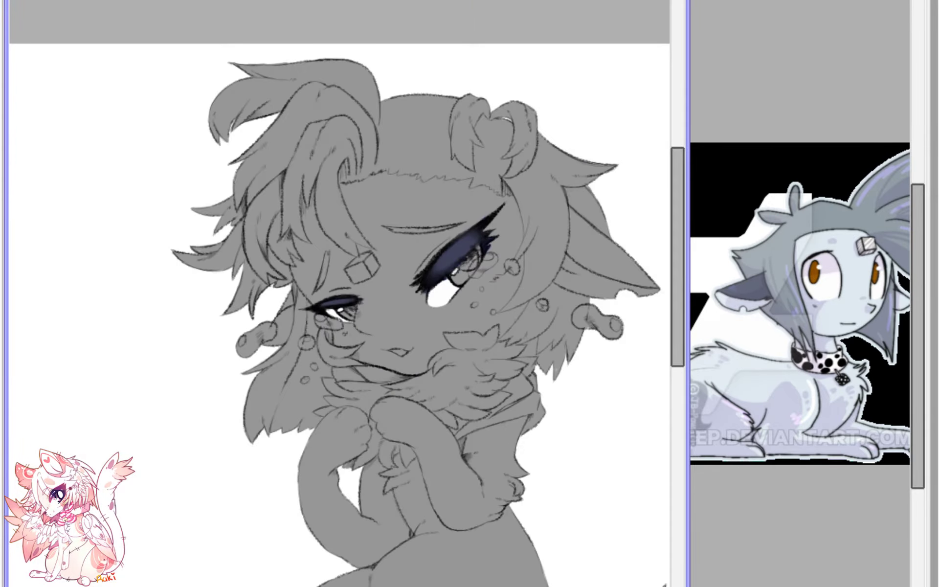
# - Fill the small triangular nose above the mouth line with white
pyautogui.press('h')
pyautogui.moveTo(312, 392); pyautogui.dragTo(421, 368)
pyautogui.scroll(6, 486, 365)
pyautogui.scroll(2, 534, 449)
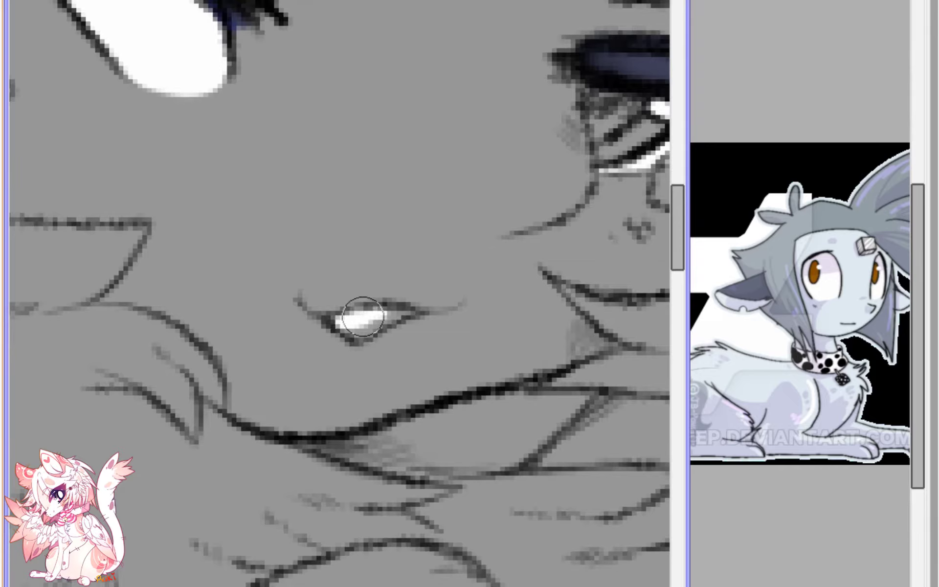
pyautogui.moveTo(362, 317)
pyautogui.mouseDown()
pyautogui.moveTo(399, 313)
pyautogui.moveTo(376, 325)
pyautogui.mouseUp()
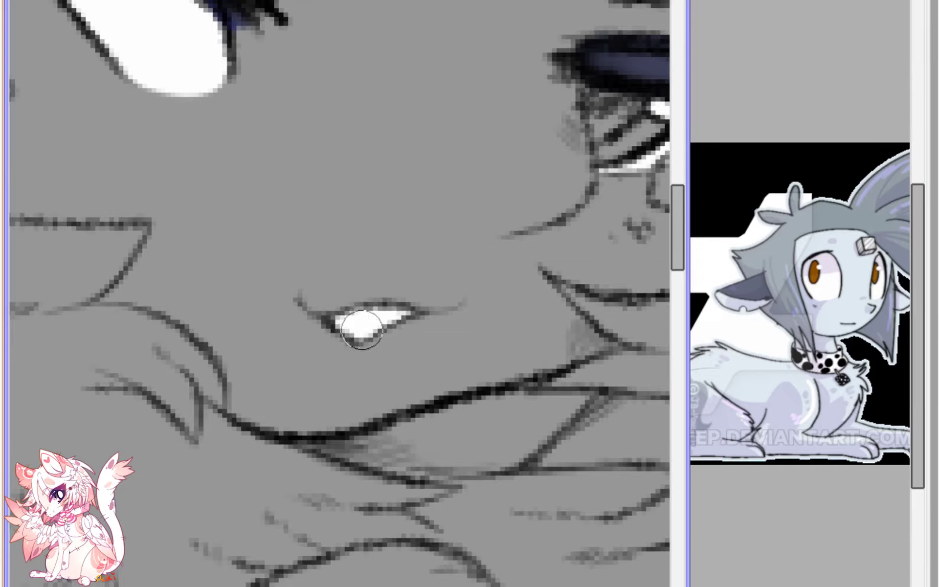
pyautogui.scroll(-8, 377, 325)
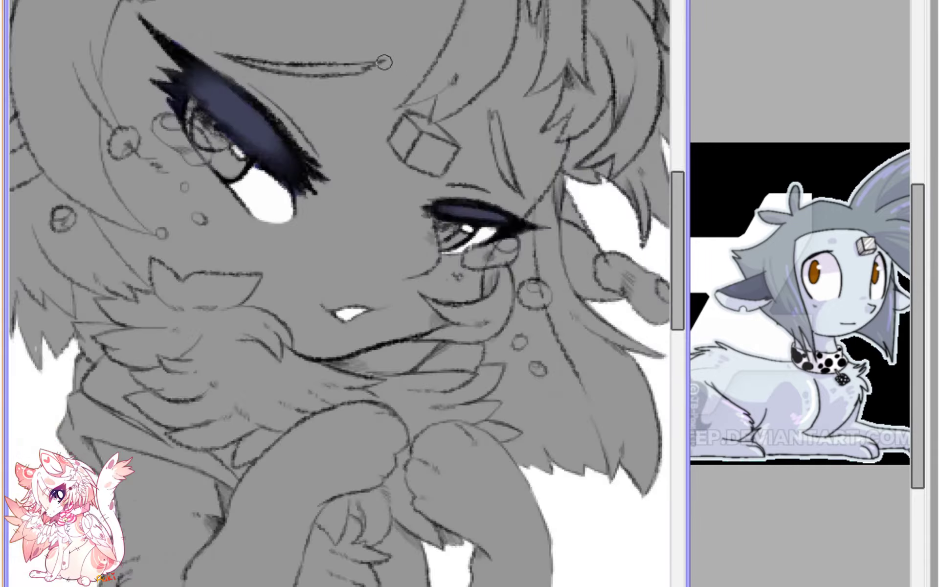
# - Fill the folded collar below the neck fluff with white, keeping the paint clear of the fur tufts
pyautogui.press('h')
pyautogui.scroll(5, 339, 312)
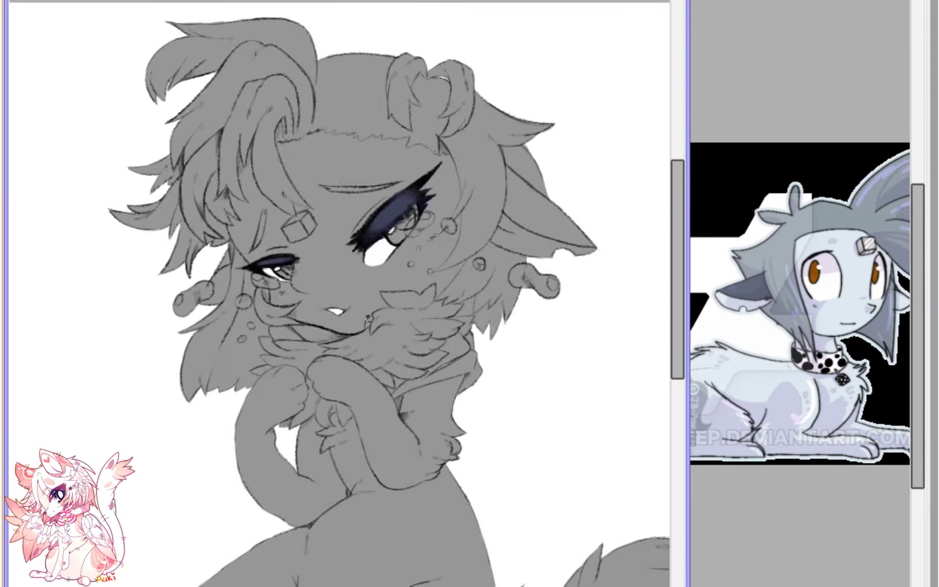
pyautogui.moveTo(340, 312); pyautogui.dragTo(196, 256)
pyautogui.scroll(6, 173, 480)
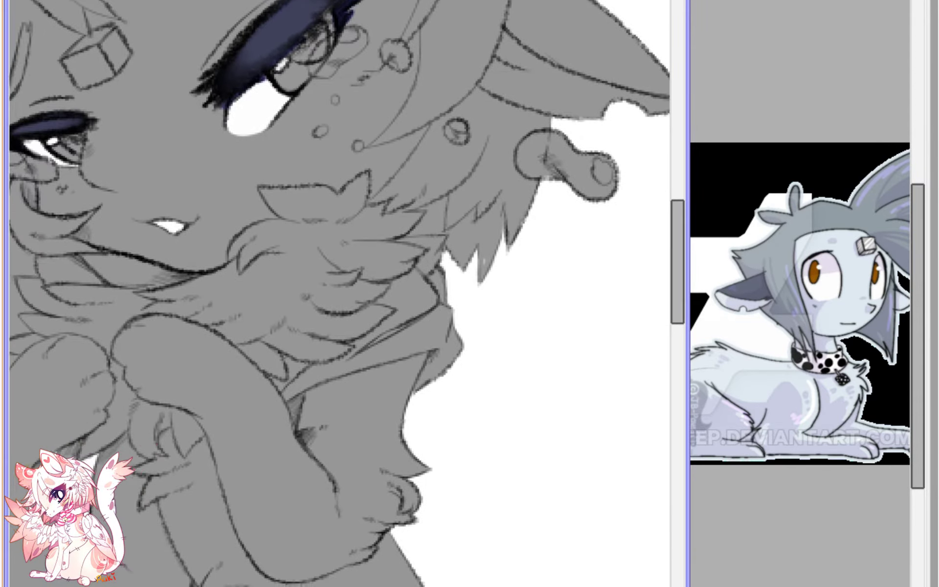
pyautogui.moveTo(174, 480)
pyautogui.mouseDown()
pyautogui.moveTo(164, 471)
pyautogui.moveTo(188, 526)
pyautogui.moveTo(195, 509)
pyautogui.moveTo(204, 524)
pyautogui.moveTo(350, 461)
pyautogui.moveTo(574, 395)
pyautogui.moveTo(461, 349)
pyautogui.moveTo(413, 445)
pyautogui.moveTo(512, 386)
pyautogui.moveTo(516, 370)
pyautogui.moveTo(445, 419)
pyautogui.moveTo(511, 336)
pyautogui.moveTo(524, 303)
pyautogui.moveTo(510, 285)
pyautogui.moveTo(465, 329)
pyautogui.moveTo(482, 303)
pyautogui.mouseUp()
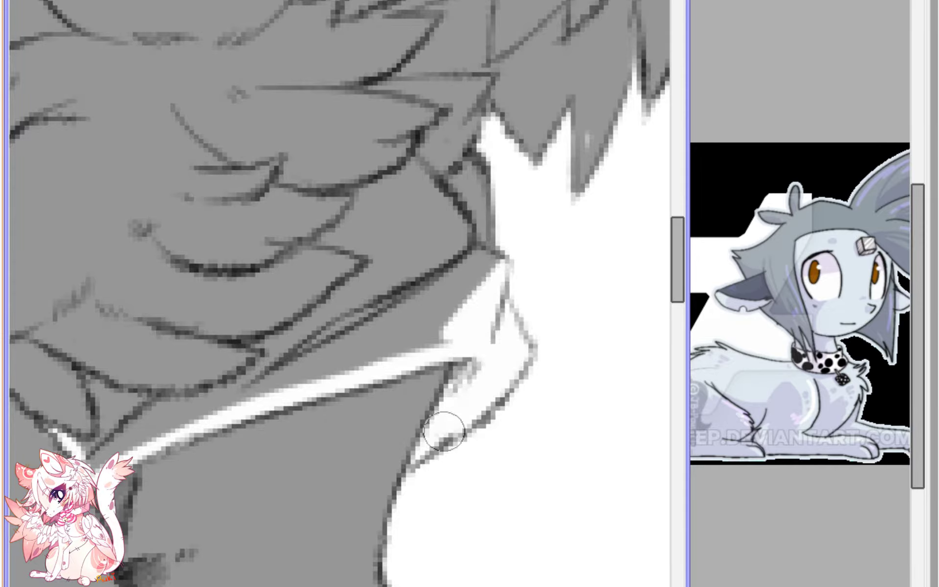
pyautogui.moveTo(494, 214)
pyautogui.mouseDown()
pyautogui.moveTo(486, 257)
pyautogui.moveTo(497, 266)
pyautogui.moveTo(473, 161)
pyautogui.moveTo(450, 184)
pyautogui.moveTo(416, 167)
pyautogui.moveTo(346, 195)
pyautogui.moveTo(340, 226)
pyautogui.moveTo(319, 240)
pyautogui.moveTo(367, 259)
pyautogui.moveTo(348, 293)
pyautogui.moveTo(358, 279)
pyautogui.moveTo(279, 341)
pyautogui.moveTo(298, 331)
pyautogui.moveTo(234, 346)
pyautogui.moveTo(253, 369)
pyautogui.moveTo(350, 358)
pyautogui.mouseUp()
pyautogui.moveTo(326, 369)
pyautogui.mouseDown()
pyautogui.moveTo(311, 383)
pyautogui.moveTo(247, 400)
pyautogui.moveTo(178, 375)
pyautogui.moveTo(190, 395)
pyautogui.moveTo(193, 438)
pyautogui.moveTo(185, 448)
pyautogui.moveTo(163, 437)
pyautogui.mouseUp()
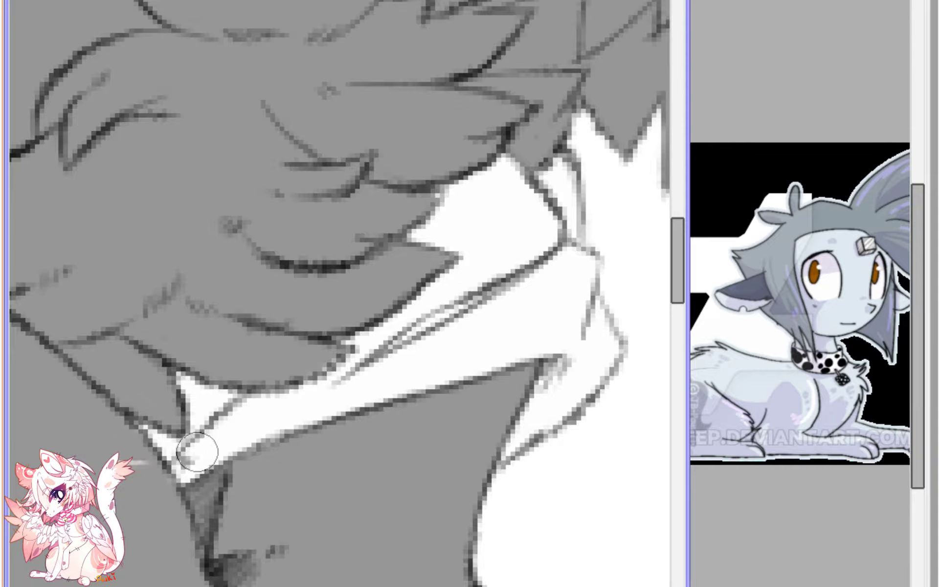
pyautogui.moveTo(197, 452); pyautogui.dragTo(187, 465)
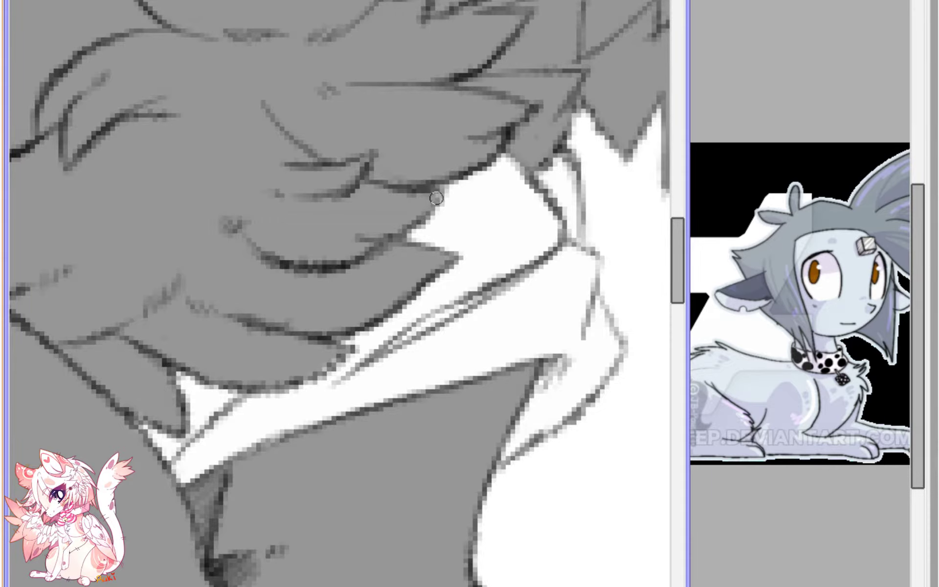
pyautogui.moveTo(446, 187); pyautogui.dragTo(481, 187)
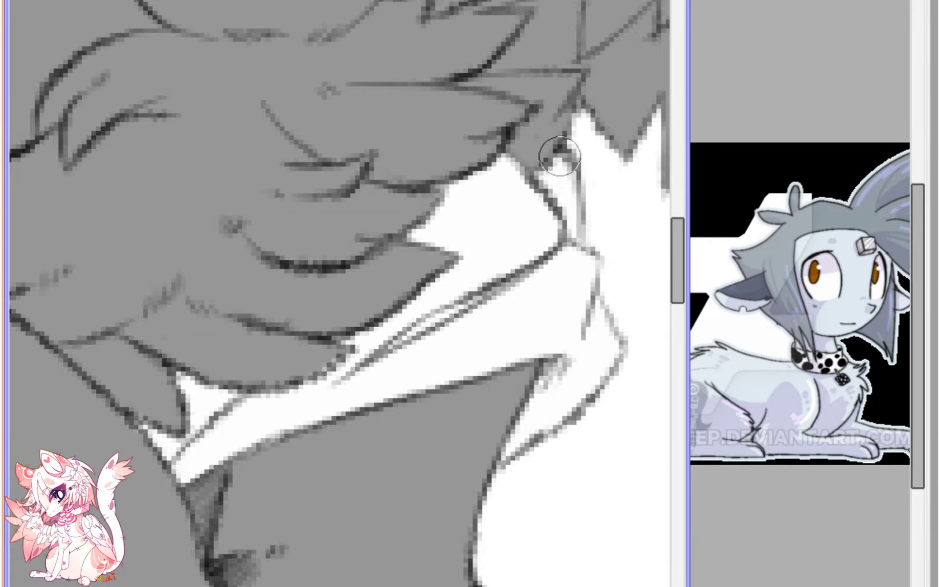
pyautogui.scroll(-5, 598, 325)
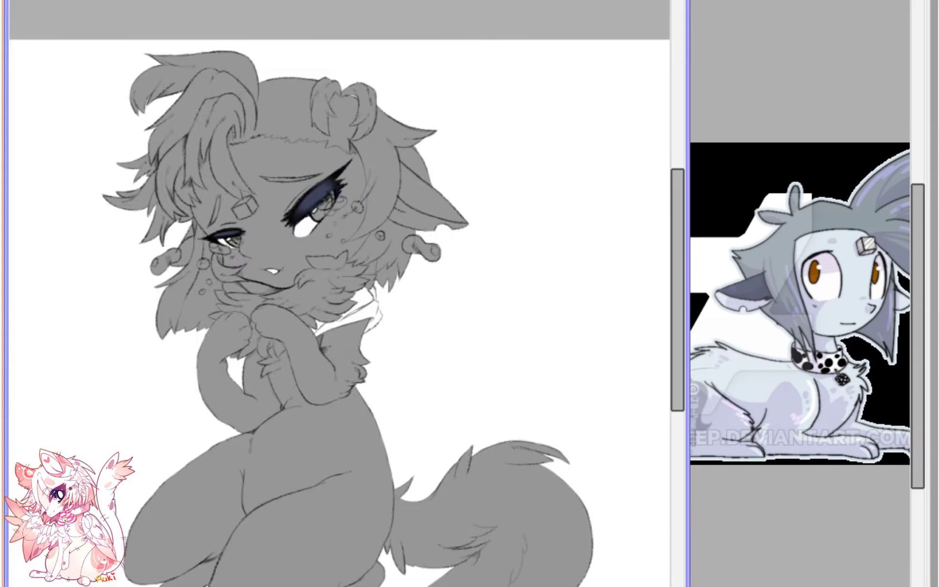
pyautogui.press('h')
pyautogui.scroll(4, 297, 345)
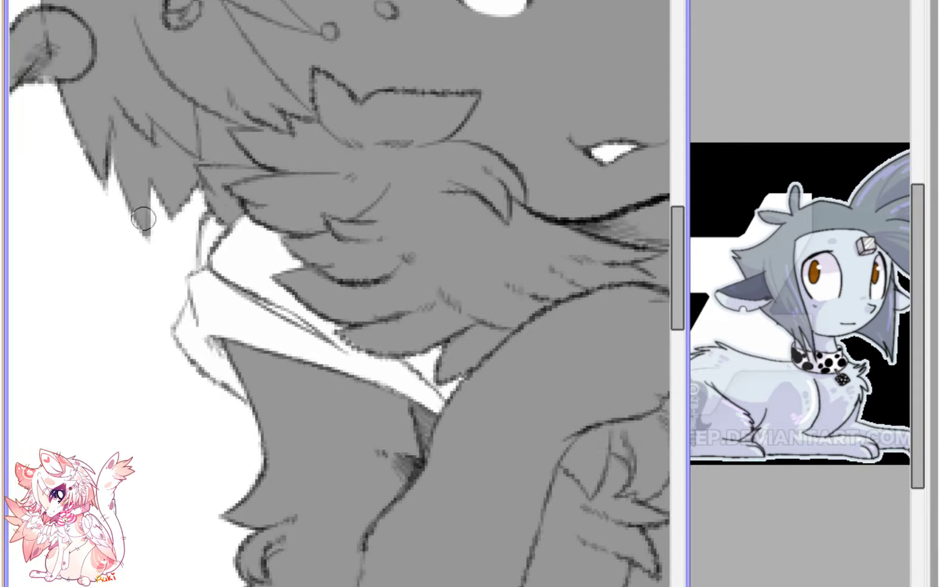
pyautogui.scroll(-4, 280, 293)
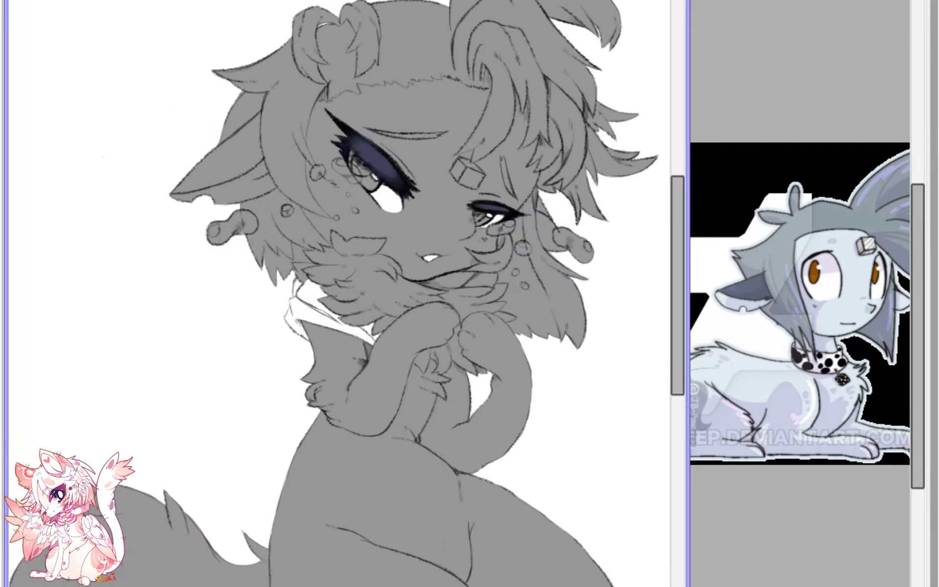
pyautogui.press('h')
pyautogui.hotkey('ctrl', 'z')
pyautogui.hotkey('ctrl', 'y')
# - Paint the iris of the larger eye orange-brown like the reference, leaving a white highlight
pyautogui.moveTo(294, 200)
pyautogui.mouseDown()
pyautogui.moveTo(434, 342)
pyautogui.moveTo(443, 318)
pyautogui.mouseUp()
pyautogui.scroll(-3, 339, 294)
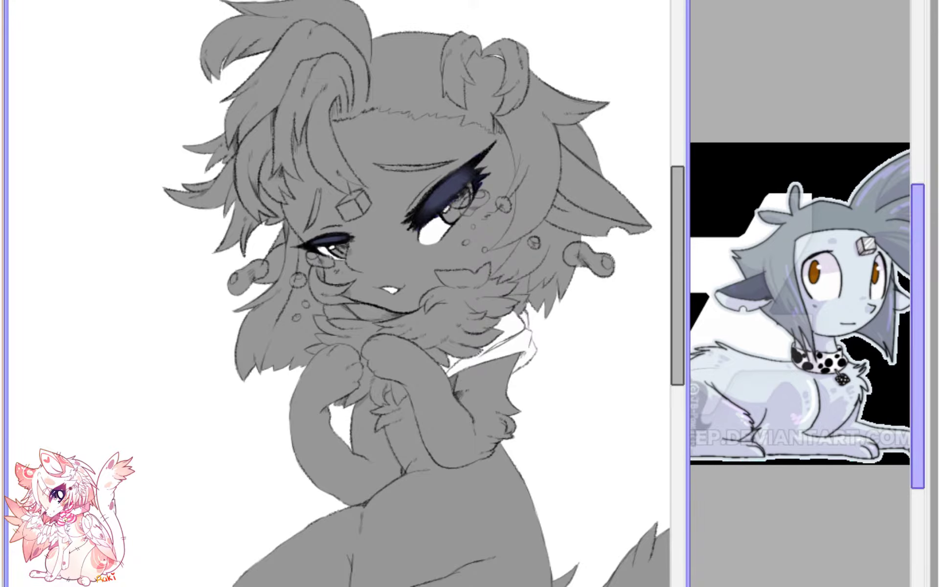
pyautogui.scroll(2, 491, 225)
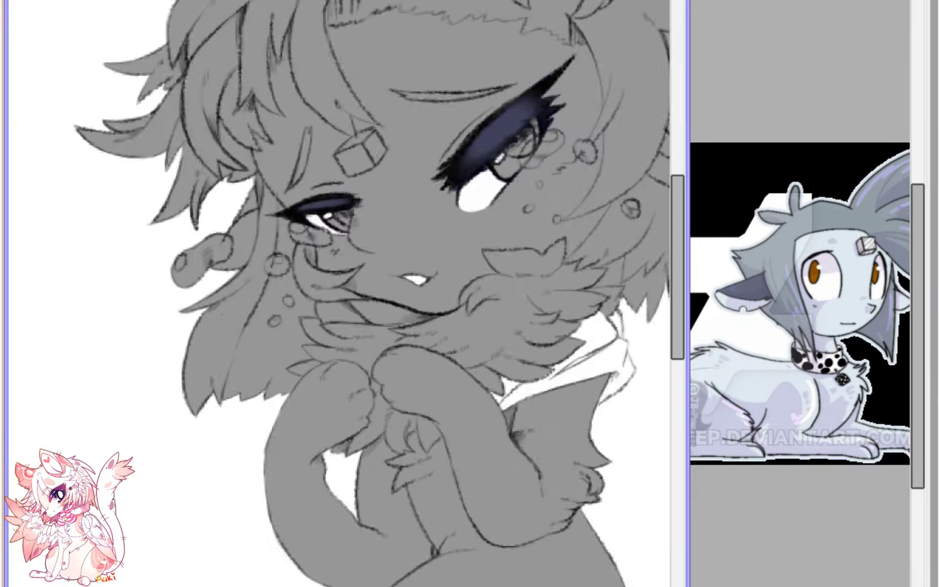
pyautogui.moveTo(490, 226); pyautogui.dragTo(281, 422)
pyautogui.scroll(3, 404, 345)
pyautogui.moveTo(350, 313)
pyautogui.mouseDown()
pyautogui.moveTo(360, 303)
pyautogui.moveTo(337, 332)
pyautogui.moveTo(355, 356)
pyautogui.moveTo(420, 298)
pyautogui.moveTo(469, 219)
pyautogui.moveTo(430, 215)
pyautogui.moveTo(387, 248)
pyautogui.moveTo(465, 180)
pyautogui.moveTo(401, 221)
pyautogui.mouseUp()
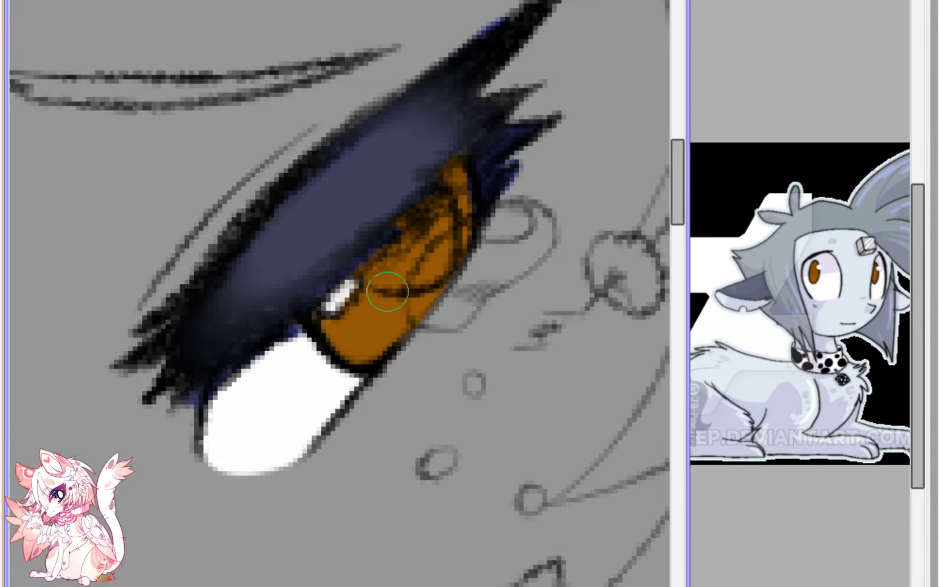
pyautogui.scroll(-6, 387, 291)
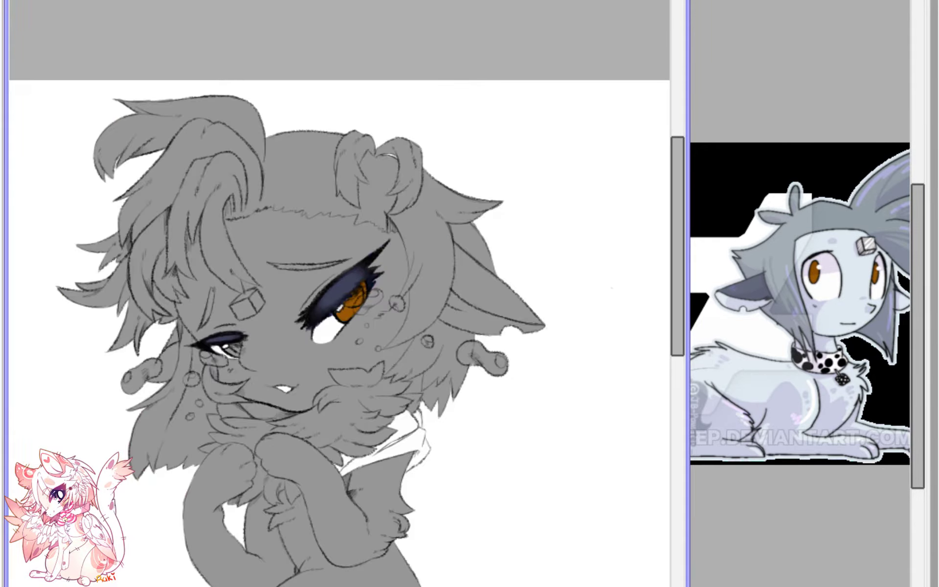
# - Paint the iris of the smaller eye in the same orange-brown, up to its inner corner
pyautogui.press('h')
pyautogui.scroll(6, 442, 342)
pyautogui.moveTo(361, 224)
pyautogui.mouseDown()
pyautogui.moveTo(364, 244)
pyautogui.moveTo(359, 217)
pyautogui.moveTo(368, 283)
pyautogui.moveTo(380, 280)
pyautogui.moveTo(419, 235)
pyautogui.moveTo(400, 243)
pyautogui.moveTo(386, 217)
pyautogui.mouseUp()
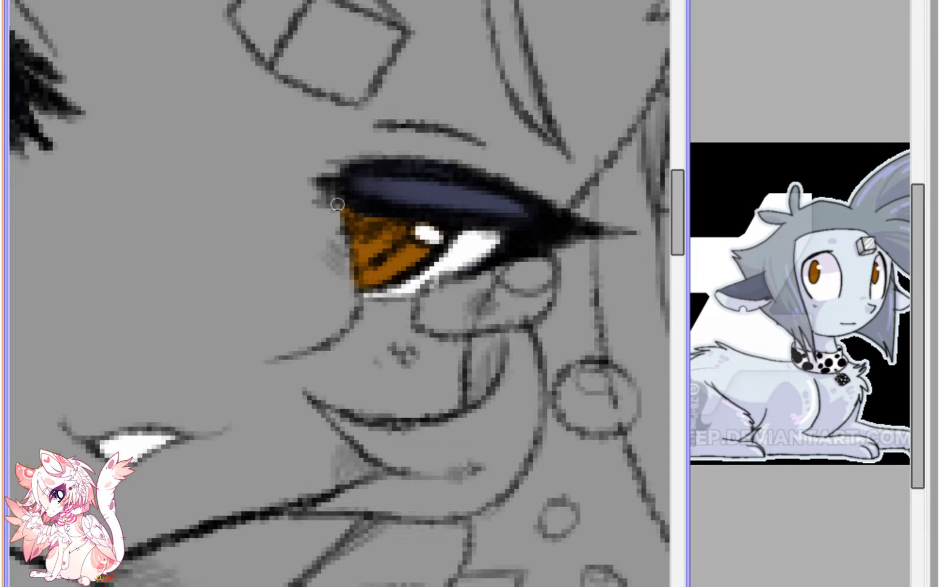
pyautogui.scroll(-5, 344, 264)
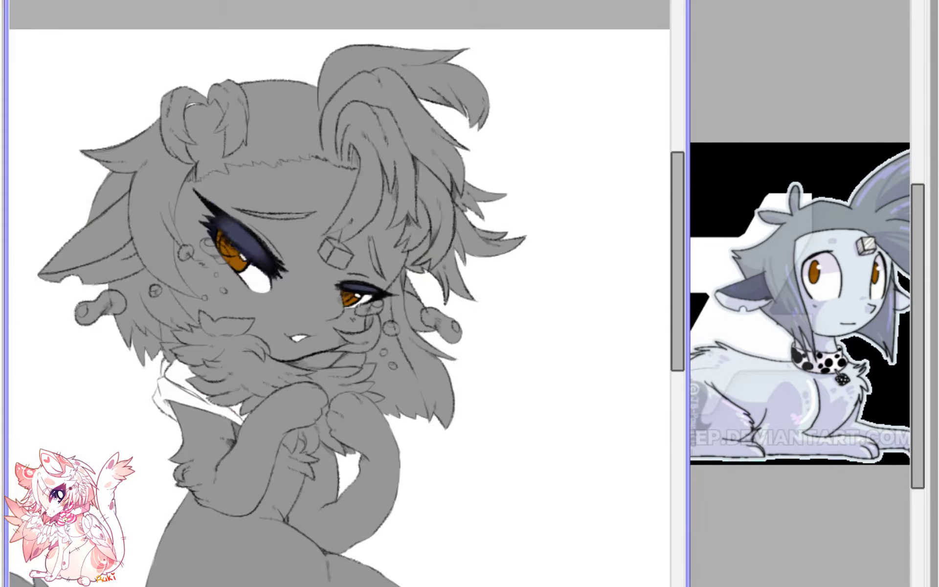
# - Fill all faces of the cube ornament on the forehead with light grey
pyautogui.press('h')
pyautogui.moveTo(343, 293)
pyautogui.mouseDown()
pyautogui.moveTo(349, 252)
pyautogui.moveTo(281, 261)
pyautogui.mouseUp()
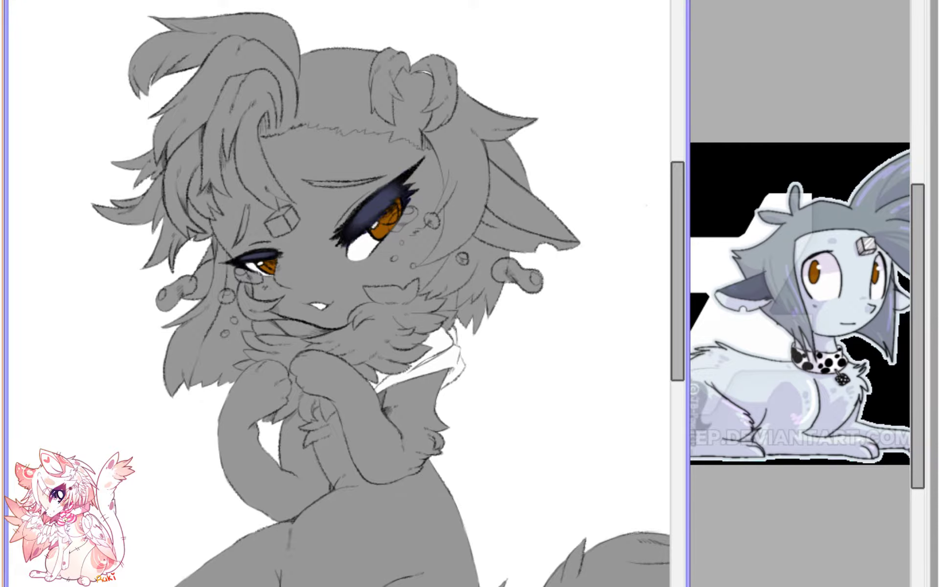
pyautogui.scroll(6, 411, 407)
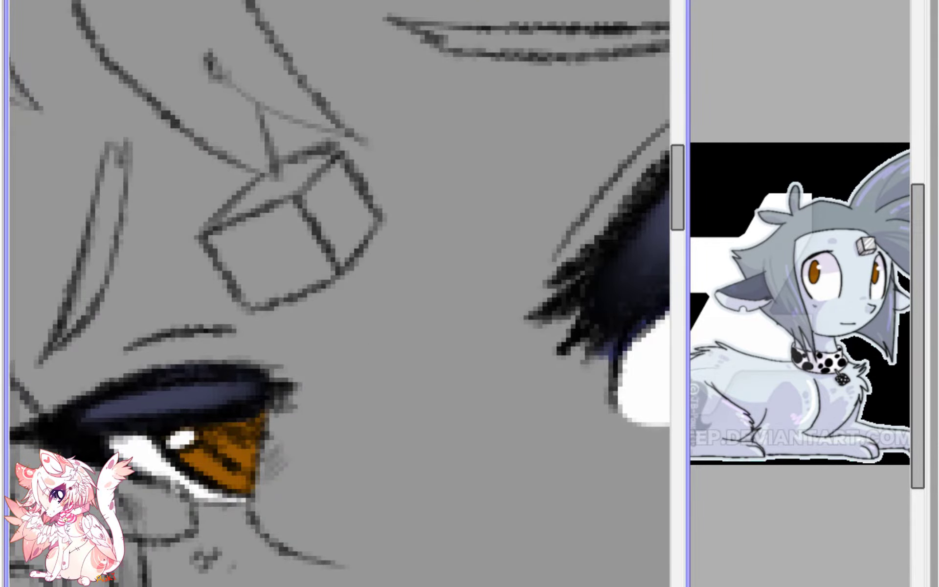
pyautogui.scroll(1, 272, 283)
pyautogui.moveTo(254, 259)
pyautogui.mouseDown()
pyautogui.moveTo(209, 237)
pyautogui.moveTo(236, 195)
pyautogui.moveTo(212, 204)
pyautogui.moveTo(239, 169)
pyautogui.moveTo(315, 125)
pyautogui.moveTo(370, 210)
pyautogui.moveTo(299, 266)
pyautogui.moveTo(236, 287)
pyautogui.moveTo(306, 172)
pyautogui.moveTo(289, 185)
pyautogui.moveTo(286, 258)
pyautogui.moveTo(310, 145)
pyautogui.mouseUp()
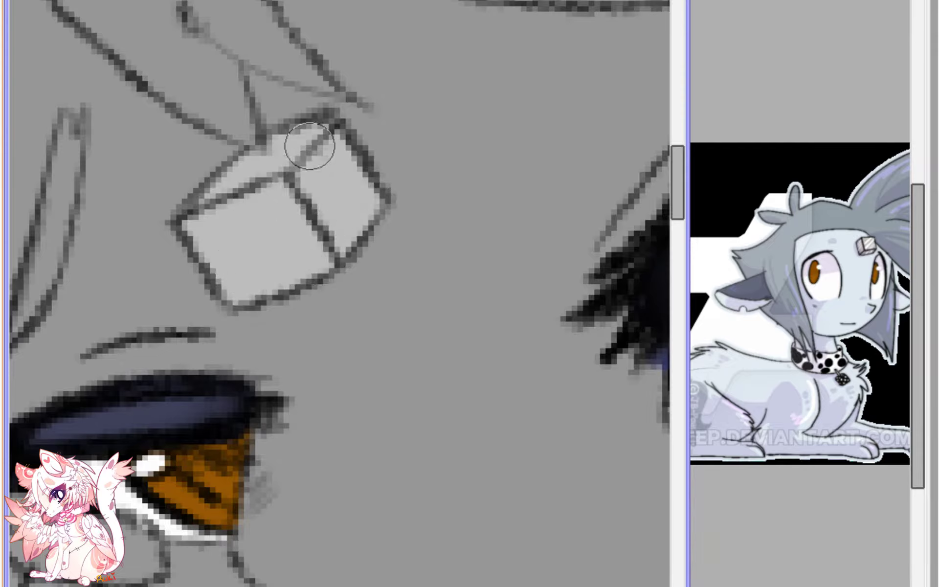
pyautogui.scroll(-1, 327, 225)
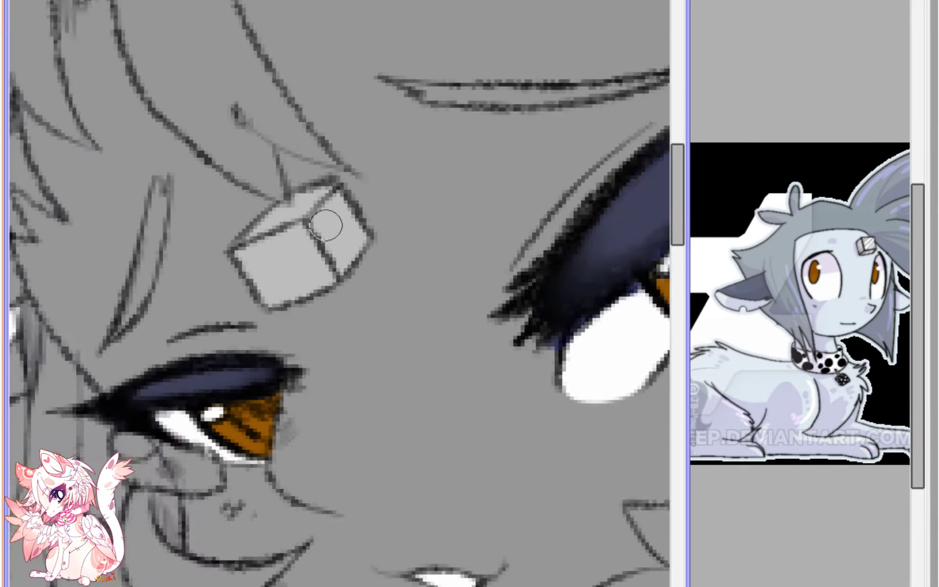
pyautogui.scroll(-4, 326, 225)
# - Paint the heart-shaped hair tuft and the crown of the head blue-grey like the reference's hair
pyautogui.press('h')
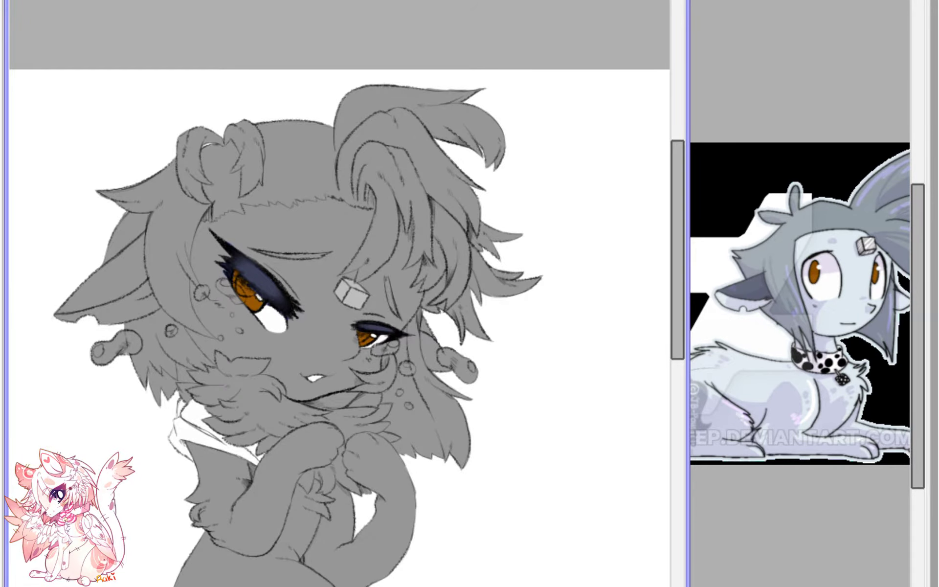
pyautogui.scroll(3, 543, 290)
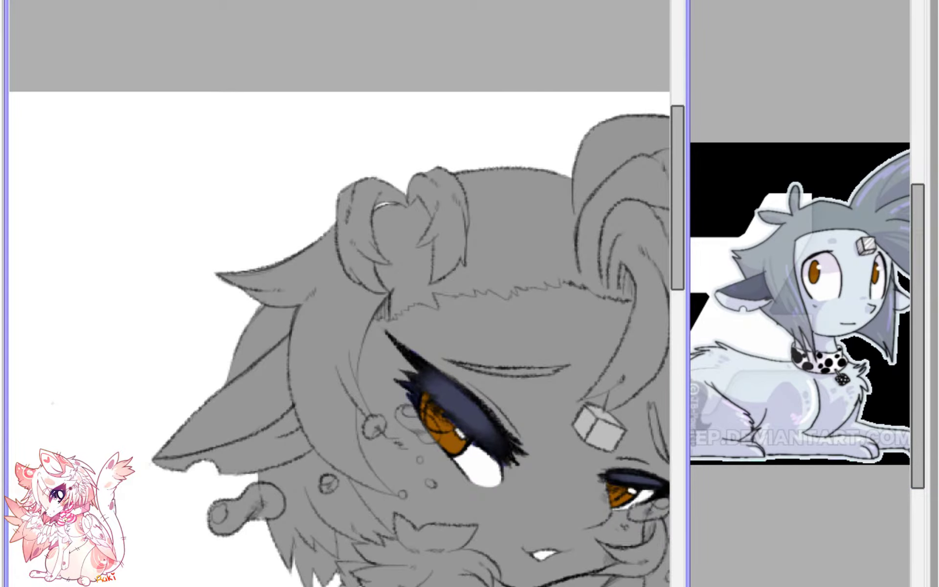
pyautogui.moveTo(366, 210)
pyautogui.mouseDown()
pyautogui.moveTo(388, 178)
pyautogui.moveTo(367, 164)
pyautogui.moveTo(413, 172)
pyautogui.moveTo(457, 245)
pyautogui.moveTo(527, 182)
pyautogui.mouseUp()
pyautogui.press('h')
# - Paint the swept-up hair and the outer side locks beside the smaller eye in the same blue-grey
pyautogui.moveTo(82, 210)
pyautogui.mouseDown()
pyautogui.moveTo(337, 250)
pyautogui.moveTo(329, 231)
pyautogui.moveTo(258, 221)
pyautogui.moveTo(360, 157)
pyautogui.moveTo(171, 163)
pyautogui.moveTo(266, 194)
pyautogui.moveTo(107, 375)
pyautogui.moveTo(137, 518)
pyautogui.moveTo(156, 445)
pyautogui.moveTo(152, 484)
pyautogui.moveTo(186, 489)
pyautogui.moveTo(208, 348)
pyautogui.mouseUp()
pyautogui.scroll(1, 237, 315)
pyautogui.moveTo(237, 315); pyautogui.dragTo(295, 101)
pyautogui.scroll(1, 296, 101)
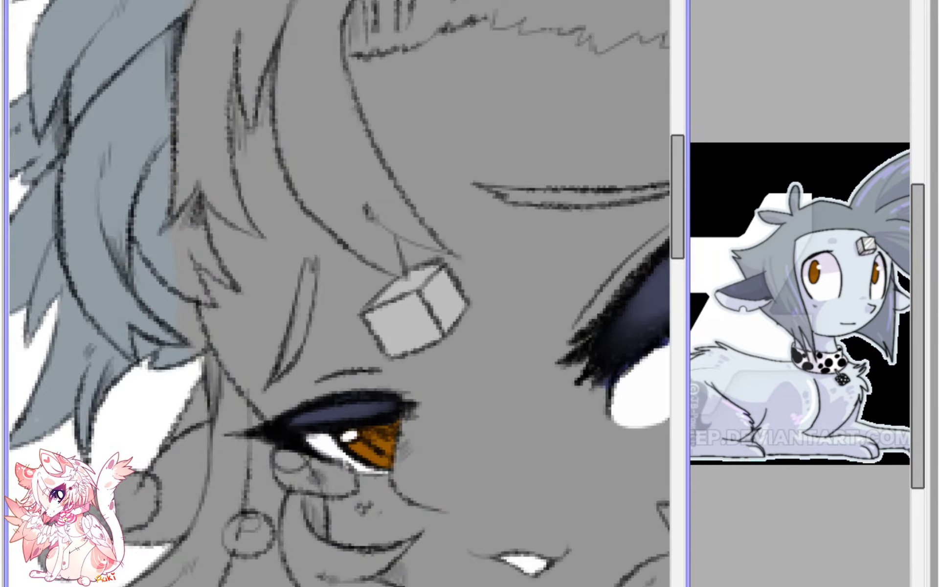
pyautogui.scroll(1, 340, 311)
pyautogui.moveTo(104, 327)
pyautogui.mouseDown()
pyautogui.moveTo(128, 330)
pyautogui.moveTo(116, 248)
pyautogui.moveTo(157, 289)
pyautogui.moveTo(123, 206)
pyautogui.moveTo(119, 181)
pyautogui.moveTo(132, 173)
pyautogui.moveTo(164, 249)
pyautogui.moveTo(151, 231)
pyautogui.moveTo(182, 268)
pyautogui.moveTo(140, 176)
pyautogui.moveTo(136, 136)
pyautogui.moveTo(120, 185)
pyautogui.moveTo(191, 338)
pyautogui.moveTo(192, 251)
pyautogui.moveTo(177, 351)
pyautogui.moveTo(205, 117)
pyautogui.moveTo(206, 135)
pyautogui.moveTo(239, 57)
pyautogui.mouseUp()
pyautogui.scroll(-4, 377, 92)
pyautogui.press('h')
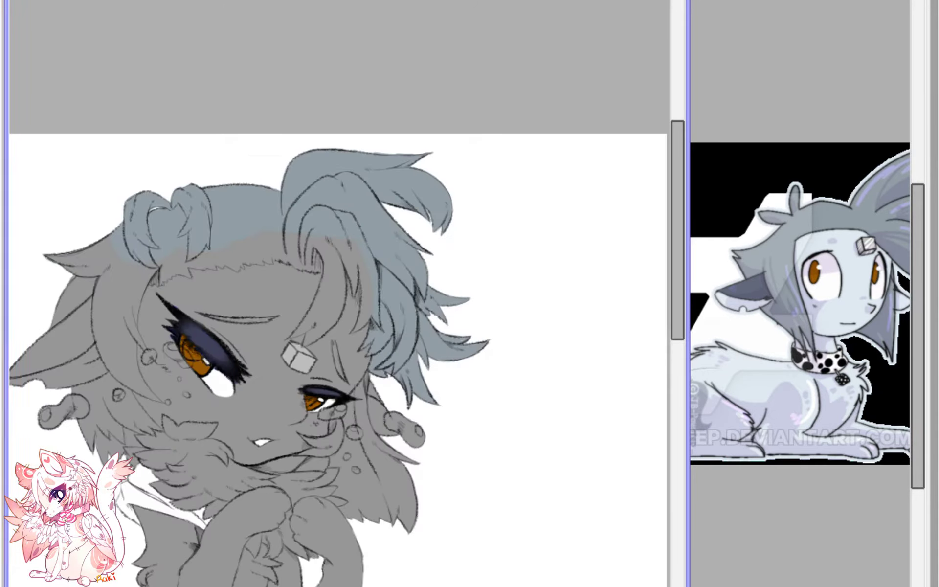
# - Paint the pointed lock beside the heart-shaped tuft and the hair above the large ear in the same blue-grey
pyautogui.moveTo(300, 356); pyautogui.dragTo(357, 359)
pyautogui.scroll(2, 344, 279)
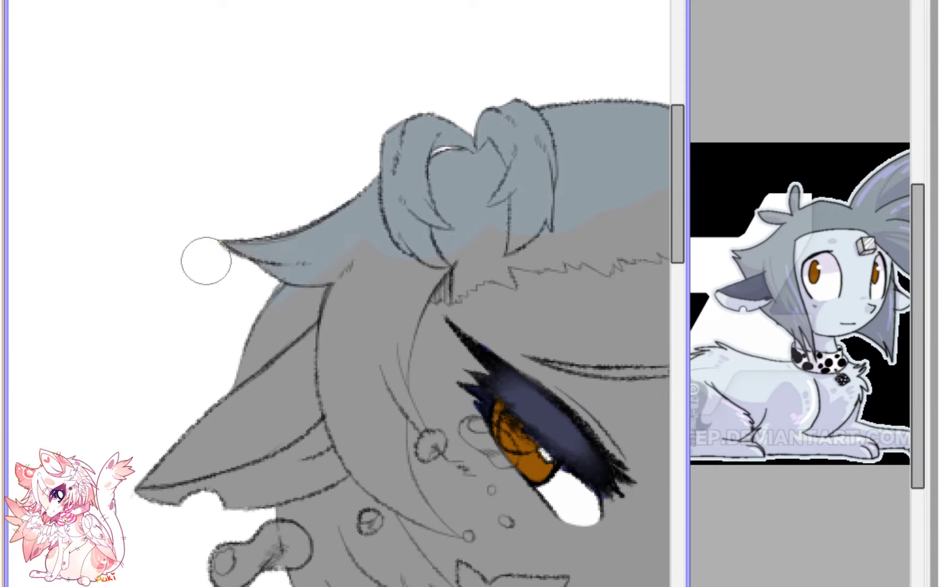
pyautogui.scroll(1, 195, 368)
pyautogui.scroll(1, 195, 369)
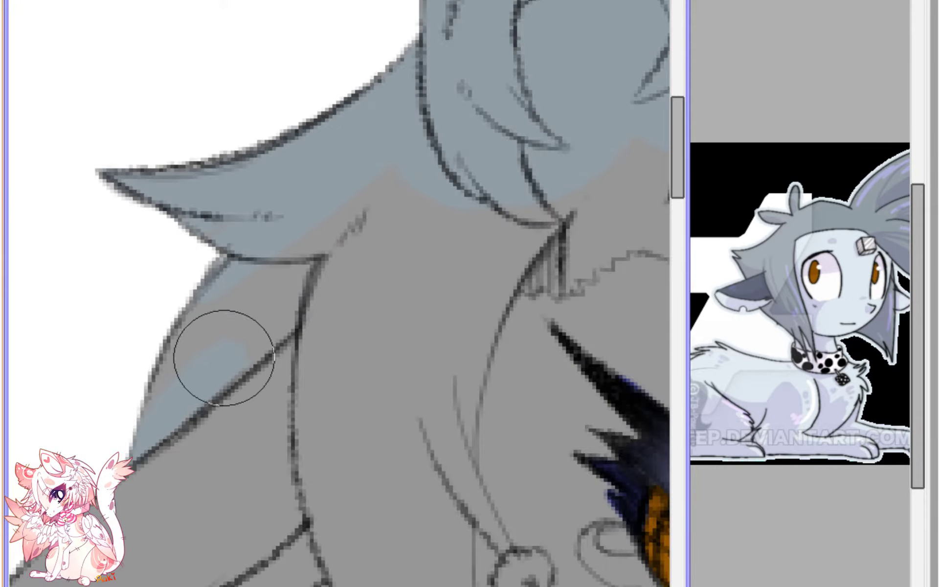
pyautogui.moveTo(338, 250)
pyautogui.mouseDown()
pyautogui.moveTo(163, 393)
pyautogui.moveTo(281, 232)
pyautogui.moveTo(261, 246)
pyautogui.moveTo(380, 149)
pyautogui.moveTo(298, 253)
pyautogui.moveTo(342, 276)
pyautogui.moveTo(361, 245)
pyautogui.moveTo(353, 233)
pyautogui.moveTo(336, 408)
pyautogui.moveTo(336, 254)
pyautogui.moveTo(337, 461)
pyautogui.moveTo(329, 254)
pyautogui.moveTo(353, 532)
pyautogui.moveTo(332, 330)
pyautogui.moveTo(352, 492)
pyautogui.mouseUp()
# - Paint the hair edge along the front of the large ear and the locks hanging below that ear blue-grey
pyautogui.scroll(-2, 385, 494)
pyautogui.moveTo(418, 496); pyautogui.dragTo(363, 345)
pyautogui.scroll(2, 342, 357)
pyautogui.moveTo(281, 299)
pyautogui.mouseDown()
pyautogui.moveTo(278, 340)
pyautogui.moveTo(220, 159)
pyautogui.moveTo(272, 352)
pyautogui.moveTo(251, 388)
pyautogui.moveTo(137, 469)
pyautogui.moveTo(154, 440)
pyautogui.moveTo(121, 416)
pyautogui.moveTo(250, 376)
pyautogui.moveTo(270, 351)
pyautogui.moveTo(124, 586)
pyautogui.mouseUp()
pyautogui.moveTo(191, 586)
pyautogui.mouseDown()
pyautogui.moveTo(231, 586)
pyautogui.moveTo(274, 450)
pyautogui.moveTo(268, 377)
pyautogui.moveTo(277, 520)
pyautogui.moveTo(310, 373)
pyautogui.moveTo(331, 446)
pyautogui.moveTo(335, 388)
pyautogui.moveTo(294, 381)
pyautogui.moveTo(279, 477)
pyautogui.moveTo(317, 398)
pyautogui.moveTo(339, 440)
pyautogui.moveTo(356, 405)
pyautogui.moveTo(331, 404)
pyautogui.moveTo(336, 420)
pyautogui.moveTo(411, 425)
pyautogui.moveTo(325, 328)
pyautogui.mouseUp()
# - Fill the lower hair under the large ear blue-grey, following the jagged edge of the neck fur
pyautogui.scroll(1, 326, 328)
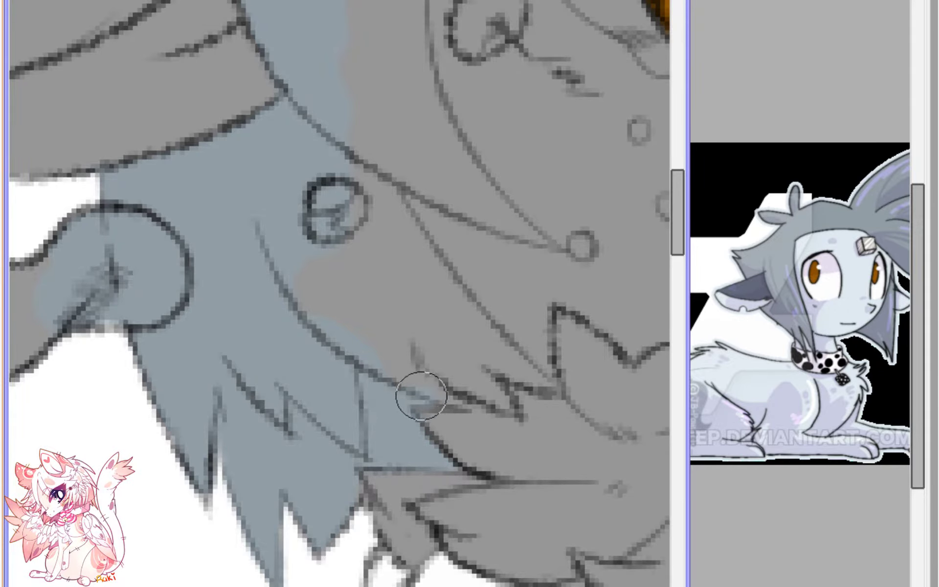
pyautogui.moveTo(443, 390)
pyautogui.mouseDown()
pyautogui.moveTo(475, 388)
pyautogui.moveTo(464, 382)
pyautogui.moveTo(503, 403)
pyautogui.moveTo(487, 368)
pyautogui.moveTo(492, 381)
pyautogui.moveTo(535, 384)
pyautogui.moveTo(537, 375)
pyautogui.moveTo(451, 401)
pyautogui.mouseUp()
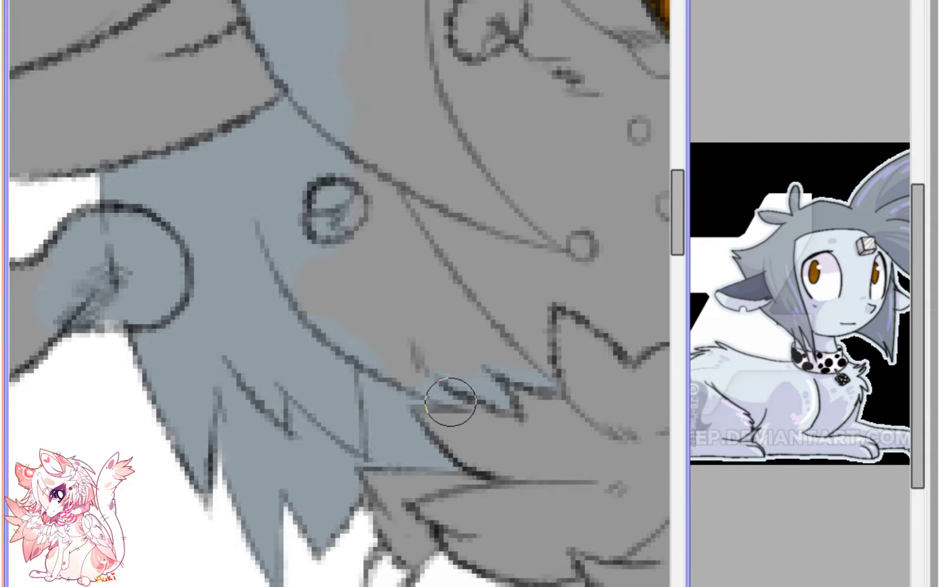
pyautogui.moveTo(426, 267); pyautogui.dragTo(360, 356)
pyautogui.moveTo(283, 232)
pyautogui.mouseDown()
pyautogui.moveTo(344, 328)
pyautogui.moveTo(315, 258)
pyautogui.moveTo(346, 335)
pyautogui.moveTo(363, 341)
pyautogui.moveTo(388, 395)
pyautogui.moveTo(399, 394)
pyautogui.moveTo(415, 425)
pyautogui.moveTo(474, 469)
pyautogui.mouseUp()
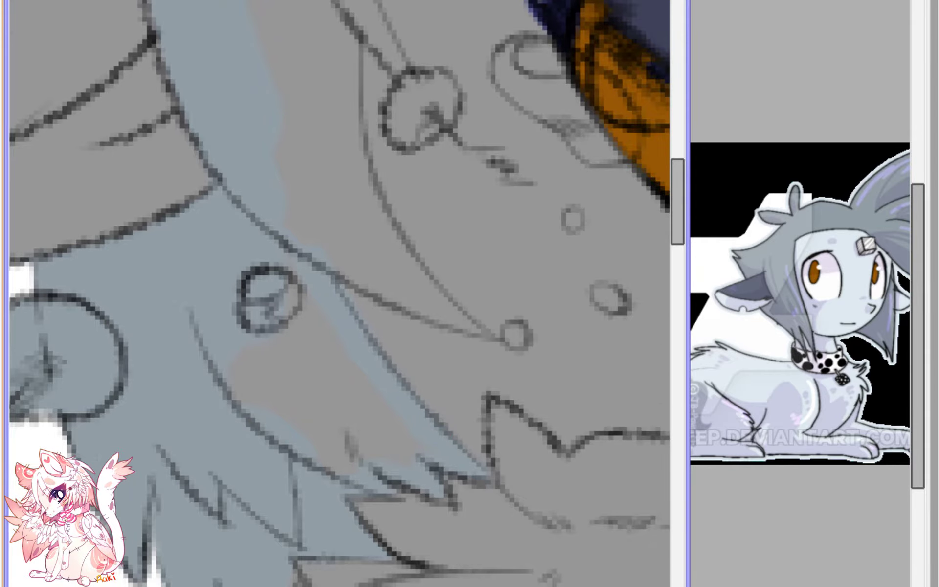
pyautogui.moveTo(279, 360); pyautogui.dragTo(315, 443)
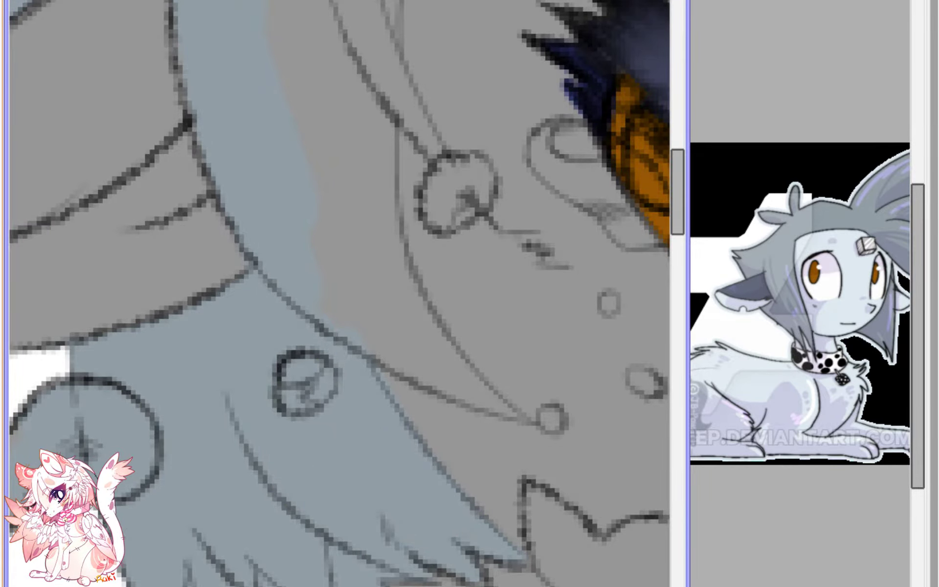
pyautogui.scroll(-6, 224, 445)
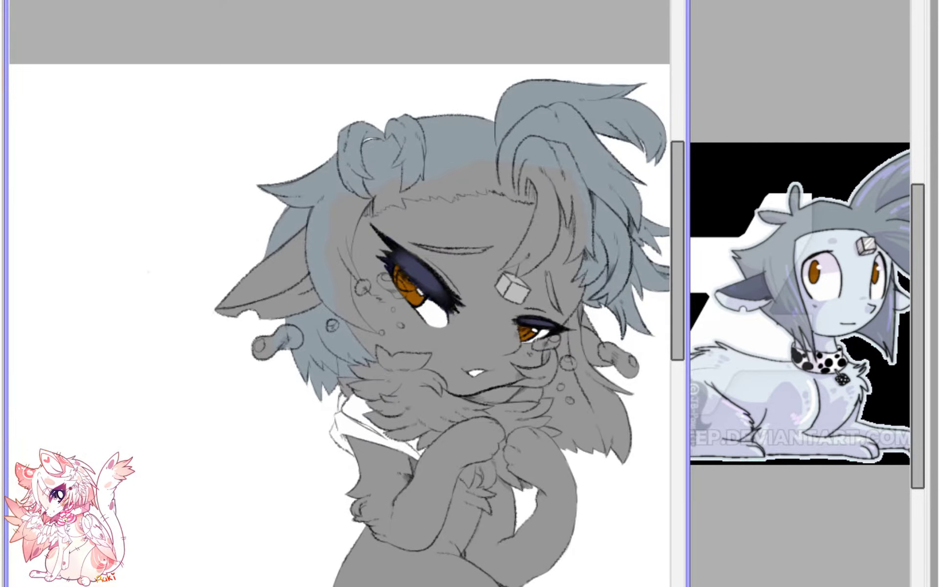
# - Mirror the view and fill the long face-framing lock beside the larger eye with blue-grey down to its tip
pyautogui.press('h')
pyautogui.moveTo(266, 289); pyautogui.dragTo(334, 371)
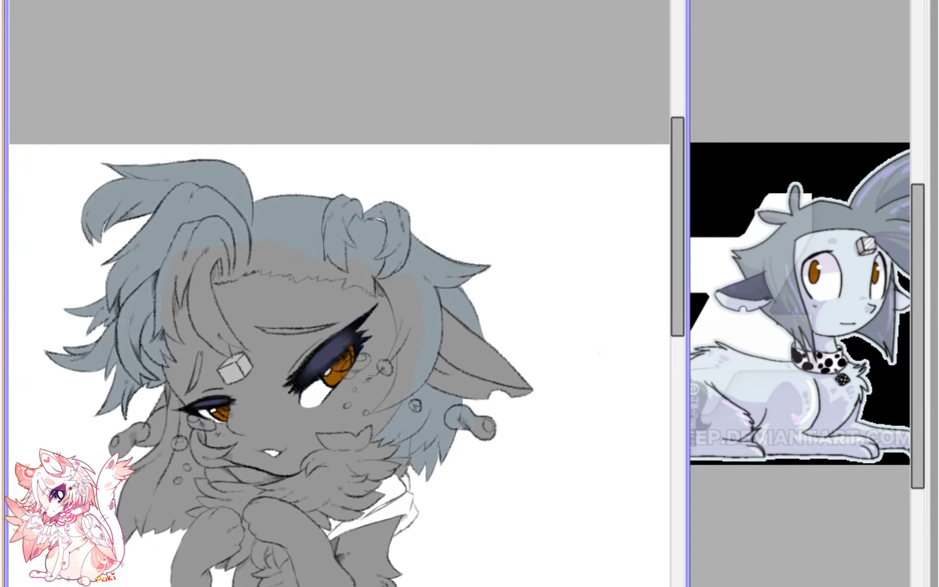
pyautogui.scroll(5, 339, 361)
pyautogui.scroll(-2, 432, 278)
pyautogui.scroll(3, 367, 170)
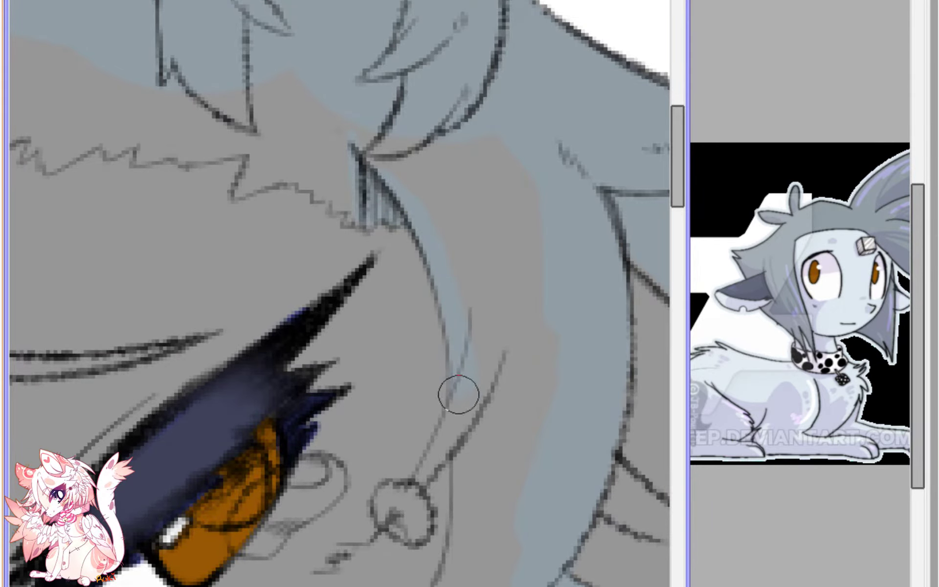
pyautogui.moveTo(459, 394); pyautogui.dragTo(433, 206)
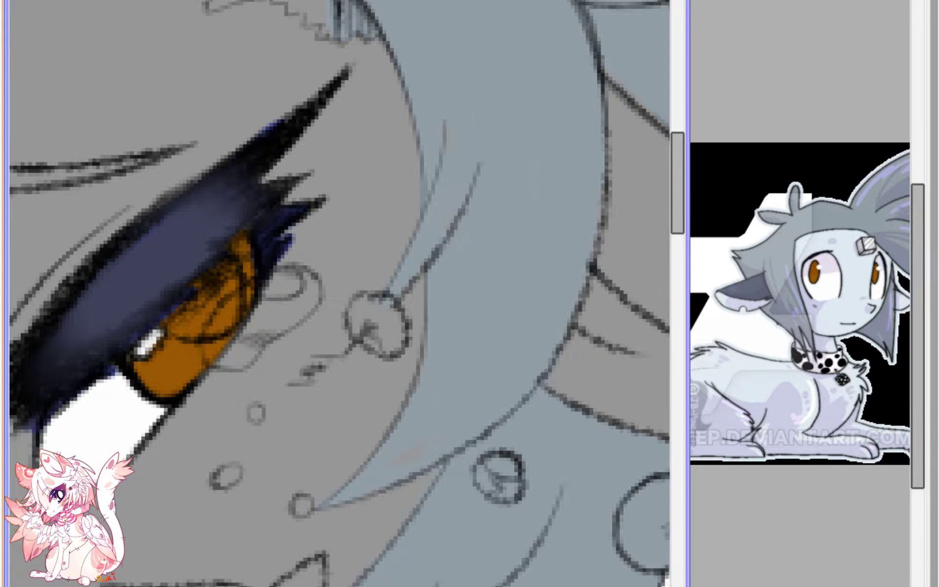
pyautogui.scroll(-6, 434, 447)
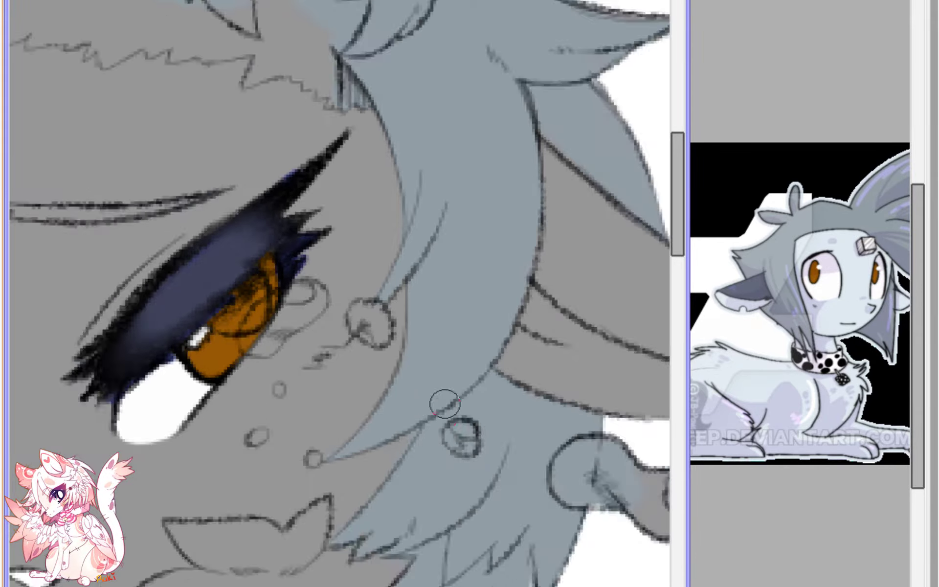
# - Paint the jagged hairline across the forehead and fill the hair above it with the same blue-grey
pyautogui.press('h')
pyautogui.scroll(8, 391, 323)
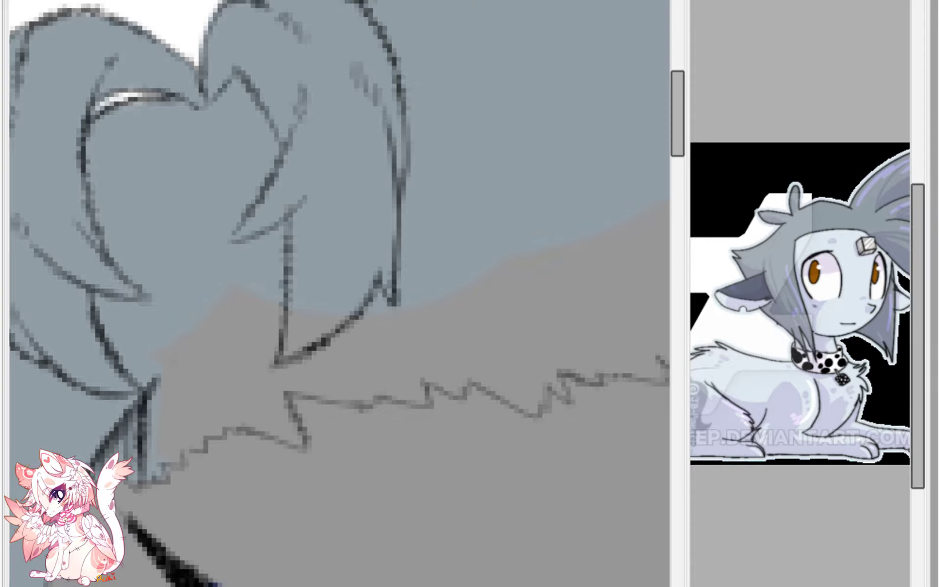
pyautogui.click(254, 541)
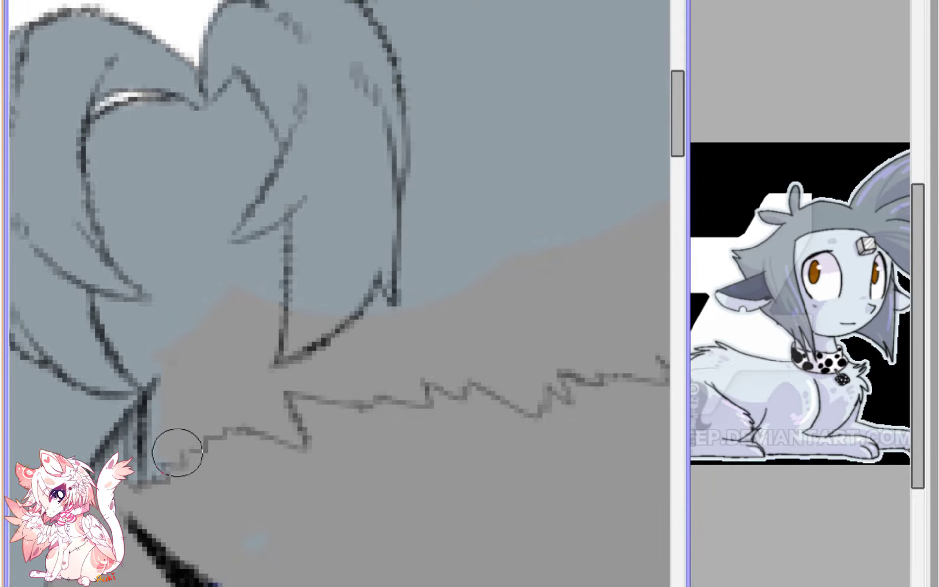
pyautogui.hotkey('ctrl', 'z')
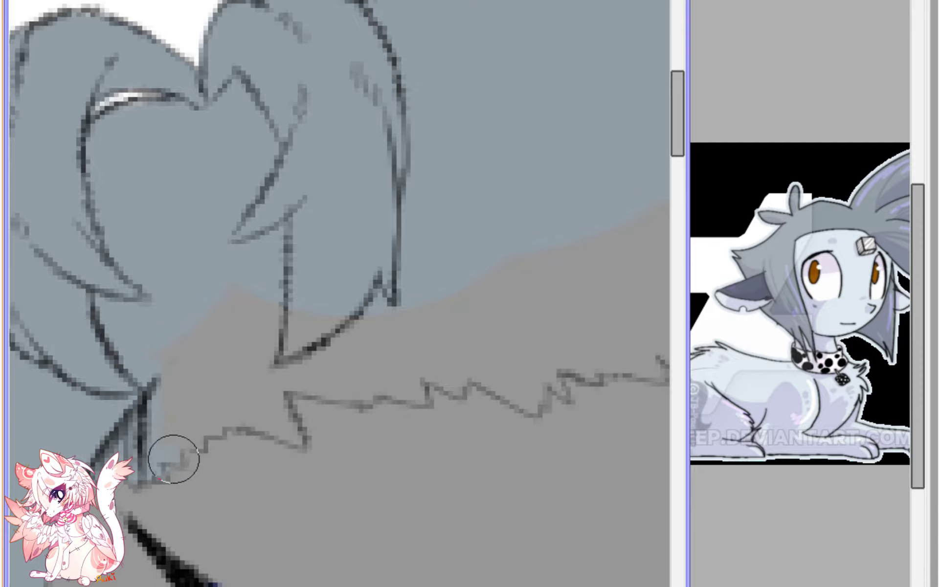
pyautogui.moveTo(217, 425)
pyautogui.mouseDown()
pyautogui.moveTo(290, 435)
pyautogui.moveTo(272, 396)
pyautogui.moveTo(288, 383)
pyautogui.moveTo(424, 395)
pyautogui.moveTo(412, 376)
pyautogui.moveTo(457, 387)
pyautogui.moveTo(478, 374)
pyautogui.mouseUp()
pyautogui.moveTo(535, 440)
pyautogui.mouseDown()
pyautogui.moveTo(272, 265)
pyautogui.moveTo(334, 291)
pyautogui.moveTo(345, 266)
pyautogui.moveTo(363, 277)
pyautogui.moveTo(359, 256)
pyautogui.moveTo(455, 257)
pyautogui.moveTo(454, 249)
pyautogui.moveTo(391, 251)
pyautogui.mouseUp()
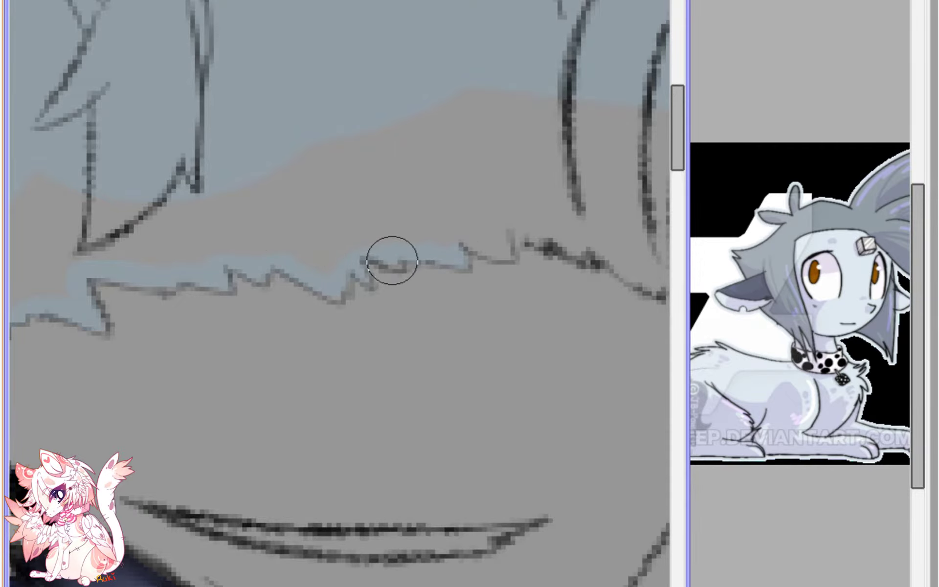
pyautogui.click(362, 281)
pyautogui.moveTo(522, 260)
pyautogui.mouseDown()
pyautogui.moveTo(318, 252)
pyautogui.moveTo(321, 217)
pyautogui.moveTo(389, 240)
pyautogui.moveTo(428, 268)
pyautogui.moveTo(564, 290)
pyautogui.mouseUp()
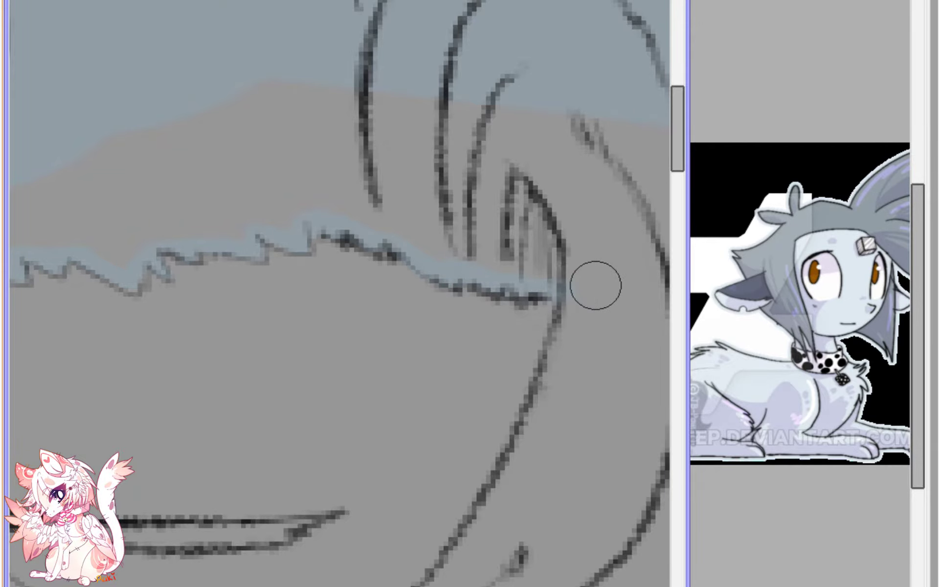
pyautogui.scroll(-1, 548, 283)
pyautogui.scroll(-2, 547, 283)
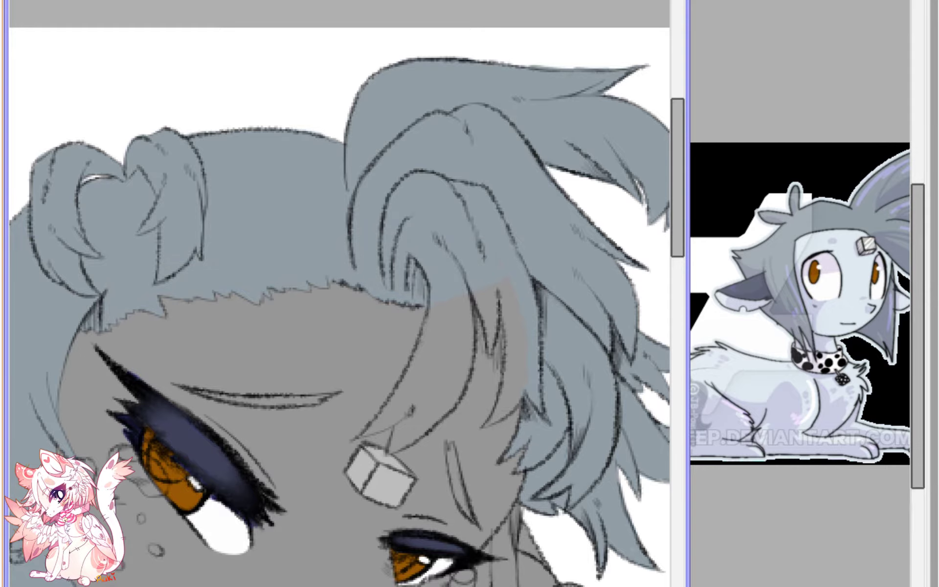
# - Fill the fringe strands that sweep down to the cube ornament and towards the smaller eye with blue-grey
pyautogui.scroll(3, 424, 242)
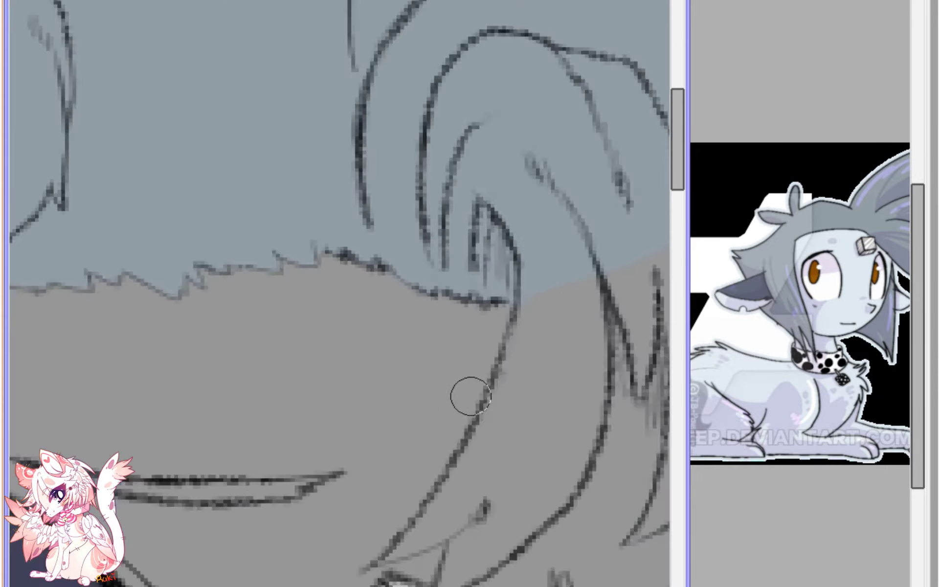
pyautogui.moveTo(470, 397); pyautogui.dragTo(314, 257)
pyautogui.scroll(1, 292, 375)
pyautogui.moveTo(211, 445)
pyautogui.mouseDown()
pyautogui.moveTo(286, 415)
pyautogui.moveTo(241, 434)
pyautogui.moveTo(335, 377)
pyautogui.moveTo(219, 438)
pyautogui.moveTo(283, 379)
pyautogui.moveTo(405, 85)
pyautogui.moveTo(289, 463)
pyautogui.mouseUp()
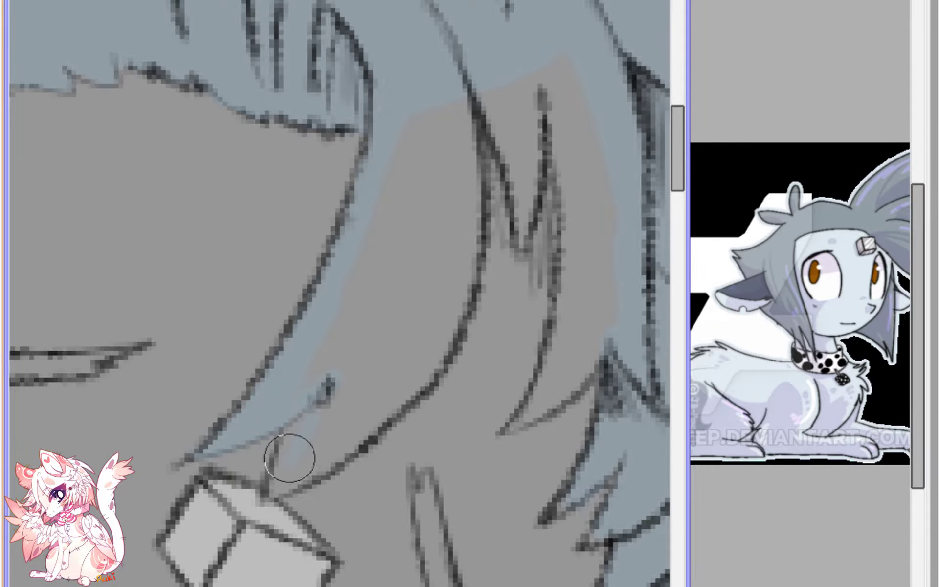
pyautogui.moveTo(292, 419)
pyautogui.mouseDown()
pyautogui.moveTo(268, 492)
pyautogui.moveTo(400, 396)
pyautogui.moveTo(445, 324)
pyautogui.moveTo(474, 245)
pyautogui.moveTo(470, 109)
pyautogui.moveTo(439, 114)
pyautogui.mouseUp()
pyautogui.moveTo(547, 172); pyautogui.dragTo(325, 287)
pyautogui.moveTo(244, 200)
pyautogui.mouseDown()
pyautogui.moveTo(288, 267)
pyautogui.moveTo(264, 223)
pyautogui.moveTo(300, 345)
pyautogui.moveTo(316, 188)
pyautogui.moveTo(311, 224)
pyautogui.moveTo(340, 290)
pyautogui.moveTo(326, 216)
pyautogui.moveTo(357, 369)
pyautogui.moveTo(346, 287)
pyautogui.moveTo(343, 411)
pyautogui.moveTo(342, 350)
pyautogui.moveTo(321, 502)
pyautogui.moveTo(345, 457)
pyautogui.moveTo(294, 538)
pyautogui.moveTo(345, 500)
pyautogui.moveTo(316, 528)
pyautogui.mouseUp()
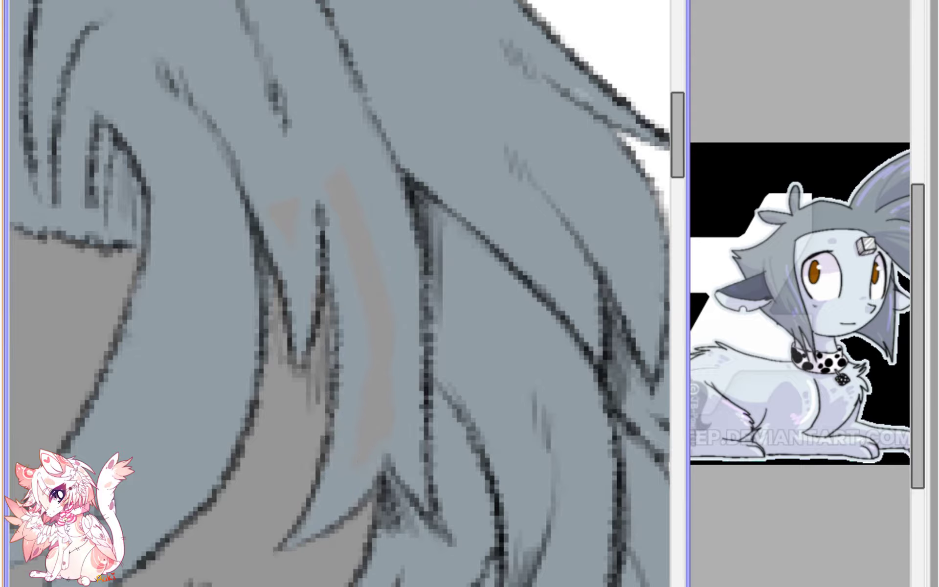
pyautogui.moveTo(333, 240)
pyautogui.mouseDown()
pyautogui.moveTo(287, 245)
pyautogui.moveTo(318, 273)
pyautogui.mouseUp()
pyautogui.scroll(-5, 438, 340)
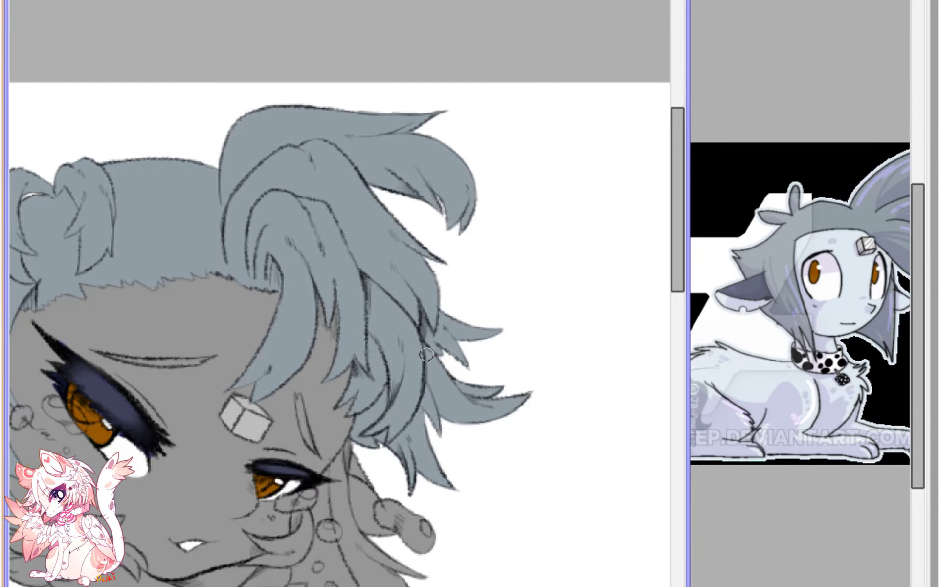
# - Paint the outer side lock beside the smaller eye blue-grey, from the temple down to its lower tips
pyautogui.scroll(-1, 426, 353)
pyautogui.press('h')
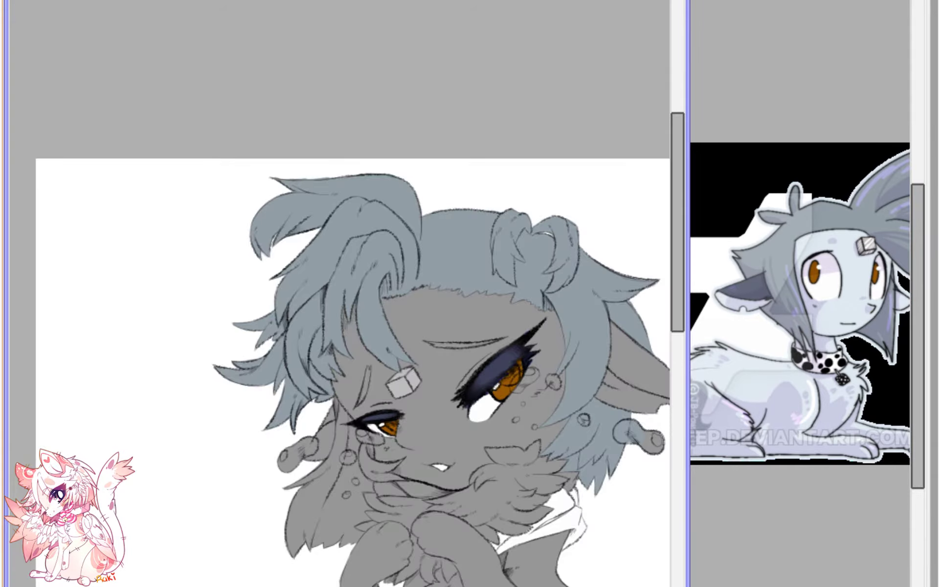
pyautogui.moveTo(426, 354); pyautogui.dragTo(376, 215)
pyautogui.scroll(3, 340, 309)
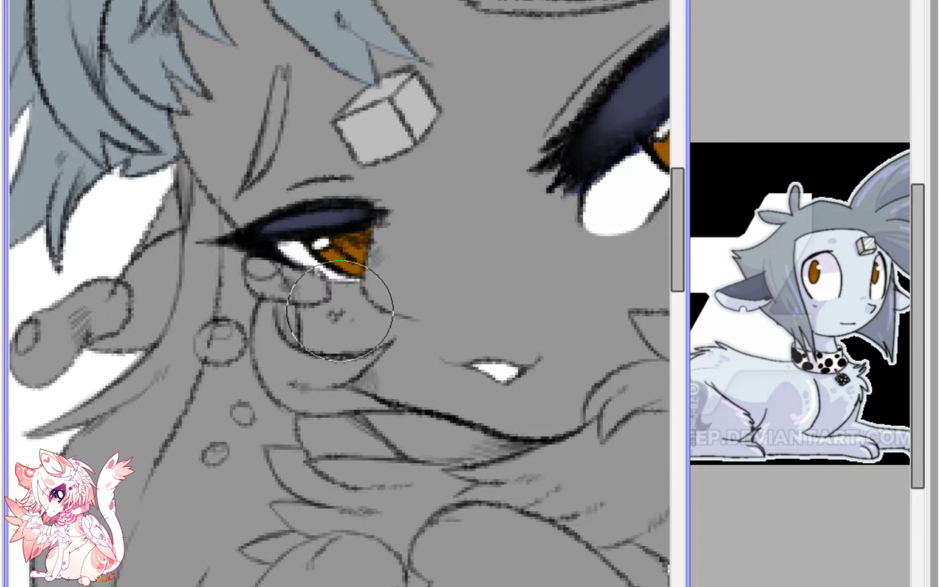
pyautogui.moveTo(157, 550); pyautogui.dragTo(237, 529)
pyautogui.moveTo(210, 491)
pyautogui.mouseDown()
pyautogui.moveTo(165, 516)
pyautogui.moveTo(153, 418)
pyautogui.moveTo(114, 412)
pyautogui.moveTo(127, 373)
pyautogui.moveTo(93, 362)
pyautogui.moveTo(147, 305)
pyautogui.moveTo(186, 362)
pyautogui.moveTo(220, 351)
pyautogui.moveTo(213, 316)
pyautogui.mouseUp()
pyautogui.hotkey('ctrl', 'z')
pyautogui.keyDown('ctrl'); pyautogui.keyDown('shift'); pyautogui.click(232, 319); pyautogui.keyUp('shift'); pyautogui.keyUp('ctrl')
pyautogui.moveTo(211, 472)
pyautogui.mouseDown()
pyautogui.moveTo(172, 519)
pyautogui.moveTo(185, 443)
pyautogui.moveTo(216, 375)
pyautogui.moveTo(171, 390)
pyautogui.moveTo(112, 443)
pyautogui.moveTo(236, 360)
pyautogui.moveTo(274, 321)
pyautogui.moveTo(281, 305)
pyautogui.moveTo(266, 330)
pyautogui.moveTo(289, 261)
pyautogui.moveTo(265, 314)
pyautogui.moveTo(288, 193)
pyautogui.moveTo(291, 243)
pyautogui.moveTo(278, 184)
pyautogui.moveTo(274, 236)
pyautogui.moveTo(268, 184)
pyautogui.mouseUp()
pyautogui.hotkey('ctrl', 'z')
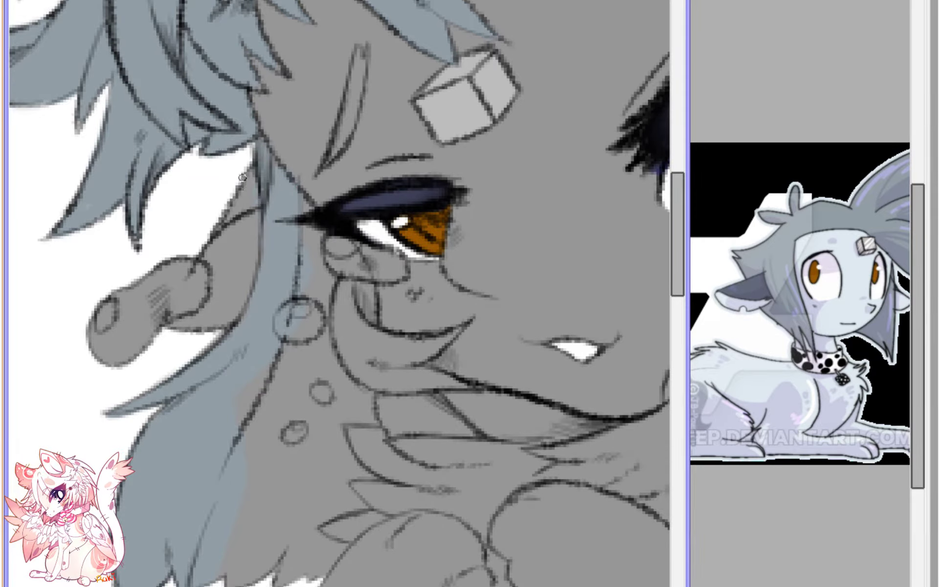
# - Paint the curled lock on the cheek below the smaller eye in the same blue-grey
pyautogui.moveTo(290, 225)
pyautogui.mouseDown()
pyautogui.moveTo(342, 274)
pyautogui.moveTo(307, 224)
pyautogui.moveTo(366, 298)
pyautogui.moveTo(351, 281)
pyautogui.moveTo(363, 343)
pyautogui.moveTo(394, 293)
pyautogui.moveTo(342, 309)
pyautogui.moveTo(370, 374)
pyautogui.moveTo(349, 335)
pyautogui.moveTo(392, 380)
pyautogui.mouseUp()
pyautogui.press('pageup')
pyautogui.scroll(-1, 316, 315)
pyautogui.scroll(2, 394, 422)
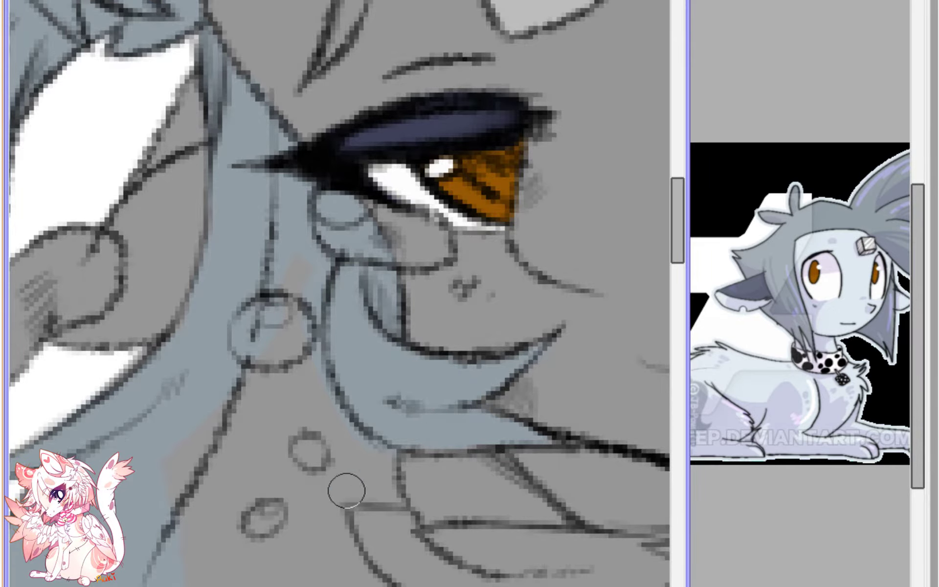
pyautogui.scroll(-2, 346, 491)
pyautogui.moveTo(314, 545); pyautogui.dragTo(348, 385)
# - Fill the rest of the hanging side lock below the smaller eye with blue-grey up to the neck fur and arm
pyautogui.scroll(2, 277, 444)
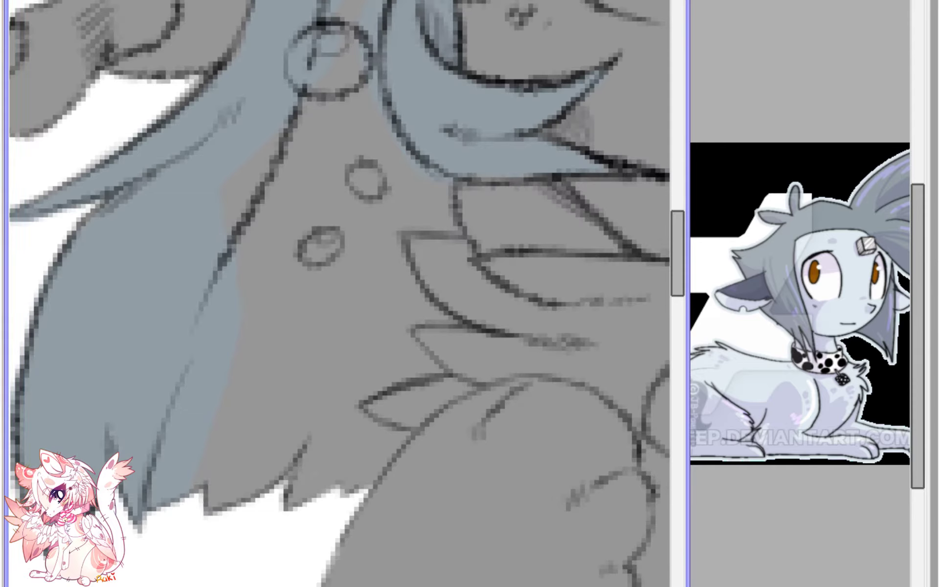
pyautogui.moveTo(235, 318)
pyautogui.mouseDown()
pyautogui.moveTo(226, 447)
pyautogui.moveTo(314, 42)
pyautogui.moveTo(325, 136)
pyautogui.moveTo(283, 283)
pyautogui.moveTo(309, 223)
pyautogui.mouseUp()
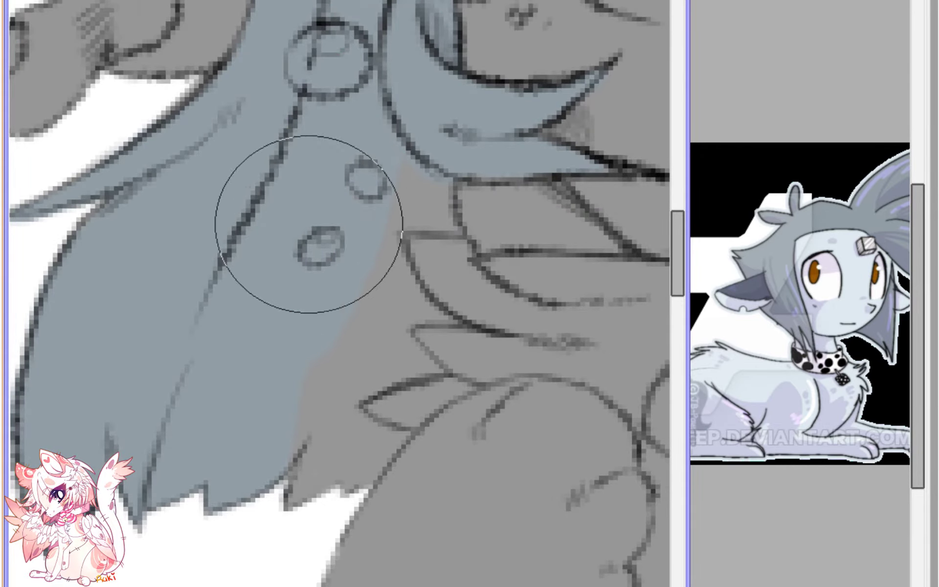
pyautogui.scroll(1, 341, 309)
pyautogui.moveTo(300, 429)
pyautogui.mouseDown()
pyautogui.moveTo(291, 511)
pyautogui.moveTo(326, 490)
pyautogui.moveTo(341, 500)
pyautogui.moveTo(386, 482)
pyautogui.mouseUp()
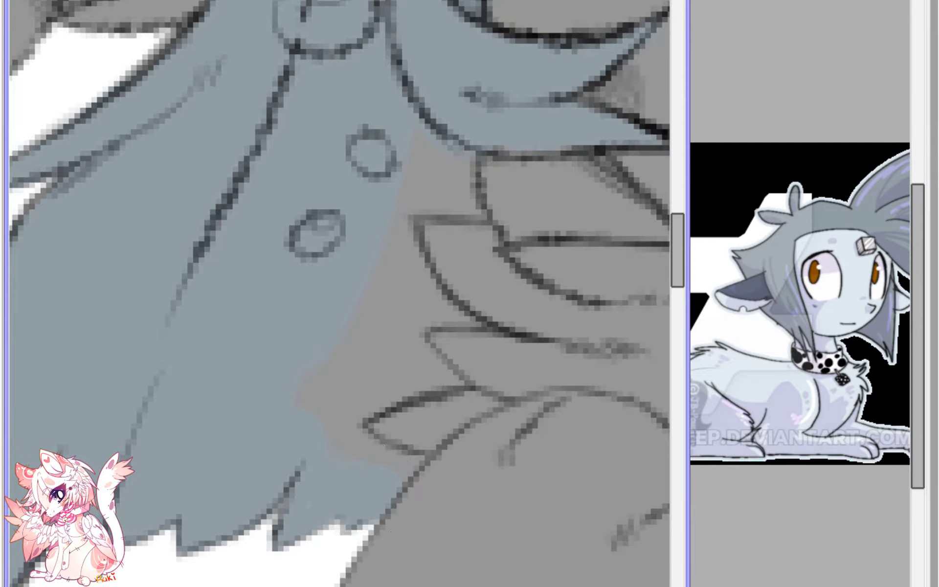
pyautogui.moveTo(370, 447); pyautogui.dragTo(410, 459)
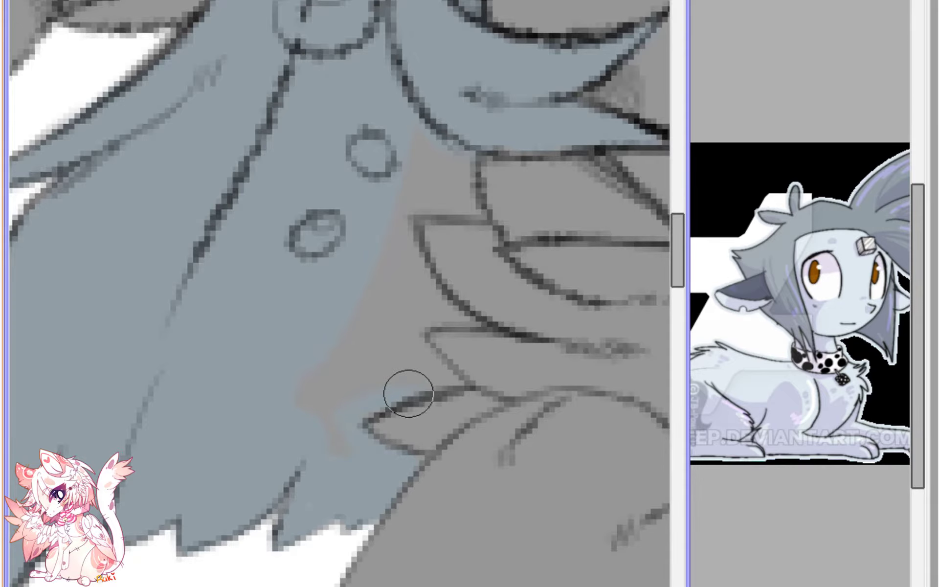
pyautogui.moveTo(408, 394)
pyautogui.mouseDown()
pyautogui.moveTo(456, 378)
pyautogui.moveTo(418, 334)
pyautogui.moveTo(426, 318)
pyautogui.moveTo(473, 319)
pyautogui.moveTo(375, 388)
pyautogui.moveTo(395, 400)
pyautogui.moveTo(359, 369)
pyautogui.moveTo(396, 395)
pyautogui.moveTo(350, 331)
pyautogui.moveTo(348, 302)
pyautogui.moveTo(425, 301)
pyautogui.moveTo(408, 247)
pyautogui.moveTo(376, 288)
pyautogui.mouseUp()
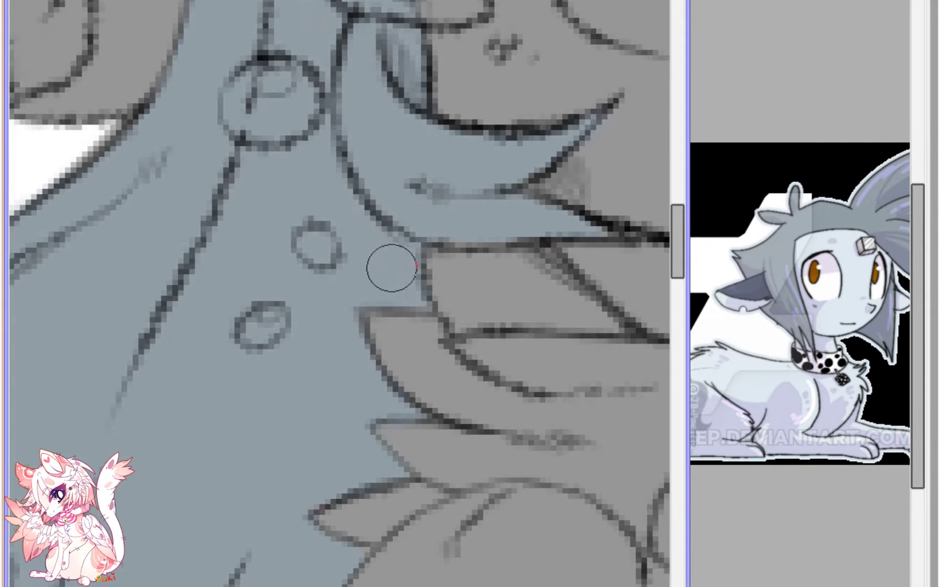
pyautogui.scroll(-6, 400, 279)
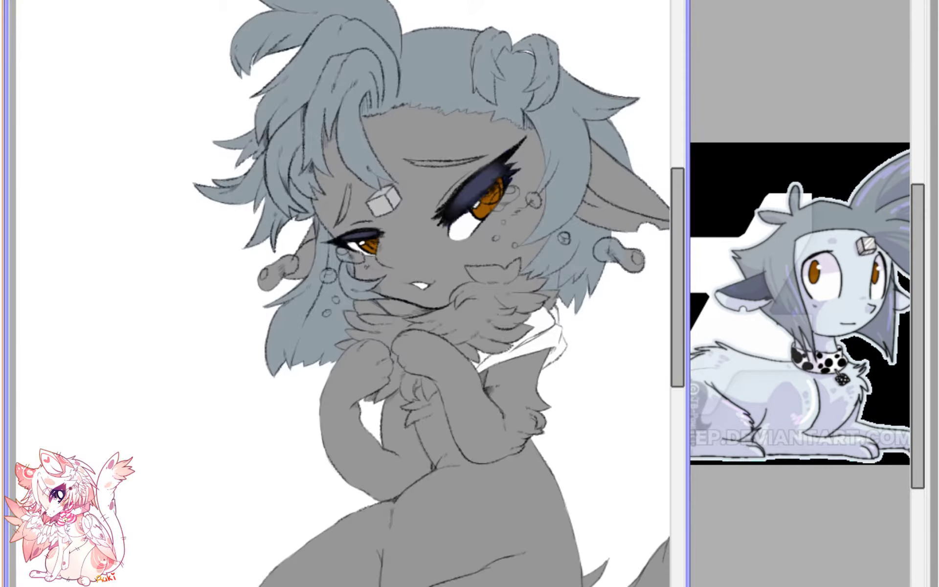
# - Check the hair in mirrored view and recolour all of it to a lighter, slightly more purplish blue-grey
pyautogui.press('h')
pyautogui.moveTo(297, 223); pyautogui.dragTo(437, 284)
pyautogui.press('Left')
pyautogui.press('Left')
pyautogui.press('Left')
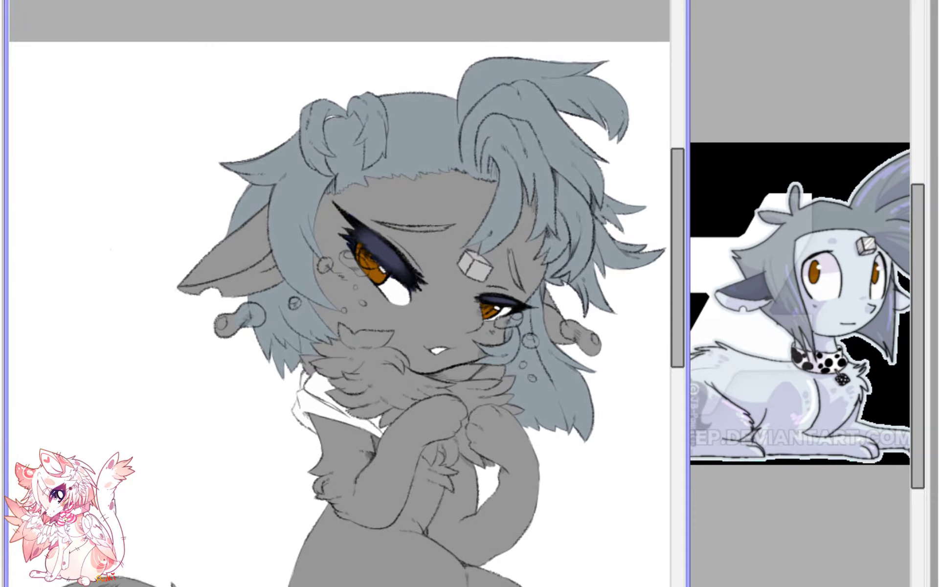
pyautogui.press('h')
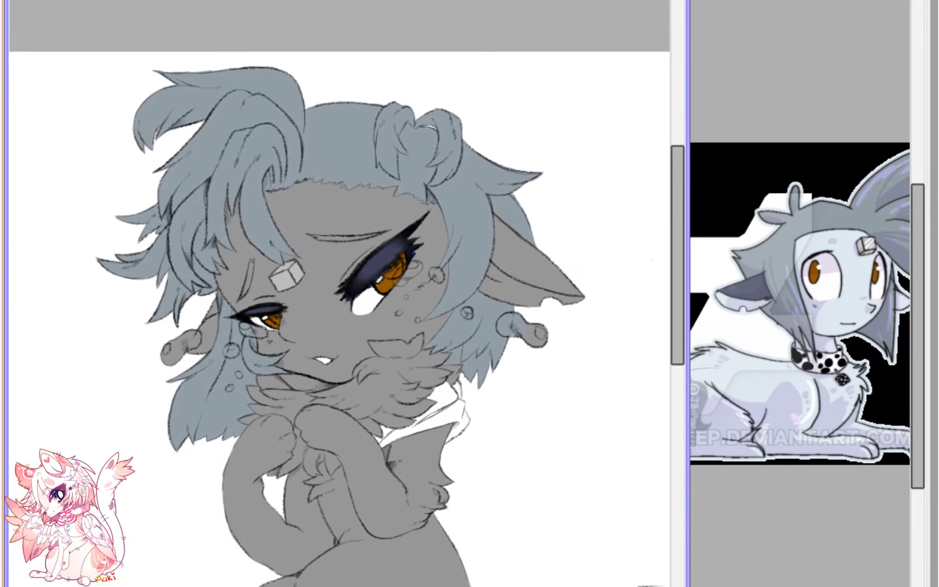
pyautogui.moveTo(338, 303); pyautogui.dragTo(360, 319)
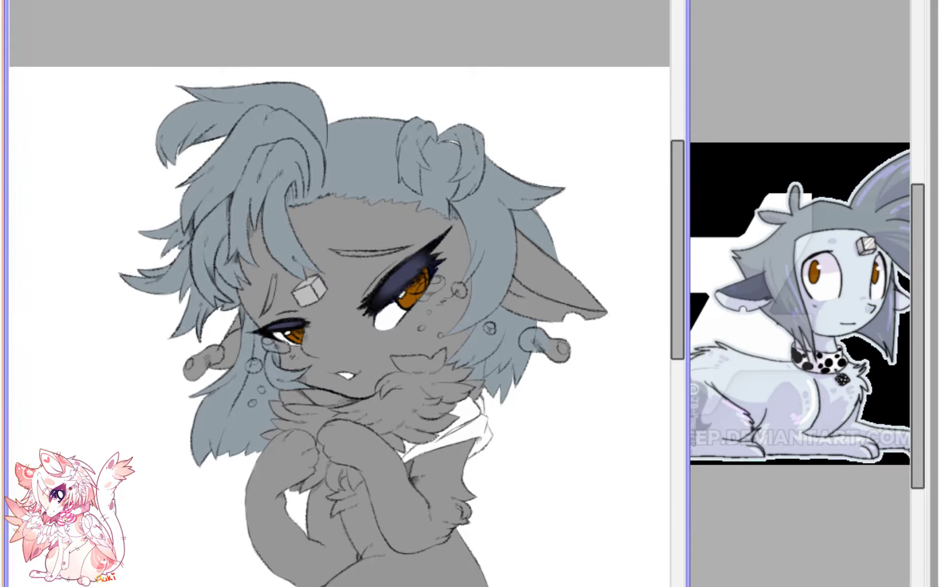
pyautogui.hotkey('ctrl', 'f')
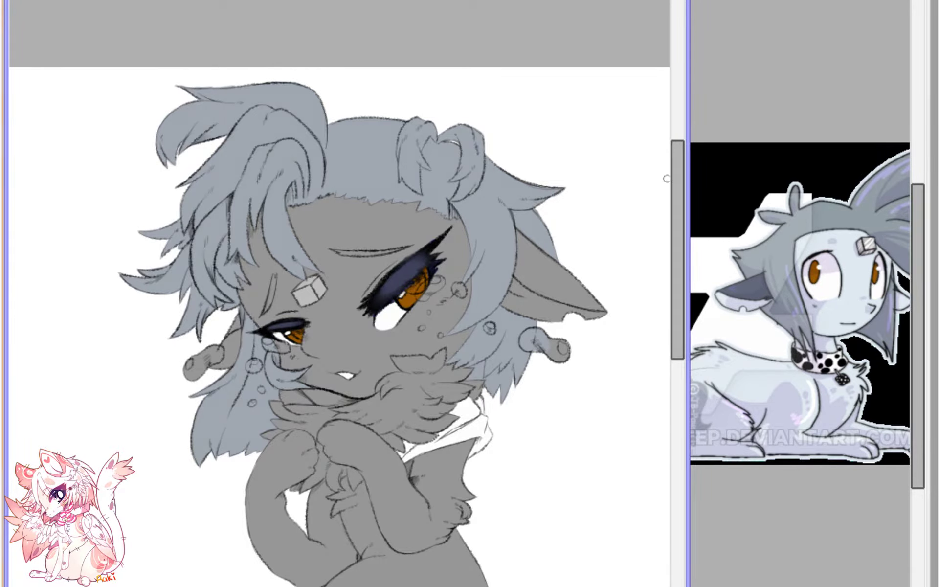
# - Paint the curling tail the same blue-grey as the hair, following the tail in the reference picture and leaving its base uncoloured
pyautogui.press('h')
pyautogui.moveTo(318, 343); pyautogui.dragTo(436, 215)
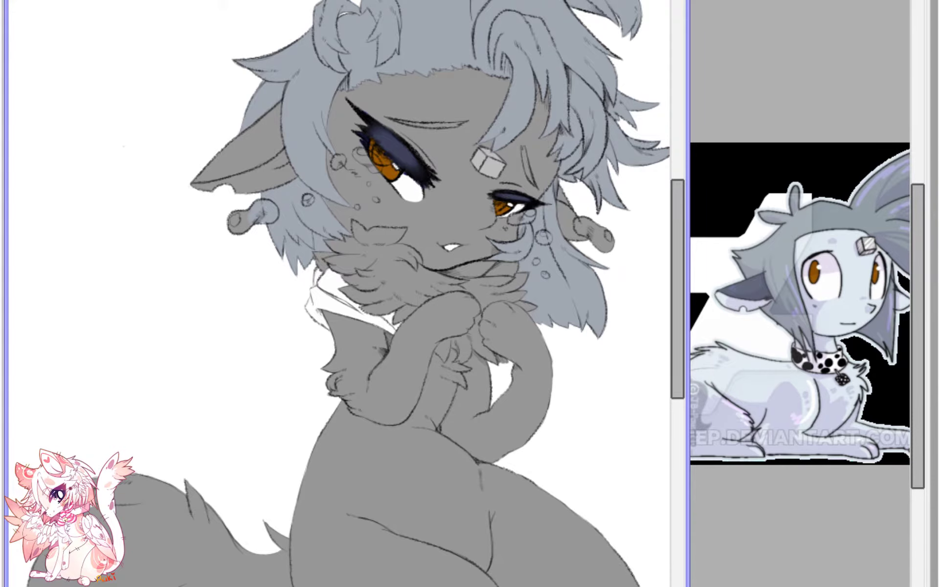
pyautogui.click(821, 313)
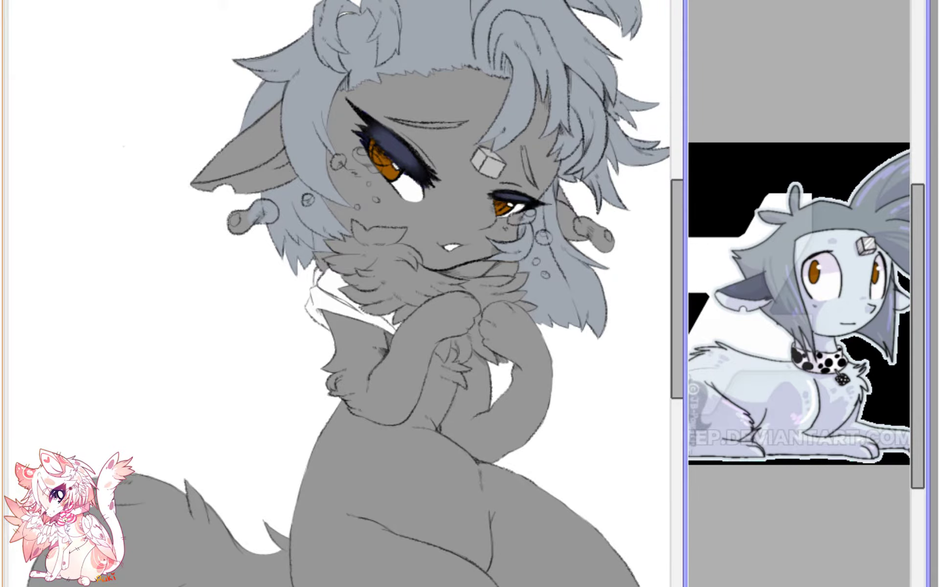
pyautogui.moveTo(733, 57); pyautogui.dragTo(932, 42)
pyautogui.moveTo(795, 0); pyautogui.dragTo(809, 3)
pyautogui.click(587, 1)
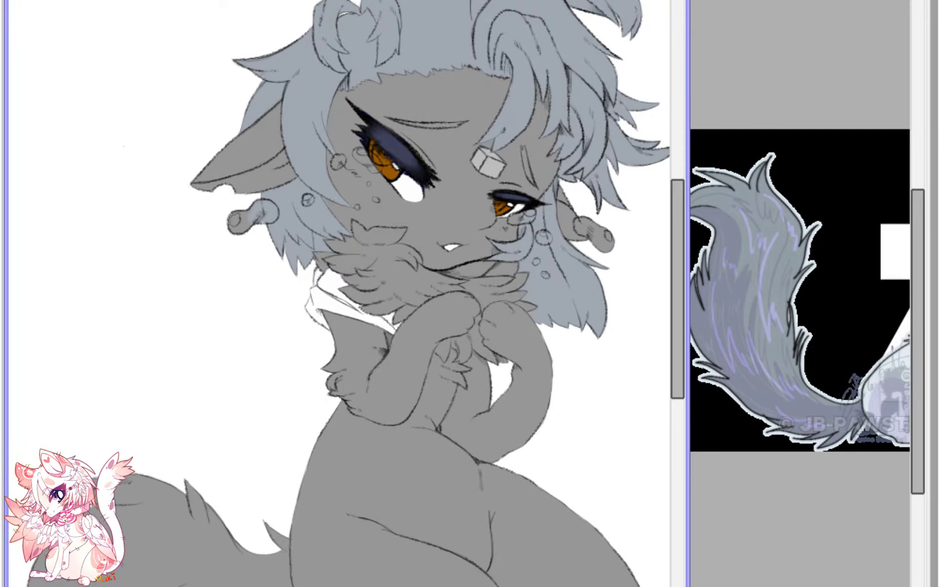
pyautogui.moveTo(294, 420)
pyautogui.mouseDown()
pyautogui.moveTo(277, 405)
pyautogui.moveTo(382, 168)
pyautogui.mouseUp()
pyautogui.moveTo(118, 371)
pyautogui.mouseDown()
pyautogui.moveTo(230, 578)
pyautogui.moveTo(140, 505)
pyautogui.moveTo(243, 552)
pyautogui.moveTo(306, 555)
pyautogui.moveTo(190, 473)
pyautogui.moveTo(250, 474)
pyautogui.moveTo(332, 519)
pyautogui.moveTo(377, 482)
pyautogui.moveTo(391, 490)
pyautogui.moveTo(306, 380)
pyautogui.moveTo(281, 412)
pyautogui.moveTo(284, 386)
pyautogui.moveTo(192, 263)
pyautogui.moveTo(164, 258)
pyautogui.moveTo(141, 270)
pyautogui.moveTo(192, 213)
pyautogui.moveTo(272, 295)
pyautogui.moveTo(264, 225)
pyautogui.moveTo(307, 328)
pyautogui.mouseUp()
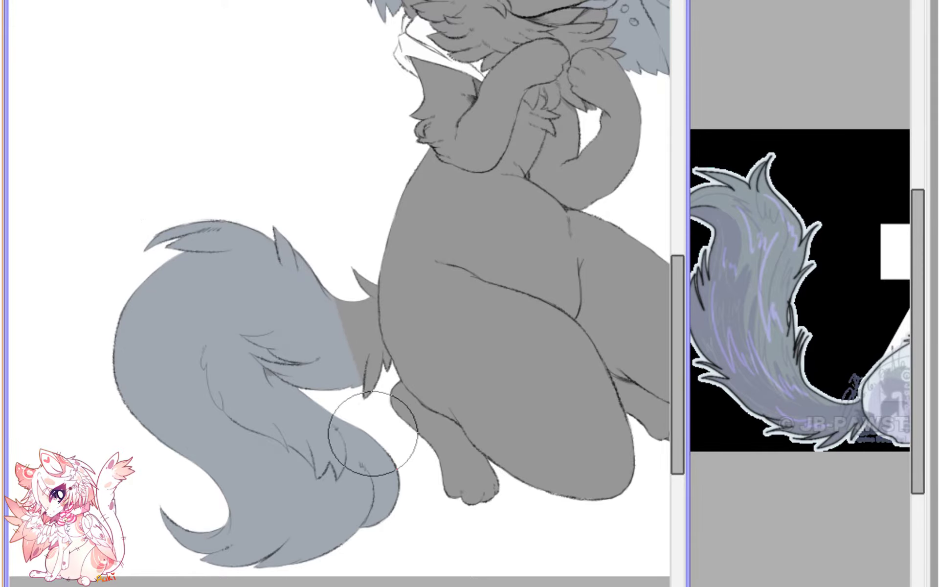
# - Extend the blue-grey over the tail base and its fur tufts right up to the hip line
pyautogui.scroll(3, 323, 308)
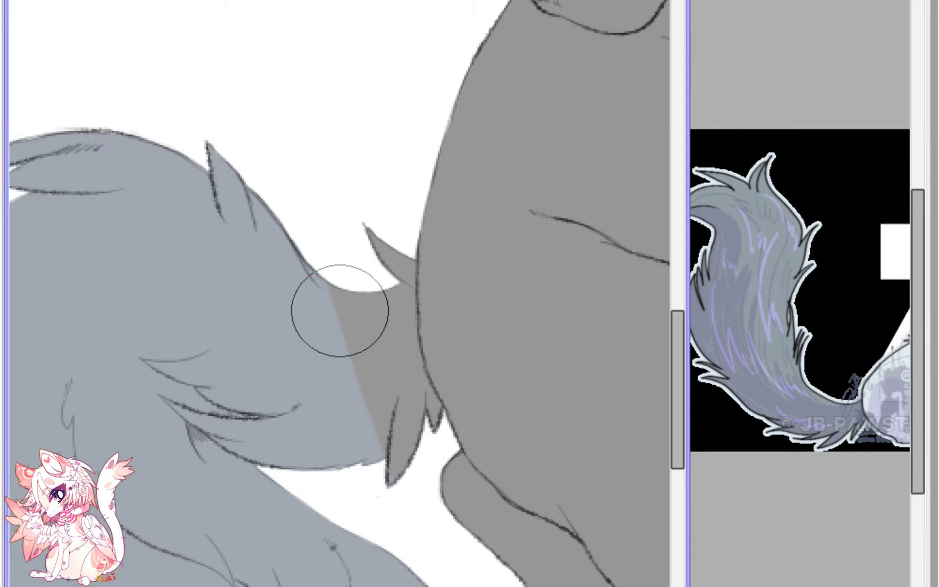
pyautogui.scroll(2, 340, 310)
pyautogui.moveTo(352, 385)
pyautogui.mouseDown()
pyautogui.moveTo(379, 439)
pyautogui.moveTo(394, 191)
pyautogui.moveTo(394, 275)
pyautogui.moveTo(419, 391)
pyautogui.moveTo(423, 214)
pyautogui.moveTo(426, 330)
pyautogui.moveTo(429, 229)
pyautogui.moveTo(433, 281)
pyautogui.moveTo(436, 236)
pyautogui.moveTo(442, 397)
pyautogui.moveTo(426, 348)
pyautogui.moveTo(415, 540)
pyautogui.moveTo(404, 581)
pyautogui.moveTo(436, 491)
pyautogui.moveTo(466, 472)
pyautogui.mouseUp()
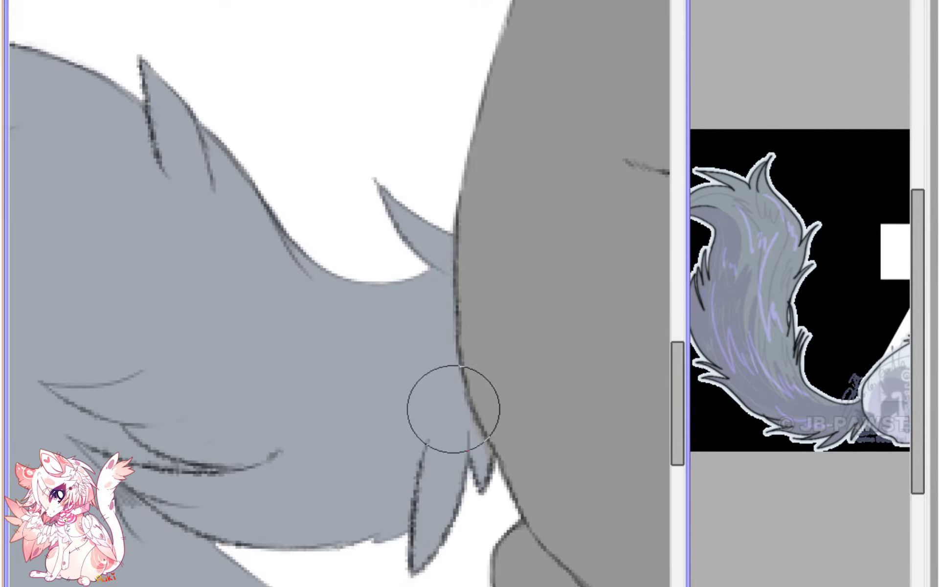
pyautogui.scroll(-5, 287, 222)
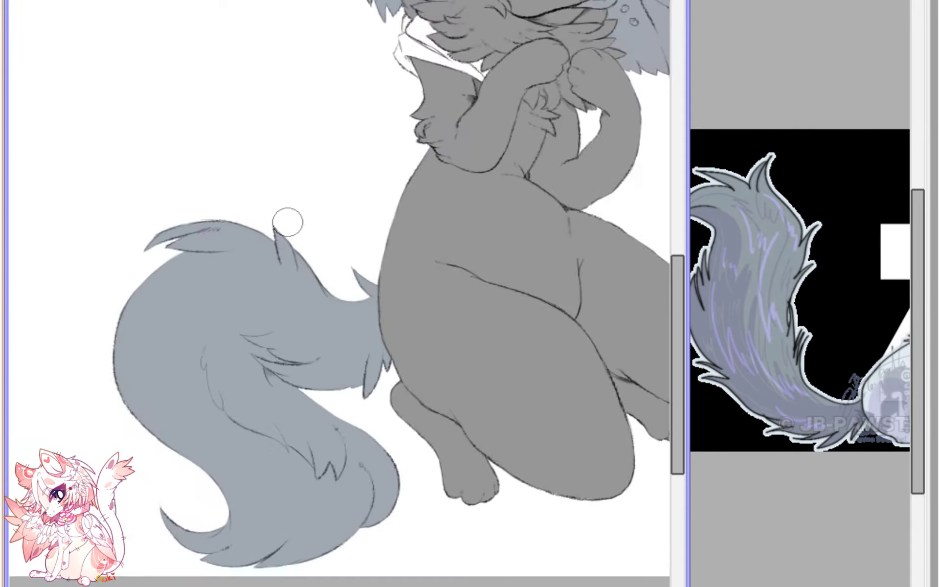
# - Paint the legs and lower torso in the pale icy blue of the reference character's body
pyautogui.moveTo(489, 72); pyautogui.dragTo(467, 232)
pyautogui.press('h')
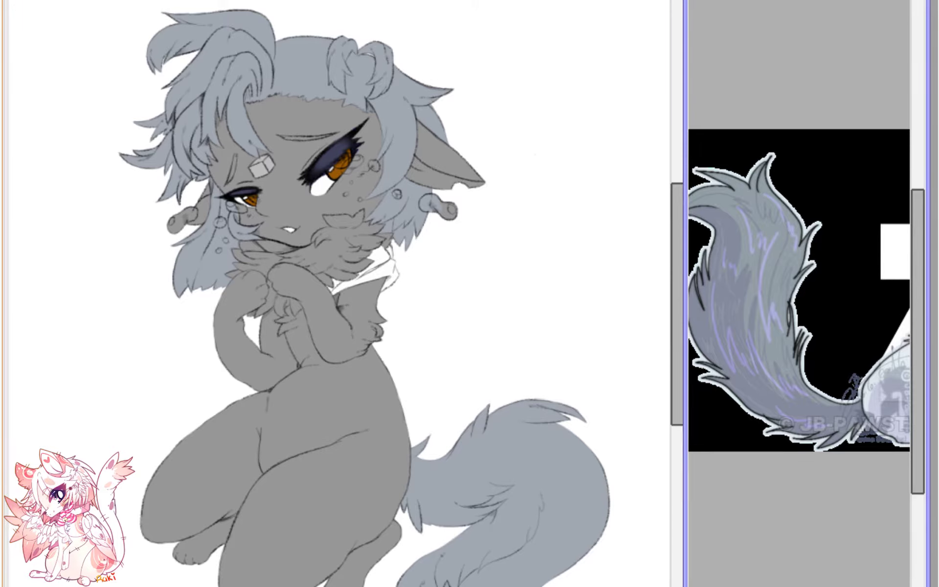
pyautogui.scroll(3, 799, 313)
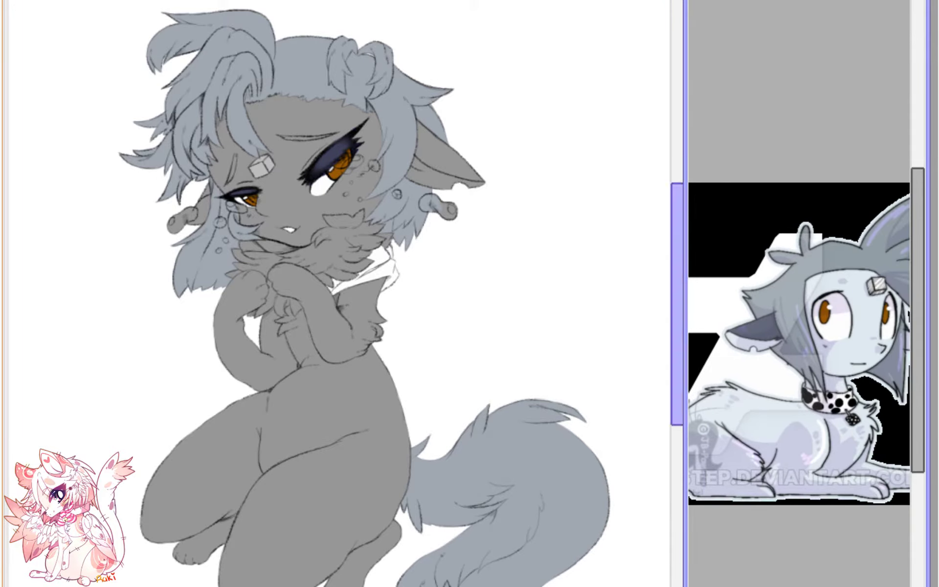
pyautogui.click(621, 337)
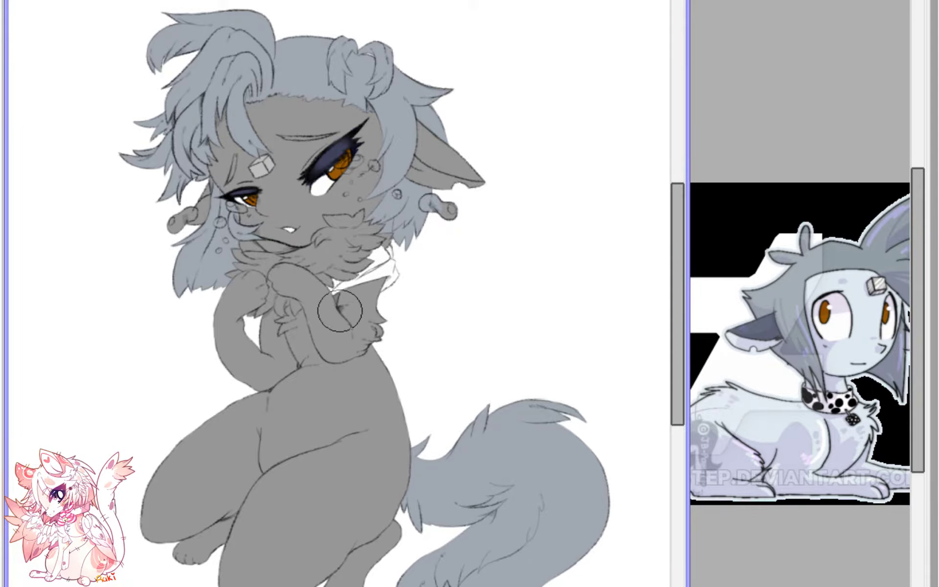
pyautogui.moveTo(363, 529)
pyautogui.mouseDown()
pyautogui.moveTo(398, 503)
pyautogui.moveTo(294, 538)
pyautogui.moveTo(413, 438)
pyautogui.moveTo(294, 486)
pyautogui.moveTo(148, 569)
pyautogui.moveTo(283, 431)
pyautogui.moveTo(411, 325)
pyautogui.moveTo(300, 398)
pyautogui.mouseUp()
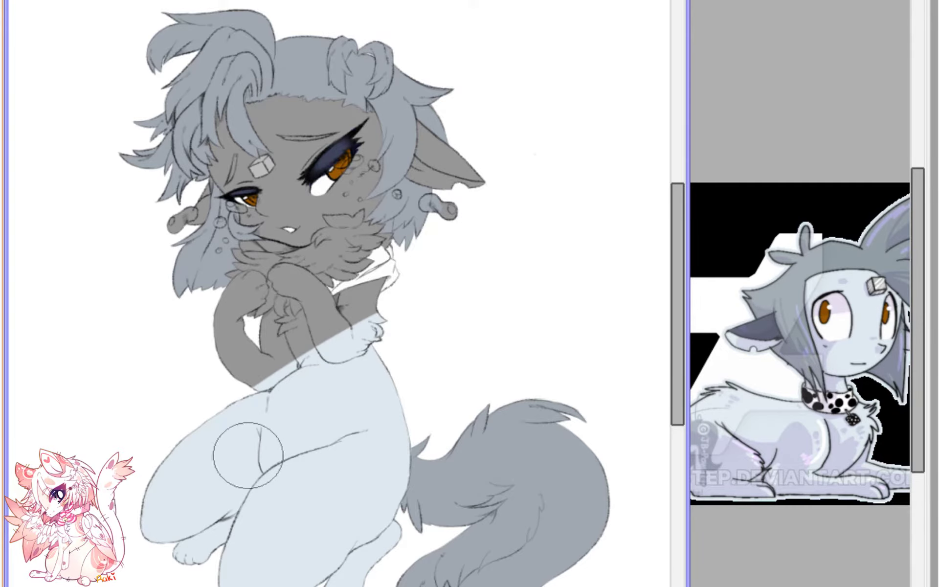
# - Fill the arms, chest, neck fur and face with the same pale icy blue up to the hair
pyautogui.moveTo(258, 446)
pyautogui.mouseDown()
pyautogui.moveTo(185, 449)
pyautogui.moveTo(375, 281)
pyautogui.moveTo(369, 272)
pyautogui.moveTo(409, 231)
pyautogui.moveTo(346, 261)
pyautogui.moveTo(253, 332)
pyautogui.moveTo(352, 266)
pyautogui.moveTo(267, 322)
pyautogui.moveTo(244, 301)
pyautogui.mouseUp()
pyautogui.moveTo(263, 226)
pyautogui.mouseDown()
pyautogui.moveTo(248, 237)
pyautogui.moveTo(308, 389)
pyautogui.moveTo(250, 401)
pyautogui.moveTo(215, 318)
pyautogui.moveTo(220, 352)
pyautogui.moveTo(210, 237)
pyautogui.moveTo(293, 372)
pyautogui.moveTo(342, 381)
pyautogui.moveTo(321, 272)
pyautogui.moveTo(367, 406)
pyautogui.moveTo(396, 322)
pyautogui.moveTo(404, 256)
pyautogui.mouseUp()
pyautogui.scroll(1, 326, 384)
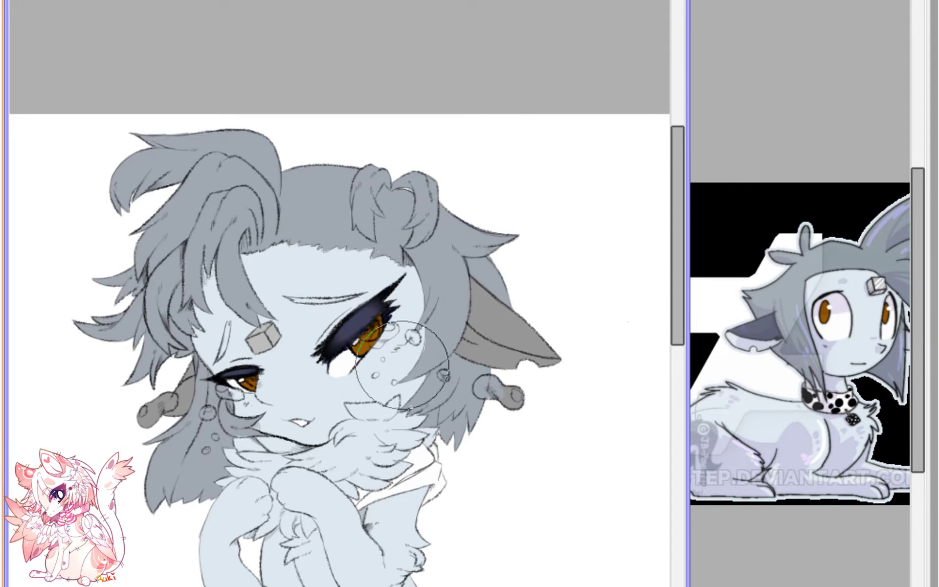
pyautogui.scroll(-3, 333, 557)
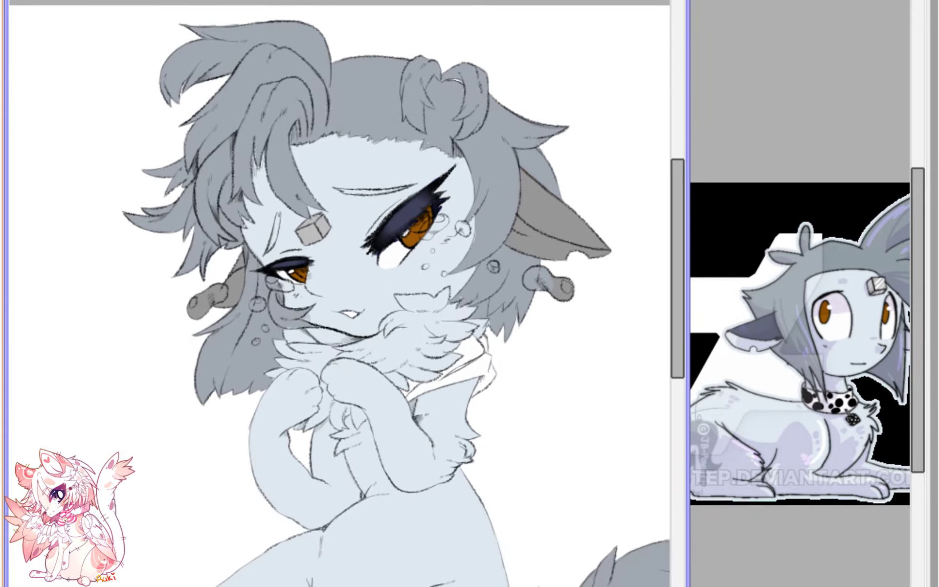
pyautogui.scroll(-4, 439, 477)
pyautogui.scroll(7, 350, 542)
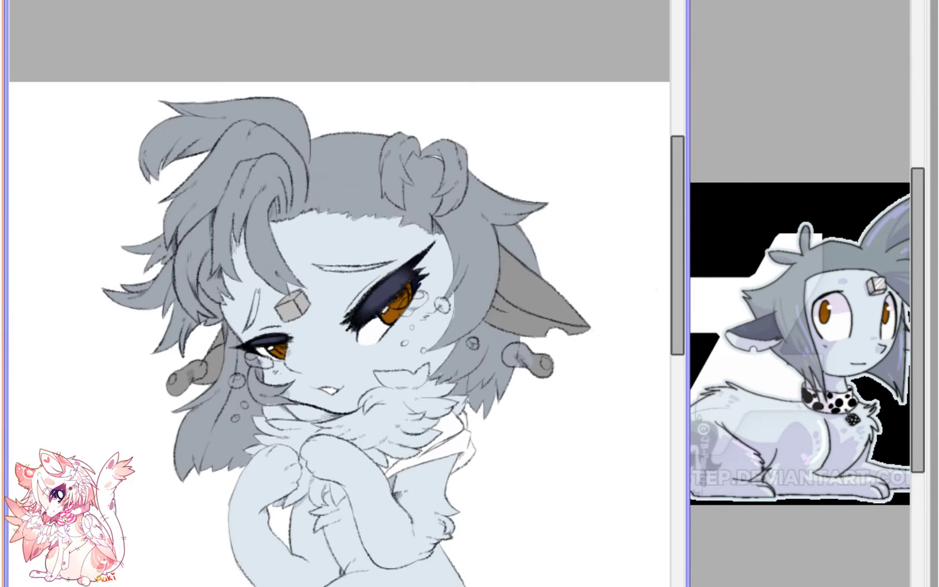
# - Clean up the border between blue-grey hair and pale blue forehead along the jagged hairline above the larger eye
pyautogui.press('h')
pyautogui.moveTo(343, 313); pyautogui.dragTo(381, 378)
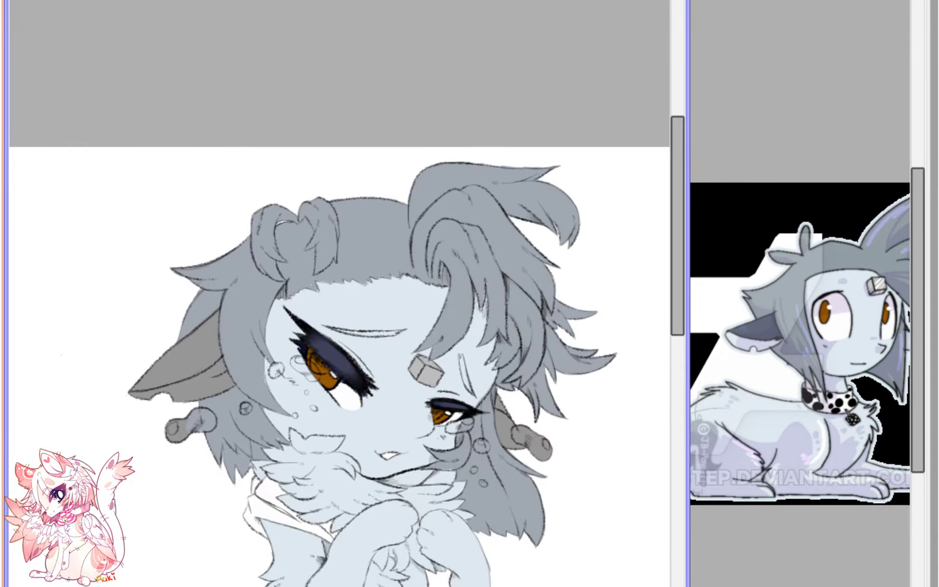
pyautogui.scroll(5, 324, 226)
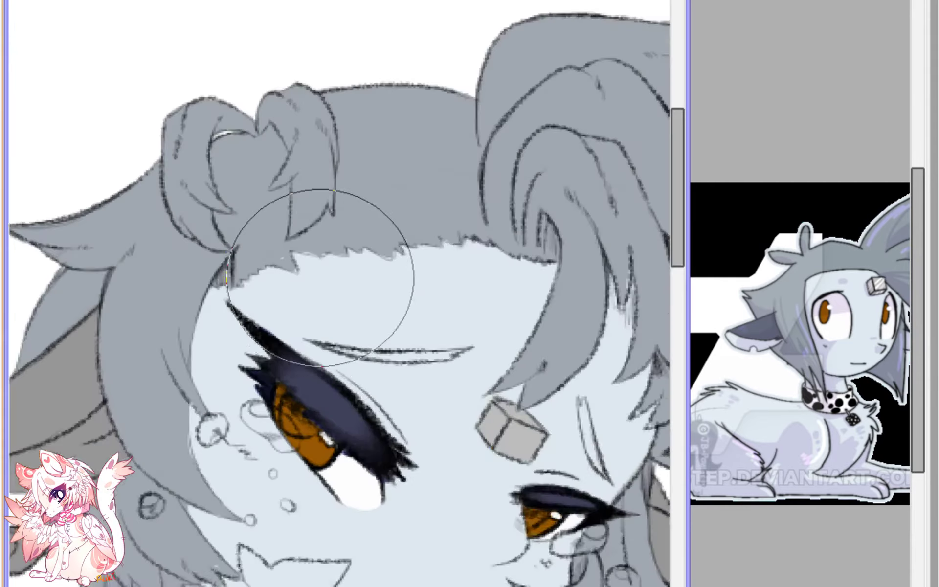
pyautogui.scroll(1, 344, 174)
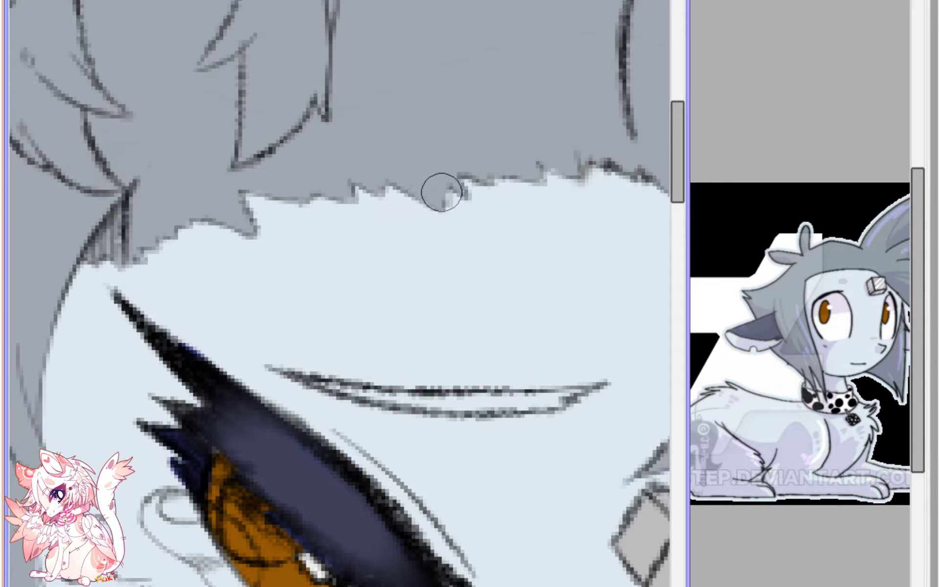
pyautogui.scroll(-3, 440, 173)
pyautogui.scroll(3, 225, 196)
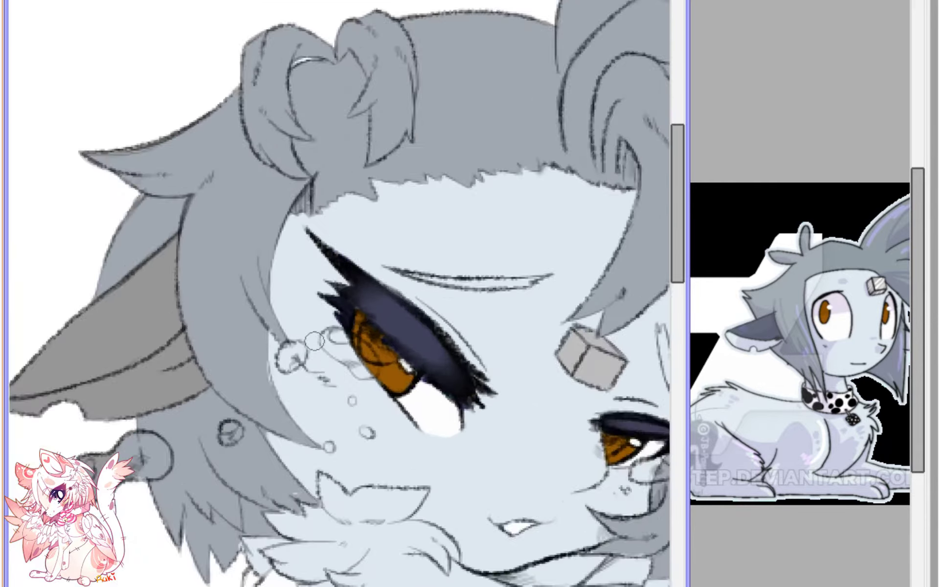
# - Touch up the colour edges of the side lock beside the larger eye and the hair tips beside the neck fur
pyautogui.moveTo(186, 393); pyautogui.dragTo(200, 447)
pyautogui.moveTo(190, 332); pyautogui.dragTo(217, 366)
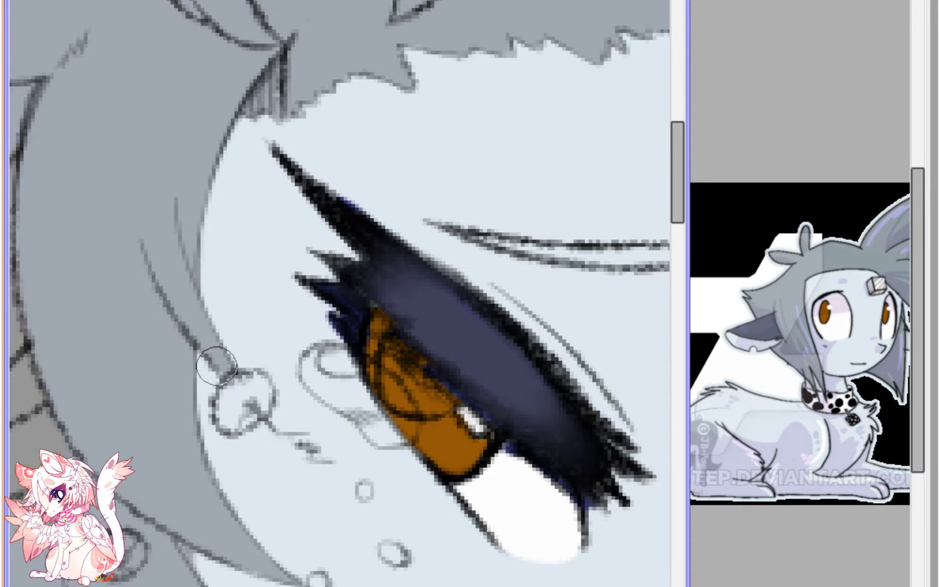
pyautogui.scroll(-4, 217, 462)
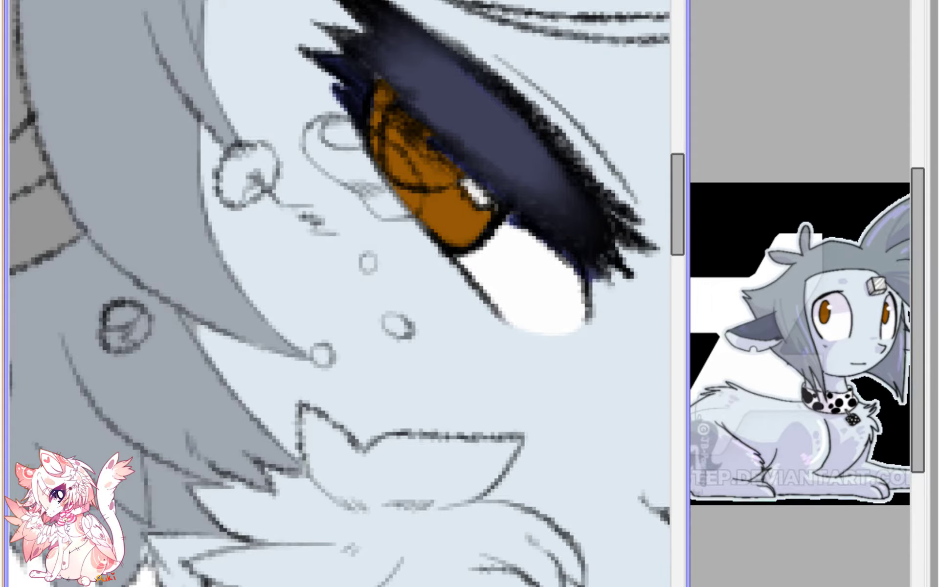
pyautogui.moveTo(121, 544); pyautogui.dragTo(201, 450)
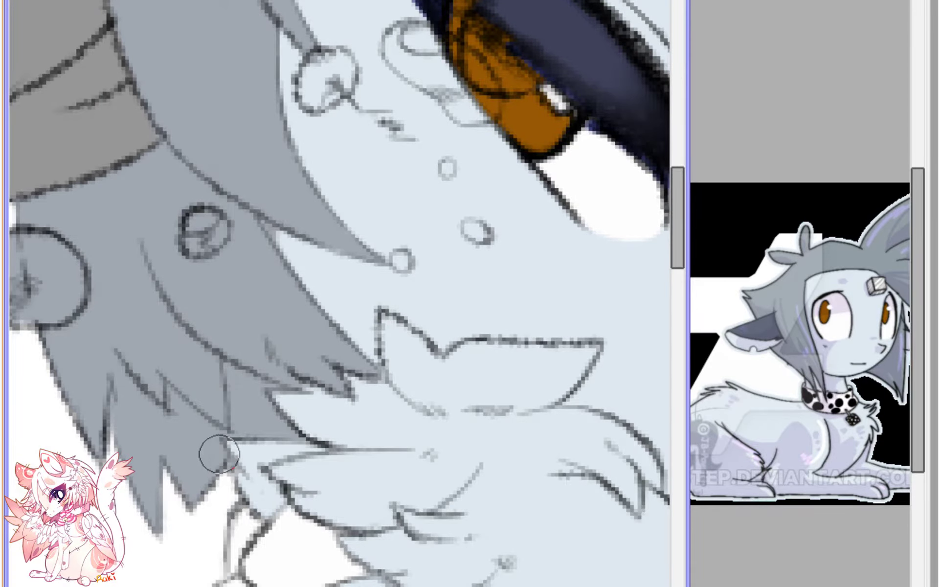
pyautogui.moveTo(43, 337); pyautogui.dragTo(158, 395)
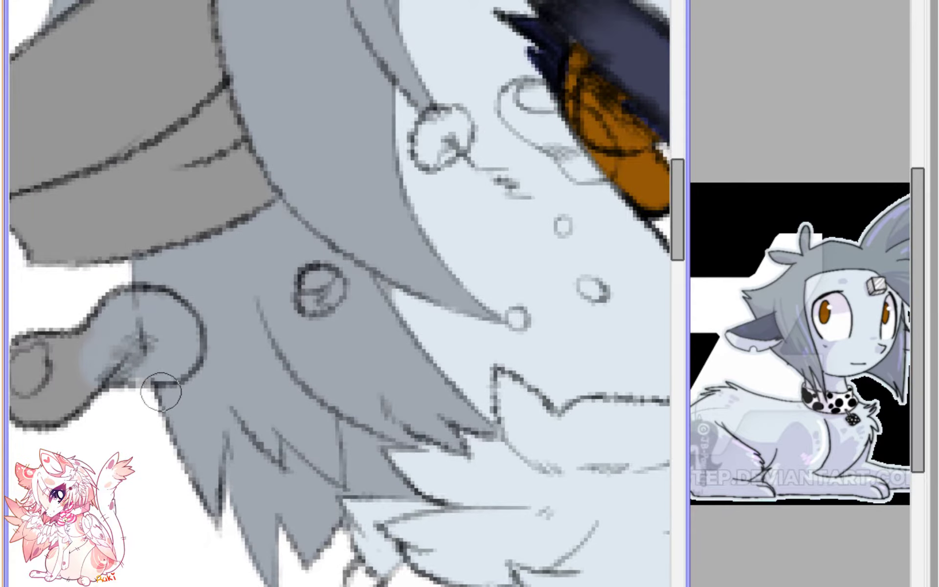
pyautogui.scroll(-3, 254, 512)
pyautogui.moveTo(437, 125); pyautogui.dragTo(297, 266)
# - Tidy the blue-grey edges of the fringe strands and small tufts above the smaller eye against the pale blue face
pyautogui.press('h')
pyautogui.moveTo(117, 391); pyautogui.dragTo(291, 330)
pyautogui.scroll(4, 196, 348)
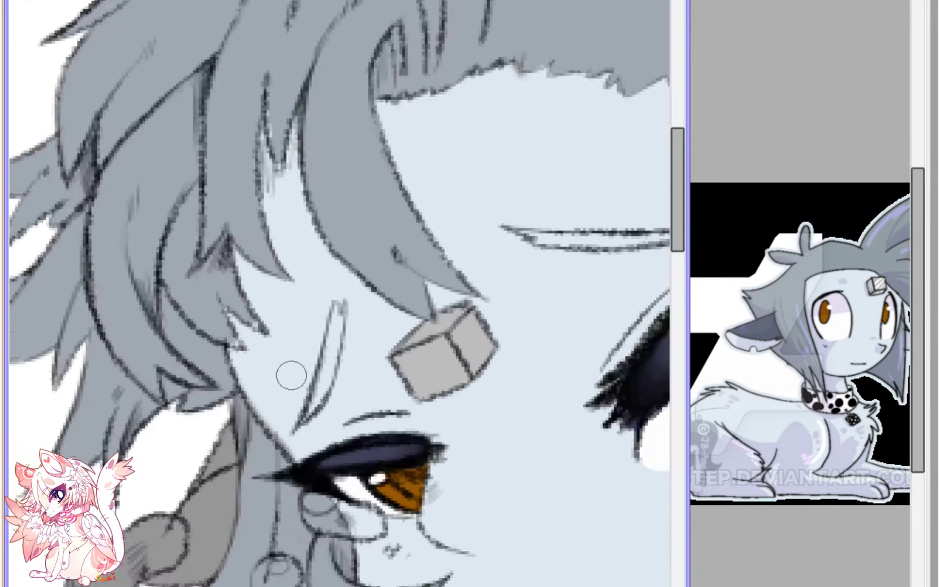
pyautogui.moveTo(162, 361); pyautogui.dragTo(169, 373)
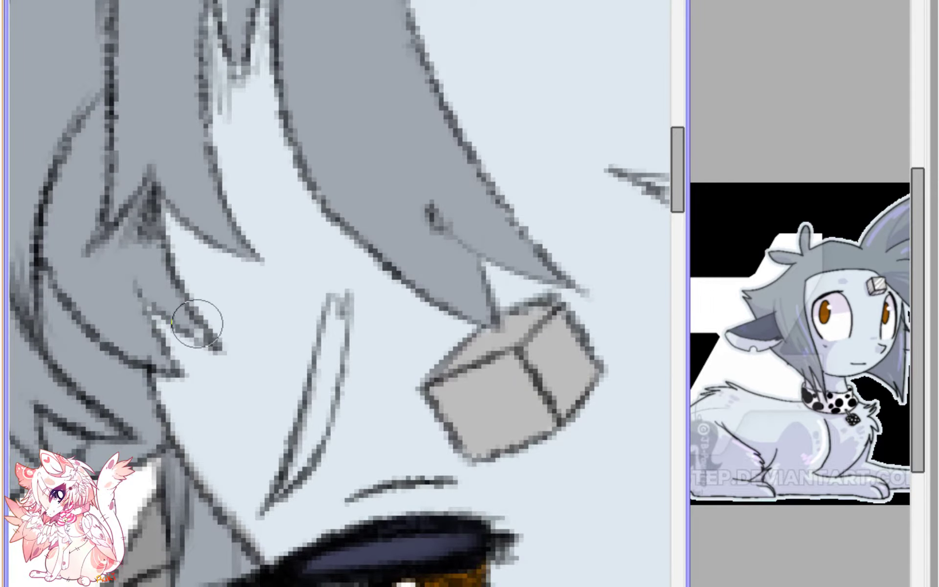
pyautogui.moveTo(210, 4)
pyautogui.mouseDown()
pyautogui.moveTo(270, 240)
pyautogui.moveTo(283, 224)
pyautogui.moveTo(289, 269)
pyautogui.mouseUp()
pyautogui.moveTo(277, 203); pyautogui.dragTo(290, 292)
pyautogui.scroll(-5, 241, 229)
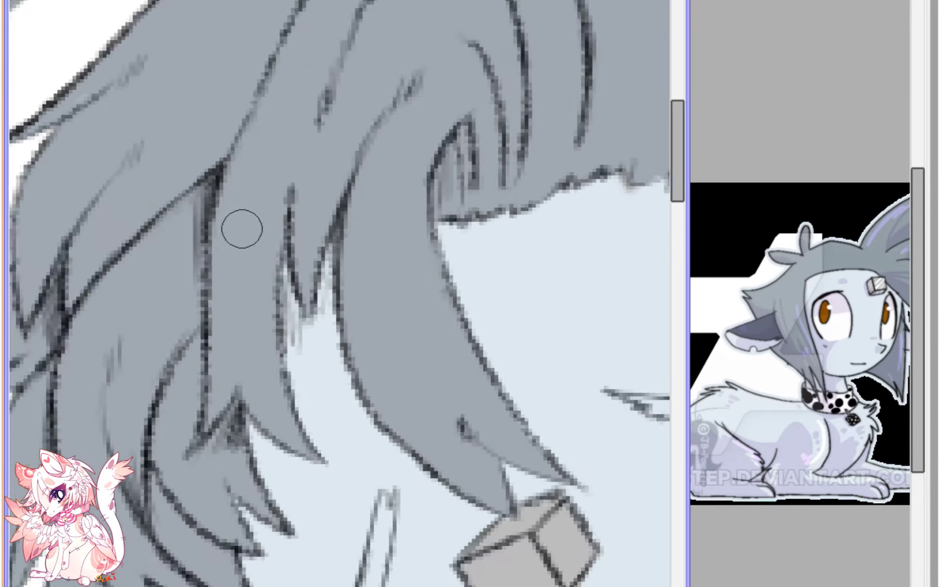
pyautogui.moveTo(243, 456); pyautogui.dragTo(312, 426)
pyautogui.scroll(2, 312, 426)
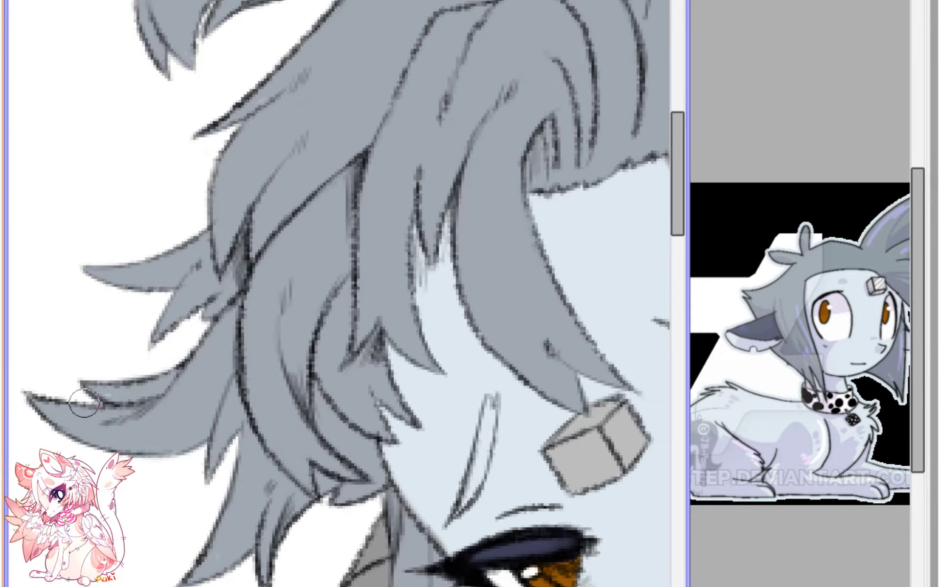
# - Clean up the colour borders of the cheek curl and hanging side lock below the smaller eye against the neck fur
pyautogui.scroll(-7, 289, 572)
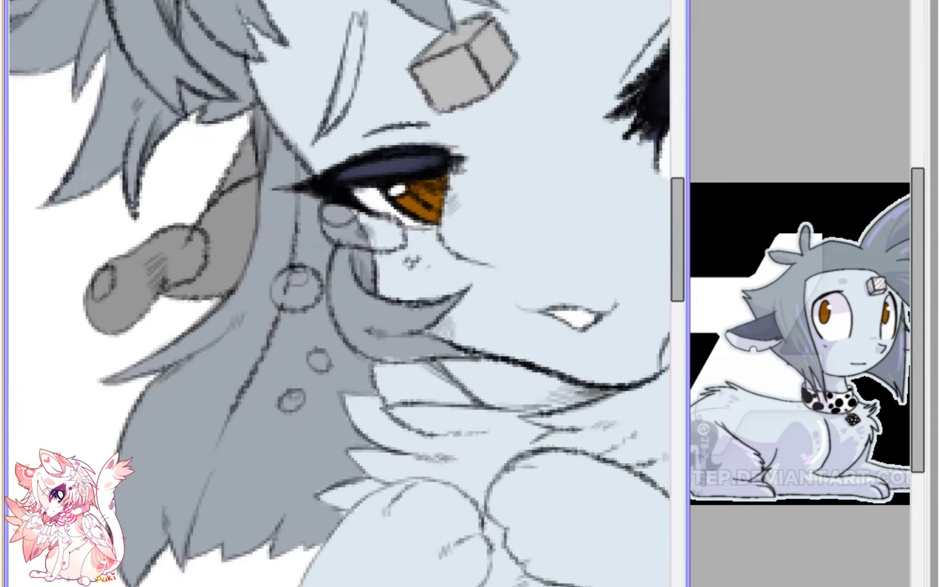
pyautogui.scroll(-5, 276, 325)
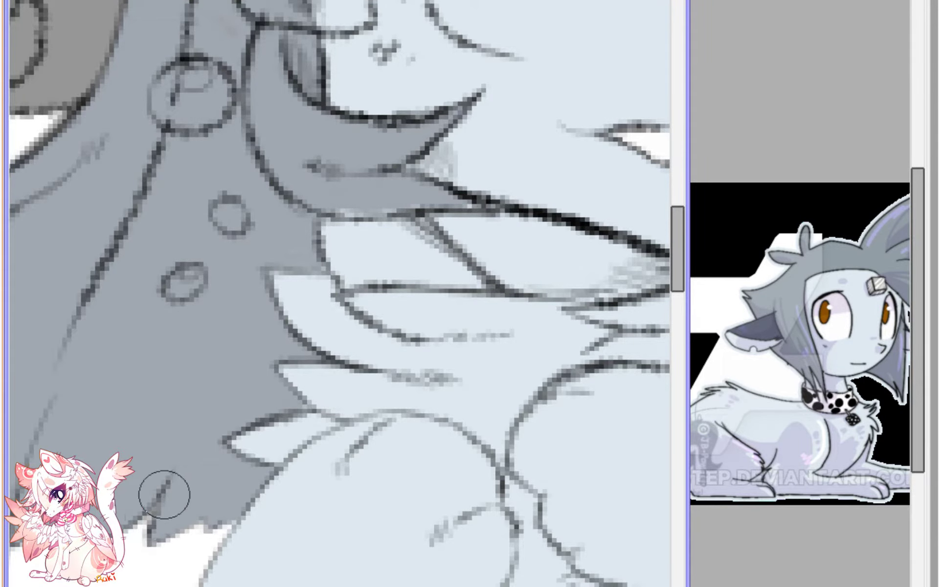
pyautogui.scroll(2, 291, 381)
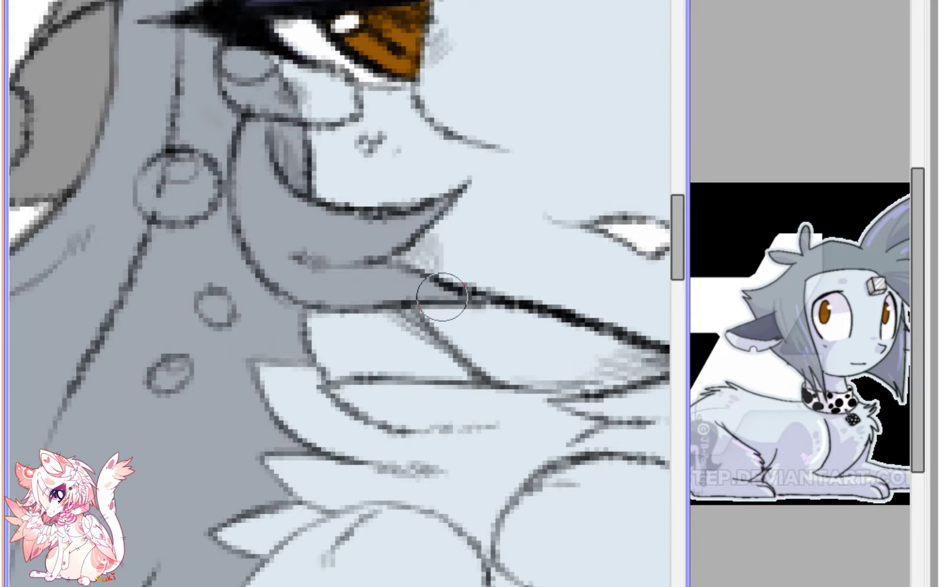
pyautogui.scroll(-5, 259, 203)
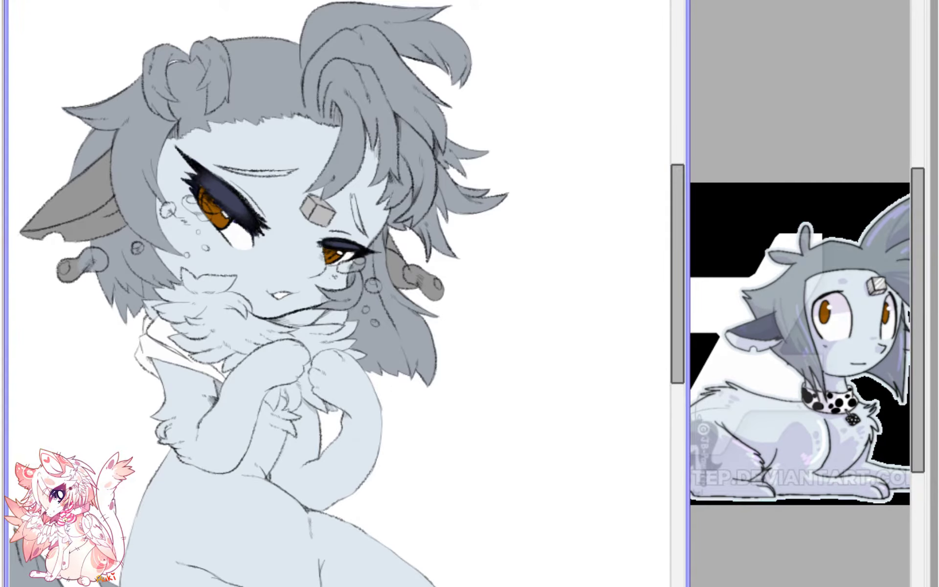
# - Check the base colours of the whole figure in mirrored and normal view and compare them with the reference character's head
pyautogui.moveTo(259, 203); pyautogui.dragTo(456, 272)
pyautogui.moveTo(466, 446); pyautogui.dragTo(463, 456)
pyautogui.scroll(-2, 462, 456)
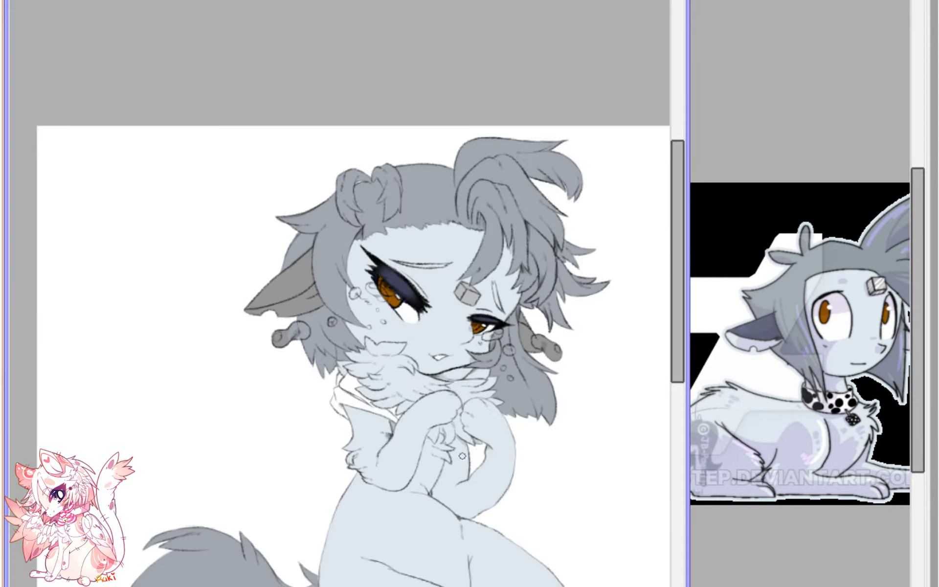
pyautogui.scroll(-3, 454, 258)
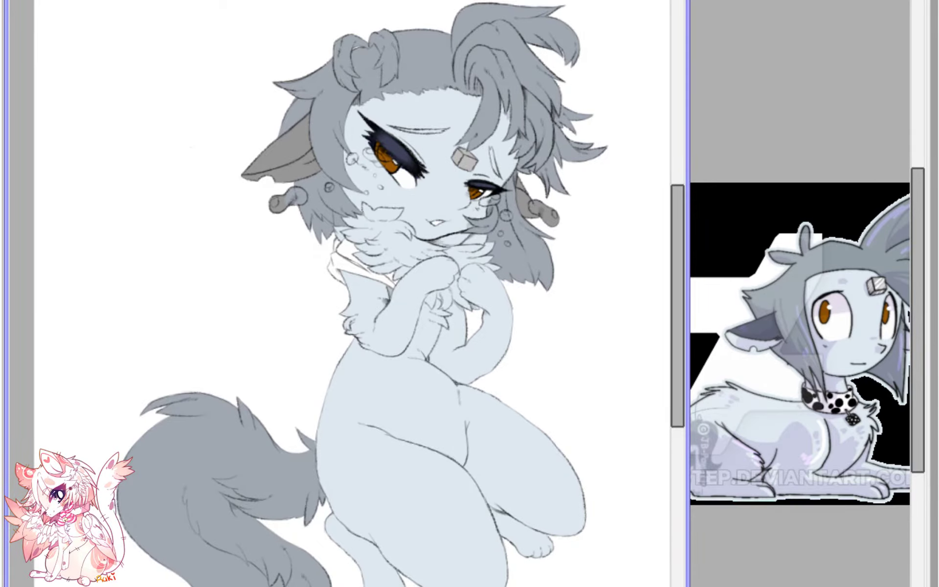
pyautogui.press('h')
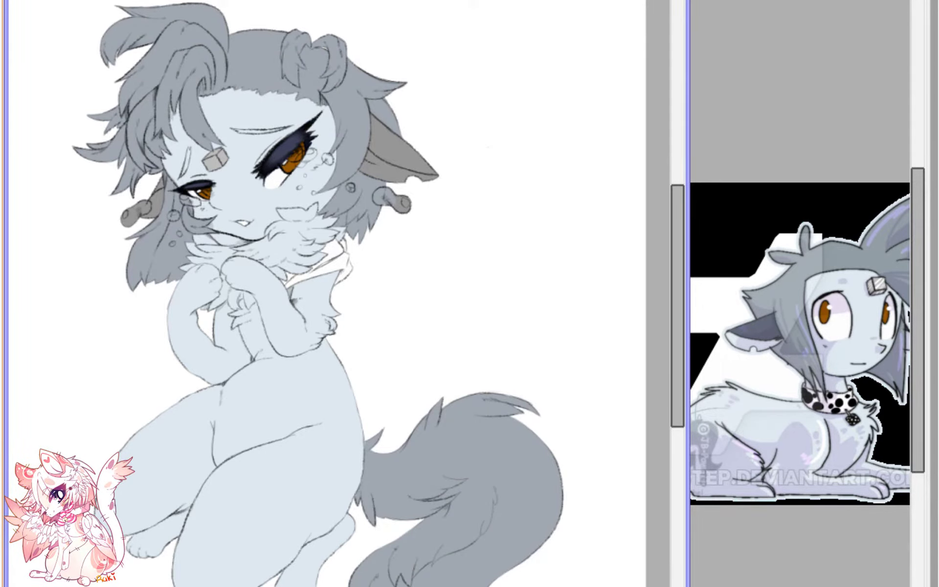
pyautogui.click(798, 376)
pyautogui.moveTo(798, 376); pyautogui.dragTo(688, 368)
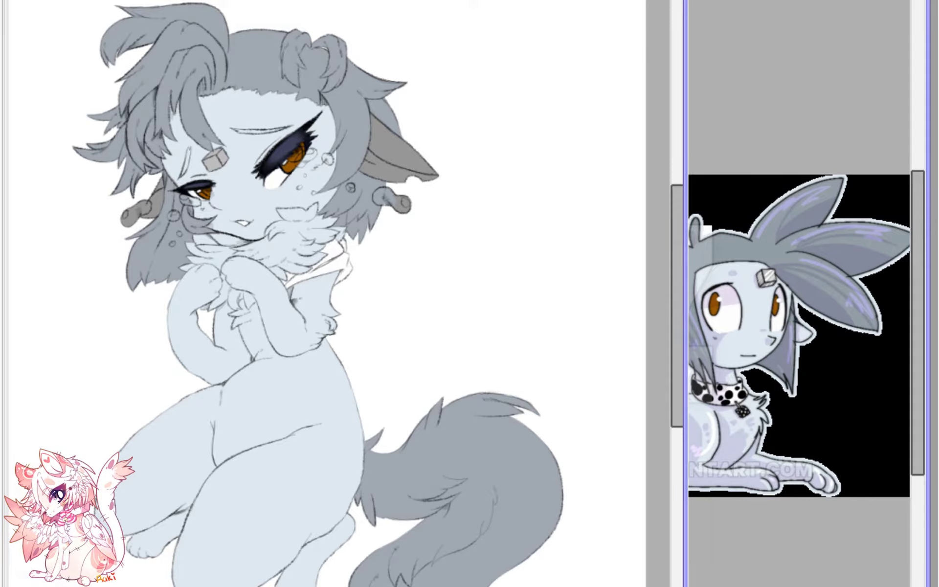
pyautogui.click(488, 147)
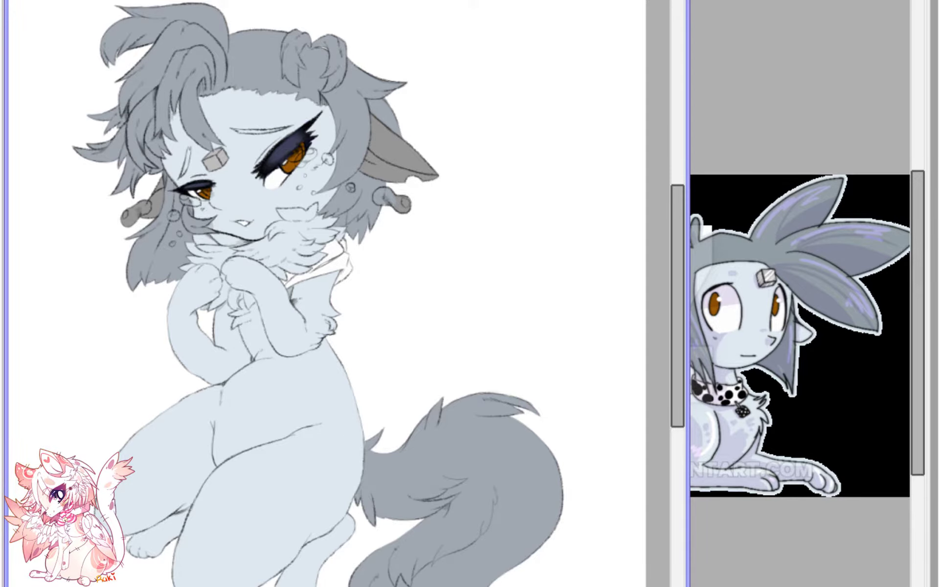
# - Paint the lower part of the larger ear pale blue up to the hair edge and the notch
pyautogui.scroll(8, 421, 268)
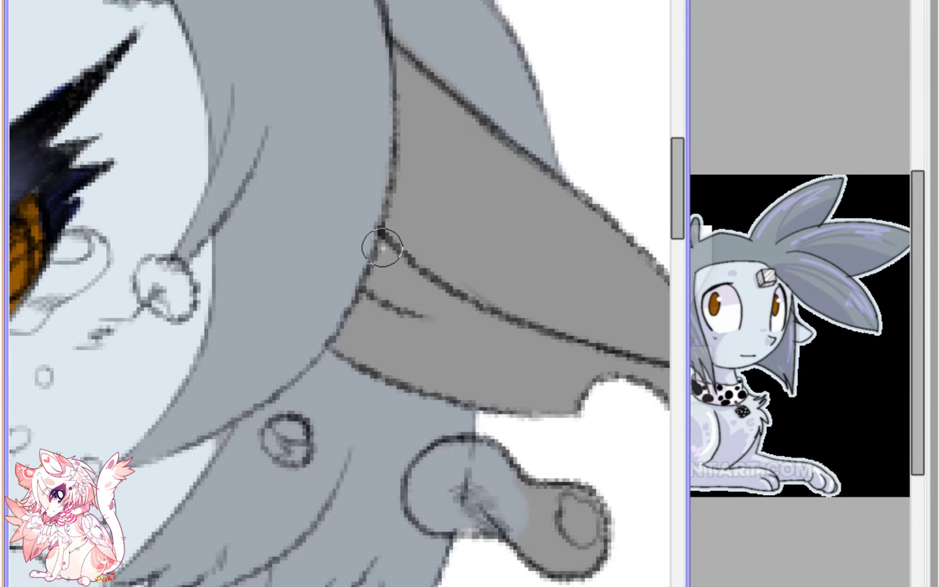
pyautogui.moveTo(382, 247)
pyautogui.mouseDown()
pyautogui.moveTo(372, 292)
pyautogui.moveTo(380, 263)
pyautogui.moveTo(334, 343)
pyautogui.moveTo(418, 378)
pyautogui.mouseUp()
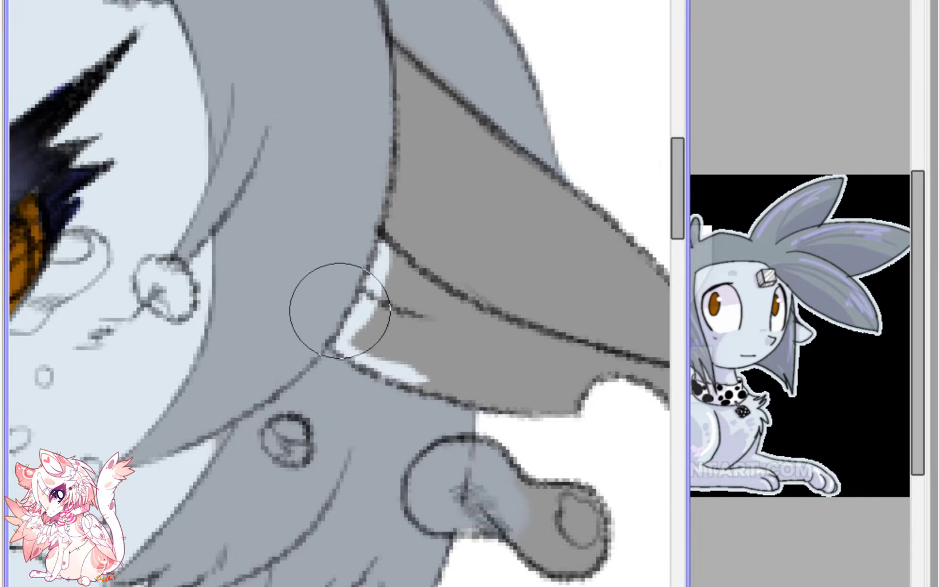
pyautogui.moveTo(436, 339)
pyautogui.mouseDown()
pyautogui.moveTo(357, 335)
pyautogui.moveTo(461, 377)
pyautogui.moveTo(374, 278)
pyautogui.moveTo(489, 355)
pyautogui.moveTo(457, 324)
pyautogui.moveTo(492, 340)
pyautogui.moveTo(570, 342)
pyautogui.mouseUp()
pyautogui.moveTo(599, 375)
pyautogui.mouseDown()
pyautogui.moveTo(481, 318)
pyautogui.moveTo(413, 310)
pyautogui.moveTo(390, 293)
pyautogui.moveTo(528, 337)
pyautogui.moveTo(380, 311)
pyautogui.mouseUp()
pyautogui.scroll(-5, 398, 346)
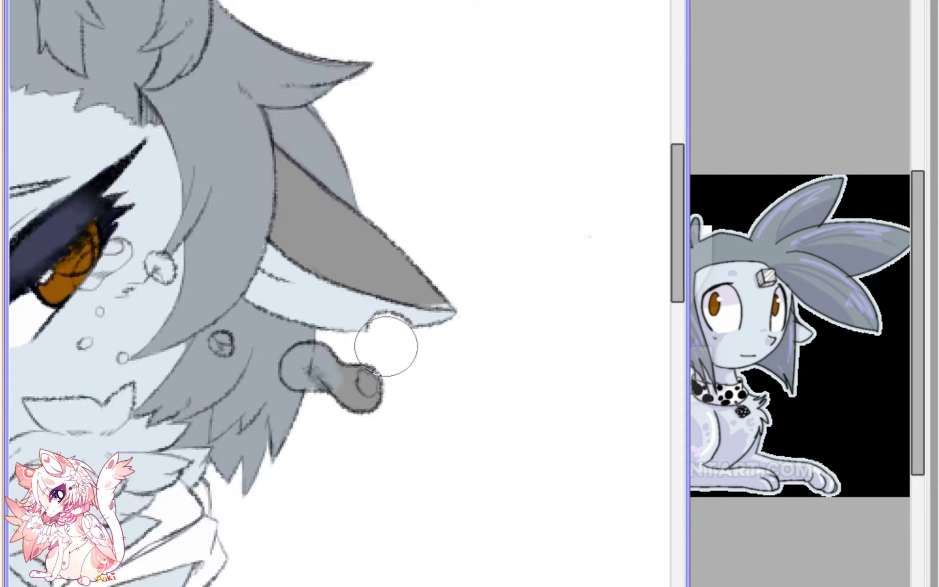
# - Paint the lower part of the smaller ear pale blue and tidy its border against the side hair
pyautogui.scroll(5, 320, 269)
pyautogui.moveTo(44, 318)
pyautogui.mouseDown()
pyautogui.moveTo(337, 270)
pyautogui.moveTo(325, 262)
pyautogui.moveTo(287, 310)
pyautogui.moveTo(294, 294)
pyautogui.moveTo(268, 302)
pyautogui.moveTo(361, 193)
pyautogui.moveTo(274, 258)
pyautogui.moveTo(314, 216)
pyautogui.moveTo(336, 242)
pyautogui.moveTo(323, 286)
pyautogui.mouseUp()
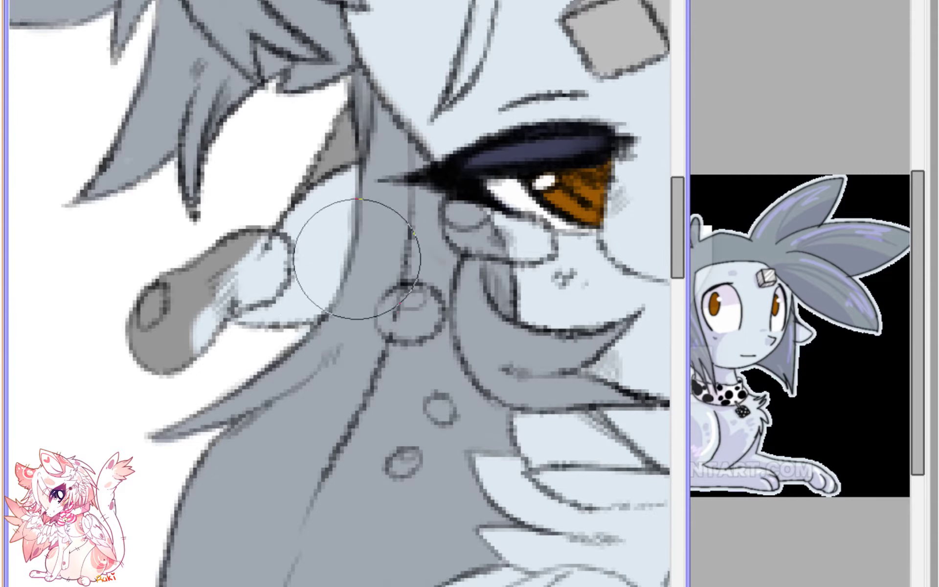
pyautogui.keyDown('ctrl'); pyautogui.keyDown('shift'); pyautogui.click(198, 371); pyautogui.keyUp('shift'); pyautogui.keyUp('ctrl')
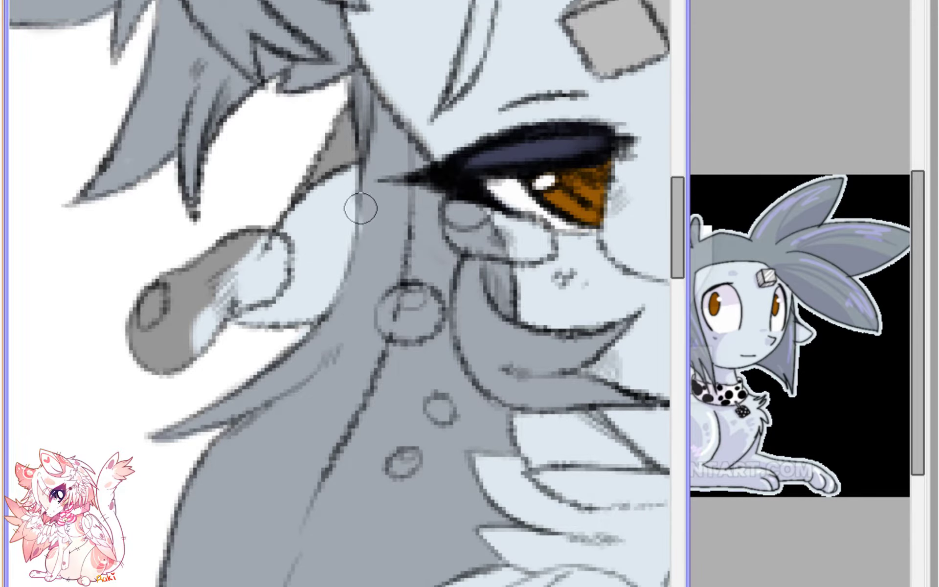
pyautogui.moveTo(351, 277); pyautogui.dragTo(317, 321)
pyautogui.scroll(-1, 307, 334)
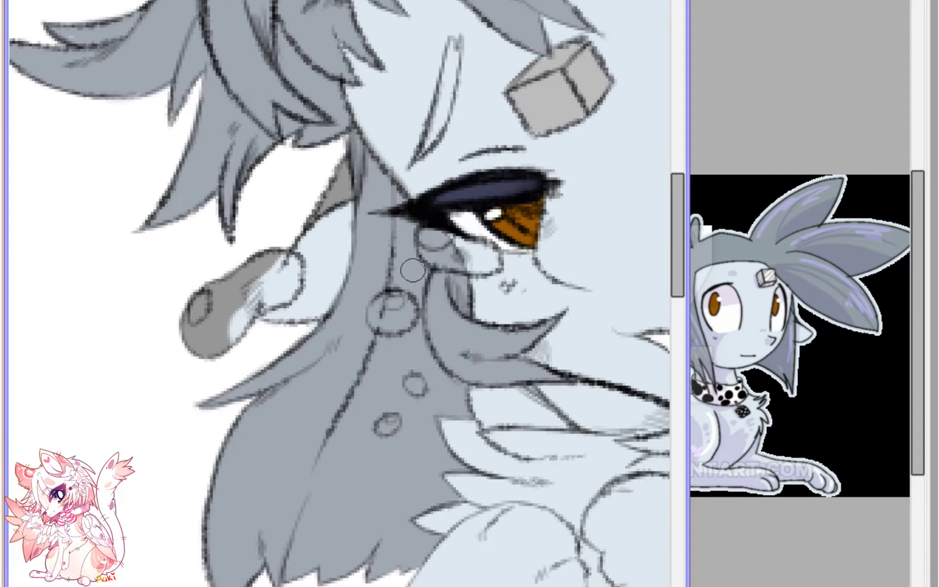
# - Fill both eyebrows with the blue-grey hair colour
pyautogui.moveTo(404, 275); pyautogui.dragTo(308, 405)
pyautogui.scroll(2, 331, 265)
pyautogui.moveTo(266, 322)
pyautogui.mouseDown()
pyautogui.moveTo(254, 339)
pyautogui.moveTo(294, 265)
pyautogui.moveTo(281, 299)
pyautogui.moveTo(308, 158)
pyautogui.moveTo(300, 233)
pyautogui.moveTo(309, 177)
pyautogui.moveTo(291, 234)
pyautogui.moveTo(304, 175)
pyautogui.mouseUp()
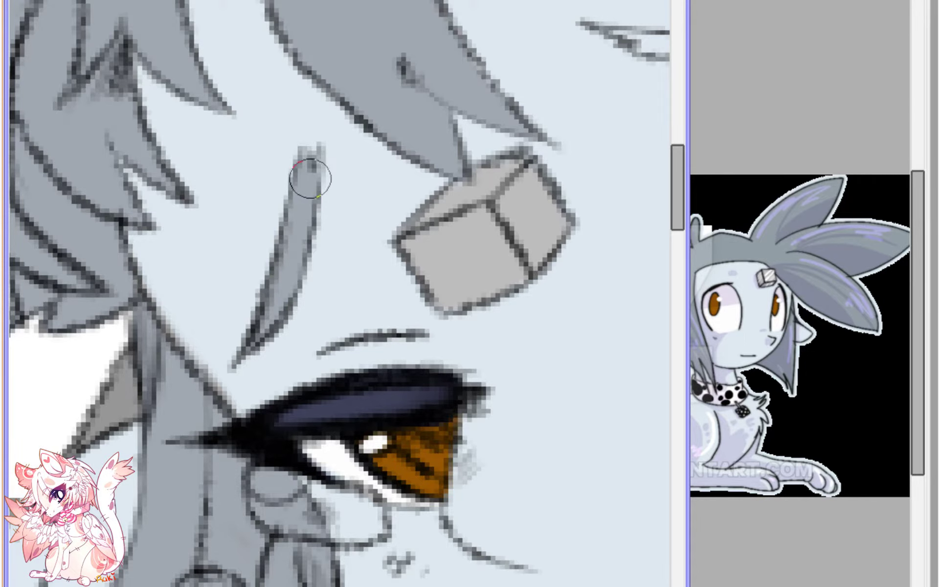
pyautogui.scroll(-5, 287, 209)
pyautogui.press('h')
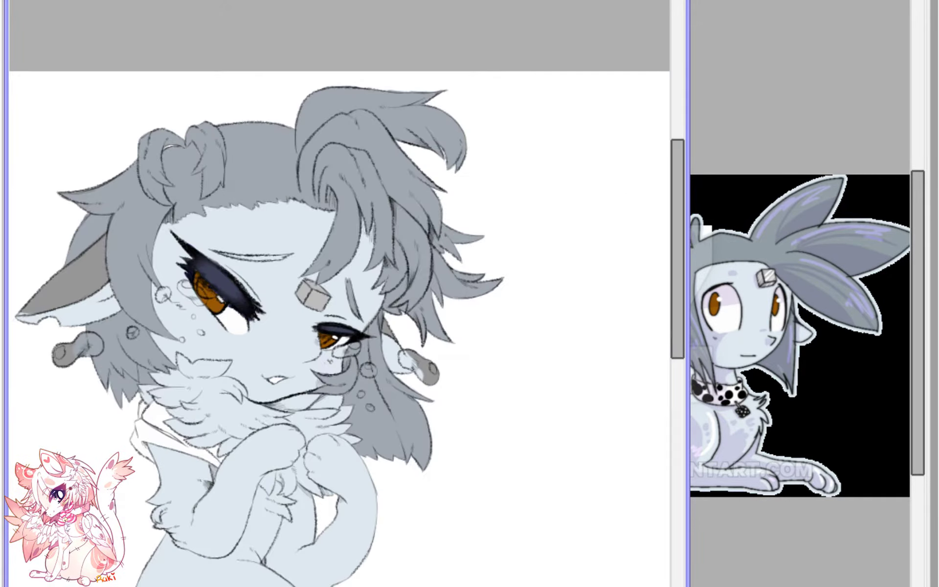
pyautogui.moveTo(333, 175); pyautogui.dragTo(465, 182)
pyautogui.scroll(4, 465, 182)
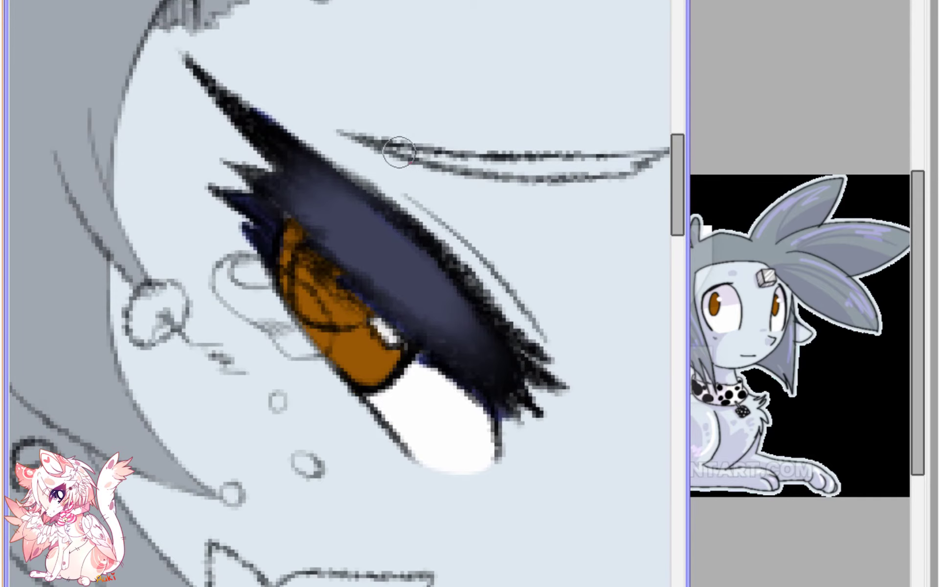
pyautogui.moveTo(398, 152)
pyautogui.mouseDown()
pyautogui.moveTo(618, 162)
pyautogui.moveTo(589, 163)
pyautogui.mouseUp()
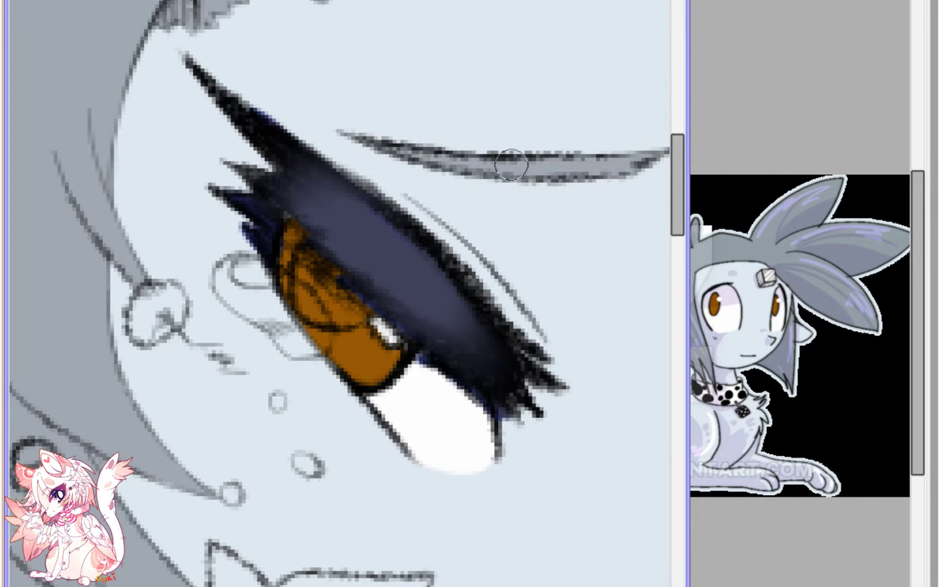
pyautogui.scroll(-6, 608, 166)
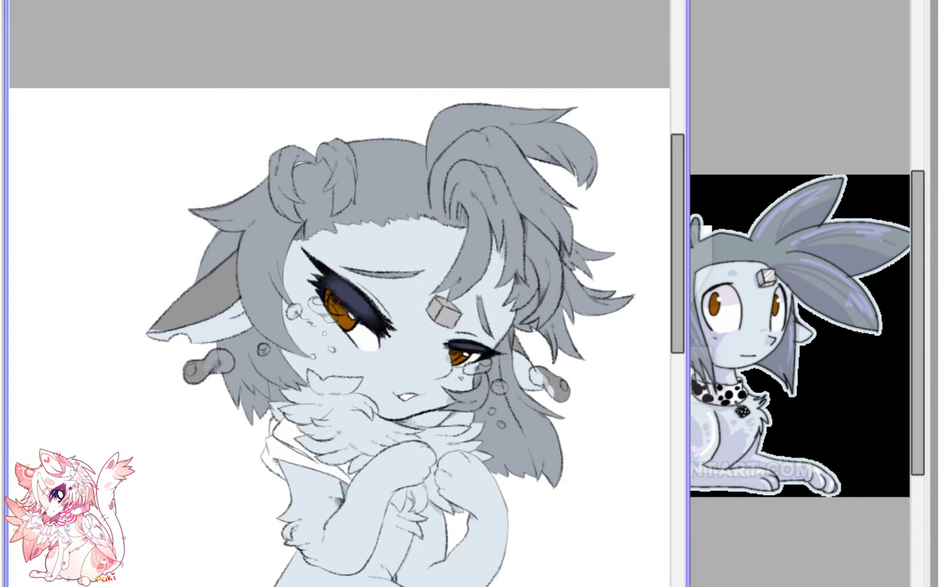
# - Bring the reference character's ear into view and paint the inside of the smaller ear dark slate blue to match
pyautogui.press('h')
pyautogui.moveTo(302, 341); pyautogui.dragTo(361, 304)
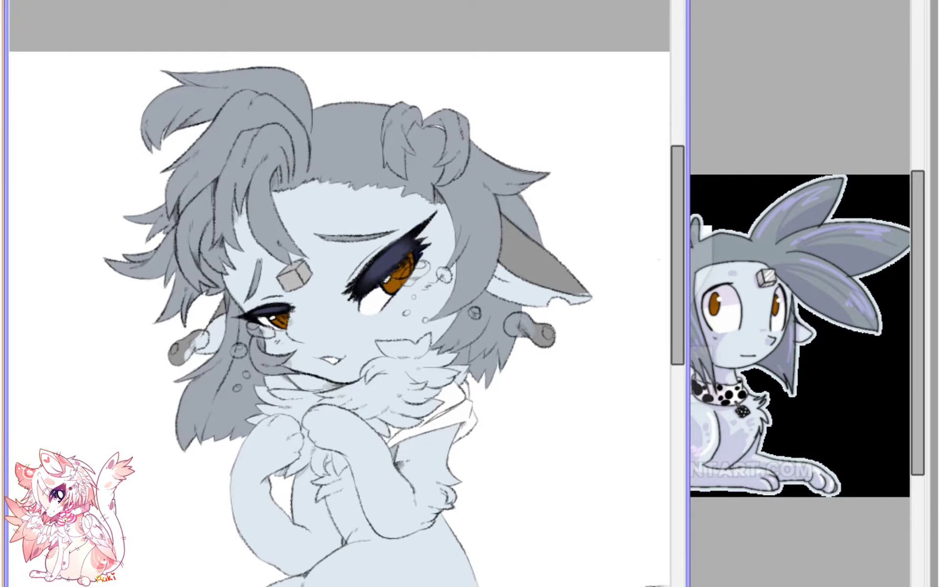
pyautogui.click(759, 341)
pyautogui.moveTo(759, 341); pyautogui.dragTo(850, 360)
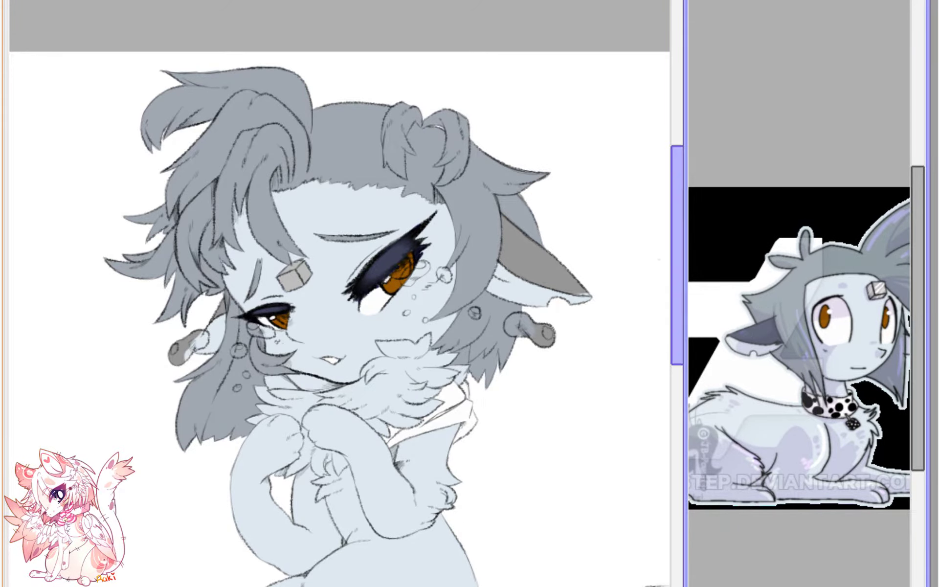
pyautogui.click(587, 235)
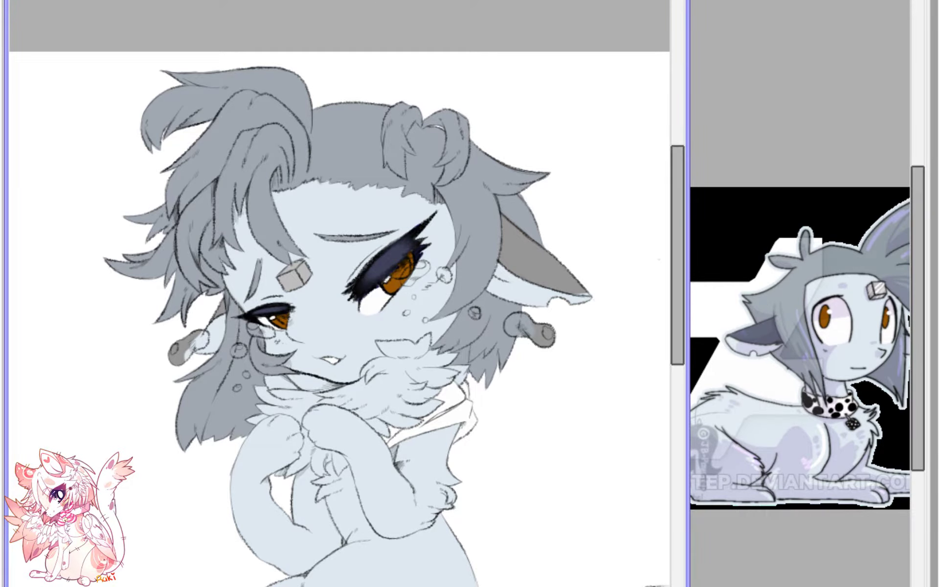
pyautogui.scroll(6, 333, 318)
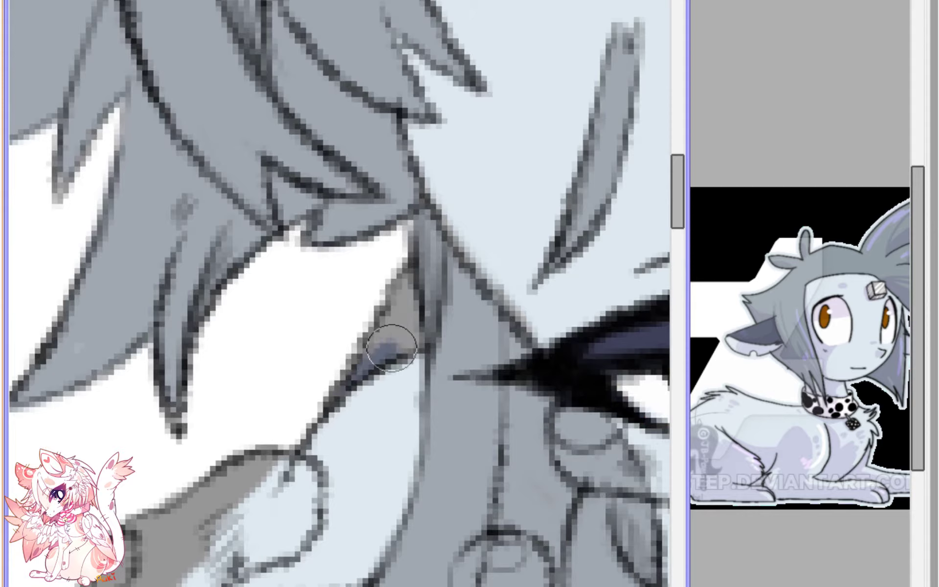
pyautogui.moveTo(391, 346)
pyautogui.mouseDown()
pyautogui.moveTo(337, 376)
pyautogui.moveTo(405, 333)
pyautogui.moveTo(415, 275)
pyautogui.moveTo(404, 274)
pyautogui.moveTo(400, 307)
pyautogui.moveTo(414, 311)
pyautogui.moveTo(416, 328)
pyautogui.moveTo(383, 343)
pyautogui.mouseUp()
pyautogui.scroll(-6, 407, 276)
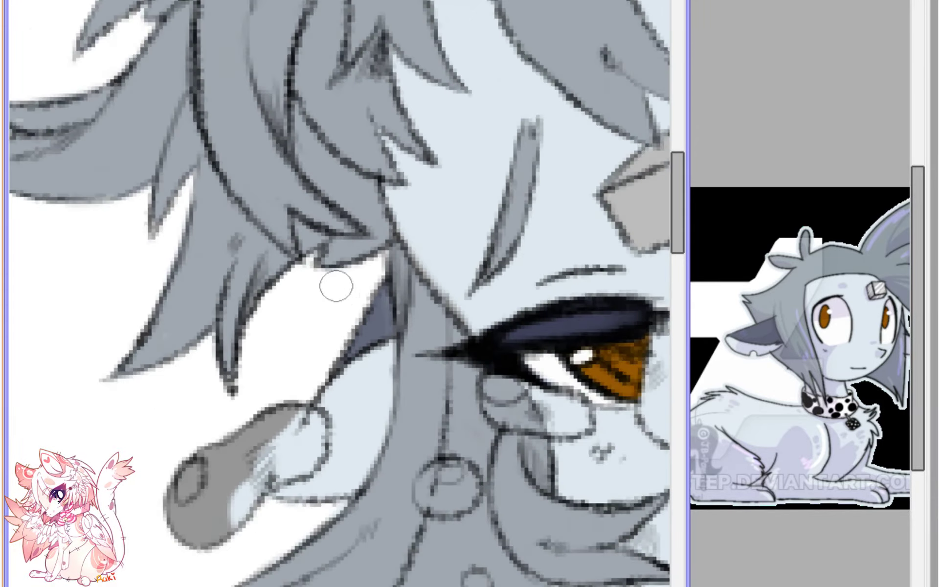
# - Fill the inside of the larger ear with the same dark slate blue, from its tip up to the hair
pyautogui.press('h')
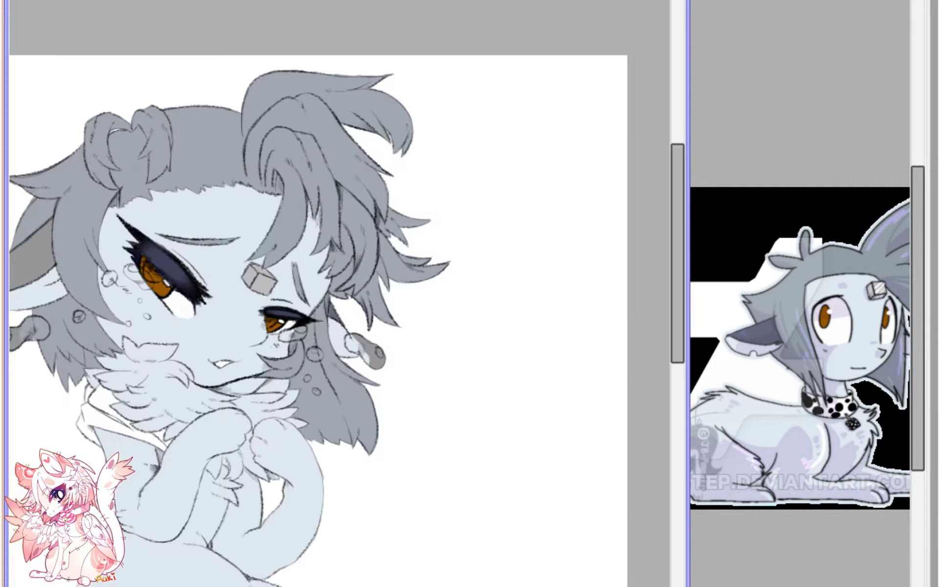
pyautogui.scroll(6, 150, 327)
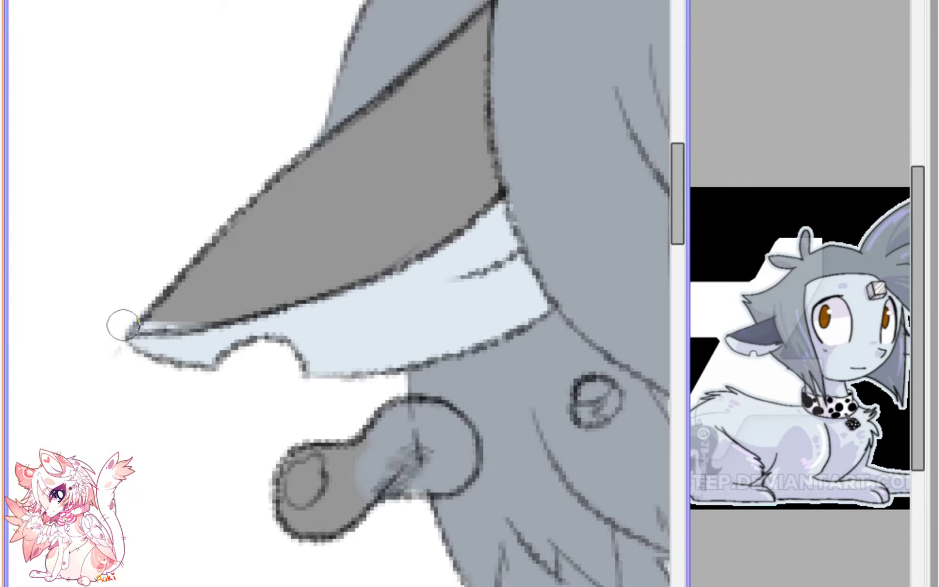
pyautogui.moveTo(123, 325)
pyautogui.mouseDown()
pyautogui.moveTo(168, 315)
pyautogui.moveTo(151, 329)
pyautogui.moveTo(171, 327)
pyautogui.moveTo(291, 299)
pyautogui.moveTo(230, 327)
pyautogui.mouseUp()
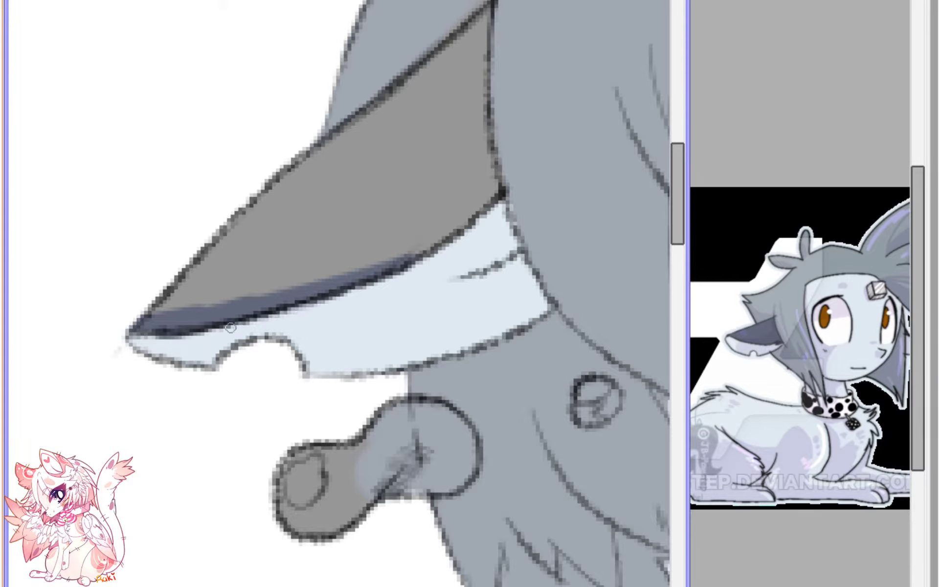
pyautogui.moveTo(331, 282)
pyautogui.mouseDown()
pyautogui.moveTo(398, 254)
pyautogui.moveTo(507, 176)
pyautogui.moveTo(449, 273)
pyautogui.mouseUp()
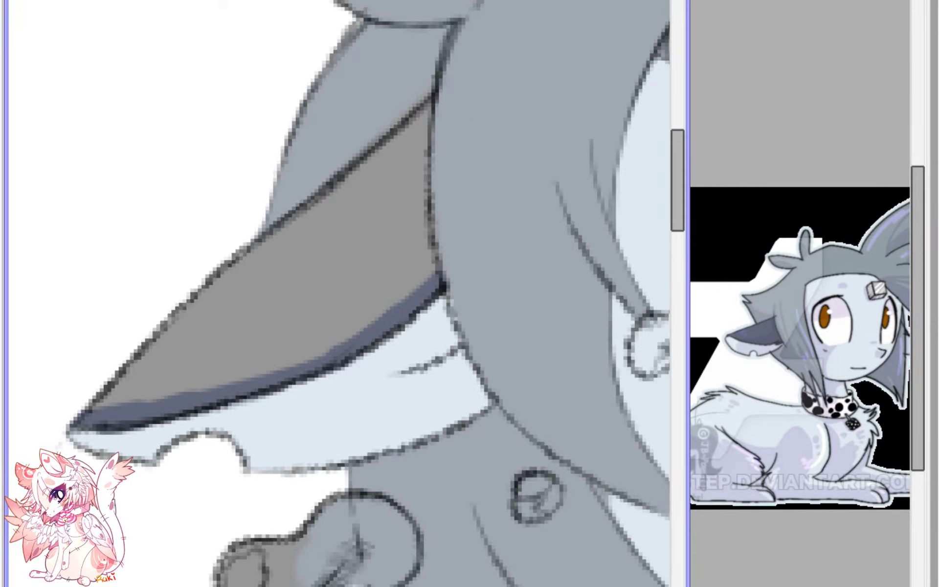
pyautogui.moveTo(73, 425)
pyautogui.mouseDown()
pyautogui.moveTo(88, 394)
pyautogui.moveTo(266, 340)
pyautogui.moveTo(423, 262)
pyautogui.moveTo(335, 312)
pyautogui.moveTo(470, 171)
pyautogui.moveTo(442, 146)
pyautogui.moveTo(236, 266)
pyautogui.moveTo(159, 312)
pyautogui.moveTo(111, 383)
pyautogui.moveTo(264, 245)
pyautogui.moveTo(199, 299)
pyautogui.mouseUp()
pyautogui.scroll(-3, 199, 300)
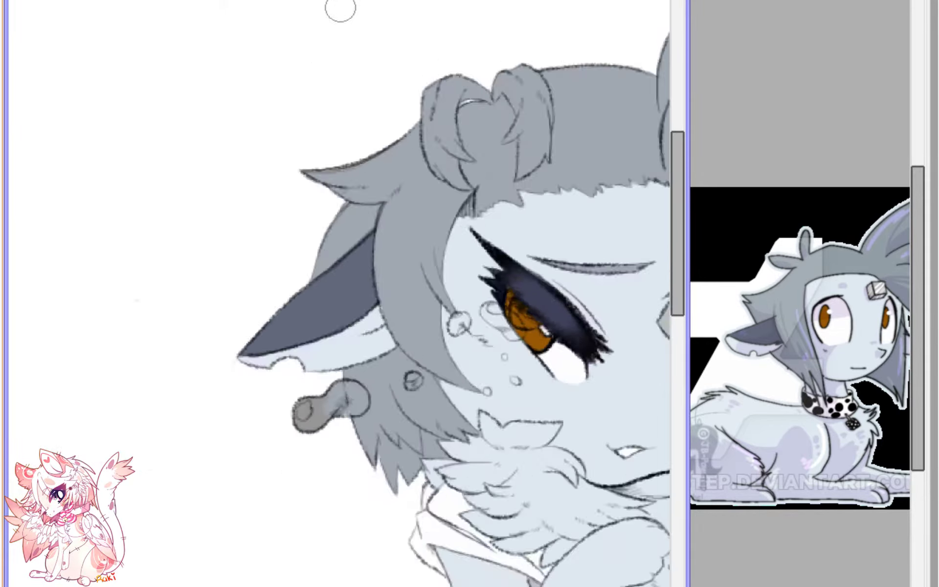
pyautogui.scroll(-2, 342, 11)
pyautogui.press('h')
pyautogui.moveTo(213, 321); pyautogui.dragTo(466, 266)
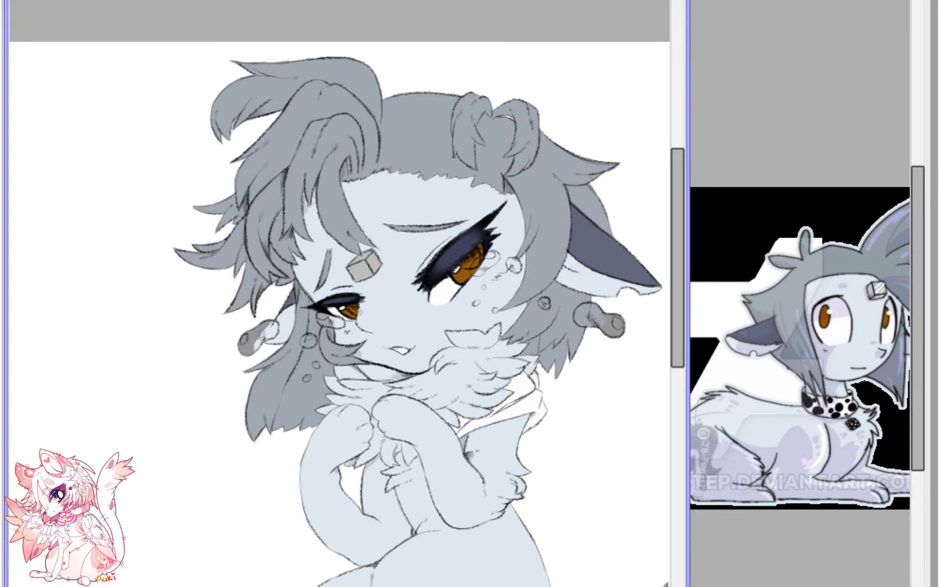
pyautogui.hotkey('ctrl', 'z')
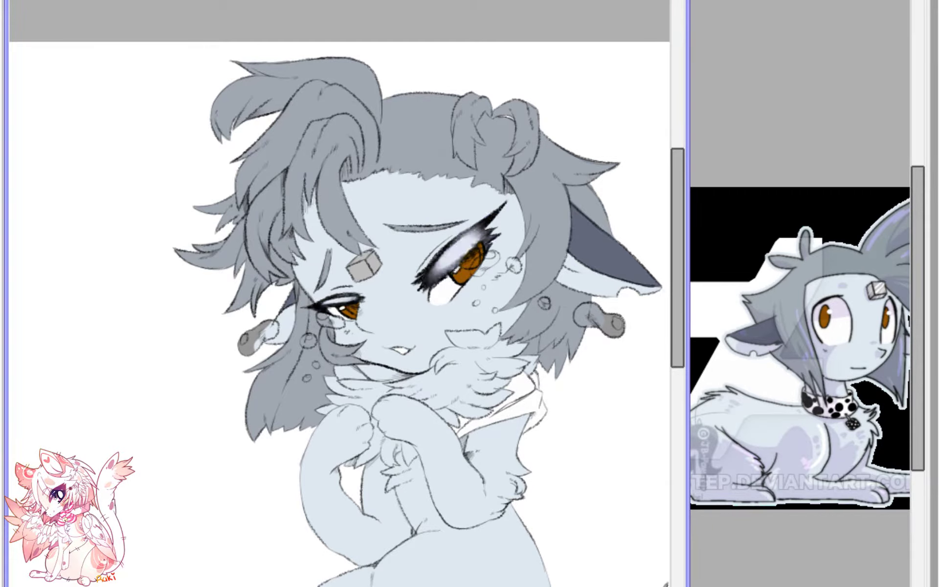
pyautogui.hotkey('ctrl', 'y')
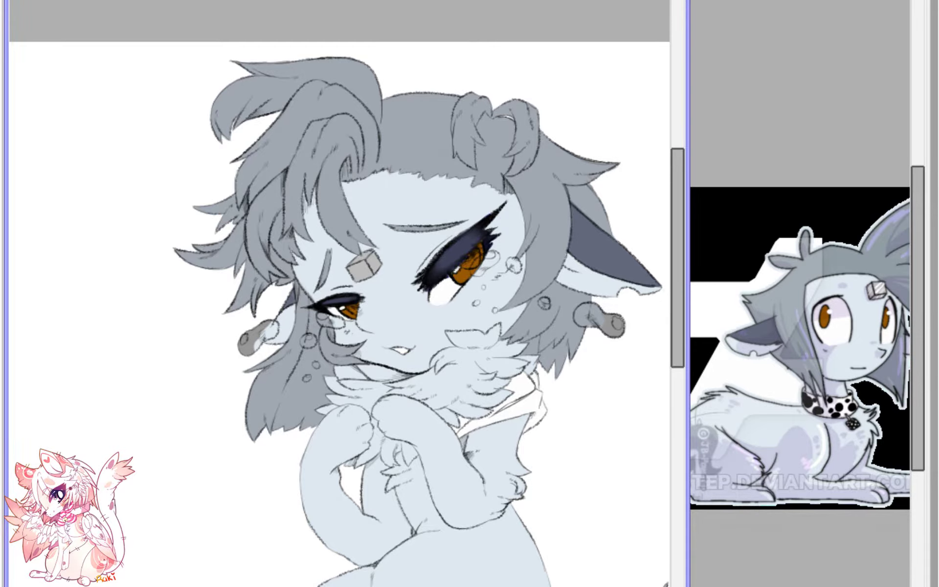
pyautogui.scroll(6, 247, 340)
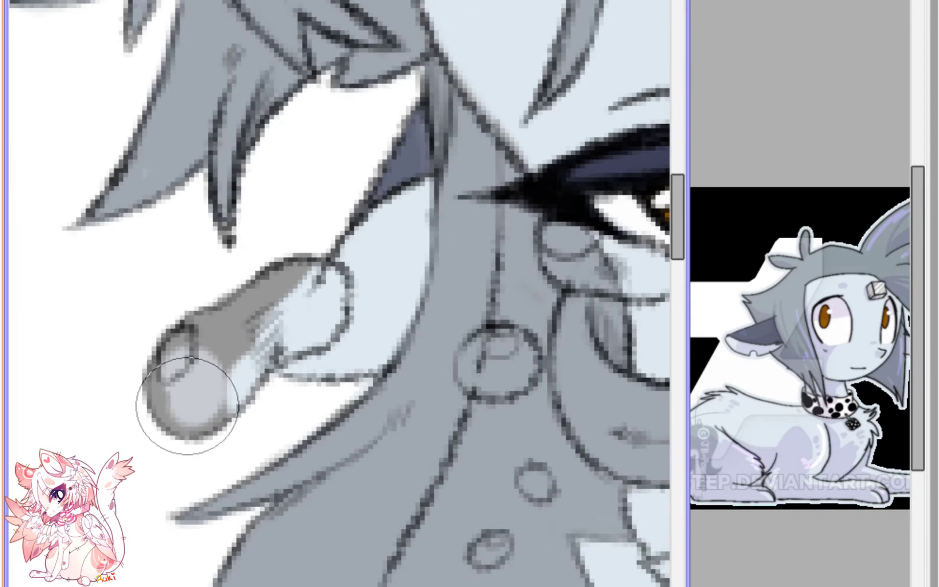
pyautogui.moveTo(188, 405)
pyautogui.mouseDown()
pyautogui.moveTo(207, 375)
pyautogui.moveTo(197, 363)
pyautogui.moveTo(180, 411)
pyautogui.moveTo(218, 392)
pyautogui.moveTo(221, 354)
pyautogui.moveTo(209, 337)
pyautogui.moveTo(208, 375)
pyautogui.moveTo(249, 353)
pyautogui.moveTo(231, 360)
pyautogui.moveTo(299, 291)
pyautogui.moveTo(265, 315)
pyautogui.moveTo(295, 332)
pyautogui.moveTo(312, 282)
pyautogui.moveTo(283, 316)
pyautogui.moveTo(310, 320)
pyautogui.moveTo(316, 285)
pyautogui.moveTo(318, 314)
pyautogui.moveTo(327, 309)
pyautogui.moveTo(312, 280)
pyautogui.moveTo(266, 293)
pyautogui.moveTo(179, 367)
pyautogui.moveTo(214, 334)
pyautogui.moveTo(250, 277)
pyautogui.moveTo(302, 274)
pyautogui.mouseUp()
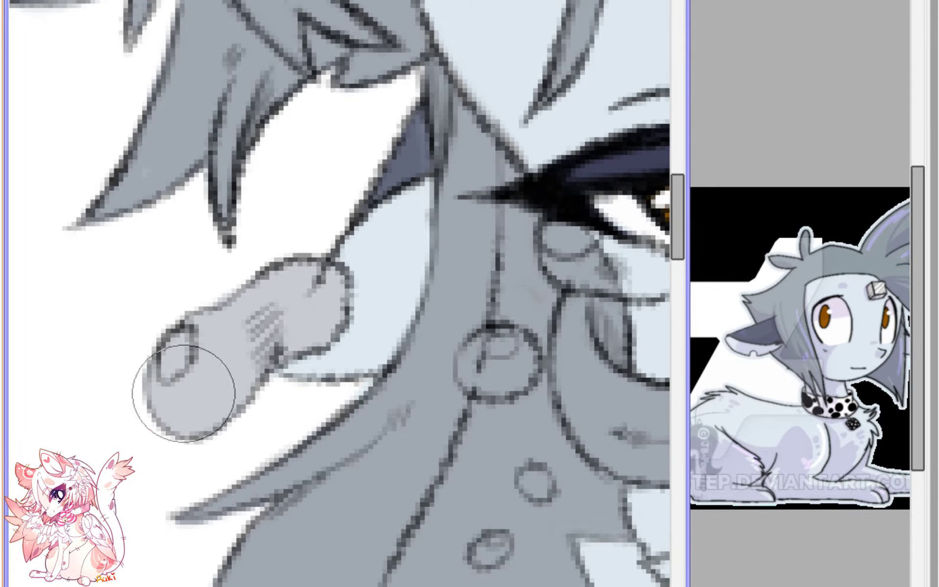
pyautogui.moveTo(486, 364)
pyautogui.mouseDown()
pyautogui.moveTo(296, 320)
pyautogui.moveTo(298, 311)
pyautogui.moveTo(300, 324)
pyautogui.moveTo(289, 308)
pyautogui.moveTo(319, 315)
pyautogui.moveTo(293, 334)
pyautogui.mouseUp()
pyautogui.moveTo(344, 430)
pyautogui.mouseDown()
pyautogui.moveTo(333, 434)
pyautogui.moveTo(352, 440)
pyautogui.mouseUp()
pyautogui.press('e')
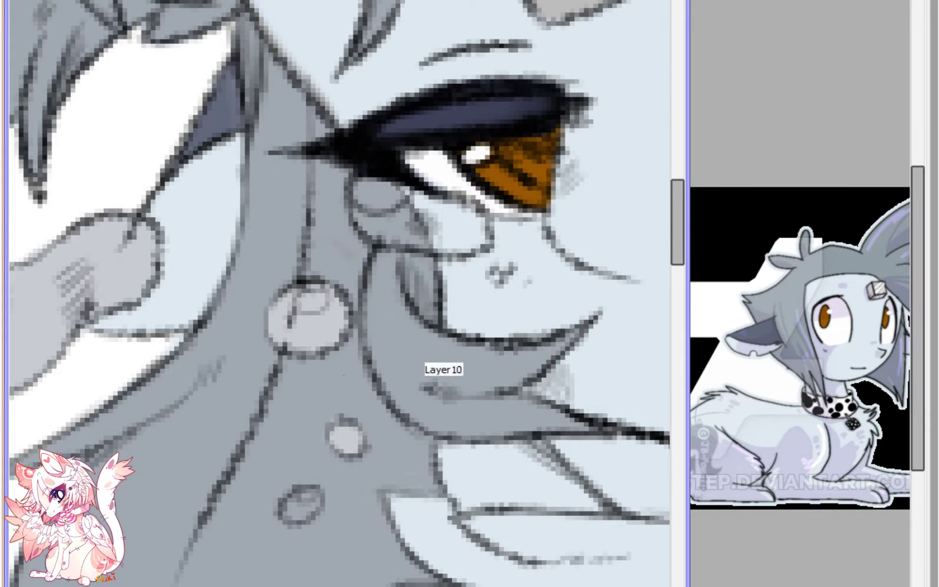
pyautogui.hotkey('ctrl', 'z')
pyautogui.hotkey('ctrl', 'z')
pyautogui.hotkey('ctrl', 'z')
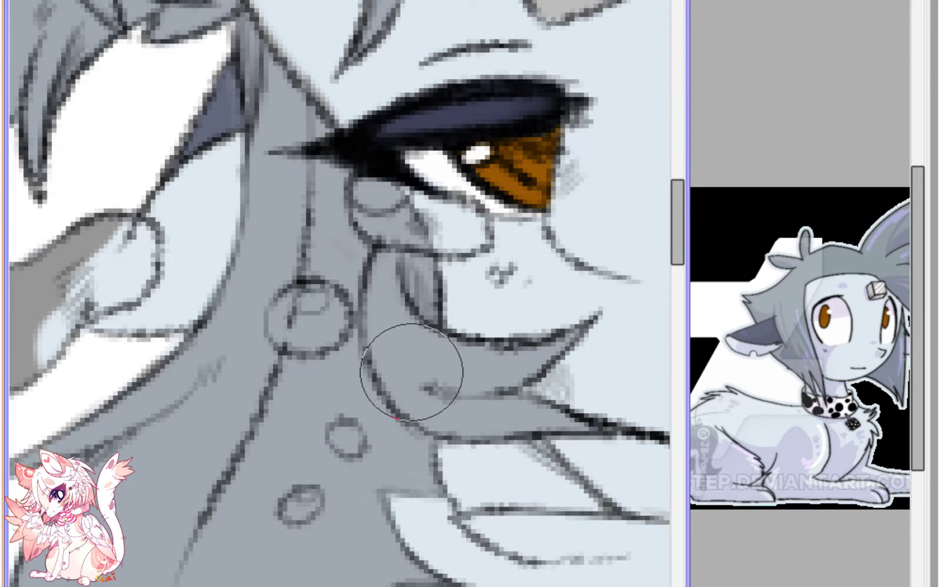
# - Paint white highlights on the smaller ear's plug, the round bead on the side lock and the teardrop below the smaller eye
pyautogui.moveTo(380, 401); pyautogui.dragTo(542, 454)
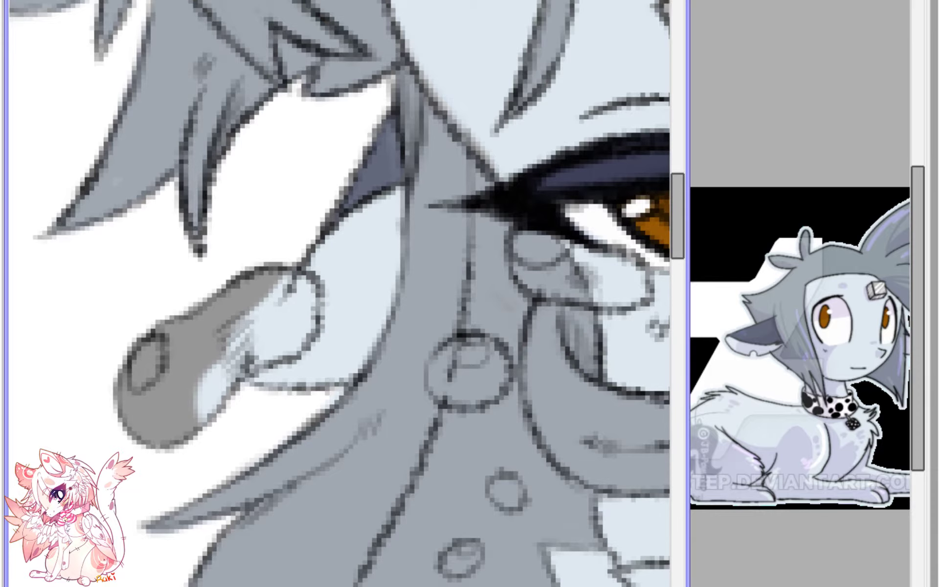
pyautogui.moveTo(142, 367)
pyautogui.mouseDown()
pyautogui.moveTo(141, 377)
pyautogui.moveTo(151, 352)
pyautogui.moveTo(144, 369)
pyautogui.mouseUp()
pyautogui.moveTo(491, 352); pyautogui.dragTo(329, 343)
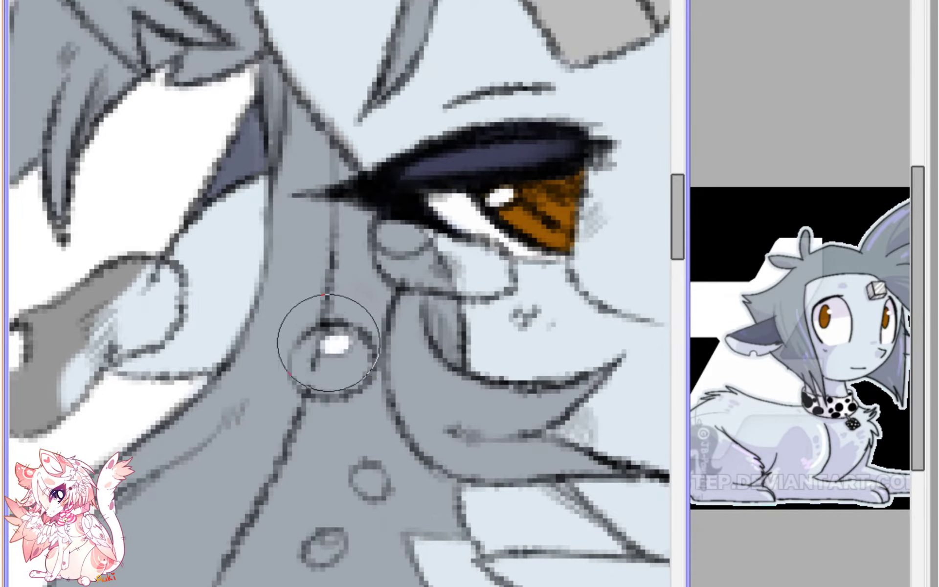
pyautogui.moveTo(398, 231); pyautogui.dragTo(405, 237)
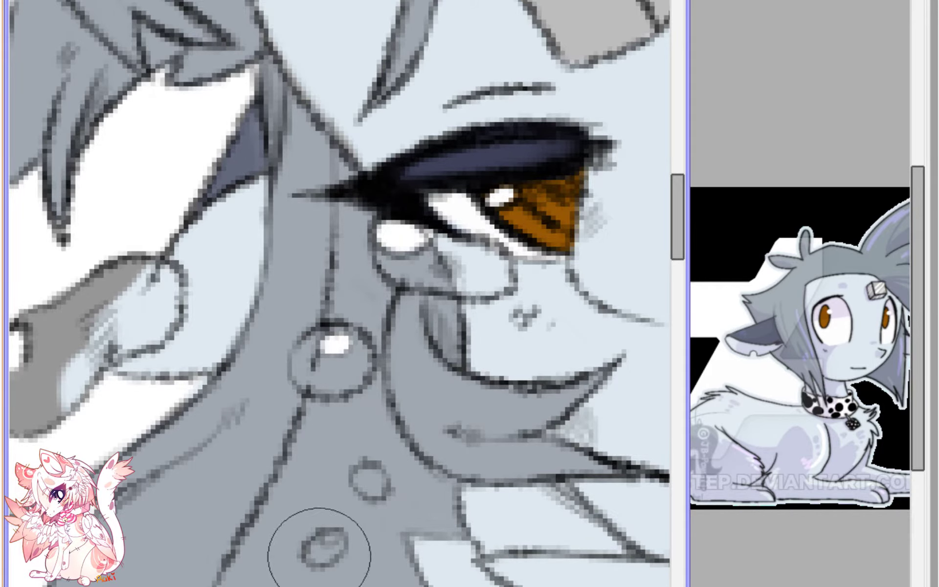
pyautogui.scroll(-4, 316, 557)
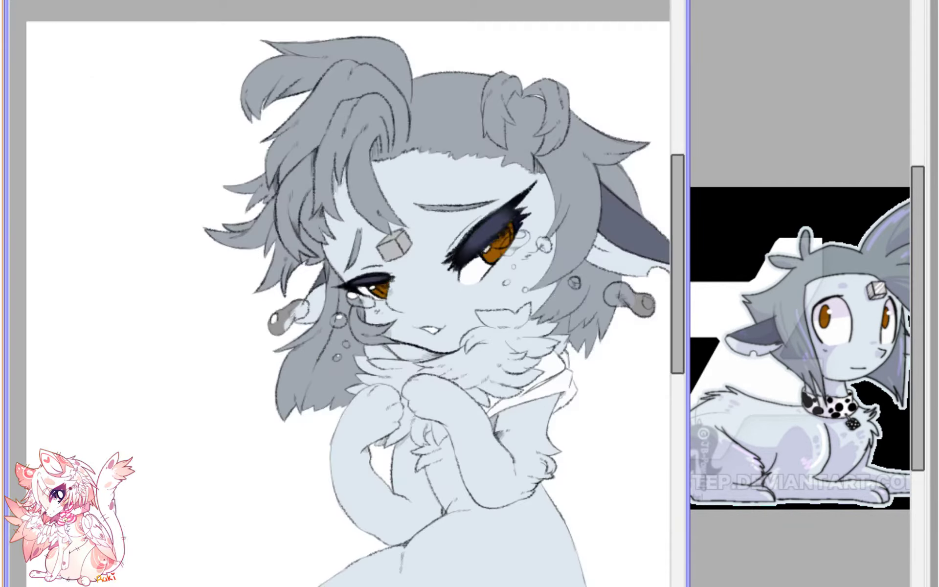
# - Paint white highlights on the teardrop beside the larger eye and on the round bead in the hair below the larger ear
pyautogui.press('h')
pyautogui.moveTo(189, 273); pyautogui.dragTo(369, 337)
pyautogui.scroll(5, 346, 377)
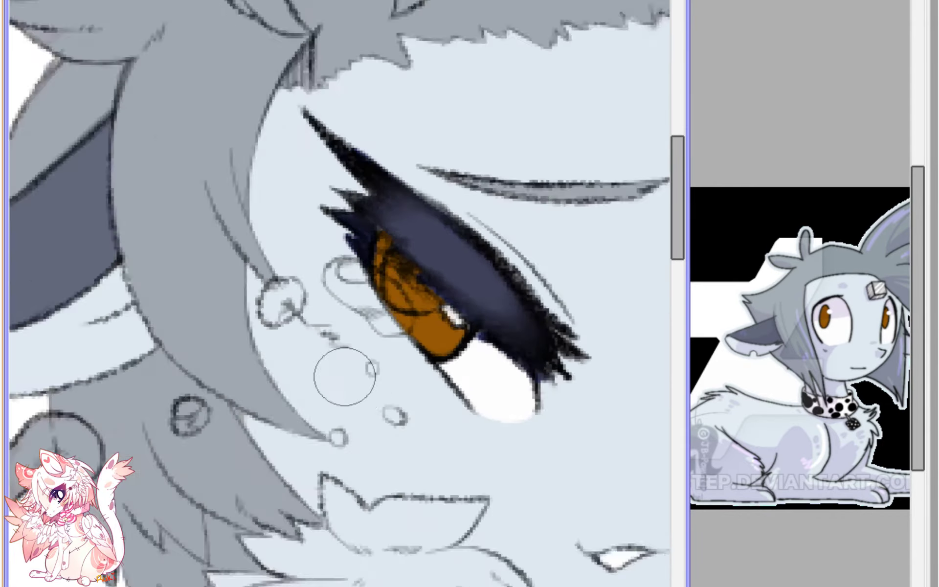
pyautogui.moveTo(351, 246); pyautogui.dragTo(372, 248)
pyautogui.moveTo(239, 322); pyautogui.dragTo(324, 279)
pyautogui.moveTo(177, 422); pyautogui.dragTo(162, 436)
pyautogui.moveTo(342, 318)
pyautogui.mouseDown()
pyautogui.moveTo(221, 257)
pyautogui.moveTo(169, 282)
pyautogui.mouseUp()
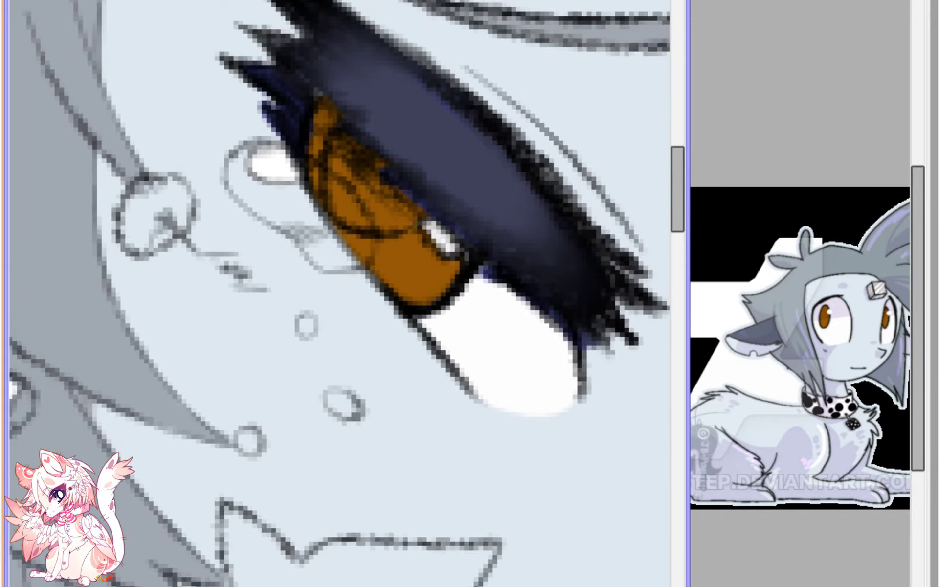
# - Paint a white highlight inside the small oval at the end of the larger ear's plug
pyautogui.press('h')
pyautogui.scroll(-5, 381, 195)
pyautogui.scroll(5, 381, 195)
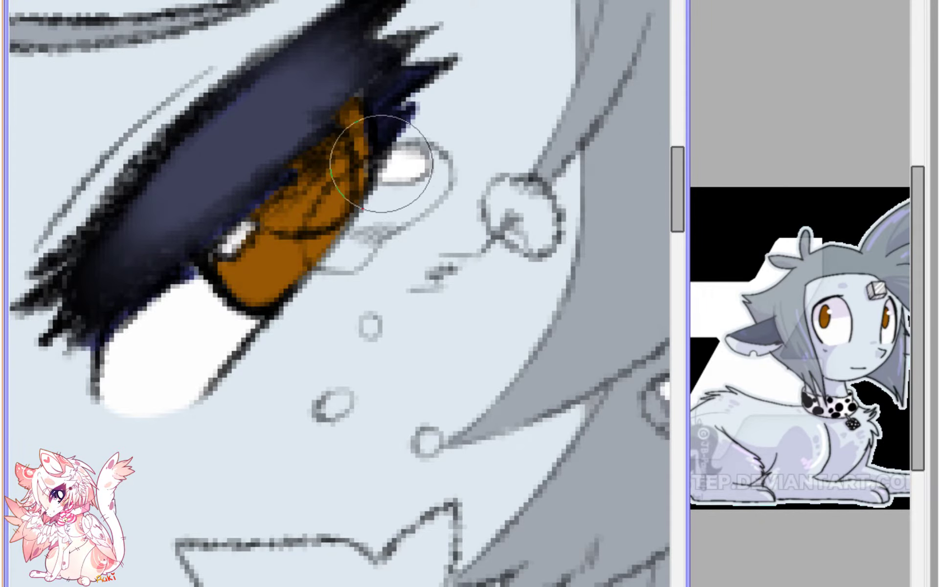
pyautogui.scroll(-2, 427, 208)
pyautogui.scroll(-2, 427, 208)
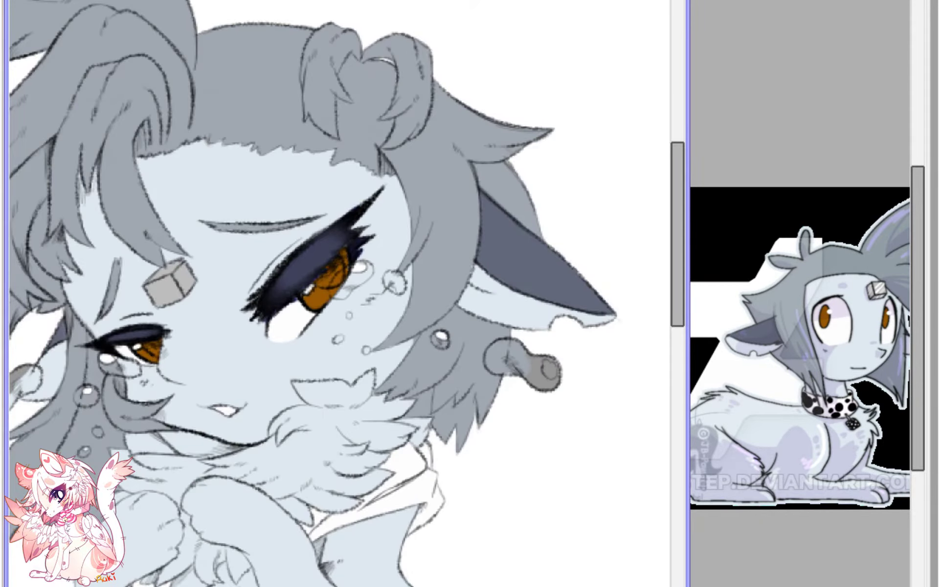
pyautogui.press('h')
pyautogui.scroll(4, 359, 334)
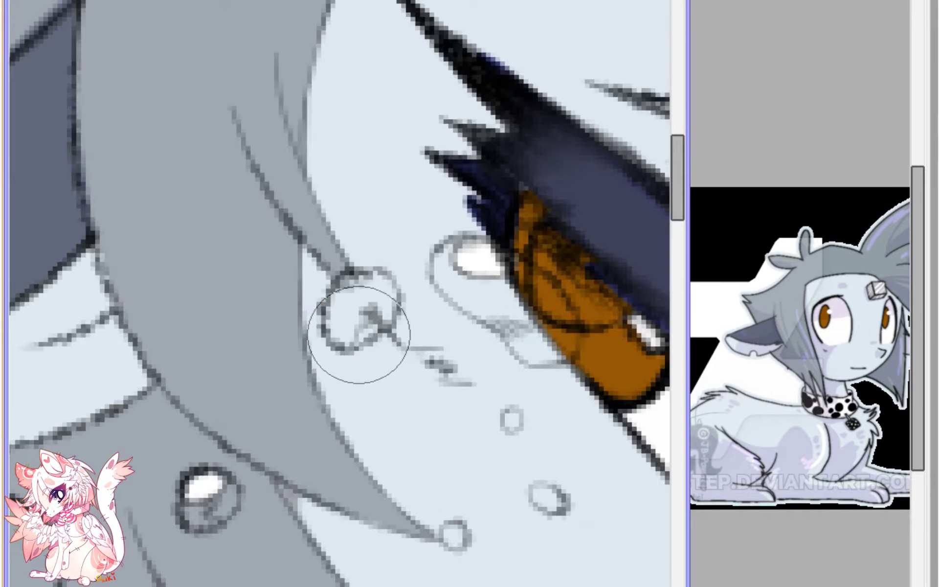
pyautogui.moveTo(363, 336); pyautogui.dragTo(795, 129)
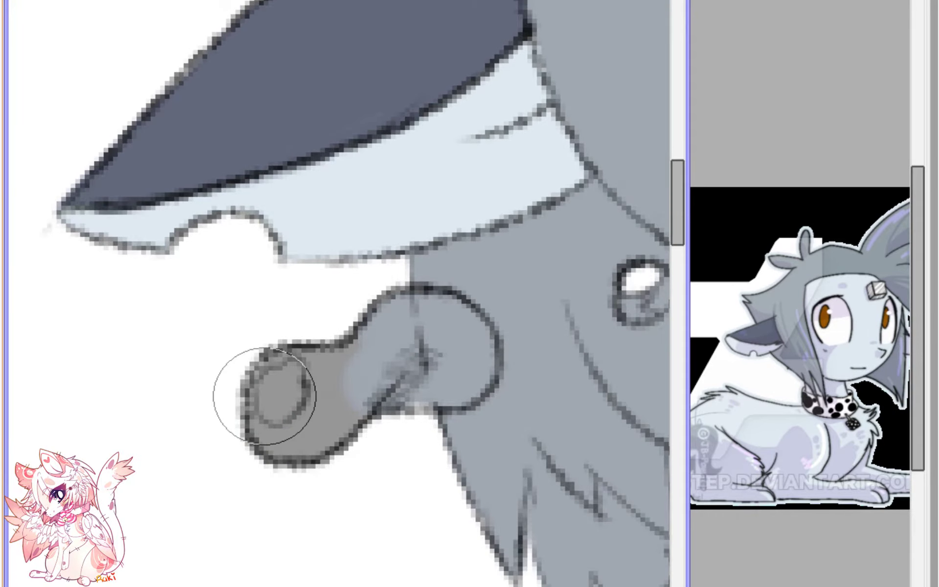
pyautogui.moveTo(265, 396); pyautogui.dragTo(286, 386)
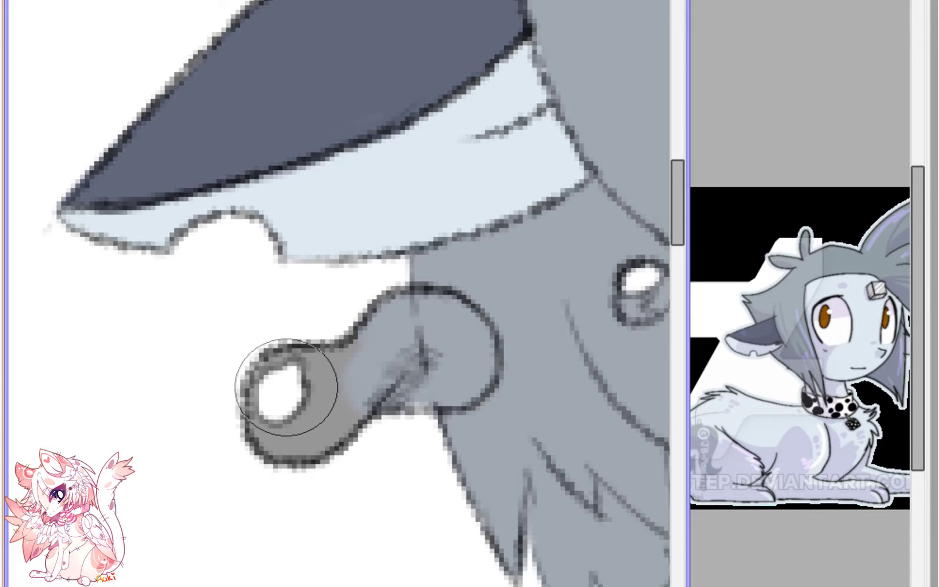
pyautogui.scroll(-4, 283, 400)
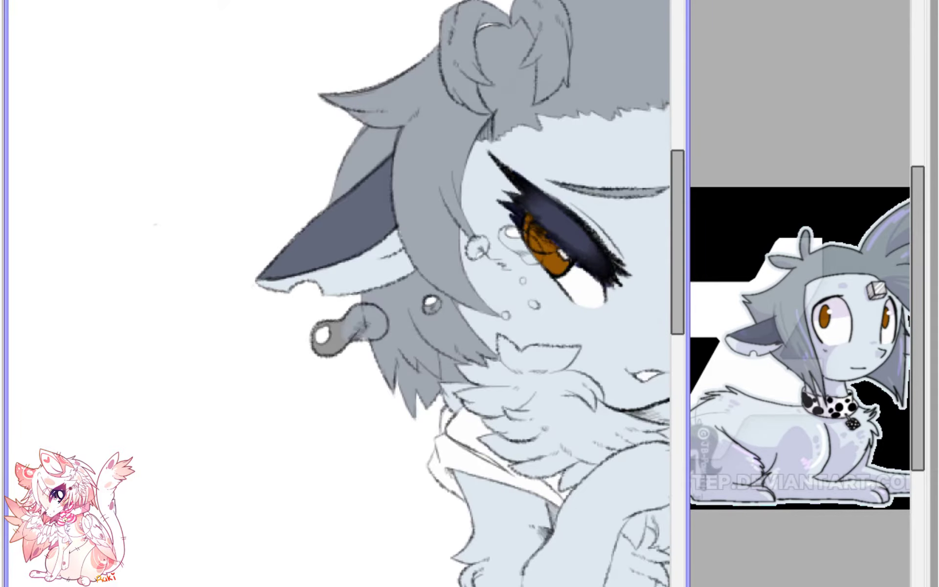
# - Add white highlights to the two small droplets under the round bead on the side lock
pyautogui.press('h')
pyautogui.moveTo(234, 318); pyautogui.dragTo(631, 312)
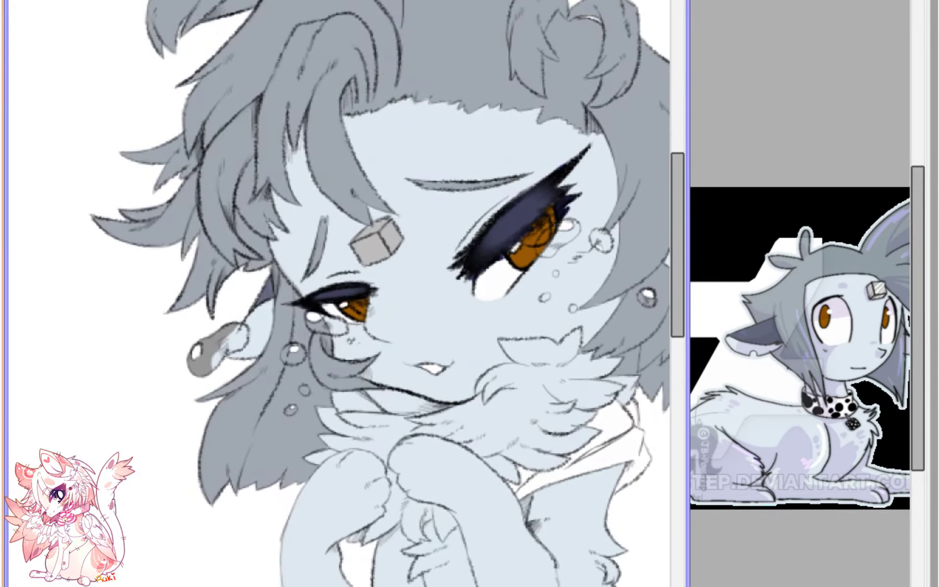
pyautogui.scroll(5, 374, 455)
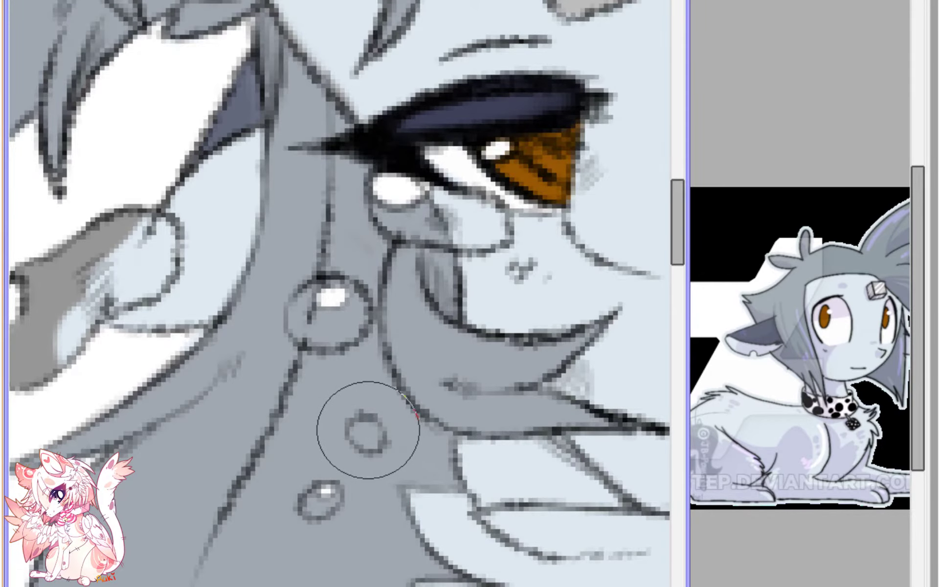
pyautogui.scroll(-5, 357, 425)
# - Start a white highlight on the bead beside the larger eye and fill out the highlight of the neighbouring teardrop
pyautogui.scroll(5, 412, 267)
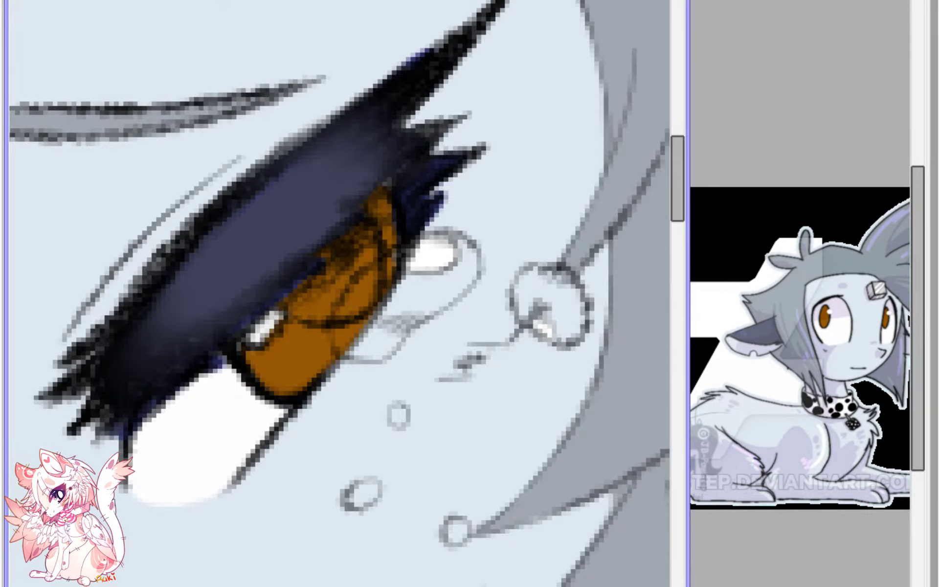
pyautogui.scroll(1, 441, 257)
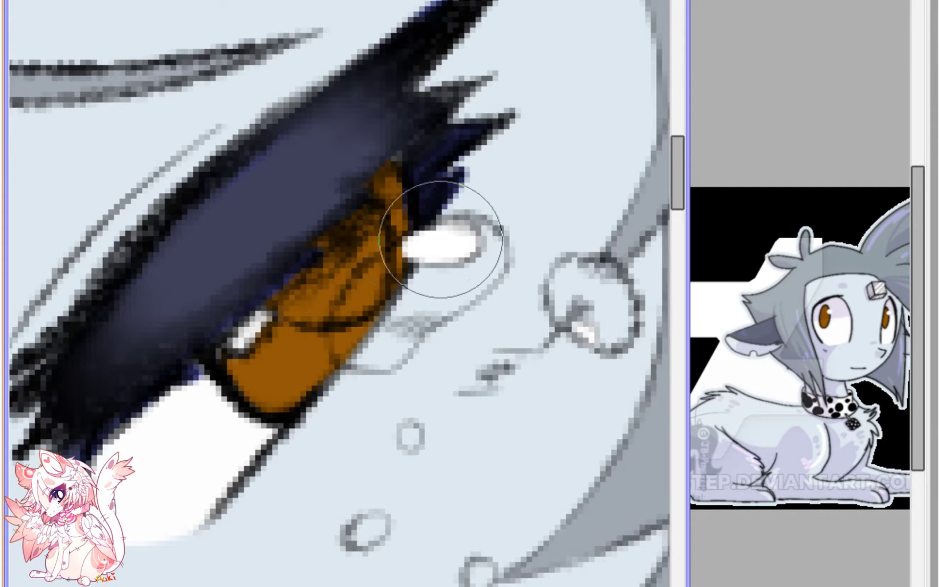
pyautogui.scroll(-6, 445, 239)
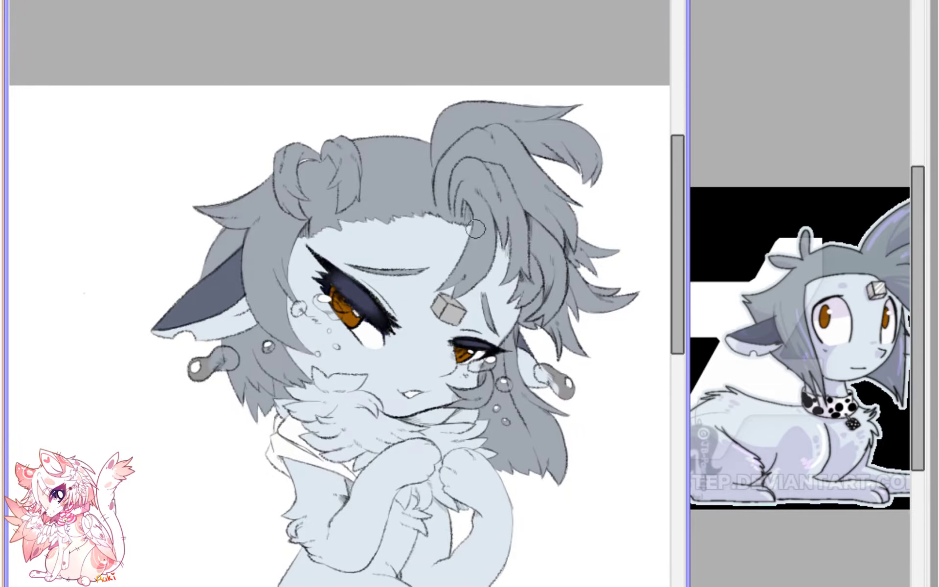
# - Try to add a second white highlight dab in the teardrop below the smaller eye
pyautogui.scroll(5, 440, 416)
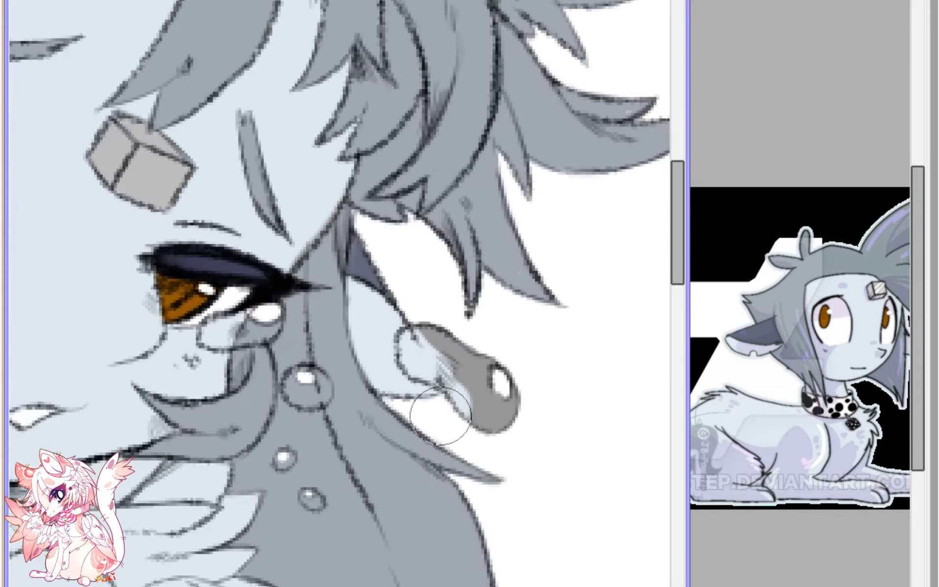
pyautogui.scroll(1, 302, 439)
pyautogui.scroll(2, 282, 342)
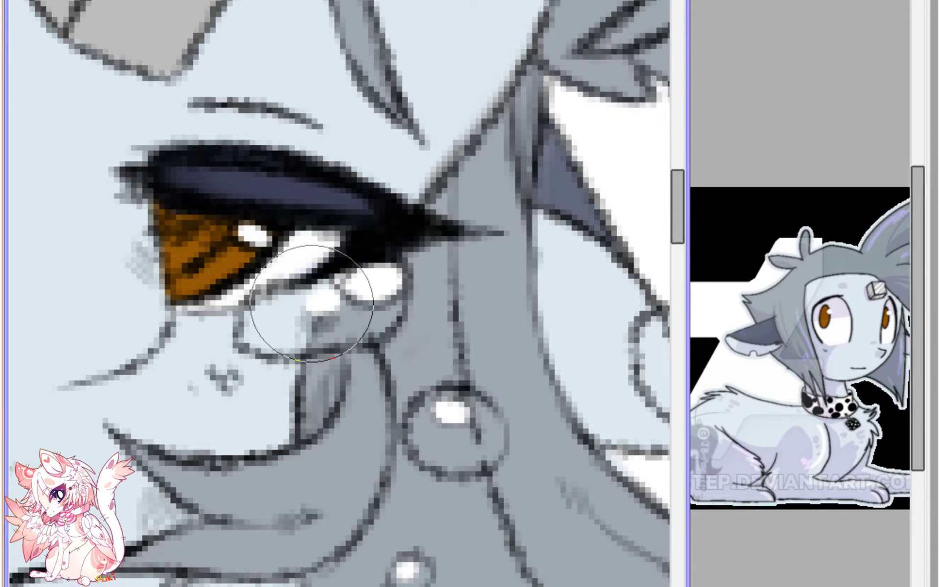
pyautogui.scroll(-7, 314, 301)
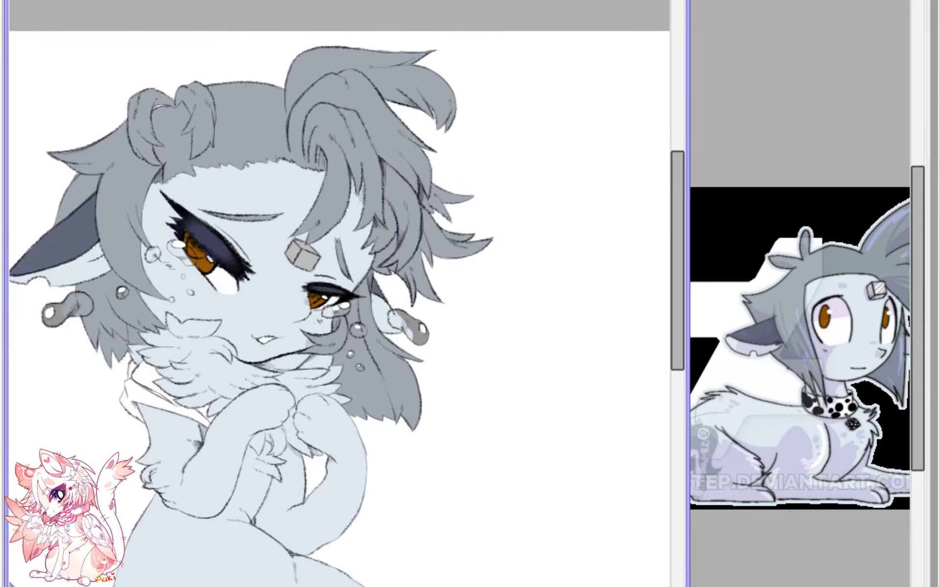
pyautogui.press('h')
pyautogui.scroll(5, 429, 53)
pyautogui.keyDown('ctrl'); pyautogui.keyDown('shift'); pyautogui.click(403, 198); pyautogui.keyUp('shift'); pyautogui.keyUp('ctrl')
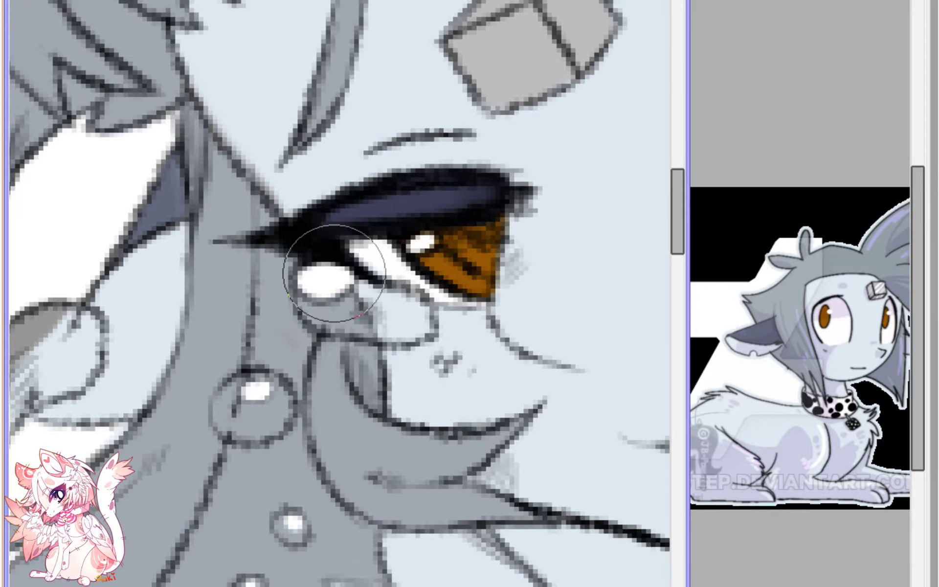
# - Shrink the brush and fill out the white highlight on the round bead beside the larger eye
pyautogui.scroll(1, 324, 273)
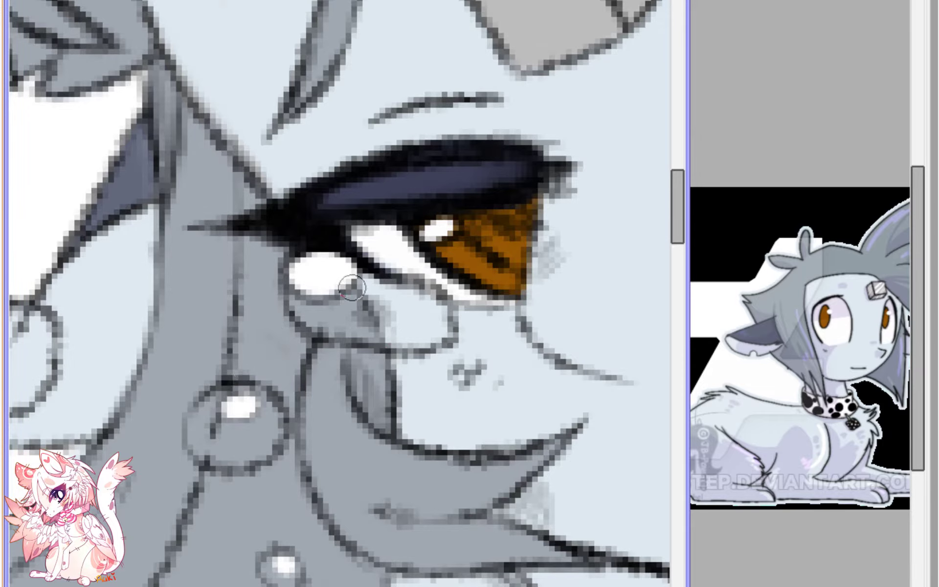
pyautogui.scroll(-5, 365, 294)
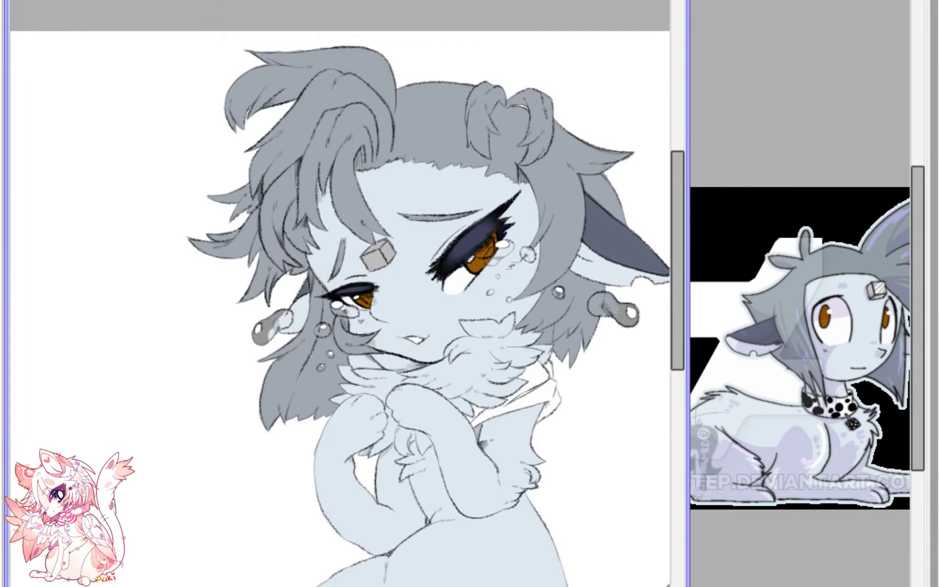
pyautogui.press('h')
pyautogui.moveTo(135, 280); pyautogui.dragTo(357, 317)
pyautogui.scroll(1, 357, 318)
pyautogui.scroll(4, 425, 346)
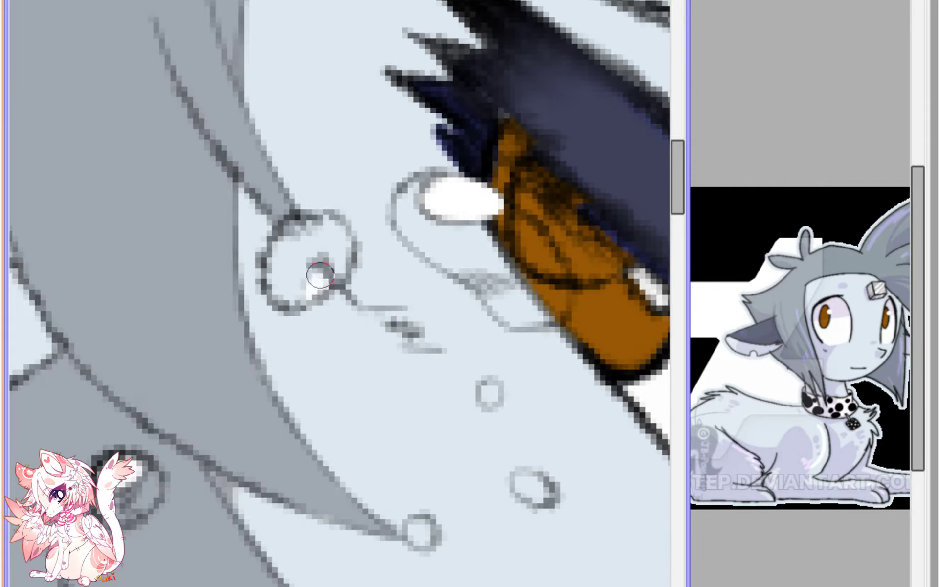
pyautogui.scroll(-4, 309, 289)
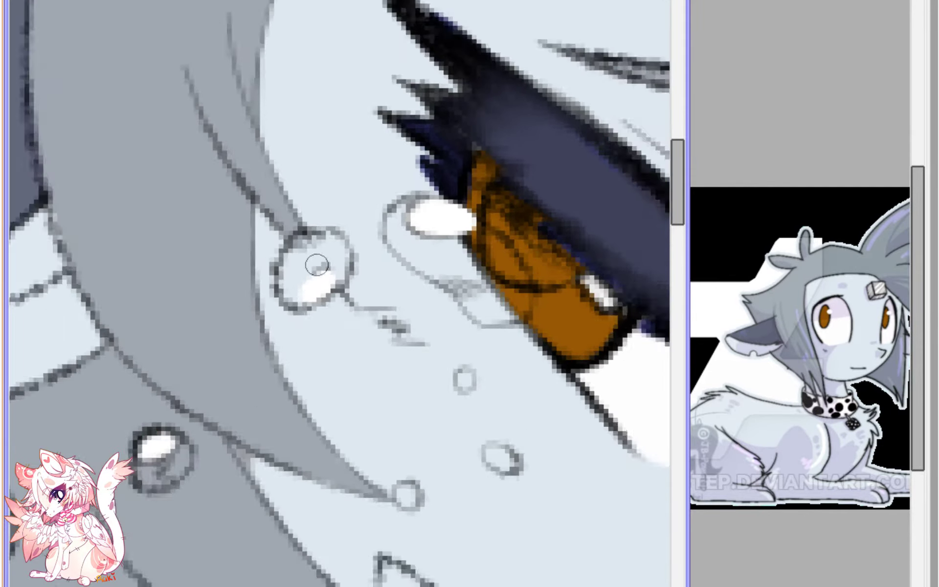
# - Paint white highlights in the small droplets below the larger eye
pyautogui.press('h')
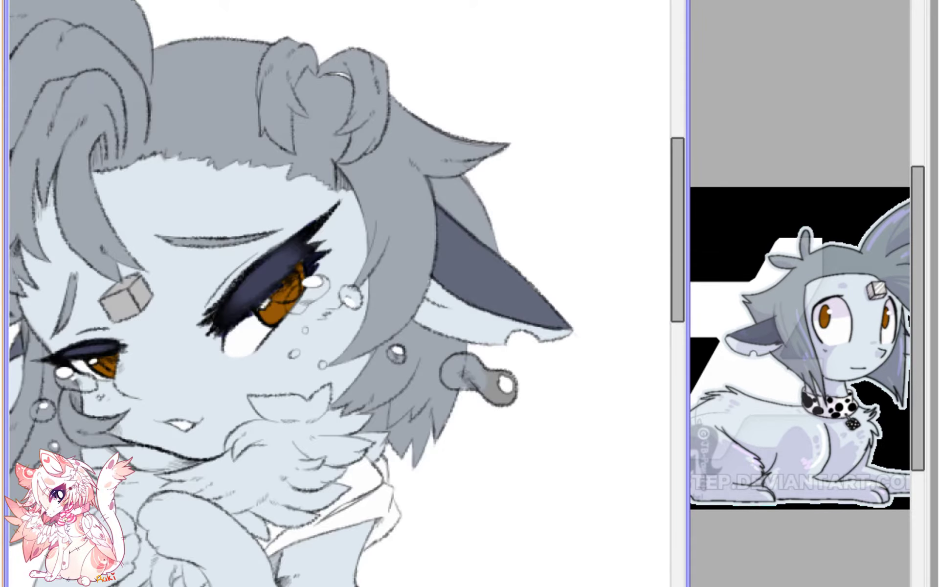
pyautogui.moveTo(308, 289); pyautogui.dragTo(390, 256)
pyautogui.scroll(5, 372, 318)
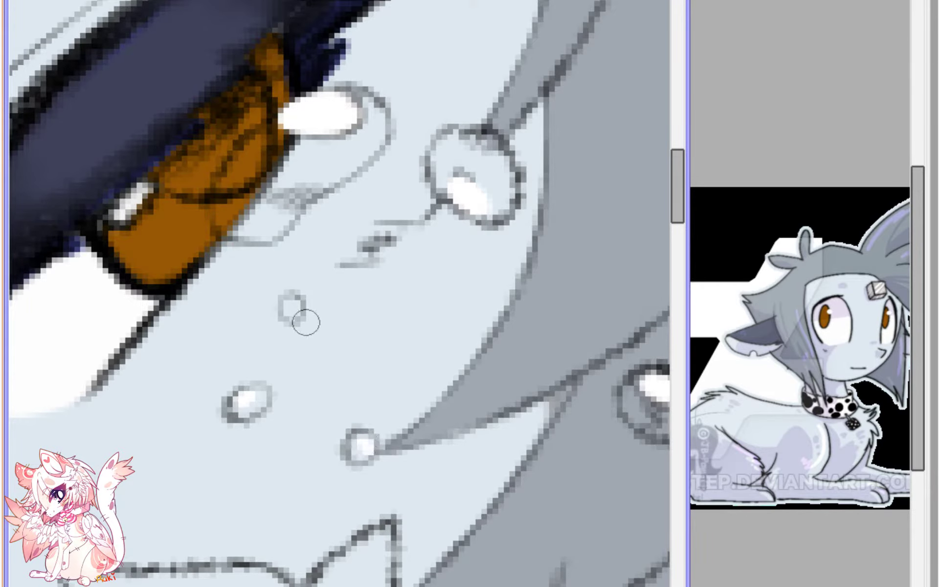
pyautogui.scroll(-2, 292, 302)
pyautogui.moveTo(251, 456); pyautogui.dragTo(764, 295)
pyautogui.scroll(-4, 339, 293)
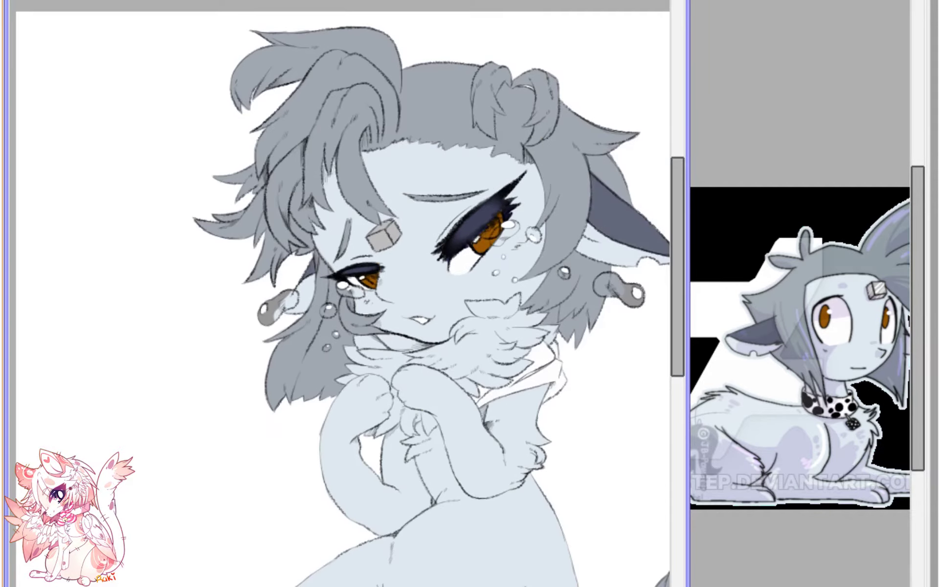
# - Erase the pale blue skin colour from the part of the smaller ear's plug that extends beyond the ear
pyautogui.press('h')
pyautogui.scroll(1, 339, 294)
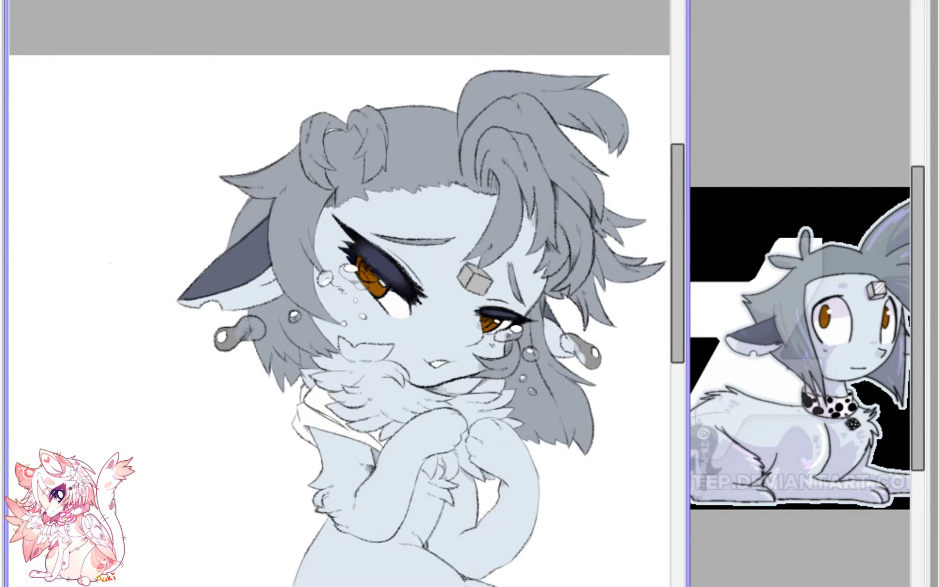
pyautogui.scroll(6, 268, 309)
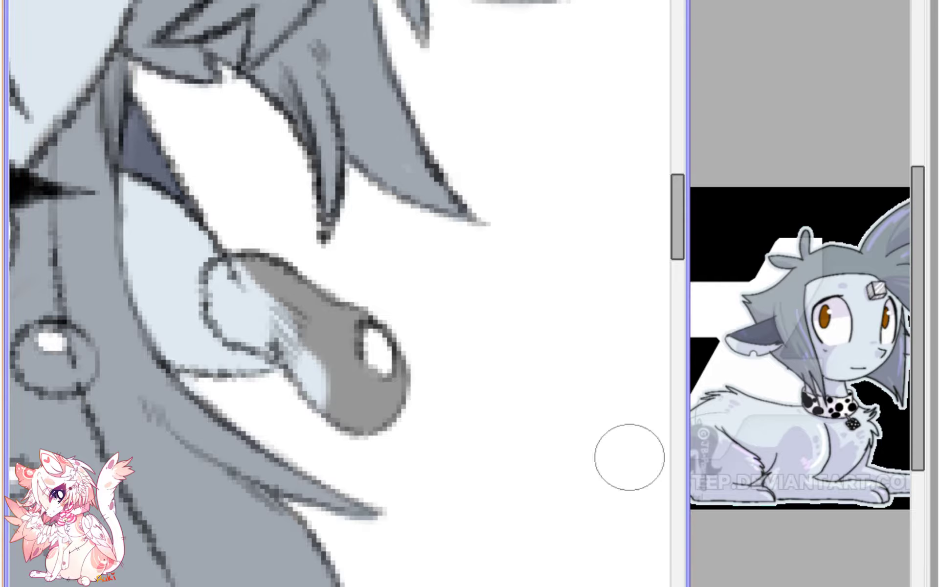
pyautogui.moveTo(241, 252)
pyautogui.mouseDown()
pyautogui.moveTo(357, 428)
pyautogui.moveTo(277, 257)
pyautogui.moveTo(337, 401)
pyautogui.moveTo(245, 239)
pyautogui.mouseUp()
pyautogui.press('e')
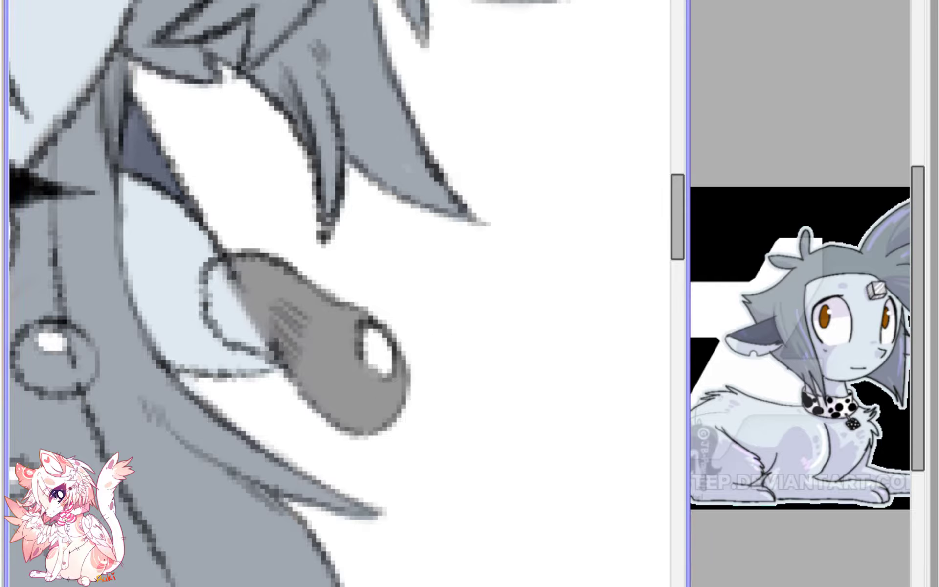
pyautogui.moveTo(249, 295)
pyautogui.mouseDown()
pyautogui.moveTo(255, 334)
pyautogui.moveTo(246, 325)
pyautogui.mouseUp()
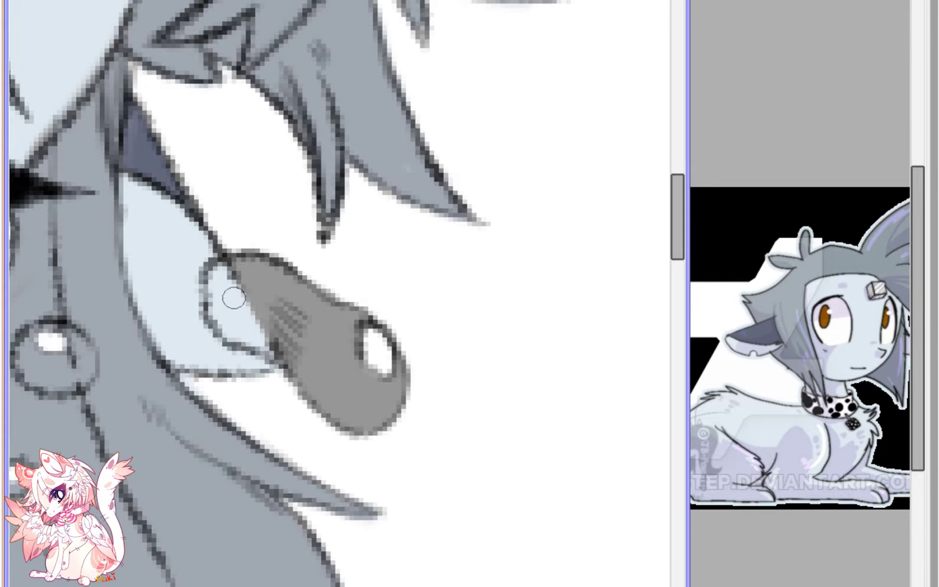
pyautogui.scroll(-5, 242, 313)
# - Turn the grey part of the smaller ear's plug white, keeping its line art and the pale blue ear behind it
pyautogui.moveTo(315, 370); pyautogui.dragTo(575, 461)
pyautogui.press('h')
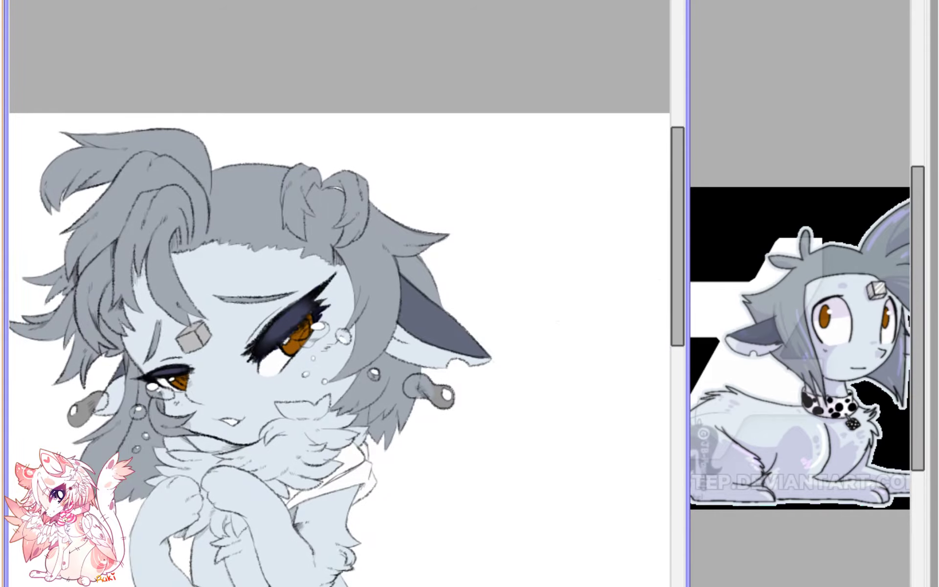
pyautogui.moveTo(293, 391); pyautogui.dragTo(391, 292)
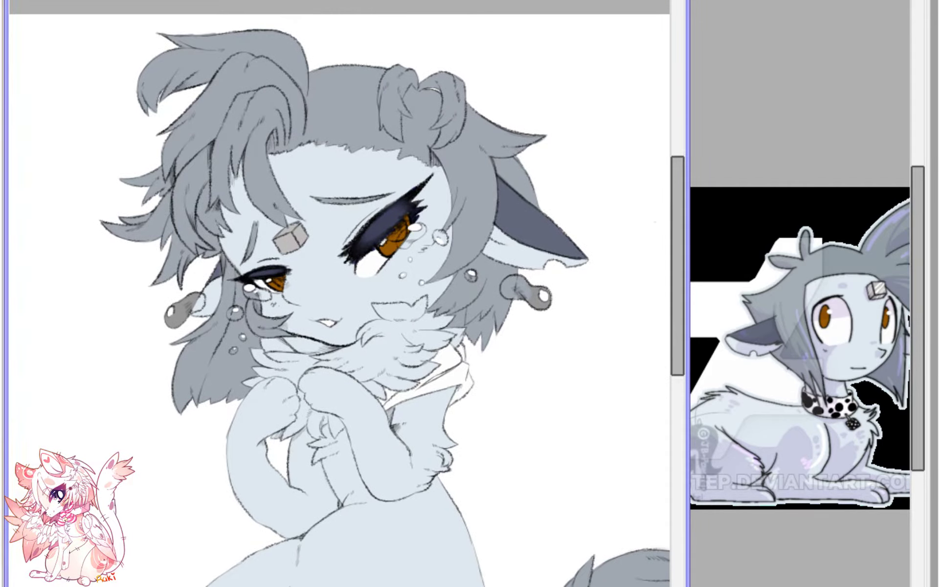
pyautogui.scroll(3, 342, 318)
pyautogui.moveTo(241, 293); pyautogui.dragTo(566, 327)
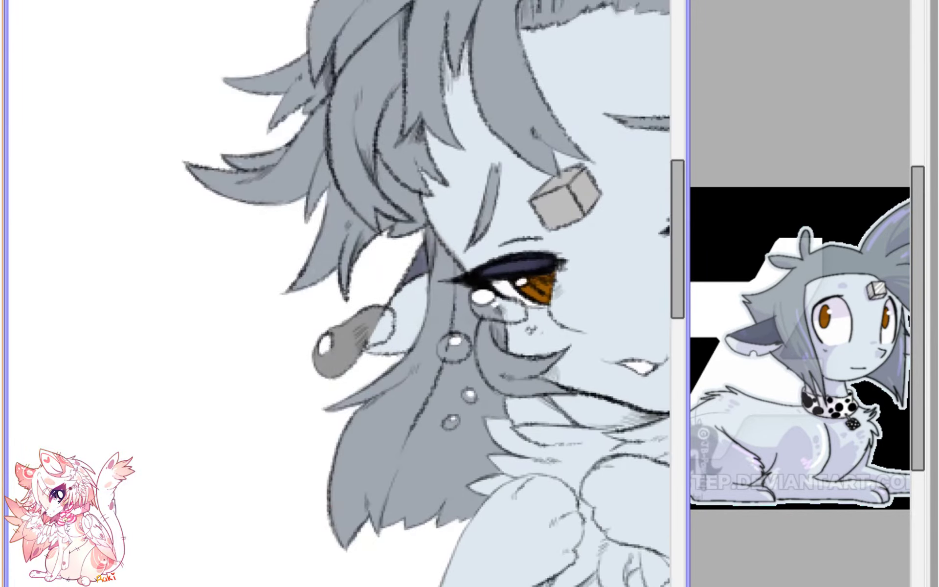
pyautogui.scroll(2, 487, 445)
pyautogui.scroll(1, 450, 482)
pyautogui.press('b')
pyautogui.moveTo(309, 396)
pyautogui.mouseDown()
pyautogui.moveTo(288, 462)
pyautogui.moveTo(303, 361)
pyautogui.moveTo(314, 461)
pyautogui.moveTo(298, 392)
pyautogui.moveTo(369, 366)
pyautogui.mouseUp()
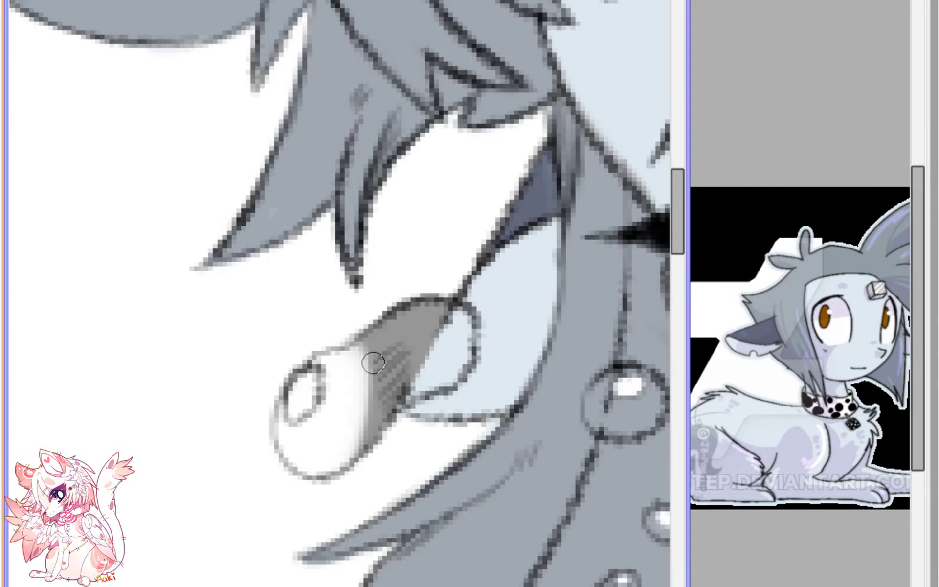
pyautogui.hotkey('ctrl', 'z')
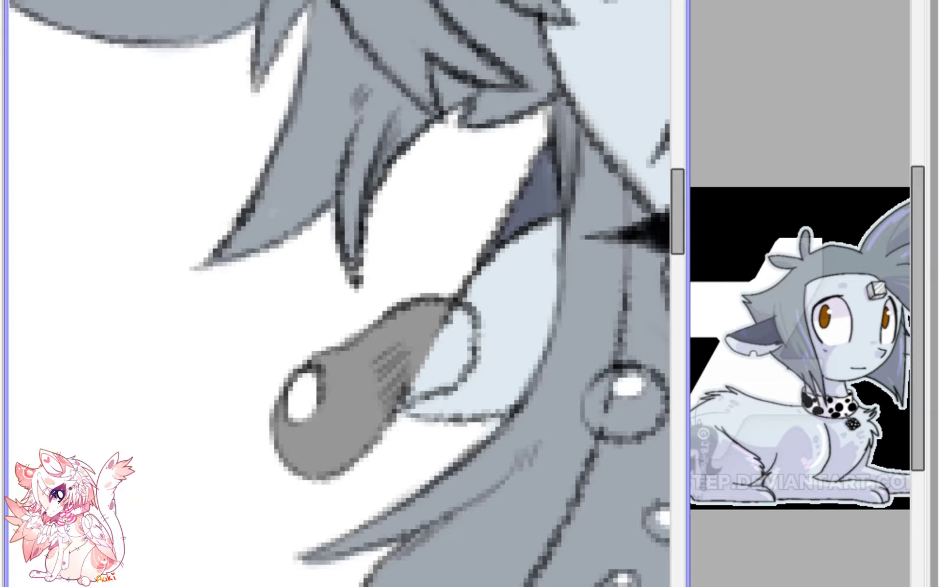
pyautogui.moveTo(325, 455)
pyautogui.mouseDown()
pyautogui.moveTo(303, 372)
pyautogui.moveTo(285, 370)
pyautogui.moveTo(284, 444)
pyautogui.moveTo(310, 489)
pyautogui.moveTo(353, 349)
pyautogui.moveTo(325, 494)
pyautogui.moveTo(399, 306)
pyautogui.moveTo(341, 451)
pyautogui.moveTo(404, 310)
pyautogui.moveTo(374, 371)
pyautogui.mouseUp()
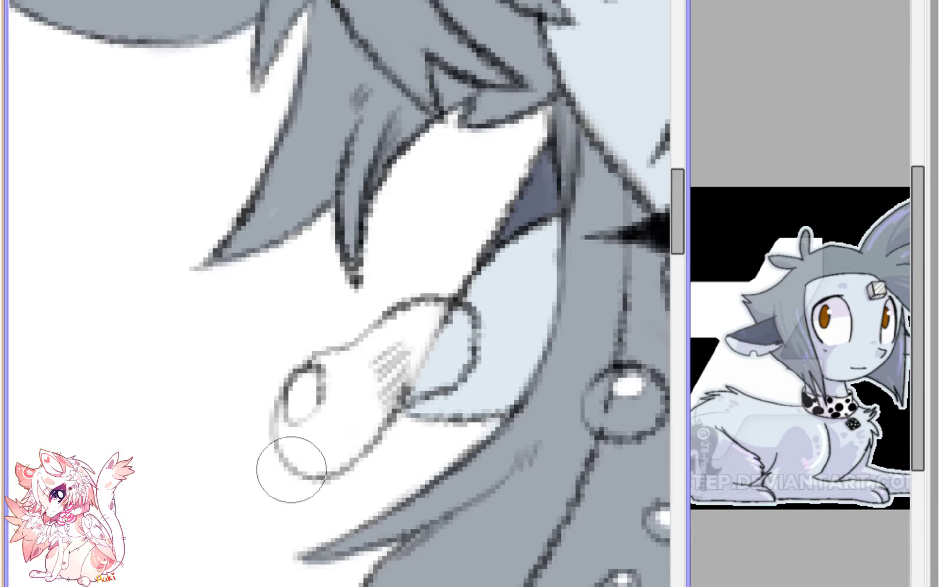
pyautogui.press('n')
pyautogui.scroll(-2, 330, 263)
pyautogui.scroll(-3, 329, 264)
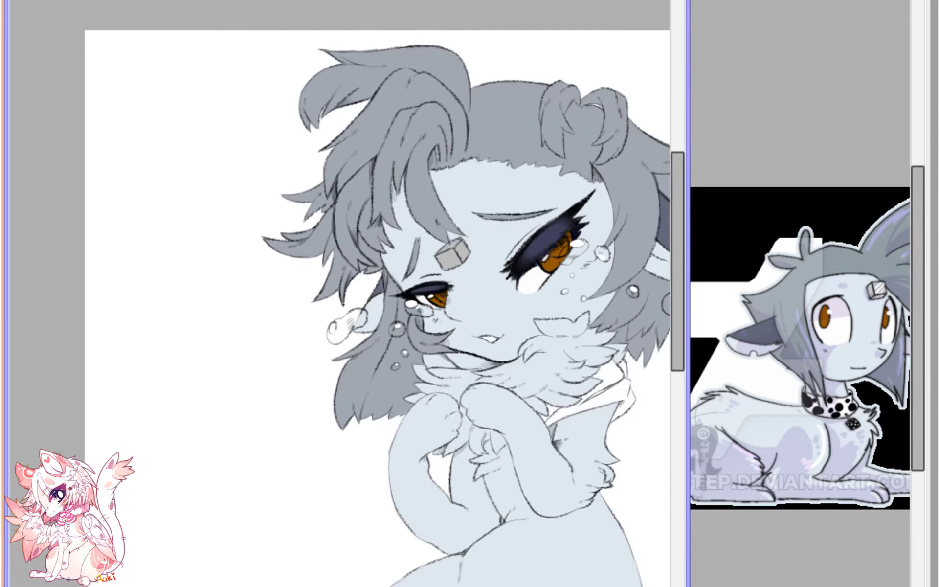
# - Turn the grey part of the larger ear's plug white where it extends past the hair, keeping its line art
pyautogui.press('h')
pyautogui.moveTo(171, 273); pyautogui.dragTo(502, 313)
pyautogui.scroll(5, 340, 313)
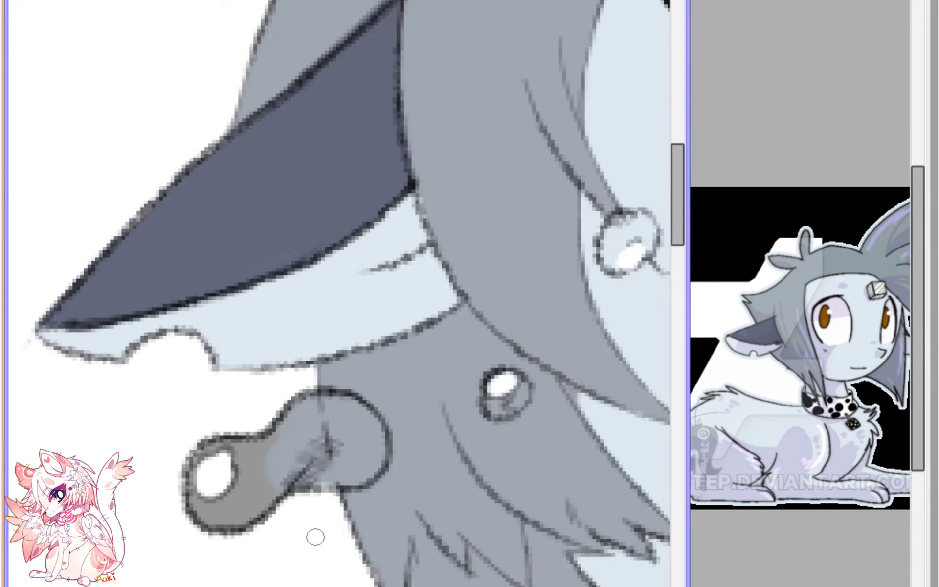
pyautogui.moveTo(206, 469)
pyautogui.mouseDown()
pyautogui.moveTo(197, 527)
pyautogui.moveTo(237, 496)
pyautogui.moveTo(263, 417)
pyautogui.moveTo(257, 497)
pyautogui.moveTo(275, 491)
pyautogui.moveTo(287, 399)
pyautogui.moveTo(285, 487)
pyautogui.moveTo(291, 396)
pyautogui.moveTo(299, 489)
pyautogui.moveTo(292, 406)
pyautogui.moveTo(302, 485)
pyautogui.moveTo(294, 432)
pyautogui.moveTo(303, 483)
pyautogui.moveTo(271, 458)
pyautogui.mouseUp()
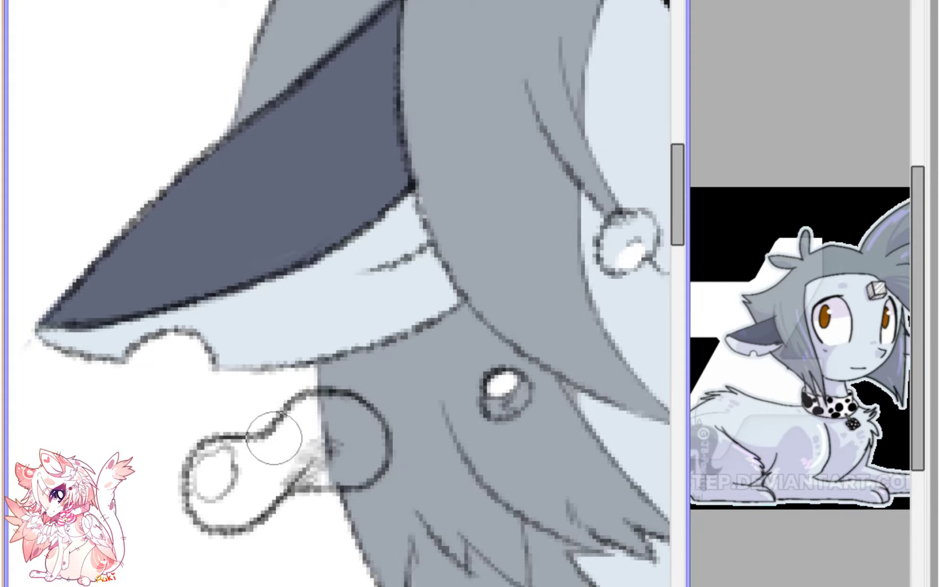
pyautogui.scroll(-8, 198, 482)
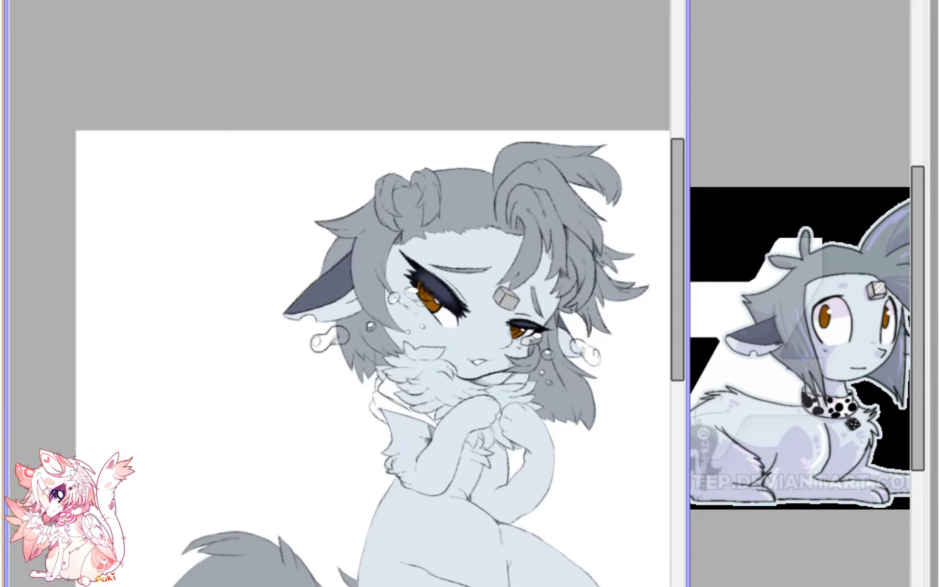
pyautogui.press('h')
pyautogui.moveTo(293, 343); pyautogui.dragTo(414, 318)
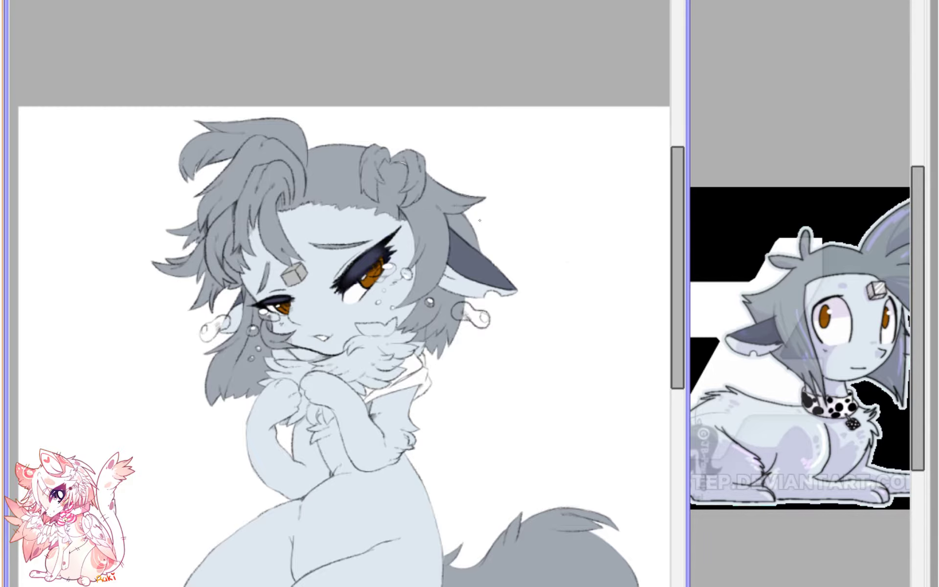
pyautogui.press('h')
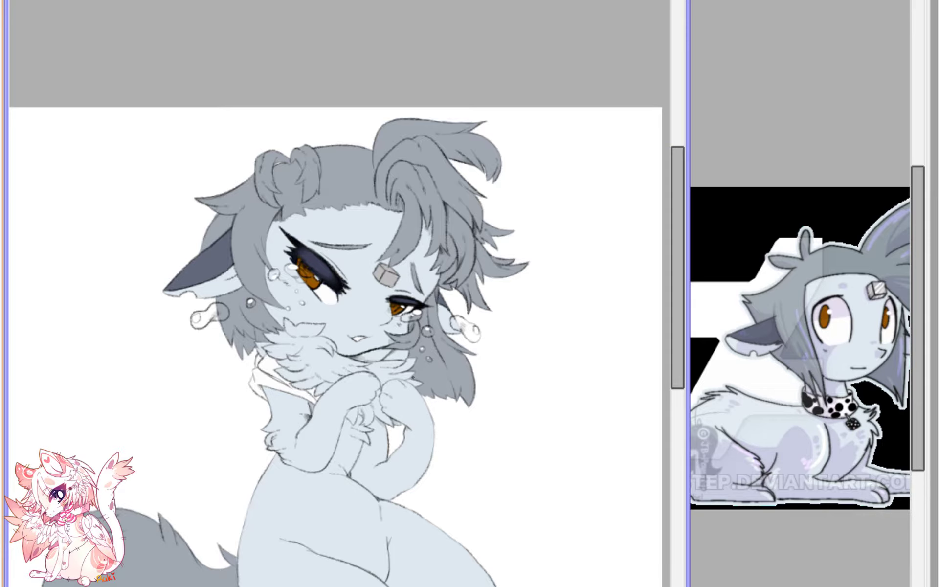
# - Try painting a dark grey oval spot on the outer fold of the white collar
pyautogui.scroll(6, 408, 371)
pyautogui.moveTo(255, 460); pyautogui.dragTo(532, 297)
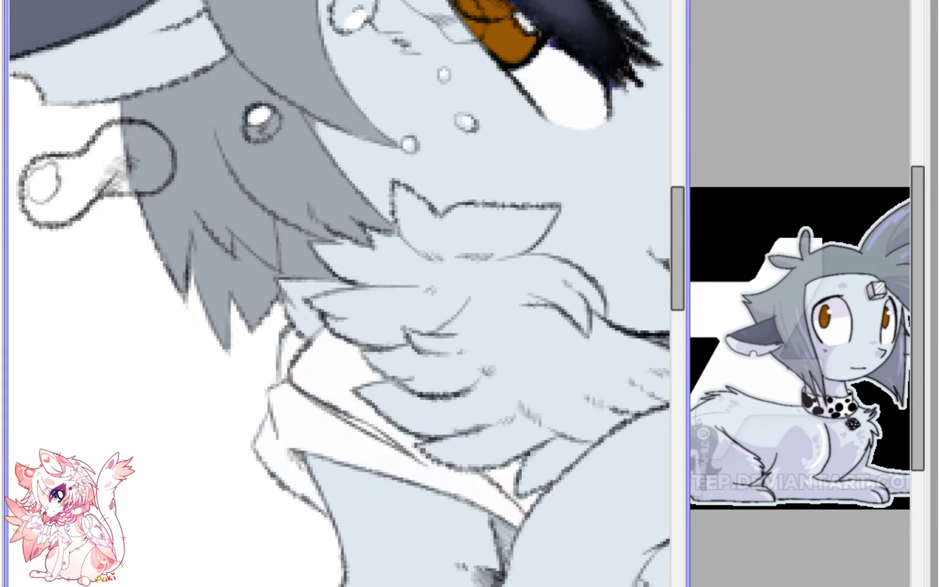
pyautogui.scroll(2, 294, 485)
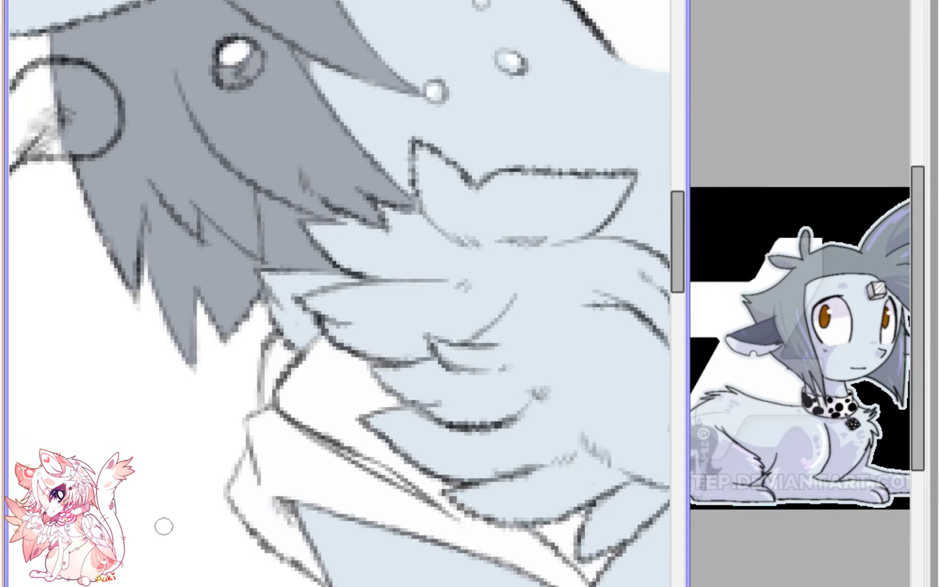
pyautogui.scroll(1, 252, 499)
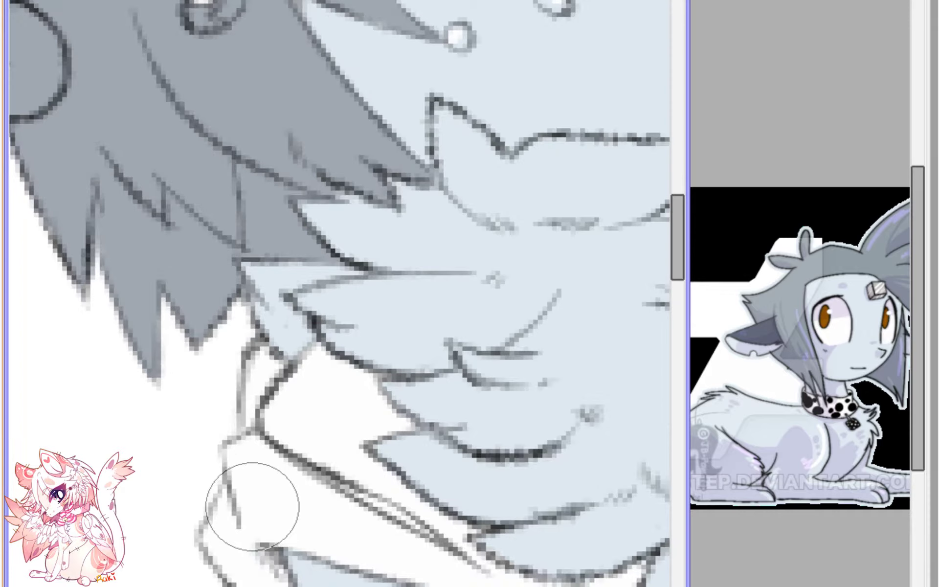
pyautogui.moveTo(251, 499)
pyautogui.mouseDown()
pyautogui.moveTo(257, 494)
pyautogui.moveTo(256, 510)
pyautogui.mouseUp()
pyautogui.scroll(-1, 256, 510)
pyautogui.scroll(1, 210, 402)
pyautogui.hotkey('ctrl', 'z')
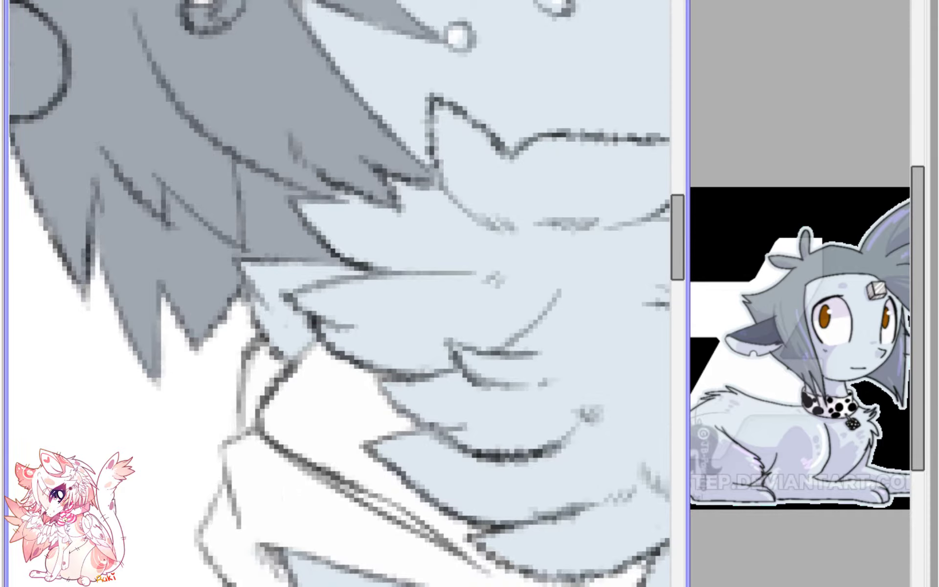
pyautogui.click(248, 497)
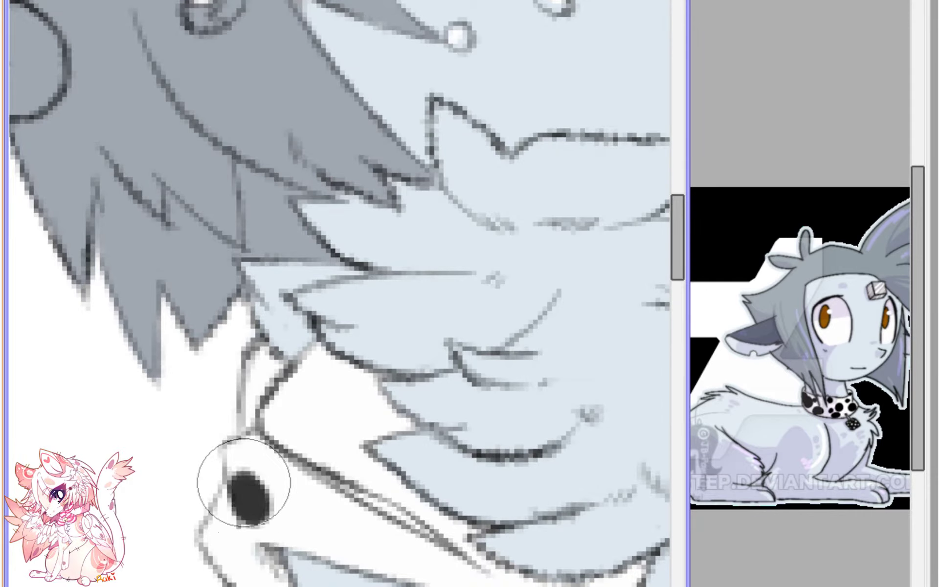
pyautogui.hotkey('ctrl', 'z')
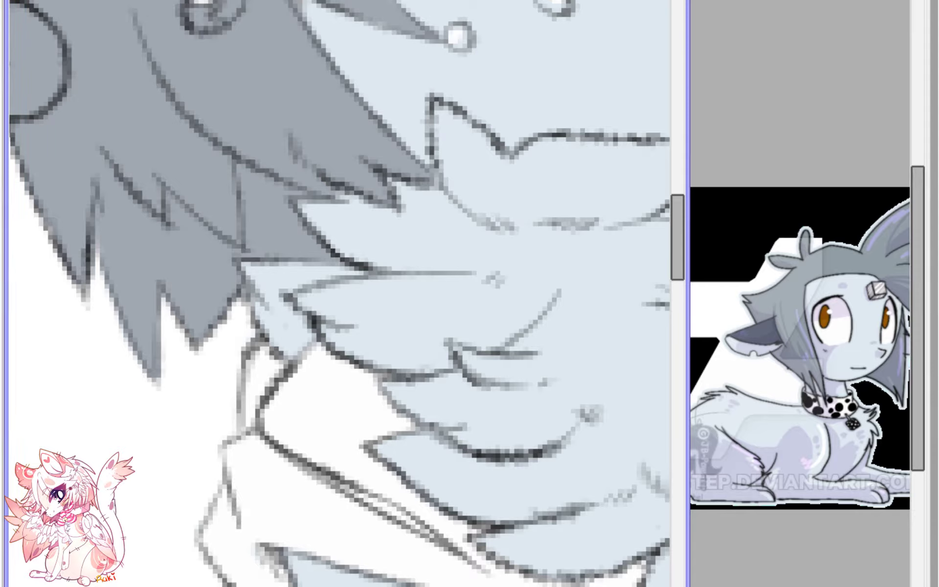
# - Paint dark grey spots on the white collar: an oval on the outer fold and two partly hidden under the chest fluff
pyautogui.moveTo(230, 491)
pyautogui.mouseDown()
pyautogui.moveTo(256, 511)
pyautogui.moveTo(256, 487)
pyautogui.moveTo(246, 482)
pyautogui.moveTo(253, 511)
pyautogui.mouseUp()
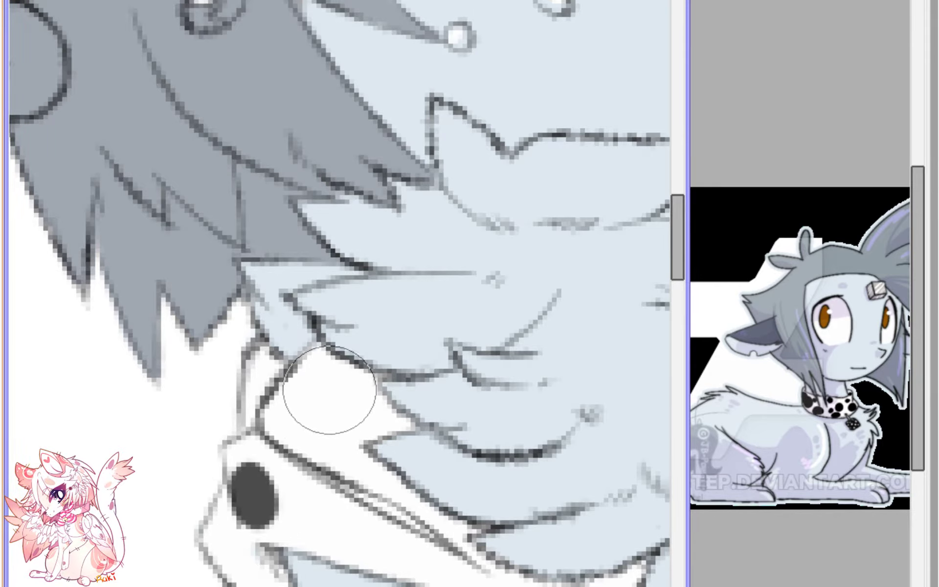
pyautogui.click(247, 368)
pyautogui.moveTo(247, 364); pyautogui.dragTo(245, 356)
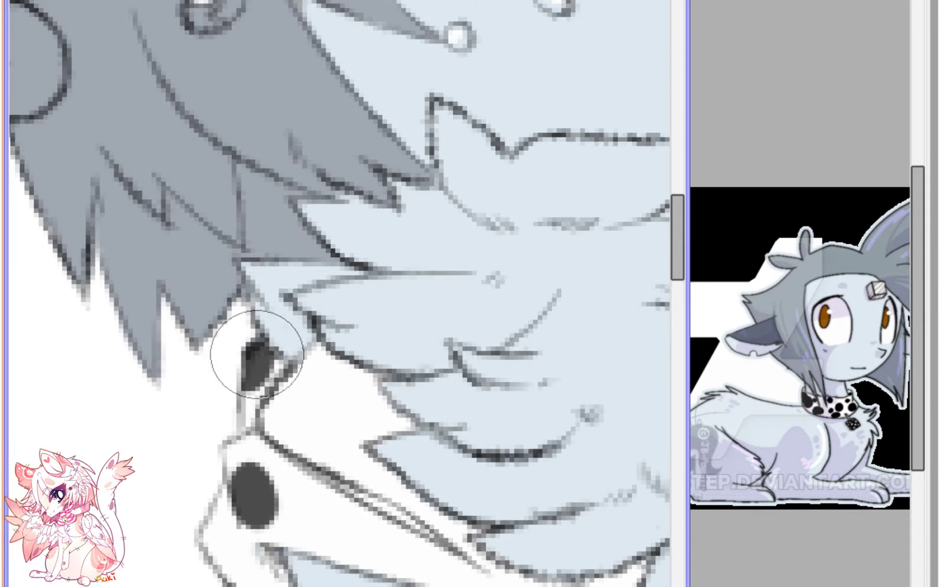
pyautogui.moveTo(338, 364); pyautogui.dragTo(348, 381)
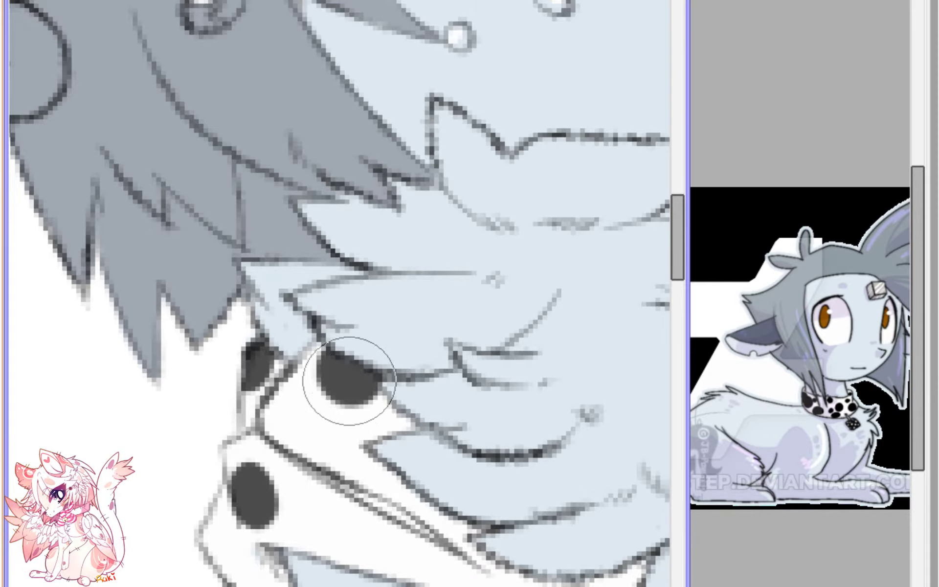
# - Fill the rest of the collar with dark grey spots of varied size, cutting them off at the fluff and collar edges
pyautogui.scroll(-3, 361, 359)
pyautogui.press('h')
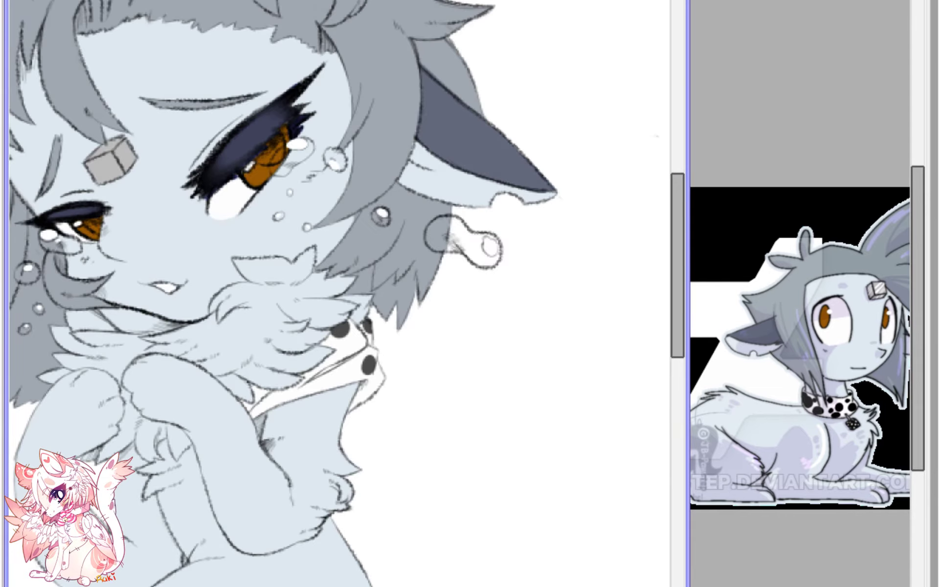
pyautogui.press('pageup')
pyautogui.press('pageup')
pyautogui.press('pageup')
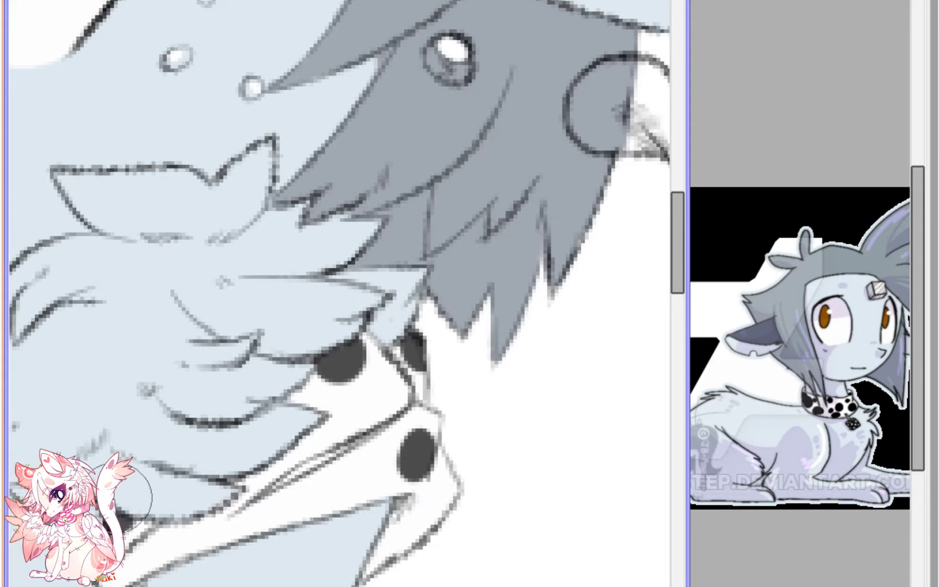
pyautogui.click(117, 513)
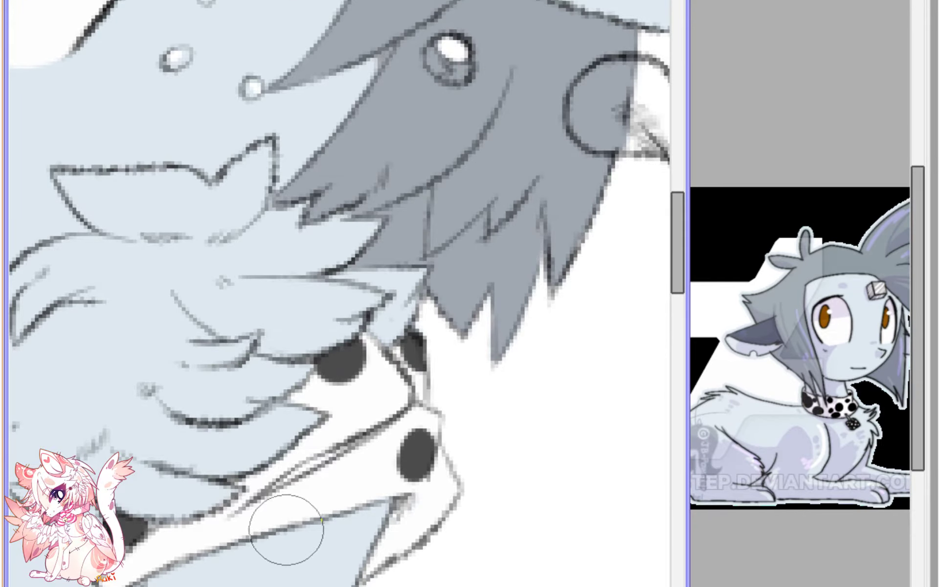
pyautogui.moveTo(287, 524)
pyautogui.mouseDown()
pyautogui.moveTo(303, 503)
pyautogui.moveTo(269, 524)
pyautogui.moveTo(294, 530)
pyautogui.mouseUp()
pyautogui.moveTo(362, 557)
pyautogui.mouseDown()
pyautogui.moveTo(361, 584)
pyautogui.moveTo(367, 573)
pyautogui.moveTo(331, 555)
pyautogui.mouseUp()
pyautogui.moveTo(279, 394)
pyautogui.mouseDown()
pyautogui.moveTo(268, 463)
pyautogui.moveTo(241, 419)
pyautogui.mouseUp()
pyautogui.moveTo(169, 534)
pyautogui.mouseDown()
pyautogui.moveTo(157, 551)
pyautogui.moveTo(167, 556)
pyautogui.moveTo(147, 562)
pyautogui.mouseUp()
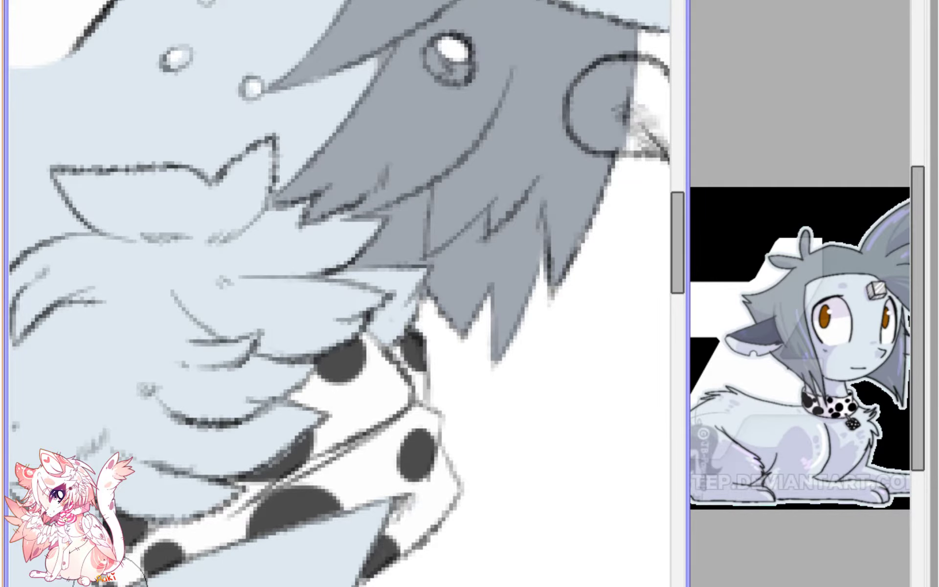
pyautogui.moveTo(441, 504)
pyautogui.mouseDown()
pyautogui.moveTo(458, 484)
pyautogui.moveTo(463, 504)
pyautogui.mouseUp()
# - Examine the spotted collar up close and from a distance, in both mirrored and unmirrored views
pyautogui.scroll(-3, 508, 415)
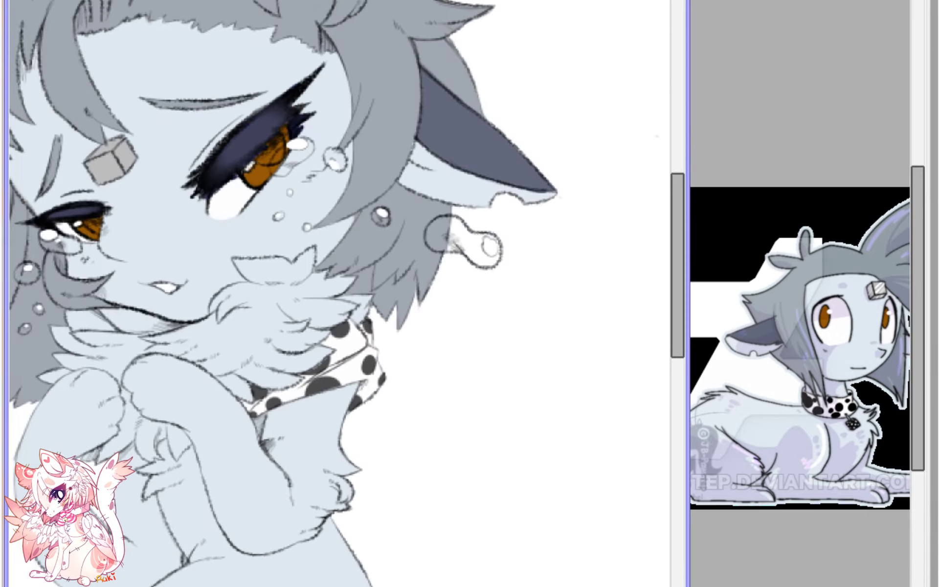
pyautogui.press('h')
pyautogui.scroll(5, 340, 303)
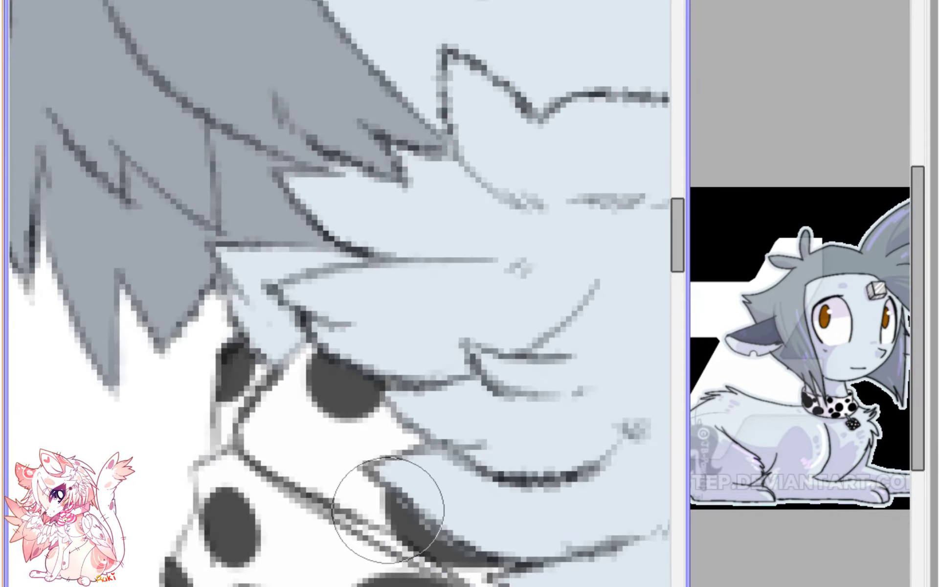
pyautogui.moveTo(388, 509)
pyautogui.mouseDown()
pyautogui.moveTo(402, 499)
pyautogui.moveTo(444, 516)
pyautogui.moveTo(434, 536)
pyautogui.moveTo(477, 524)
pyautogui.moveTo(504, 541)
pyautogui.mouseUp()
pyautogui.scroll(-4, 419, 336)
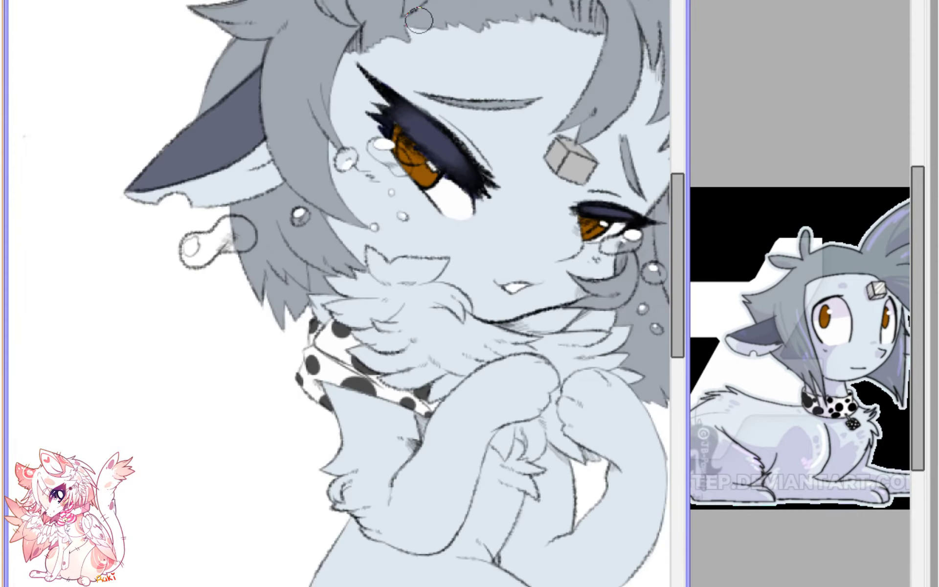
pyautogui.scroll(-2, 420, 25)
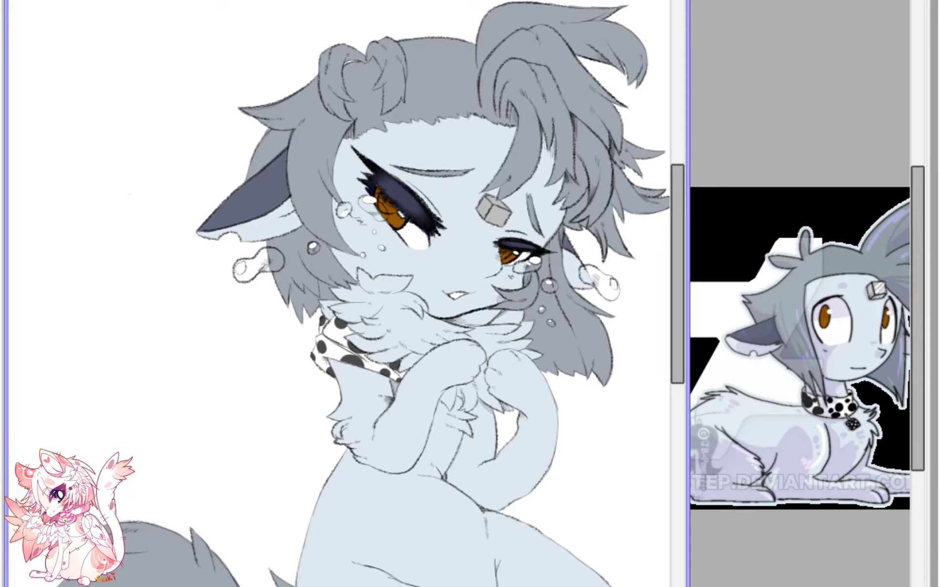
pyautogui.scroll(6, 189, 471)
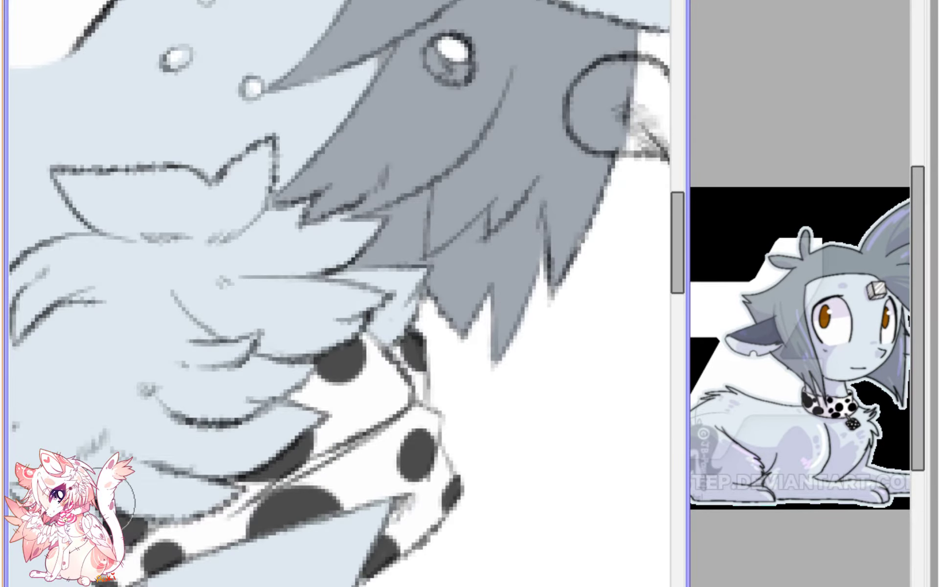
pyautogui.scroll(-2, 149, 551)
pyautogui.scroll(1, 134, 563)
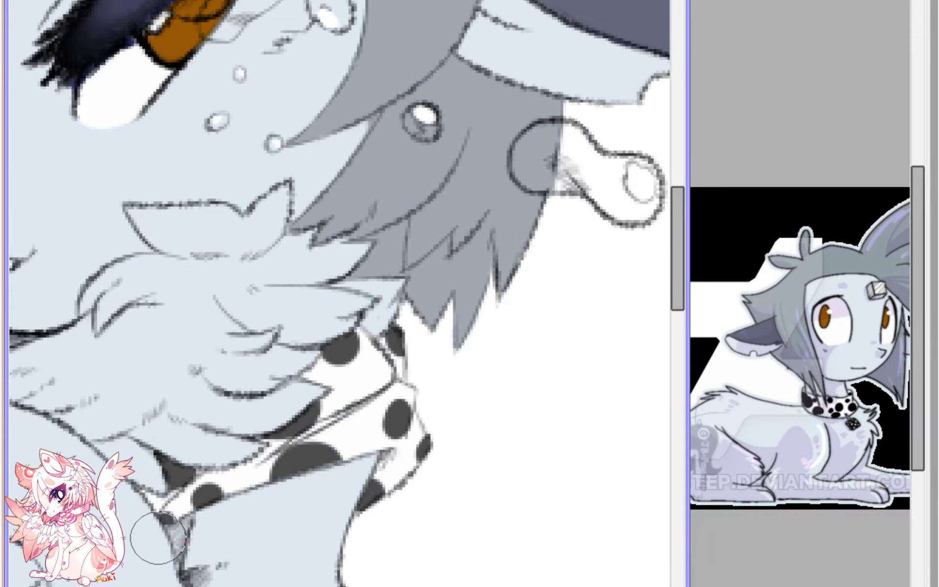
pyautogui.scroll(-3, 165, 518)
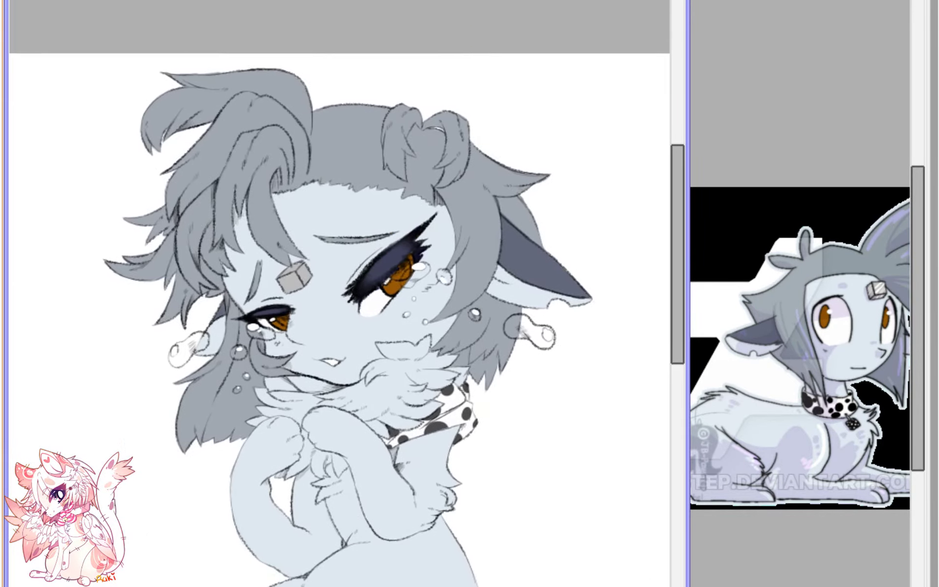
pyautogui.moveTo(333, 342); pyautogui.dragTo(348, 367)
pyautogui.press('h')
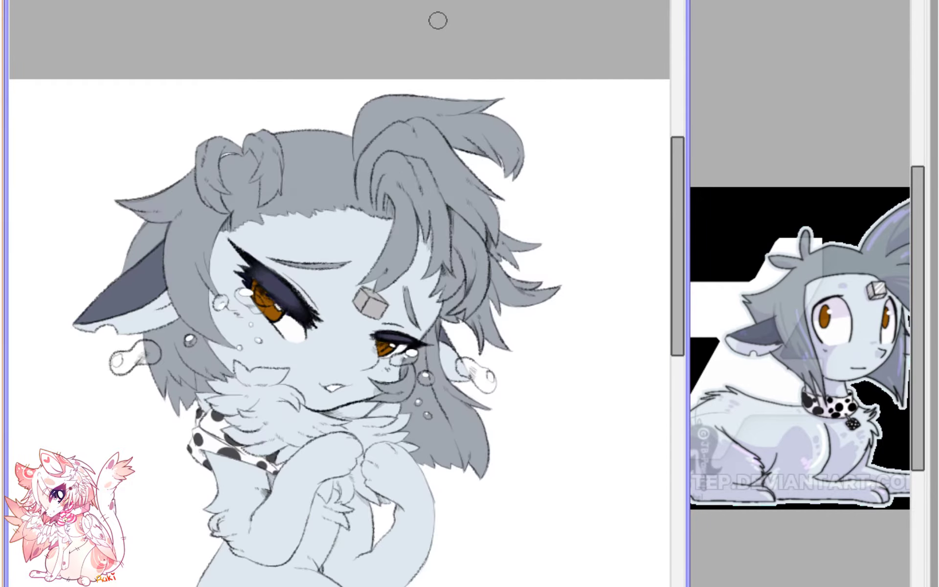
pyautogui.moveTo(441, 343); pyautogui.dragTo(490, 367)
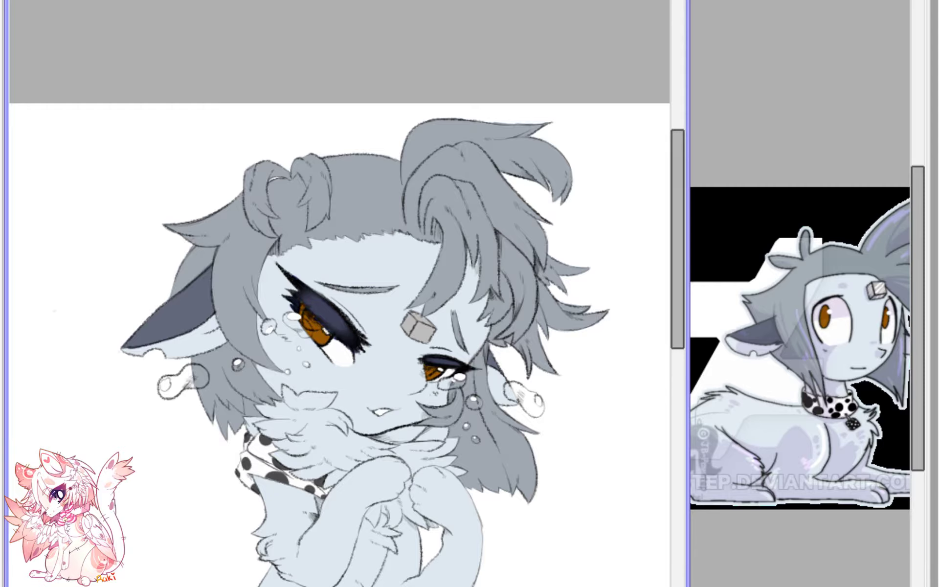
# - Select the iris colour layer, Layer8, and lighten the brown of both irises with a hue and saturation adjustment
pyautogui.keyDown('ctrl'); pyautogui.keyDown('shift'); pyautogui.click(333, 333); pyautogui.keyUp('shift'); pyautogui.keyUp('ctrl')
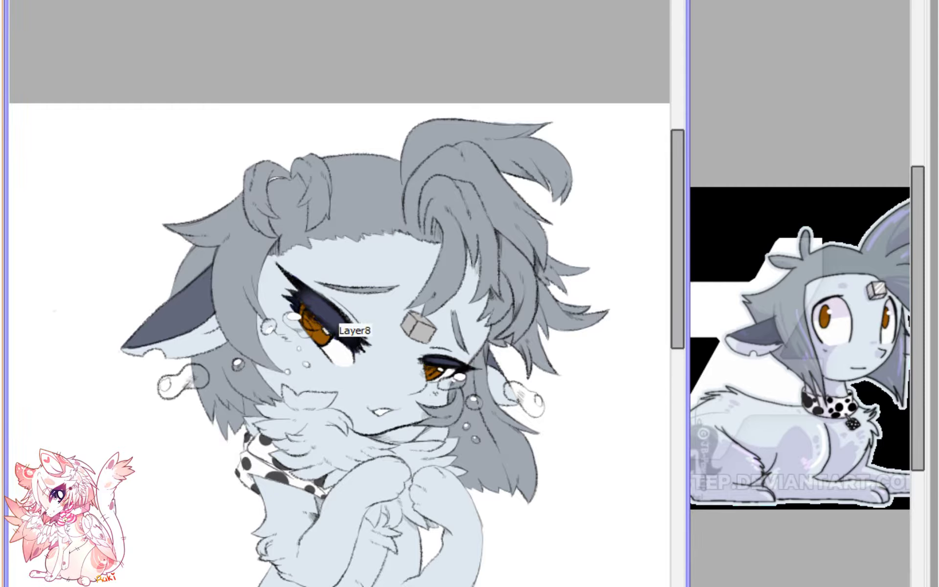
pyautogui.press('d')
pyautogui.hotkey('ctrl', 'z')
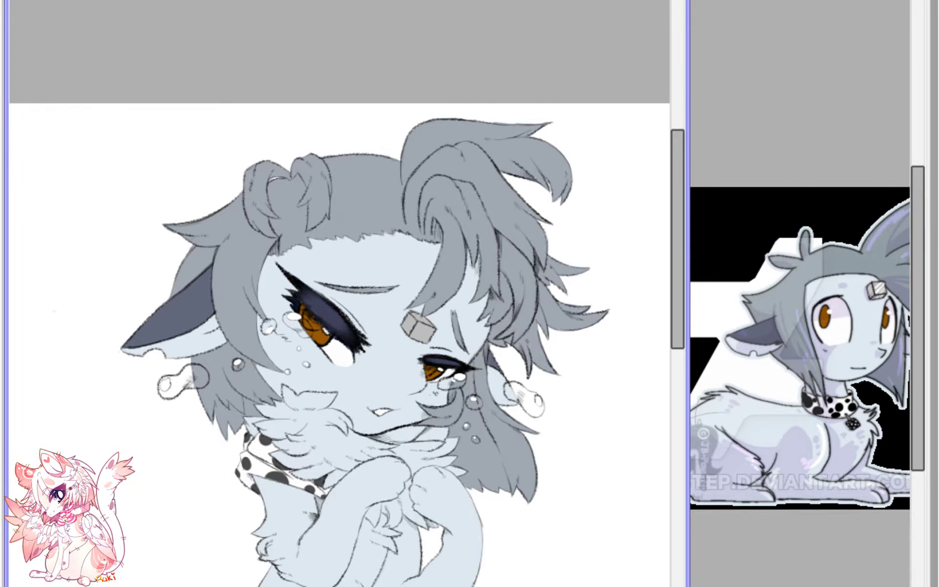
pyautogui.scroll(2, 340, 311)
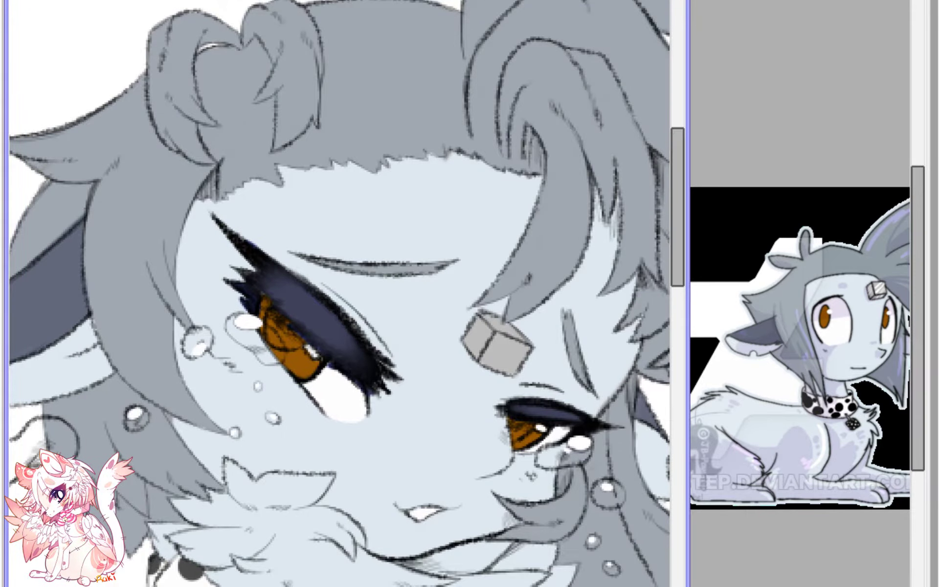
pyautogui.hotkey('ctrl', 'u')
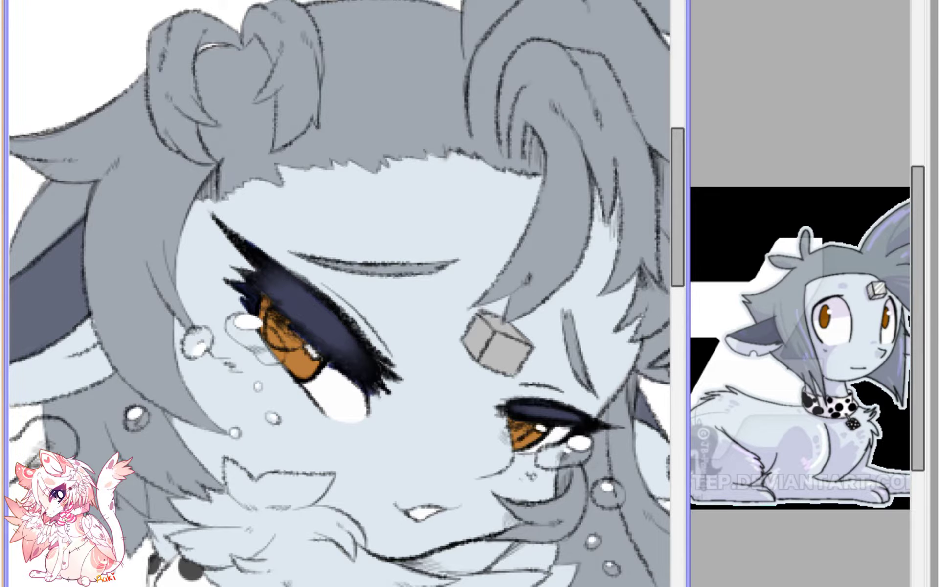
# - Shade the upper part of both irises reddish brown beneath the lashes, fading into the orange at the lower edge
pyautogui.scroll(-4, 340, 293)
pyautogui.press('h')
pyautogui.scroll(3, 340, 294)
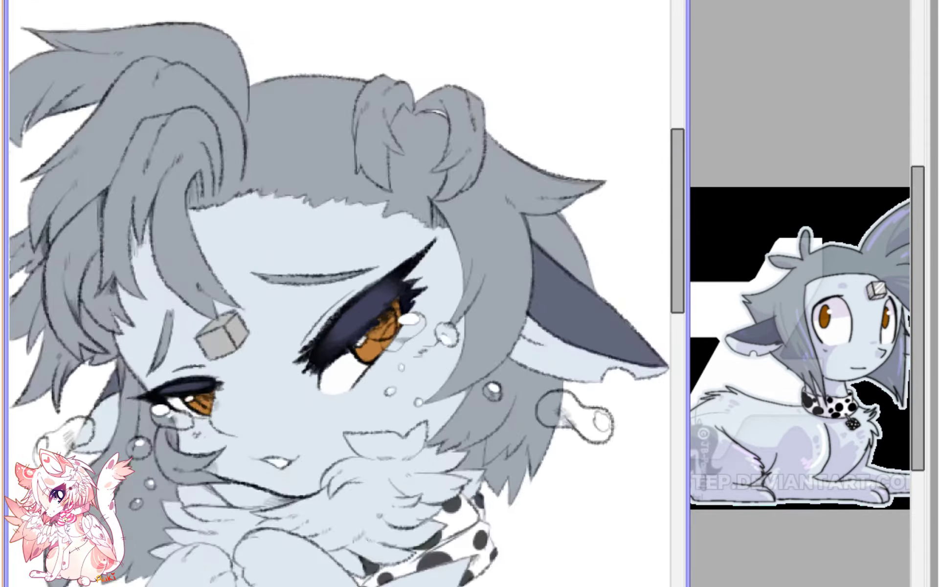
pyautogui.scroll(3, 342, 312)
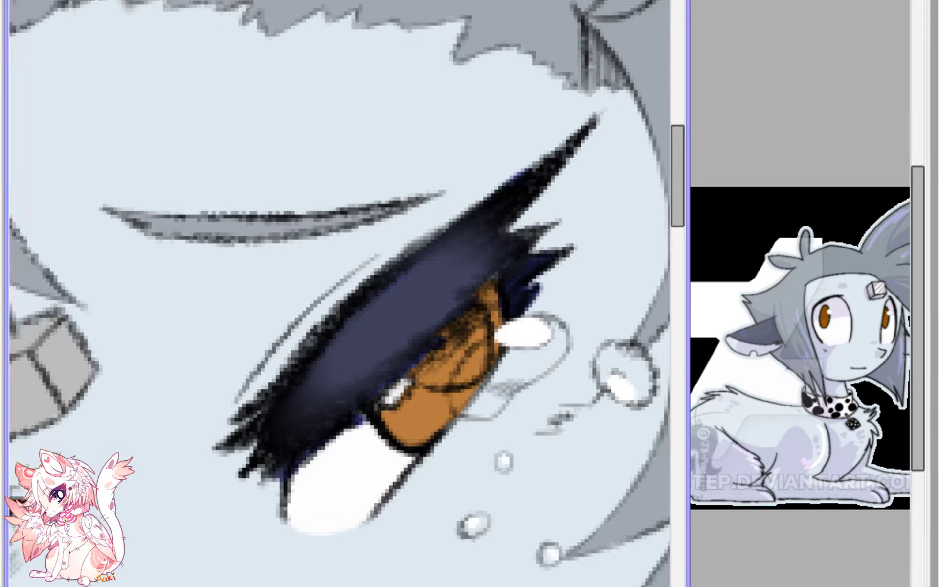
pyautogui.press('[')
pyautogui.press('[')
pyautogui.press('[')
pyautogui.press('[')
pyautogui.press('[')
pyautogui.press('[')
pyautogui.press('[')
pyautogui.press('[')
pyautogui.moveTo(340, 457)
pyautogui.mouseDown()
pyautogui.moveTo(387, 371)
pyautogui.moveTo(461, 279)
pyautogui.moveTo(366, 415)
pyautogui.moveTo(395, 358)
pyautogui.moveTo(536, 219)
pyautogui.moveTo(364, 430)
pyautogui.moveTo(394, 394)
pyautogui.mouseUp()
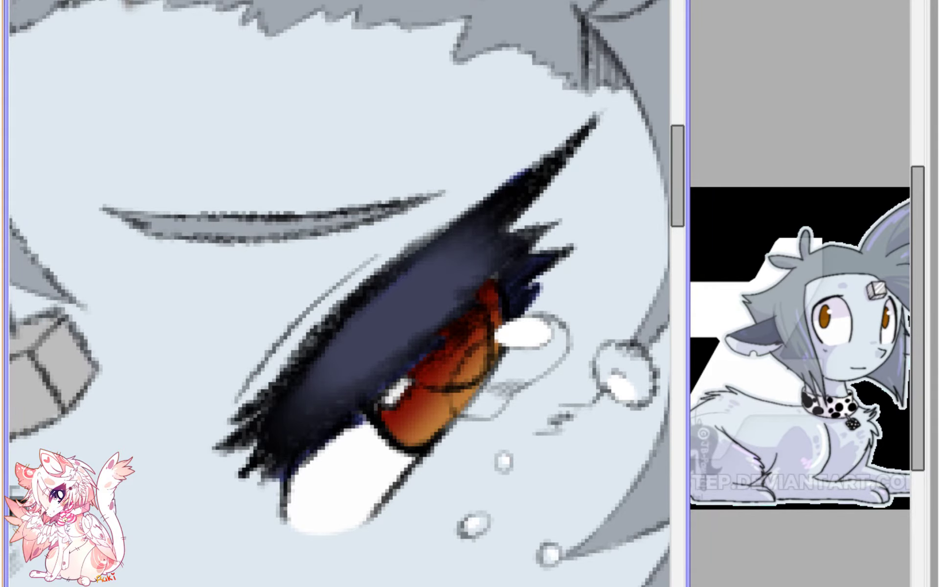
pyautogui.moveTo(235, 420); pyautogui.dragTo(560, 280)
pyautogui.moveTo(329, 386); pyautogui.dragTo(216, 397)
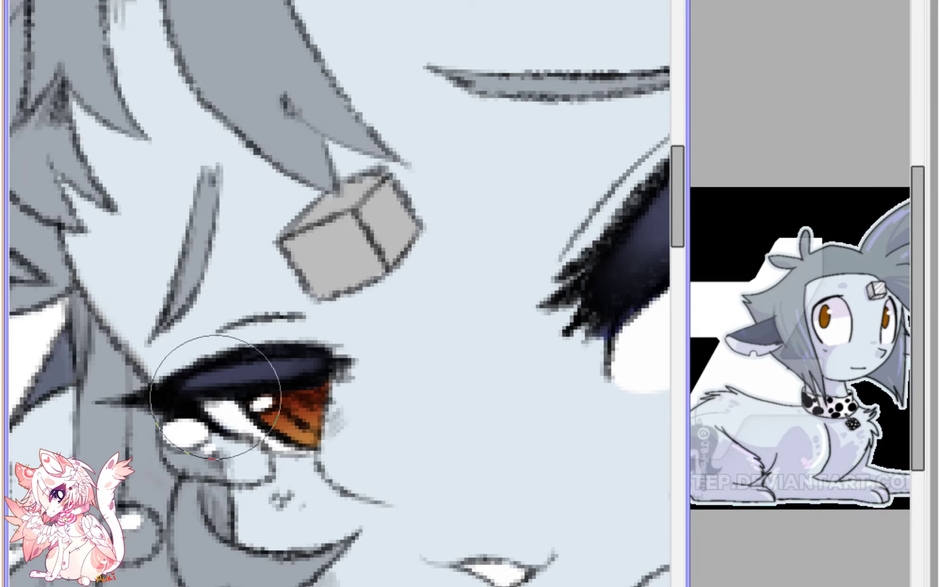
# - Paint the pupil area of the larger eye deep red over the orange-brown iris, beneath the dark eyelid
pyautogui.scroll(3, 224, 395)
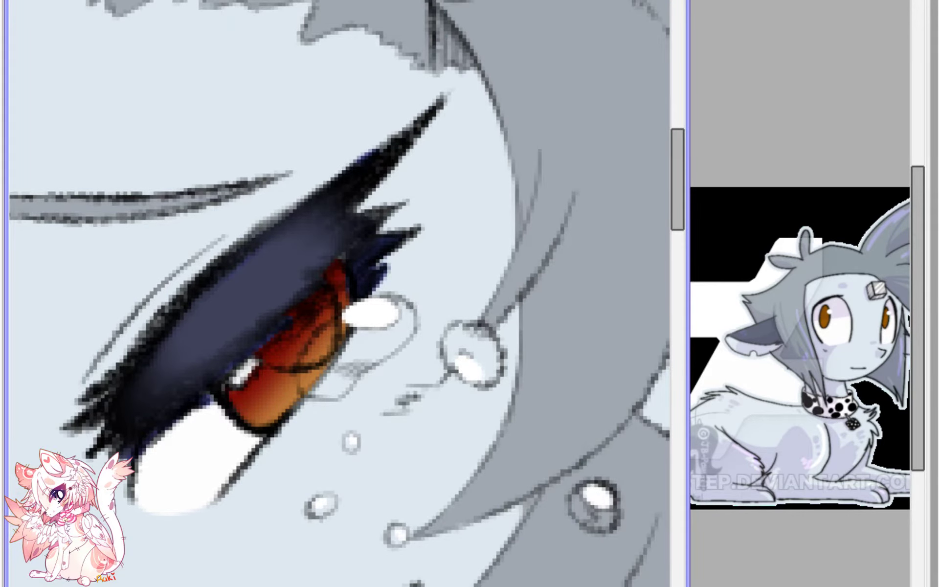
pyautogui.scroll(2, 80, 486)
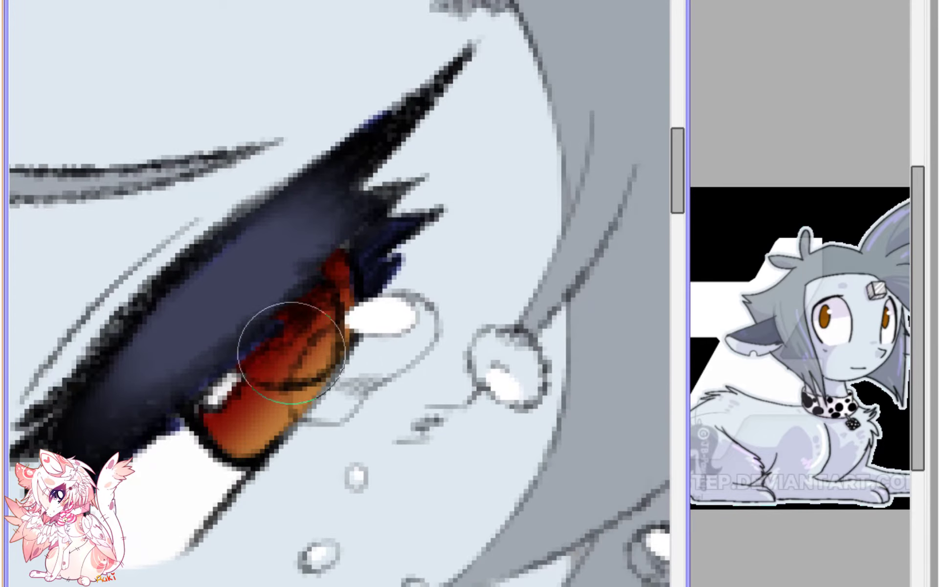
pyautogui.moveTo(283, 345)
pyautogui.mouseDown()
pyautogui.moveTo(262, 315)
pyautogui.moveTo(284, 342)
pyautogui.moveTo(277, 337)
pyautogui.moveTo(564, 288)
pyautogui.moveTo(866, 219)
pyautogui.mouseUp()
pyautogui.moveTo(289, 448)
pyautogui.mouseDown()
pyautogui.moveTo(40, 432)
pyautogui.moveTo(0, 478)
pyautogui.mouseUp()
pyautogui.press('b')
pyautogui.moveTo(309, 320)
pyautogui.mouseDown()
pyautogui.moveTo(383, 386)
pyautogui.moveTo(314, 330)
pyautogui.moveTo(403, 371)
pyautogui.mouseUp()
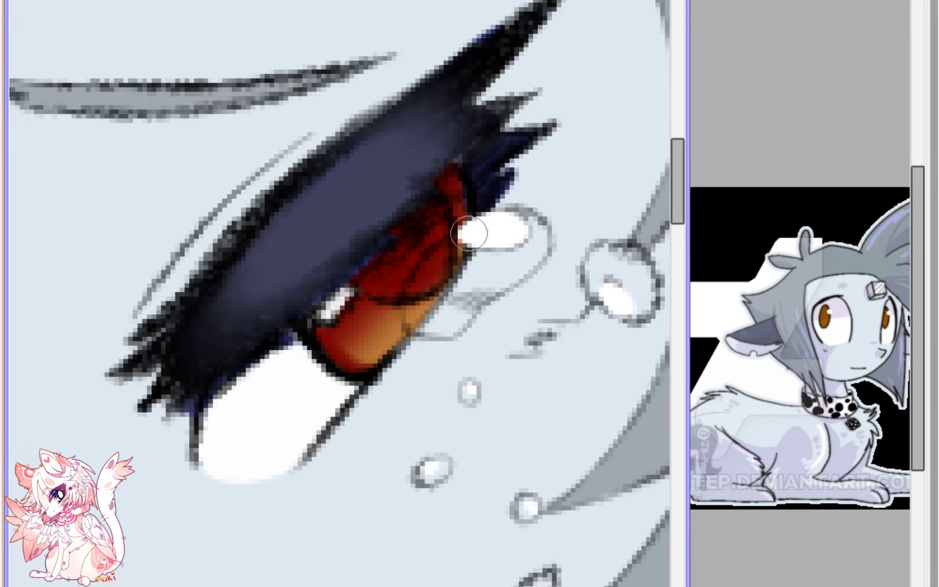
# - Deepen the larger eye's pupil with a darker red, leaving the lower part of the iris orange
pyautogui.moveTo(483, 253)
pyautogui.mouseDown()
pyautogui.moveTo(739, 258)
pyautogui.moveTo(938, 151)
pyautogui.mouseUp()
pyautogui.moveTo(317, 425); pyautogui.dragTo(345, 440)
pyautogui.moveTo(301, 416); pyautogui.dragTo(338, 433)
pyautogui.moveTo(441, 452)
pyautogui.mouseDown()
pyautogui.moveTo(408, 453)
pyautogui.moveTo(0, 586)
pyautogui.mouseUp()
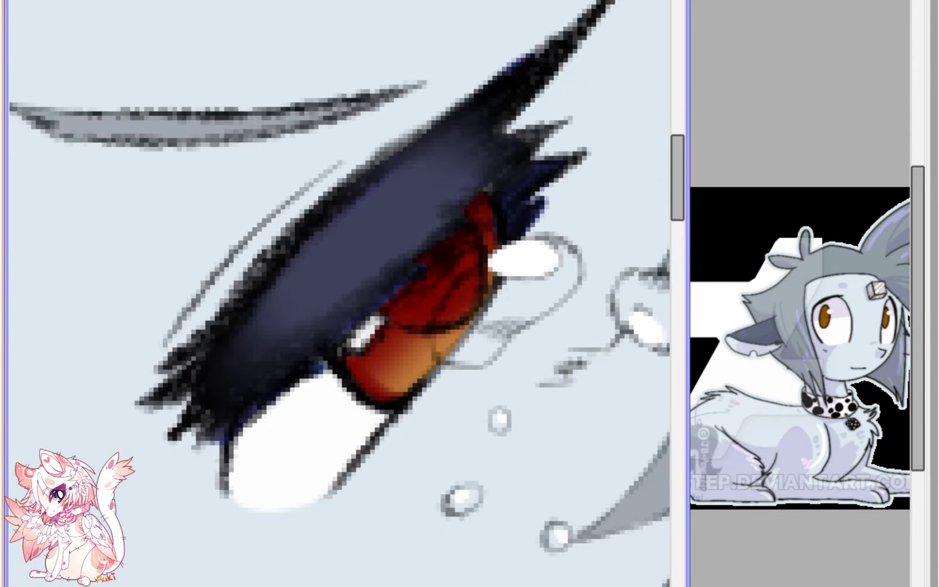
pyautogui.scroll(-1, 70, 171)
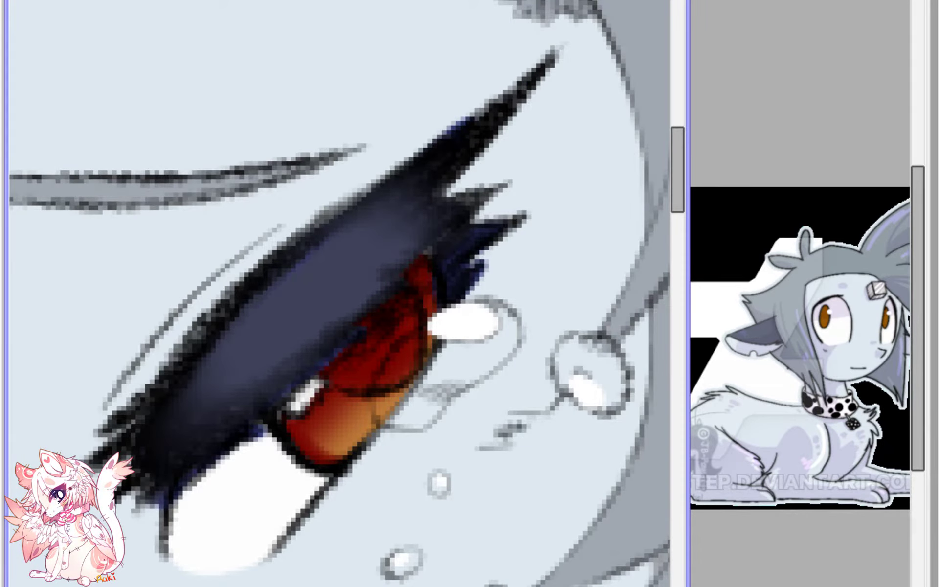
pyautogui.moveTo(389, 319)
pyautogui.mouseDown()
pyautogui.moveTo(365, 365)
pyautogui.moveTo(375, 375)
pyautogui.moveTo(378, 351)
pyautogui.moveTo(362, 340)
pyautogui.moveTo(364, 324)
pyautogui.moveTo(372, 376)
pyautogui.moveTo(395, 365)
pyautogui.moveTo(404, 308)
pyautogui.moveTo(379, 355)
pyautogui.moveTo(350, 360)
pyautogui.mouseUp()
pyautogui.scroll(-3, 361, 303)
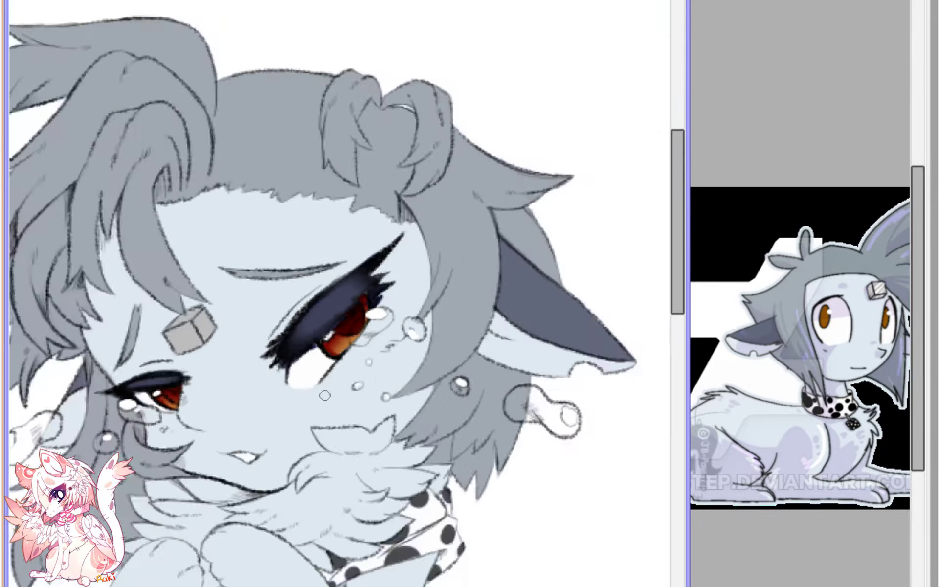
# - Shade the upper iris of the smaller eye in the same dark red, keeping its lower edge orange
pyautogui.scroll(3, 335, 377)
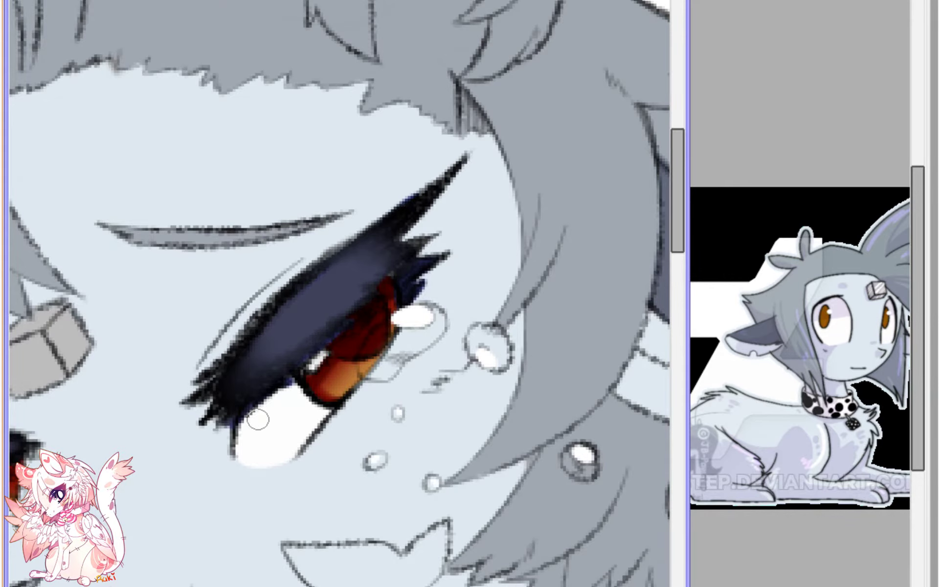
pyautogui.scroll(-2, 255, 420)
pyautogui.scroll(2, 273, 381)
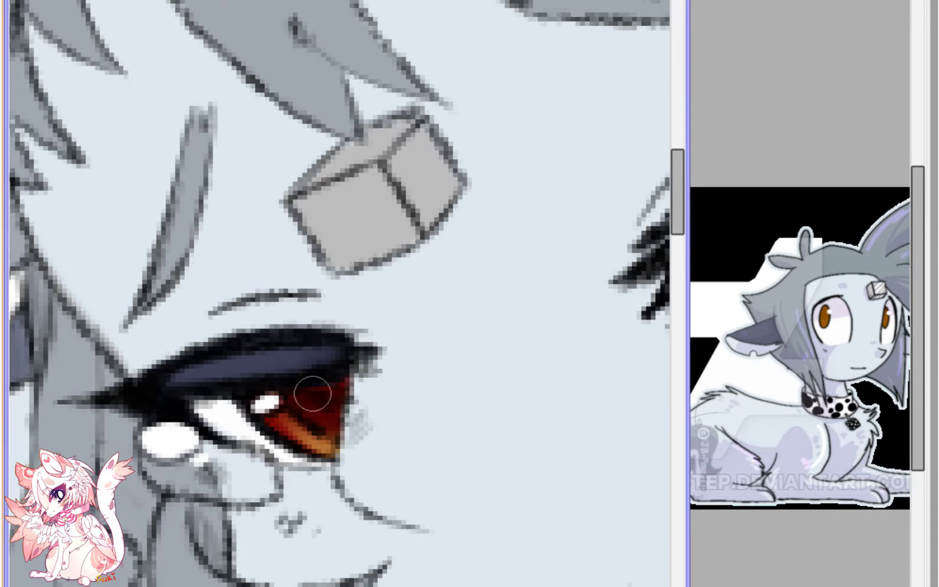
pyautogui.scroll(-3, 222, 406)
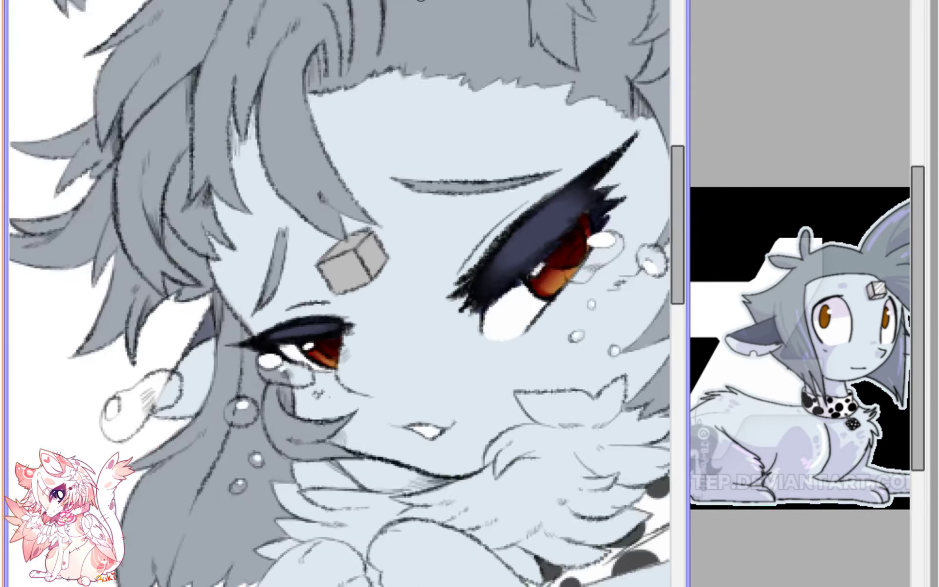
# - Brighten the lower edge of the larger eye's iris with light yellow-orange
pyautogui.press('h')
pyautogui.moveTo(273, 293); pyautogui.dragTo(456, 378)
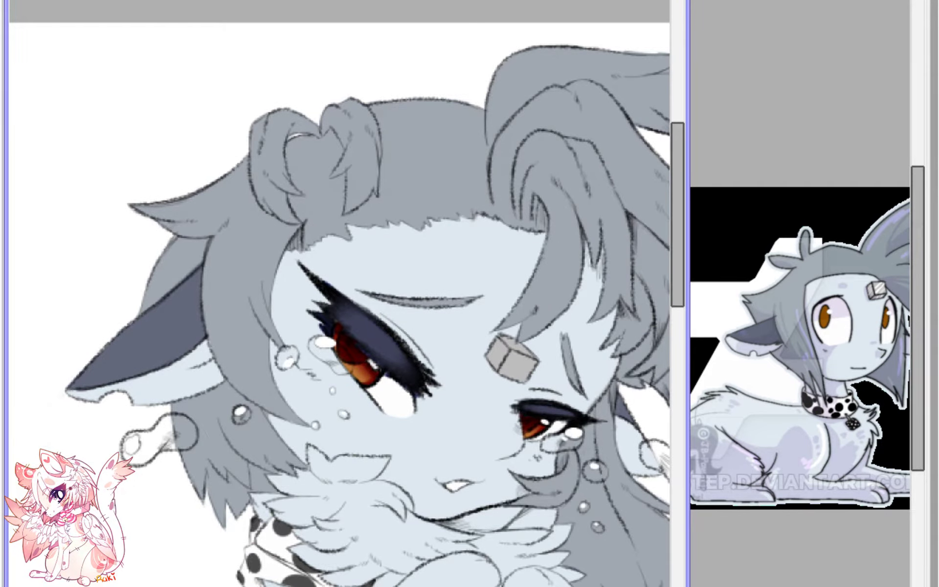
pyautogui.scroll(3, 337, 406)
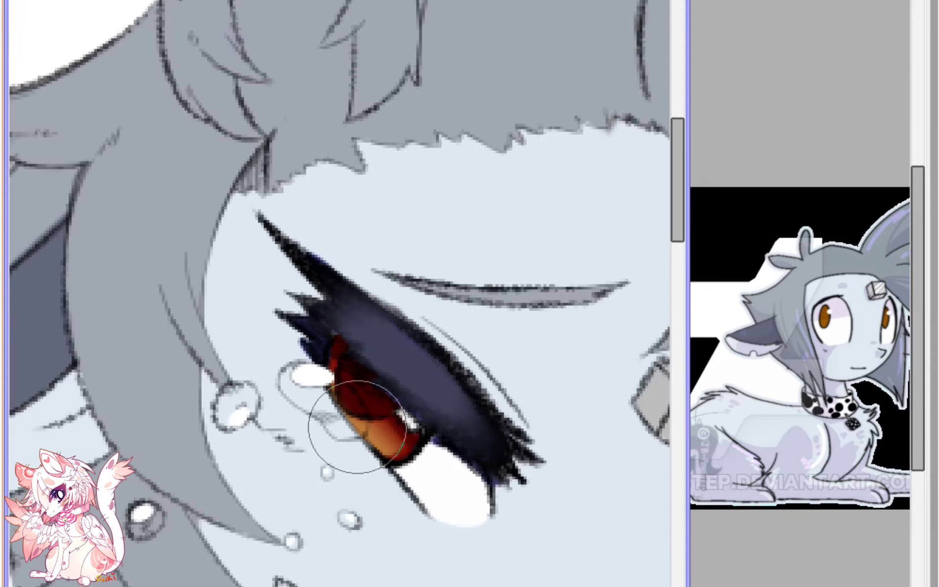
pyautogui.scroll(1, 356, 425)
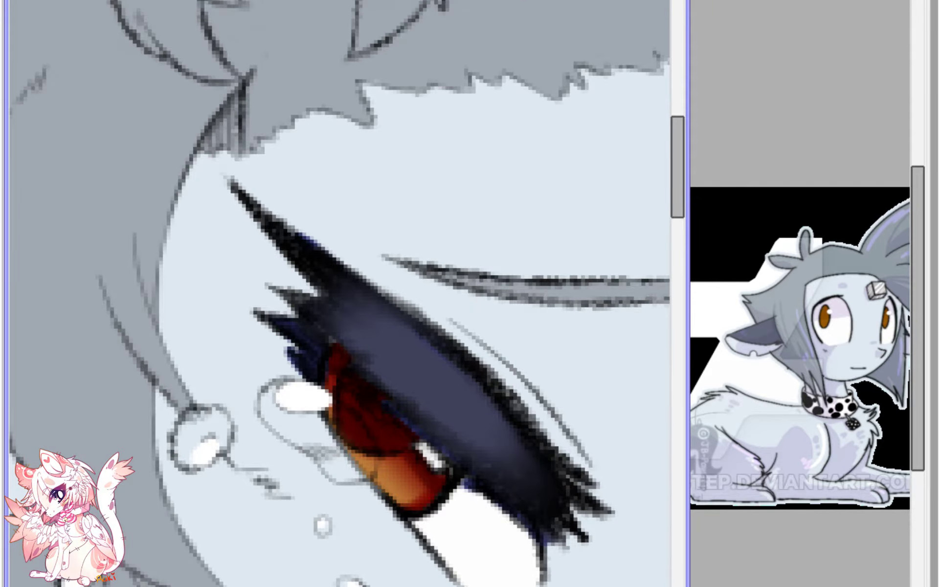
pyautogui.scroll(1, 336, 398)
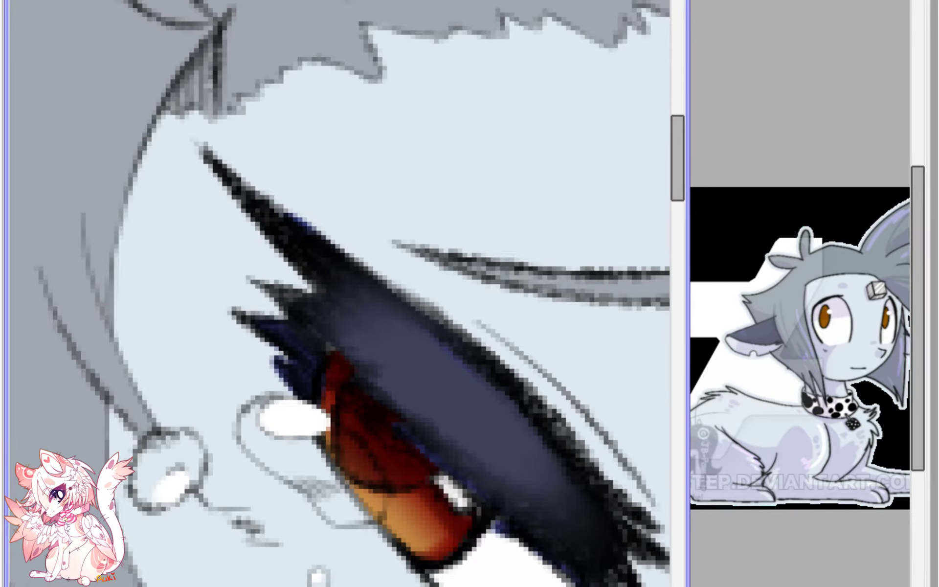
pyautogui.scroll(1, 314, 444)
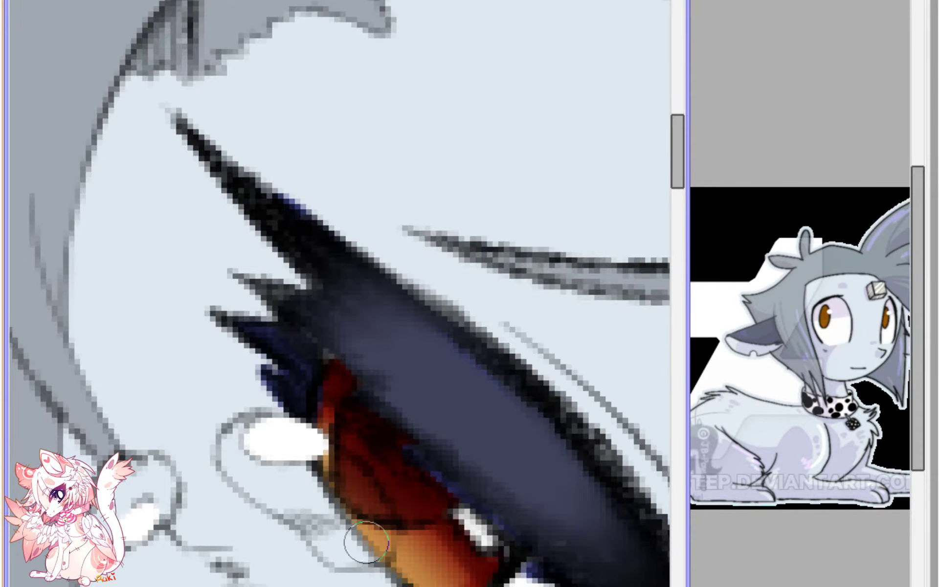
pyautogui.moveTo(365, 532)
pyautogui.mouseDown()
pyautogui.moveTo(412, 562)
pyautogui.moveTo(398, 567)
pyautogui.moveTo(423, 583)
pyautogui.moveTo(408, 558)
pyautogui.mouseUp()
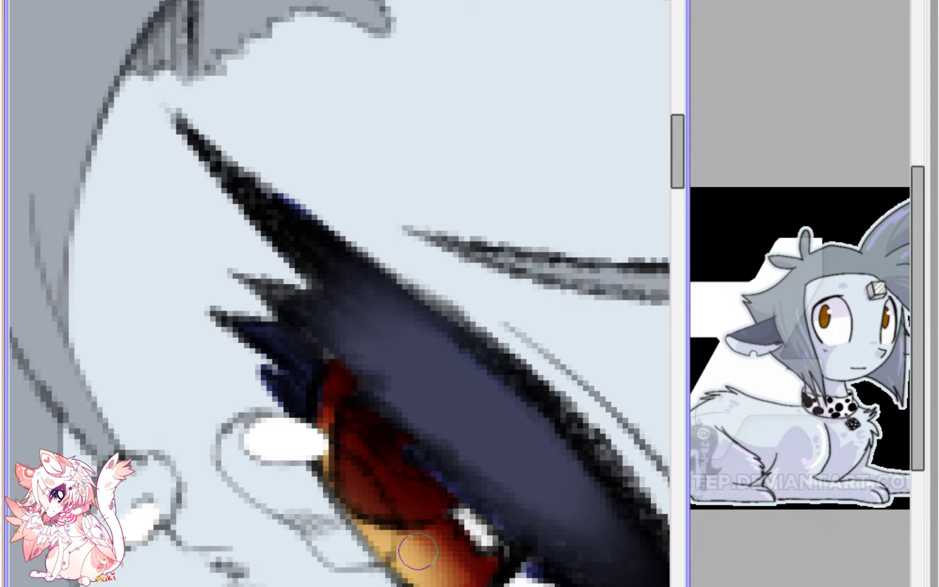
# - Lighten the smaller eye's lower iris with orange, and tint both irises a softer, warmer red
pyautogui.scroll(-7, 324, 478)
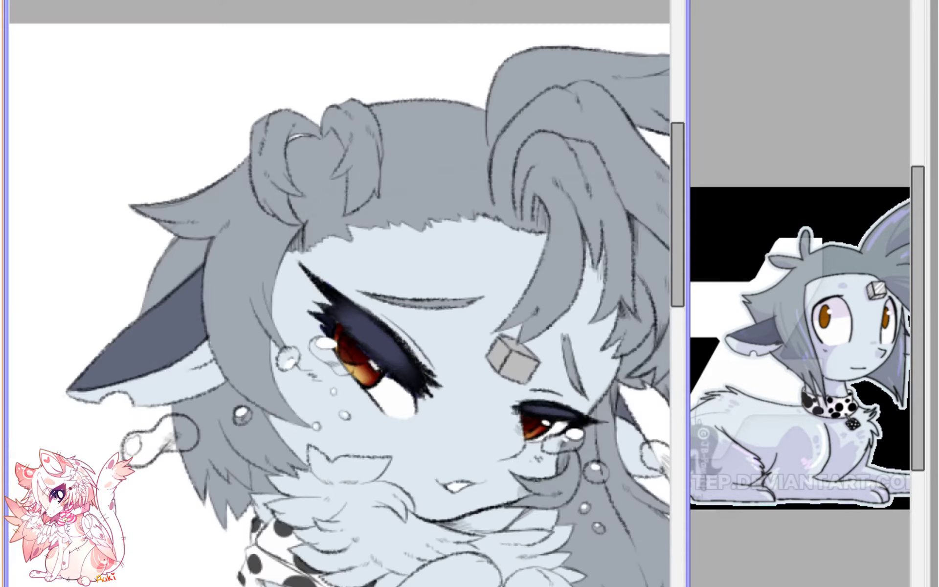
pyautogui.press('h')
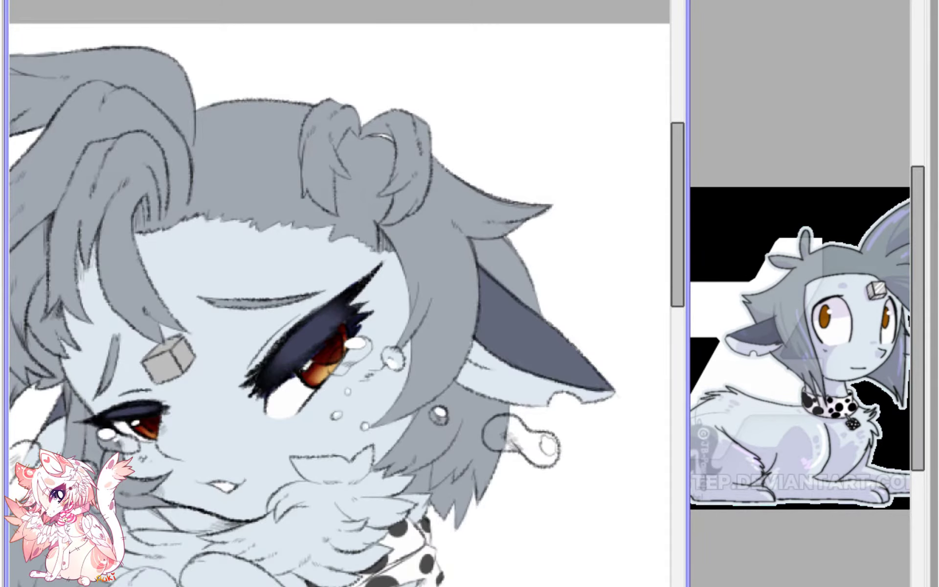
pyautogui.scroll(3, 337, 352)
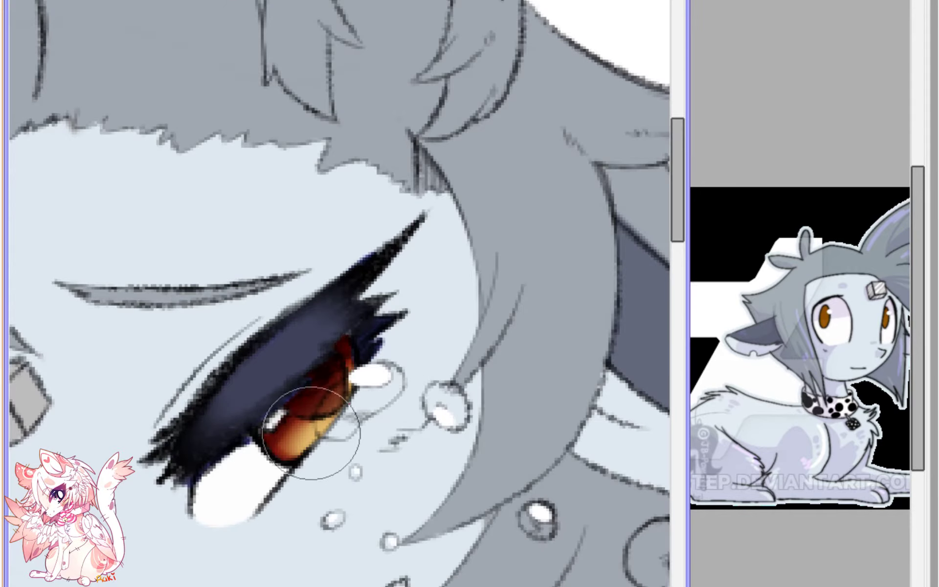
pyautogui.moveTo(360, 382); pyautogui.dragTo(668, 250)
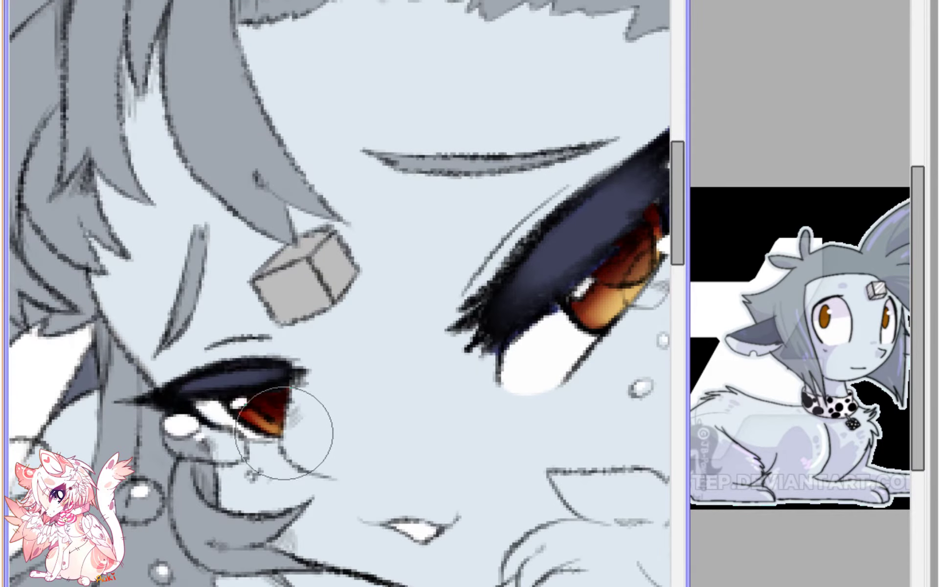
pyautogui.scroll(-3, 311, 433)
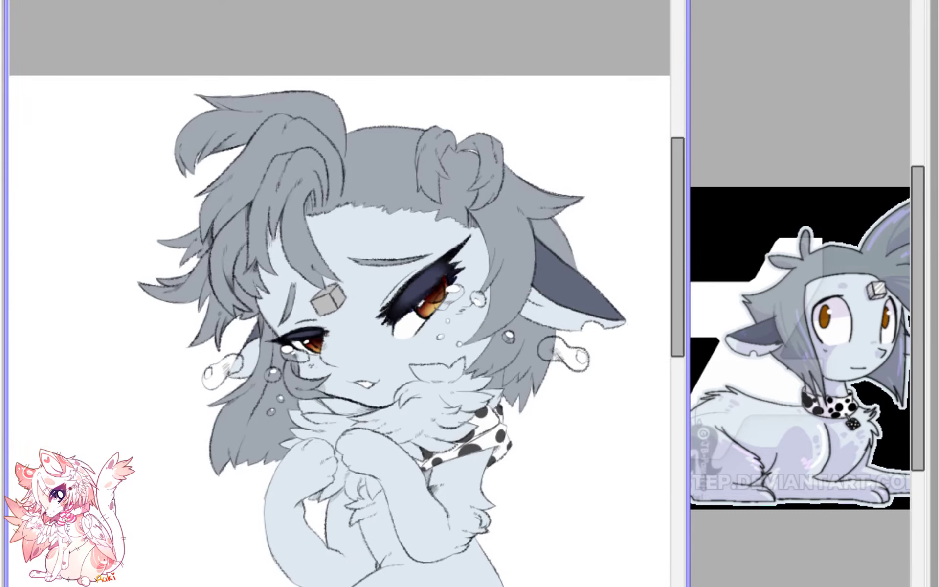
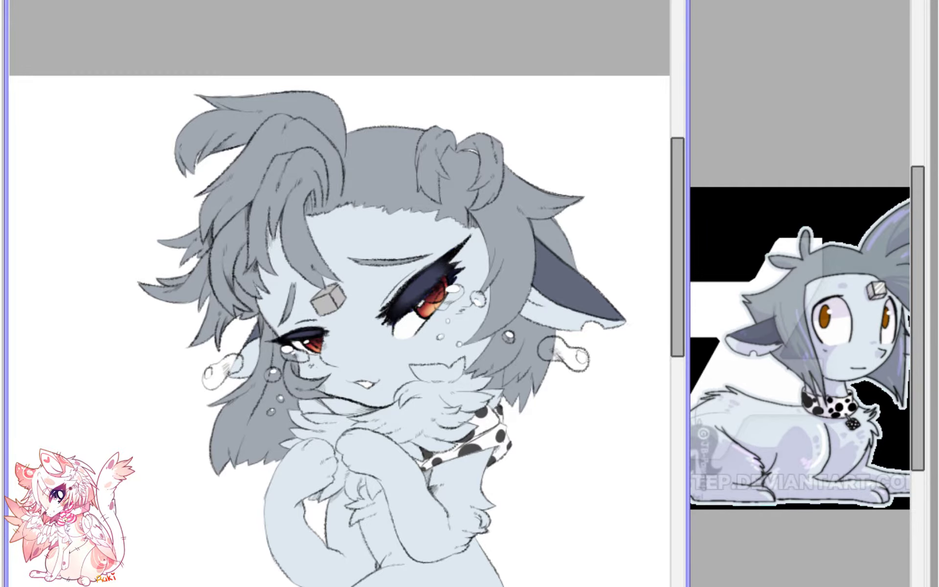
# - Outline the pupil of the larger eye with a rounded dark red ring
pyautogui.scroll(4, 645, 136)
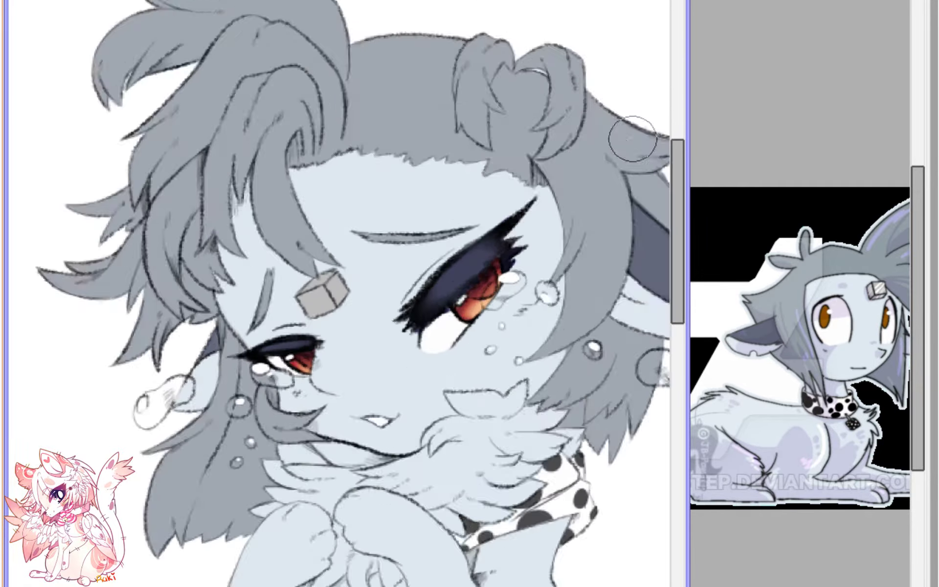
pyautogui.moveTo(535, 448); pyautogui.dragTo(238, 494)
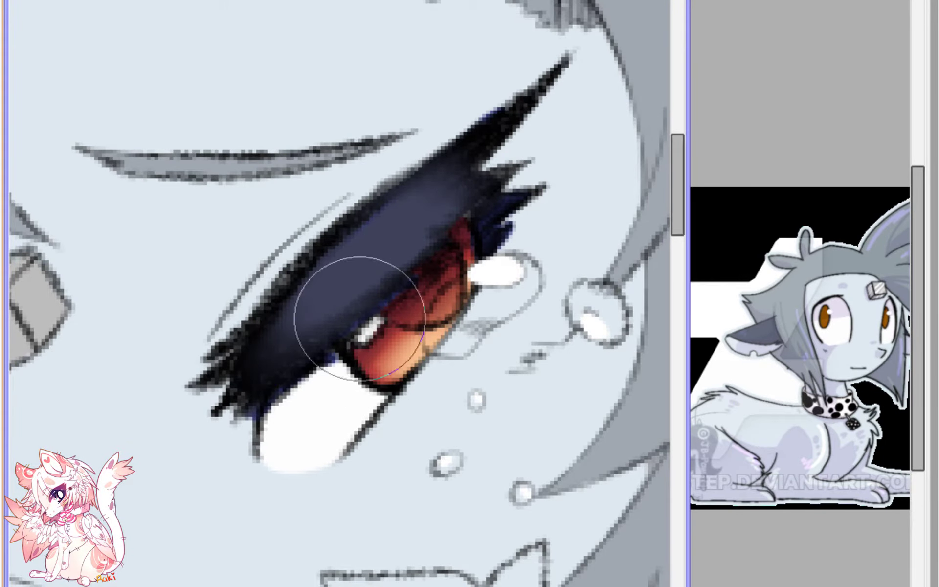
pyautogui.moveTo(220, 377); pyautogui.dragTo(75, 390)
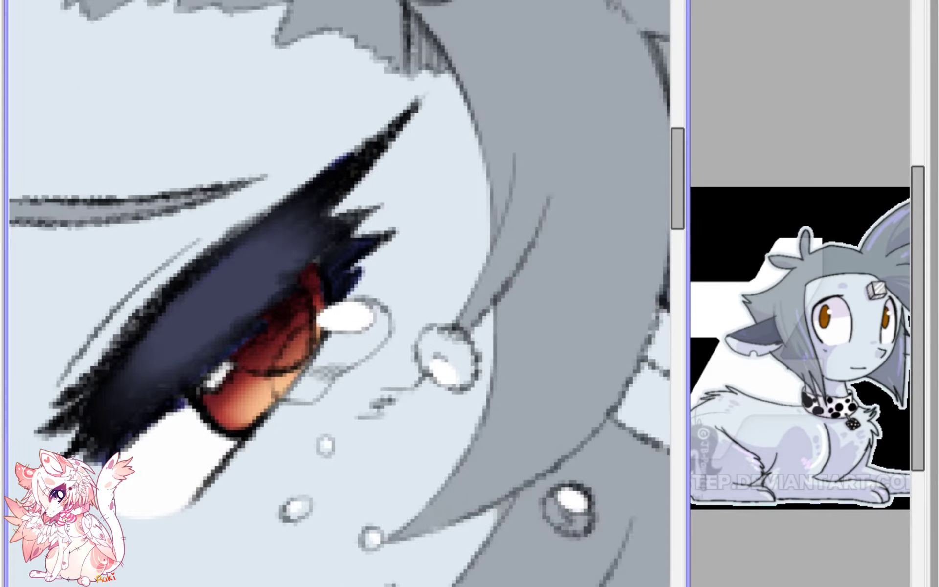
pyautogui.scroll(1, 340, 294)
pyautogui.moveTo(218, 379)
pyautogui.mouseDown()
pyautogui.moveTo(297, 368)
pyautogui.moveTo(288, 377)
pyautogui.moveTo(306, 334)
pyautogui.moveTo(302, 353)
pyautogui.moveTo(291, 285)
pyautogui.mouseUp()
pyautogui.scroll(-5, 195, 342)
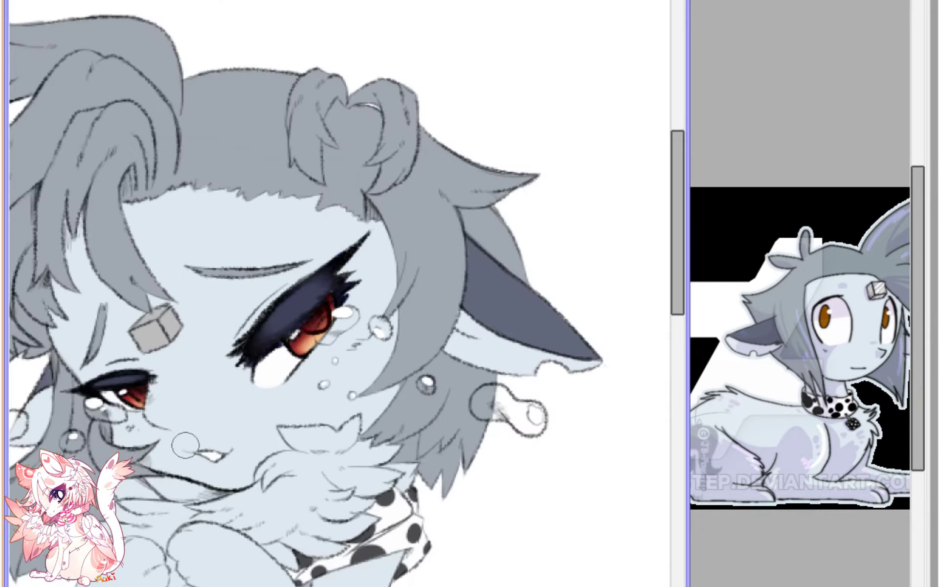
# - Fill the centre of the larger eye's pupil with dark red strokes inside the ring
pyautogui.scroll(5, 172, 434)
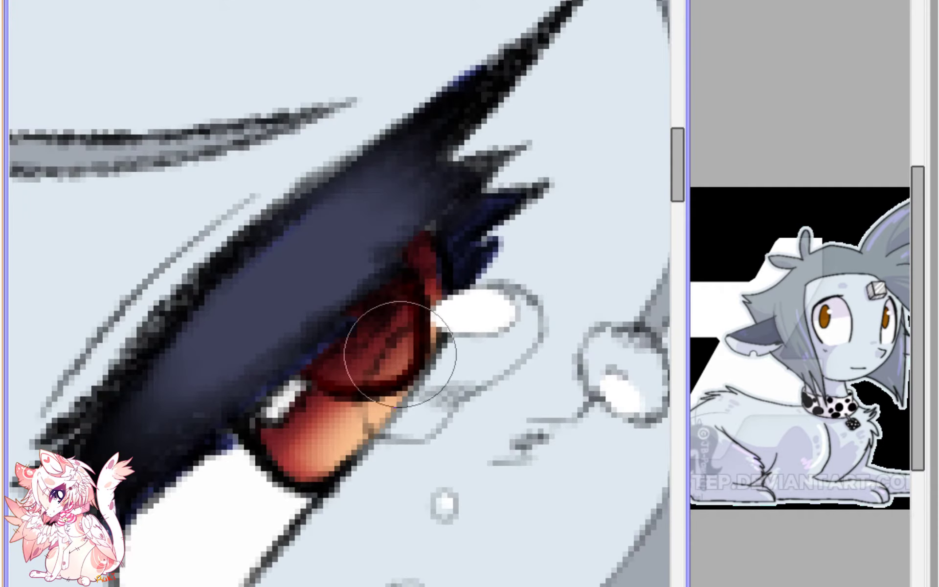
pyautogui.moveTo(373, 344)
pyautogui.mouseDown()
pyautogui.moveTo(388, 357)
pyautogui.moveTo(366, 336)
pyautogui.moveTo(391, 358)
pyautogui.mouseUp()
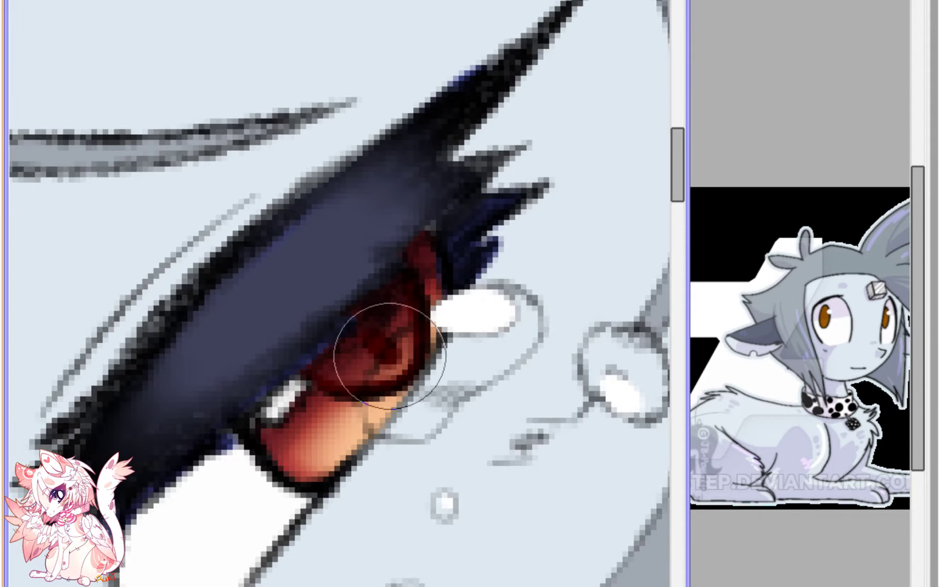
pyautogui.scroll(-3, 292, 403)
pyautogui.scroll(-5, 291, 404)
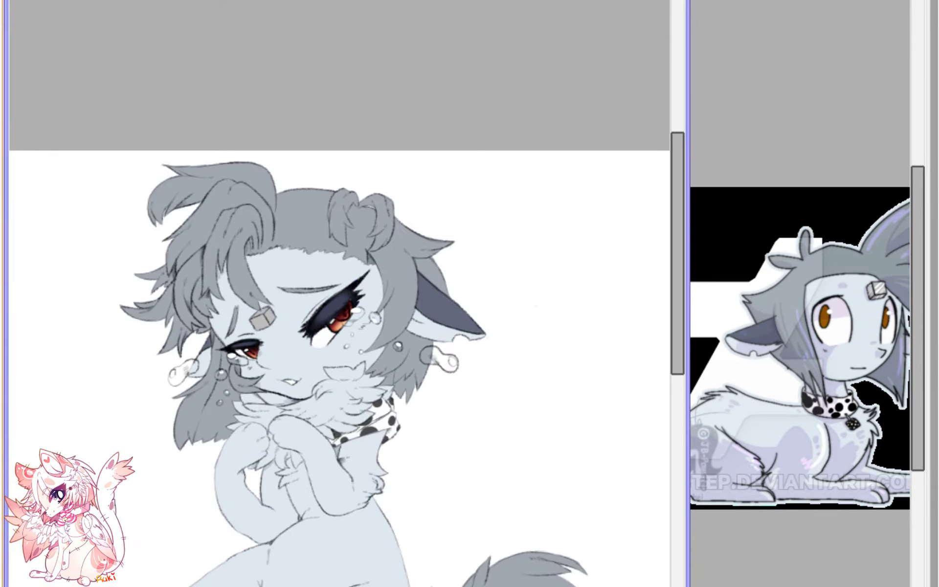
# - Darken the pupil of the smaller eye with deep red to match the larger one
pyautogui.press('h')
pyautogui.moveTo(521, 388); pyautogui.dragTo(455, 366)
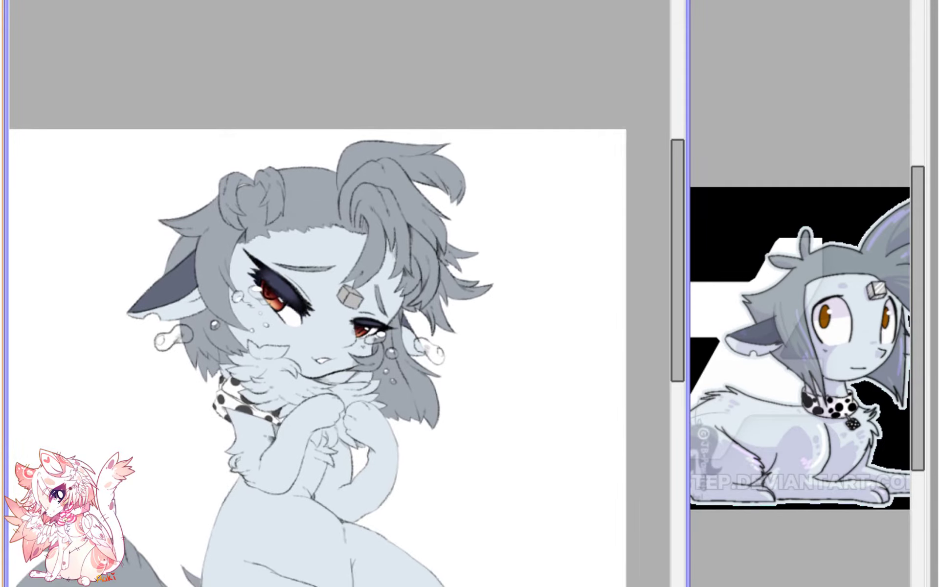
pyautogui.scroll(4, 454, 366)
pyautogui.scroll(5, 455, 365)
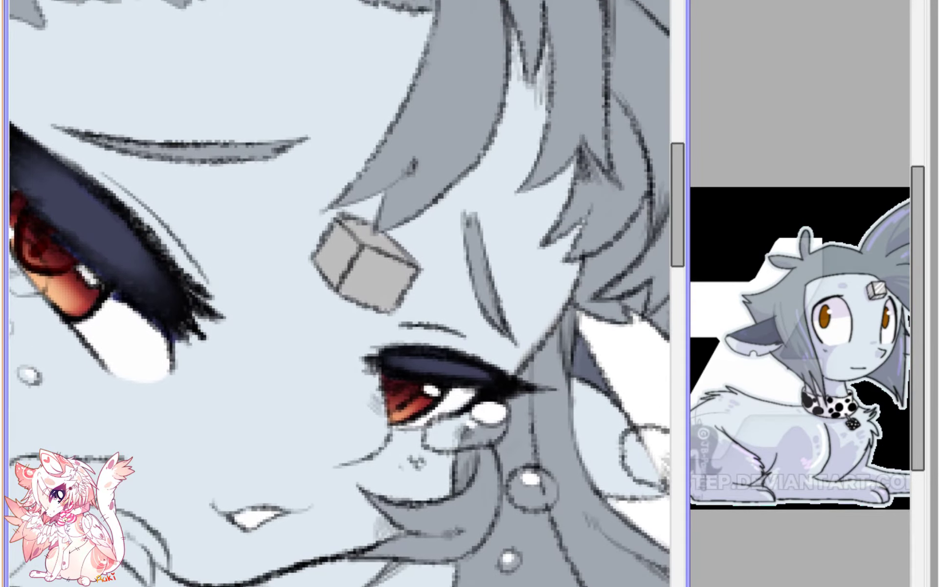
pyautogui.scroll(1, 413, 433)
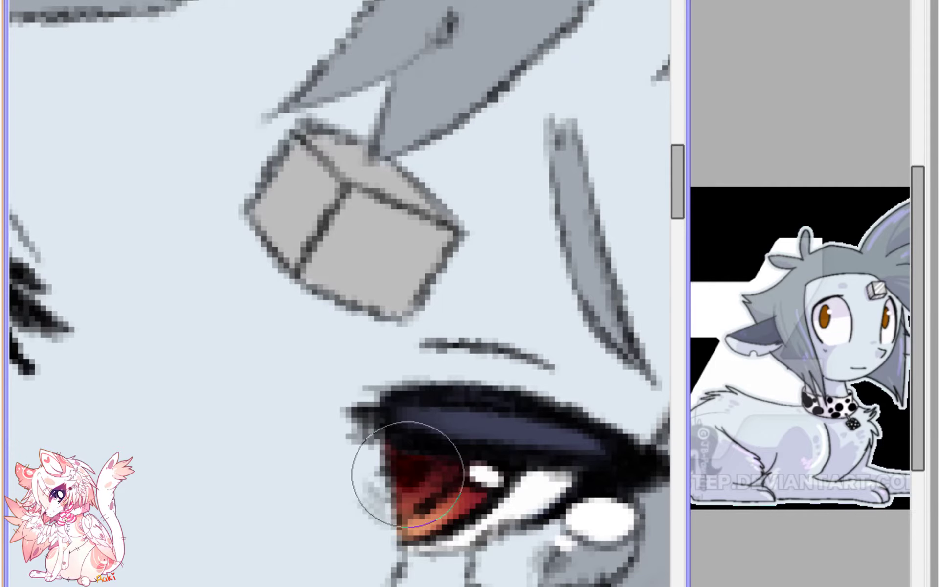
pyautogui.scroll(-5, 434, 451)
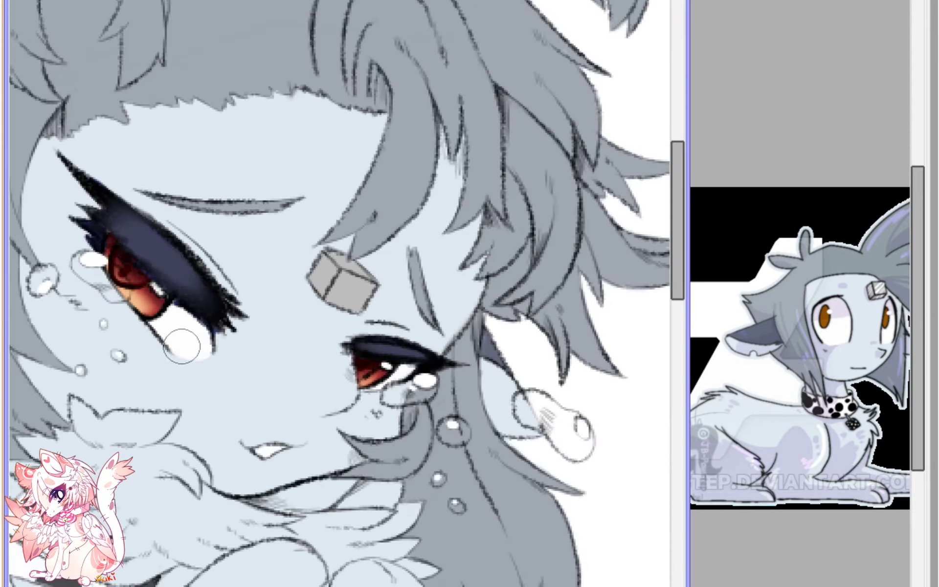
# - Repaint the highlight on the larger eye's iris as a bigger, solid white oval
pyautogui.press('h')
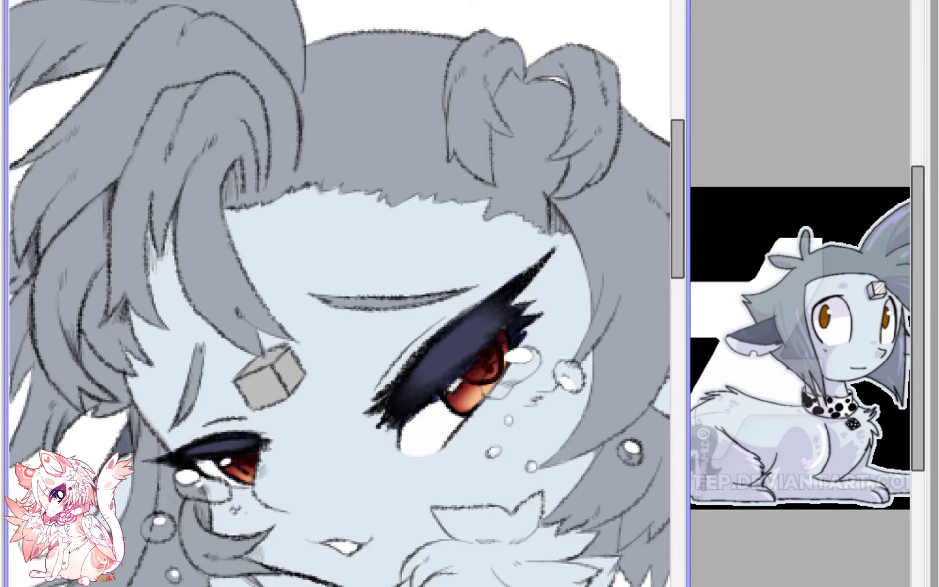
pyautogui.scroll(6, 220, 388)
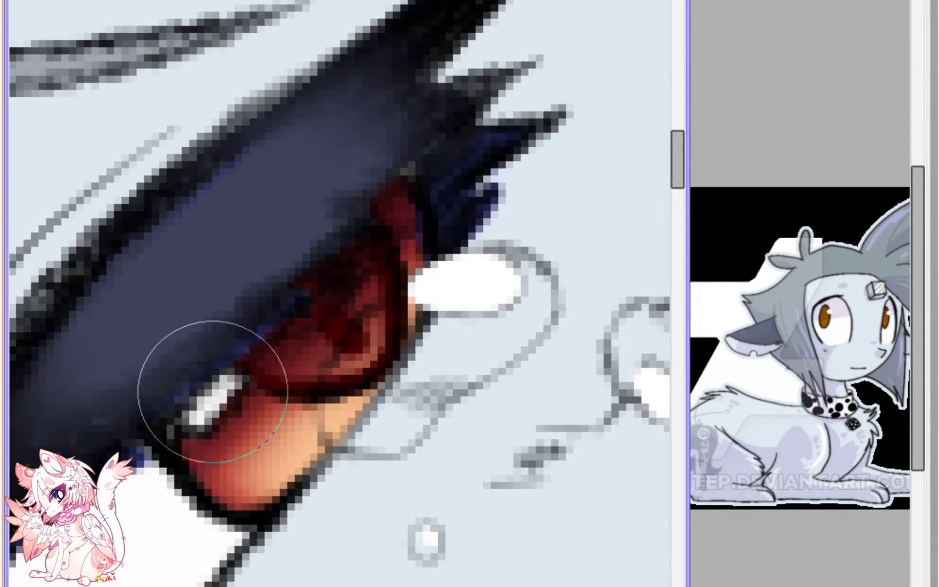
pyautogui.moveTo(213, 391)
pyautogui.mouseDown()
pyautogui.moveTo(195, 411)
pyautogui.moveTo(219, 389)
pyautogui.moveTo(204, 387)
pyautogui.moveTo(180, 412)
pyautogui.moveTo(229, 376)
pyautogui.moveTo(188, 404)
pyautogui.mouseUp()
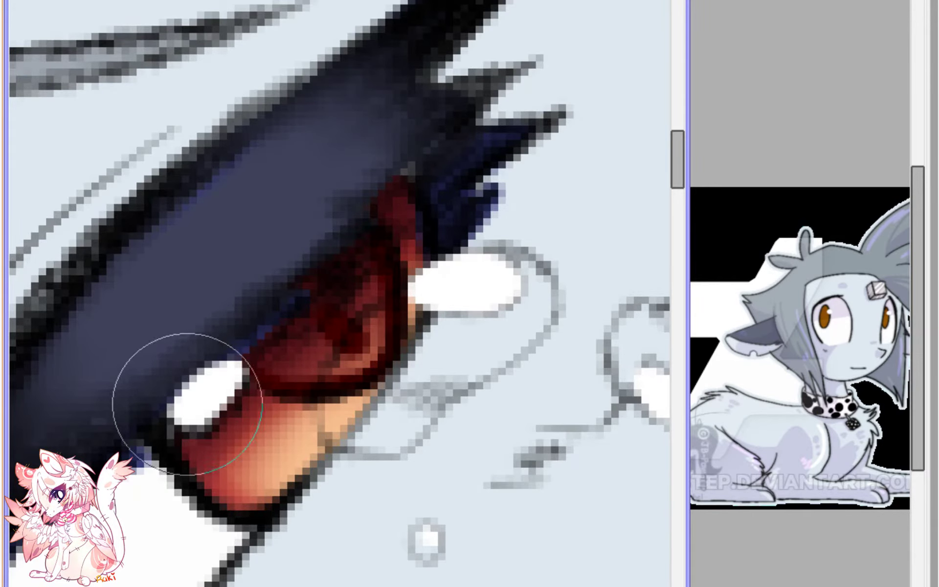
# - Add a small white highlight dot to the pupil of each eye beside the larger highlight
pyautogui.click(270, 356)
pyautogui.scroll(-2, 292, 166)
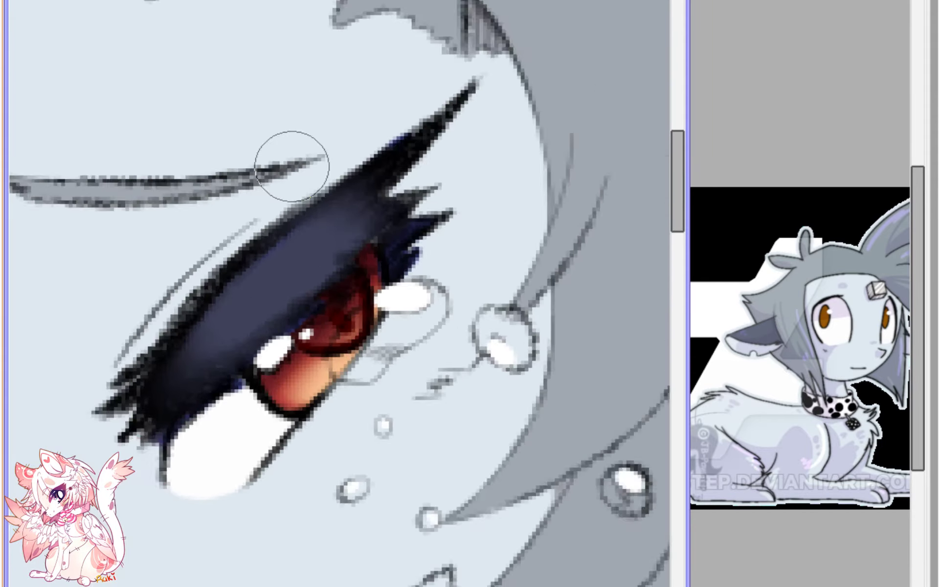
pyautogui.scroll(-4, 292, 166)
pyautogui.press('h')
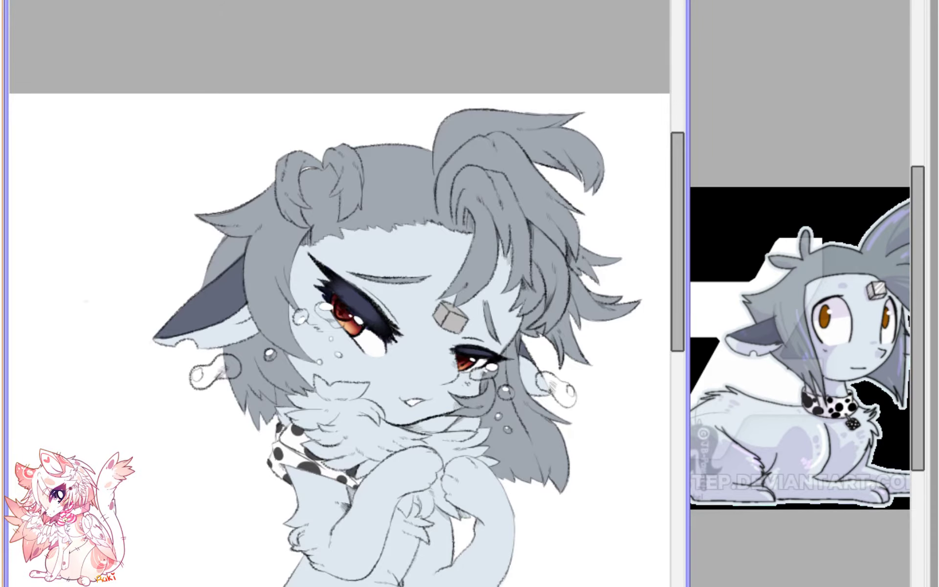
pyautogui.scroll(6, 447, 381)
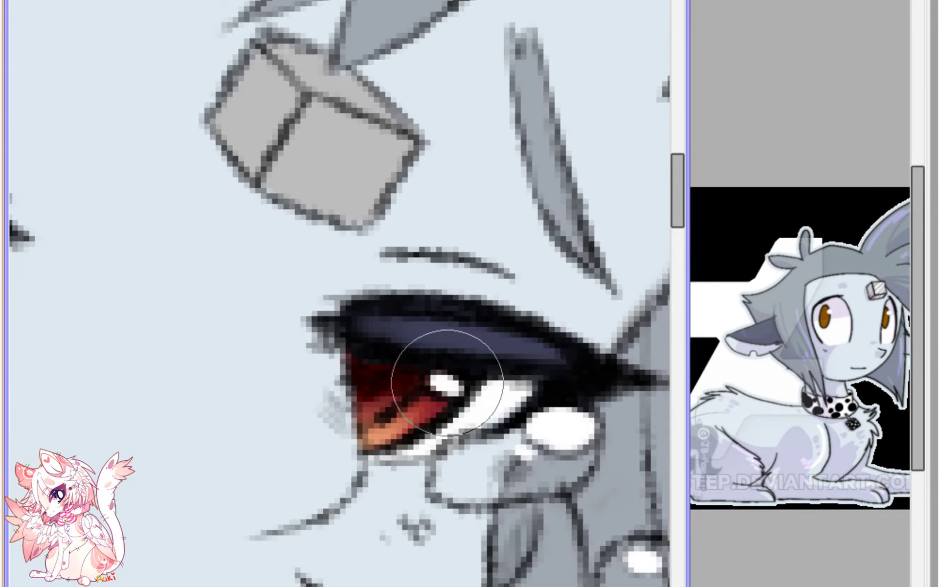
pyautogui.click(409, 369)
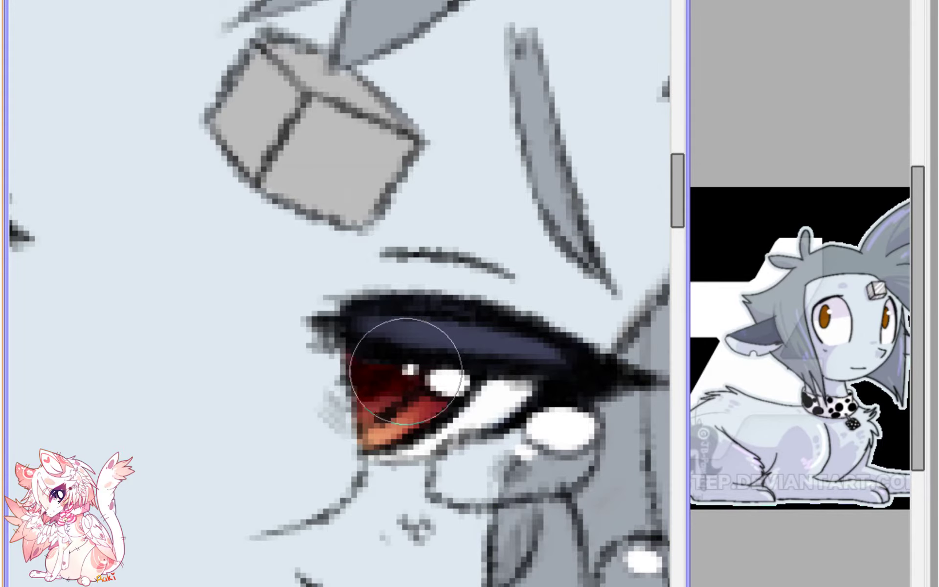
pyautogui.scroll(-6, 409, 347)
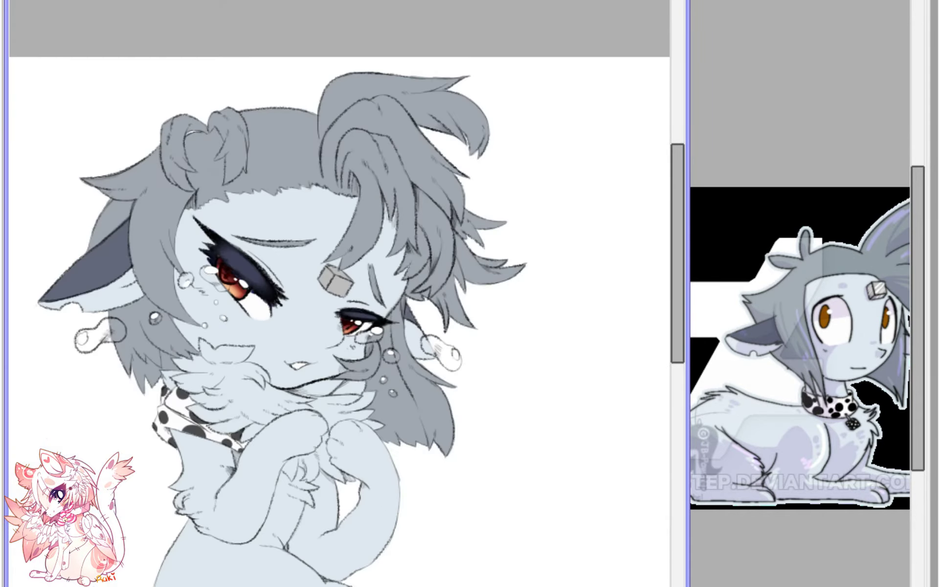
pyautogui.press('h')
pyautogui.moveTo(578, 308)
pyautogui.mouseDown()
pyautogui.moveTo(536, 339)
pyautogui.moveTo(470, 355)
pyautogui.mouseUp()
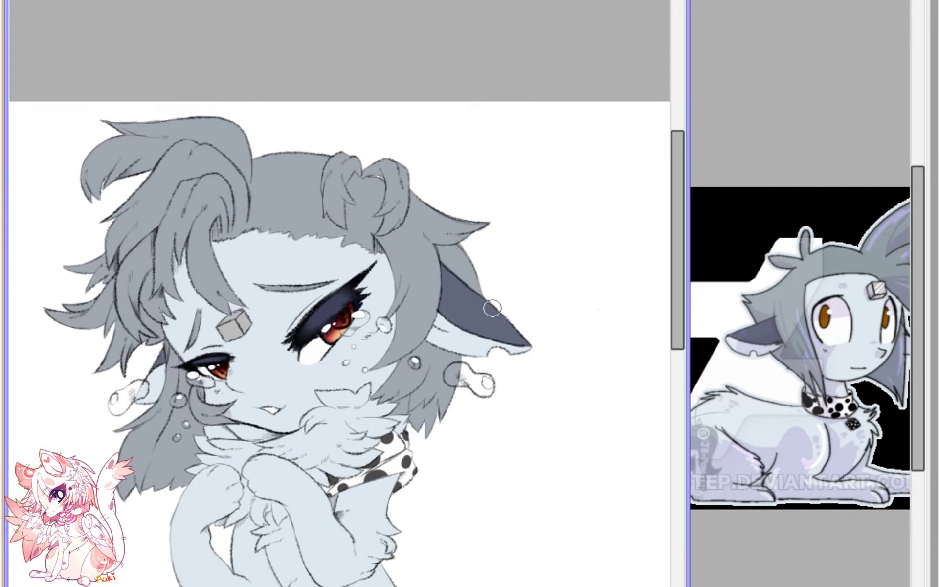
pyautogui.press('h')
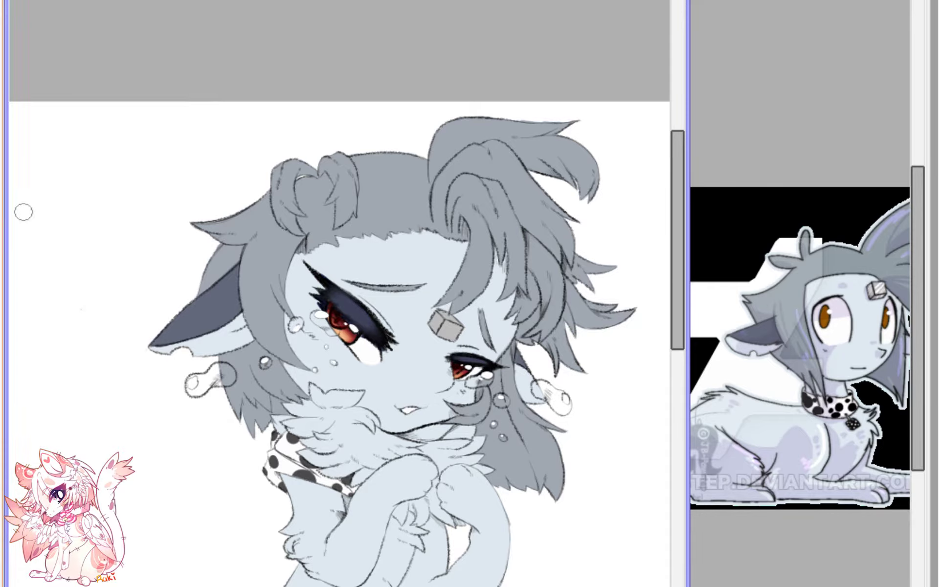
pyautogui.scroll(2, 561, 311)
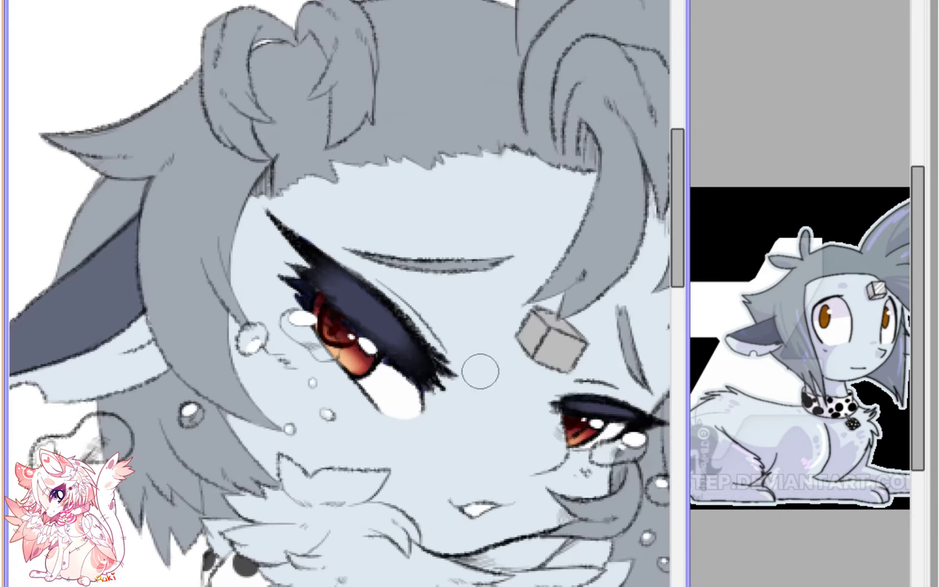
pyautogui.moveTo(435, 312); pyautogui.dragTo(151, 431)
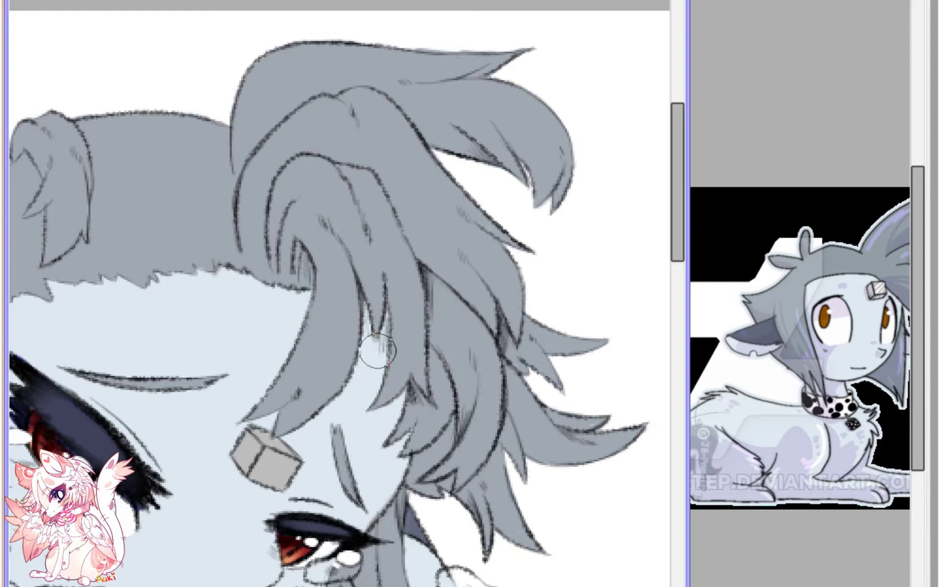
pyautogui.moveTo(360, 310); pyautogui.dragTo(371, 373)
pyautogui.hotkey('ctrl', 'z')
pyautogui.moveTo(361, 309); pyautogui.dragTo(373, 382)
pyautogui.hotkey('ctrl', 'z')
pyautogui.hotkey('ctrl', 'z')
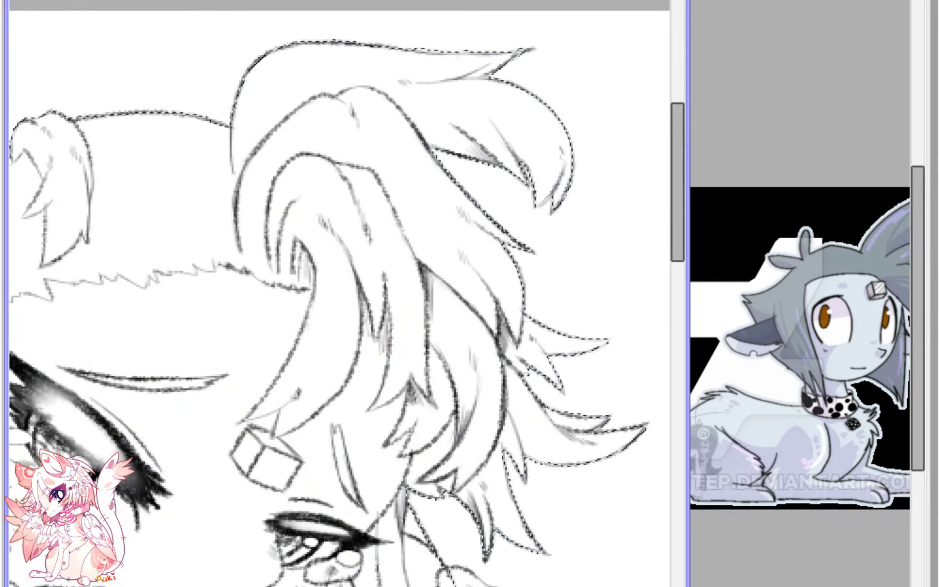
pyautogui.hotkey('ctrl', 'z')
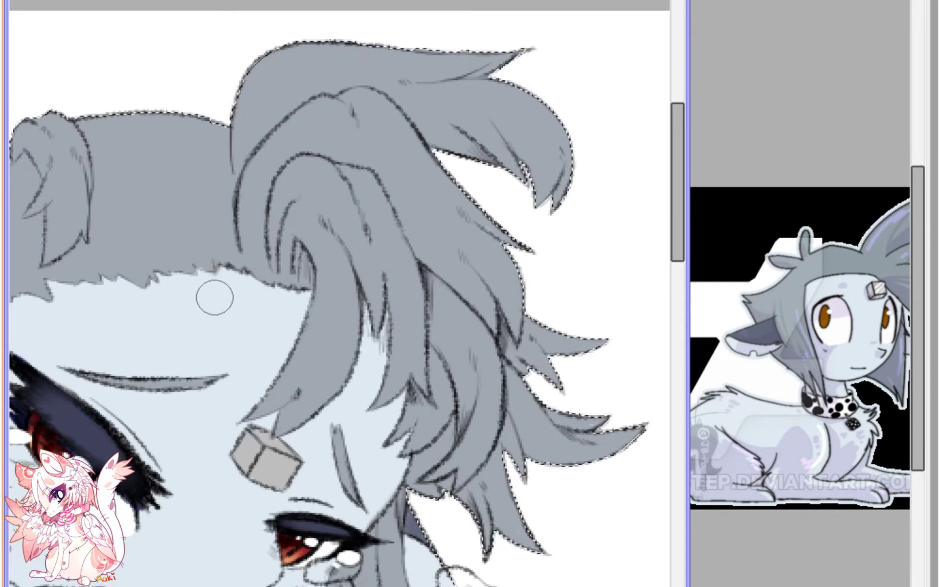
pyautogui.hotkey('ctrl', 'd')
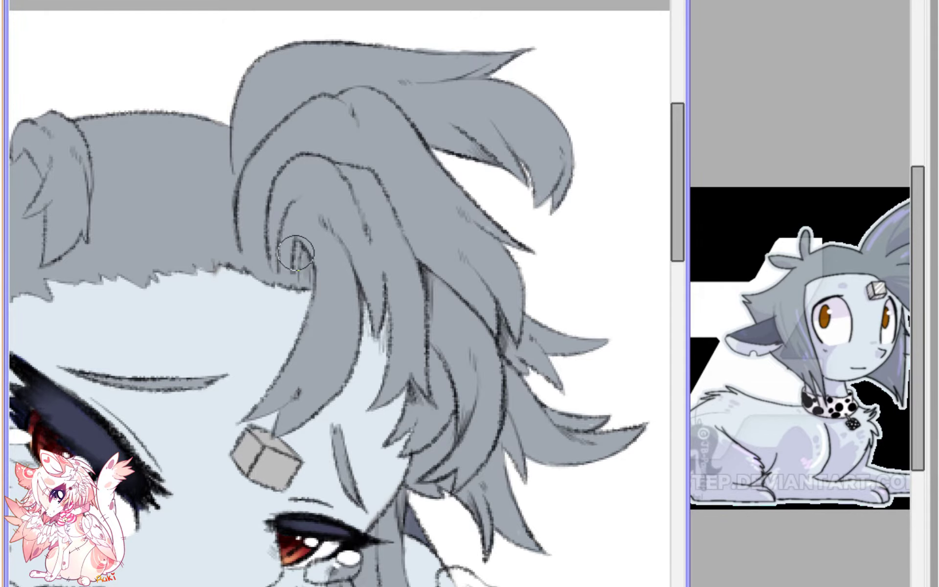
# - Paint dark grey shadows in the hollow under the front hair curl and along the fold between the fringe strands
pyautogui.scroll(2, 323, 264)
pyautogui.moveTo(321, 345)
pyautogui.mouseDown()
pyautogui.moveTo(310, 314)
pyautogui.moveTo(319, 279)
pyautogui.moveTo(324, 319)
pyautogui.moveTo(346, 337)
pyautogui.moveTo(319, 279)
pyautogui.moveTo(313, 331)
pyautogui.moveTo(318, 256)
pyautogui.moveTo(271, 321)
pyautogui.mouseUp()
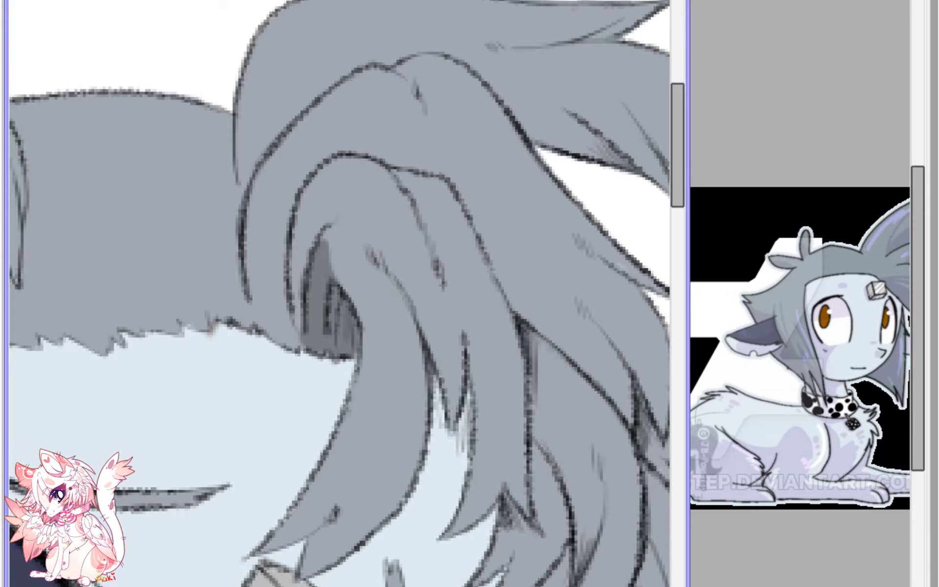
pyautogui.press('h')
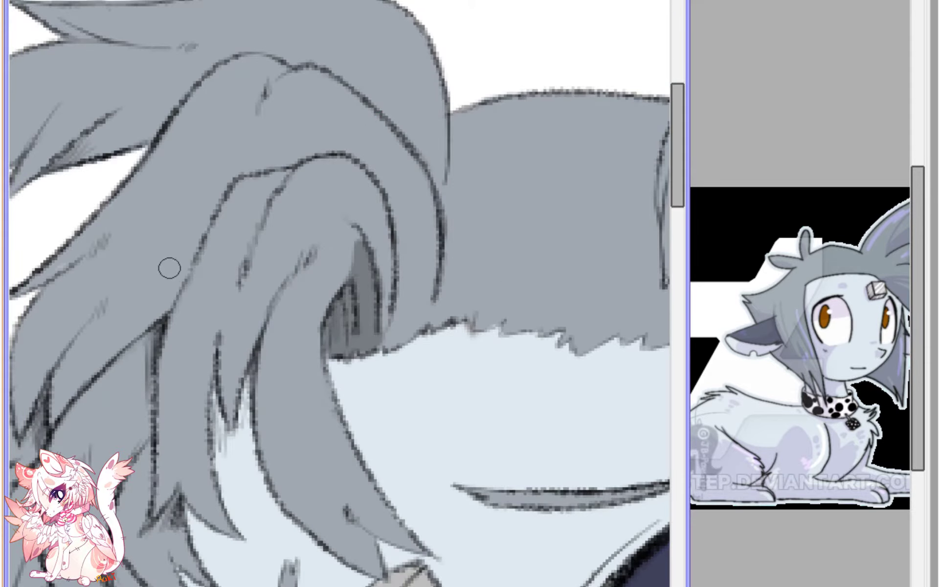
pyautogui.moveTo(287, 169)
pyautogui.mouseDown()
pyautogui.moveTo(226, 269)
pyautogui.moveTo(268, 192)
pyautogui.moveTo(230, 308)
pyautogui.moveTo(289, 177)
pyautogui.moveTo(249, 238)
pyautogui.mouseUp()
pyautogui.moveTo(269, 195)
pyautogui.mouseDown()
pyautogui.moveTo(242, 231)
pyautogui.moveTo(238, 308)
pyautogui.mouseUp()
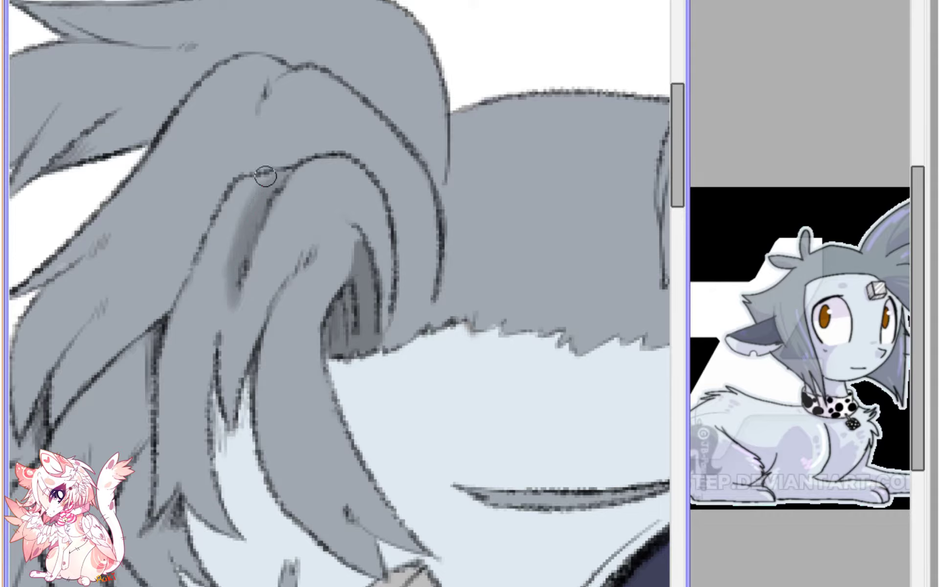
pyautogui.moveTo(242, 203); pyautogui.dragTo(229, 290)
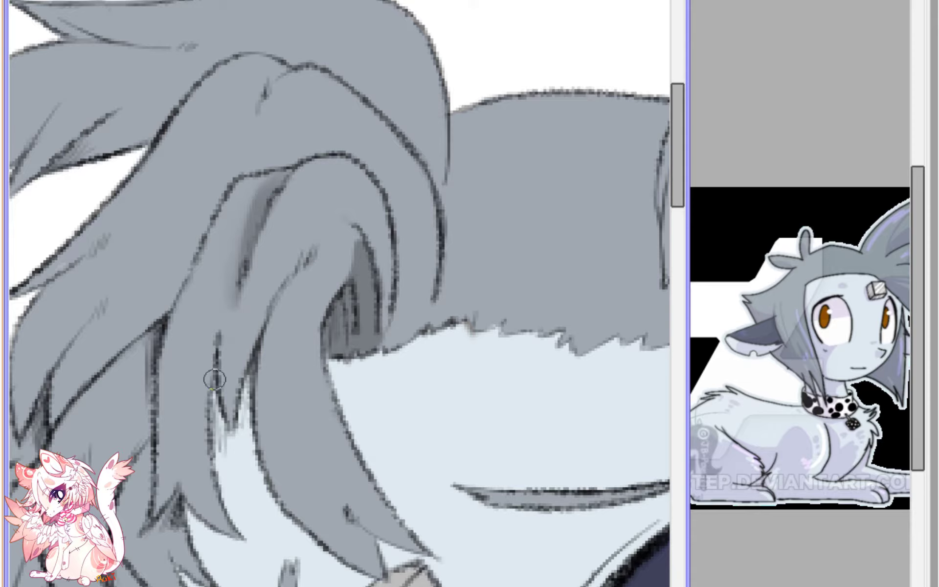
pyautogui.moveTo(215, 379)
pyautogui.mouseDown()
pyautogui.moveTo(217, 312)
pyautogui.moveTo(213, 395)
pyautogui.moveTo(221, 297)
pyautogui.moveTo(208, 377)
pyautogui.moveTo(211, 335)
pyautogui.mouseUp()
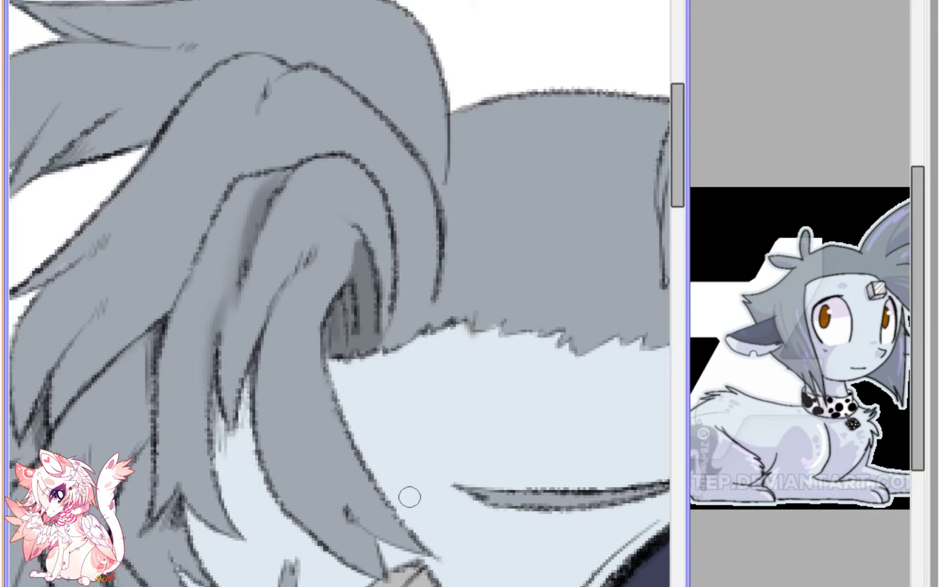
pyautogui.scroll(-3, 384, 435)
pyautogui.press('h')
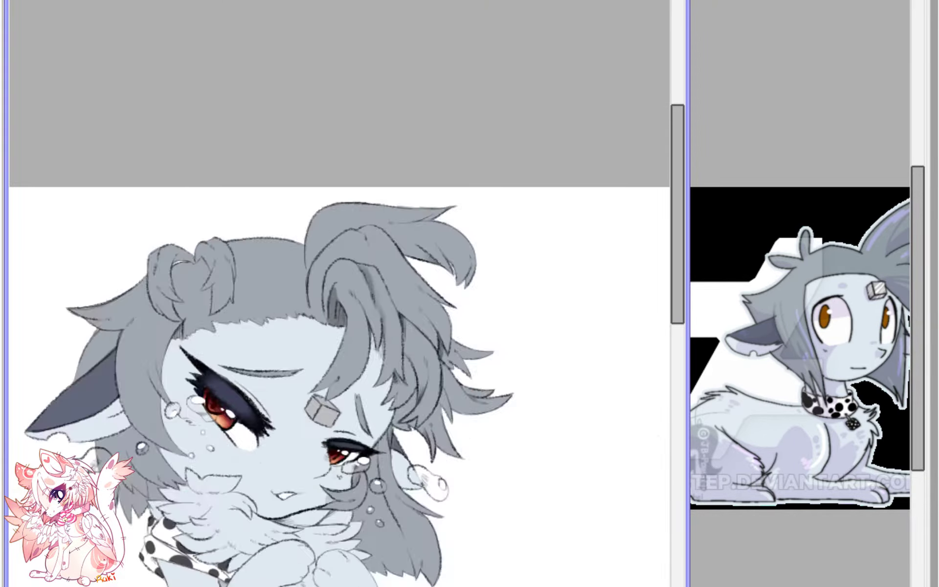
# - Shade the inner edge of the front fringe strand with dark grey strokes running down to the gap between strands
pyautogui.scroll(3, 105, 394)
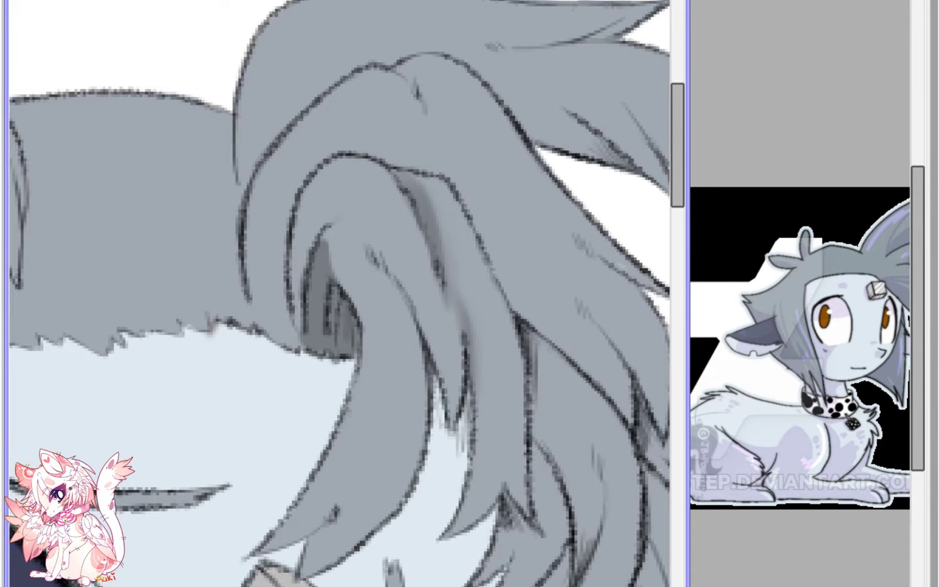
pyautogui.moveTo(370, 257)
pyautogui.mouseDown()
pyautogui.moveTo(427, 338)
pyautogui.moveTo(395, 290)
pyautogui.moveTo(409, 302)
pyautogui.moveTo(414, 332)
pyautogui.mouseUp()
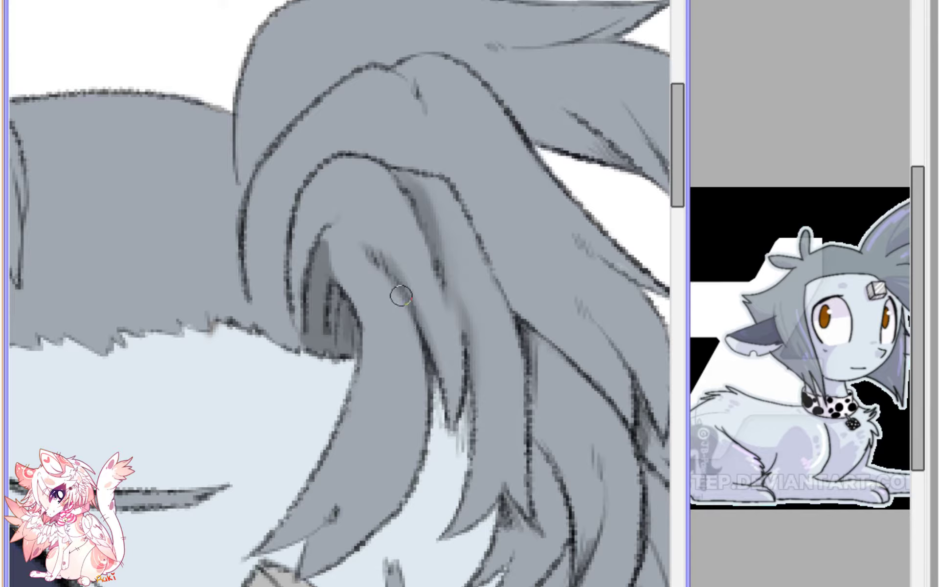
pyautogui.moveTo(377, 266); pyautogui.dragTo(442, 423)
pyautogui.moveTo(398, 288); pyautogui.dragTo(430, 436)
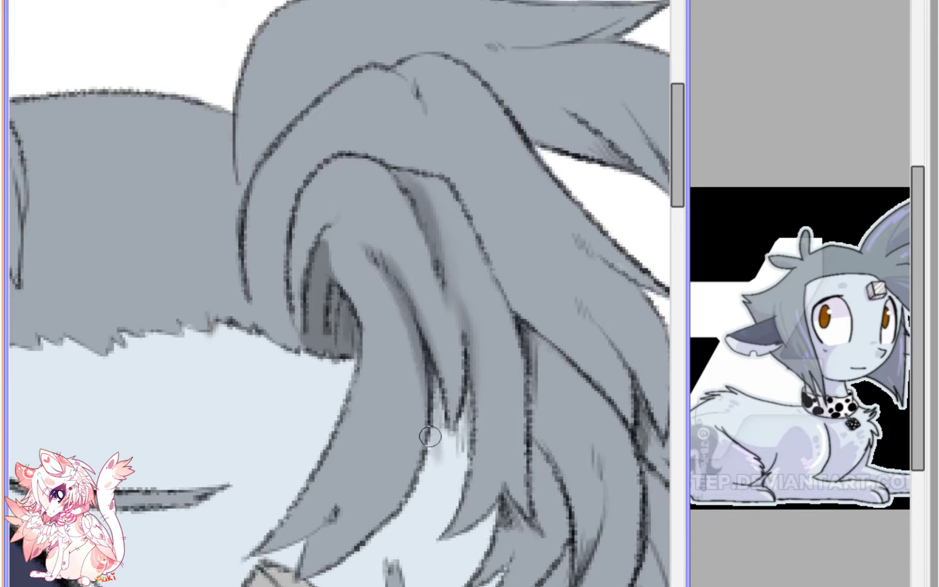
# - Shade the tip of the front fringe strand above the forehead cube and trim the shadow into a narrow tapered streak
pyautogui.moveTo(323, 531)
pyautogui.mouseDown()
pyautogui.moveTo(349, 512)
pyautogui.moveTo(305, 546)
pyautogui.moveTo(368, 475)
pyautogui.moveTo(318, 538)
pyautogui.moveTo(389, 424)
pyautogui.mouseUp()
pyautogui.moveTo(320, 532)
pyautogui.mouseDown()
pyautogui.moveTo(373, 449)
pyautogui.moveTo(392, 383)
pyautogui.mouseUp()
pyautogui.moveTo(310, 547)
pyautogui.mouseDown()
pyautogui.moveTo(351, 507)
pyautogui.moveTo(321, 538)
pyautogui.mouseUp()
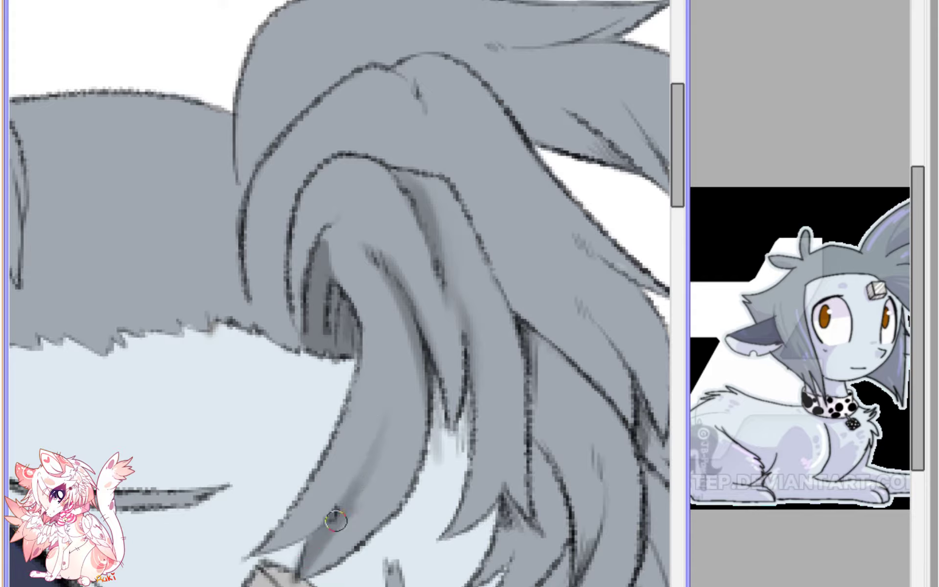
pyautogui.press('e')
pyautogui.moveTo(365, 489); pyautogui.dragTo(398, 440)
pyautogui.moveTo(353, 530); pyautogui.dragTo(396, 452)
pyautogui.moveTo(346, 553); pyautogui.dragTo(401, 465)
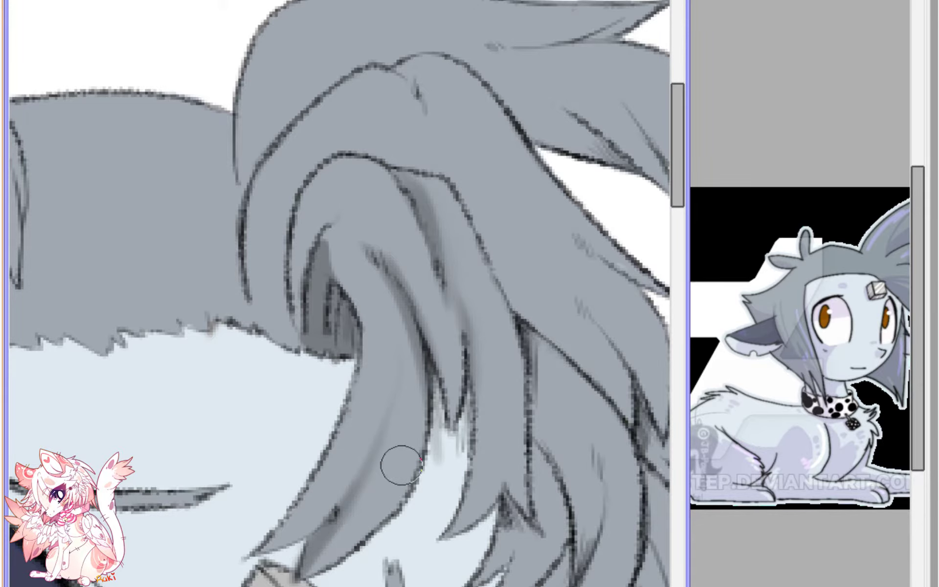
pyautogui.moveTo(322, 584); pyautogui.dragTo(360, 533)
pyautogui.scroll(-3, 398, 69)
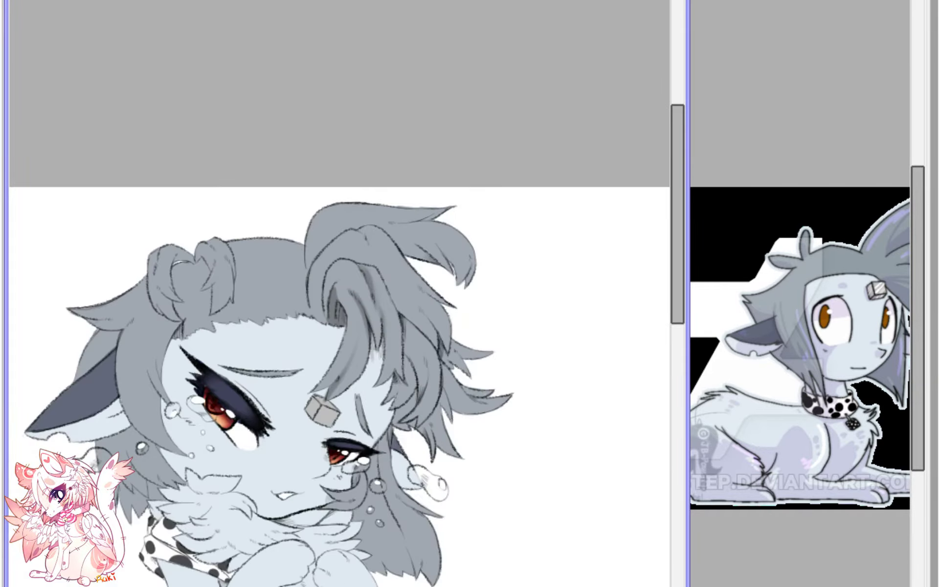
# - Paint grey shading along the front fringe strand's edge where it curves around the dark hollow
pyautogui.scroll(5, 337, 291)
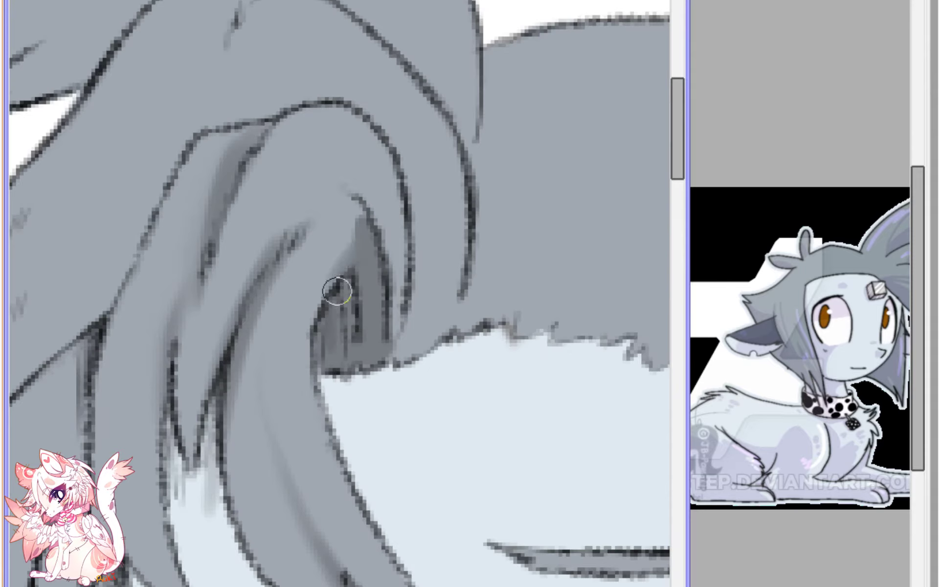
pyautogui.moveTo(337, 291)
pyautogui.mouseDown()
pyautogui.moveTo(355, 231)
pyautogui.moveTo(333, 286)
pyautogui.moveTo(327, 265)
pyautogui.moveTo(313, 350)
pyautogui.moveTo(308, 310)
pyautogui.moveTo(318, 411)
pyautogui.moveTo(302, 319)
pyautogui.mouseUp()
pyautogui.moveTo(347, 492); pyautogui.dragTo(304, 325)
pyautogui.moveTo(321, 442); pyautogui.dragTo(294, 286)
pyautogui.moveTo(303, 384); pyautogui.dragTo(298, 263)
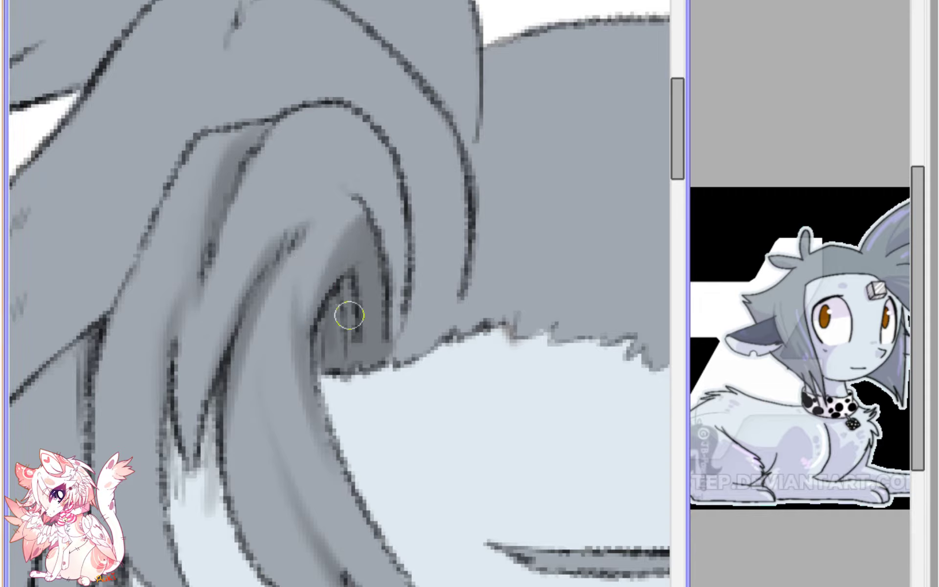
# - Paint a soft grey cast shadow on the forehead following the front fringe strand from the hairline down towards the brow
pyautogui.moveTo(350, 339)
pyautogui.mouseDown()
pyautogui.moveTo(339, 367)
pyautogui.moveTo(338, 419)
pyautogui.mouseUp()
pyautogui.moveTo(330, 317); pyautogui.dragTo(332, 424)
pyautogui.moveTo(362, 337); pyautogui.dragTo(341, 445)
pyautogui.moveTo(336, 347); pyautogui.dragTo(369, 507)
pyautogui.moveTo(331, 375)
pyautogui.mouseDown()
pyautogui.moveTo(420, 551)
pyautogui.moveTo(357, 480)
pyautogui.moveTo(470, 584)
pyautogui.moveTo(390, 547)
pyautogui.moveTo(364, 496)
pyautogui.moveTo(422, 568)
pyautogui.moveTo(363, 499)
pyautogui.moveTo(471, 582)
pyautogui.mouseUp()
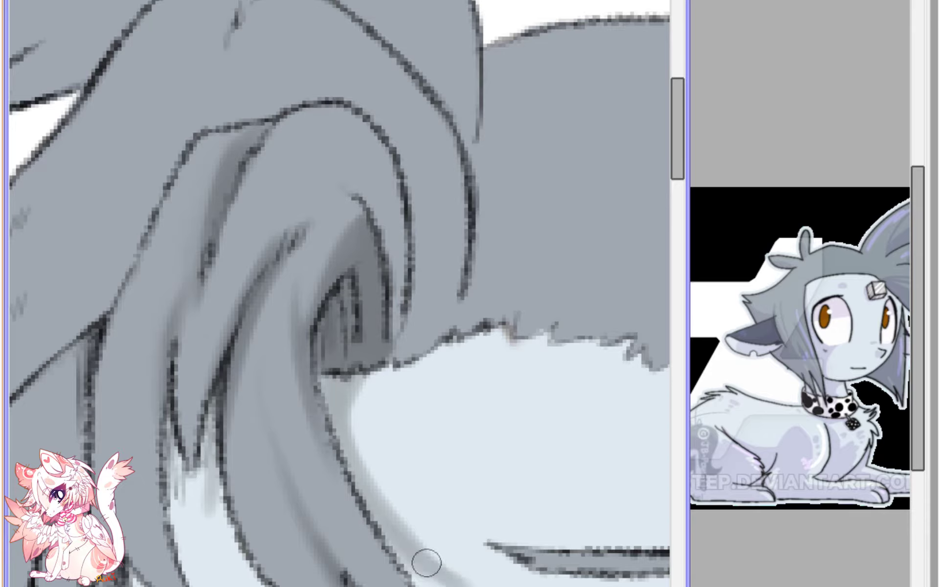
pyautogui.moveTo(364, 449)
pyautogui.mouseDown()
pyautogui.moveTo(442, 576)
pyautogui.moveTo(349, 406)
pyautogui.moveTo(399, 530)
pyautogui.mouseUp()
pyautogui.moveTo(344, 401); pyautogui.dragTo(446, 572)
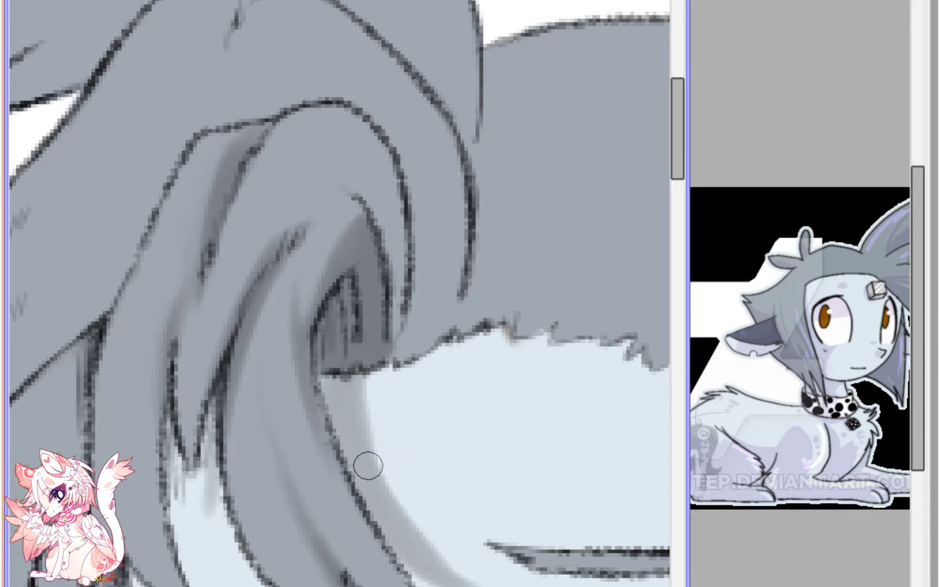
pyautogui.moveTo(369, 466); pyautogui.dragTo(465, 580)
pyautogui.moveTo(422, 543); pyautogui.dragTo(480, 582)
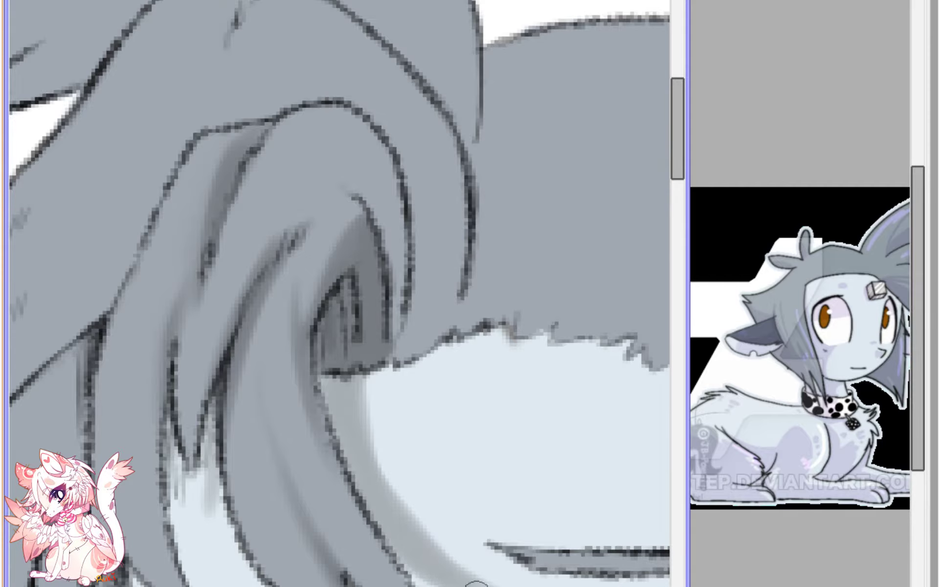
pyautogui.moveTo(358, 316); pyautogui.dragTo(370, 482)
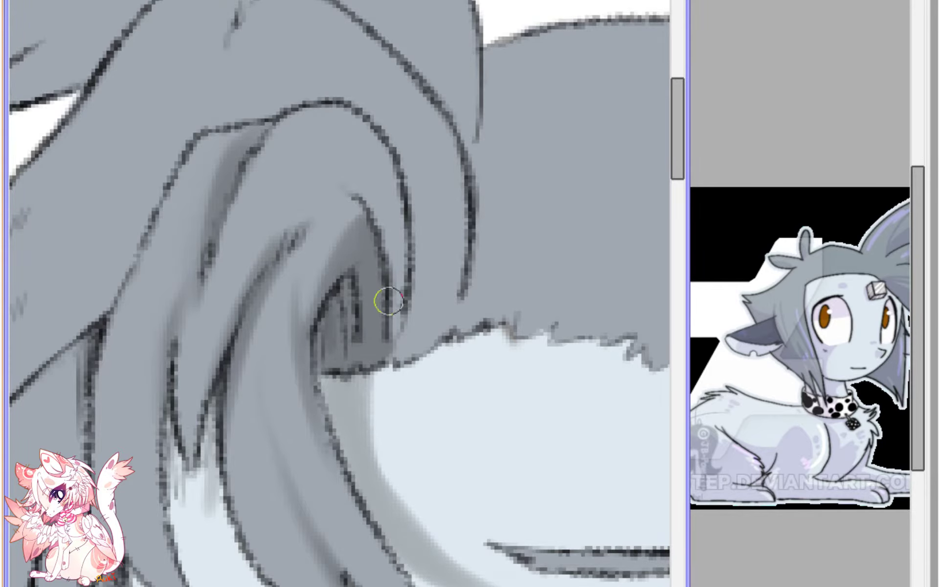
pyautogui.scroll(-4, 359, 331)
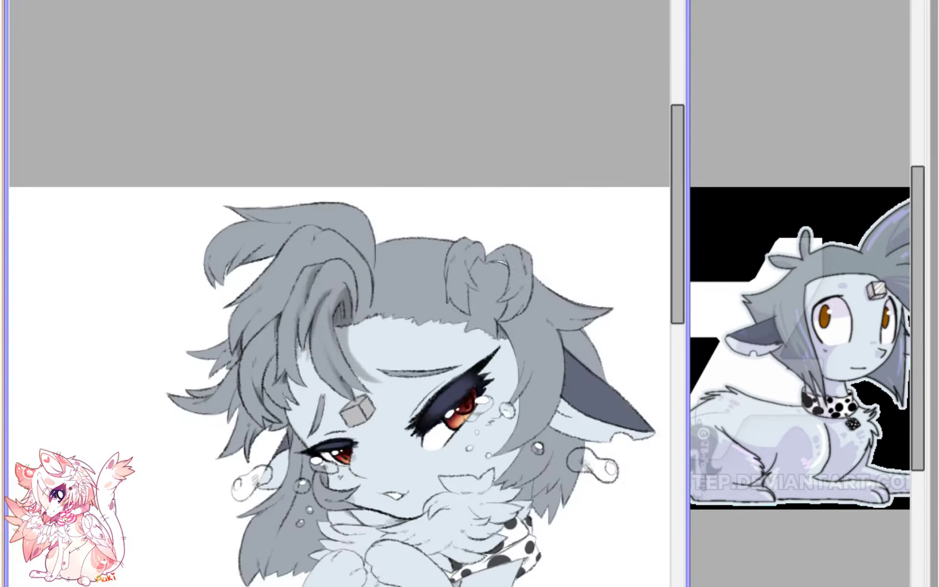
# - Shade the small crease at the peak of the upper hair lock with a short tapered dark grey stroke
pyautogui.scroll(5, 418, 267)
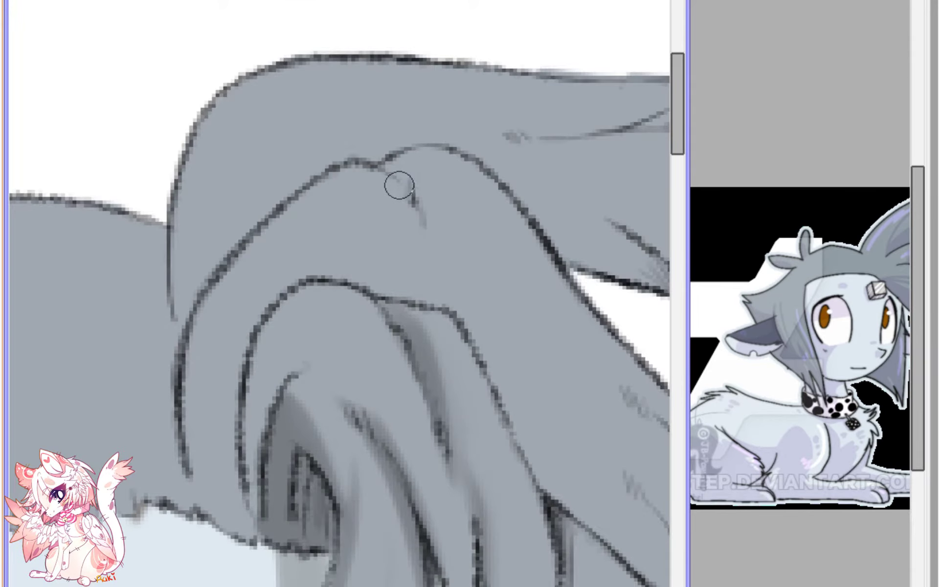
pyautogui.moveTo(384, 160)
pyautogui.mouseDown()
pyautogui.moveTo(428, 203)
pyautogui.moveTo(416, 193)
pyautogui.moveTo(434, 248)
pyautogui.mouseUp()
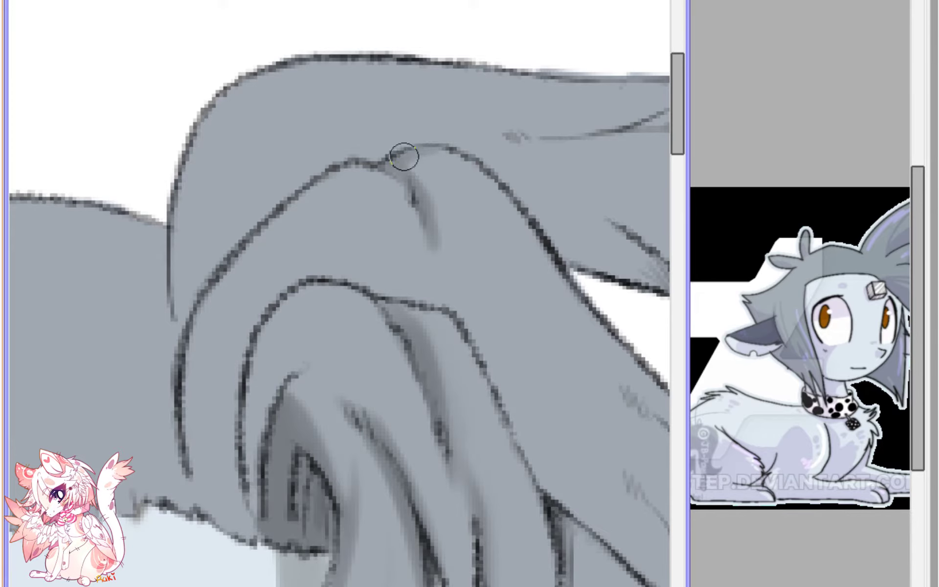
pyautogui.scroll(-3, 367, 50)
pyautogui.scroll(-2, 368, 49)
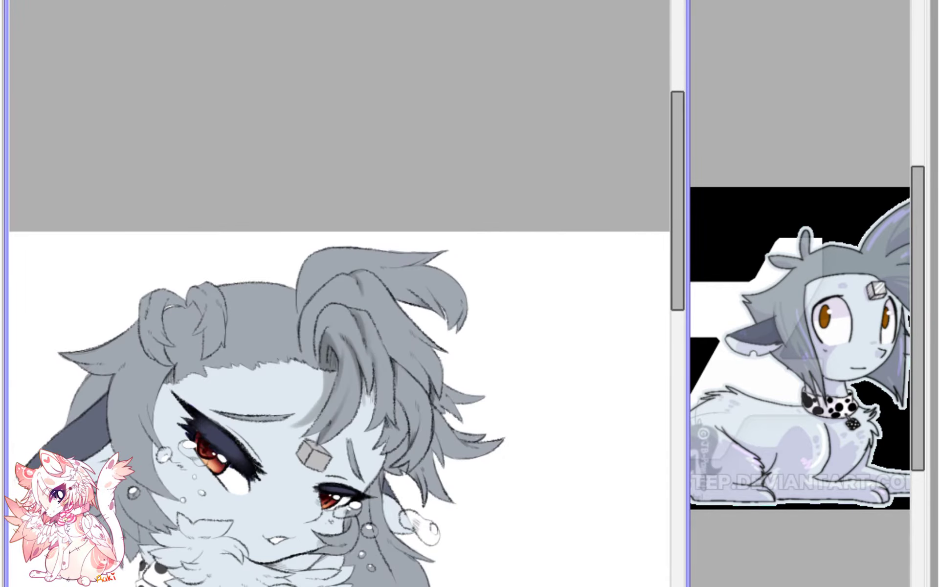
pyautogui.press('h')
pyautogui.moveTo(308, 381); pyautogui.dragTo(344, 322)
pyautogui.scroll(5, 344, 322)
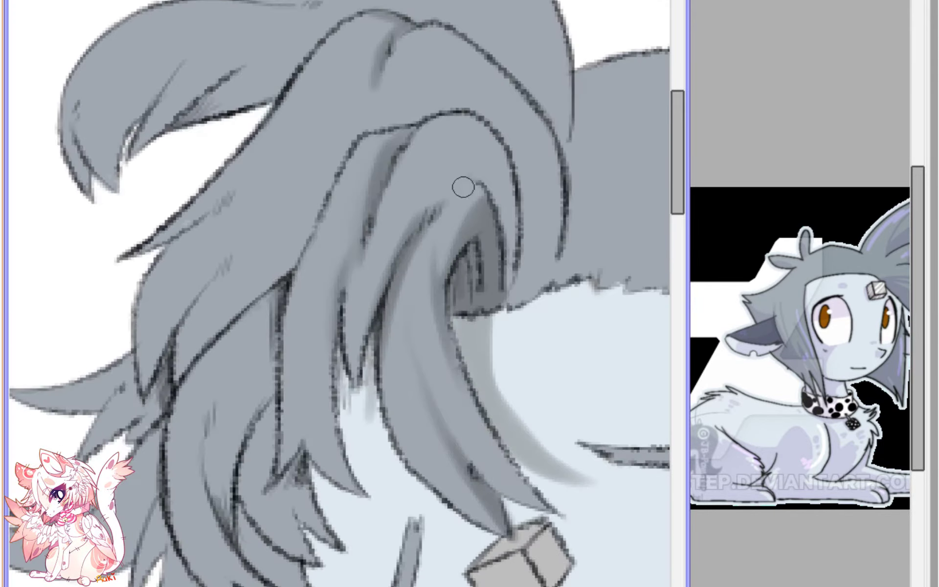
# - Paint dark grey shading beneath the arched upper lock, around the fringe's crest and down the adjoining side strand
pyautogui.moveTo(407, 145)
pyautogui.mouseDown()
pyautogui.moveTo(440, 119)
pyautogui.moveTo(469, 119)
pyautogui.moveTo(498, 163)
pyautogui.mouseUp()
pyautogui.moveTo(405, 126)
pyautogui.mouseDown()
pyautogui.moveTo(356, 140)
pyautogui.moveTo(291, 275)
pyautogui.moveTo(284, 406)
pyautogui.mouseUp()
pyautogui.moveTo(340, 225)
pyautogui.mouseDown()
pyautogui.moveTo(317, 249)
pyautogui.moveTo(278, 354)
pyautogui.moveTo(326, 229)
pyautogui.moveTo(291, 297)
pyautogui.moveTo(370, 151)
pyautogui.moveTo(321, 237)
pyautogui.moveTo(391, 137)
pyautogui.moveTo(374, 138)
pyautogui.moveTo(308, 270)
pyautogui.moveTo(358, 191)
pyautogui.moveTo(305, 266)
pyautogui.moveTo(357, 201)
pyautogui.moveTo(331, 211)
pyautogui.mouseUp()
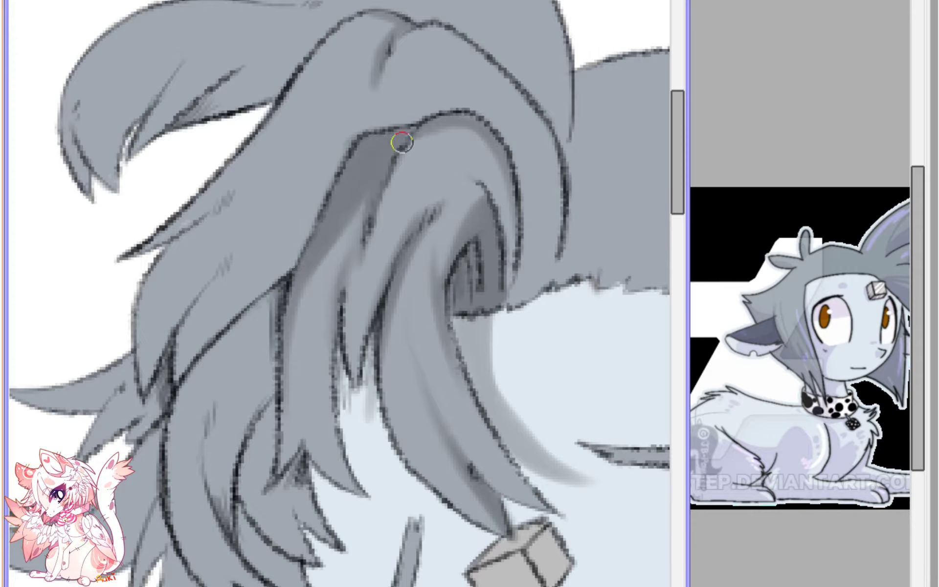
pyautogui.moveTo(491, 177)
pyautogui.mouseDown()
pyautogui.moveTo(480, 141)
pyautogui.moveTo(509, 222)
pyautogui.moveTo(477, 133)
pyautogui.moveTo(503, 224)
pyautogui.moveTo(477, 137)
pyautogui.moveTo(482, 144)
pyautogui.moveTo(422, 135)
pyautogui.moveTo(466, 134)
pyautogui.moveTo(425, 119)
pyautogui.mouseUp()
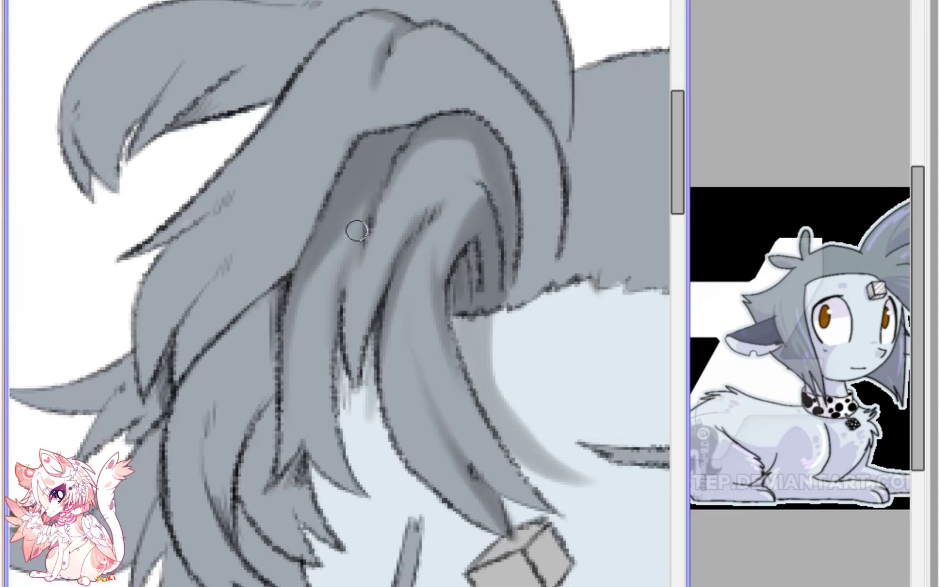
pyautogui.moveTo(367, 190); pyautogui.dragTo(336, 243)
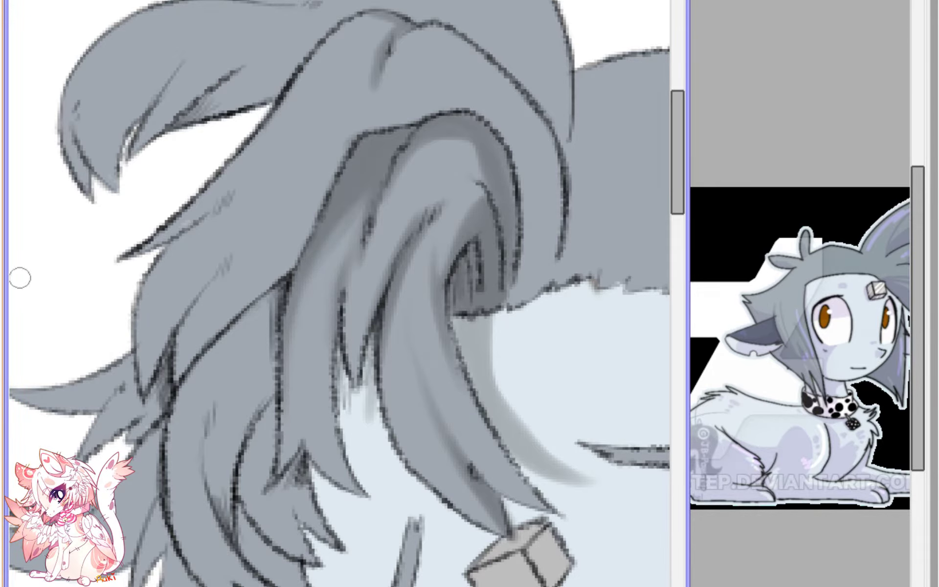
# - Shade the inner edge of the long strand bordering the forehead with dark grey down to its pointed tip
pyautogui.scroll(-5, 365, 159)
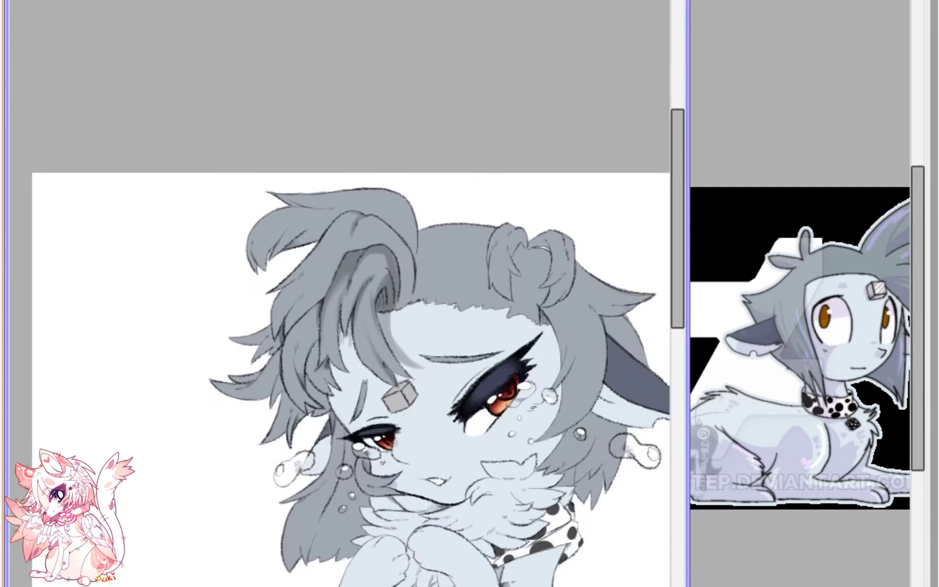
pyautogui.press('h')
pyautogui.moveTo(404, 342); pyautogui.dragTo(393, 314)
pyautogui.scroll(5, 393, 314)
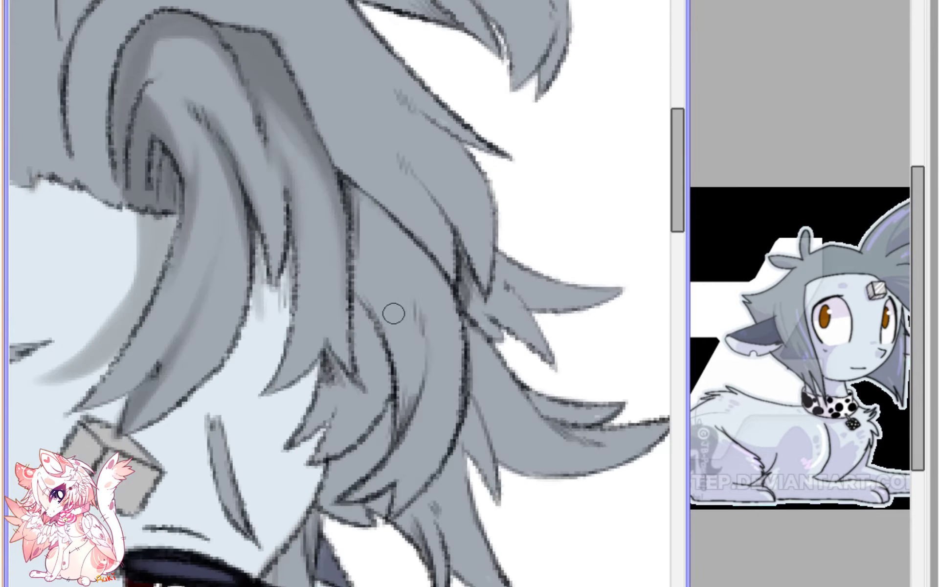
pyautogui.moveTo(295, 242)
pyautogui.mouseDown()
pyautogui.moveTo(313, 356)
pyautogui.moveTo(307, 325)
pyautogui.moveTo(288, 365)
pyautogui.moveTo(303, 318)
pyautogui.moveTo(267, 390)
pyautogui.mouseUp()
pyautogui.moveTo(317, 354)
pyautogui.mouseDown()
pyautogui.moveTo(330, 354)
pyautogui.moveTo(299, 263)
pyautogui.moveTo(298, 207)
pyautogui.mouseUp()
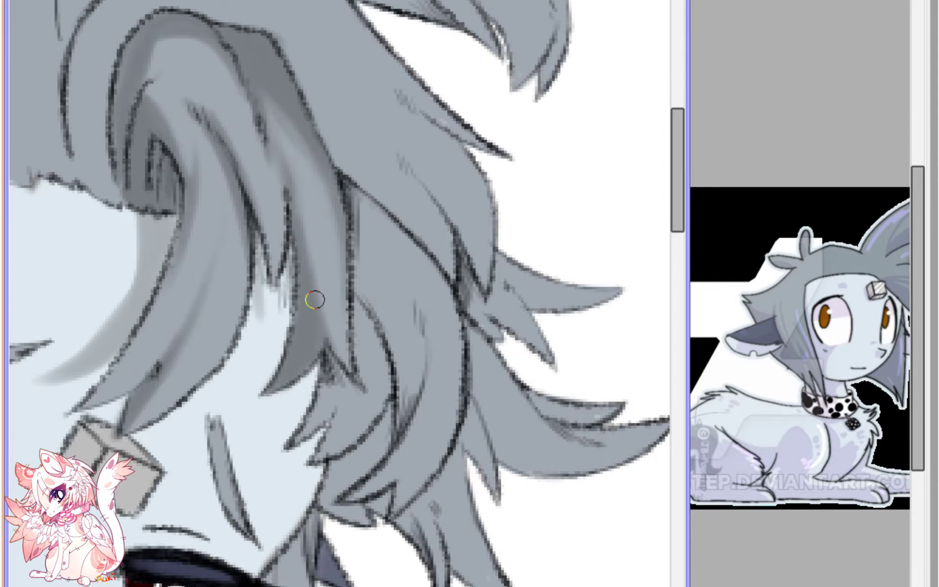
# - Paint grey shading inside the curved lock tucked behind the long strand beside the temple
pyautogui.scroll(-3, 377, 396)
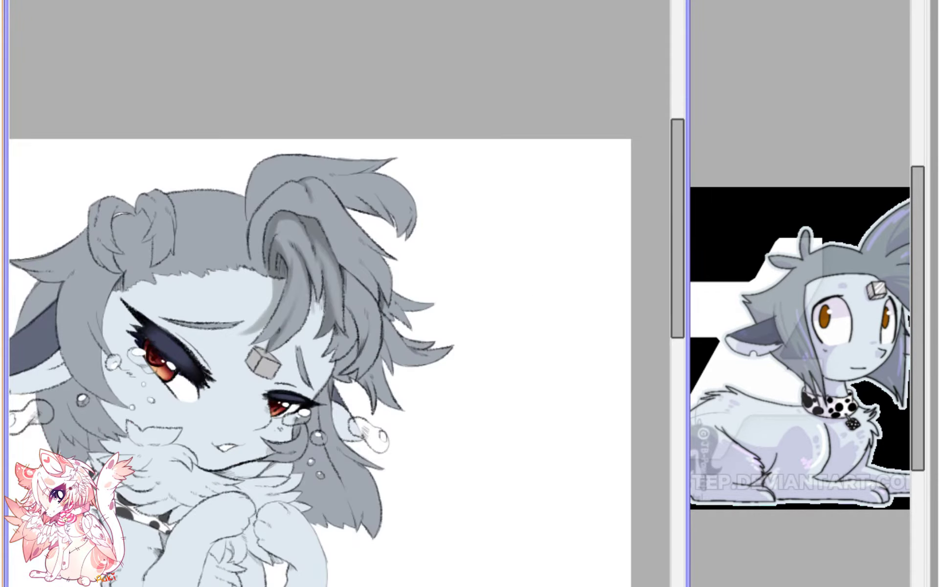
pyautogui.press('h')
pyautogui.scroll(2, 444, 92)
pyautogui.scroll(1, 391, 364)
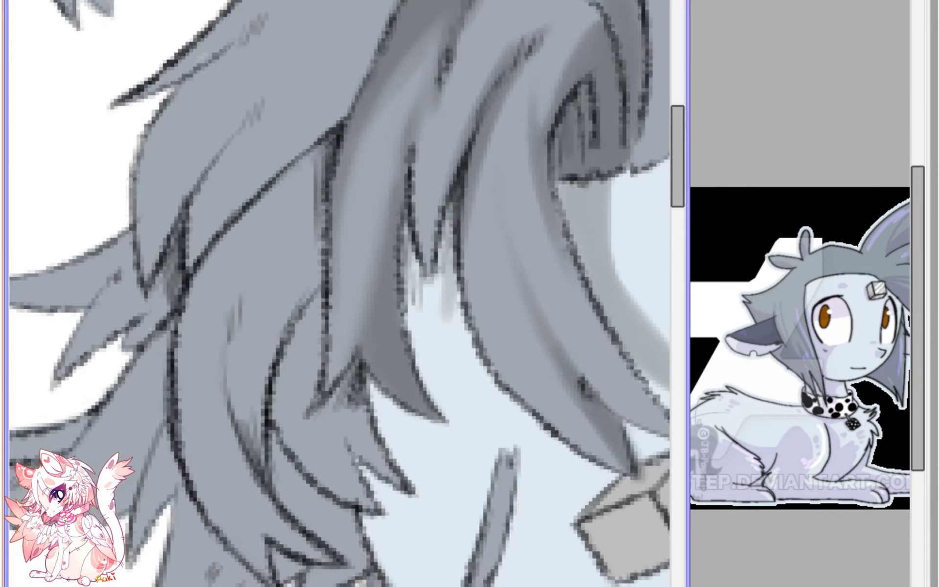
pyautogui.moveTo(303, 400); pyautogui.dragTo(295, 323)
pyautogui.moveTo(315, 243); pyautogui.dragTo(280, 374)
pyautogui.moveTo(291, 292)
pyautogui.mouseDown()
pyautogui.moveTo(281, 427)
pyautogui.moveTo(278, 336)
pyautogui.moveTo(284, 445)
pyautogui.moveTo(273, 345)
pyautogui.moveTo(268, 368)
pyautogui.moveTo(282, 284)
pyautogui.moveTo(307, 225)
pyautogui.moveTo(267, 325)
pyautogui.moveTo(292, 267)
pyautogui.mouseUp()
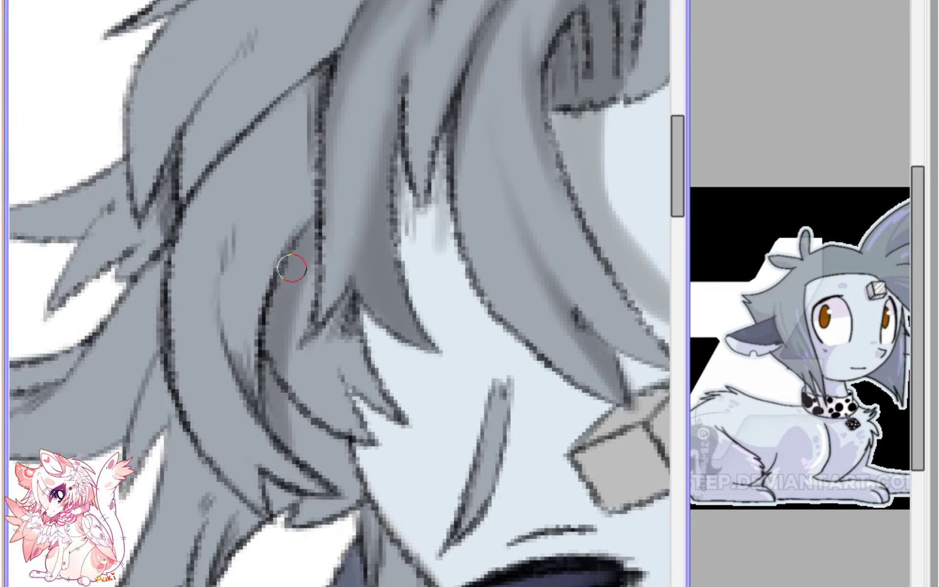
# - Deepen the shading of the layered side locks at the temple, covering the recessed gaps and the small lower tips
pyautogui.moveTo(272, 337); pyautogui.dragTo(306, 470)
pyautogui.moveTo(277, 384); pyautogui.dragTo(281, 413)
pyautogui.moveTo(309, 240); pyautogui.dragTo(264, 401)
pyautogui.moveTo(329, 327)
pyautogui.mouseDown()
pyautogui.moveTo(375, 401)
pyautogui.moveTo(350, 315)
pyautogui.moveTo(382, 406)
pyautogui.moveTo(339, 316)
pyautogui.moveTo(363, 400)
pyautogui.moveTo(334, 322)
pyautogui.mouseUp()
pyautogui.moveTo(310, 273)
pyautogui.mouseDown()
pyautogui.moveTo(278, 363)
pyautogui.moveTo(305, 247)
pyautogui.moveTo(277, 374)
pyautogui.moveTo(279, 422)
pyautogui.moveTo(267, 368)
pyautogui.moveTo(326, 465)
pyautogui.moveTo(274, 401)
pyautogui.moveTo(283, 415)
pyautogui.moveTo(341, 479)
pyautogui.moveTo(319, 434)
pyautogui.moveTo(329, 449)
pyautogui.moveTo(336, 439)
pyautogui.moveTo(353, 486)
pyautogui.moveTo(332, 501)
pyautogui.moveTo(308, 495)
pyautogui.mouseUp()
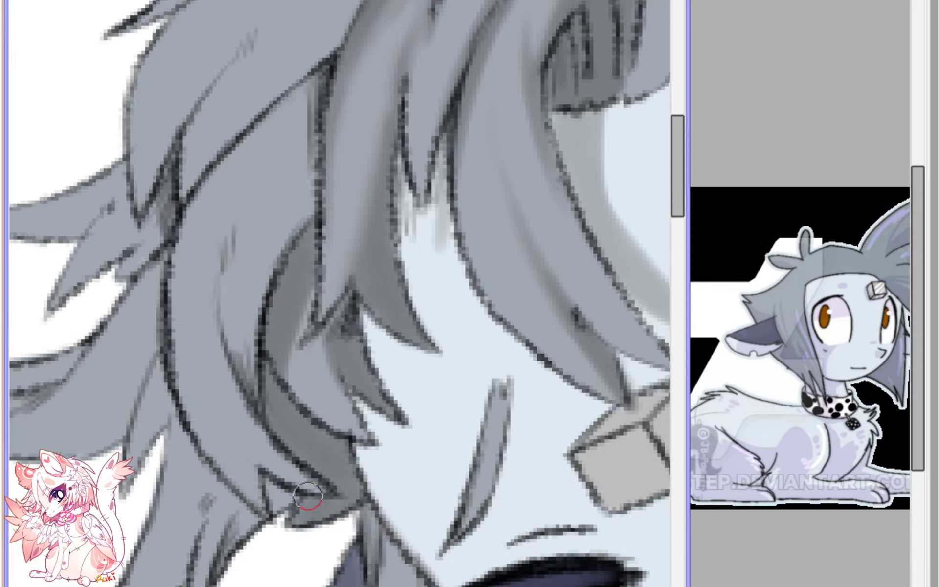
# - Paint a dark grey band along the back hair's dividing line from the smaller eye's outer corner down to the jagged ends
pyautogui.scroll(-4, 315, 457)
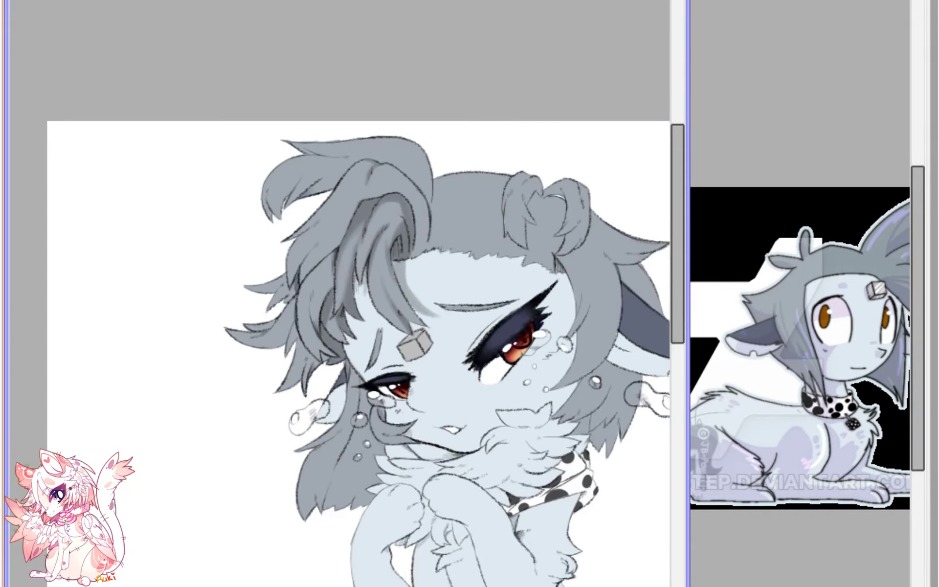
pyautogui.press('h')
pyautogui.scroll(2, 434, 359)
pyautogui.moveTo(452, 474); pyautogui.dragTo(494, 295)
pyautogui.scroll(1, 434, 359)
pyautogui.scroll(1, 494, 295)
pyautogui.moveTo(271, 65)
pyautogui.mouseDown()
pyautogui.moveTo(228, 114)
pyautogui.moveTo(234, 107)
pyautogui.moveTo(237, 191)
pyautogui.moveTo(229, 134)
pyautogui.moveTo(258, 241)
pyautogui.moveTo(265, 239)
pyautogui.moveTo(243, 104)
pyautogui.moveTo(252, 155)
pyautogui.moveTo(257, 69)
pyautogui.moveTo(276, 235)
pyautogui.moveTo(256, 90)
pyautogui.moveTo(298, 309)
pyautogui.moveTo(259, 170)
pyautogui.moveTo(330, 383)
pyautogui.moveTo(322, 342)
pyautogui.moveTo(365, 434)
pyautogui.moveTo(369, 492)
pyautogui.moveTo(403, 577)
pyautogui.mouseUp()
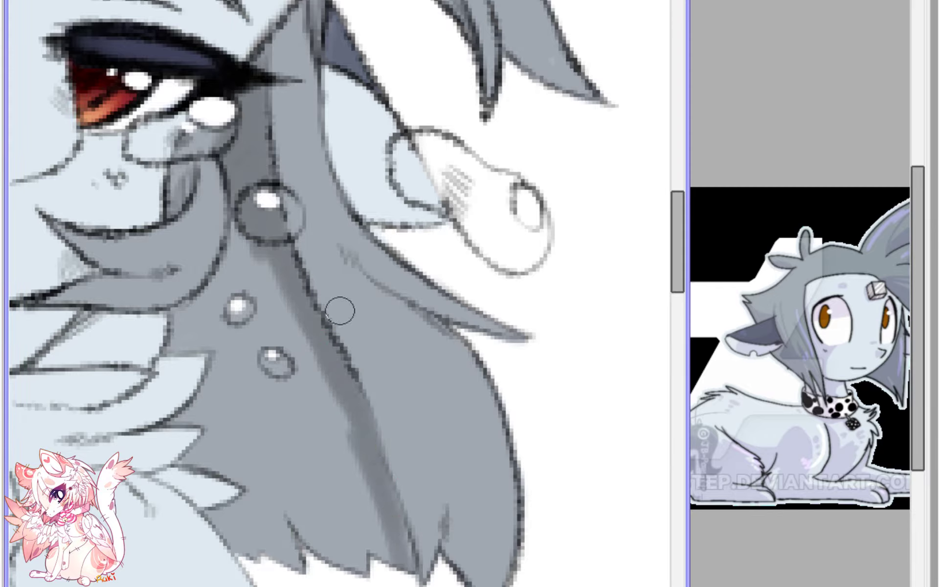
# - Enlarge the brush and fill the inner back-hair section behind the falling tear drops with dark grey shading
pyautogui.press(']')
pyautogui.press(']')
pyautogui.press(']')
pyautogui.press(']')
pyautogui.press(']')
pyautogui.press(']')
pyautogui.press(']')
pyautogui.press(']')
pyautogui.press(']')
pyautogui.press(']')
pyautogui.press(']')
pyautogui.moveTo(235, 390)
pyautogui.mouseDown()
pyautogui.moveTo(280, 568)
pyautogui.moveTo(244, 525)
pyautogui.moveTo(246, 442)
pyautogui.moveTo(283, 407)
pyautogui.mouseUp()
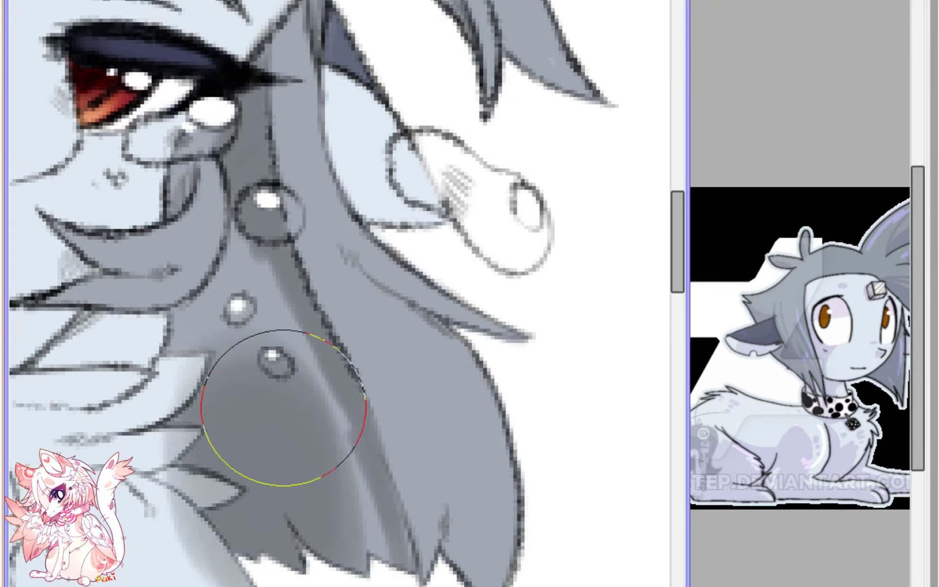
pyautogui.hotkey('ctrl', 'z')
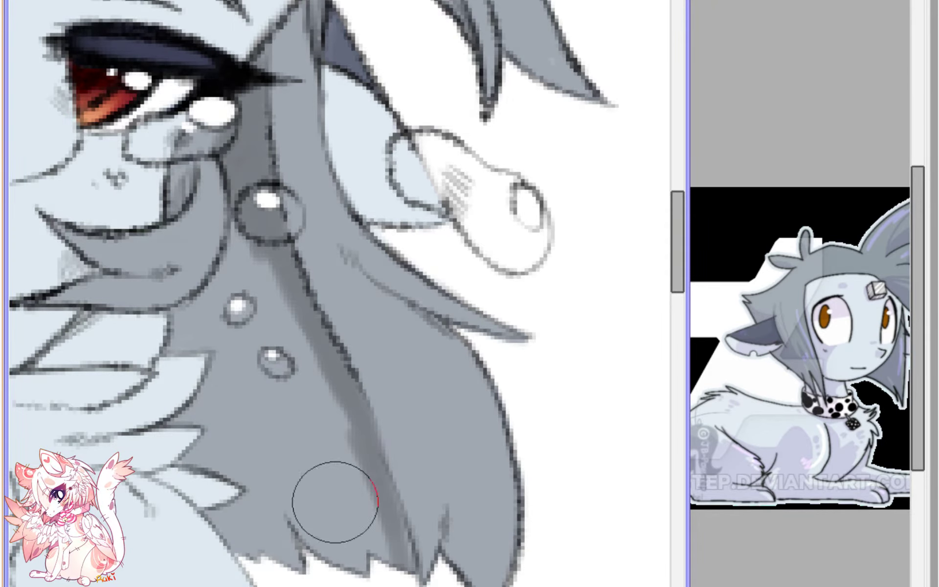
pyautogui.moveTo(301, 379)
pyautogui.mouseDown()
pyautogui.moveTo(358, 530)
pyautogui.moveTo(312, 406)
pyautogui.moveTo(285, 419)
pyautogui.moveTo(290, 503)
pyautogui.moveTo(283, 475)
pyautogui.moveTo(295, 438)
pyautogui.moveTo(271, 360)
pyautogui.moveTo(248, 348)
pyautogui.moveTo(252, 230)
pyautogui.mouseUp()
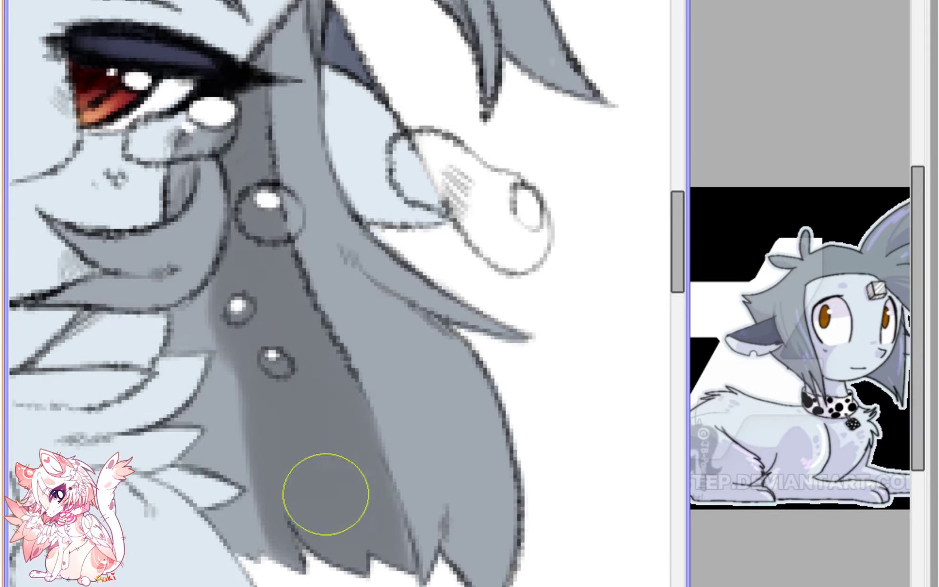
# - Paint a soft grey shadow on the outer back hair under the pointed lock that sweeps below the ear
pyautogui.scroll(-4, 372, 558)
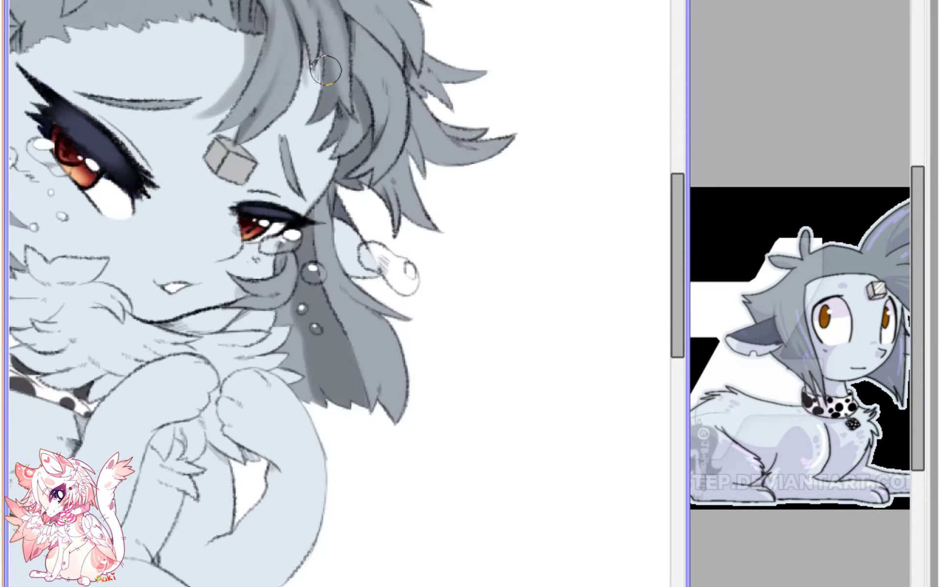
pyautogui.press('h')
pyautogui.scroll(3, 409, 496)
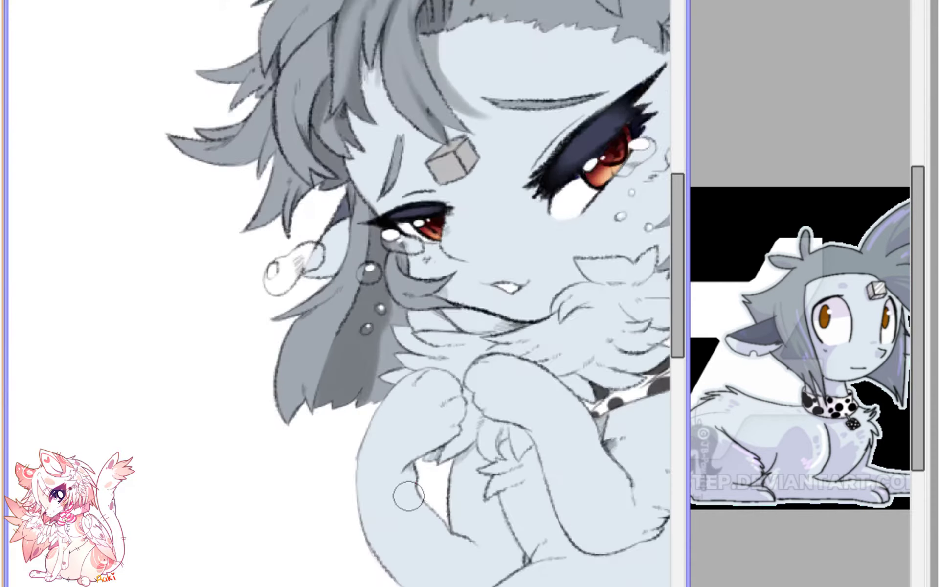
pyautogui.scroll(1, 339, 310)
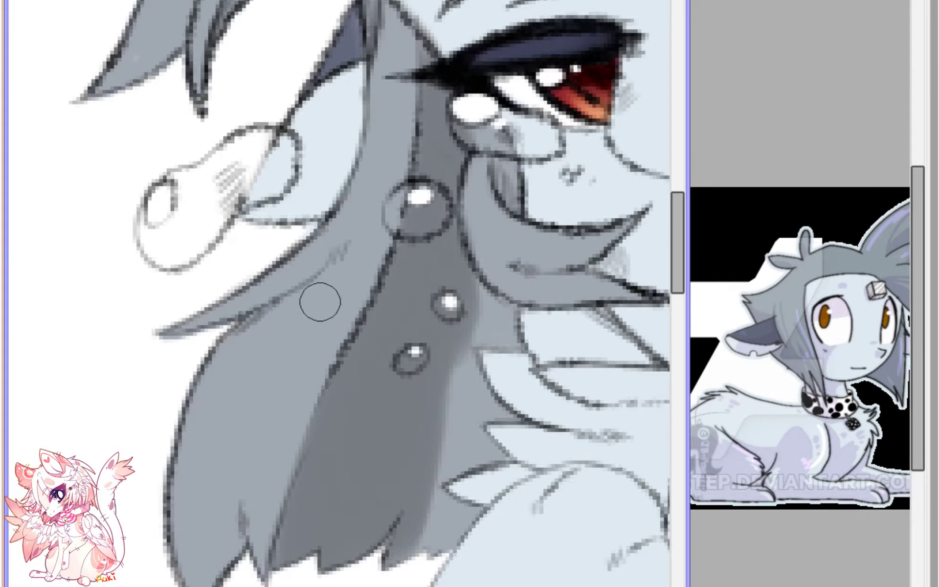
pyautogui.moveTo(238, 321)
pyautogui.mouseDown()
pyautogui.moveTo(337, 265)
pyautogui.moveTo(261, 312)
pyautogui.moveTo(370, 216)
pyautogui.mouseUp()
pyautogui.moveTo(322, 277); pyautogui.dragTo(387, 161)
pyautogui.moveTo(330, 294); pyautogui.dragTo(269, 334)
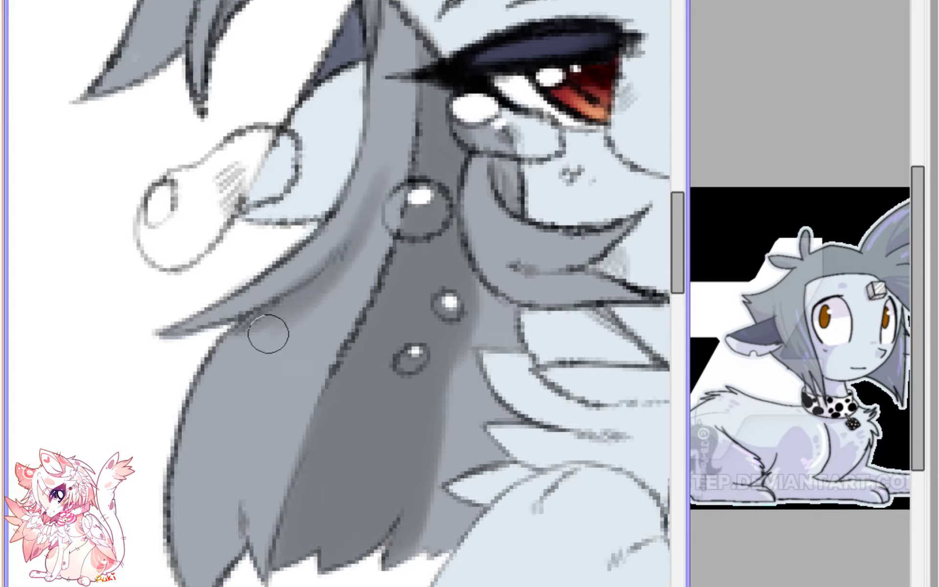
pyautogui.moveTo(327, 274); pyautogui.dragTo(188, 343)
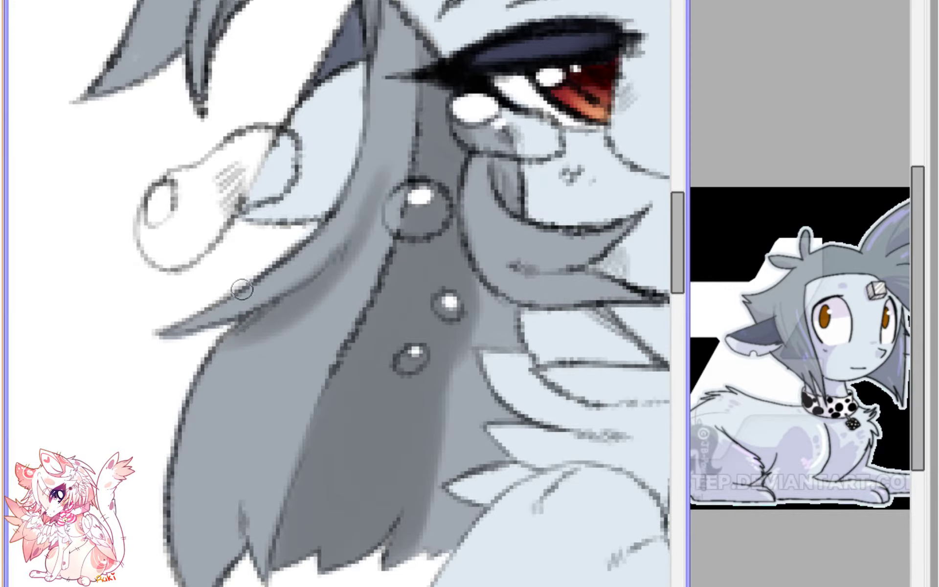
# - Trim the shadow under the pointed ear lock into a narrow streak and refine the shading up beside the ear
pyautogui.moveTo(398, 175); pyautogui.dragTo(275, 333)
pyautogui.moveTo(379, 222); pyautogui.dragTo(222, 354)
pyautogui.moveTo(312, 311); pyautogui.dragTo(205, 358)
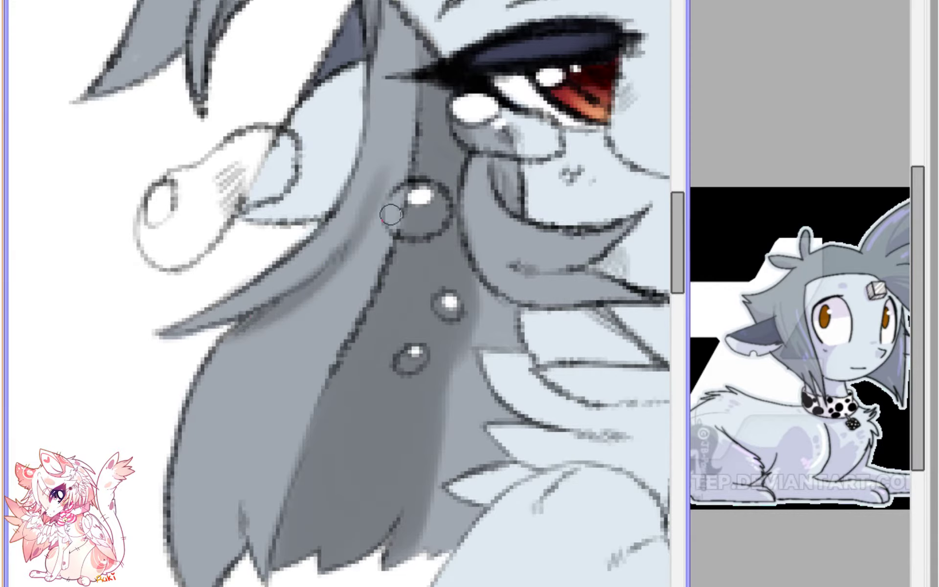
pyautogui.moveTo(387, 166); pyautogui.dragTo(313, 274)
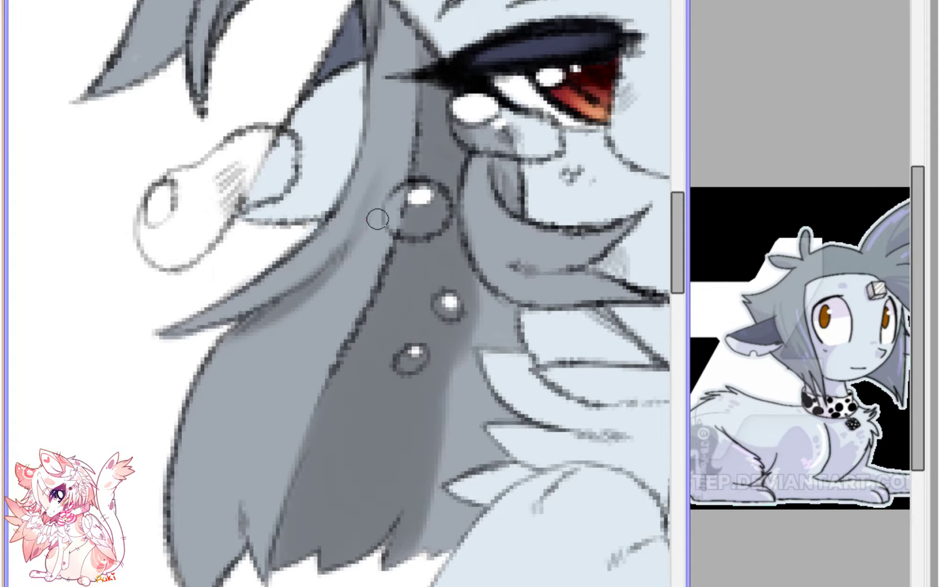
pyautogui.moveTo(394, 130); pyautogui.dragTo(296, 318)
pyautogui.moveTo(239, 207)
pyautogui.mouseDown()
pyautogui.moveTo(272, 236)
pyautogui.moveTo(236, 159)
pyautogui.moveTo(252, 194)
pyautogui.mouseUp()
pyautogui.moveTo(323, 397); pyautogui.dragTo(248, 138)
pyautogui.moveTo(231, 412)
pyautogui.mouseDown()
pyautogui.moveTo(243, 458)
pyautogui.moveTo(282, 433)
pyautogui.moveTo(247, 441)
pyautogui.moveTo(226, 398)
pyautogui.moveTo(299, 377)
pyautogui.moveTo(257, 340)
pyautogui.moveTo(253, 345)
pyautogui.moveTo(258, 321)
pyautogui.moveTo(273, 332)
pyautogui.moveTo(266, 329)
pyautogui.moveTo(244, 360)
pyautogui.moveTo(273, 321)
pyautogui.moveTo(254, 360)
pyautogui.mouseUp()
# - Extend the dark shading into the back hair below the cheek lock and darken the small fold under the smaller eye
pyautogui.scroll(-4, 237, 321)
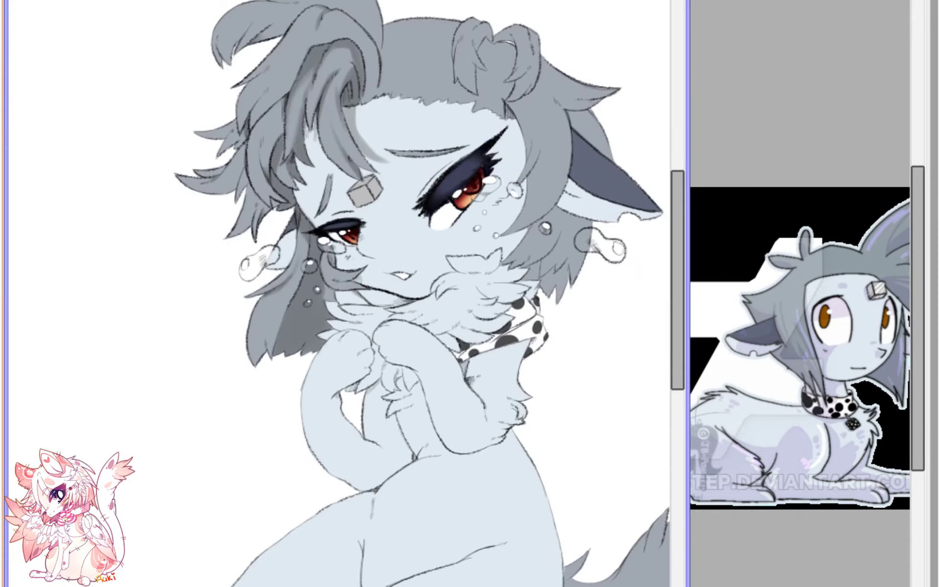
pyautogui.press('h')
pyautogui.moveTo(337, 273); pyautogui.dragTo(347, 328)
pyautogui.scroll(5, 461, 444)
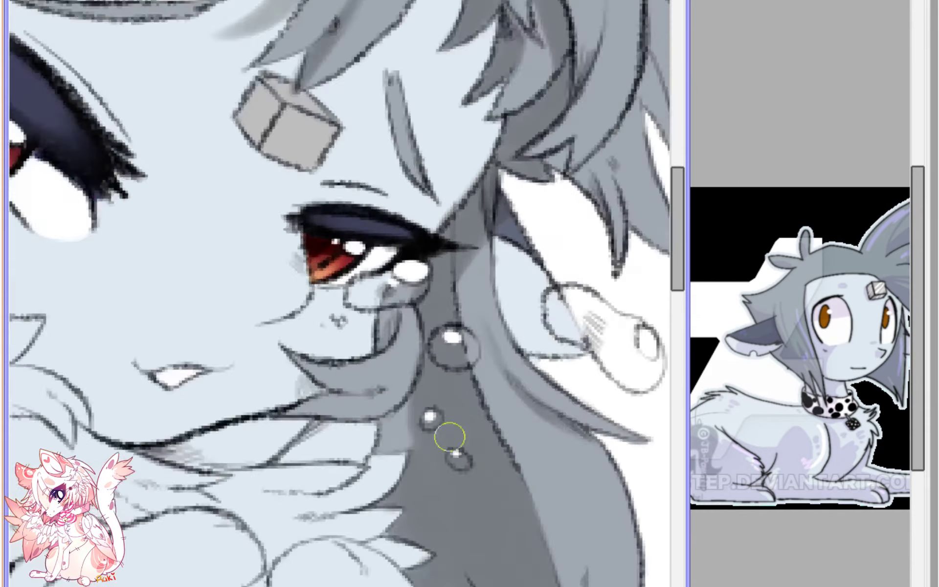
pyautogui.moveTo(440, 474)
pyautogui.mouseDown()
pyautogui.moveTo(419, 484)
pyautogui.moveTo(425, 451)
pyautogui.moveTo(399, 468)
pyautogui.moveTo(406, 453)
pyautogui.moveTo(402, 471)
pyautogui.moveTo(414, 468)
pyautogui.mouseUp()
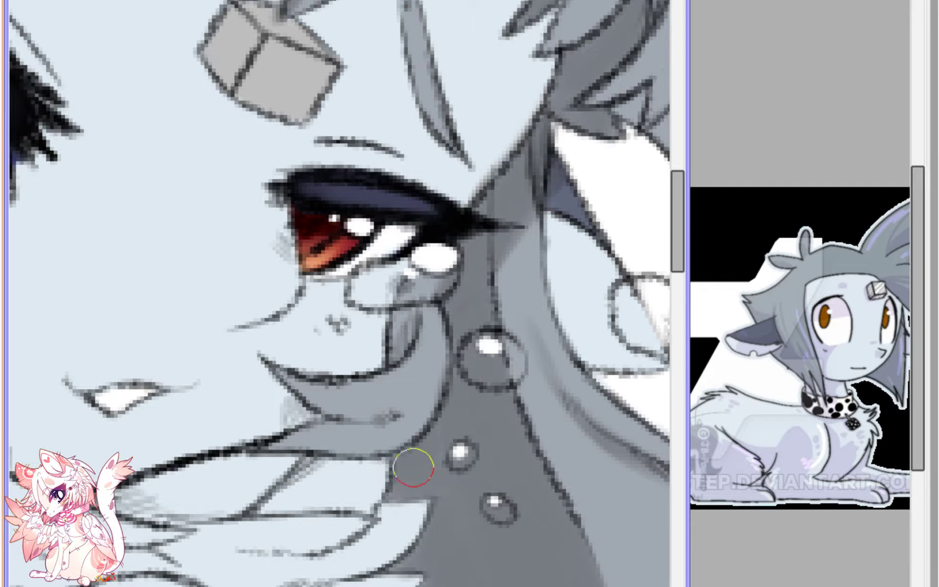
pyautogui.moveTo(386, 349)
pyautogui.mouseDown()
pyautogui.moveTo(428, 264)
pyautogui.moveTo(398, 333)
pyautogui.moveTo(435, 268)
pyautogui.moveTo(399, 320)
pyautogui.moveTo(417, 289)
pyautogui.moveTo(420, 345)
pyautogui.mouseUp()
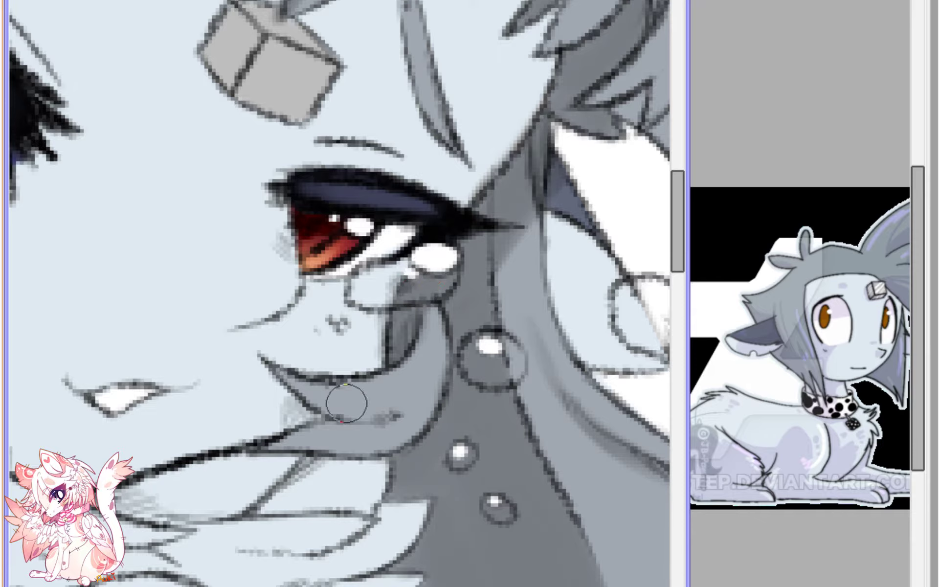
# - Shade the cheek lock along its crease, outer curve and underside, erasing the excess to keep a lighter band
pyautogui.moveTo(288, 389)
pyautogui.mouseDown()
pyautogui.moveTo(398, 412)
pyautogui.moveTo(322, 408)
pyautogui.moveTo(430, 381)
pyautogui.moveTo(359, 418)
pyautogui.moveTo(443, 356)
pyautogui.moveTo(425, 354)
pyautogui.moveTo(431, 378)
pyautogui.moveTo(438, 333)
pyautogui.mouseUp()
pyautogui.press('e')
pyautogui.moveTo(323, 422)
pyautogui.mouseDown()
pyautogui.moveTo(412, 409)
pyautogui.moveTo(335, 411)
pyautogui.moveTo(356, 412)
pyautogui.moveTo(423, 384)
pyautogui.moveTo(377, 293)
pyautogui.mouseUp()
pyautogui.press('b')
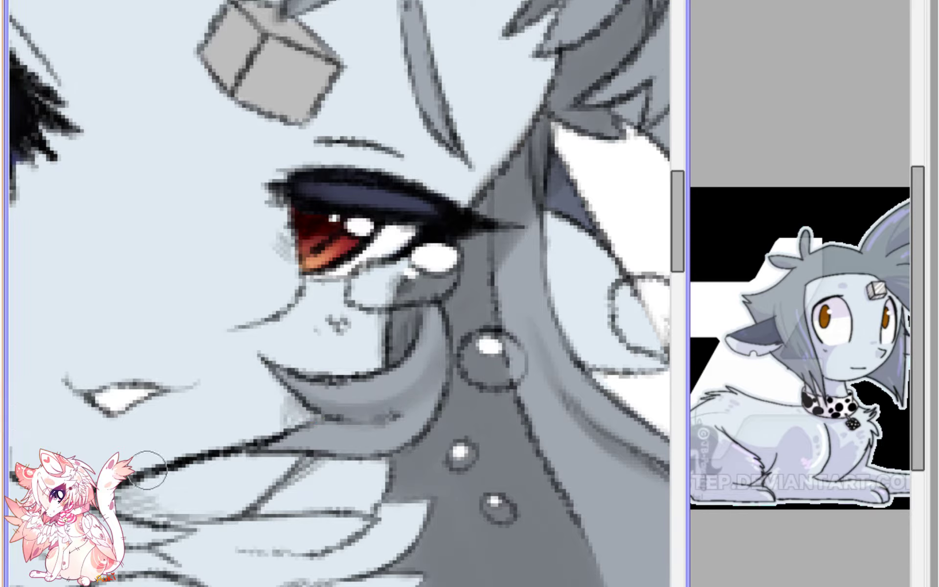
pyautogui.moveTo(444, 356)
pyautogui.mouseDown()
pyautogui.moveTo(446, 312)
pyautogui.moveTo(451, 394)
pyautogui.mouseUp()
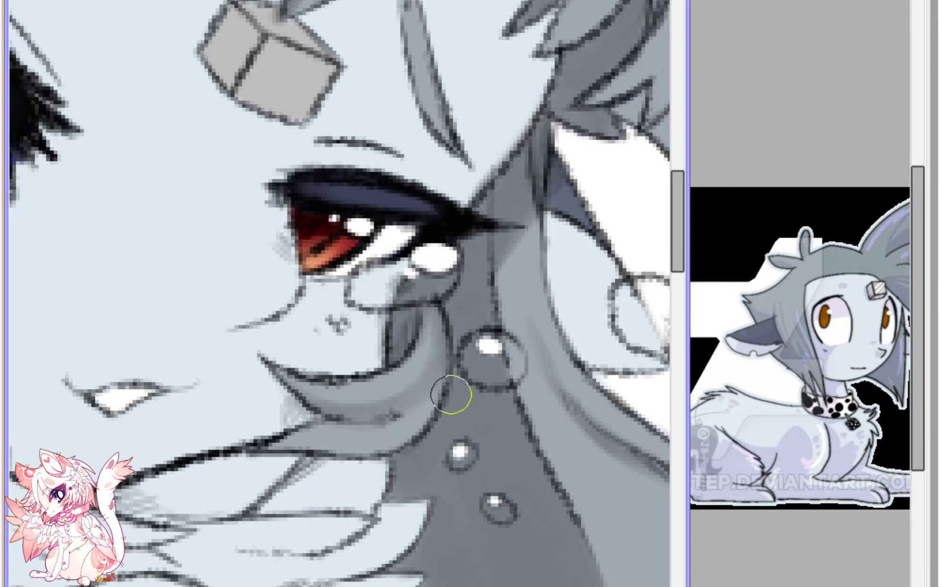
pyautogui.moveTo(264, 445); pyautogui.dragTo(412, 445)
pyautogui.moveTo(329, 449)
pyautogui.mouseDown()
pyautogui.moveTo(446, 422)
pyautogui.moveTo(314, 436)
pyautogui.moveTo(406, 422)
pyautogui.mouseUp()
# - Deepen the grey shading at the top of the cheek lock where it emerges beneath the large tear
pyautogui.scroll(-4, 248, 318)
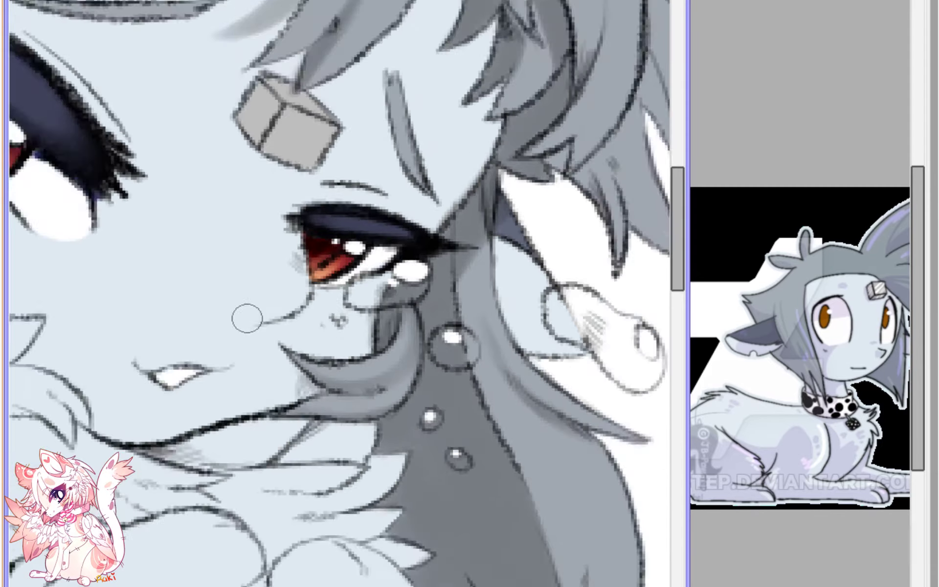
pyautogui.press('h')
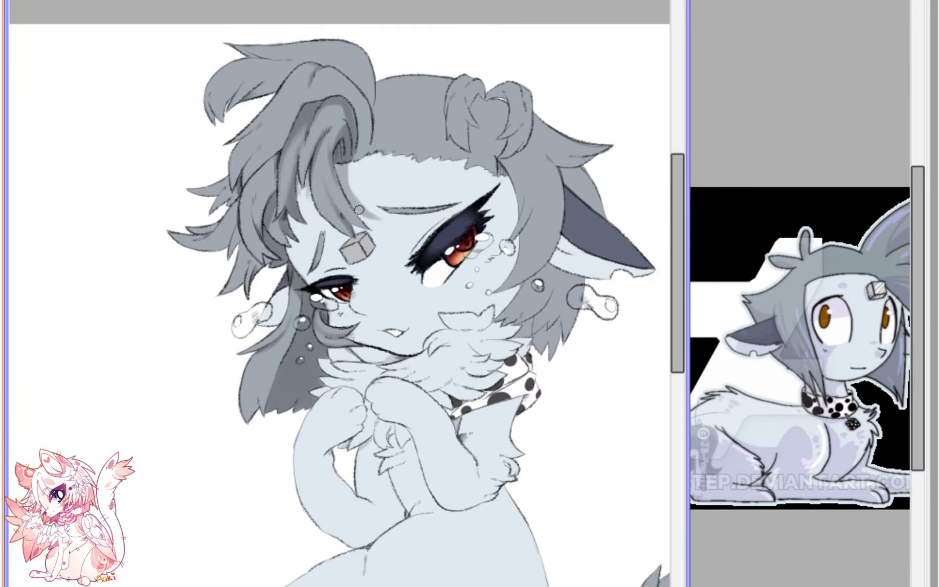
pyautogui.scroll(6, 359, 209)
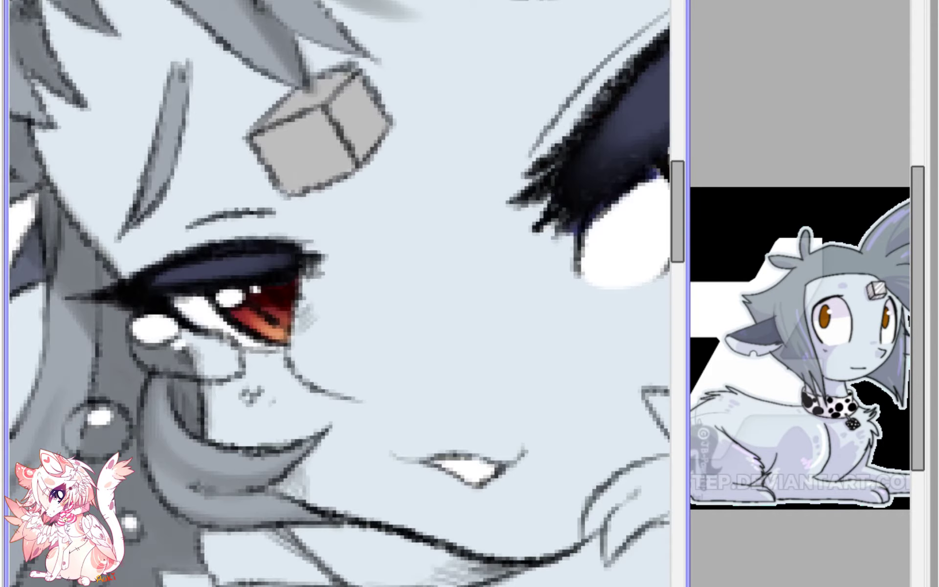
pyautogui.scroll(2, 340, 311)
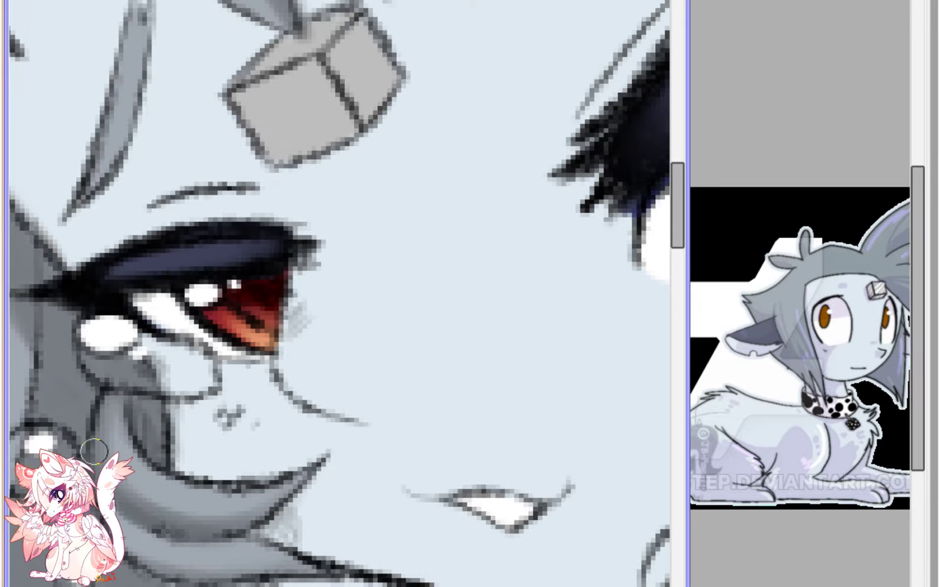
pyautogui.moveTo(105, 452)
pyautogui.mouseDown()
pyautogui.moveTo(110, 407)
pyautogui.moveTo(146, 431)
pyautogui.mouseUp()
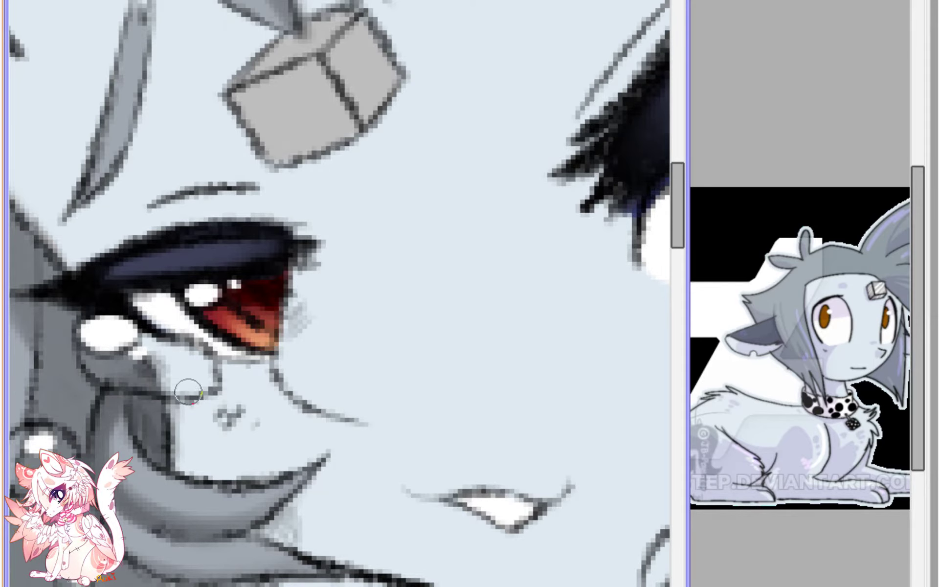
# - Paint dark grey shading down the narrow hair strand between the ear and the smaller eye's lash tip
pyautogui.scroll(-4, 189, 390)
pyautogui.scroll(2, 209, 440)
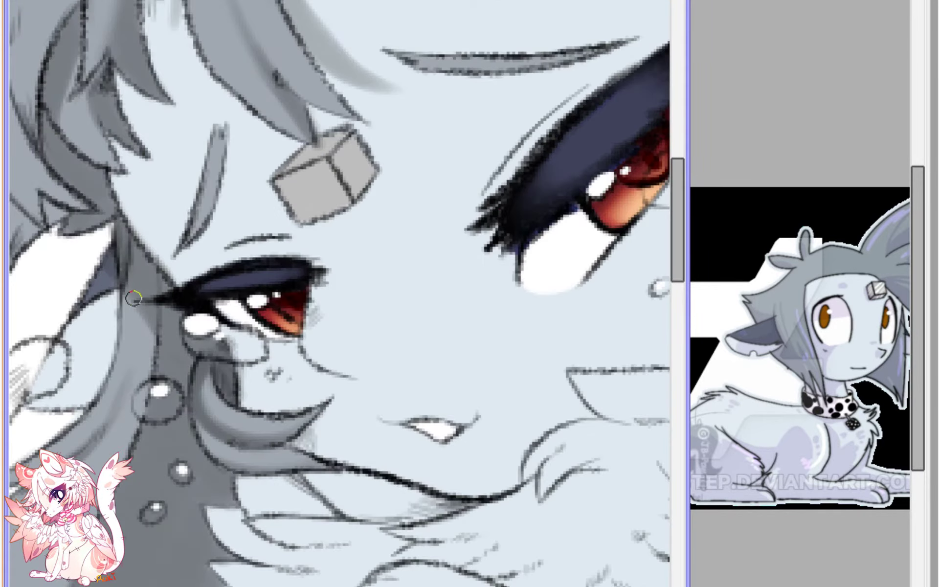
pyautogui.moveTo(133, 267)
pyautogui.mouseDown()
pyautogui.moveTo(113, 405)
pyautogui.moveTo(78, 453)
pyautogui.mouseUp()
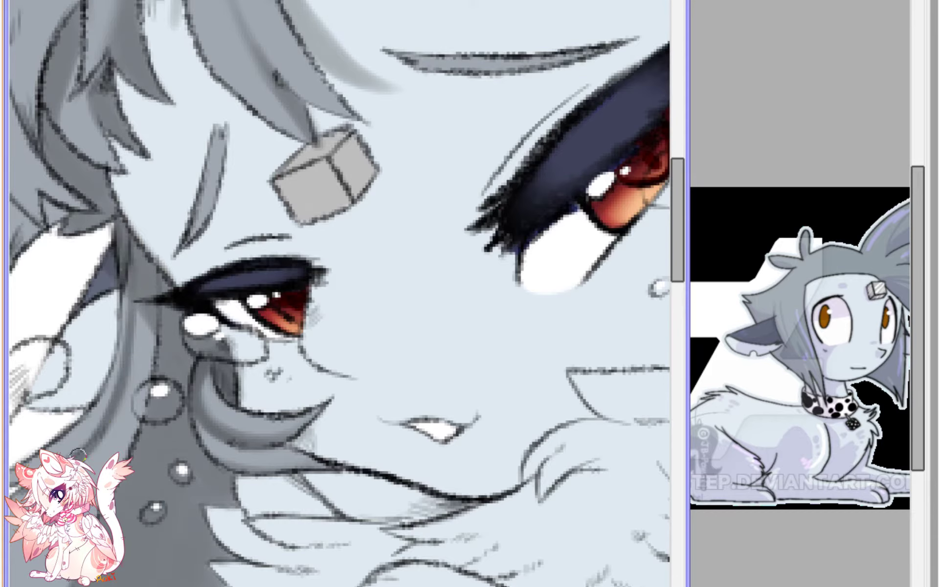
# - Darken and smooth the shading down the narrow hair strand between the ear and the round tear bubble
pyautogui.moveTo(137, 299); pyautogui.dragTo(113, 459)
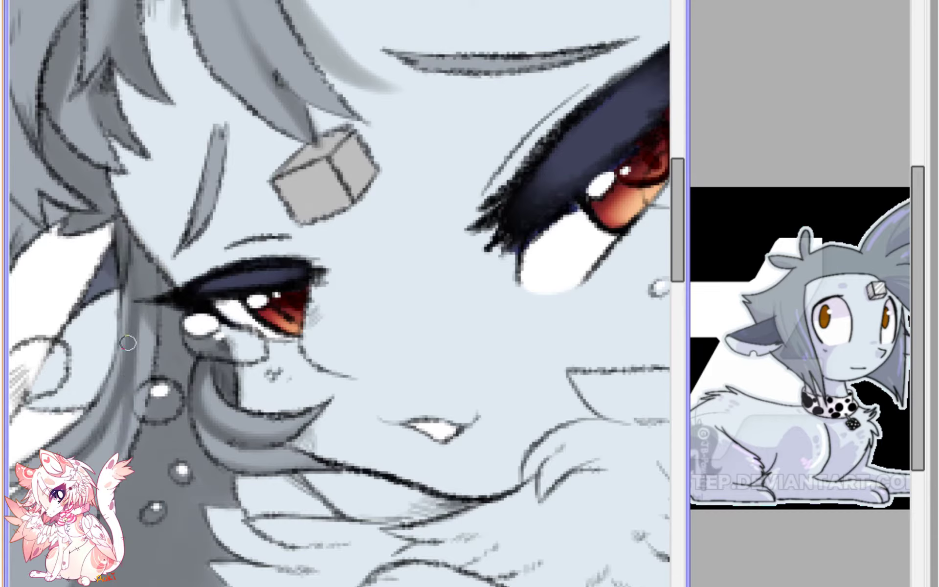
pyautogui.moveTo(126, 382); pyautogui.dragTo(120, 460)
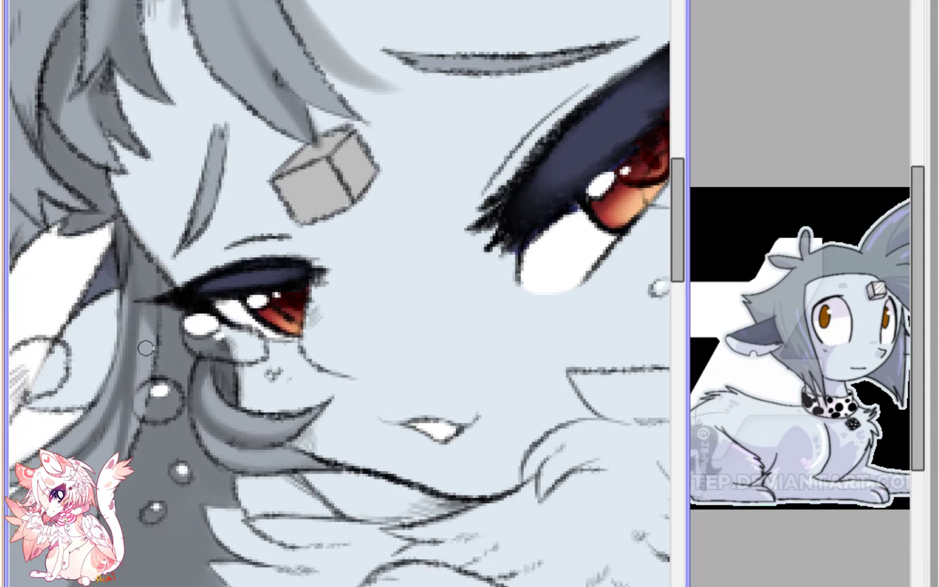
pyautogui.moveTo(145, 347)
pyautogui.mouseDown()
pyautogui.moveTo(130, 420)
pyautogui.moveTo(139, 315)
pyautogui.moveTo(125, 444)
pyautogui.moveTo(134, 316)
pyautogui.moveTo(116, 457)
pyautogui.moveTo(151, 308)
pyautogui.moveTo(136, 375)
pyautogui.mouseUp()
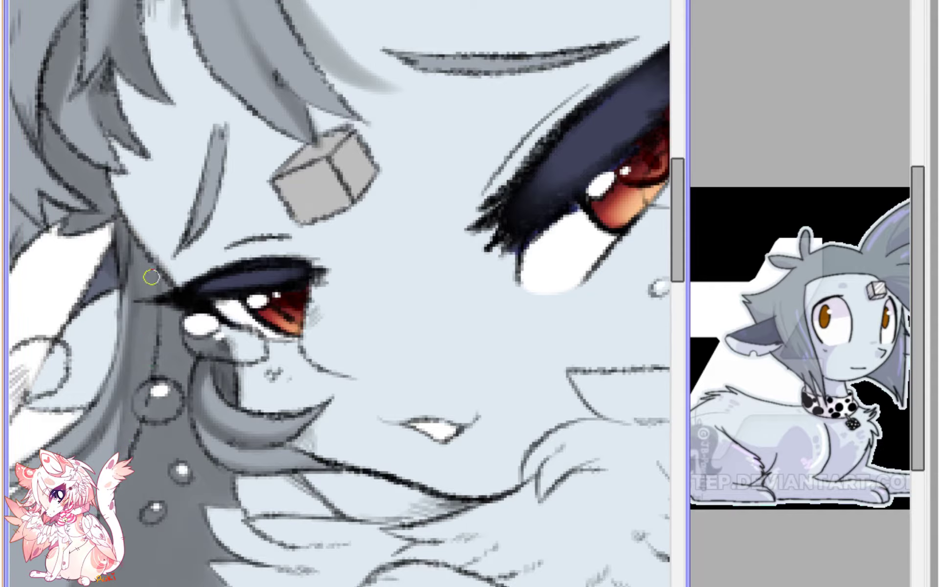
pyautogui.scroll(1, 131, 346)
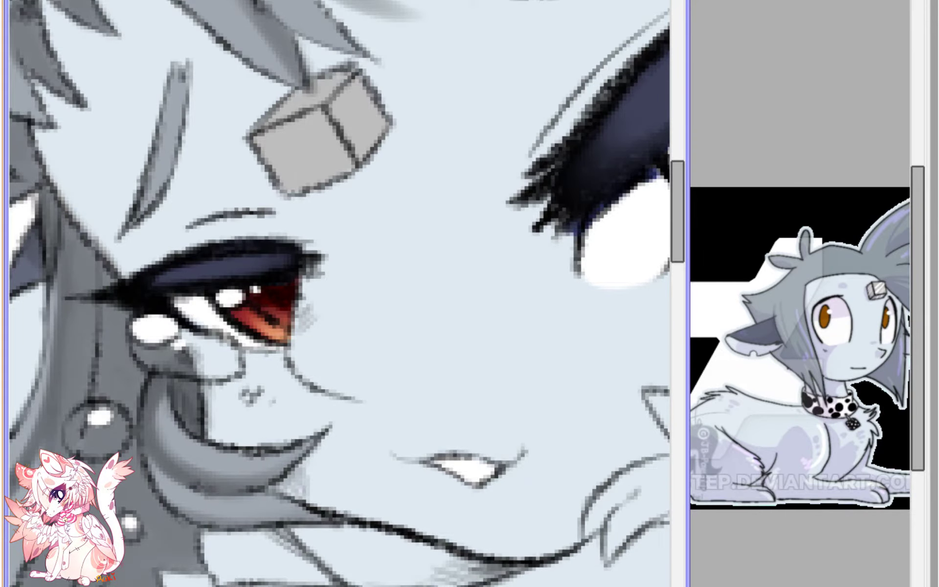
pyautogui.scroll(-5, 20, 568)
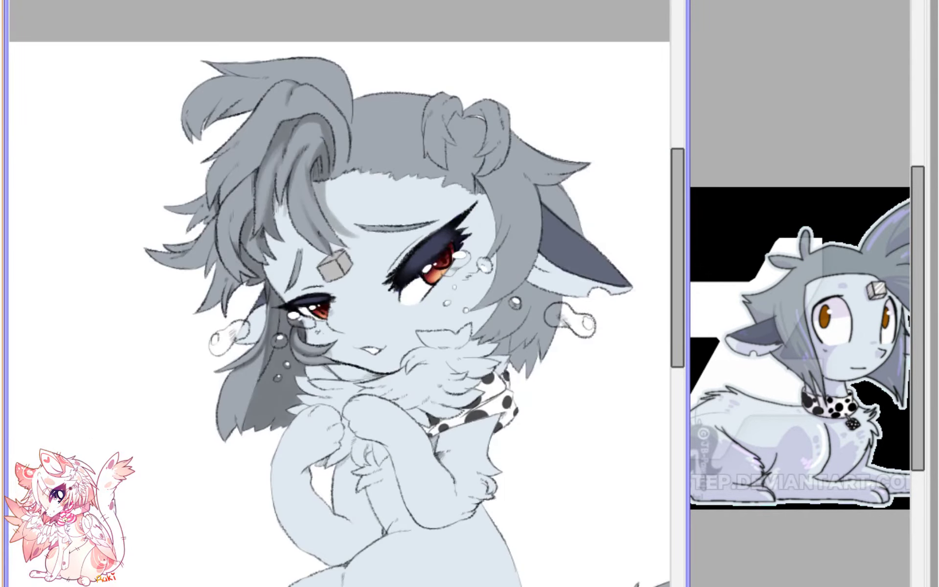
# - Paint a curved shading band down the outer lock of the back hair, below the strand beside the ear
pyautogui.press('h')
pyautogui.scroll(5, 372, 289)
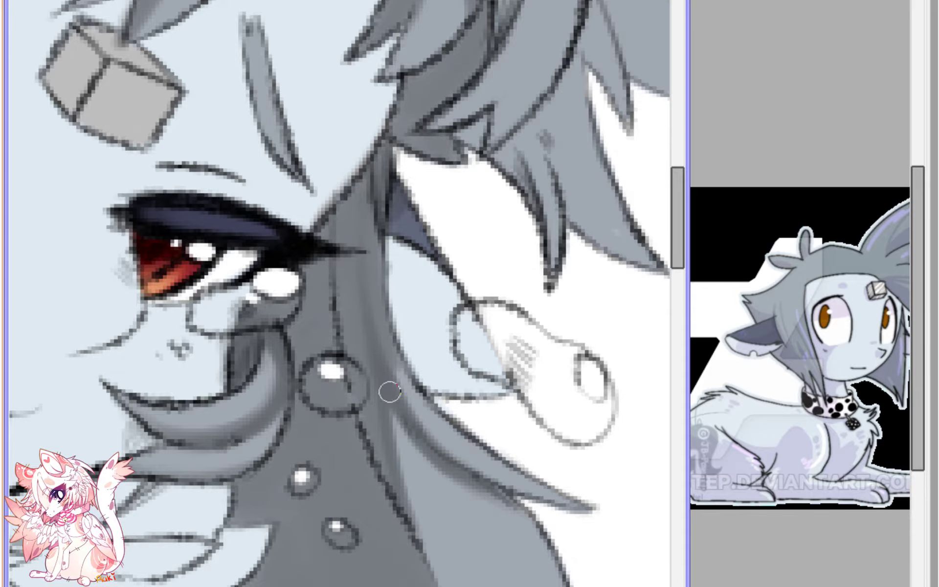
pyautogui.scroll(-4, 480, 472)
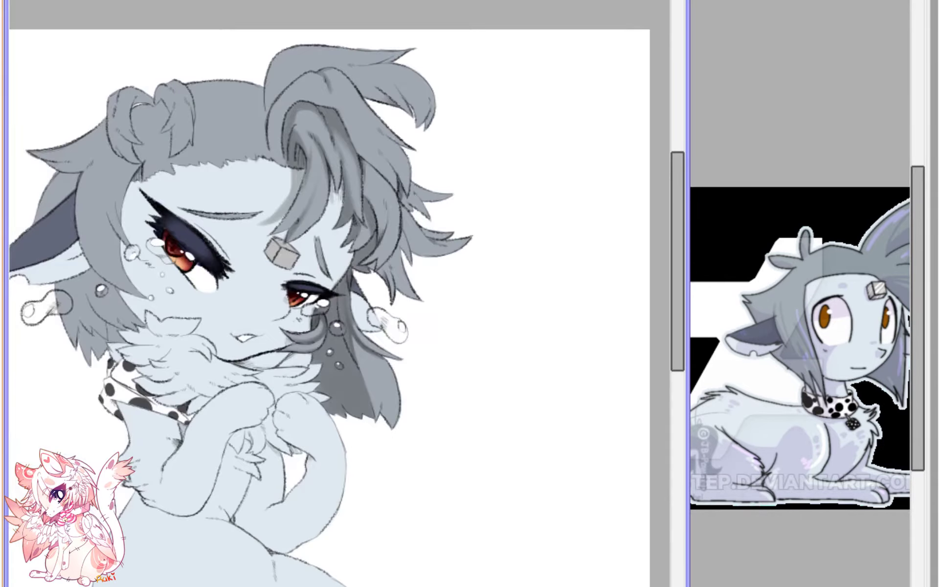
pyautogui.press('h')
pyautogui.scroll(5, 432, 282)
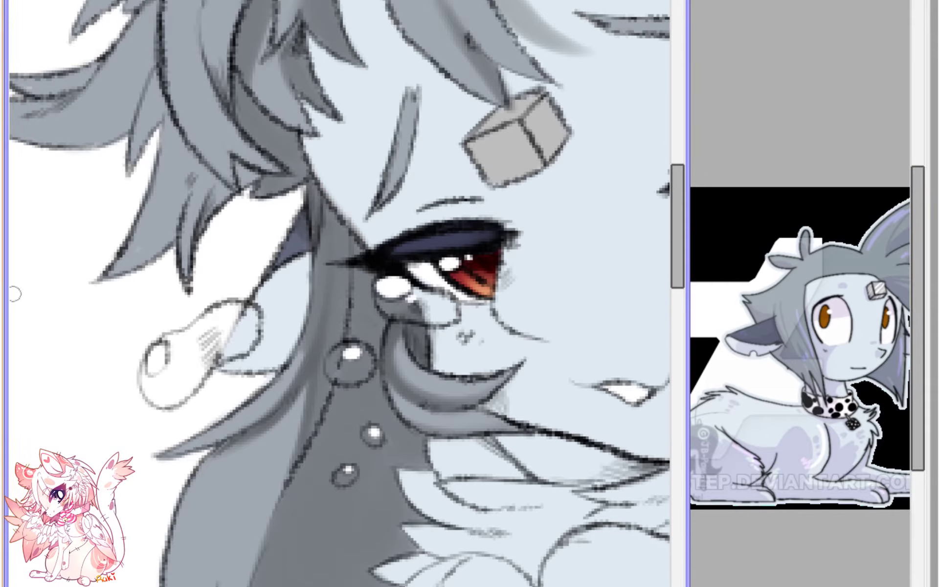
pyautogui.moveTo(336, 502); pyautogui.dragTo(323, 396)
pyautogui.moveTo(198, 500)
pyautogui.mouseDown()
pyautogui.moveTo(200, 451)
pyautogui.moveTo(216, 542)
pyautogui.moveTo(203, 422)
pyautogui.moveTo(204, 529)
pyautogui.moveTo(215, 387)
pyautogui.moveTo(191, 496)
pyautogui.mouseUp()
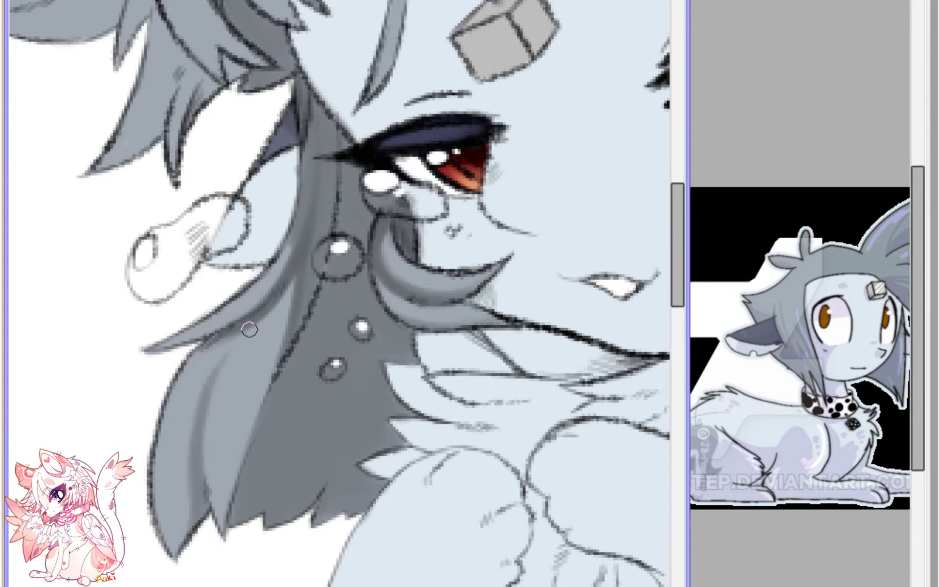
# - Refine the shading along the inner edge and pointed tip of the back hair's outer lock, keeping its middle light
pyautogui.press('pagedown')
pyautogui.press('pagedown')
pyautogui.press('pagedown')
pyautogui.press('h')
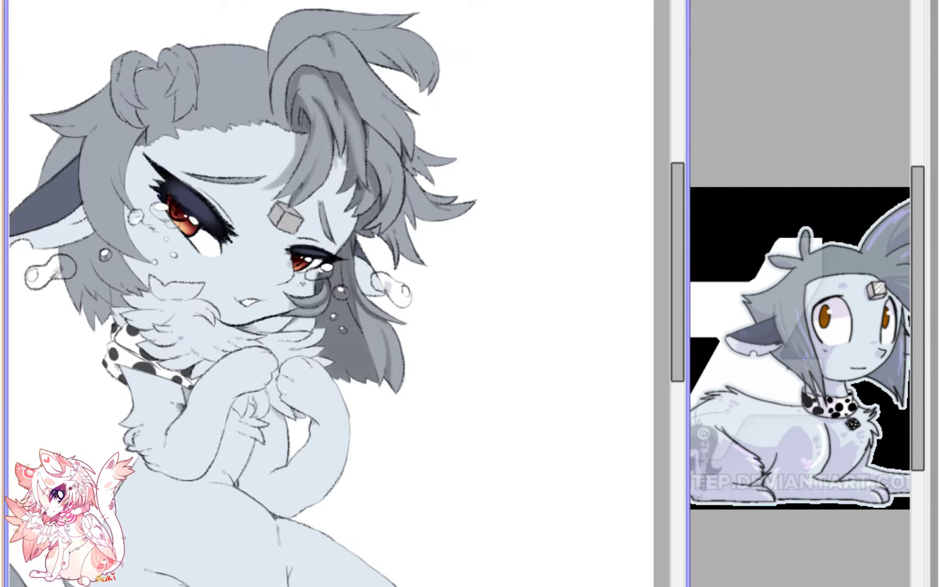
pyautogui.scroll(5, 485, 354)
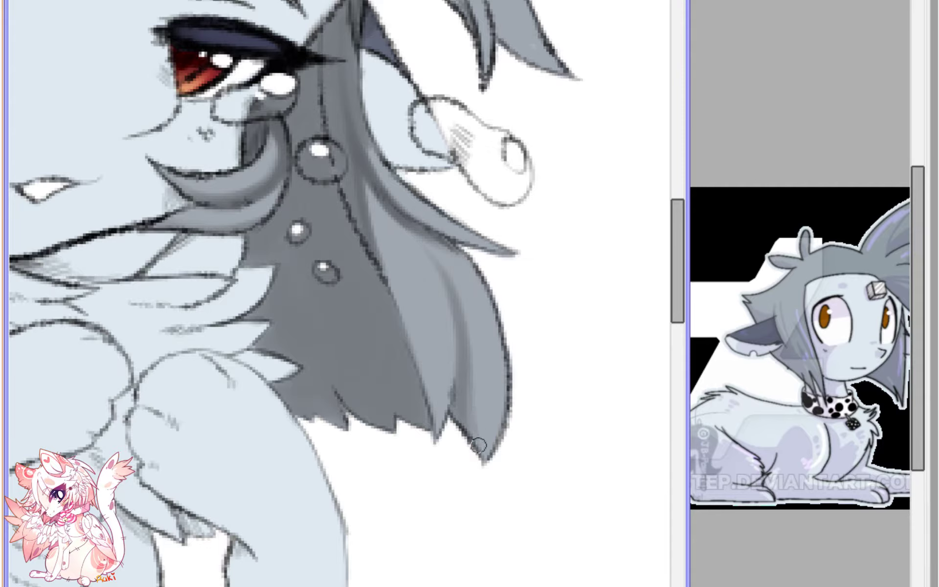
pyautogui.moveTo(469, 387); pyautogui.dragTo(480, 446)
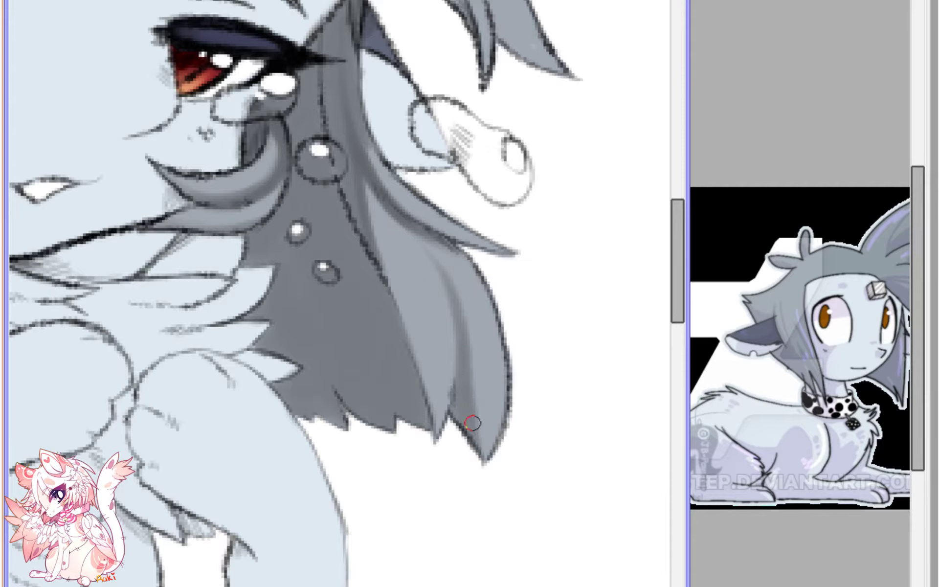
pyautogui.moveTo(469, 379); pyautogui.dragTo(478, 458)
pyautogui.moveTo(459, 333); pyautogui.dragTo(473, 438)
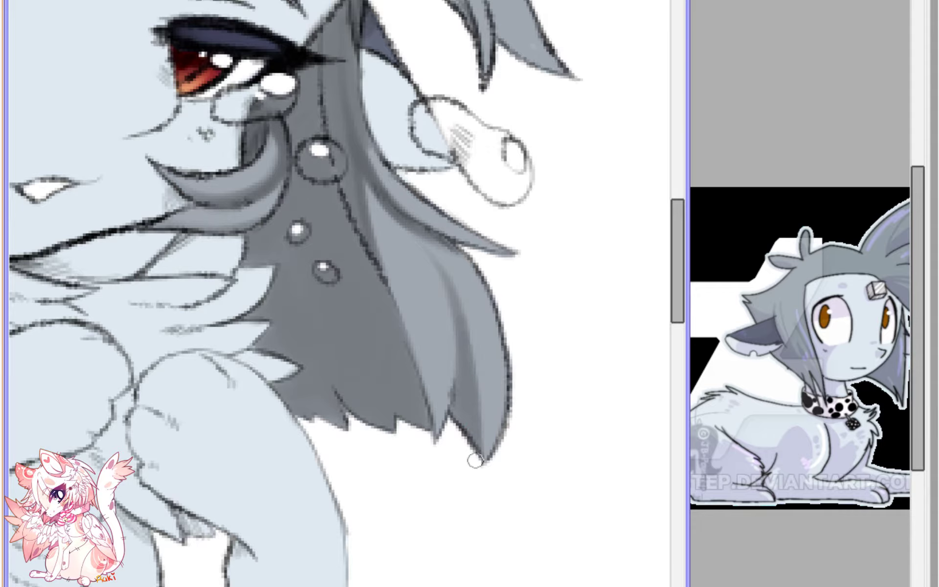
pyautogui.scroll(-3, 452, 361)
# - Blend the dark shading along the inner edge and lower end of the outer fringe strand with a smaller brush
pyautogui.moveTo(328, 161); pyautogui.dragTo(204, 317)
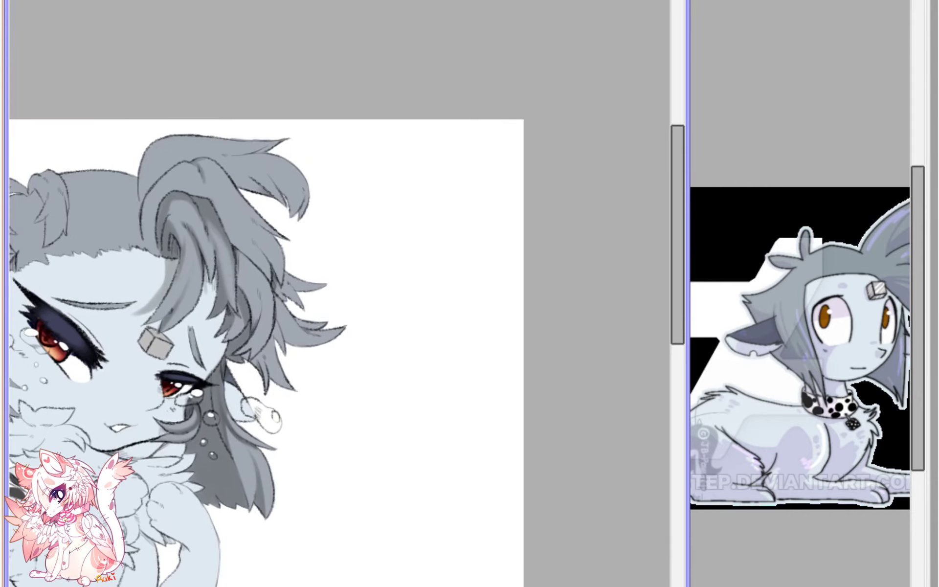
pyautogui.press('h')
pyautogui.moveTo(440, 303); pyautogui.dragTo(237, 343)
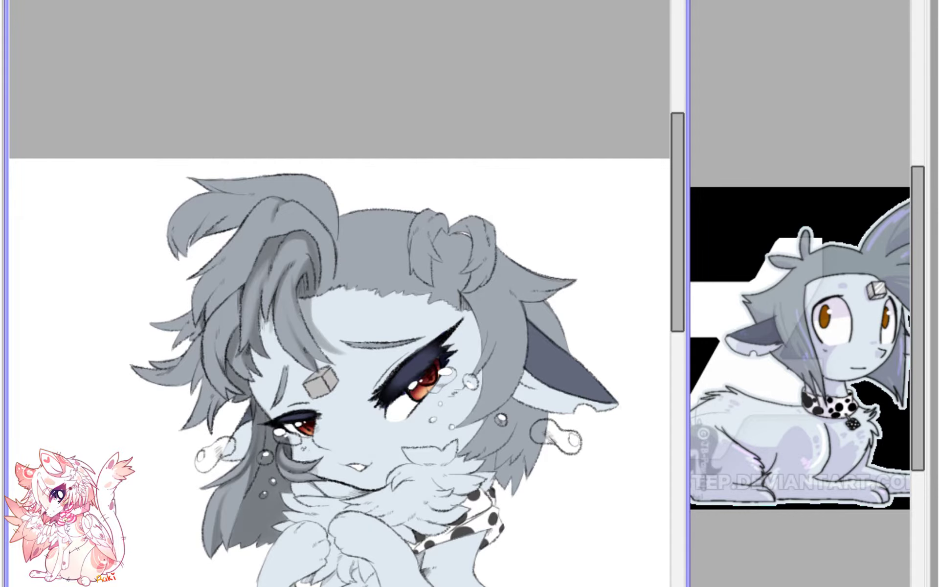
pyautogui.scroll(4, 339, 310)
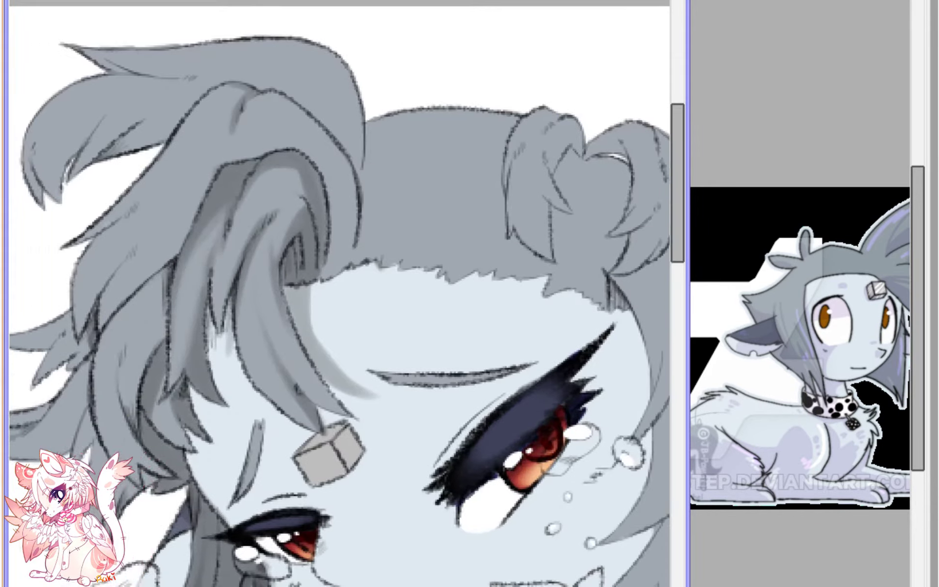
pyautogui.press('[')
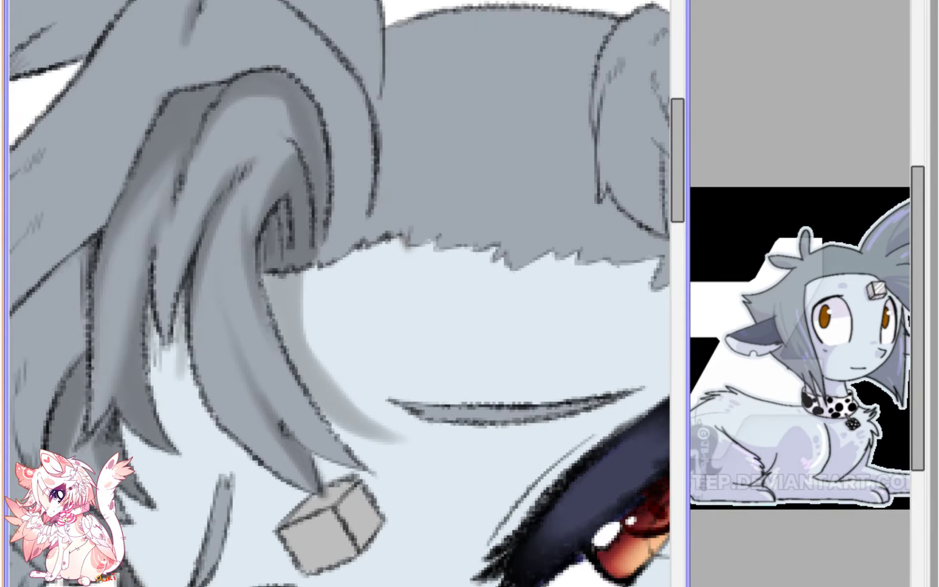
pyautogui.moveTo(98, 318); pyautogui.dragTo(182, 283)
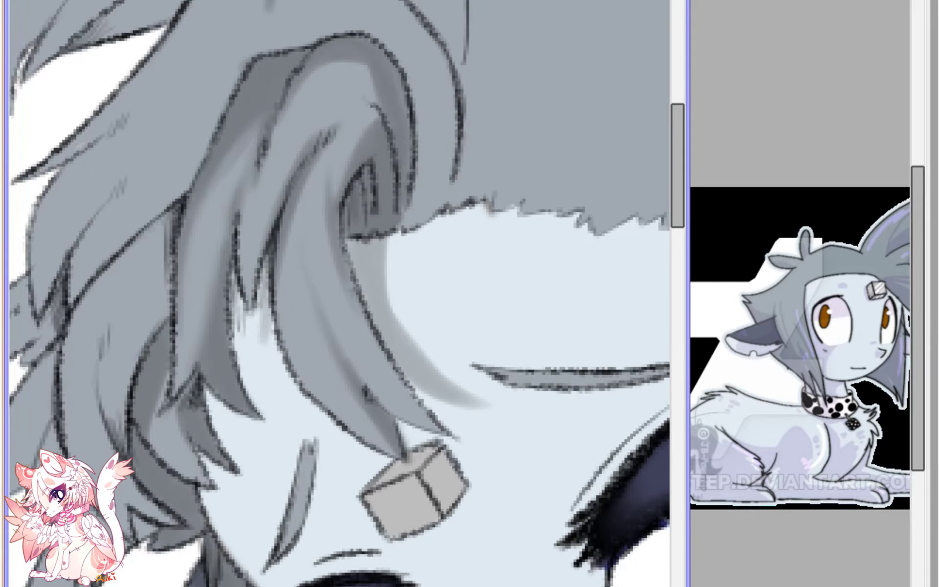
pyautogui.scroll(1, 193, 450)
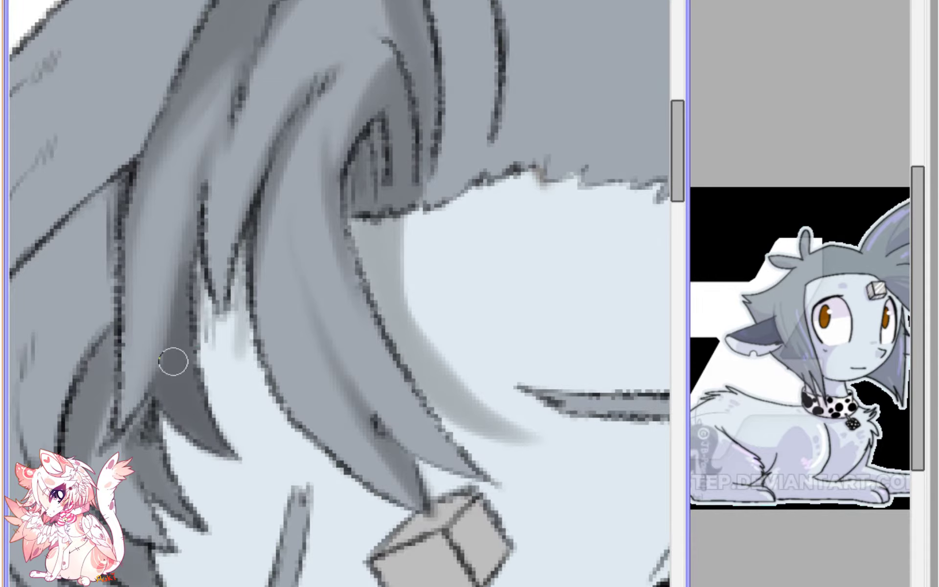
pyautogui.moveTo(180, 313); pyautogui.dragTo(101, 435)
pyautogui.moveTo(159, 355); pyautogui.dragTo(116, 422)
pyautogui.moveTo(173, 296); pyautogui.dragTo(109, 423)
pyautogui.scroll(-1, 180, 342)
pyautogui.scroll(-3, 180, 343)
pyautogui.press('h')
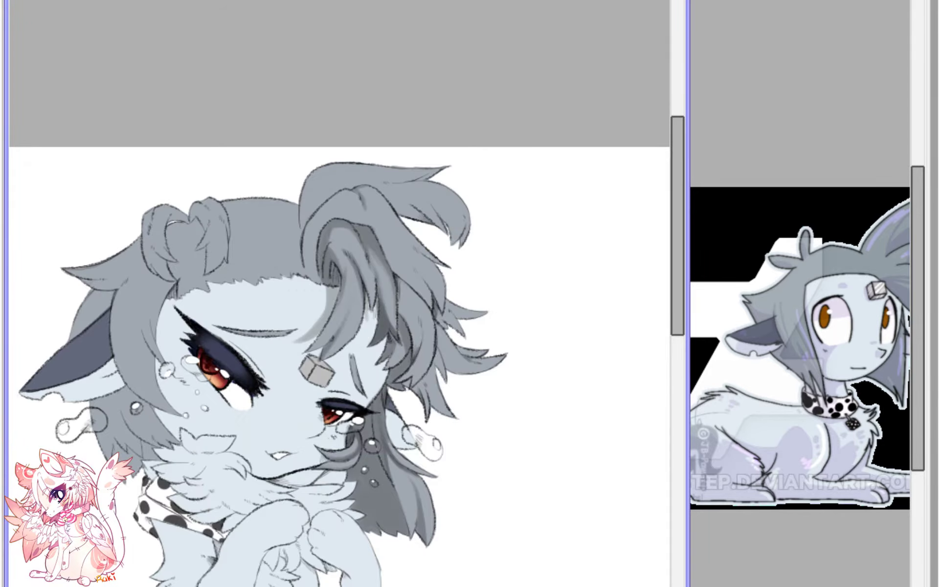
# - Trim the outer edge of the shadow the fringe casts on the forehead into a narrower, smoother curve
pyautogui.scroll(3, 413, 132)
pyautogui.moveTo(313, 205)
pyautogui.mouseDown()
pyautogui.moveTo(370, 348)
pyautogui.moveTo(336, 236)
pyautogui.moveTo(368, 338)
pyautogui.moveTo(311, 206)
pyautogui.moveTo(348, 226)
pyautogui.moveTo(324, 222)
pyautogui.moveTo(383, 247)
pyautogui.moveTo(382, 231)
pyautogui.moveTo(334, 215)
pyautogui.moveTo(419, 297)
pyautogui.moveTo(376, 234)
pyautogui.moveTo(404, 263)
pyautogui.moveTo(344, 218)
pyautogui.moveTo(252, 197)
pyautogui.moveTo(273, 202)
pyautogui.moveTo(206, 231)
pyautogui.moveTo(226, 203)
pyautogui.moveTo(185, 334)
pyautogui.moveTo(195, 229)
pyautogui.moveTo(187, 366)
pyautogui.moveTo(201, 238)
pyautogui.moveTo(206, 391)
pyautogui.moveTo(209, 325)
pyautogui.moveTo(247, 405)
pyautogui.moveTo(251, 386)
pyautogui.moveTo(211, 345)
pyautogui.moveTo(183, 340)
pyautogui.moveTo(191, 415)
pyautogui.moveTo(219, 452)
pyautogui.moveTo(221, 434)
pyautogui.moveTo(242, 434)
pyautogui.moveTo(236, 399)
pyautogui.moveTo(239, 417)
pyautogui.moveTo(246, 412)
pyautogui.moveTo(215, 322)
pyautogui.mouseUp()
pyautogui.scroll(-3, 252, 433)
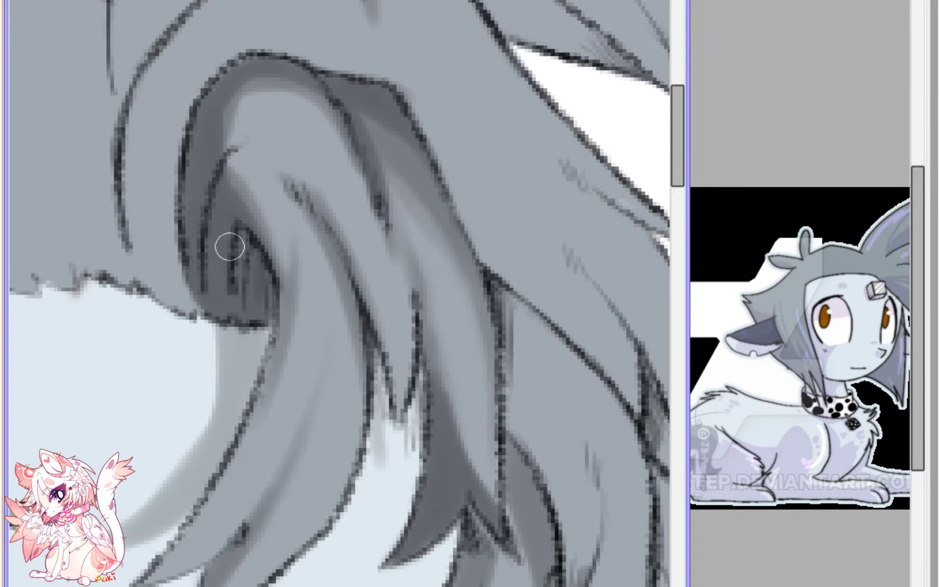
pyautogui.scroll(-1, 245, 299)
pyautogui.scroll(1, 254, 308)
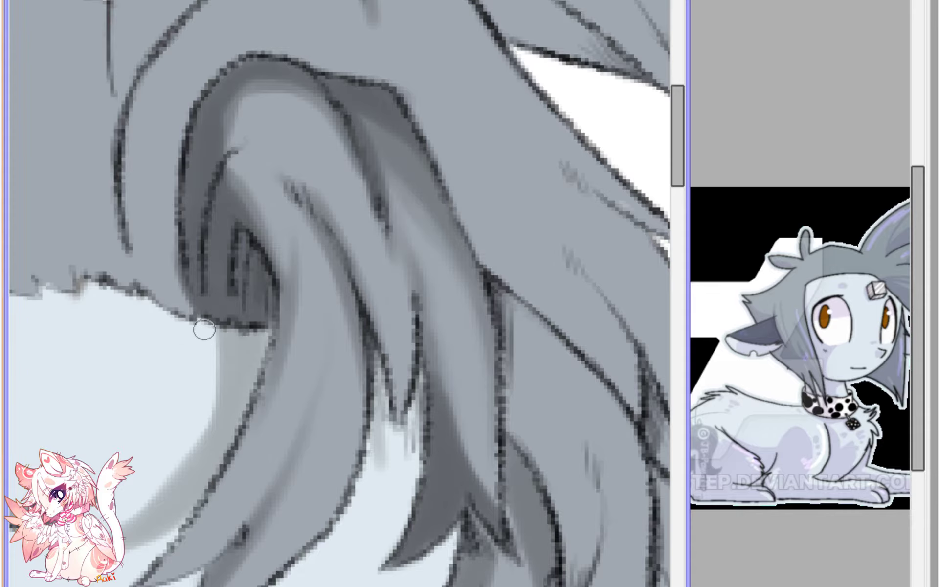
pyautogui.moveTo(203, 329); pyautogui.dragTo(209, 400)
pyautogui.moveTo(213, 357); pyautogui.dragTo(182, 448)
pyautogui.moveTo(204, 409); pyautogui.dragTo(132, 487)
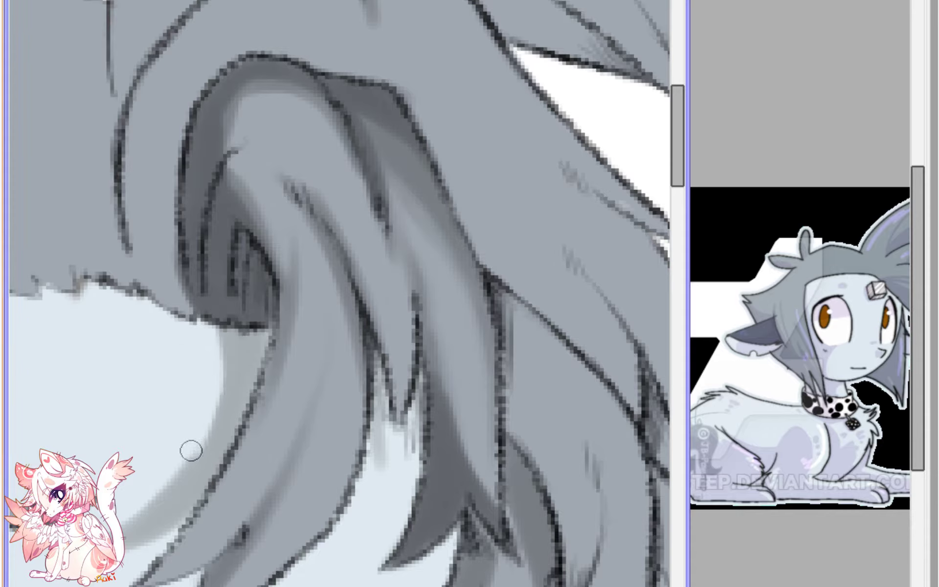
pyautogui.moveTo(191, 450)
pyautogui.mouseDown()
pyautogui.moveTo(157, 488)
pyautogui.moveTo(200, 451)
pyautogui.mouseUp()
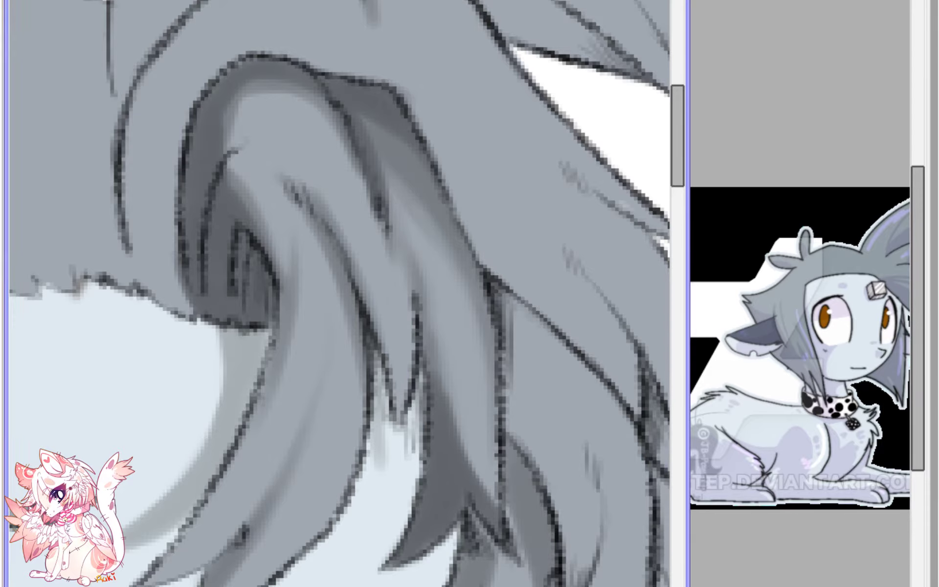
# - Reshape the tip of the fringe's forehead shadow so it tapers along the strand towards the cube
pyautogui.moveTo(189, 517)
pyautogui.mouseDown()
pyautogui.moveTo(232, 383)
pyautogui.moveTo(145, 457)
pyautogui.mouseUp()
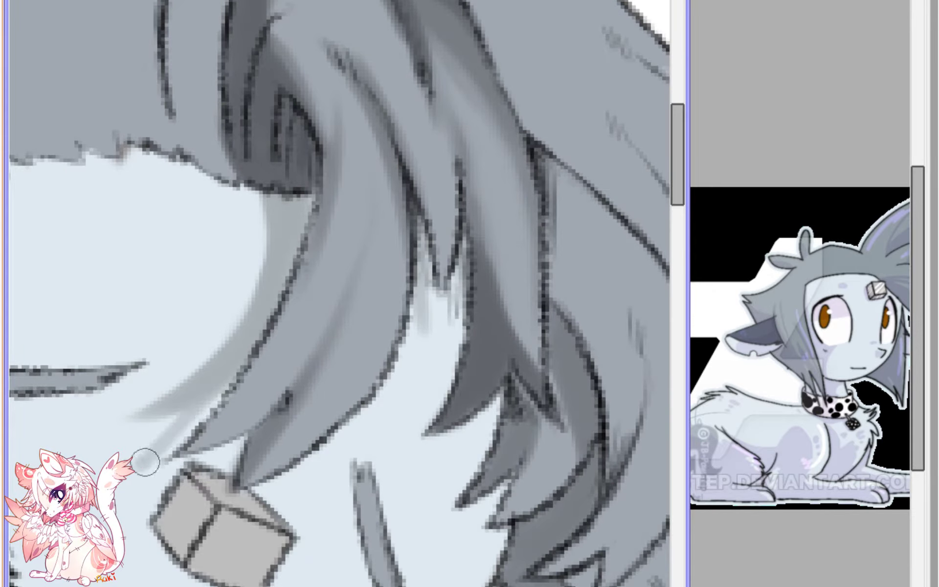
pyautogui.moveTo(218, 390)
pyautogui.mouseDown()
pyautogui.moveTo(147, 463)
pyautogui.moveTo(215, 450)
pyautogui.moveTo(146, 464)
pyautogui.moveTo(195, 470)
pyautogui.mouseUp()
pyautogui.moveTo(128, 477); pyautogui.dragTo(202, 469)
pyautogui.scroll(-7, 209, 444)
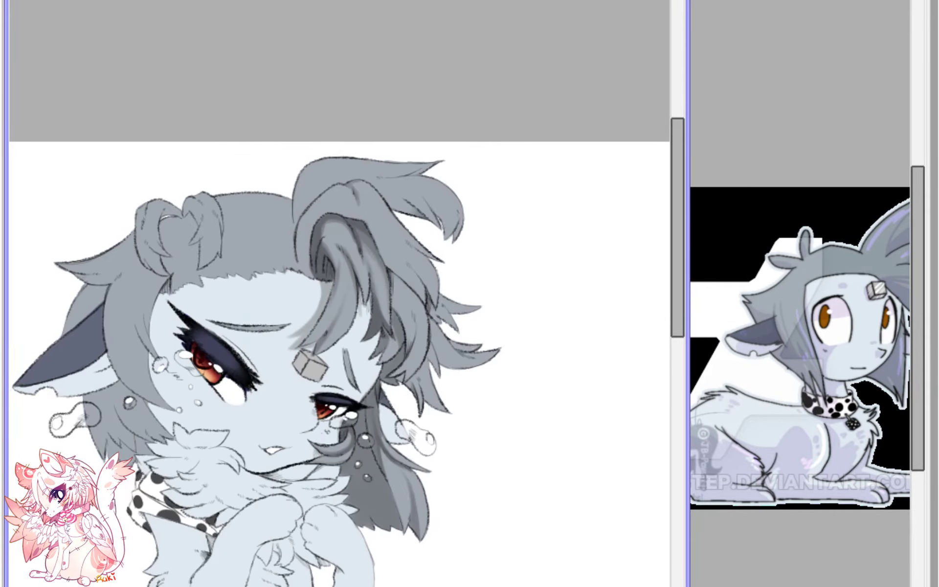
pyautogui.press('h')
pyautogui.moveTo(313, 342); pyautogui.dragTo(342, 395)
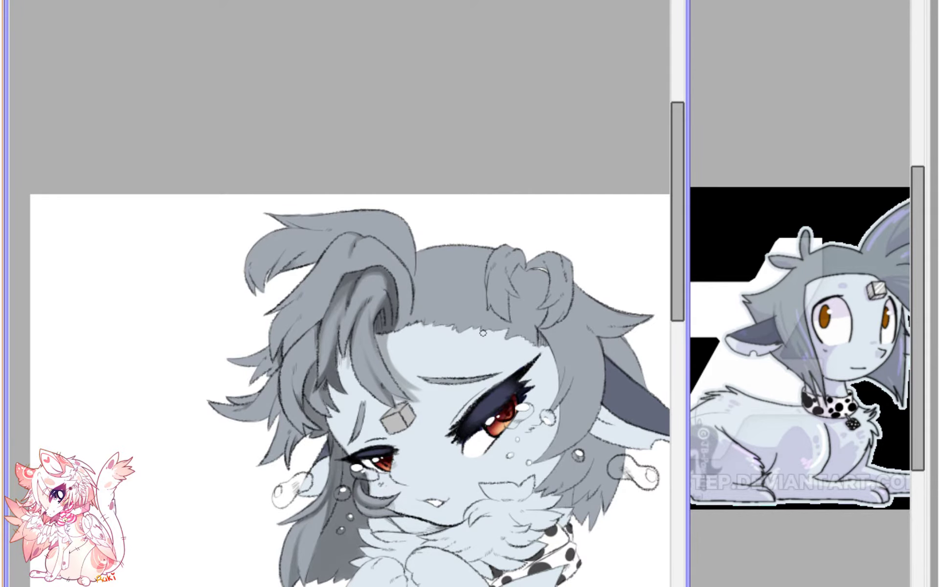
# - Try a blue tint for the hair shading and compare it in normal and mirrored view
pyautogui.press('h')
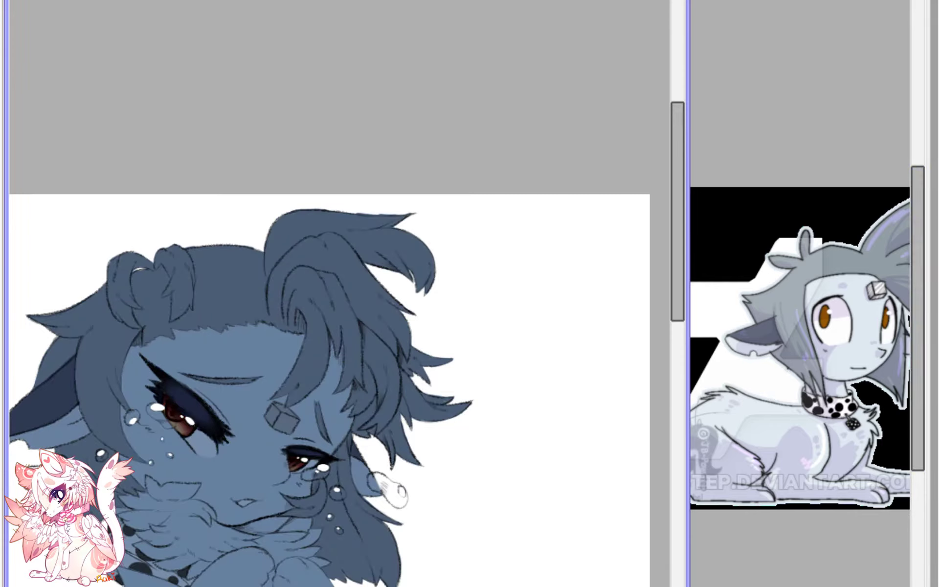
pyautogui.hotkey('ctrl', 'z')
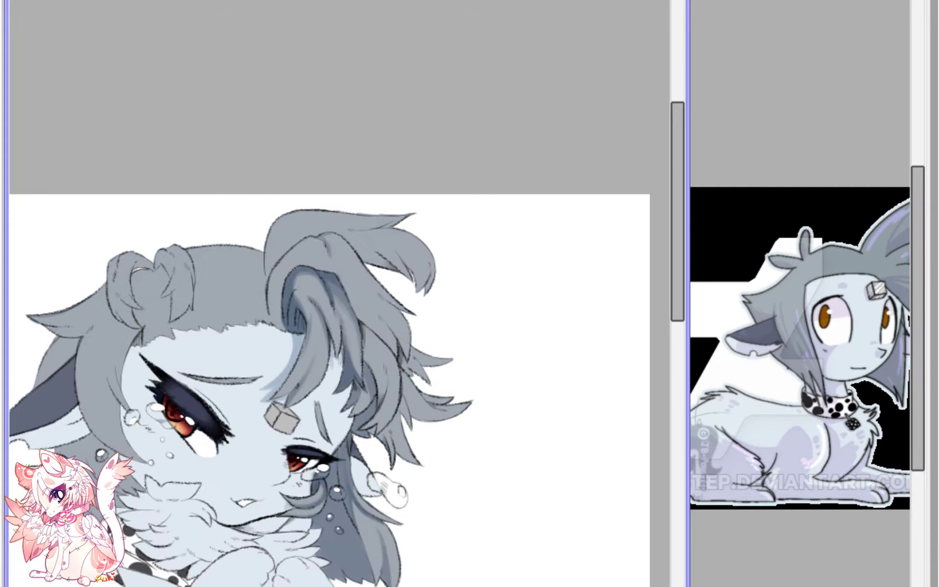
pyautogui.press('h')
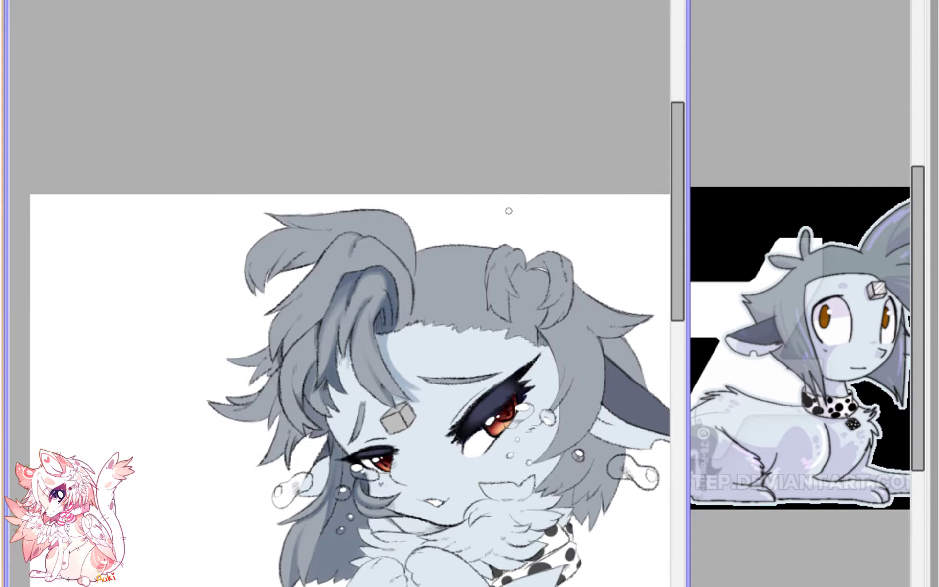
pyautogui.moveTo(509, 211); pyautogui.dragTo(440, 182)
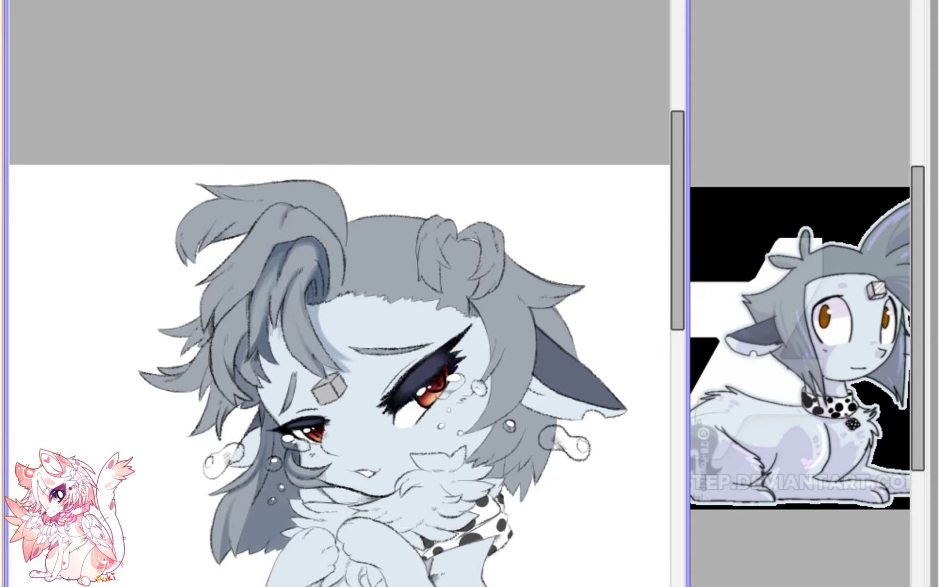
pyautogui.press('h')
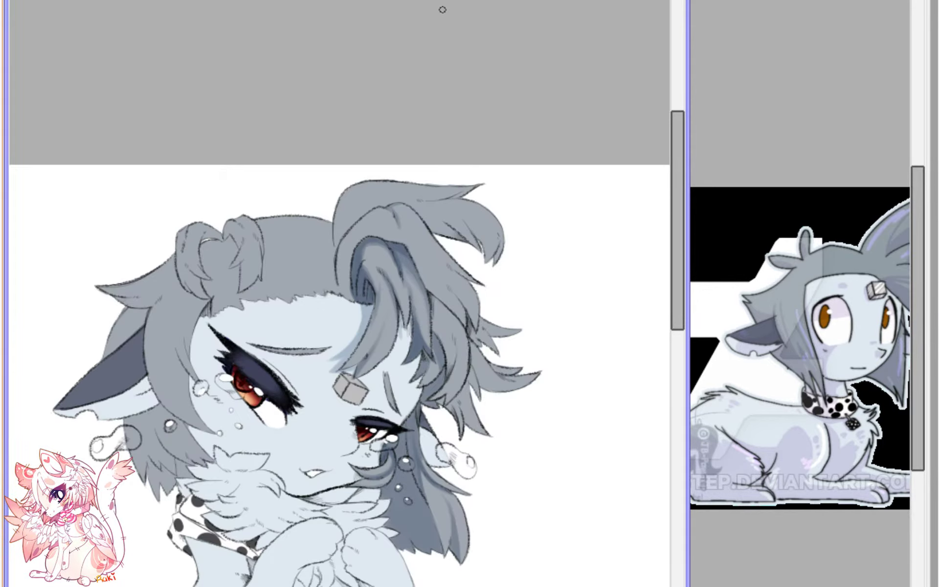
pyautogui.moveTo(339, 372); pyautogui.dragTo(439, 255)
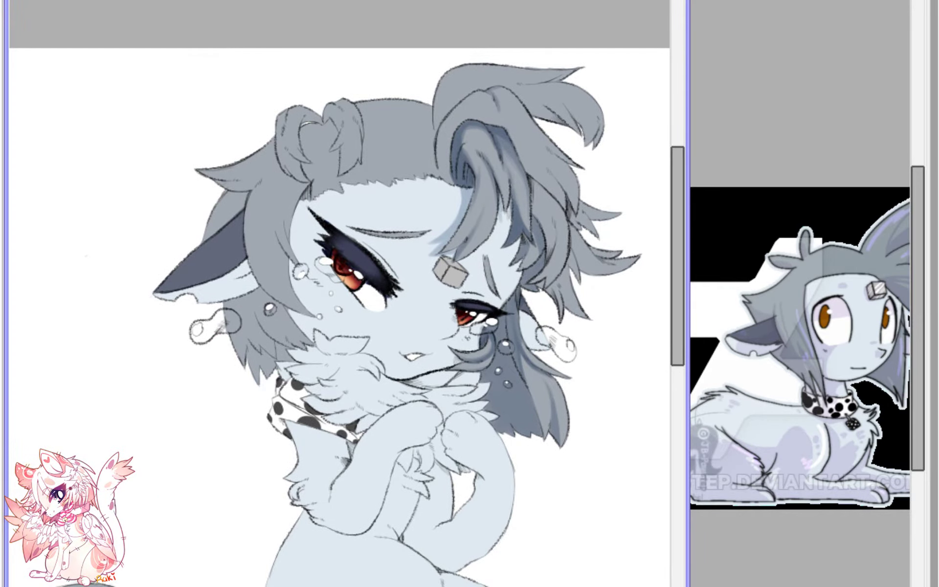
pyautogui.press('h')
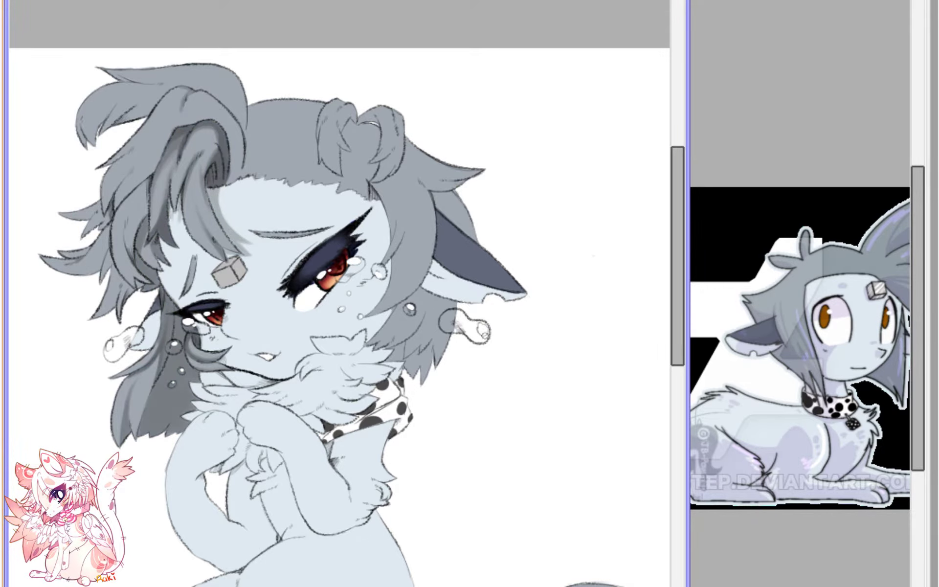
# - Shade the crease at the top of the fringe and add a thin grey streak along its upper outer strand
pyautogui.scroll(3, 445, 322)
pyautogui.moveTo(68, 50); pyautogui.dragTo(450, 432)
pyautogui.scroll(1, 309, 345)
pyautogui.scroll(1, 418, 211)
pyautogui.click(373, 123)
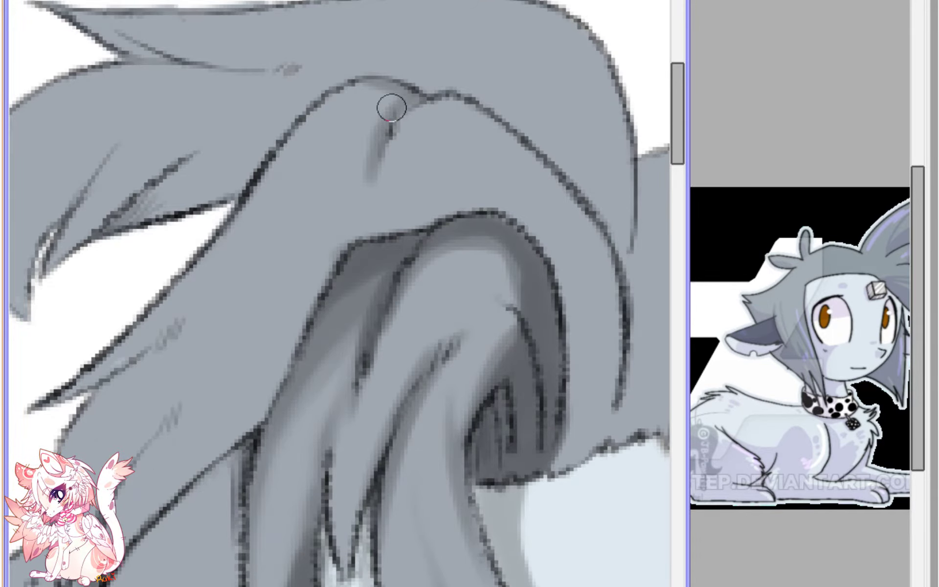
pyautogui.moveTo(413, 96); pyautogui.dragTo(317, 105)
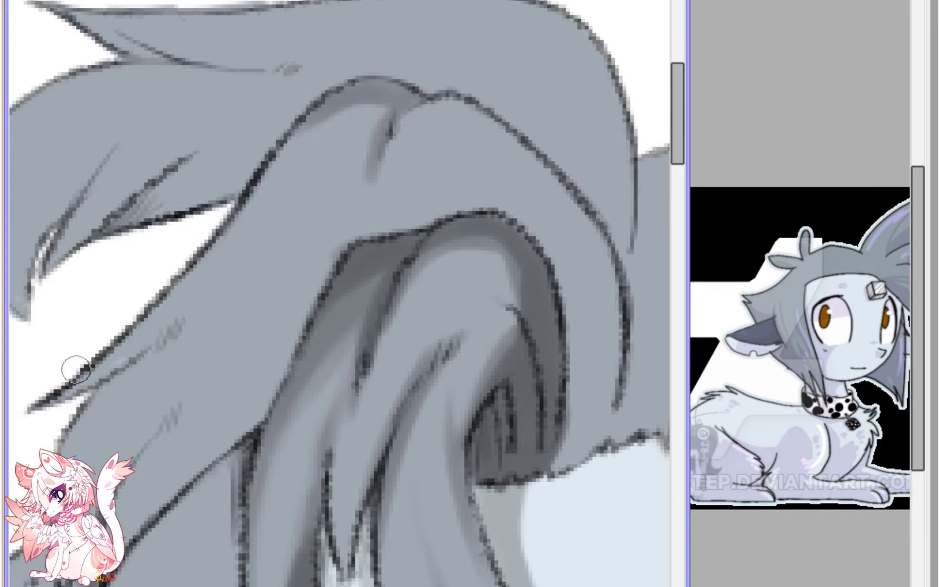
pyautogui.moveTo(134, 356); pyautogui.dragTo(216, 295)
pyautogui.moveTo(182, 328); pyautogui.dragTo(303, 169)
# - Paint soft grey shading through the middle and along the outer edge of the next fringe strand down
pyautogui.scroll(-3, 207, 352)
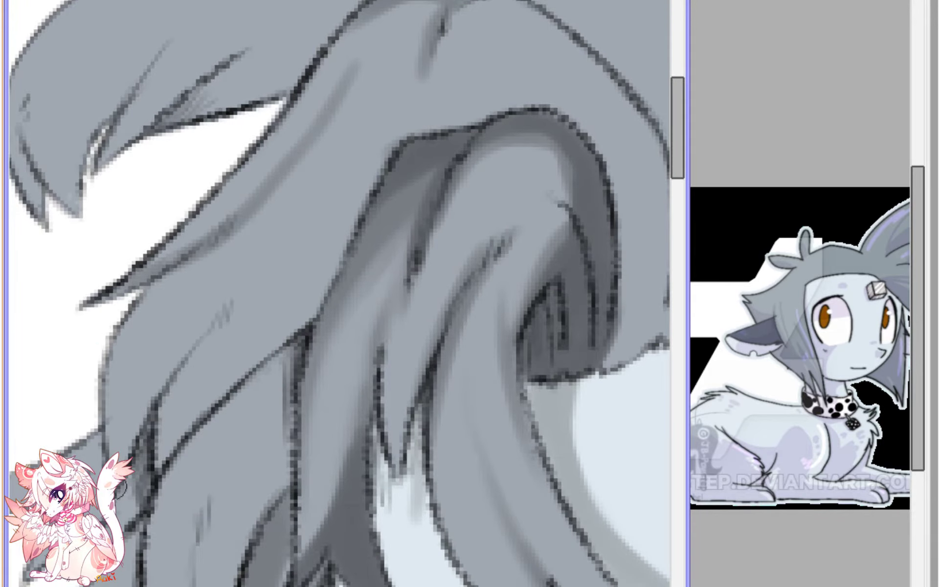
pyautogui.moveTo(125, 489); pyautogui.dragTo(206, 316)
pyautogui.moveTo(130, 435)
pyautogui.mouseDown()
pyautogui.moveTo(241, 285)
pyautogui.moveTo(307, 215)
pyautogui.moveTo(304, 206)
pyautogui.moveTo(244, 277)
pyautogui.mouseUp()
pyautogui.moveTo(187, 272)
pyautogui.mouseDown()
pyautogui.moveTo(117, 340)
pyautogui.moveTo(104, 382)
pyautogui.mouseUp()
pyautogui.moveTo(130, 303); pyautogui.dragTo(116, 442)
pyautogui.moveTo(102, 375); pyautogui.dragTo(108, 454)
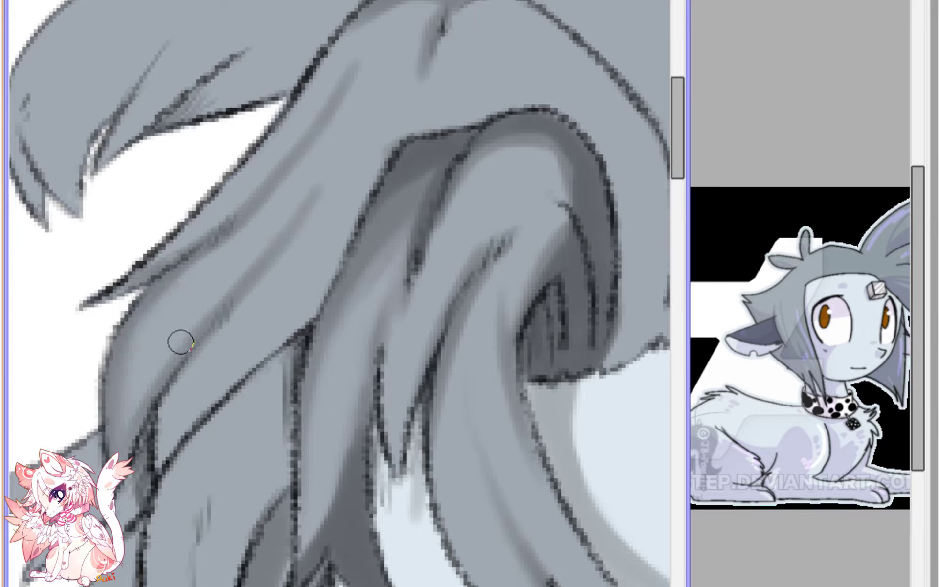
# - Darken the lower end of that strand around the short hatch lines and the small gap beside its tip
pyautogui.moveTo(219, 329); pyautogui.dragTo(171, 428)
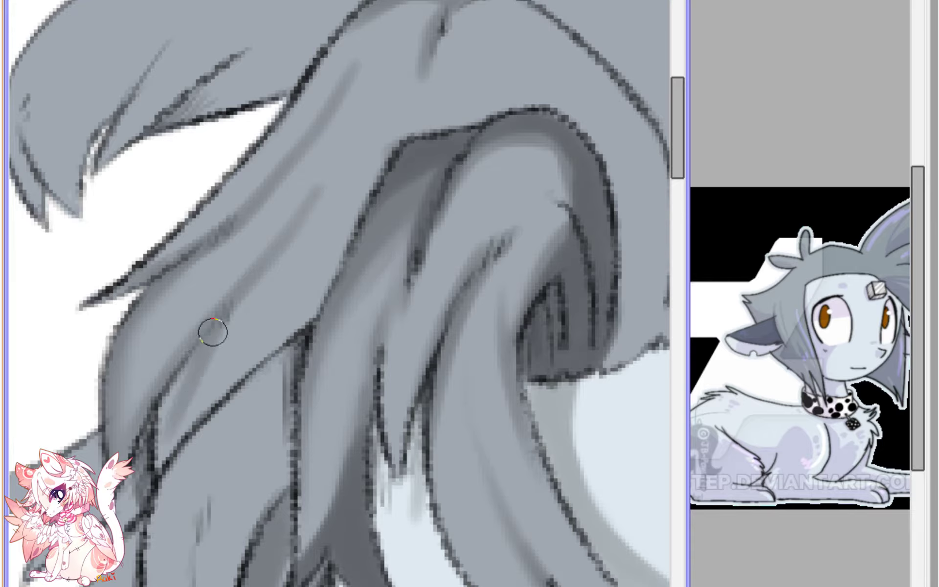
pyautogui.moveTo(197, 362); pyautogui.dragTo(157, 465)
pyautogui.moveTo(171, 399)
pyautogui.mouseDown()
pyautogui.moveTo(159, 456)
pyautogui.moveTo(240, 304)
pyautogui.mouseUp()
pyautogui.moveTo(204, 365); pyautogui.dragTo(170, 462)
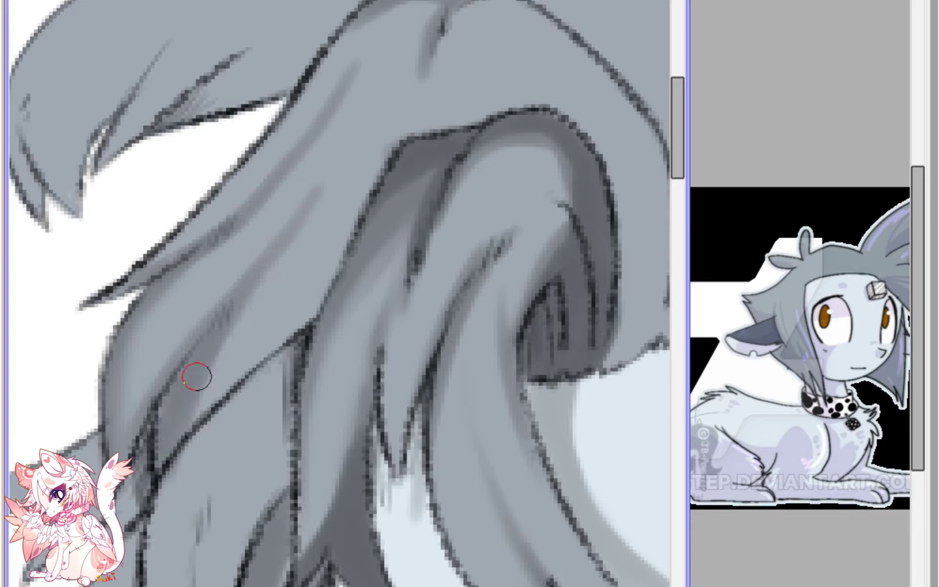
pyautogui.moveTo(145, 431); pyautogui.dragTo(129, 515)
pyautogui.moveTo(143, 464); pyautogui.dragTo(131, 521)
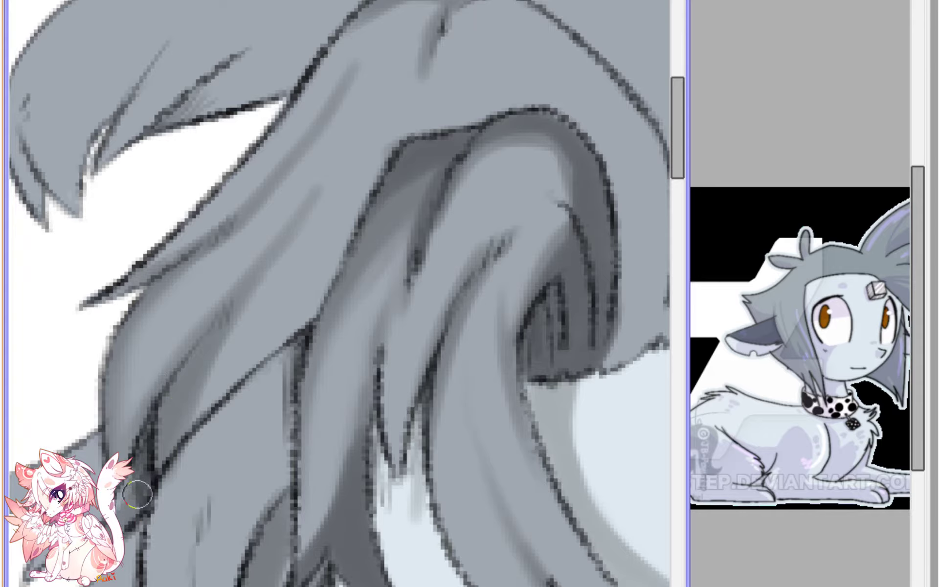
pyautogui.moveTo(142, 452); pyautogui.dragTo(109, 526)
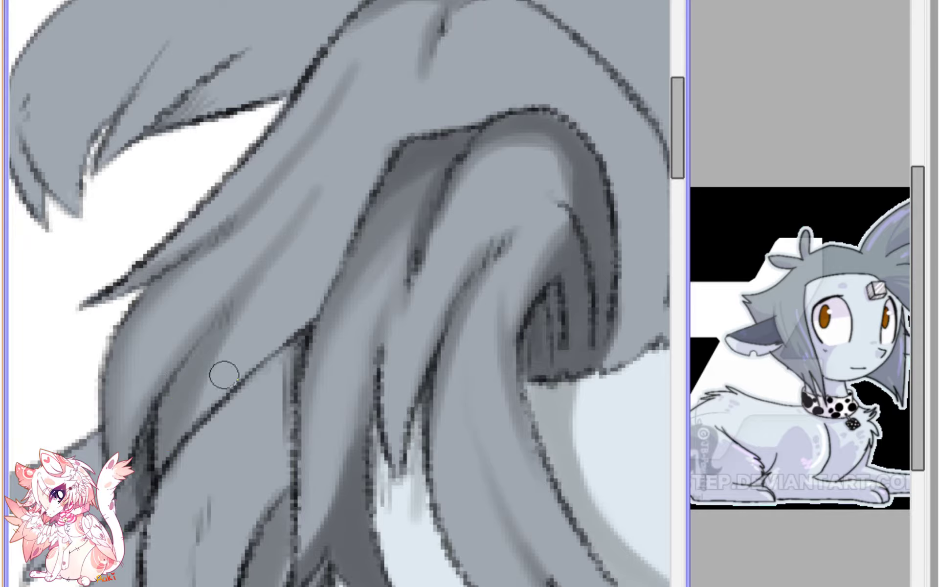
# - Shade both sides of the line dividing the outer fringe strand from the hair below, up to the inner fold
pyautogui.moveTo(191, 433); pyautogui.dragTo(290, 347)
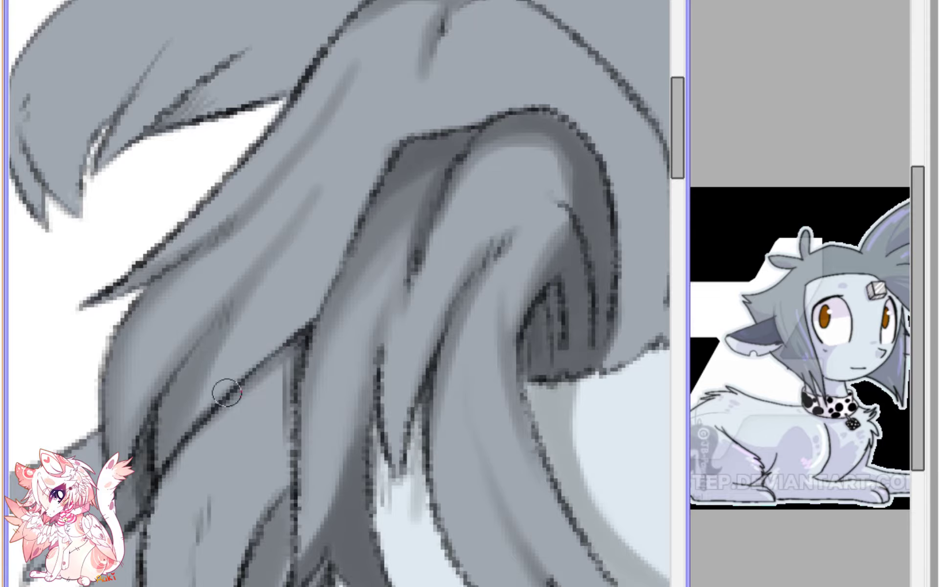
pyautogui.moveTo(143, 499); pyautogui.dragTo(279, 367)
pyautogui.moveTo(160, 485); pyautogui.dragTo(302, 346)
pyautogui.moveTo(176, 447)
pyautogui.mouseDown()
pyautogui.moveTo(314, 319)
pyautogui.moveTo(323, 294)
pyautogui.mouseUp()
pyautogui.moveTo(286, 341); pyautogui.dragTo(345, 258)
pyautogui.moveTo(191, 413)
pyautogui.mouseDown()
pyautogui.moveTo(222, 396)
pyautogui.moveTo(335, 253)
pyautogui.mouseUp()
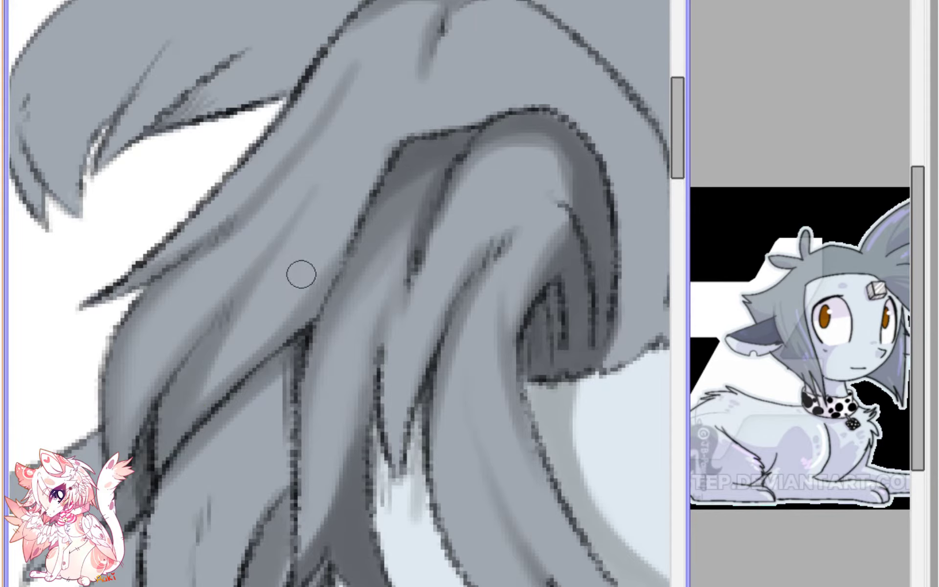
# - Examine the new fringe shading close up and at full view, in both normal and mirrored orientation
pyautogui.scroll(-4, 306, 245)
pyautogui.press('h')
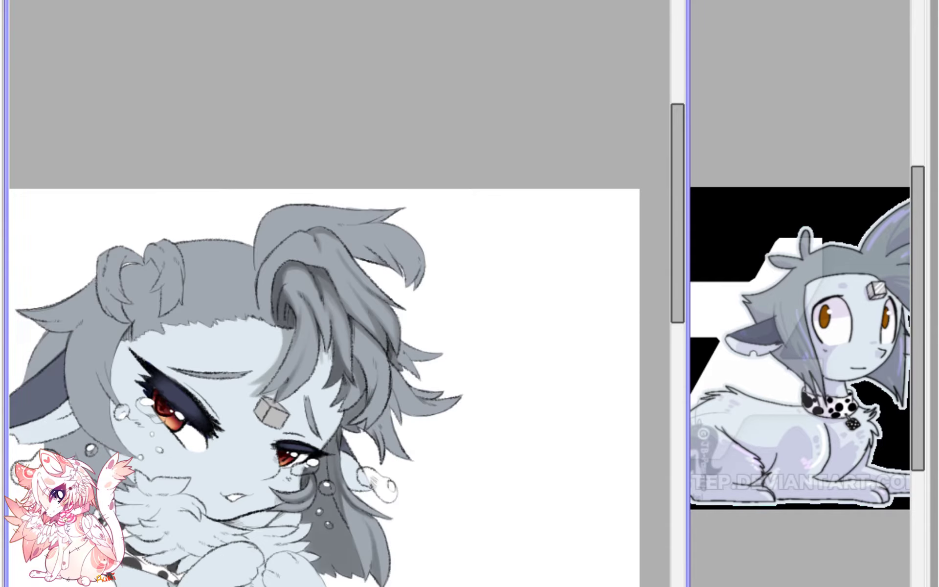
pyautogui.scroll(3, 409, 49)
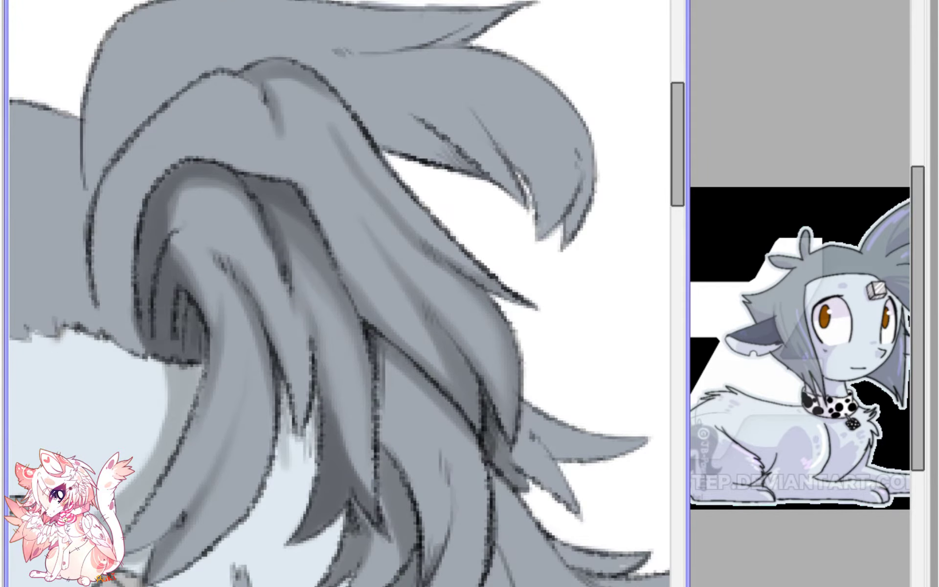
pyautogui.scroll(2, 419, 312)
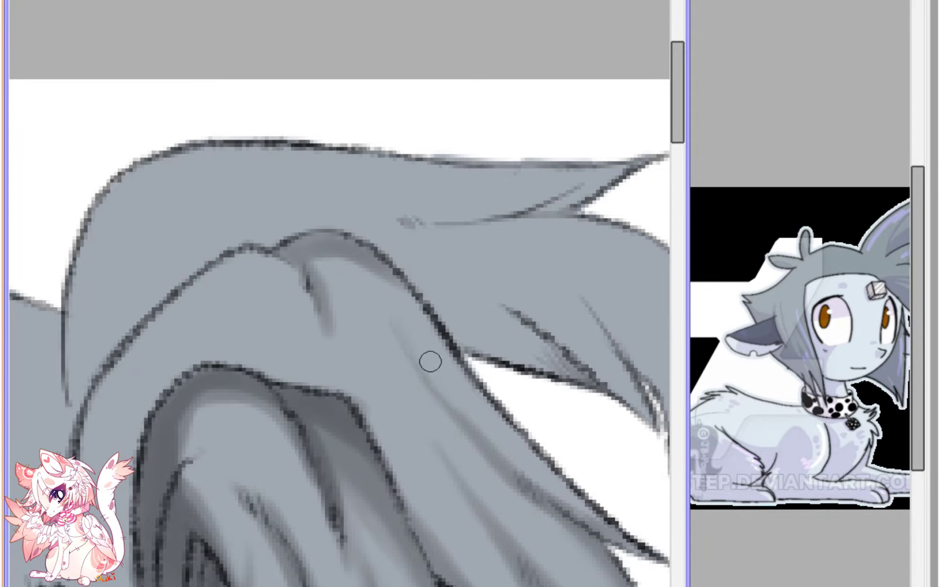
pyautogui.scroll(-3, 570, 443)
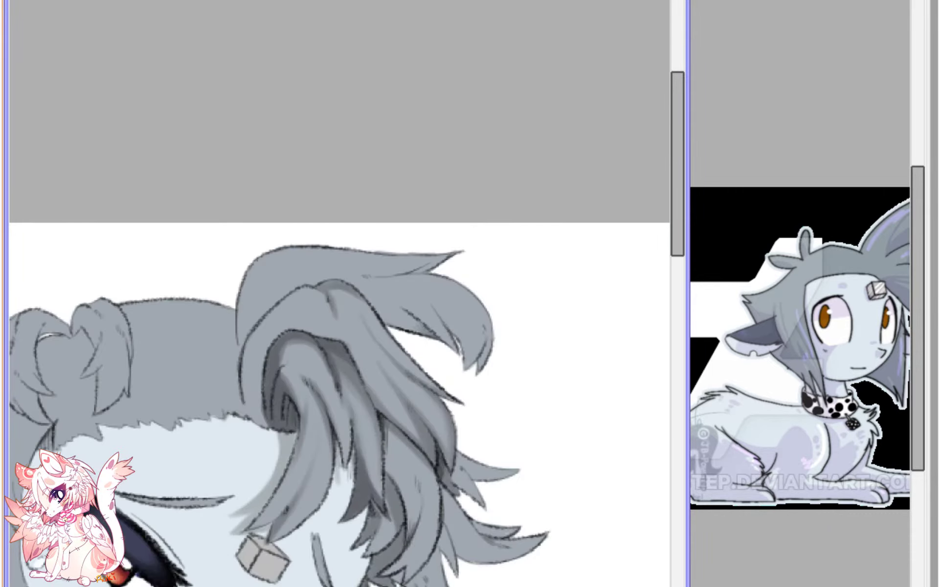
pyautogui.scroll(5, 297, 373)
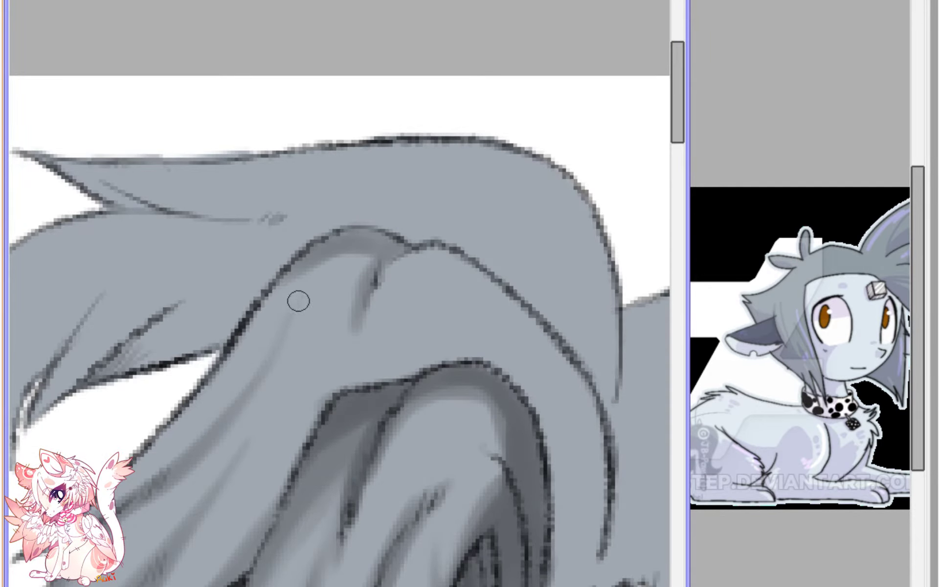
pyautogui.scroll(-2, 195, 513)
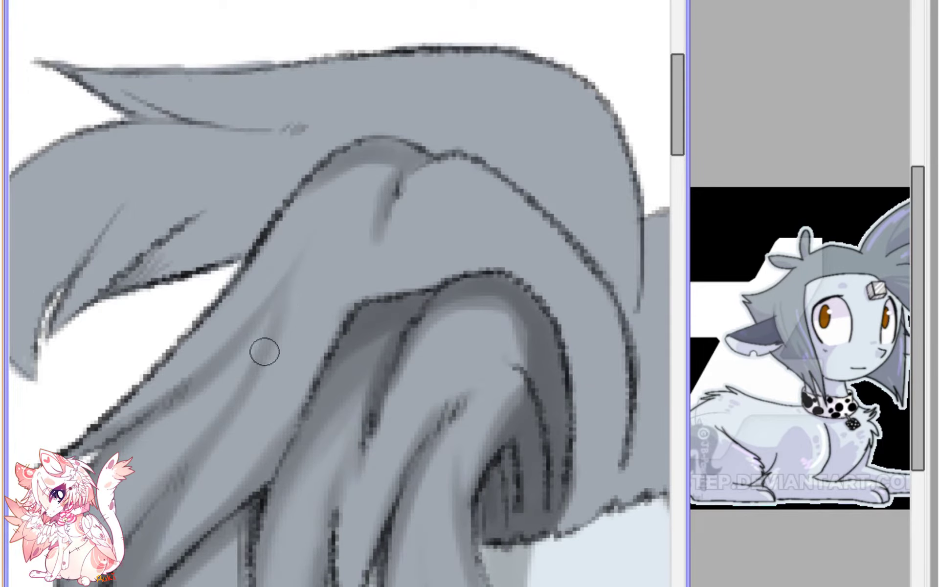
pyautogui.scroll(-3, 342, 311)
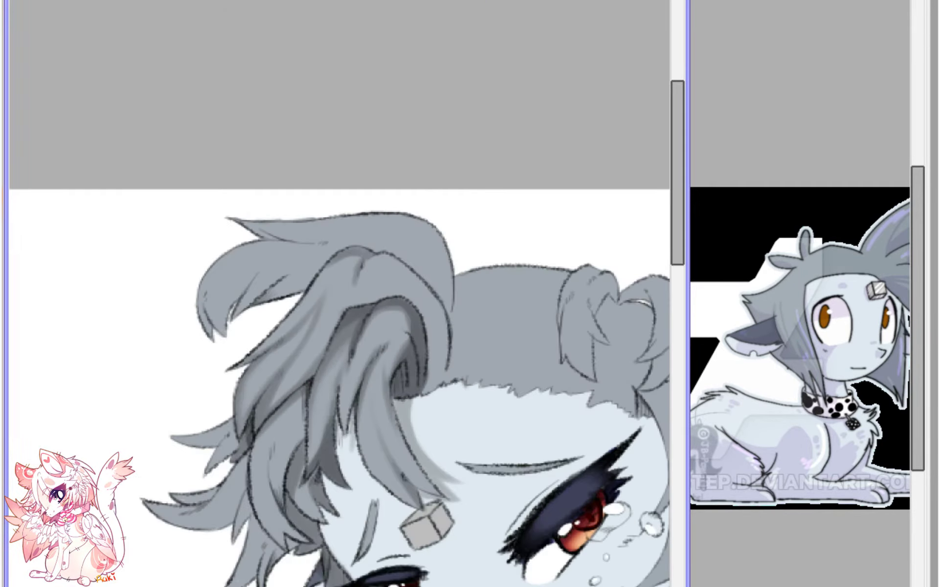
pyautogui.press('h')
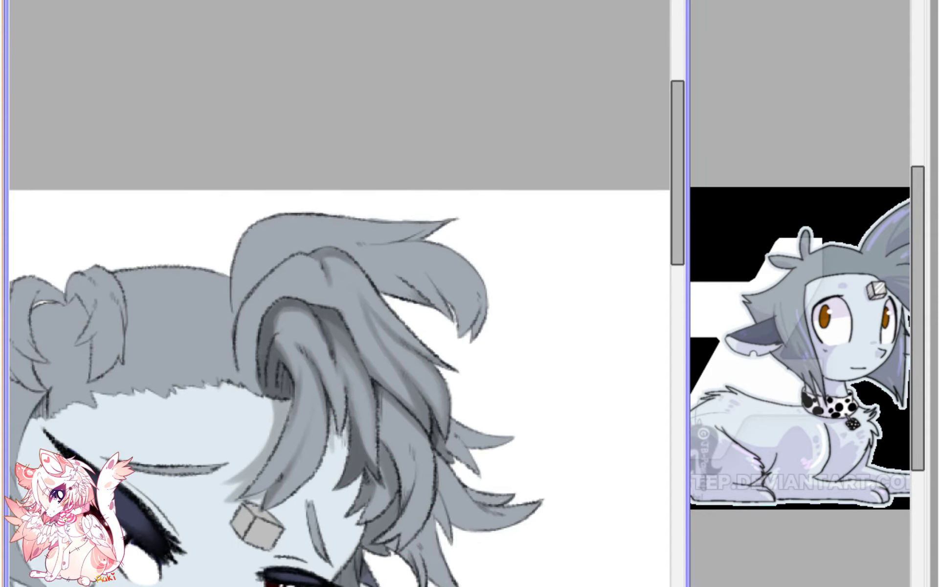
# - Shade the outer rim of the fringe's top loop with a wide grey band from the crease down to the hairline
pyautogui.scroll(3, 331, 331)
pyautogui.moveTo(388, 257)
pyautogui.mouseDown()
pyautogui.moveTo(352, 237)
pyautogui.moveTo(350, 224)
pyautogui.moveTo(365, 238)
pyautogui.moveTo(352, 226)
pyautogui.moveTo(300, 245)
pyautogui.moveTo(211, 325)
pyautogui.moveTo(172, 405)
pyautogui.moveTo(180, 548)
pyautogui.mouseUp()
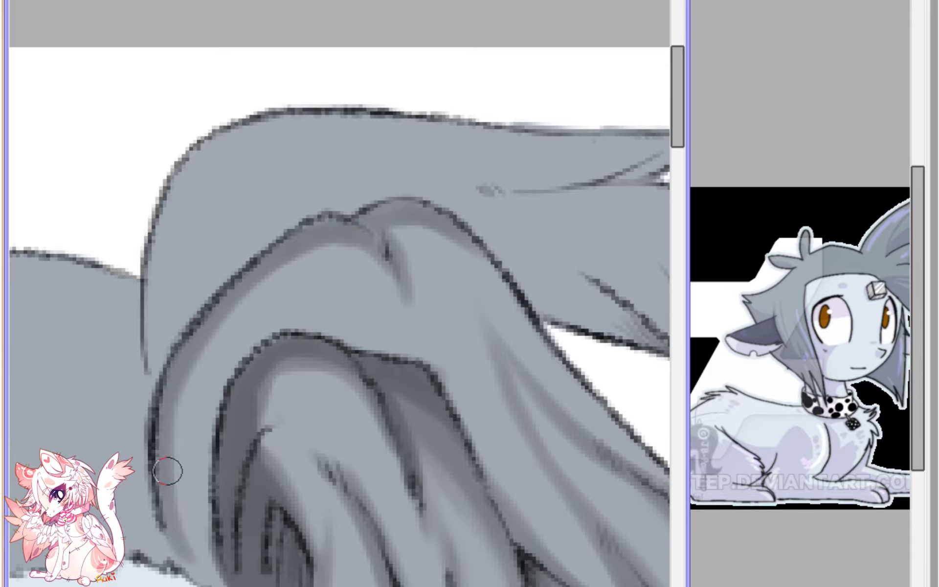
pyautogui.moveTo(168, 471); pyautogui.dragTo(201, 577)
pyautogui.moveTo(160, 517)
pyautogui.mouseDown()
pyautogui.moveTo(206, 585)
pyautogui.moveTo(198, 518)
pyautogui.mouseUp()
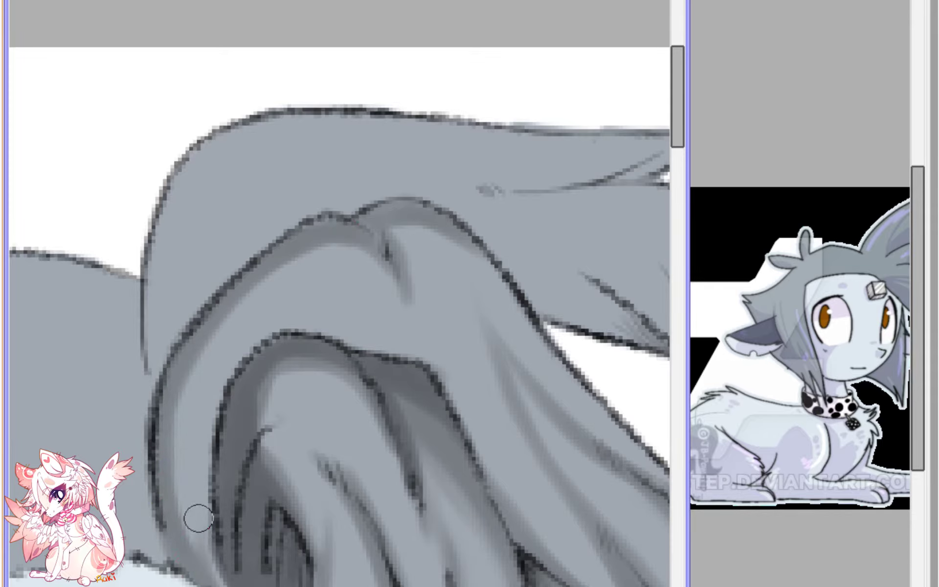
pyautogui.moveTo(344, 245); pyautogui.dragTo(239, 331)
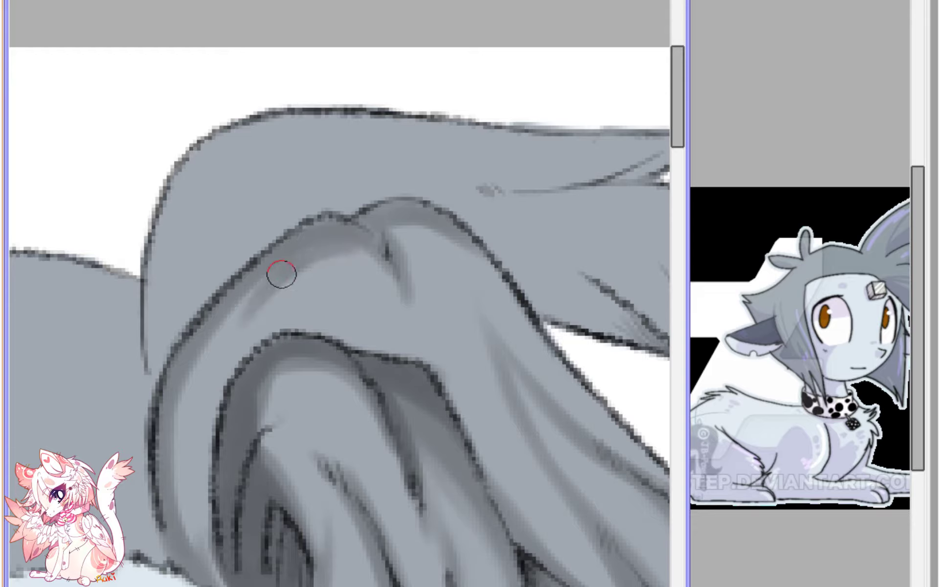
pyautogui.moveTo(281, 272); pyautogui.dragTo(241, 363)
pyautogui.moveTo(263, 295)
pyautogui.mouseDown()
pyautogui.moveTo(213, 398)
pyautogui.moveTo(212, 354)
pyautogui.moveTo(227, 330)
pyautogui.moveTo(177, 500)
pyautogui.moveTo(198, 375)
pyautogui.moveTo(192, 544)
pyautogui.moveTo(212, 389)
pyautogui.moveTo(209, 574)
pyautogui.moveTo(192, 435)
pyautogui.mouseUp()
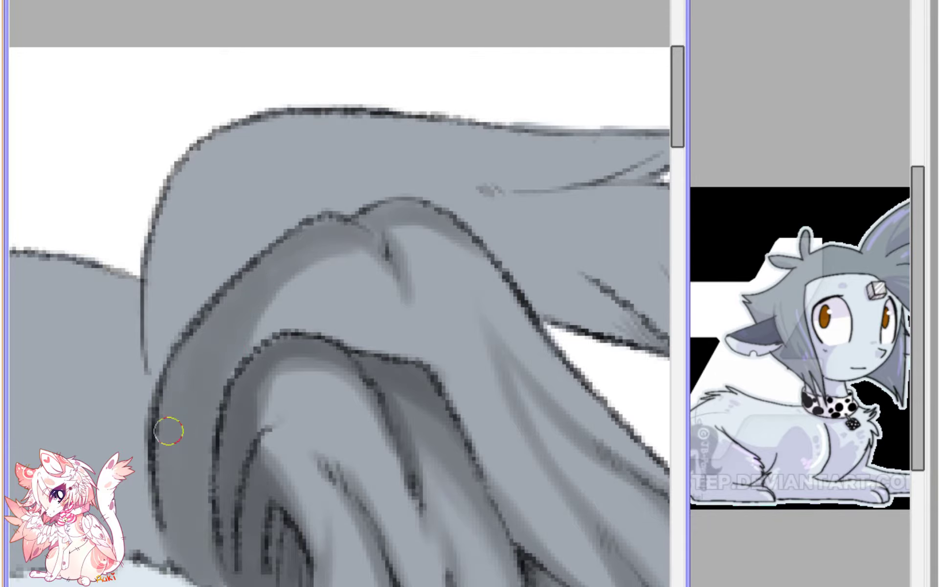
# - Add shading just above the inner fold and blend it into the grey band around the top loop
pyautogui.moveTo(210, 390)
pyautogui.mouseDown()
pyautogui.moveTo(292, 323)
pyautogui.moveTo(259, 337)
pyautogui.moveTo(378, 339)
pyautogui.moveTo(315, 335)
pyautogui.moveTo(325, 330)
pyautogui.moveTo(407, 351)
pyautogui.moveTo(373, 345)
pyautogui.moveTo(362, 328)
pyautogui.moveTo(414, 351)
pyautogui.mouseUp()
pyautogui.moveTo(332, 301); pyautogui.dragTo(396, 355)
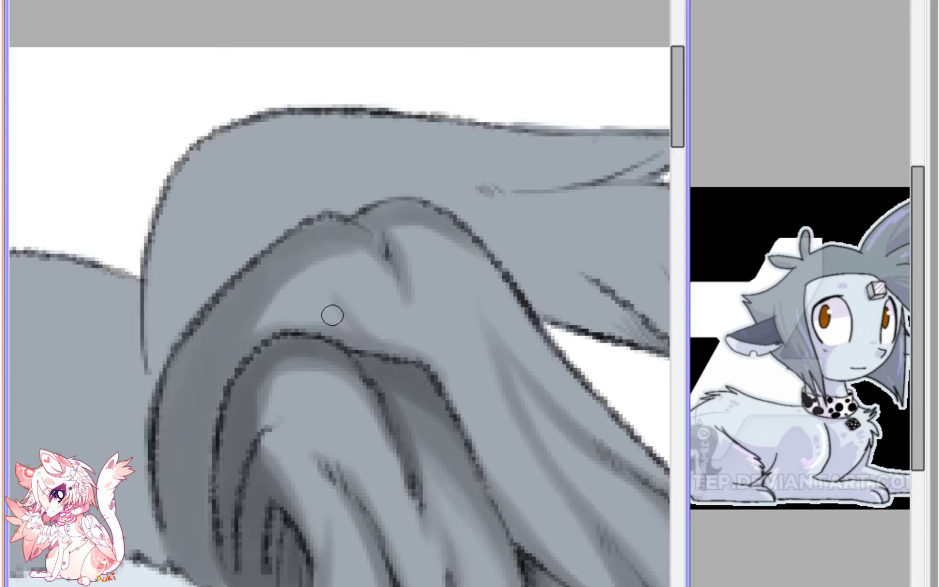
pyautogui.moveTo(276, 323); pyautogui.dragTo(254, 348)
pyautogui.moveTo(229, 362)
pyautogui.mouseDown()
pyautogui.moveTo(266, 318)
pyautogui.moveTo(362, 351)
pyautogui.moveTo(356, 301)
pyautogui.mouseUp()
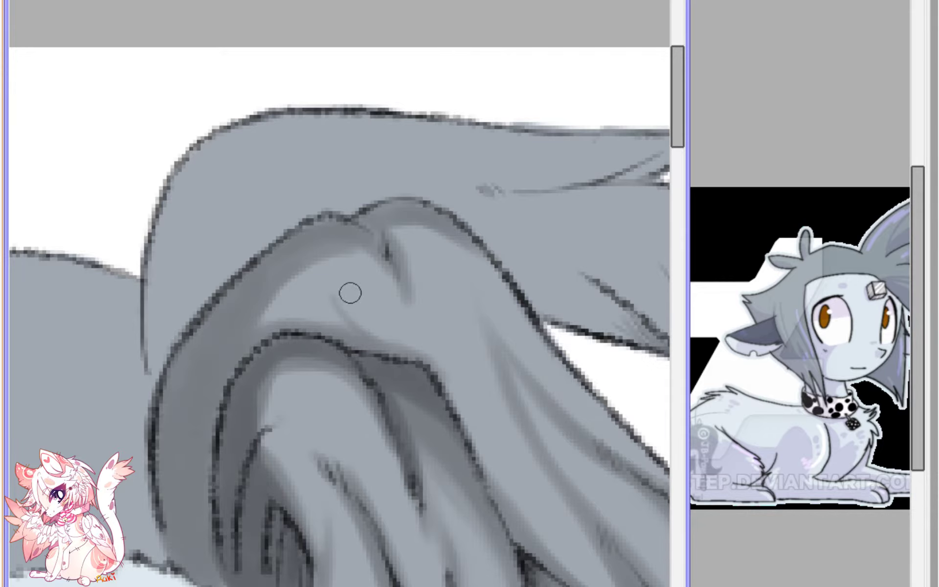
pyautogui.moveTo(368, 232)
pyautogui.mouseDown()
pyautogui.moveTo(291, 234)
pyautogui.moveTo(197, 338)
pyautogui.mouseUp()
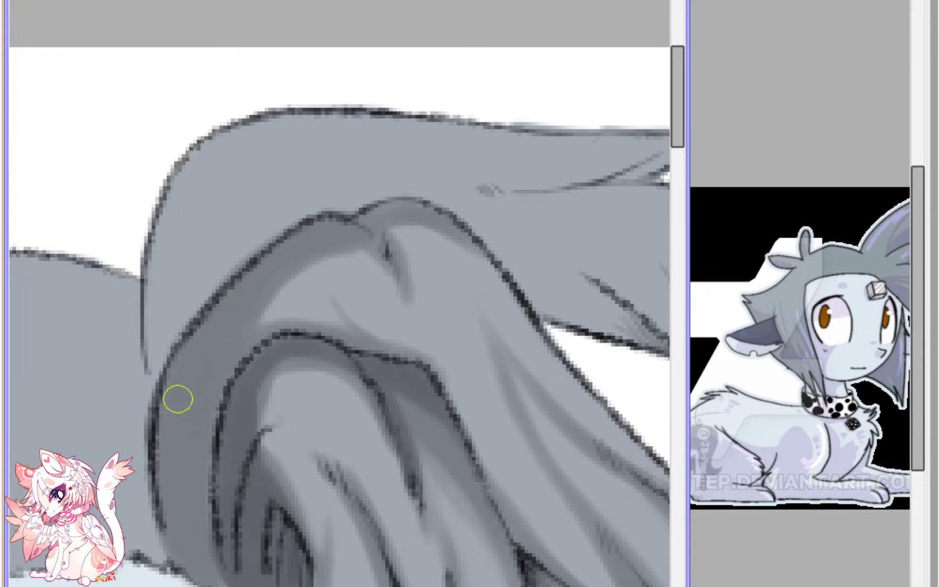
# - Extend the crease shadow from the top of the fringe down to the edge of the inner fold
pyautogui.scroll(-4, 185, 388)
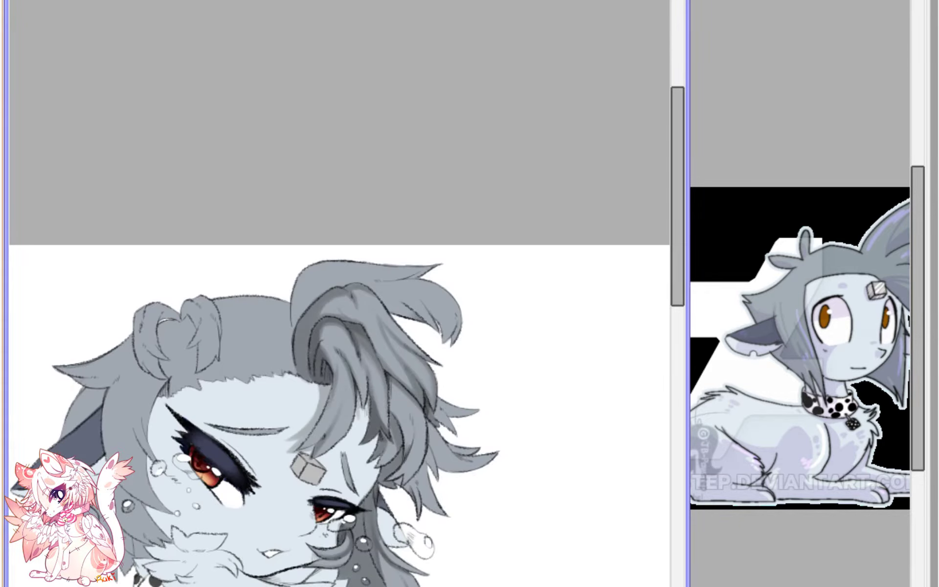
pyautogui.press('h')
pyautogui.scroll(4, 308, 218)
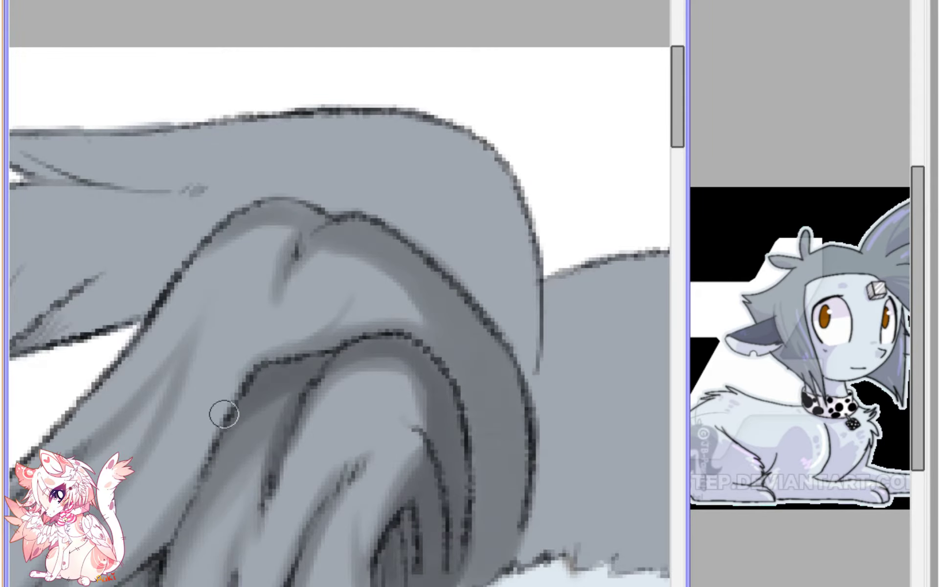
pyautogui.moveTo(245, 365); pyautogui.dragTo(212, 419)
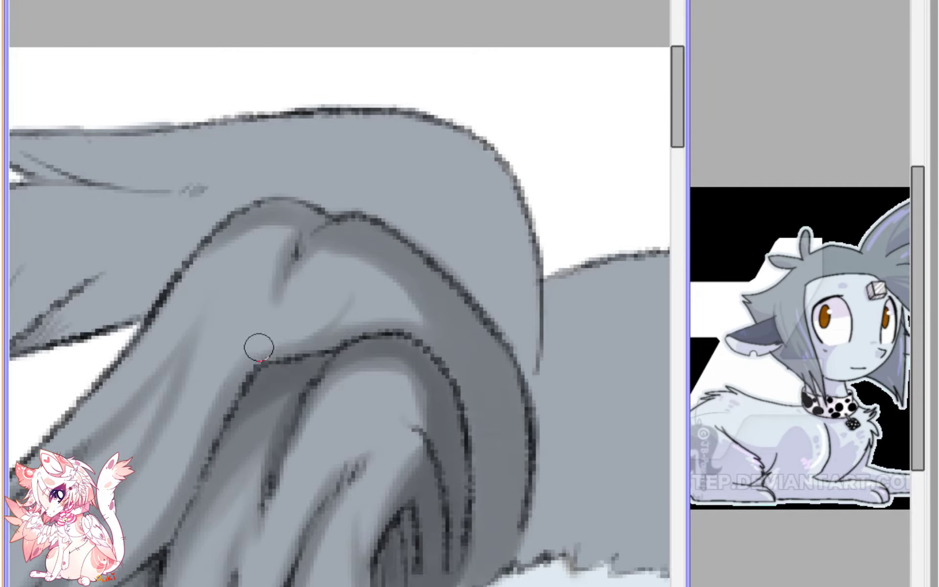
pyautogui.moveTo(298, 235); pyautogui.dragTo(216, 396)
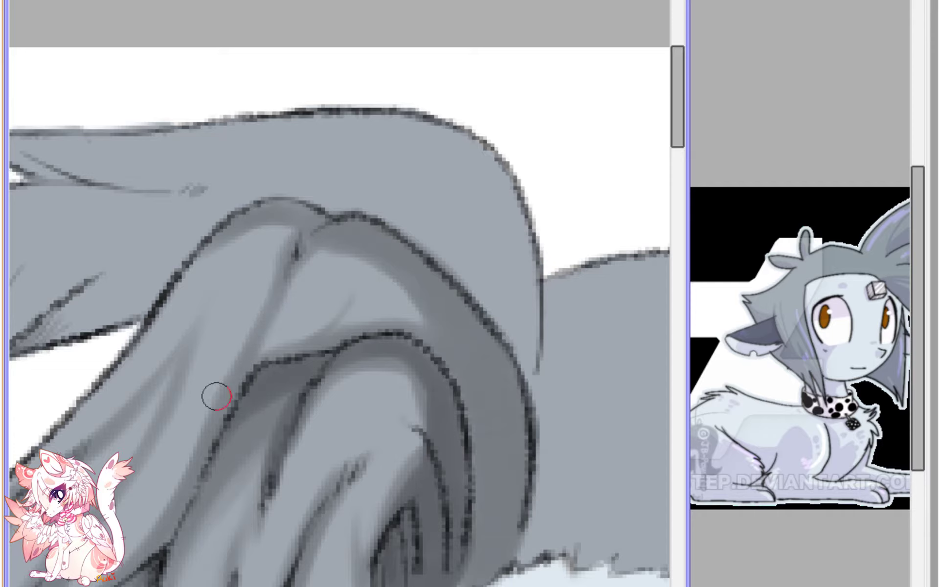
# - Fill the whole top of the fringe loop with dark grey, shape the shadow's lower edge and check it in the flipped view
pyautogui.scroll(-5, 216, 284)
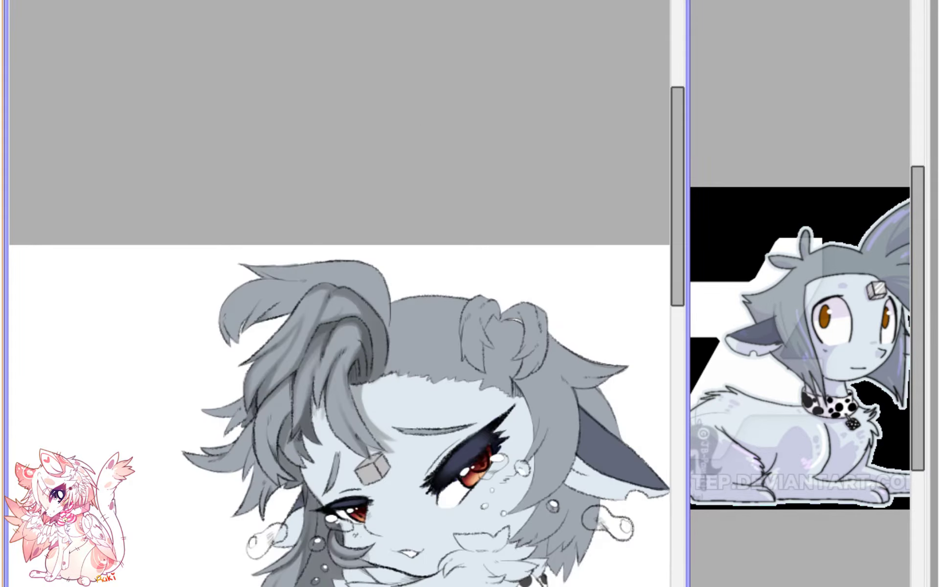
pyautogui.press('h')
pyautogui.scroll(5, 384, 266)
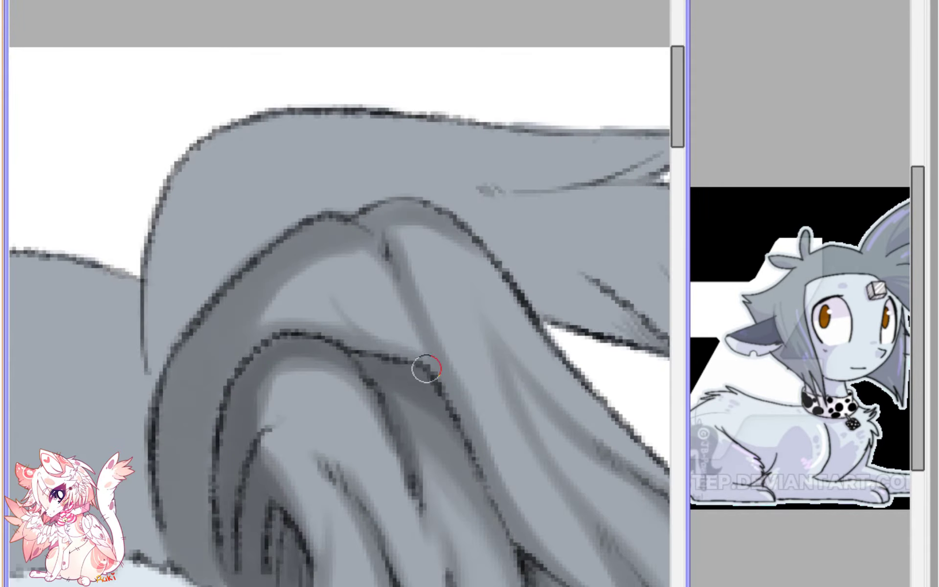
pyautogui.moveTo(430, 346)
pyautogui.mouseDown()
pyautogui.moveTo(471, 281)
pyautogui.moveTo(495, 279)
pyautogui.moveTo(406, 342)
pyautogui.moveTo(382, 336)
pyautogui.moveTo(407, 319)
pyautogui.moveTo(365, 335)
pyautogui.mouseUp()
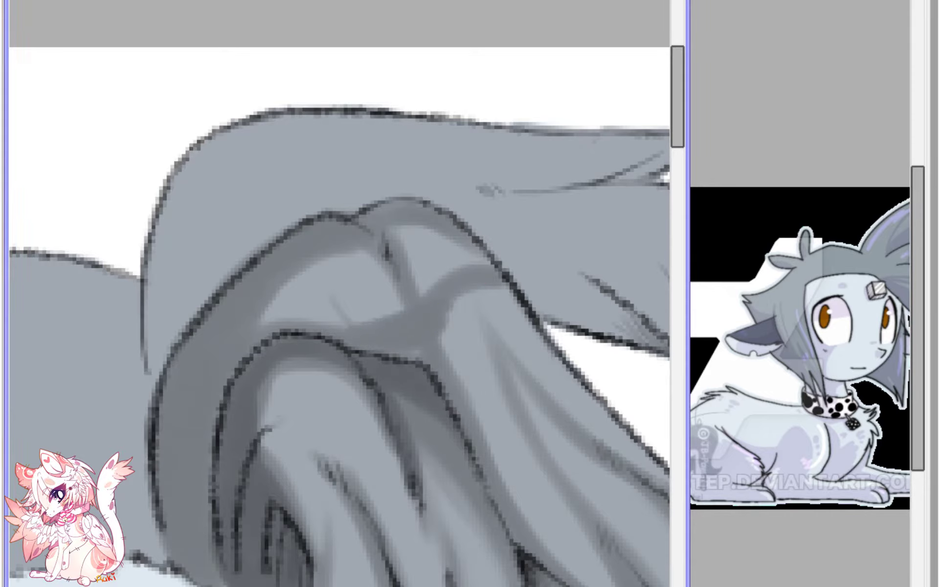
pyautogui.moveTo(441, 264)
pyautogui.mouseDown()
pyautogui.moveTo(367, 304)
pyautogui.moveTo(341, 275)
pyautogui.moveTo(419, 237)
pyautogui.moveTo(447, 255)
pyautogui.moveTo(393, 285)
pyautogui.mouseUp()
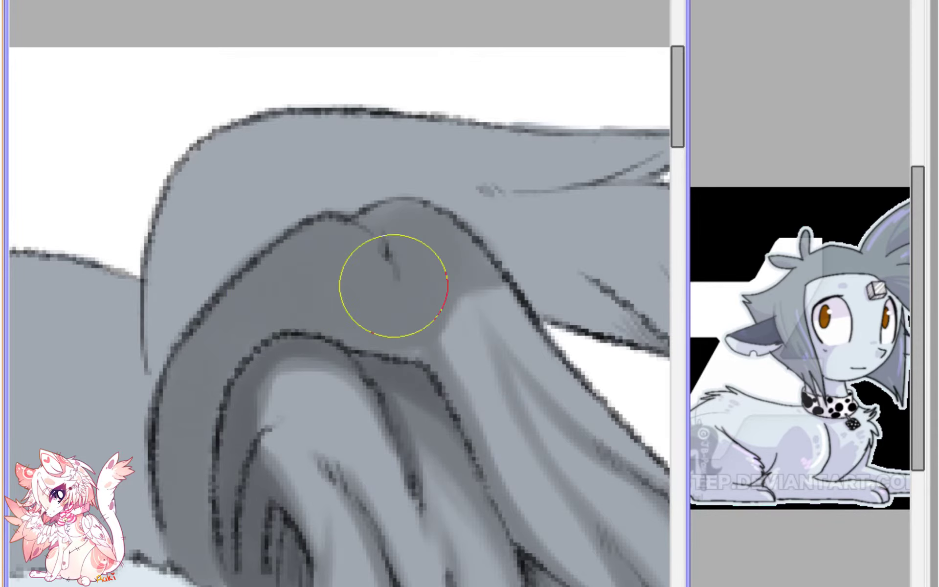
pyautogui.press('b')
pyautogui.moveTo(463, 327)
pyautogui.mouseDown()
pyautogui.moveTo(445, 335)
pyautogui.moveTo(466, 331)
pyautogui.moveTo(473, 292)
pyautogui.mouseUp()
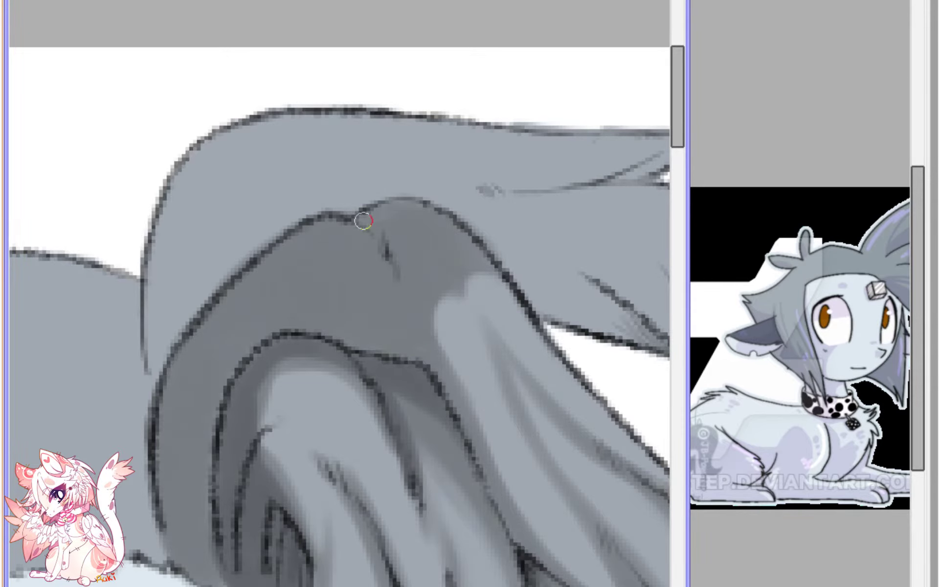
pyautogui.scroll(-4, 407, 199)
pyautogui.press('h')
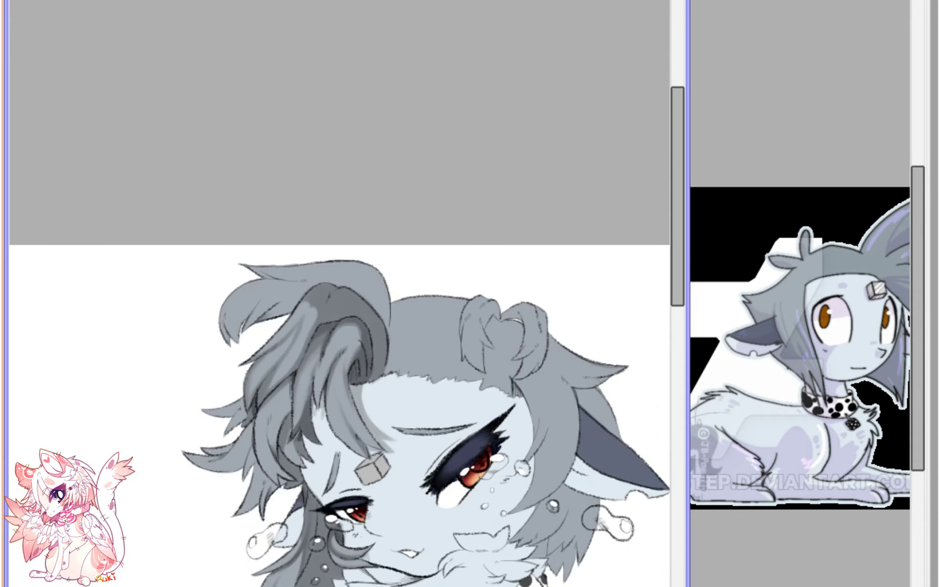
# - Fill the base of the swept-back tuft above the fringe loop with dark grey, fading partway along its upper strand, in the flipped view
pyautogui.scroll(3, 265, 329)
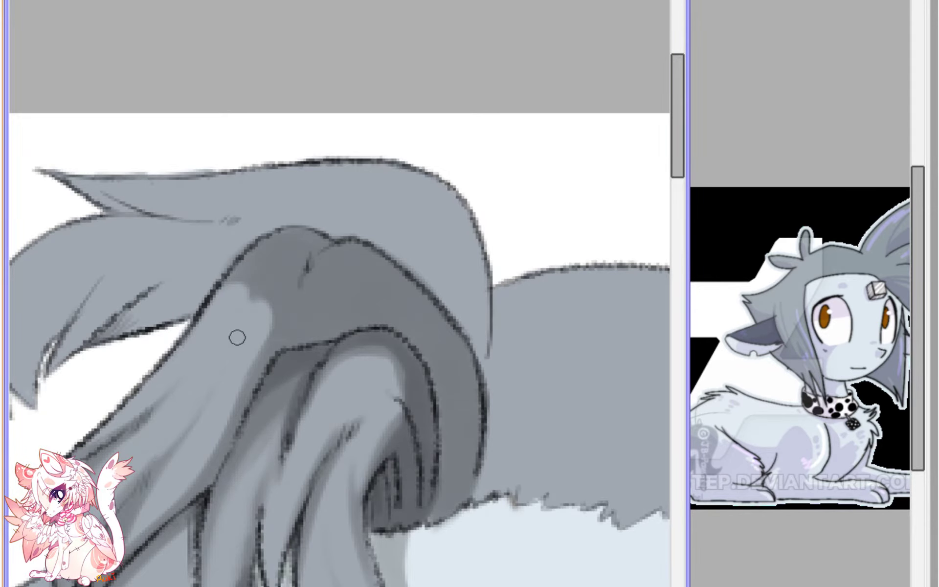
pyautogui.scroll(-4, 289, 304)
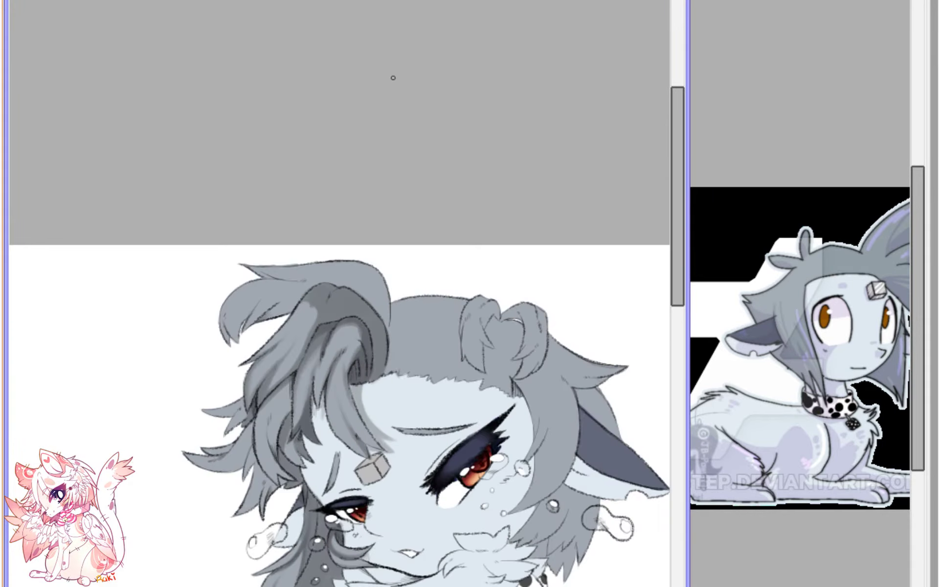
pyautogui.press('h')
pyautogui.scroll(3, 325, 187)
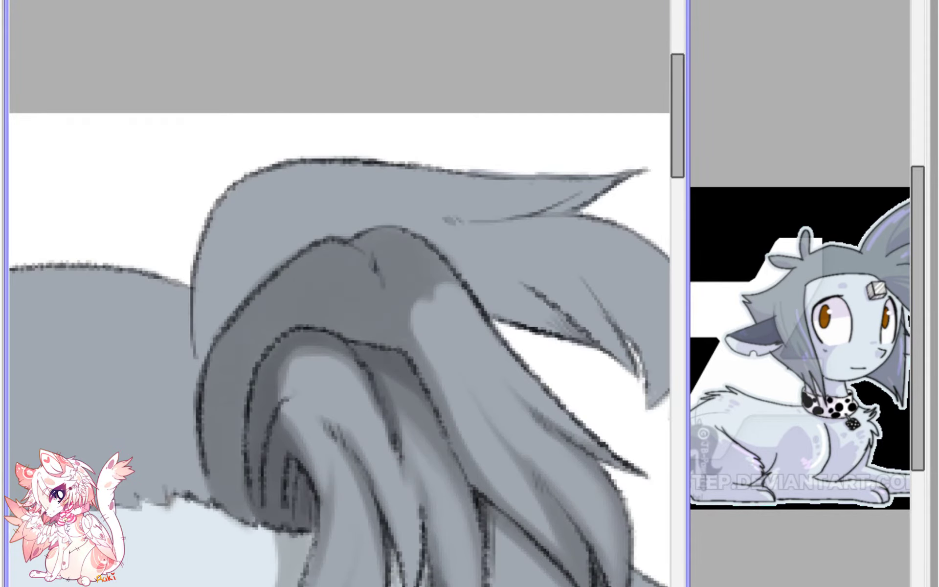
pyautogui.moveTo(224, 287)
pyautogui.mouseDown()
pyautogui.moveTo(214, 318)
pyautogui.moveTo(222, 264)
pyautogui.moveTo(209, 333)
pyautogui.moveTo(271, 198)
pyautogui.moveTo(227, 311)
pyautogui.moveTo(318, 219)
pyautogui.moveTo(318, 237)
pyautogui.moveTo(284, 267)
pyautogui.moveTo(305, 235)
pyautogui.moveTo(418, 188)
pyautogui.moveTo(237, 220)
pyautogui.moveTo(360, 165)
pyautogui.moveTo(227, 251)
pyautogui.moveTo(311, 155)
pyautogui.moveTo(220, 298)
pyautogui.moveTo(392, 206)
pyautogui.moveTo(360, 212)
pyautogui.mouseUp()
# - Extend the shadow along the upper strand's lower edge to its tip with a smaller brush, and erase a light band along its top
pyautogui.press('[')
pyautogui.press('[')
pyautogui.press('[')
pyautogui.press('[')
pyautogui.press('[')
pyautogui.press('[')
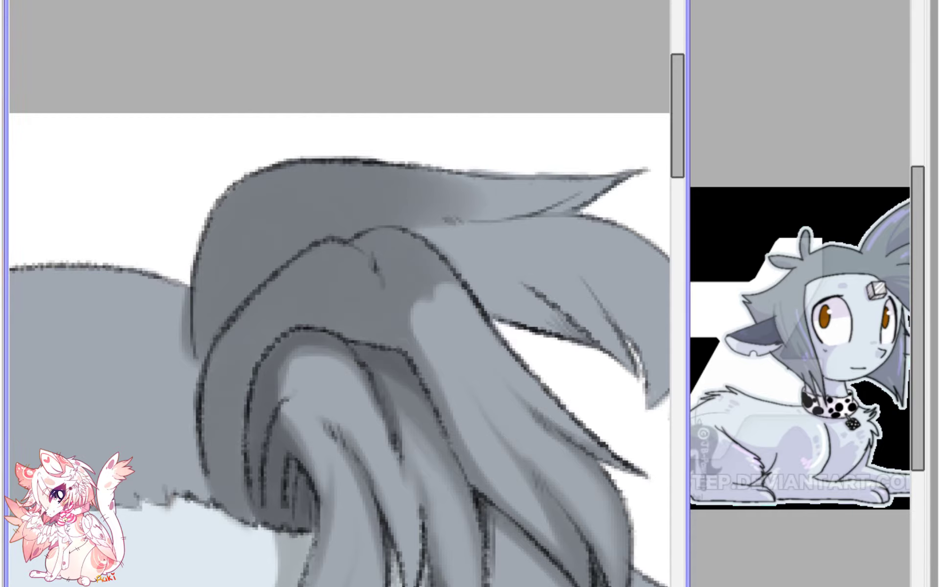
pyautogui.moveTo(474, 204)
pyautogui.mouseDown()
pyautogui.moveTo(388, 212)
pyautogui.moveTo(538, 209)
pyautogui.moveTo(432, 218)
pyautogui.moveTo(593, 198)
pyautogui.moveTo(553, 208)
pyautogui.moveTo(607, 185)
pyautogui.moveTo(440, 210)
pyautogui.mouseUp()
pyautogui.press('e')
pyautogui.moveTo(532, 193)
pyautogui.mouseDown()
pyautogui.moveTo(426, 186)
pyautogui.moveTo(510, 192)
pyautogui.moveTo(317, 207)
pyautogui.moveTo(309, 244)
pyautogui.moveTo(358, 206)
pyautogui.moveTo(519, 196)
pyautogui.moveTo(370, 172)
pyautogui.mouseUp()
pyautogui.moveTo(485, 193)
pyautogui.mouseDown()
pyautogui.moveTo(370, 177)
pyautogui.moveTo(518, 195)
pyautogui.mouseUp()
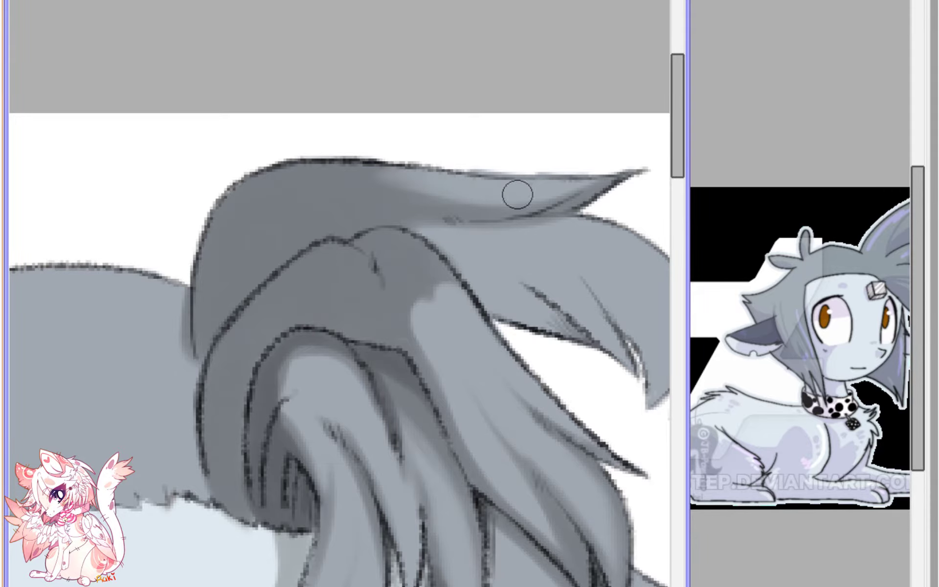
# - Shade the root and underside of the tuft's lower strand in dark grey and add tapered shadows along its inner crease lines
pyautogui.scroll(-4, 601, 132)
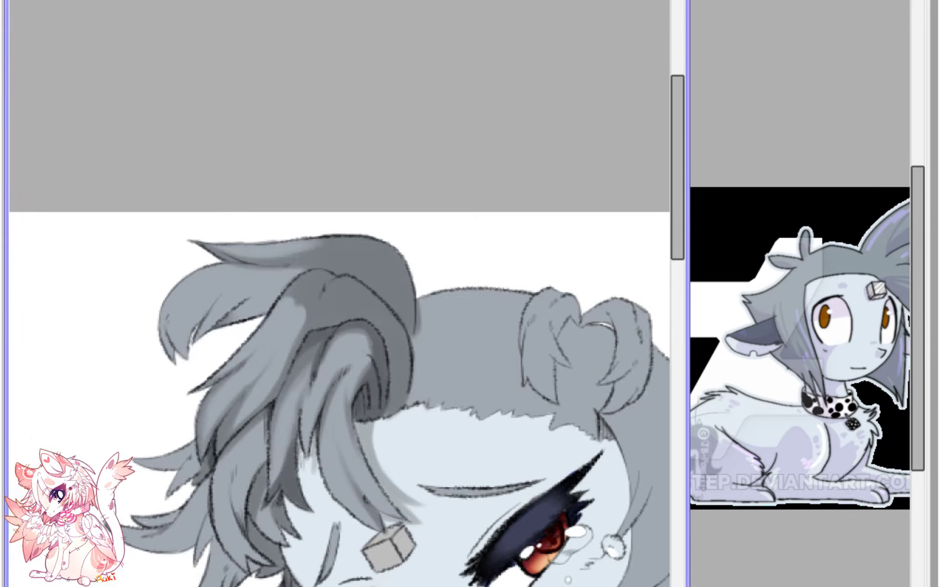
pyautogui.scroll(4, 238, 189)
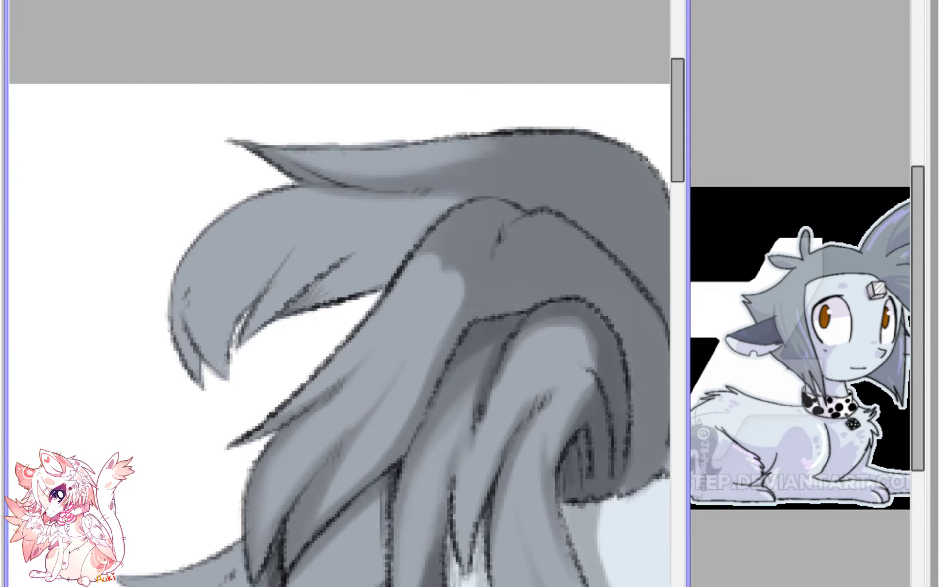
pyautogui.moveTo(445, 192)
pyautogui.mouseDown()
pyautogui.moveTo(375, 227)
pyautogui.moveTo(406, 224)
pyautogui.moveTo(330, 274)
pyautogui.moveTo(366, 247)
pyautogui.moveTo(298, 318)
pyautogui.moveTo(427, 213)
pyautogui.moveTo(370, 283)
pyautogui.moveTo(474, 197)
pyautogui.moveTo(358, 290)
pyautogui.moveTo(368, 298)
pyautogui.moveTo(408, 226)
pyautogui.moveTo(312, 295)
pyautogui.moveTo(351, 251)
pyautogui.moveTo(249, 350)
pyautogui.mouseUp()
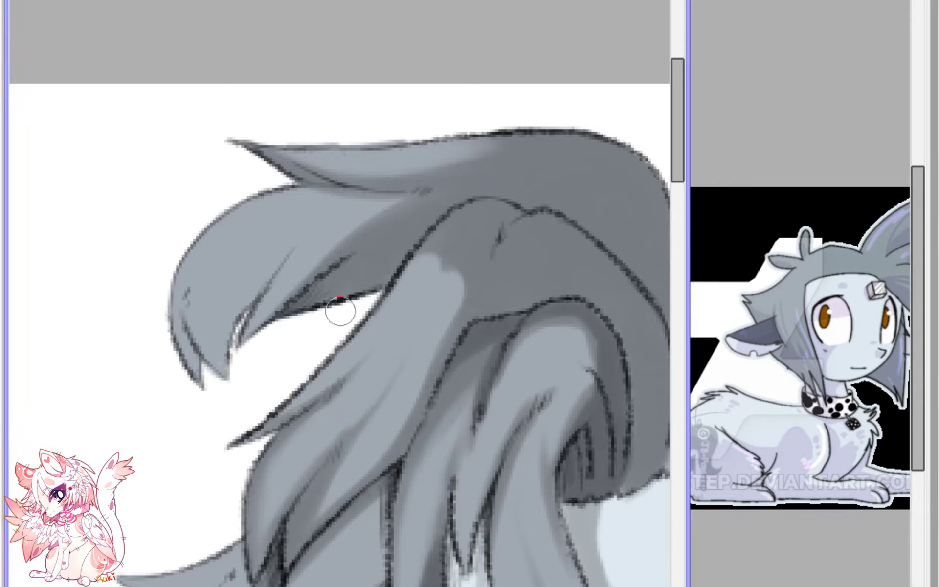
pyautogui.moveTo(237, 310)
pyautogui.mouseDown()
pyautogui.moveTo(235, 332)
pyautogui.moveTo(272, 266)
pyautogui.moveTo(233, 342)
pyautogui.moveTo(298, 239)
pyautogui.moveTo(234, 334)
pyautogui.moveTo(327, 221)
pyautogui.moveTo(246, 307)
pyautogui.moveTo(346, 208)
pyautogui.moveTo(282, 252)
pyautogui.moveTo(232, 331)
pyautogui.moveTo(301, 238)
pyautogui.mouseUp()
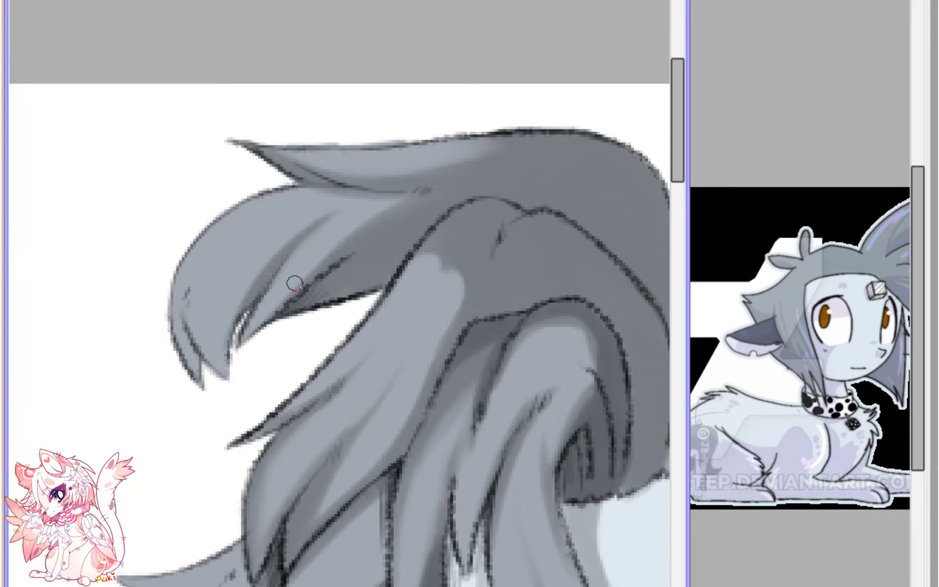
pyautogui.moveTo(282, 303); pyautogui.dragTo(382, 218)
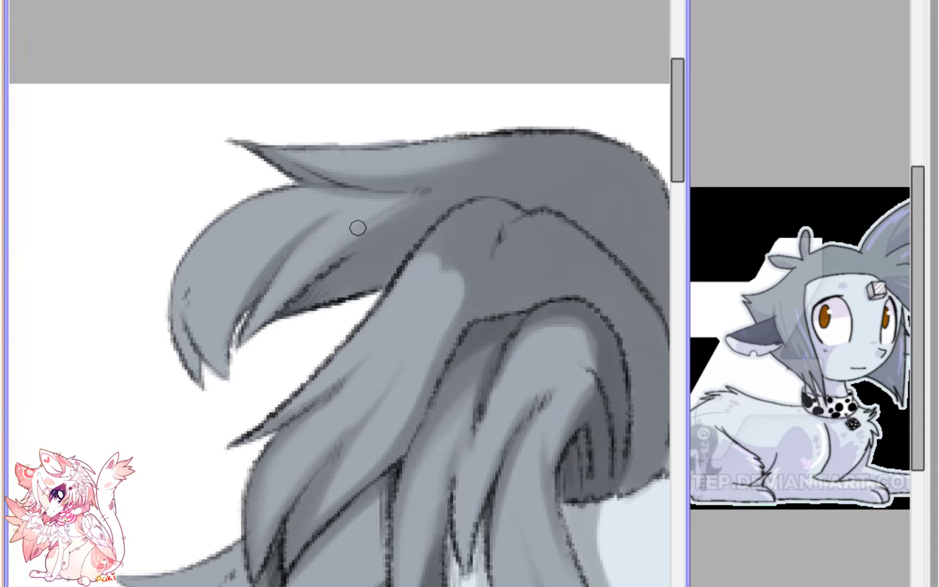